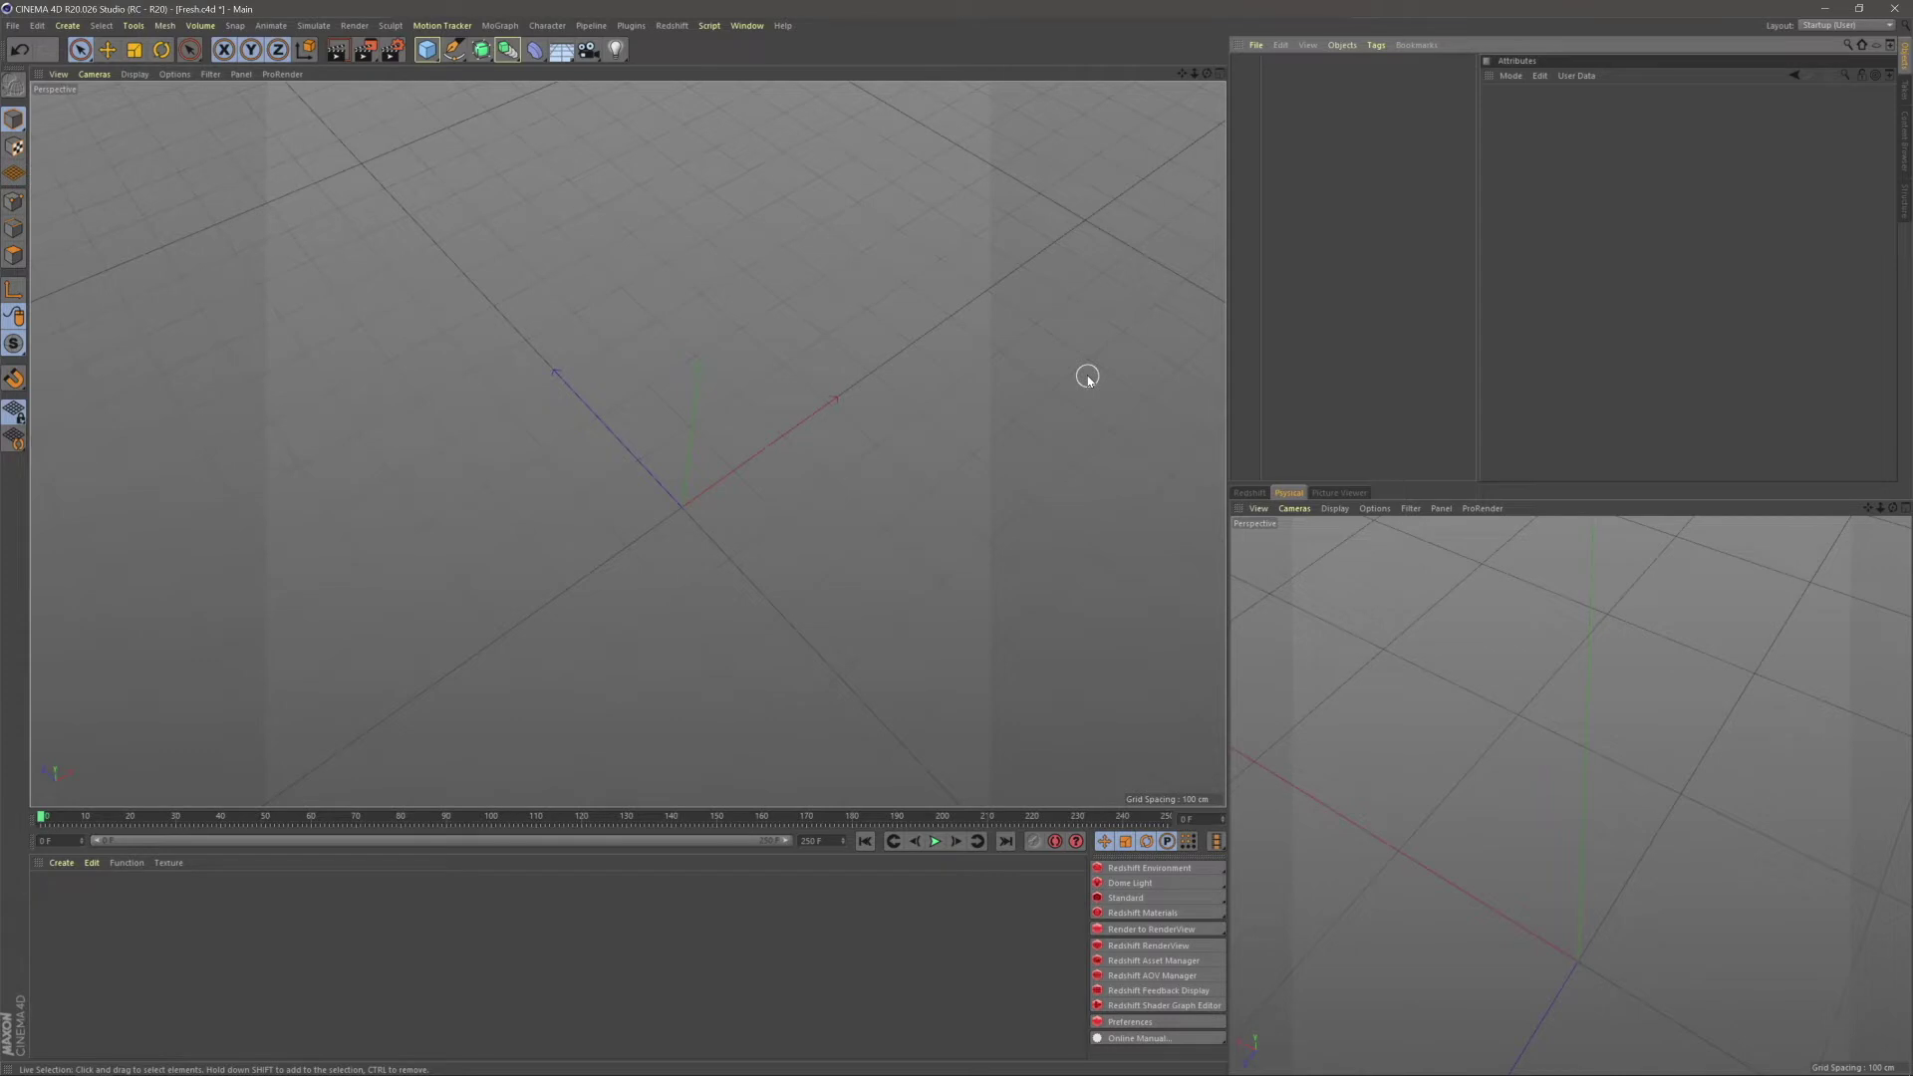
- Add a sphere primitive at the world origin and scale it down to roughly half its default size
{"action": "middle_click_drag", "start_coordinate": [724, 379], "coordinate": [615, 307], "text": "alt"}
{"action": "left_click_drag", "start_coordinate": [427, 50], "coordinate": [723, 97]}
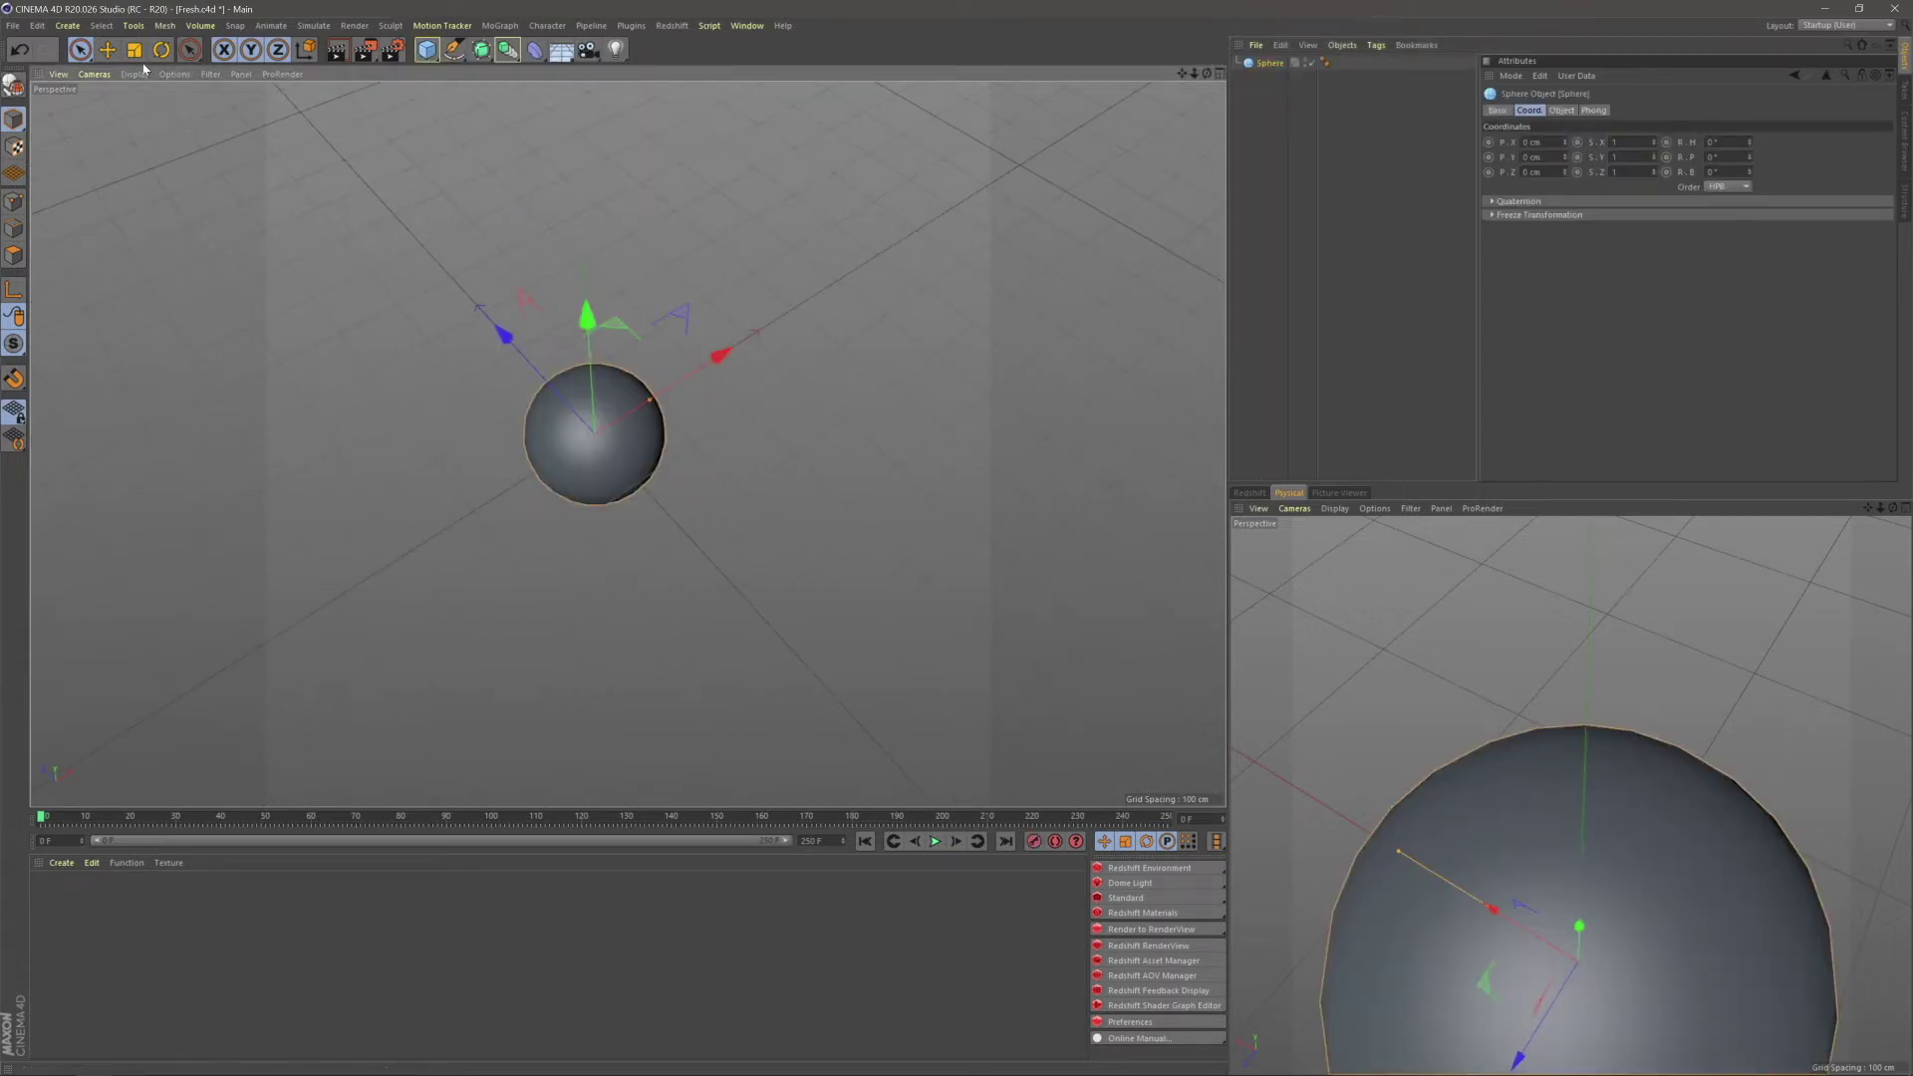
{"action": "key", "text": "t"}
{"action": "left_click_drag", "start_coordinate": [683, 334], "coordinate": [571, 362]}
{"action": "middle_click_drag", "start_coordinate": [714, 427], "coordinate": [768, 479], "text": "alt"}
{"action": "right_click_drag", "start_coordinate": [768, 478], "coordinate": [783, 429], "text": "alt"}
- Add a circle spline around the sphere and rotate its pitch to 90° so it lies flat on the ground plane
{"action": "left_click_drag", "start_coordinate": [453, 49], "coordinate": [614, 98]}
{"action": "key", "text": "r"}
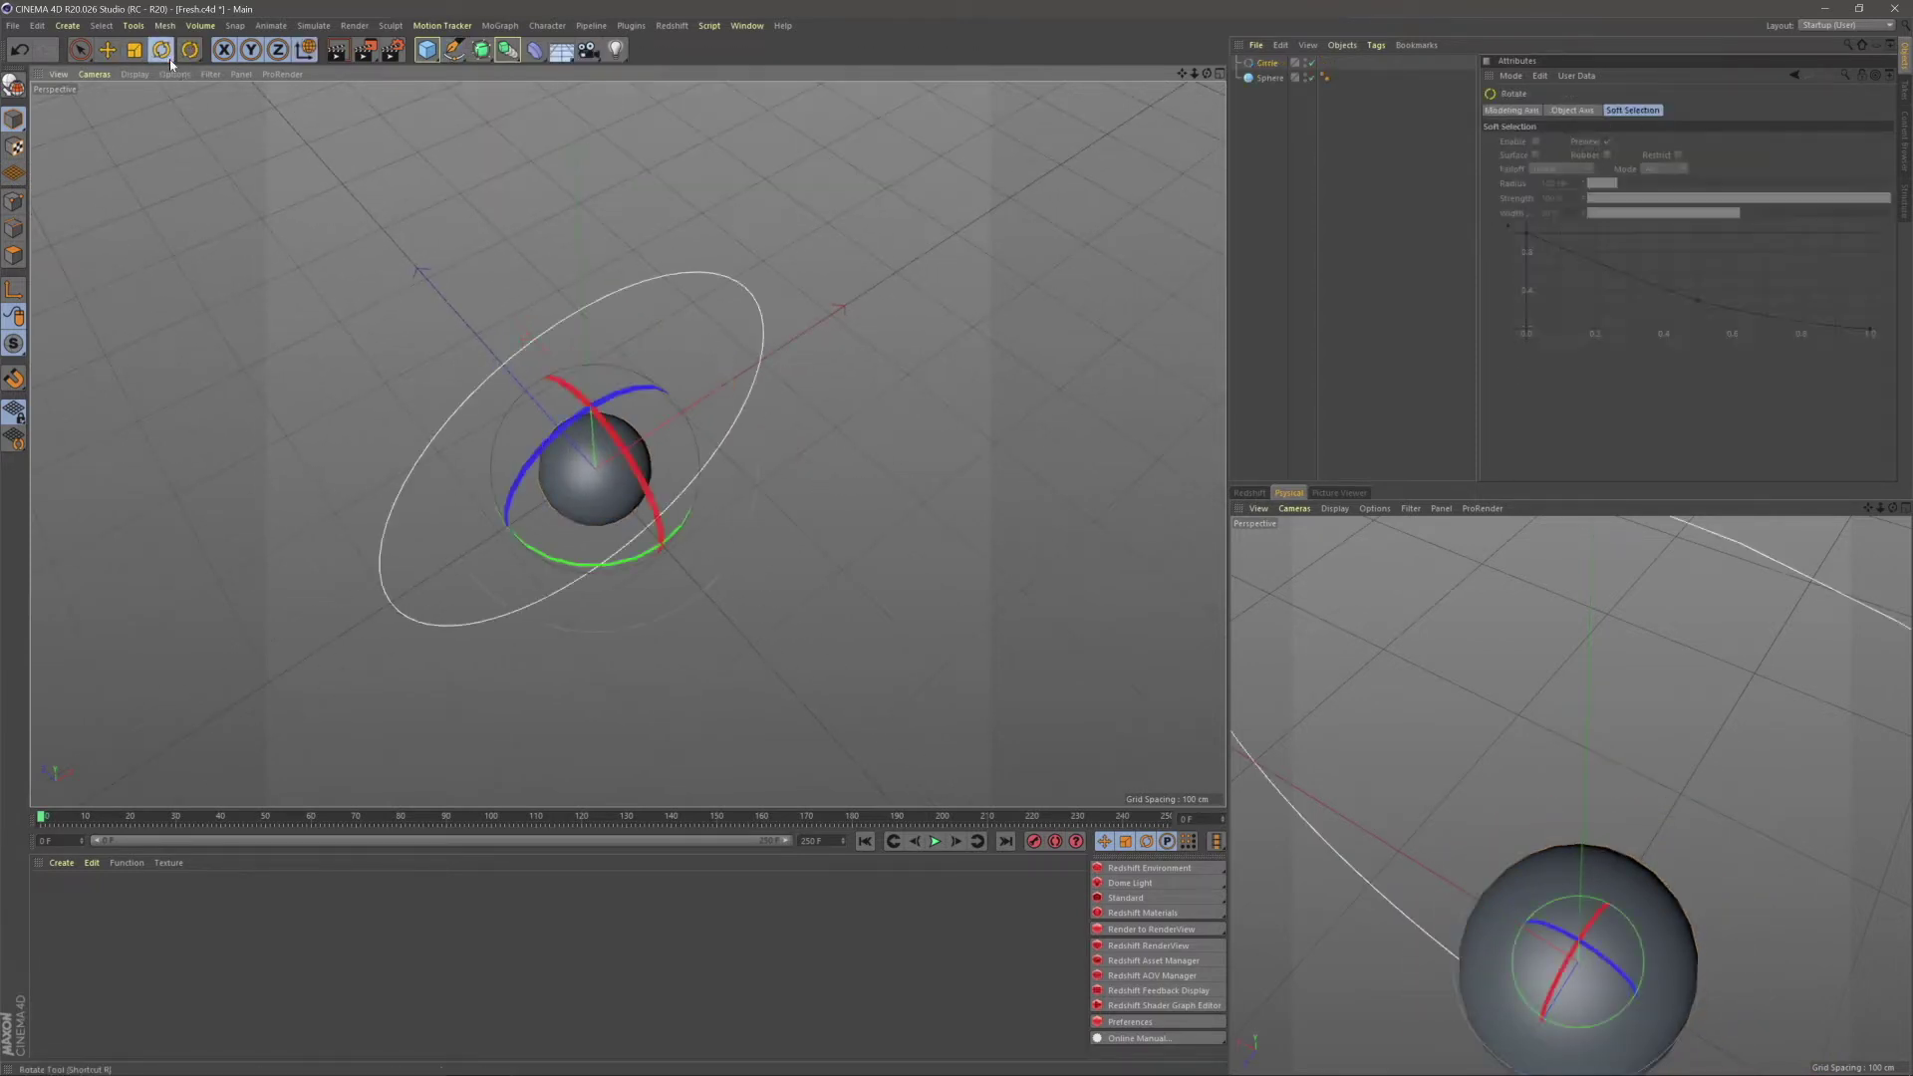
{"action": "left_click_drag", "start_coordinate": [626, 421], "coordinate": [654, 550]}
- Scale the circle spline down so that it forms a tighter ring around the sphere
{"action": "key", "text": "t"}
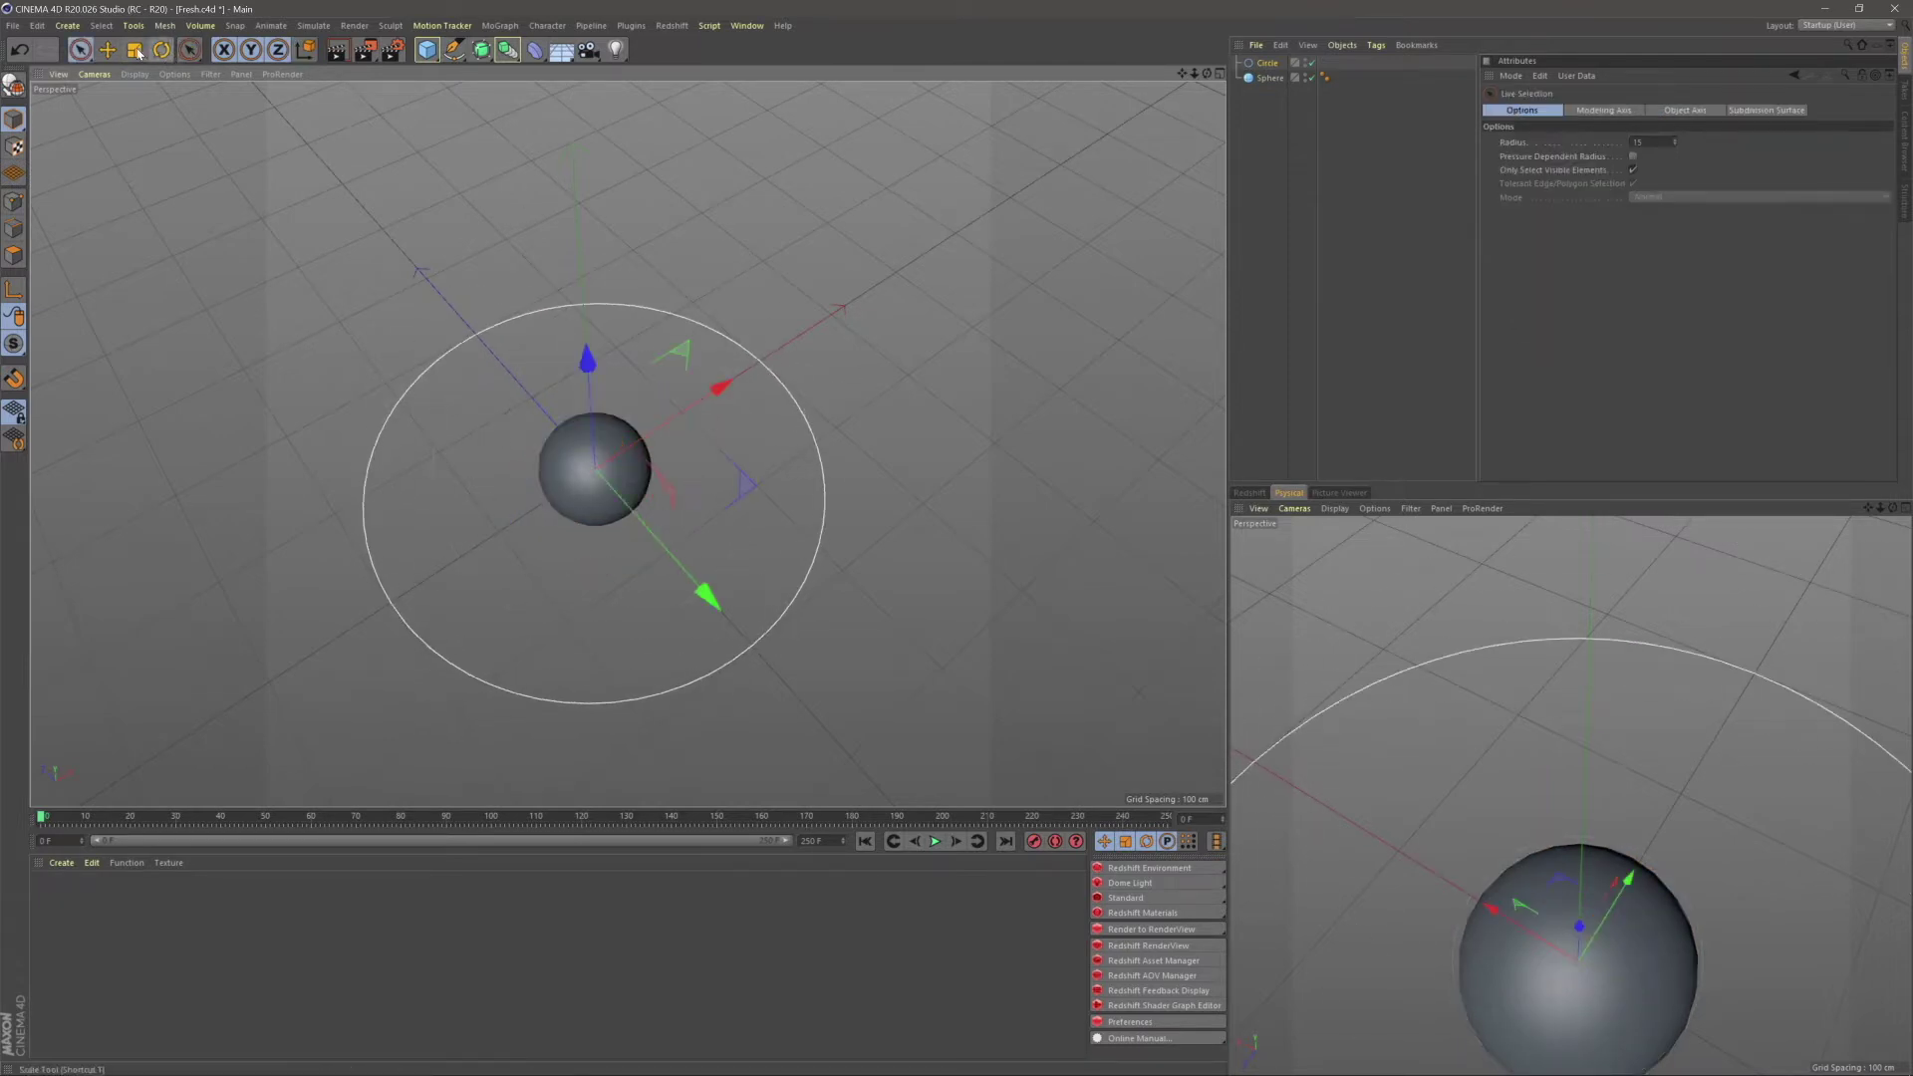
{"action": "left_click_drag", "start_coordinate": [830, 306], "coordinate": [528, 374]}
{"action": "left_click", "coordinate": [1280, 294]}
{"action": "middle_click_drag", "start_coordinate": [688, 405], "coordinate": [721, 358], "text": "alt"}
{"action": "scroll", "coordinate": [619, 434], "scroll_direction": "up", "scroll_amount": 2}
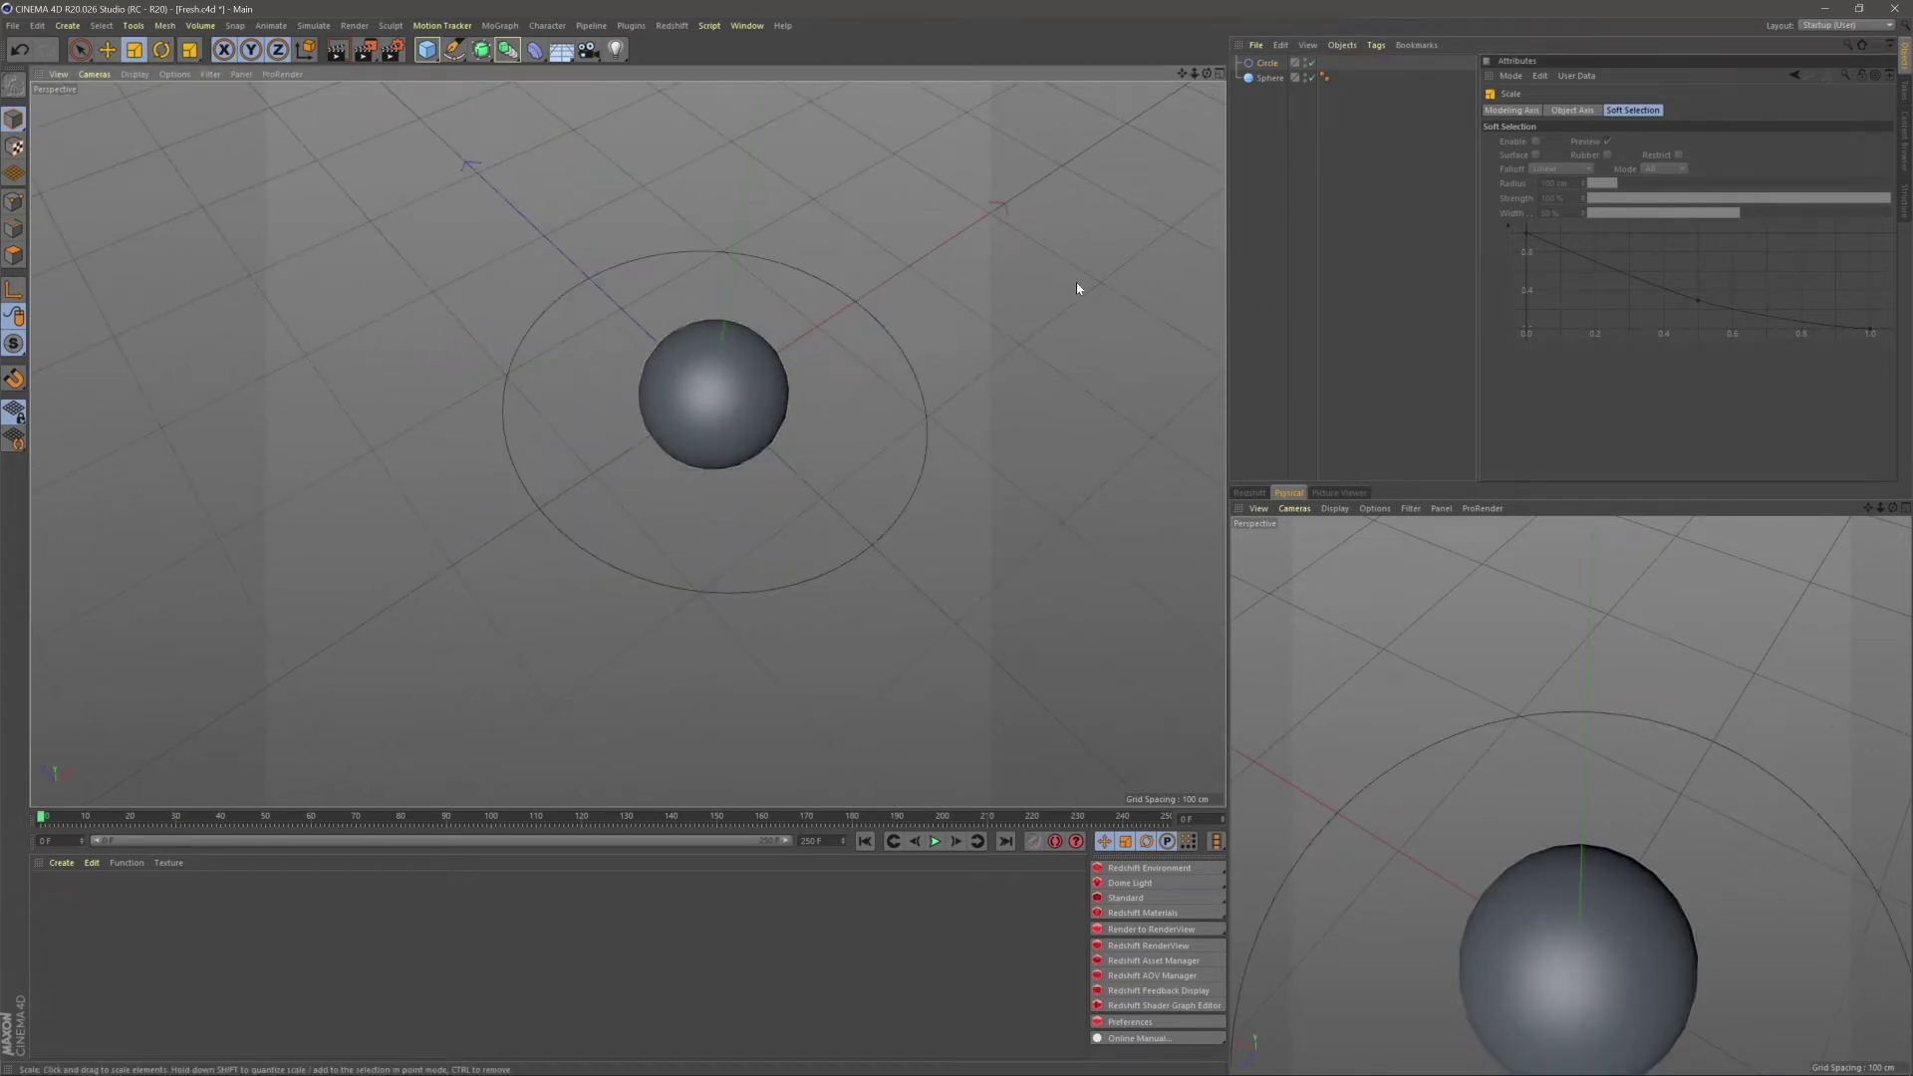
- Give the sphere an Align to Spline tag and assign the Circle as its spline path
{"action": "right_click", "coordinate": [1270, 78]}
{"action": "mouse_move", "coordinate": [1293, 89]}
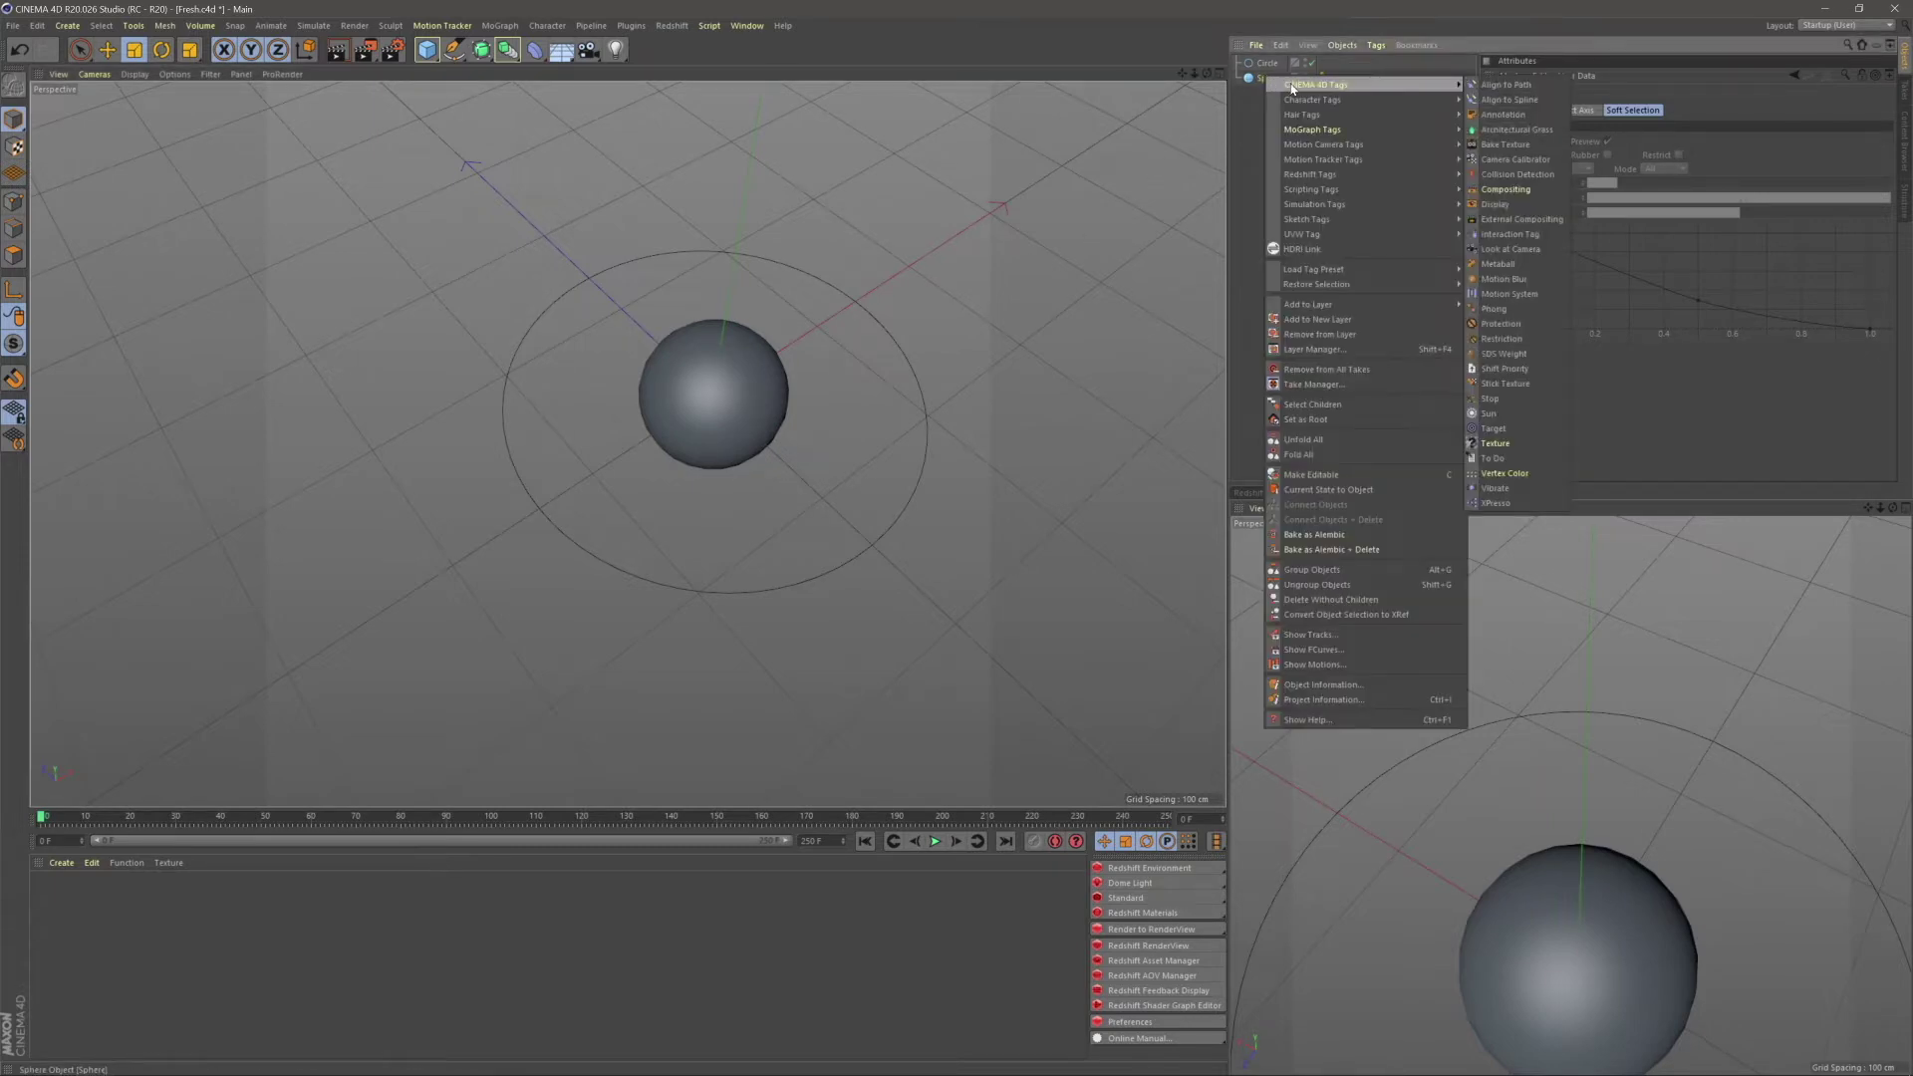
{"action": "left_click", "coordinate": [1504, 101]}
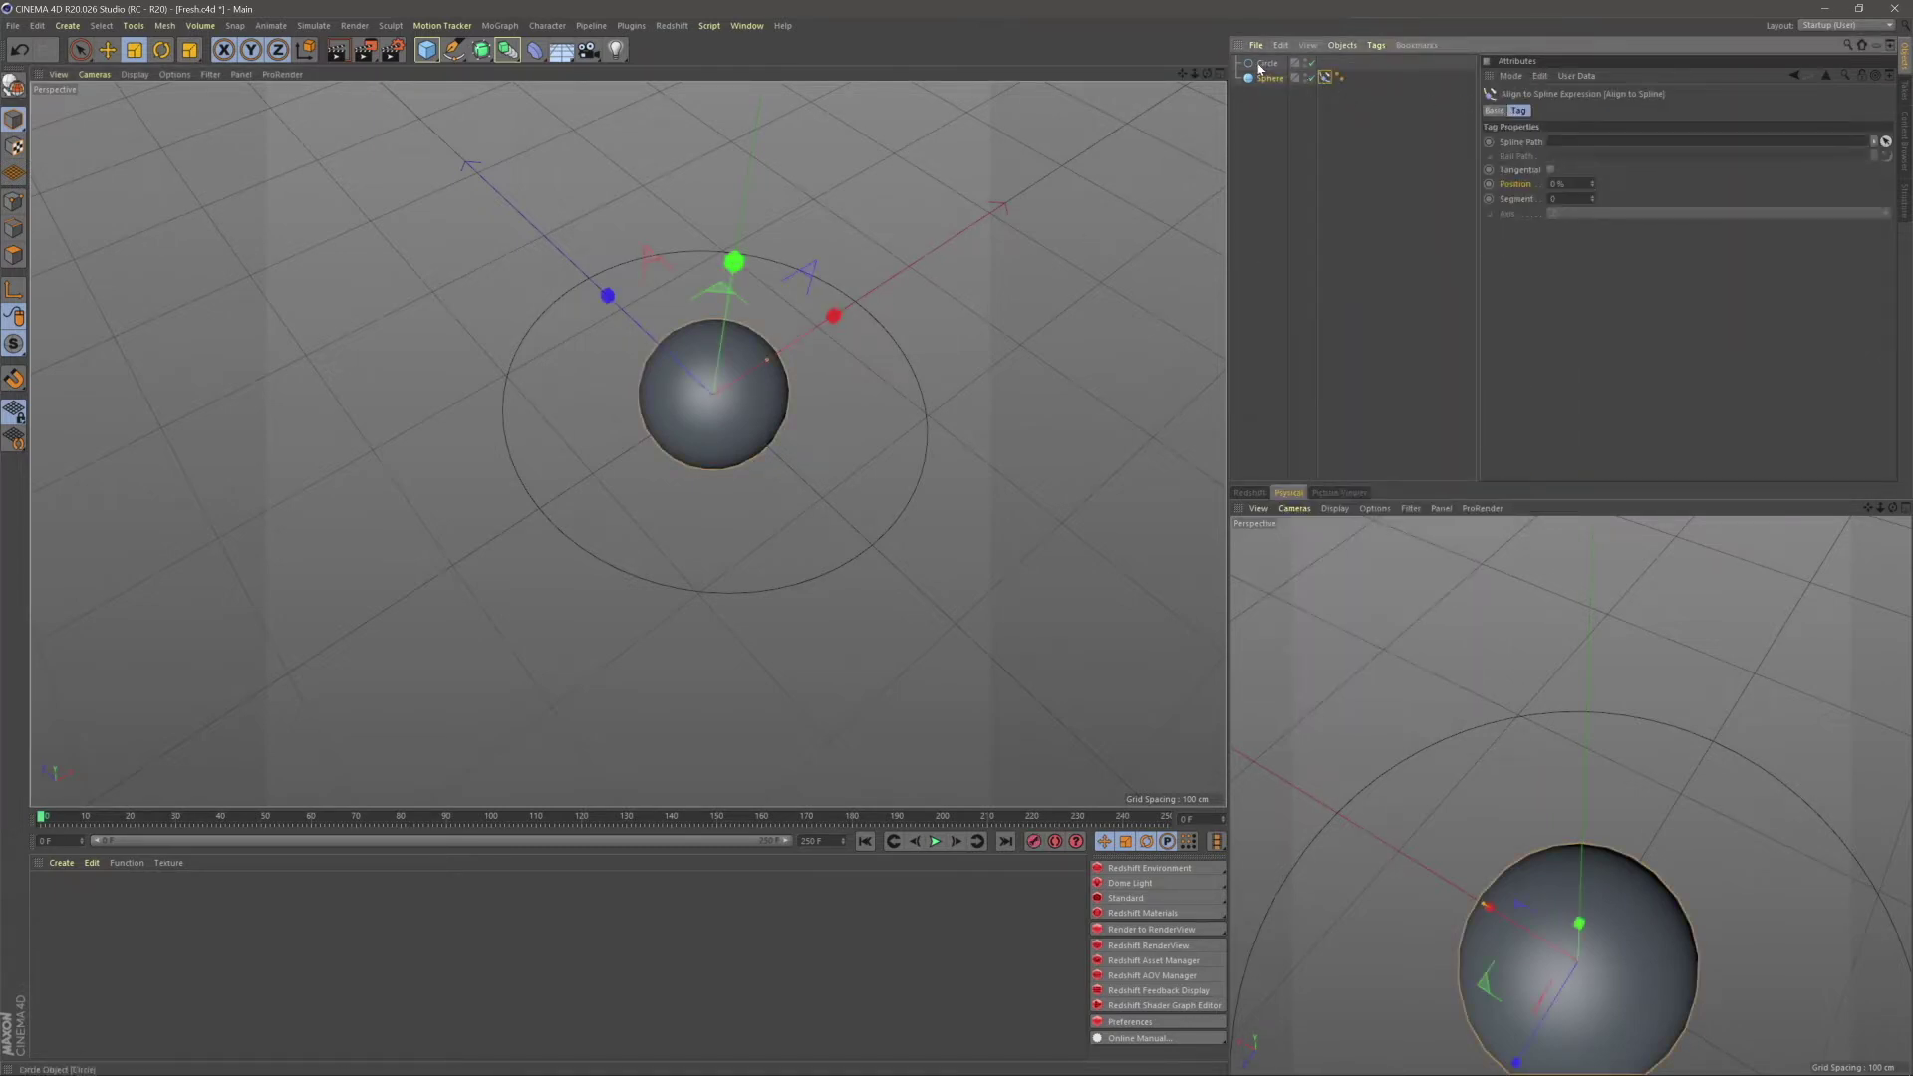
{"action": "left_click", "coordinate": [1260, 265]}
{"action": "middle_click_drag", "start_coordinate": [821, 418], "coordinate": [808, 431], "text": "alt"}
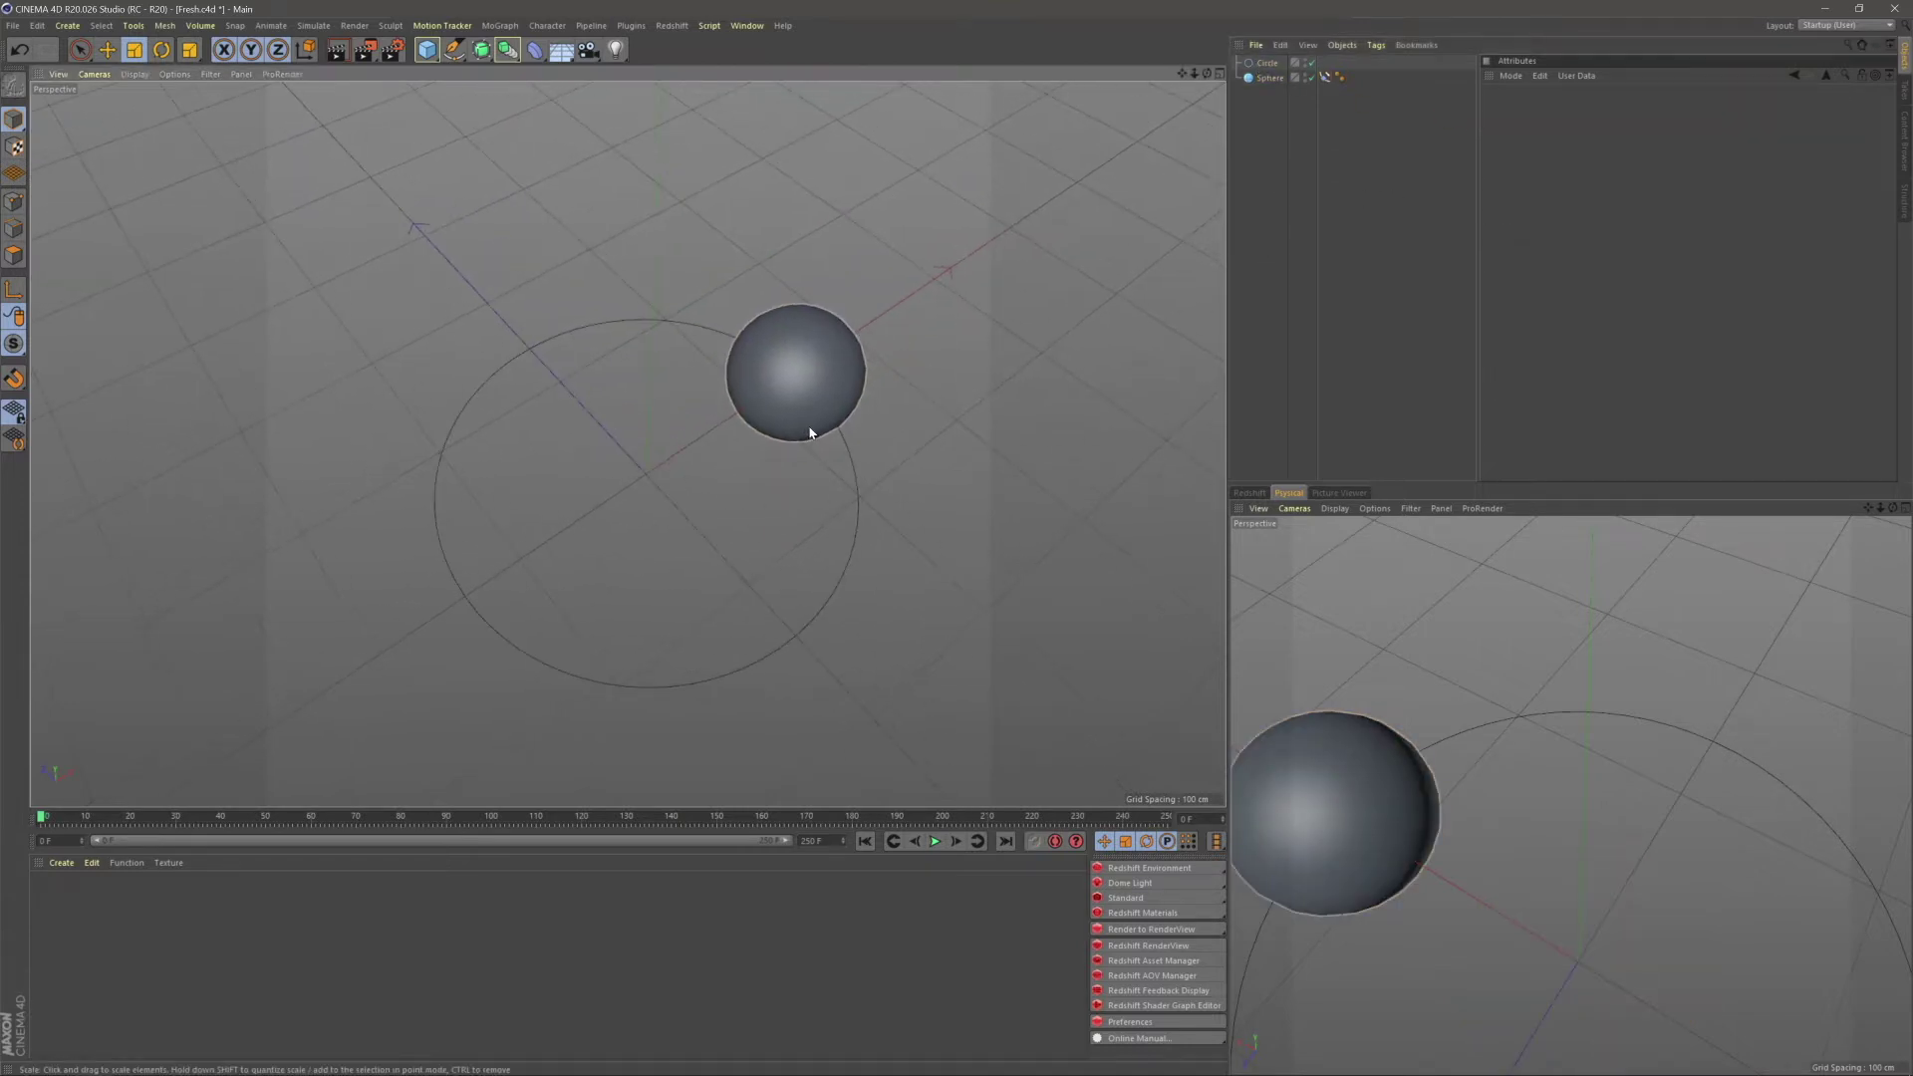
- Test how the sphere travels around the circle by varying the Position of its Align to Spline tag
{"action": "left_click", "coordinate": [1325, 77]}
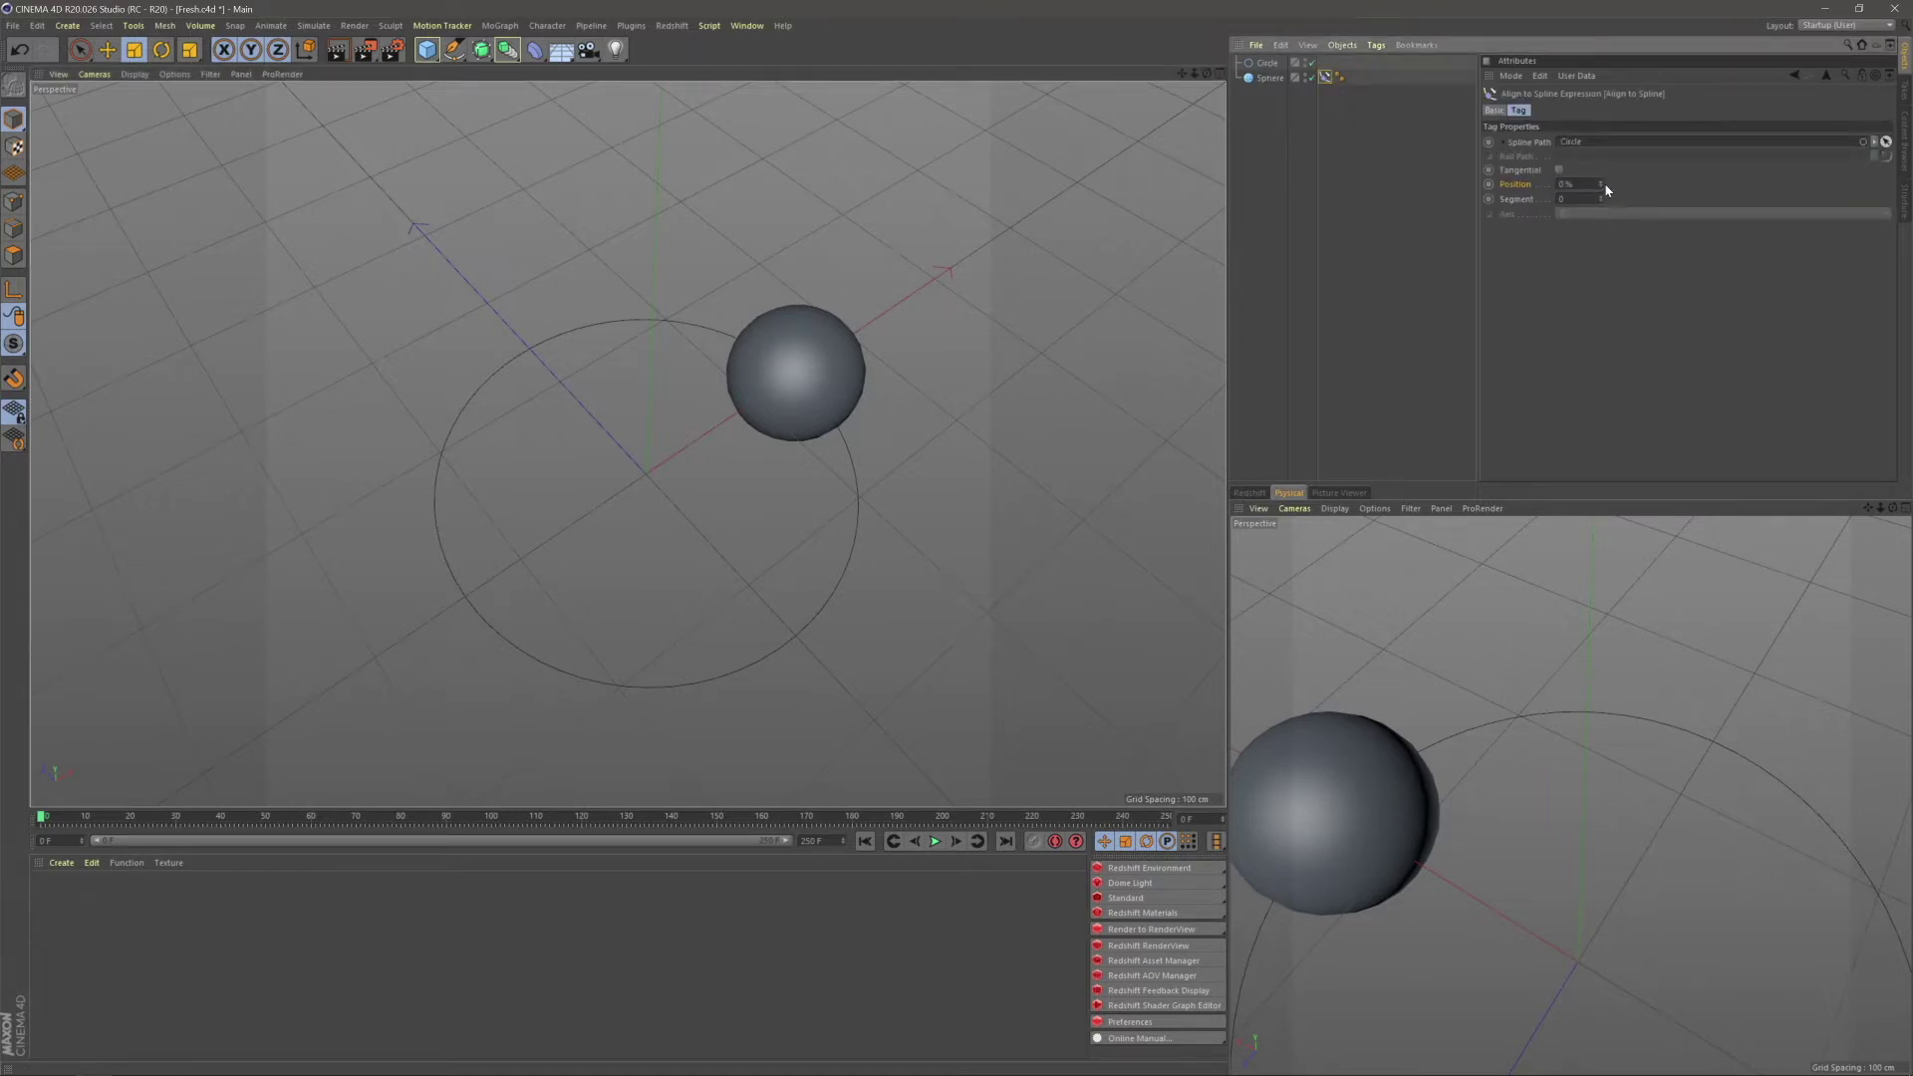
{"action": "mouse_move", "coordinate": [1602, 183]}
{"action": "left_mouse_down"}
{"action": "mouse_move", "coordinate": [1714, 183]}
{"action": "mouse_move", "coordinate": [1602, 184]}
{"action": "left_mouse_up"}
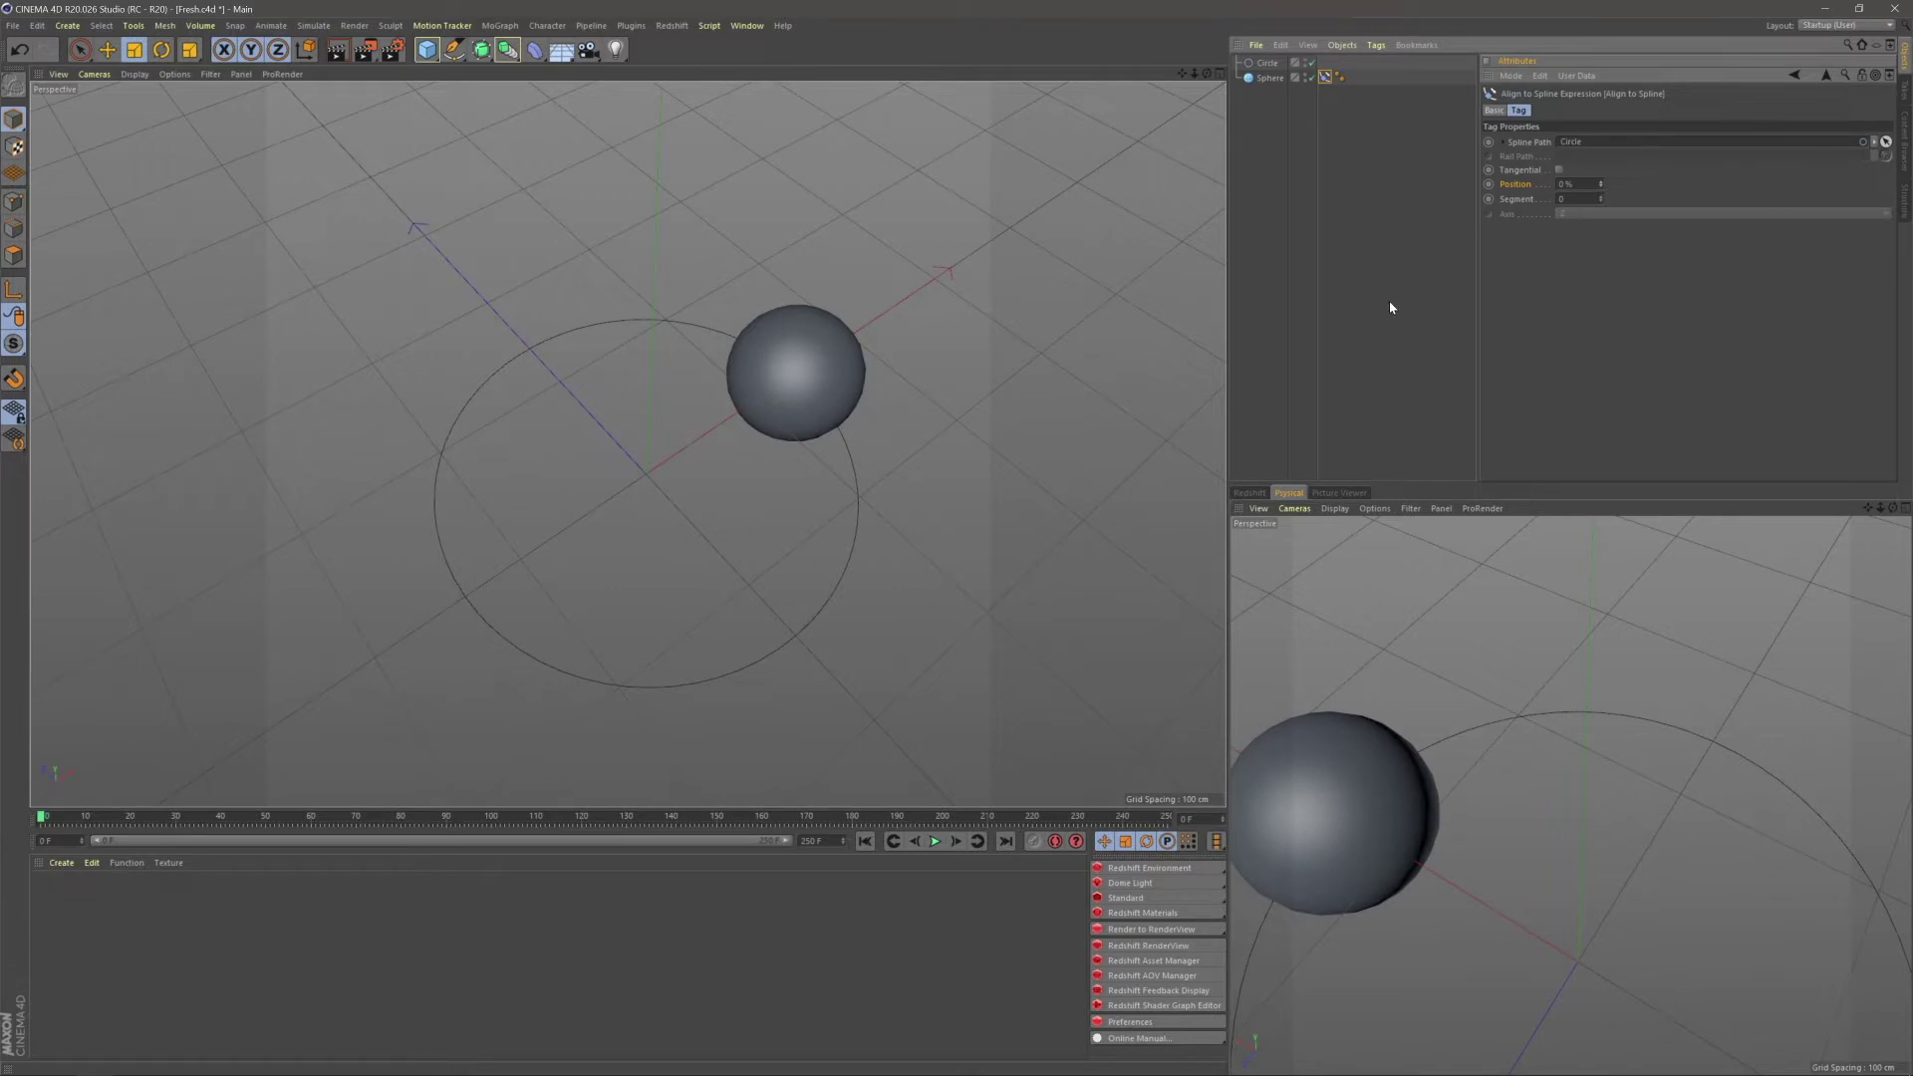
{"action": "left_click", "coordinate": [817, 960]}
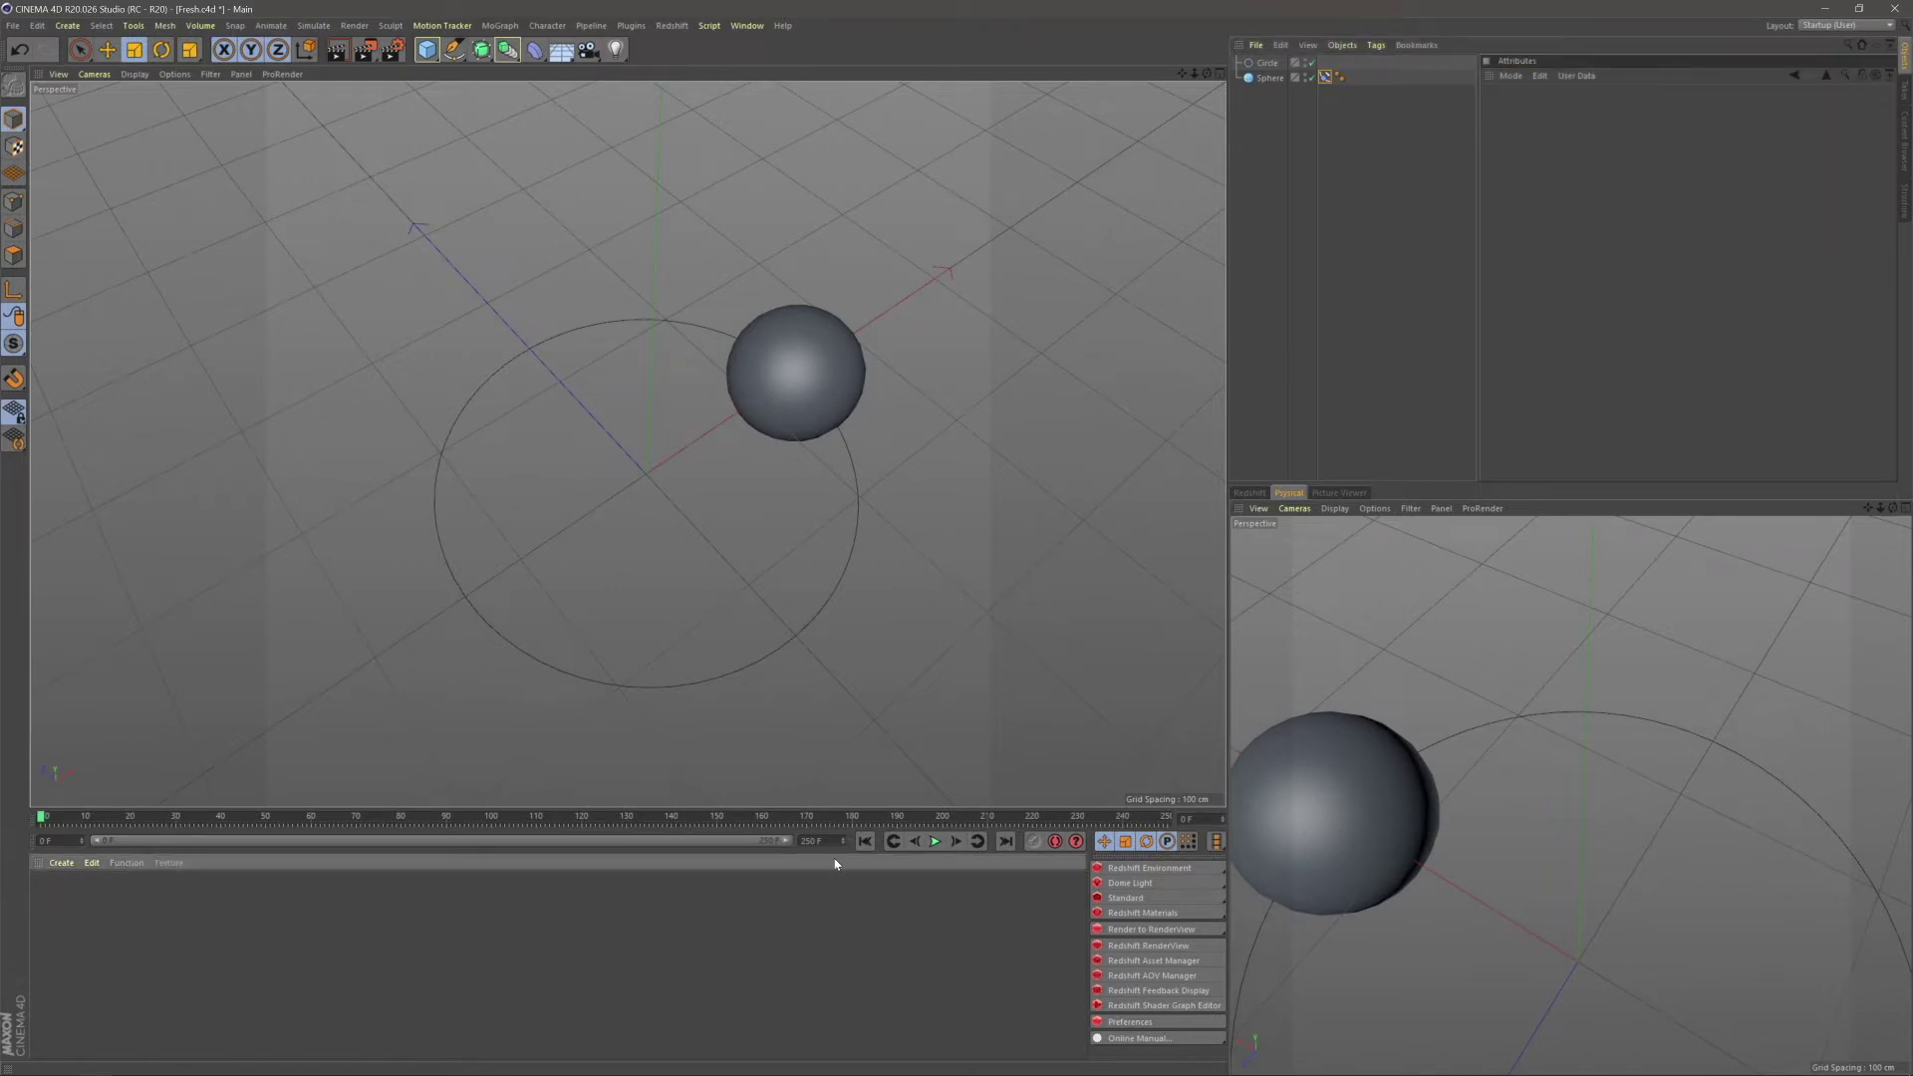
{"action": "left_click_drag", "start_coordinate": [826, 841], "coordinate": [785, 845]}
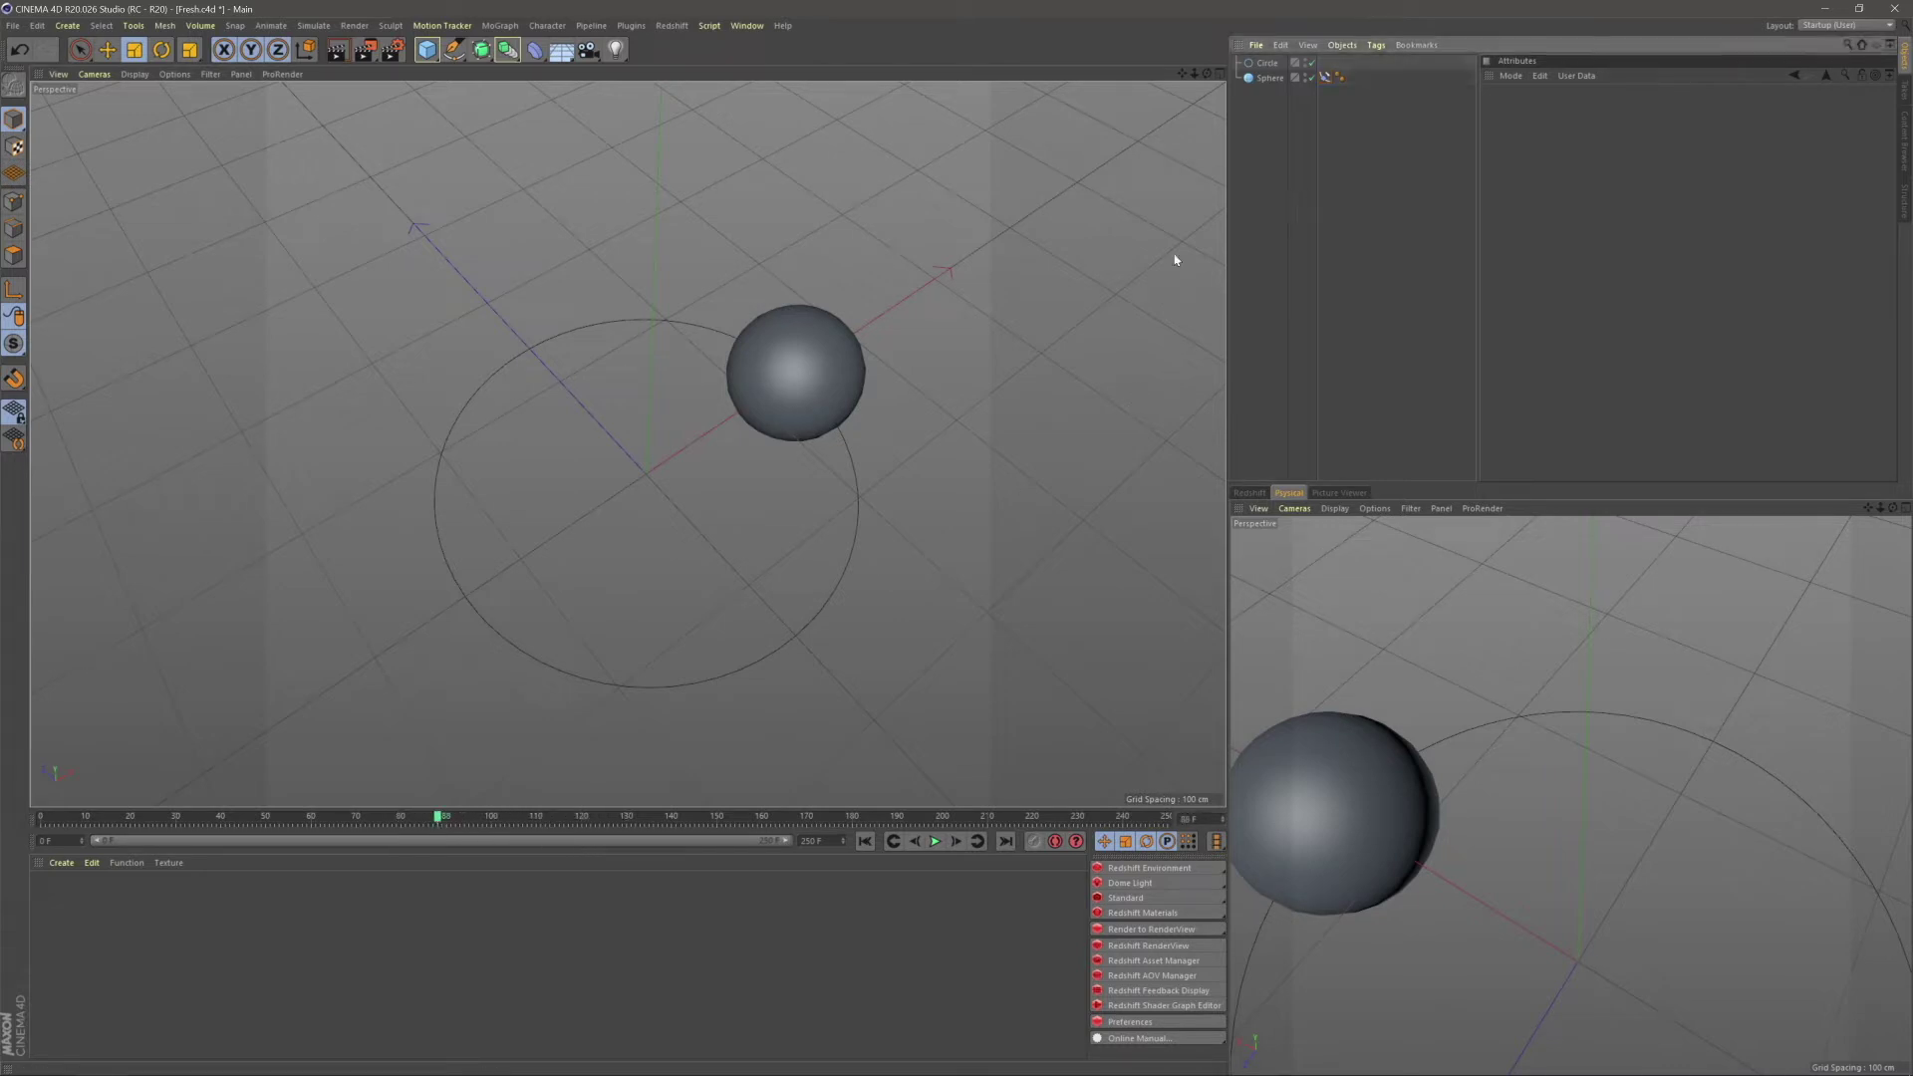
- Keyframe the Align to Spline tag's Position at 0% on frame 0 and 100% on frame 250
{"action": "left_click", "coordinate": [435, 819]}
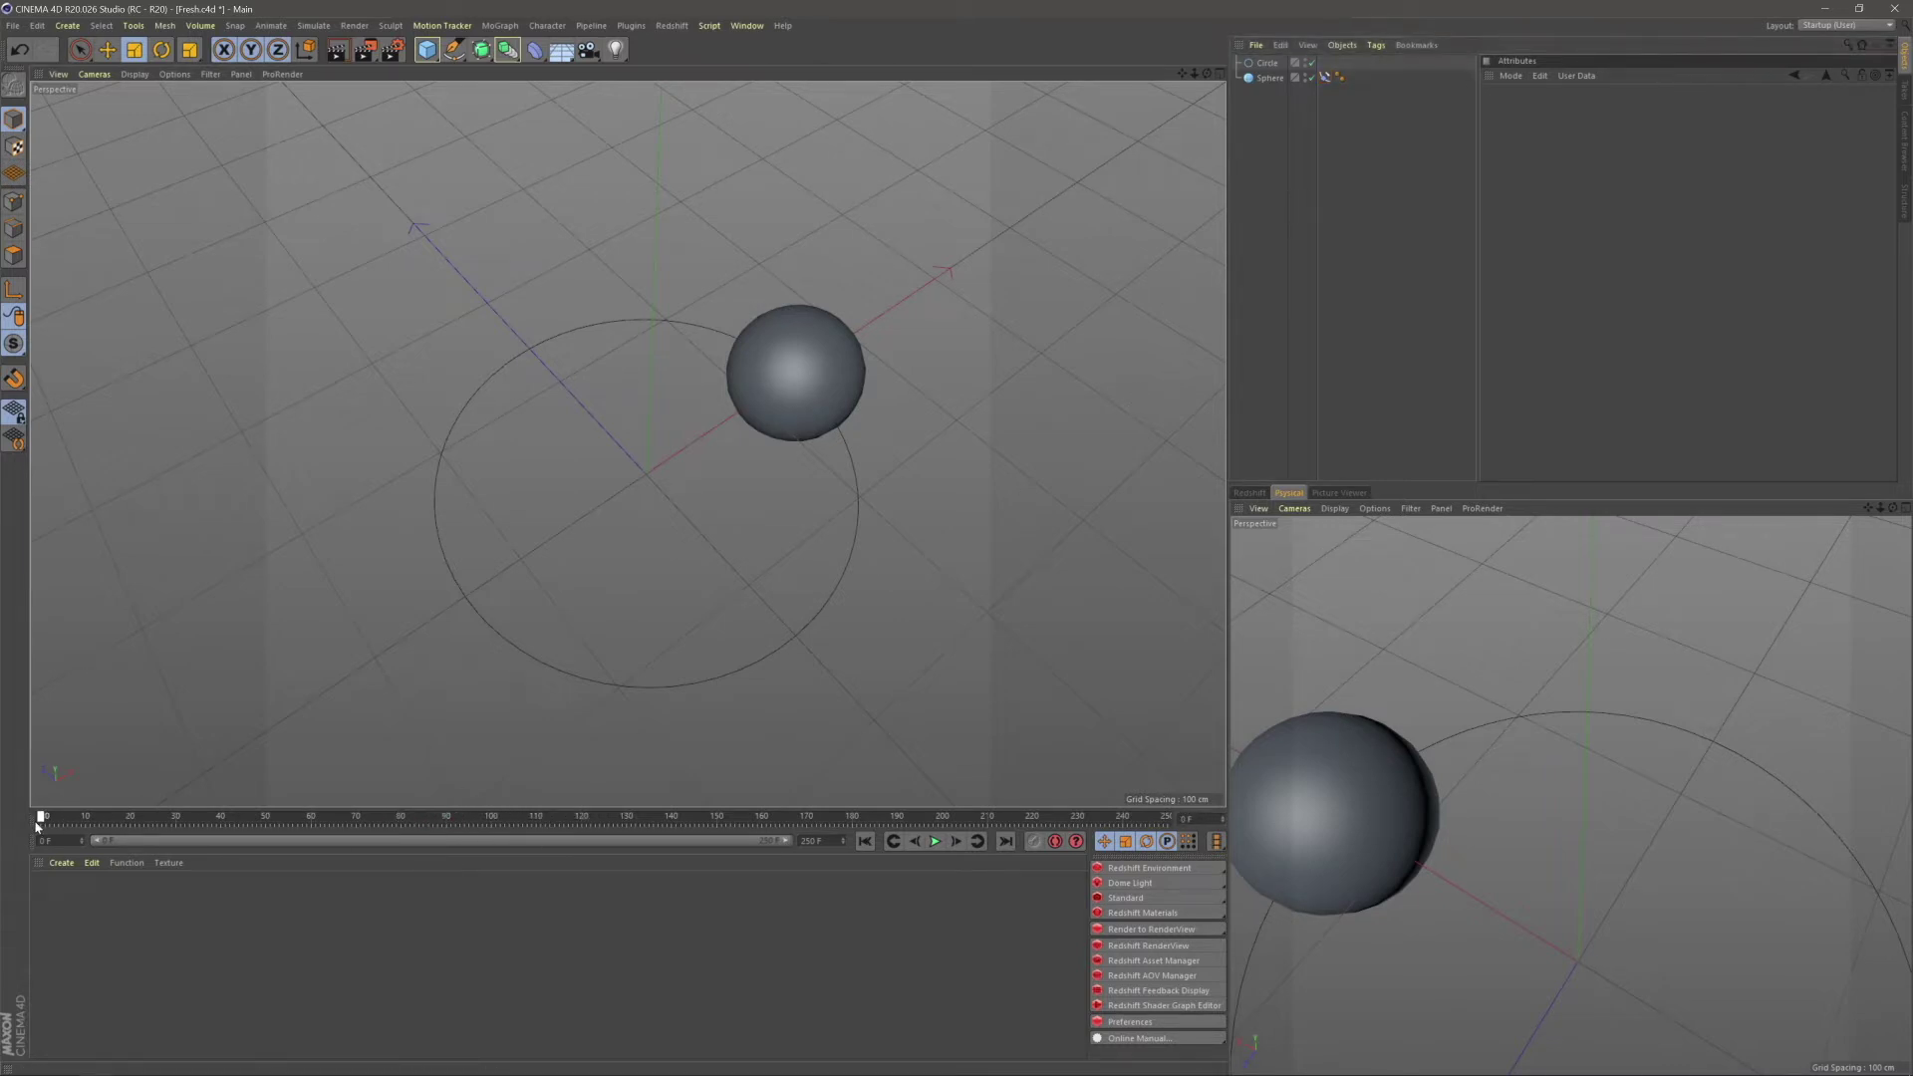
{"action": "left_click", "coordinate": [1327, 77]}
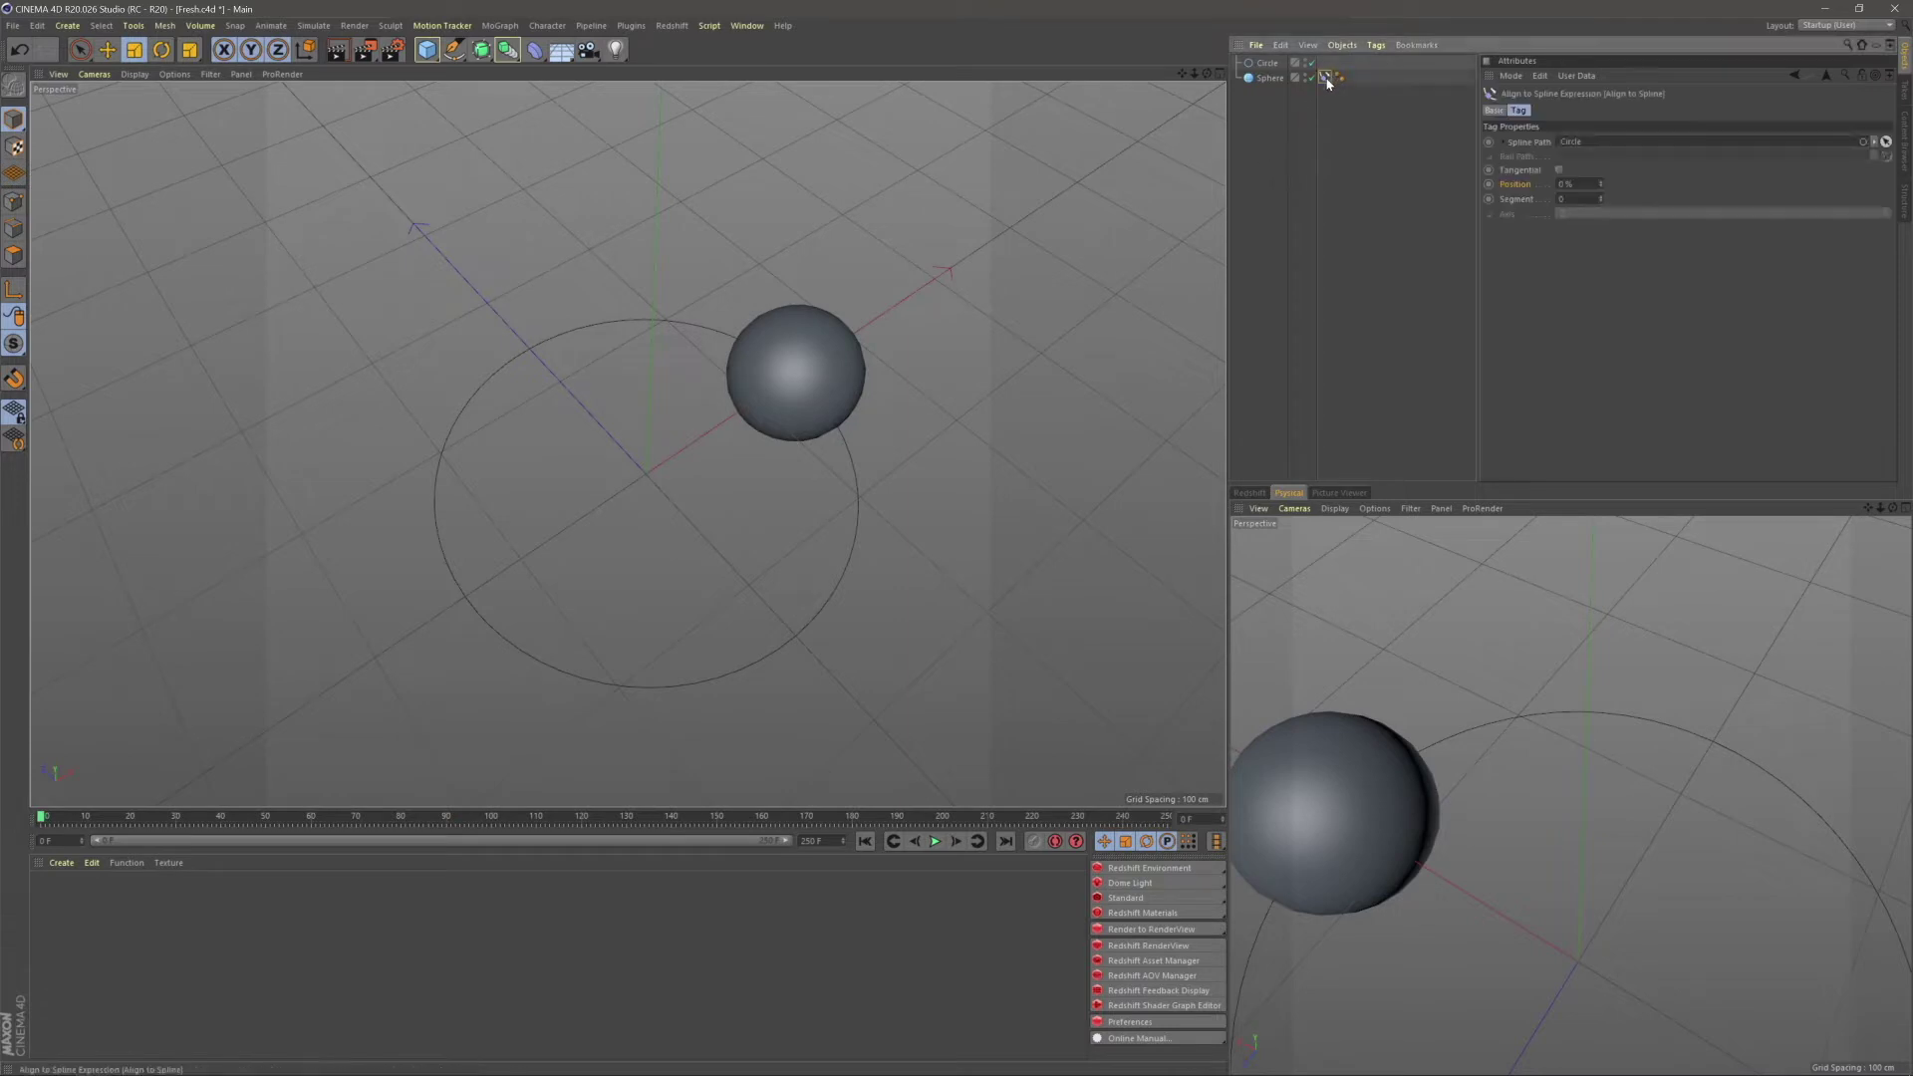
{"action": "left_click", "coordinate": [1489, 184]}
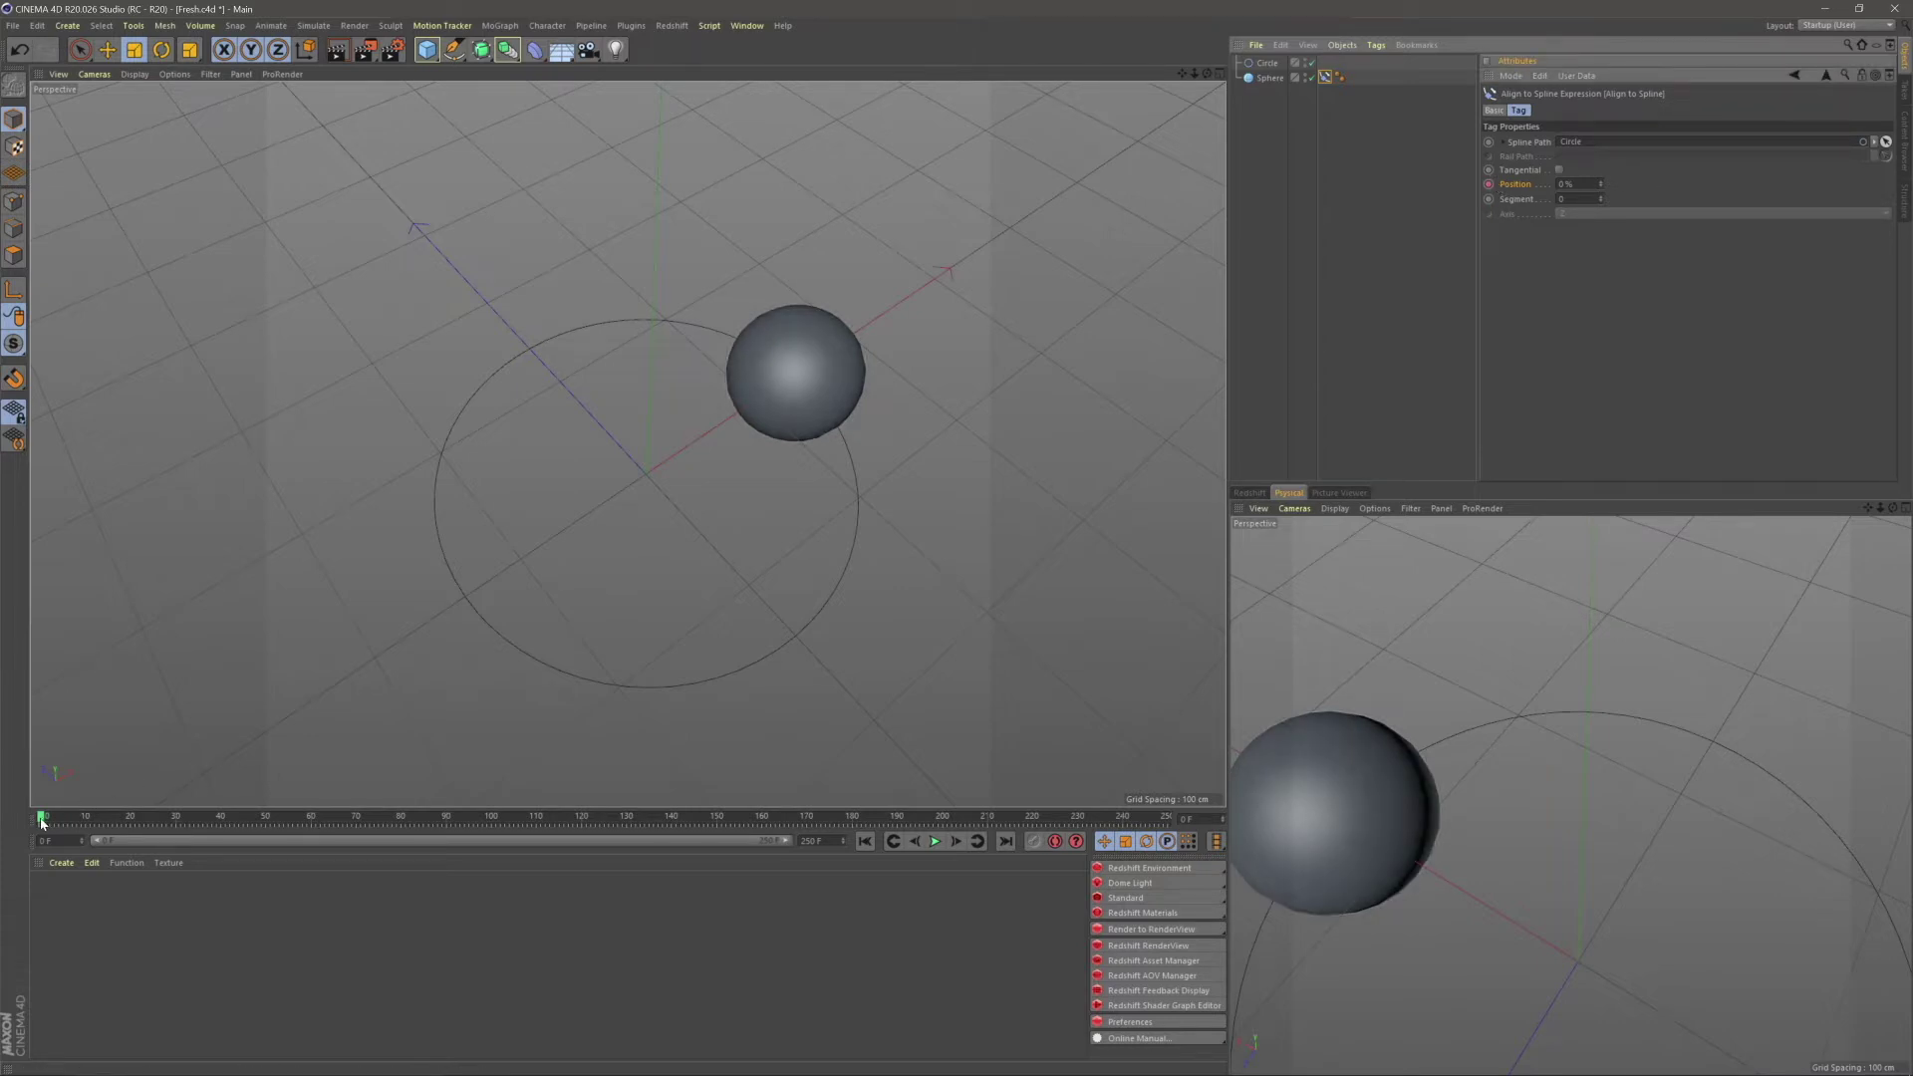
{"action": "left_click", "coordinate": [365, 817]}
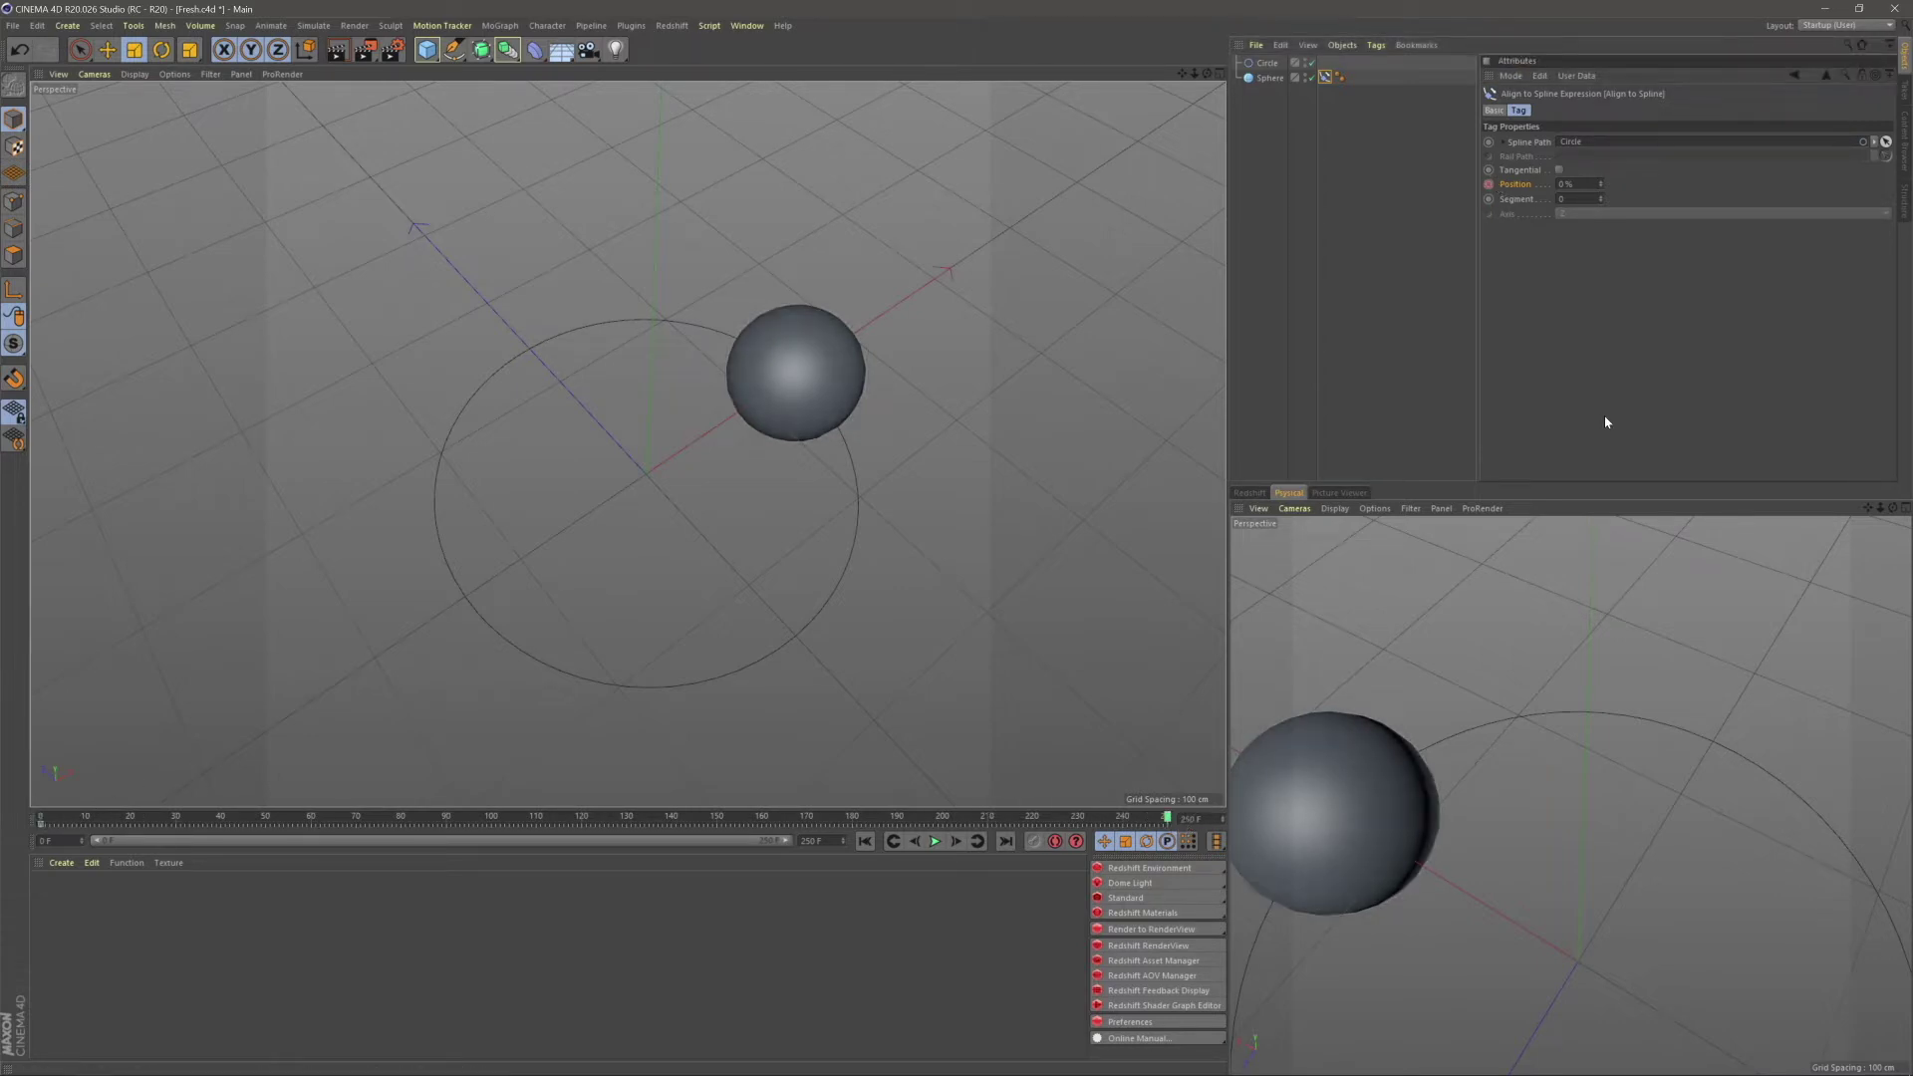
{"action": "left_click", "coordinate": [1574, 183]}
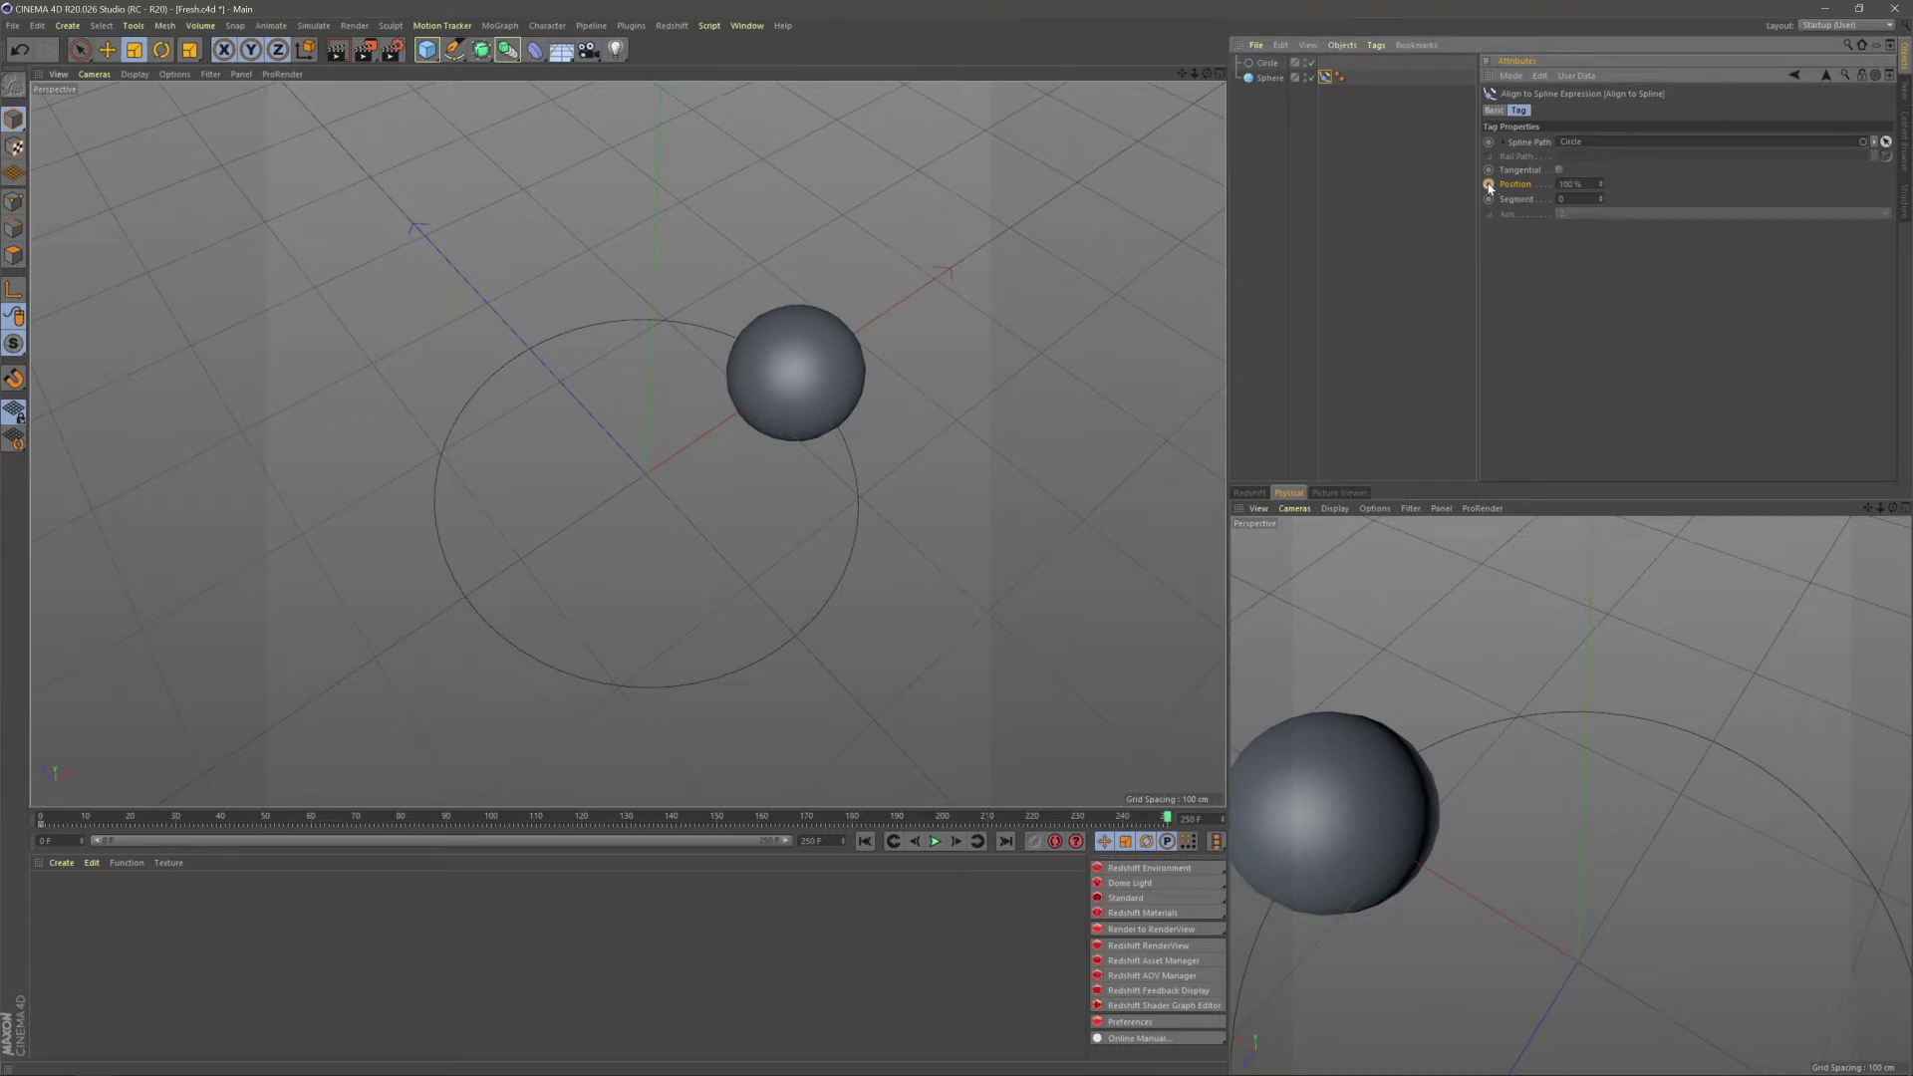
- Play the sphere's animation from the start to examine its speed along the circle, and stop playback
{"action": "left_click", "coordinate": [865, 841]}
{"action": "left_click", "coordinate": [934, 841]}
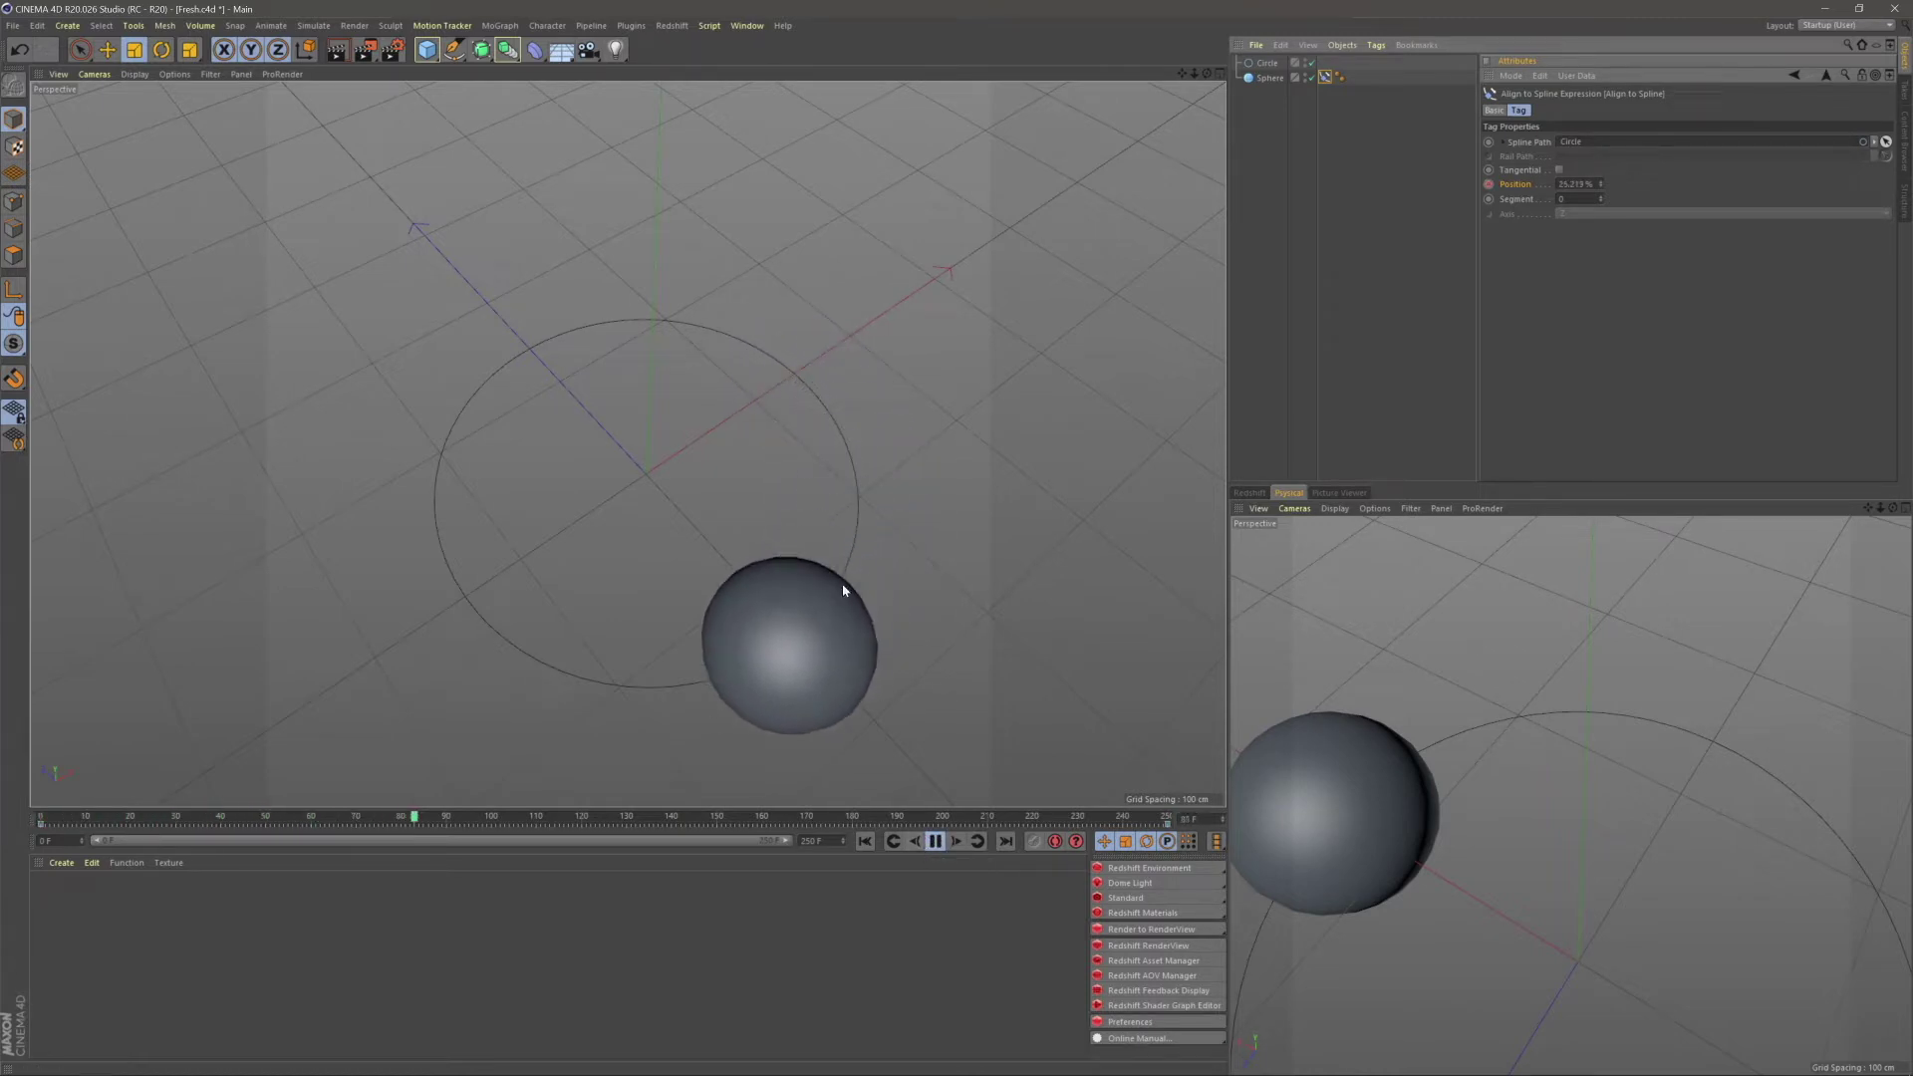
{"action": "left_click", "coordinate": [865, 841]}
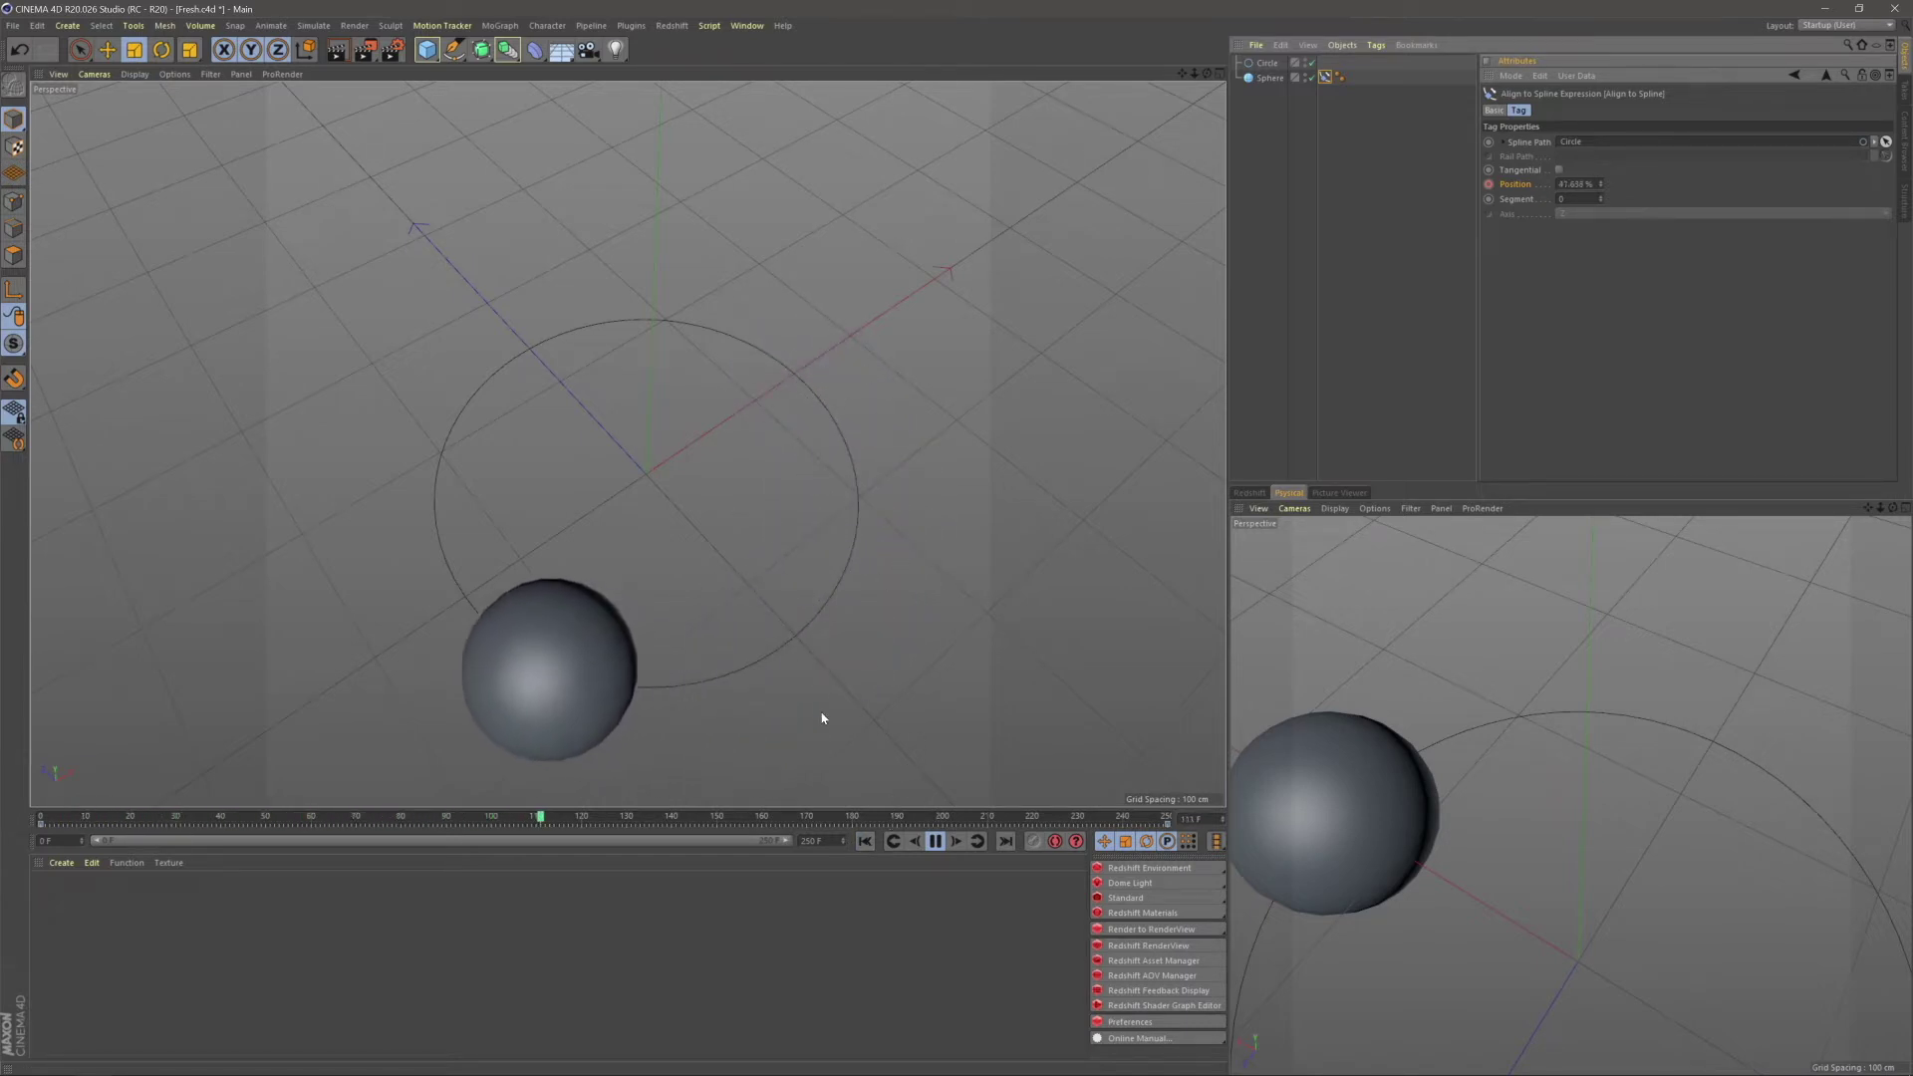
{"action": "left_click", "coordinate": [934, 842]}
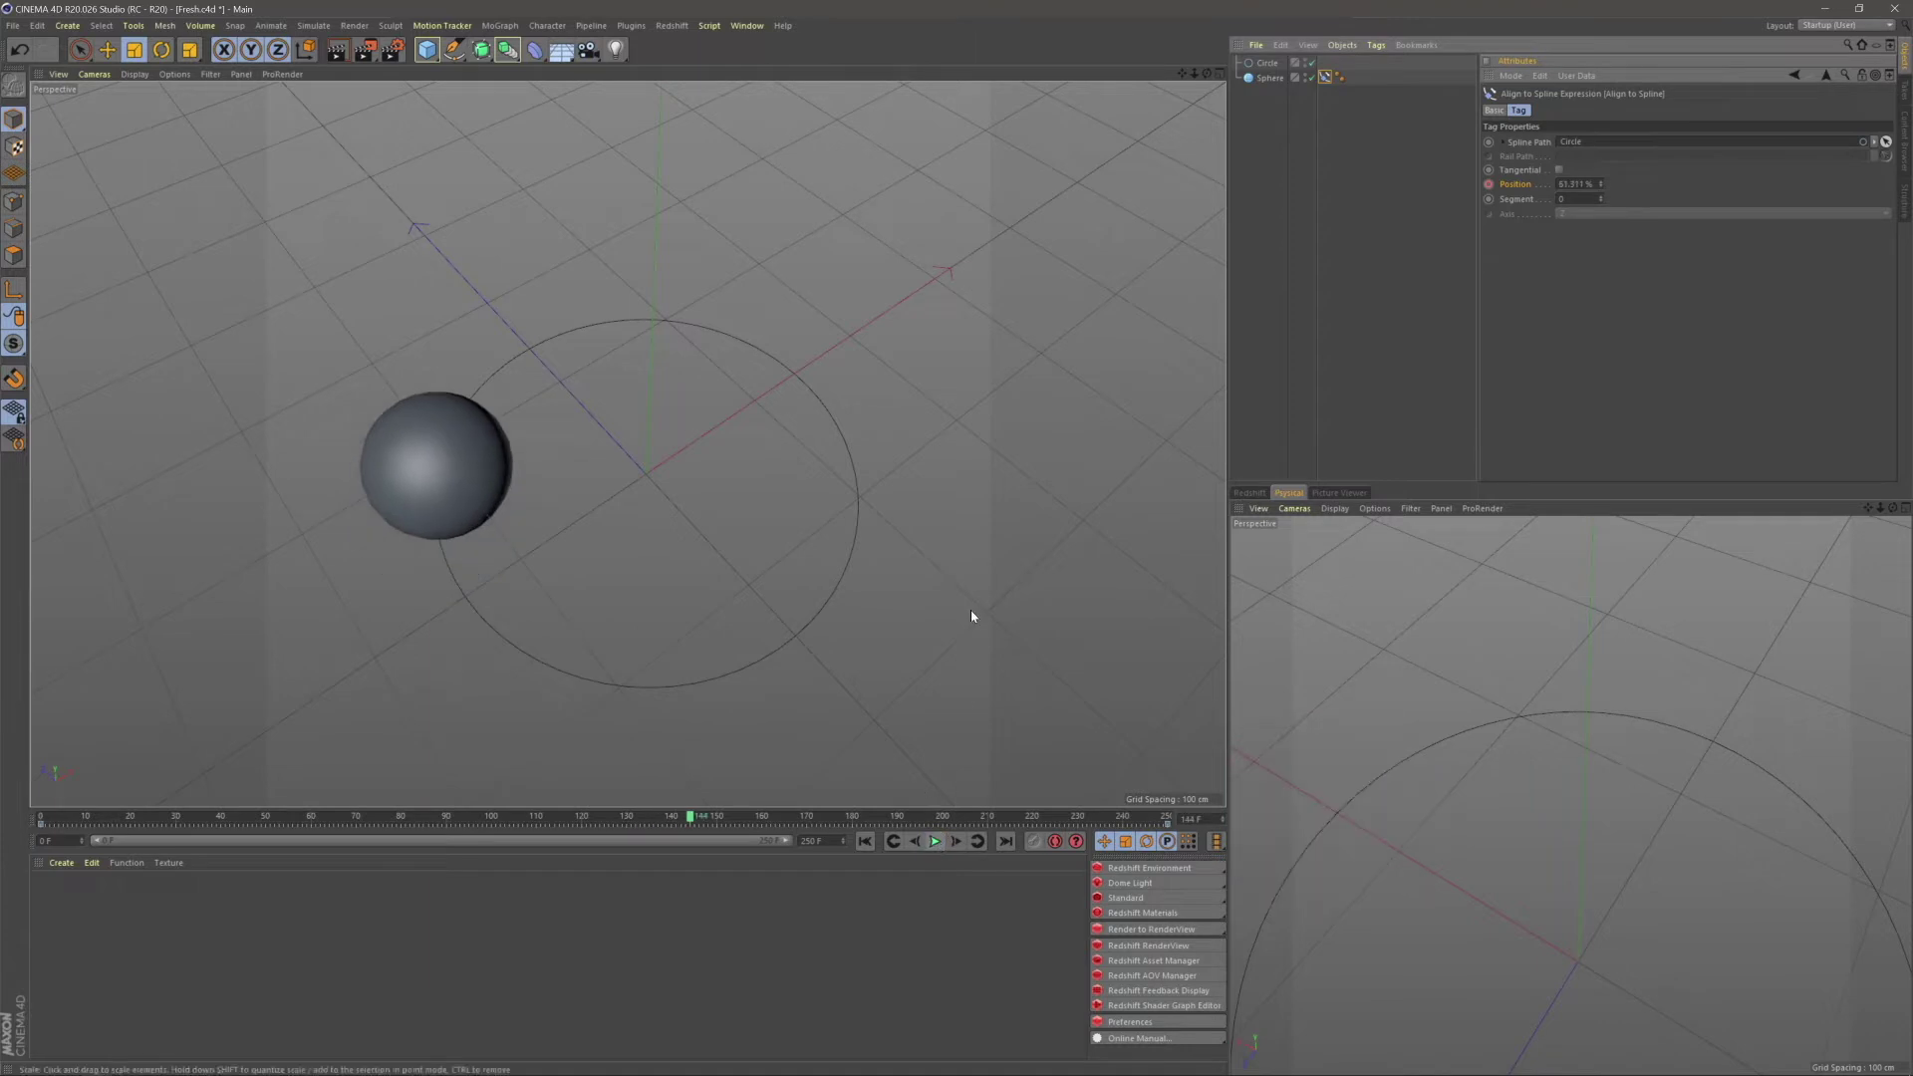
- Set the Align to Spline tag's Position track to linear key interpolation in the Timeline window and close that window
{"action": "key", "text": "shift+F3"}
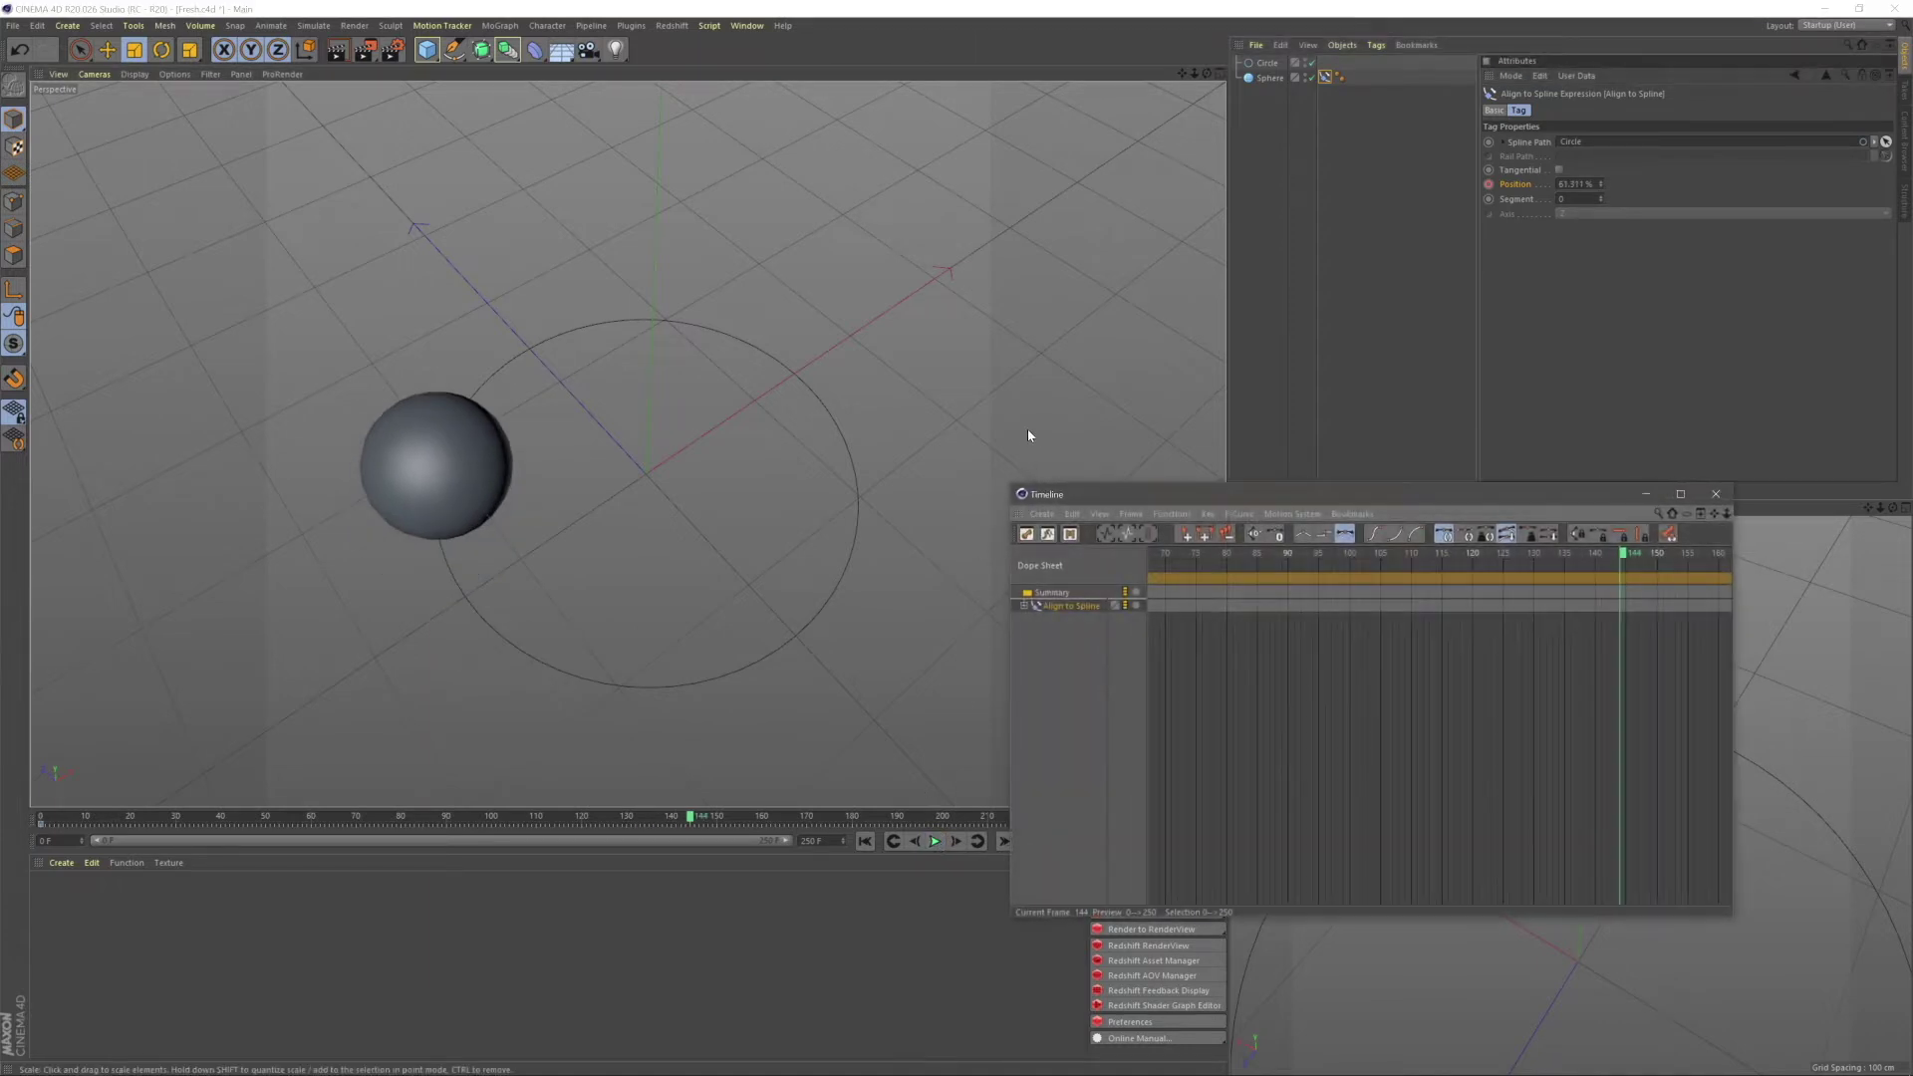
{"action": "left_click", "coordinate": [1052, 611]}
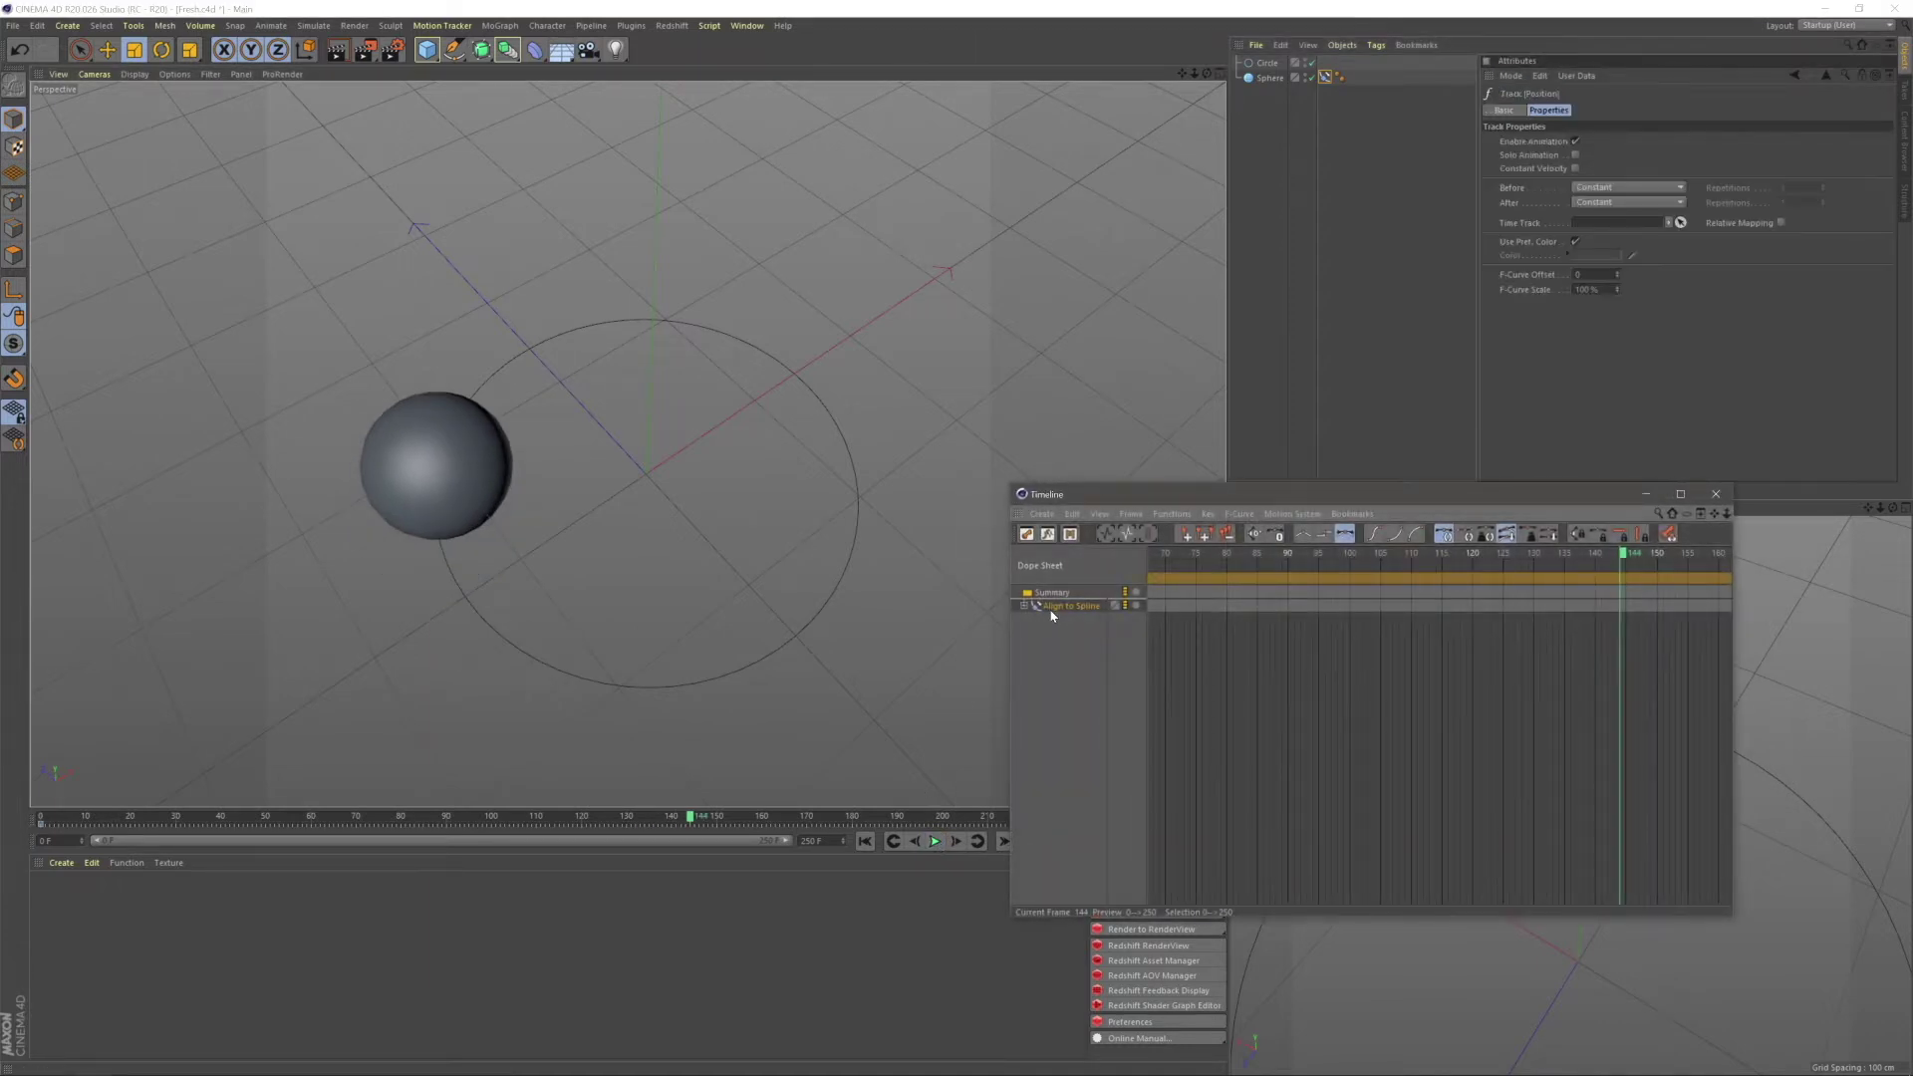
{"action": "left_click", "coordinate": [1305, 536]}
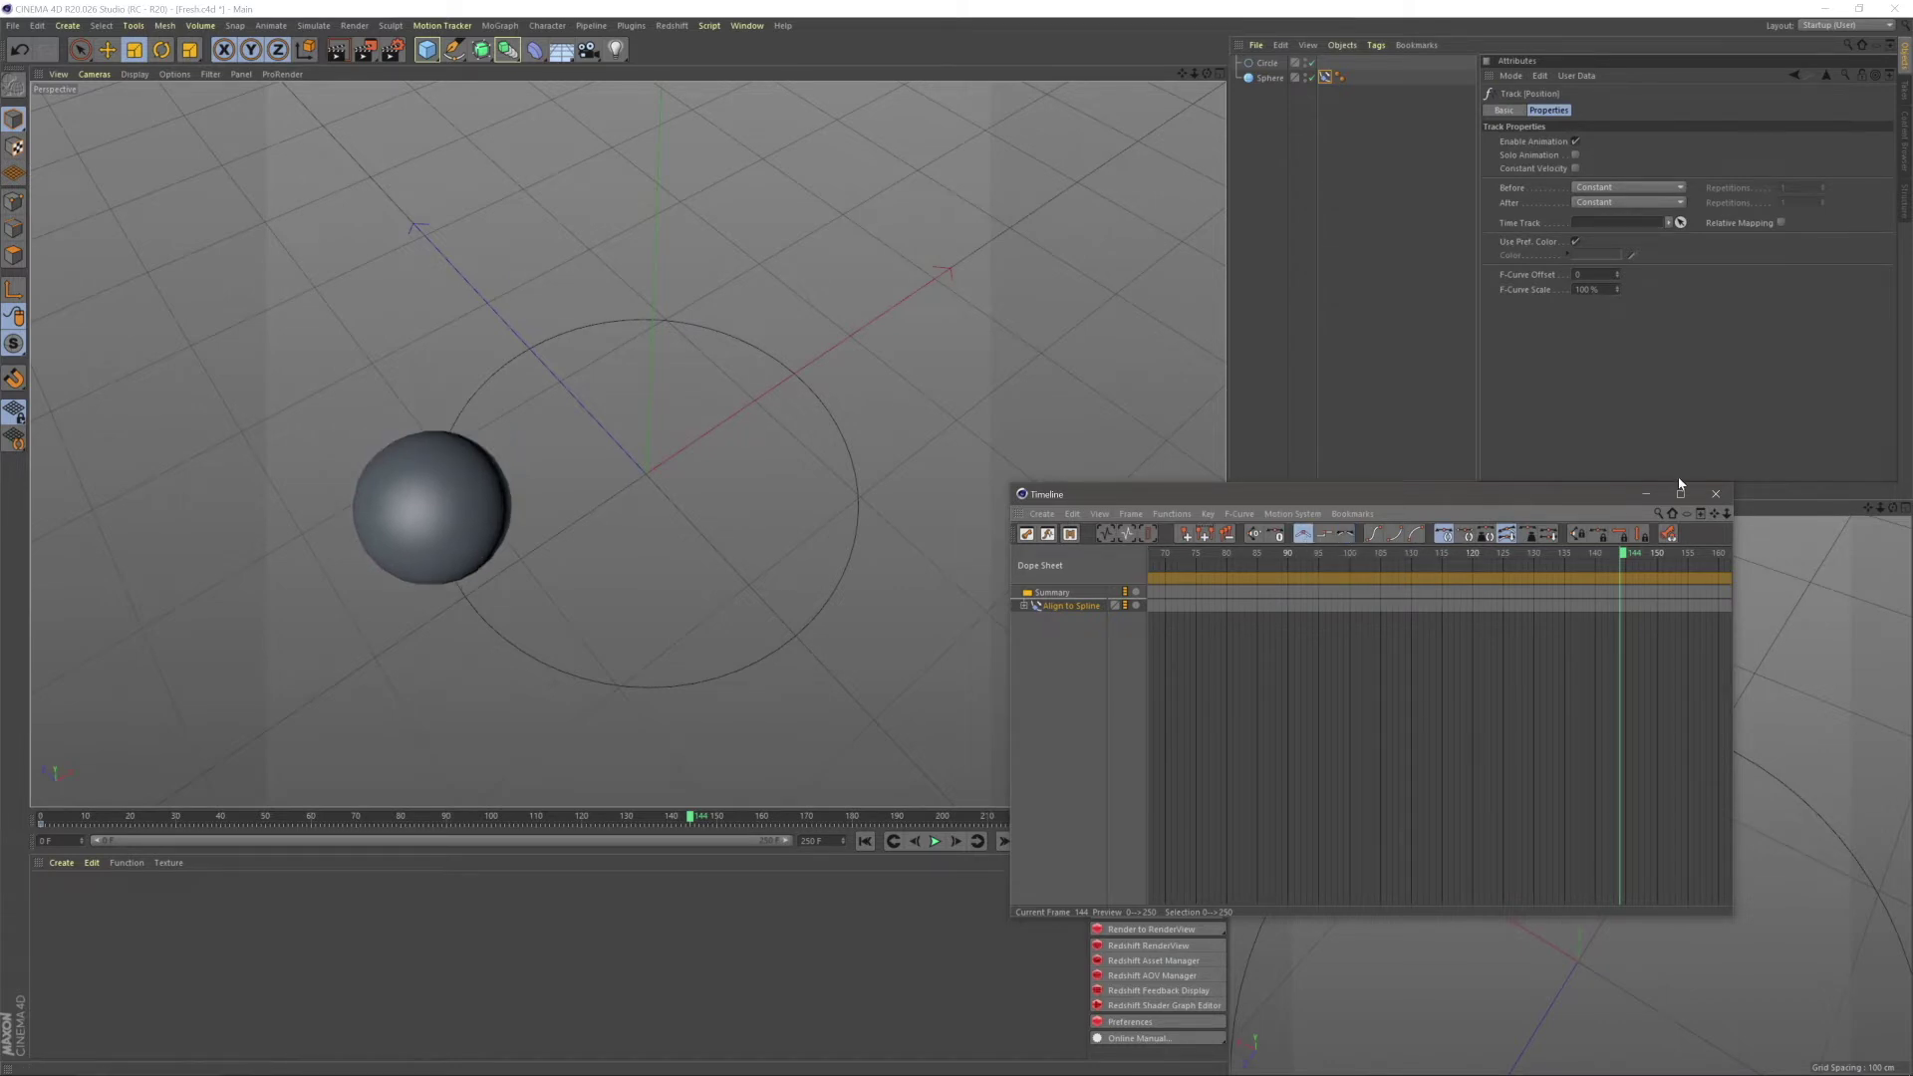
{"action": "left_click", "coordinate": [1705, 495]}
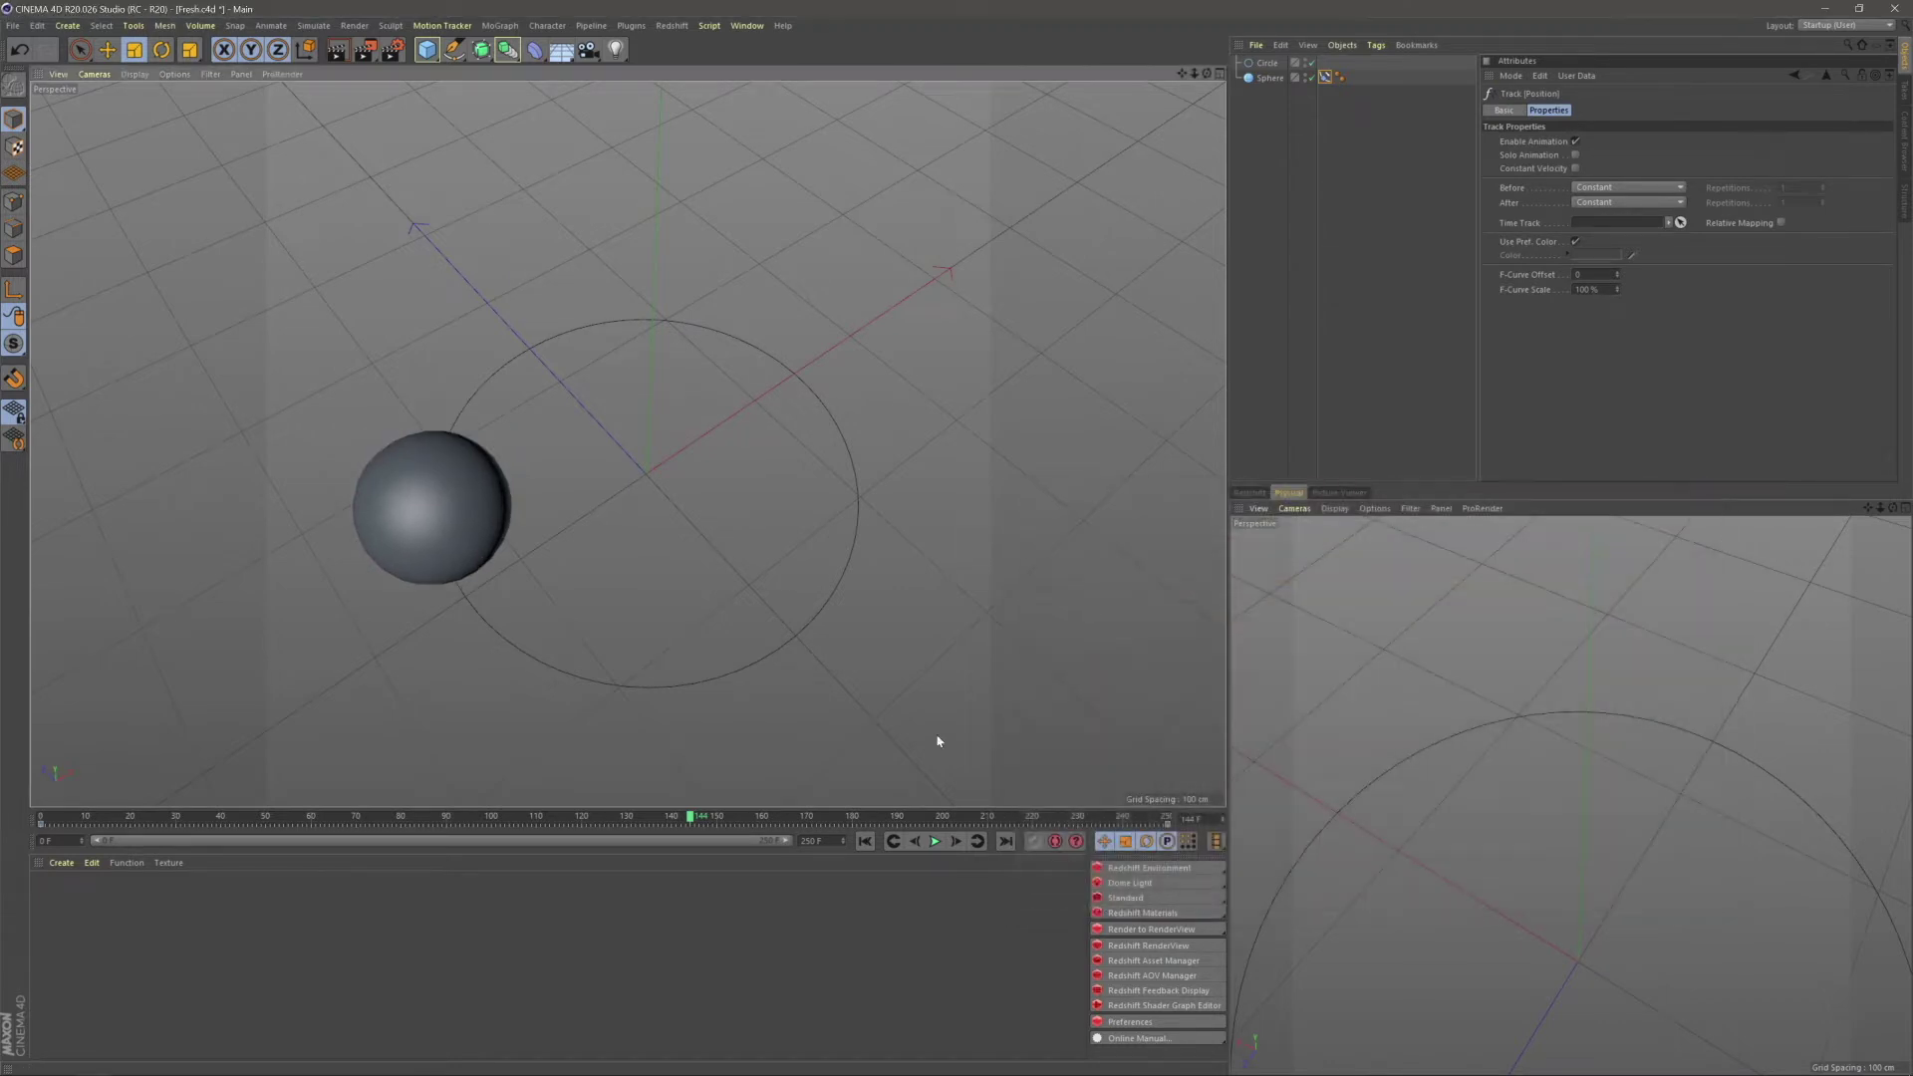
- Replay the animation from the start, and view the rubber duck reference post on Instagram in the browser before returning to Cinema 4D
{"action": "left_click", "coordinate": [864, 838]}
{"action": "left_click", "coordinate": [933, 841]}
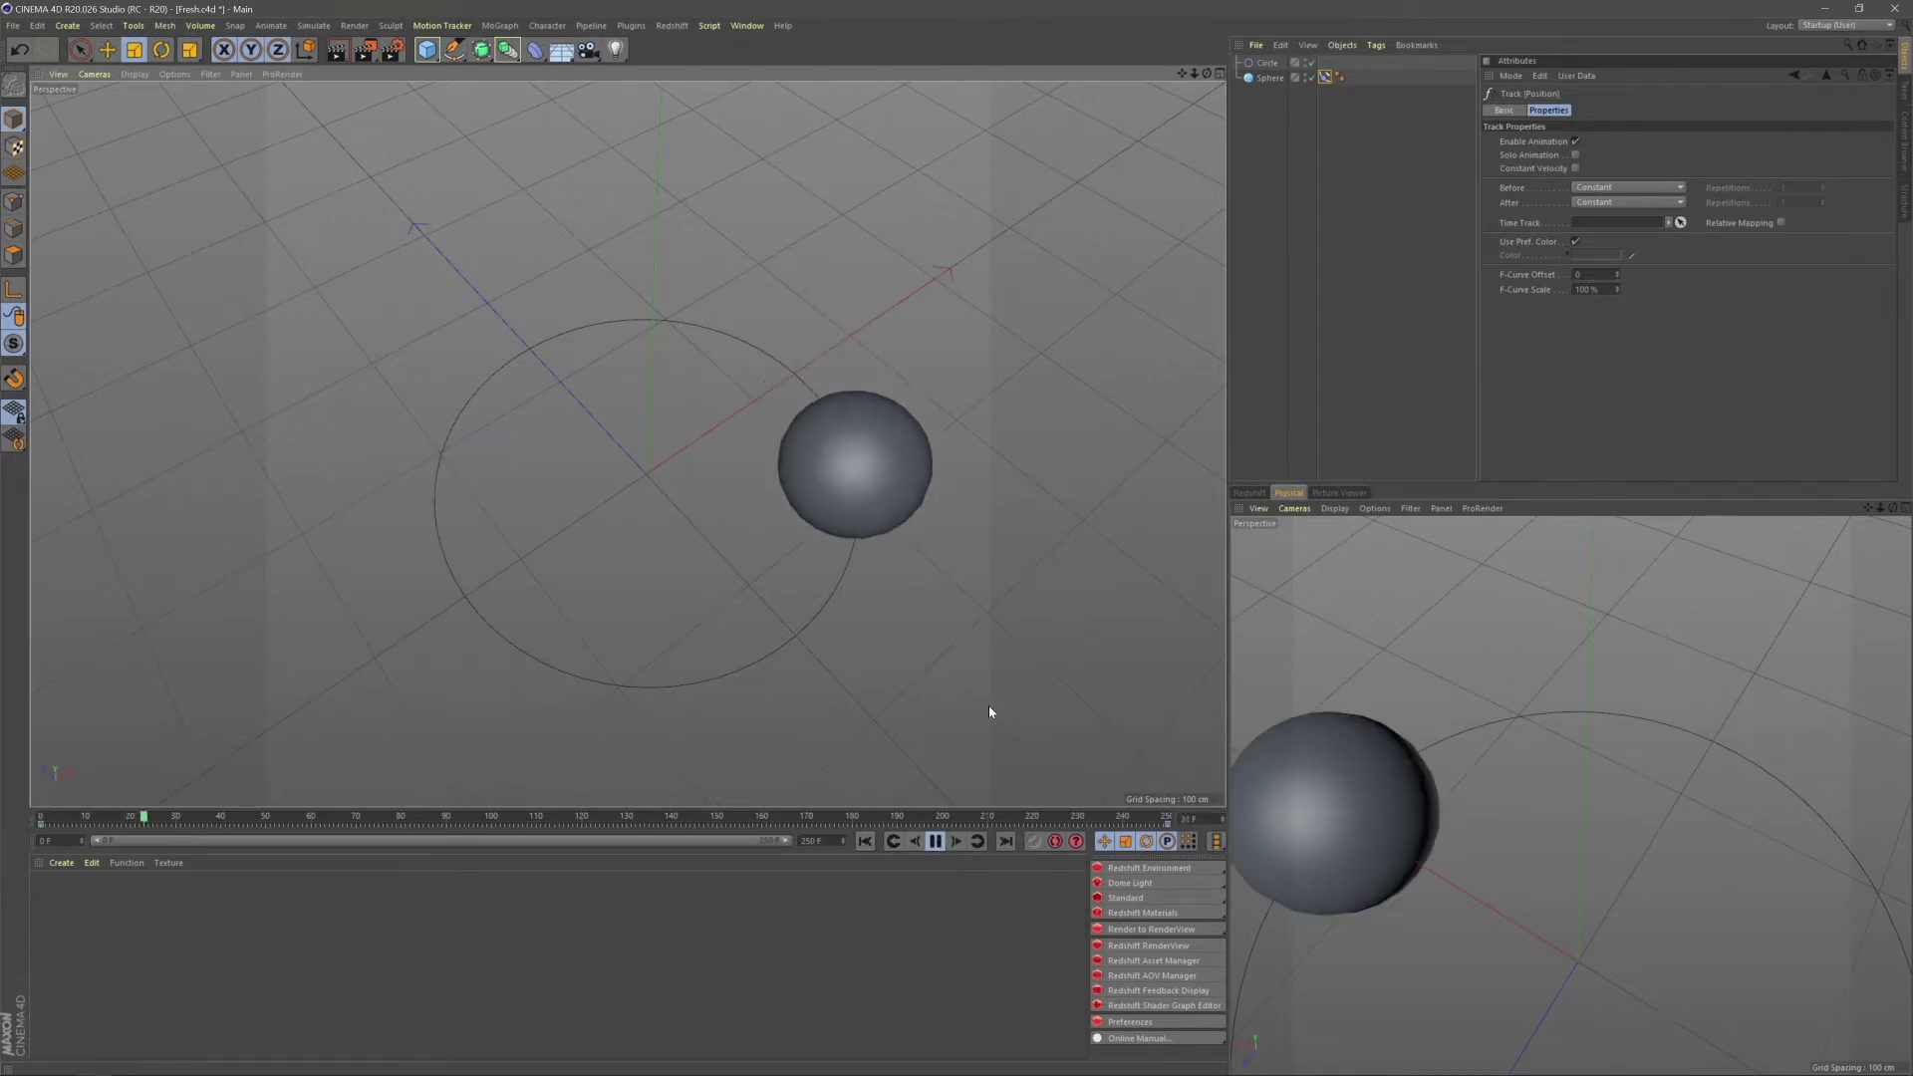
{"action": "key", "text": "alt+Tab"}
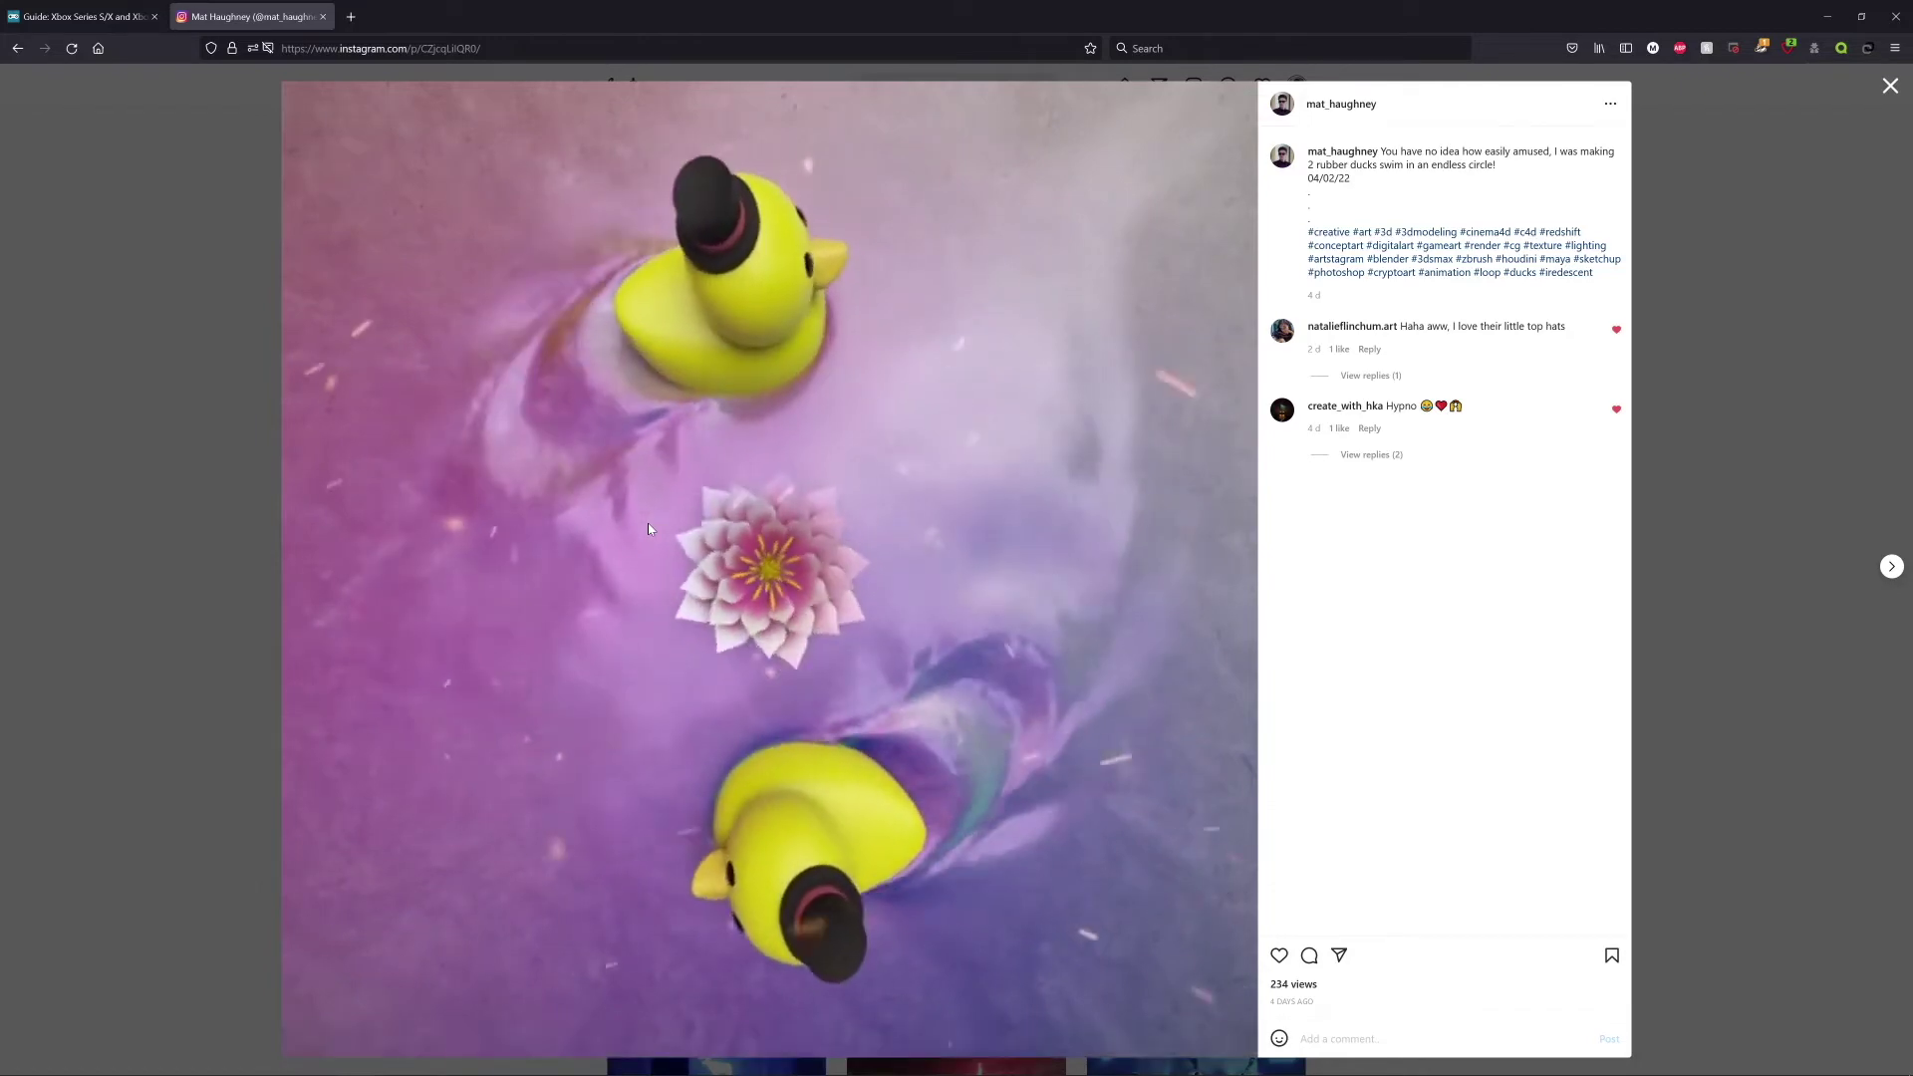
{"action": "key", "text": "alt+Tab"}
{"action": "left_click", "coordinate": [881, 594]}
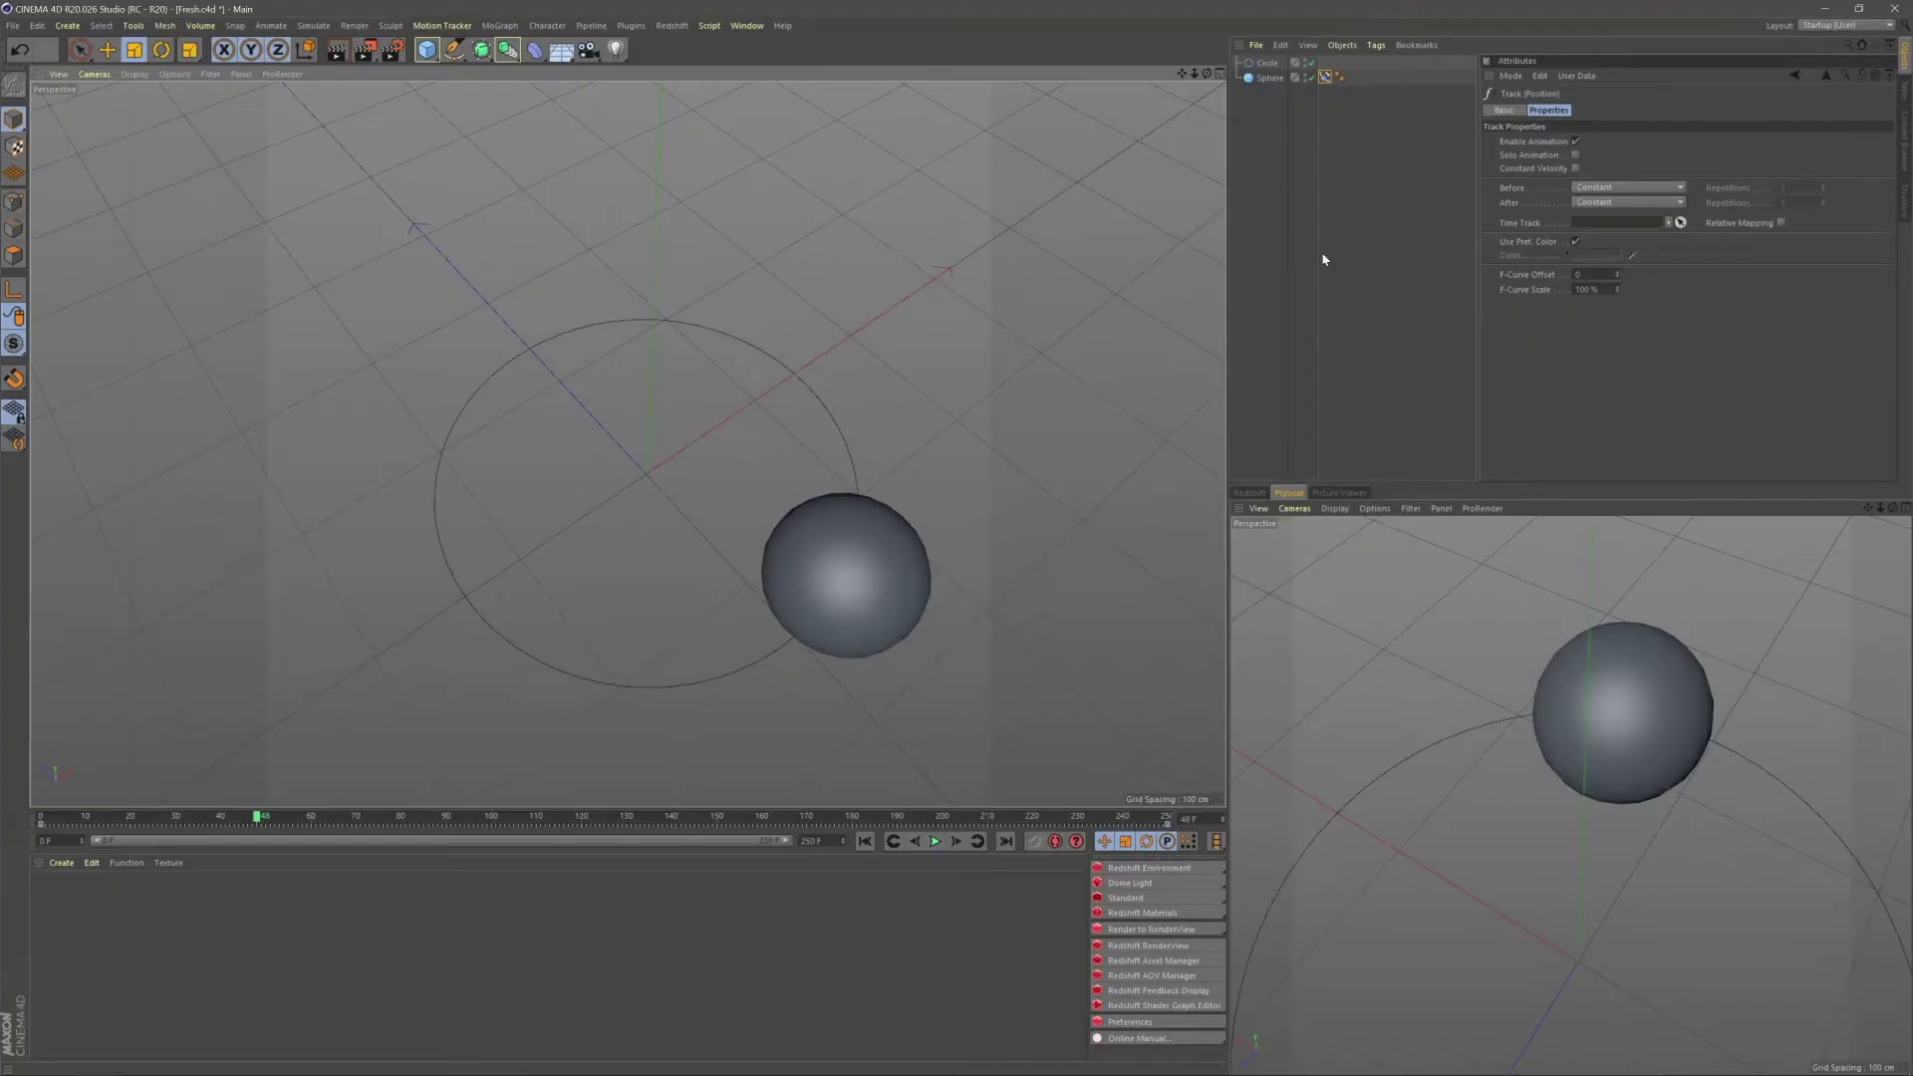
- Maximise the Top view and select the circle spline in it
{"action": "left_click", "coordinate": [1218, 75]}
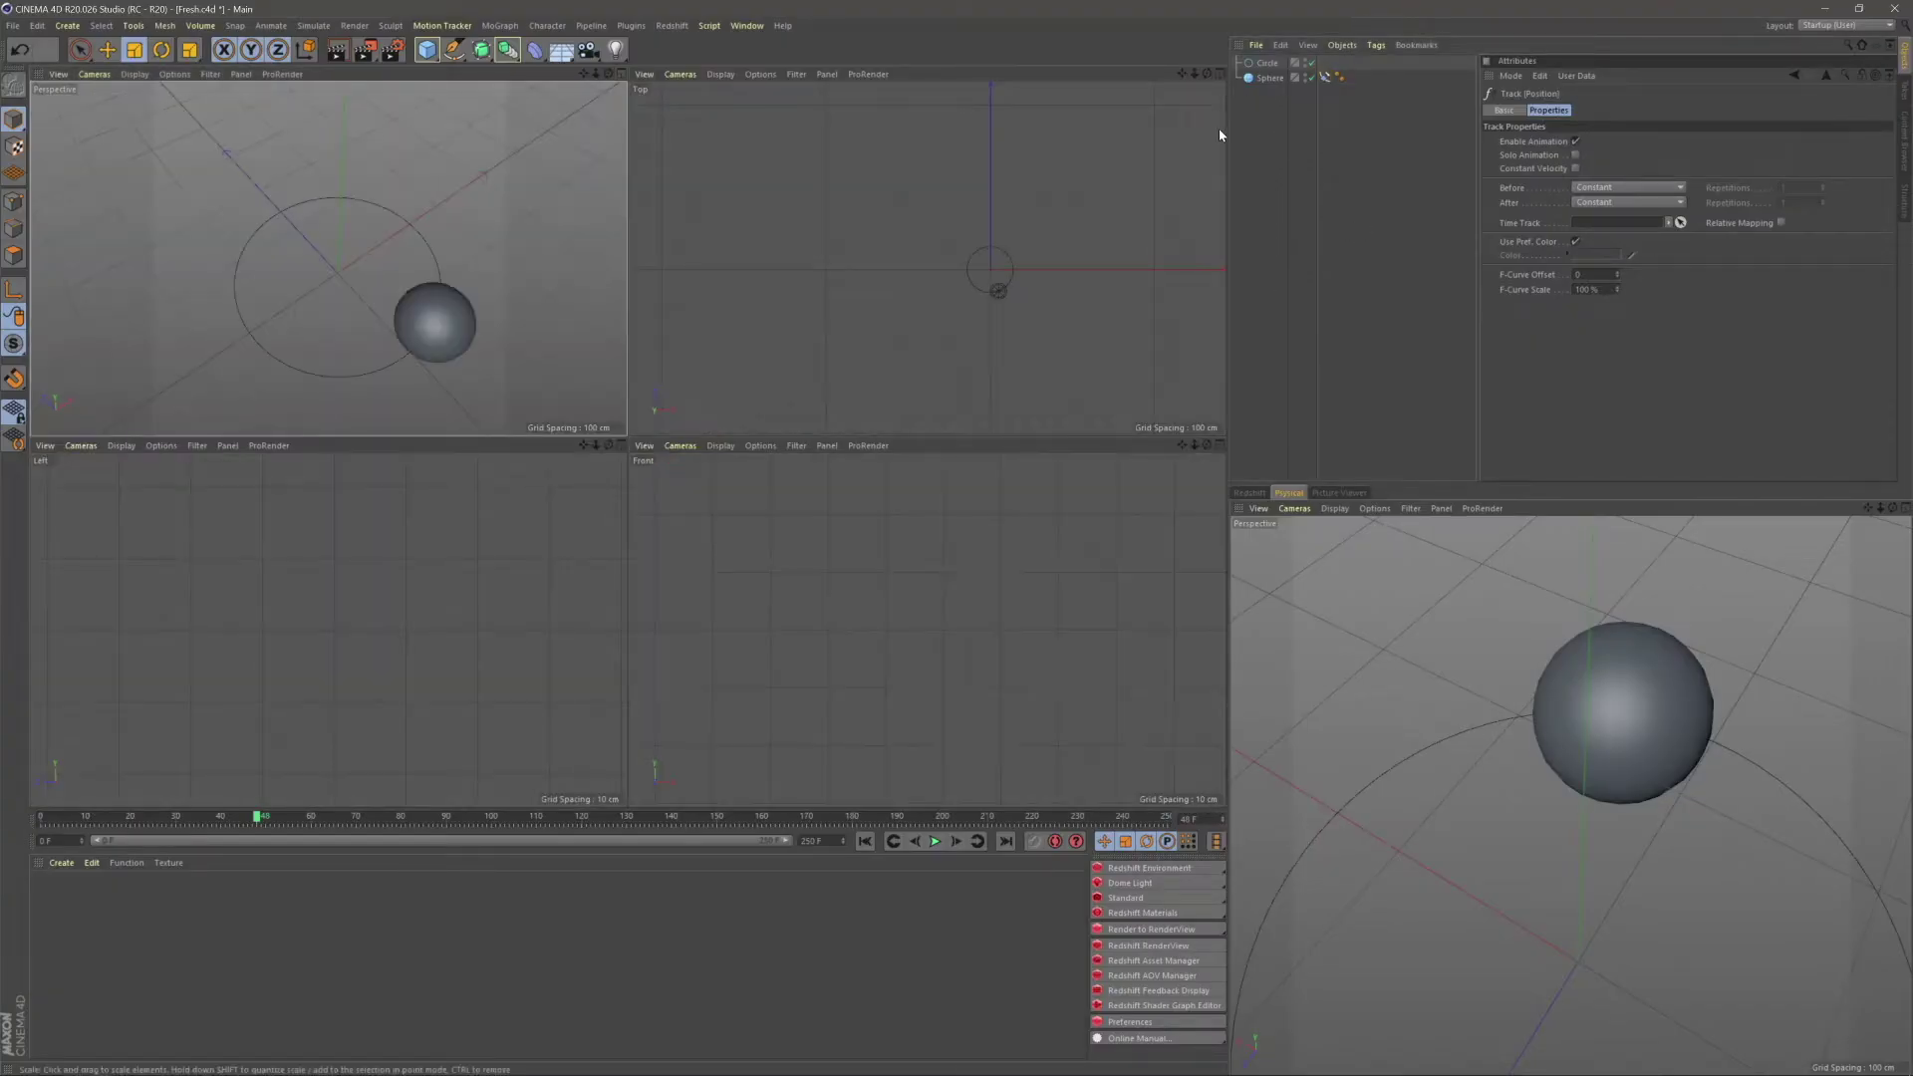
{"action": "left_click", "coordinate": [1220, 72]}
{"action": "left_click", "coordinate": [1222, 74]}
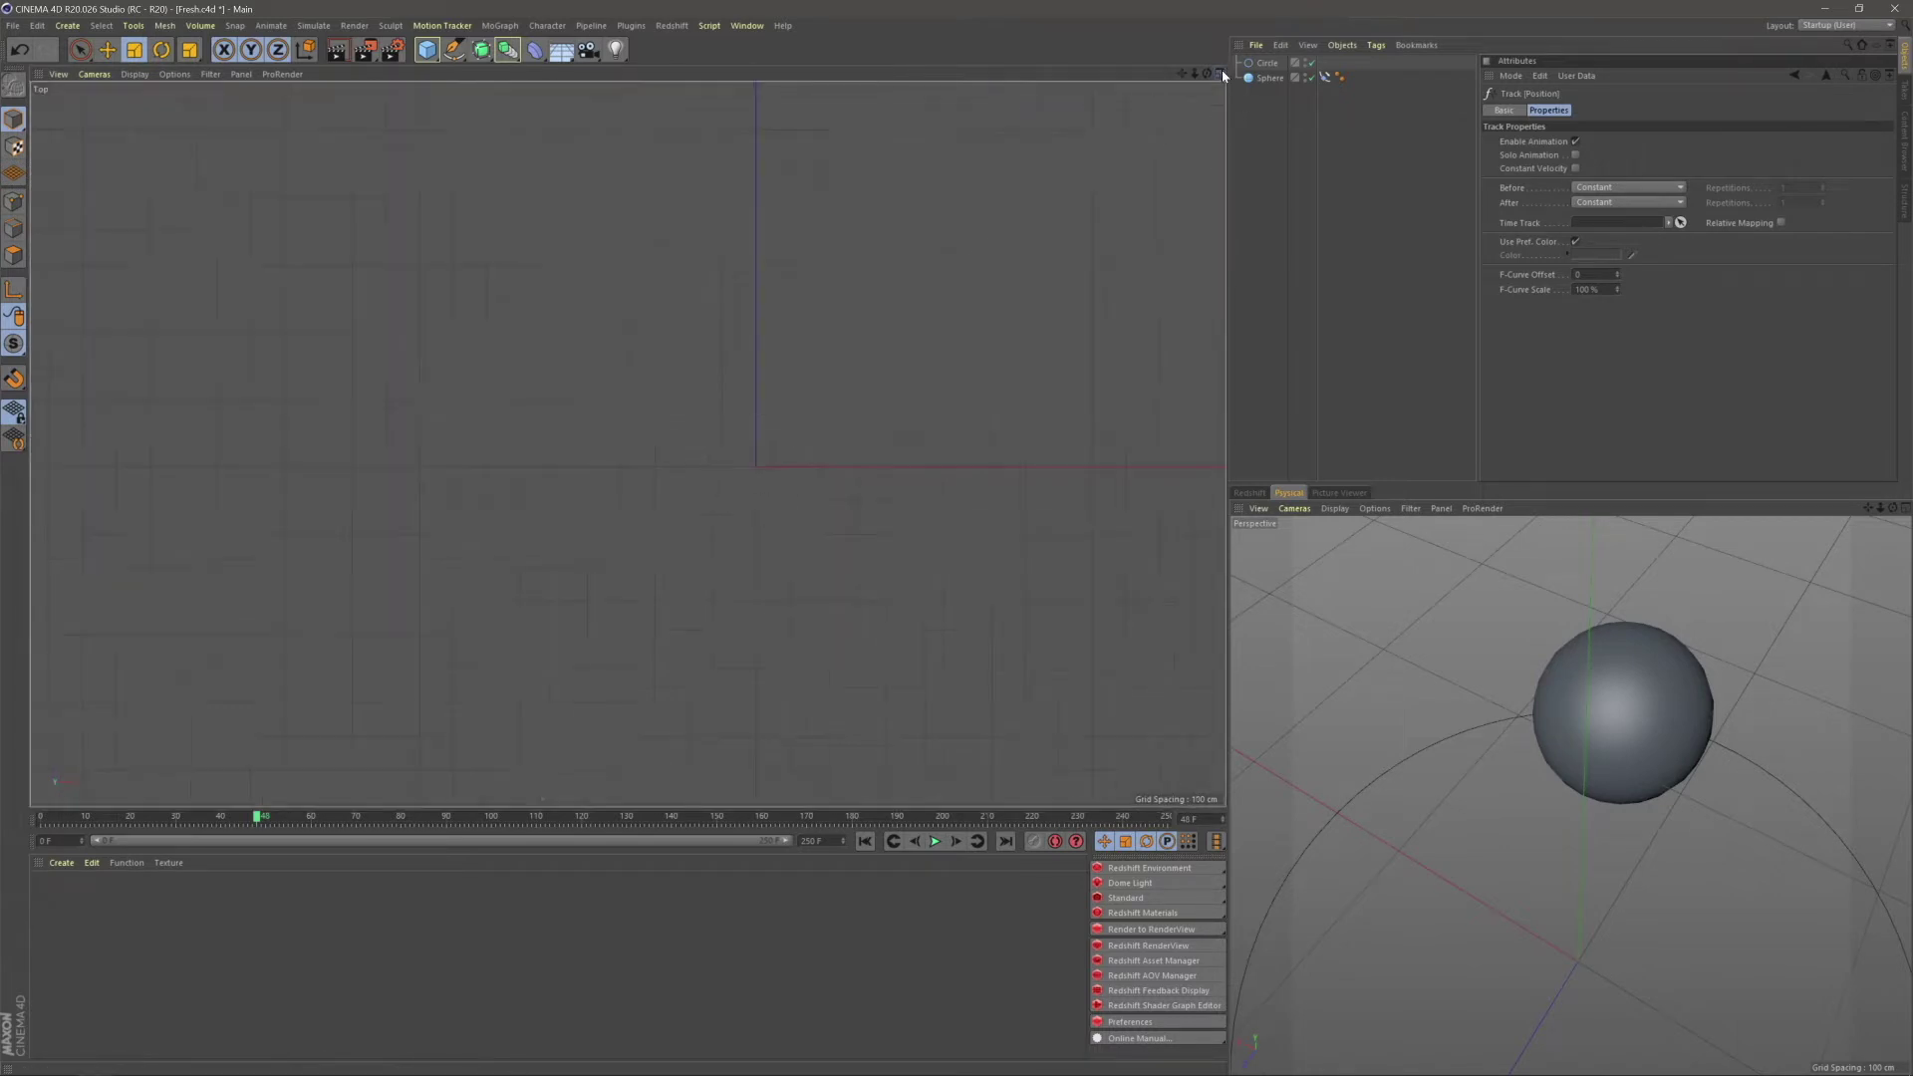
{"action": "left_click", "coordinate": [1267, 62]}
{"action": "scroll", "coordinate": [720, 329], "scroll_direction": "up", "scroll_amount": 5}
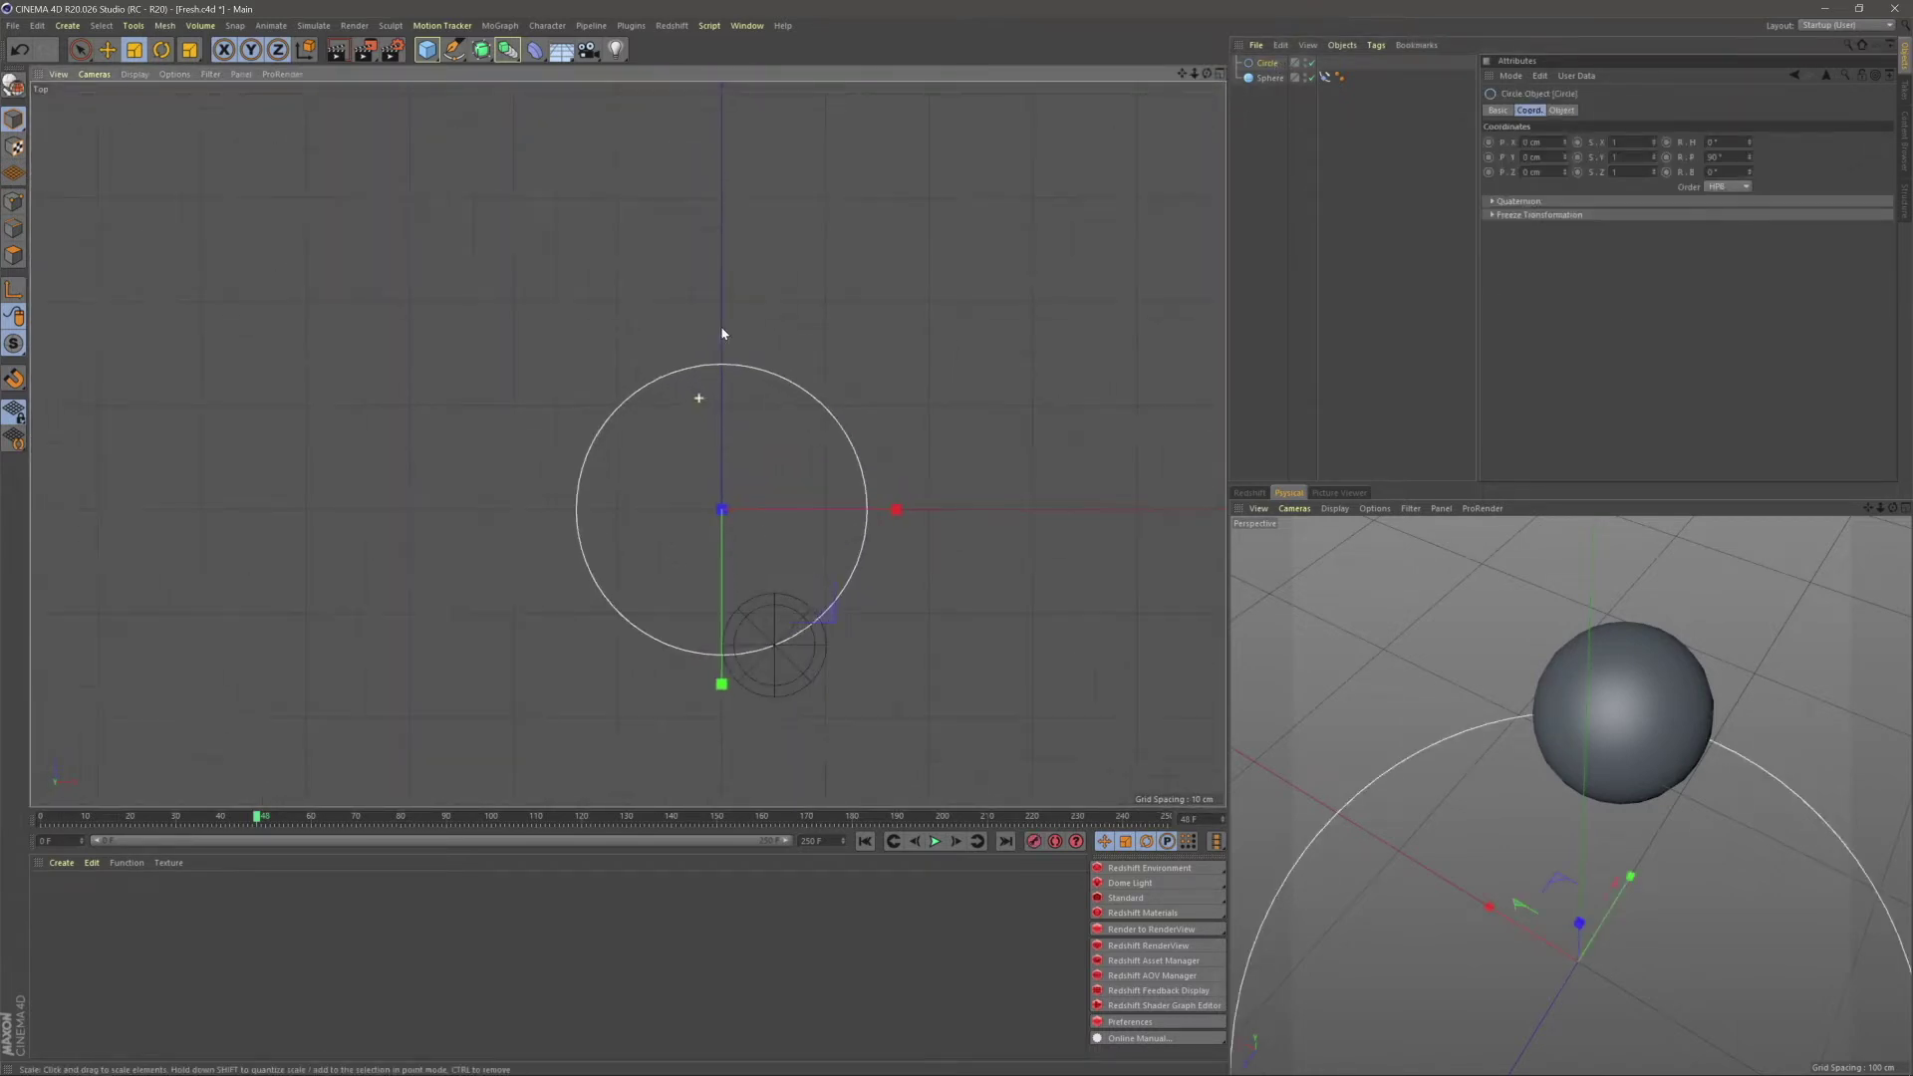
- Make the circle spline editable and switch to point editing mode
{"action": "left_click", "coordinate": [1263, 63]}
{"action": "key", "text": "c"}
{"action": "middle_click_drag", "start_coordinate": [703, 365], "coordinate": [654, 319], "text": "alt"}
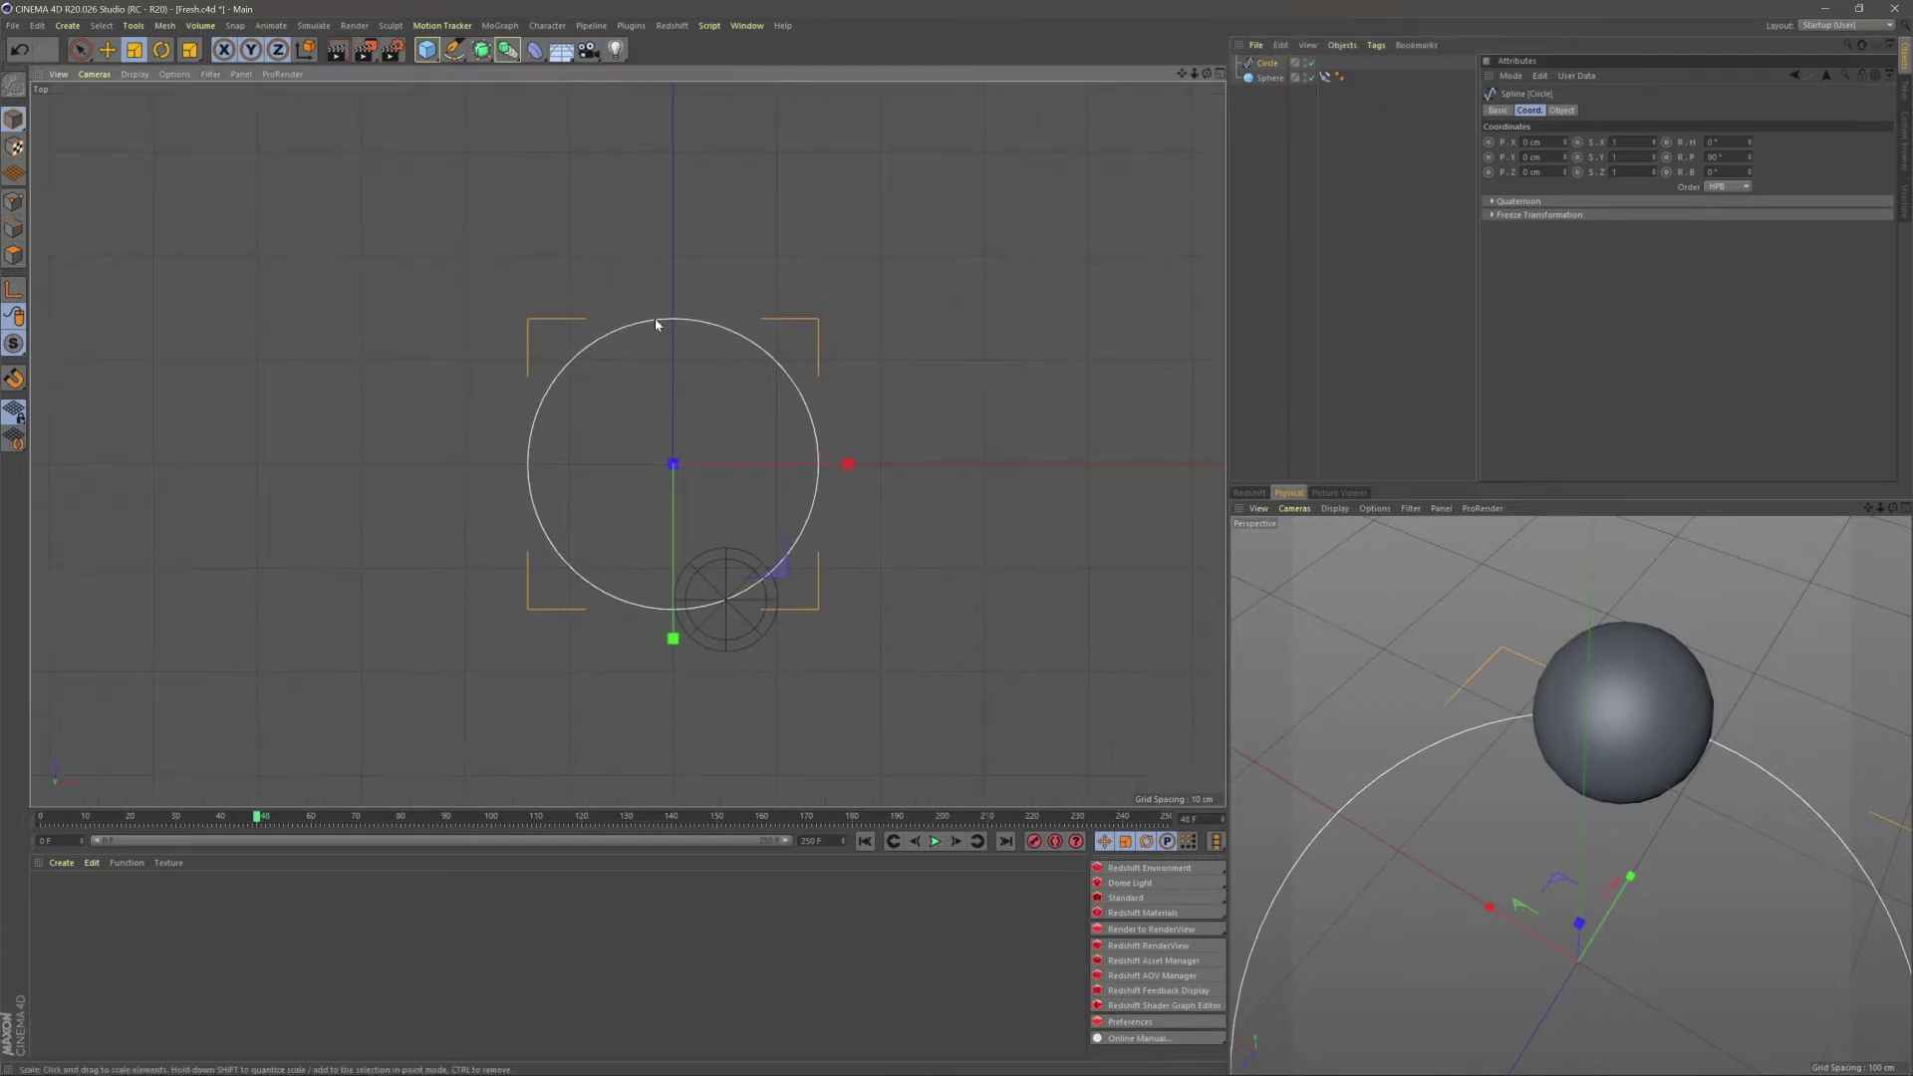
{"action": "left_click", "coordinate": [13, 200]}
{"action": "mouse_move", "coordinate": [681, 387]}
{"action": "middle_mouse_down", "text": "alt"}
{"action": "mouse_move", "coordinate": [657, 376]}
{"action": "mouse_move", "coordinate": [657, 401]}
{"action": "middle_mouse_up", "text": "alt"}
{"action": "scroll", "coordinate": [659, 402], "scroll_direction": "up", "scroll_amount": 4}
{"action": "scroll", "coordinate": [668, 374], "scroll_direction": "down", "scroll_amount": 1}
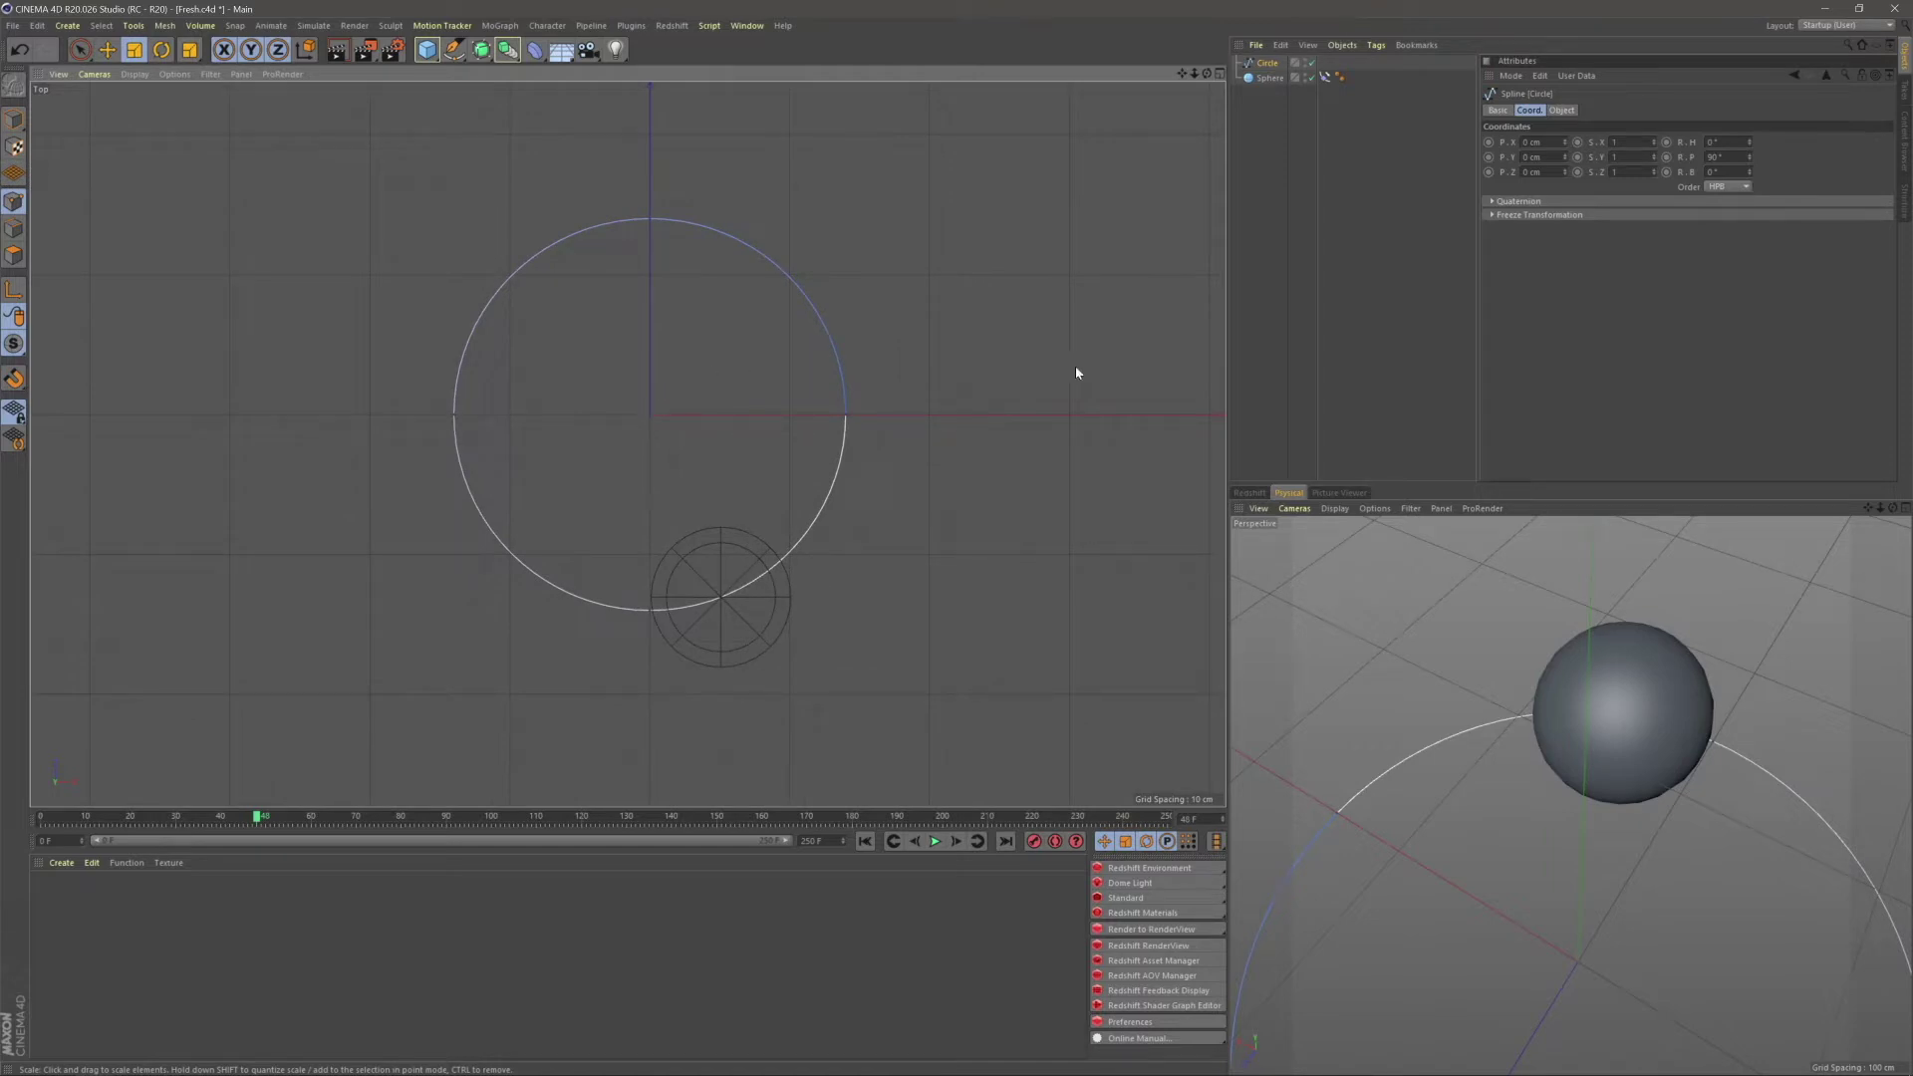
- Cut the circle spline along both diagonals through its centre in the Top view with the Line Cut tool
{"action": "right_click", "coordinate": [1024, 336]}
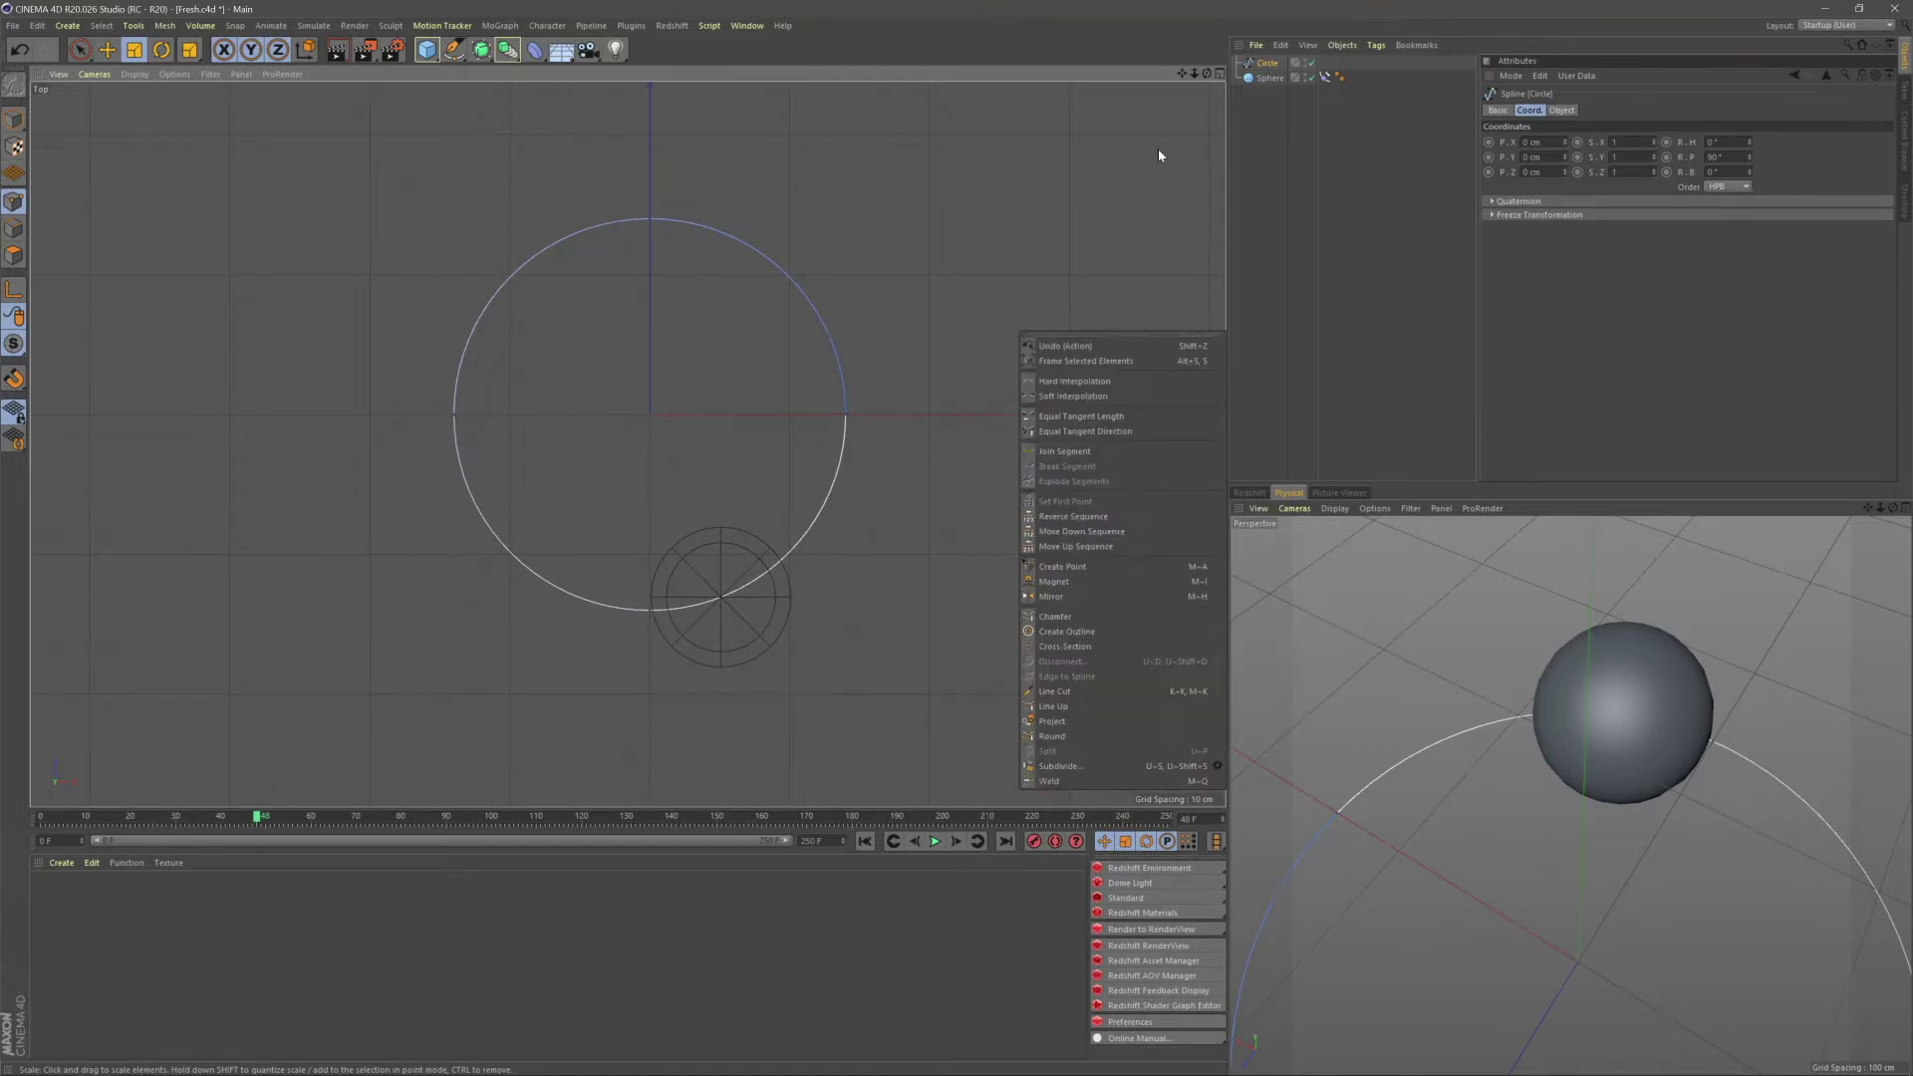
{"action": "left_click", "coordinate": [1219, 74]}
{"action": "left_click", "coordinate": [1221, 73]}
{"action": "right_click", "coordinate": [431, 170]}
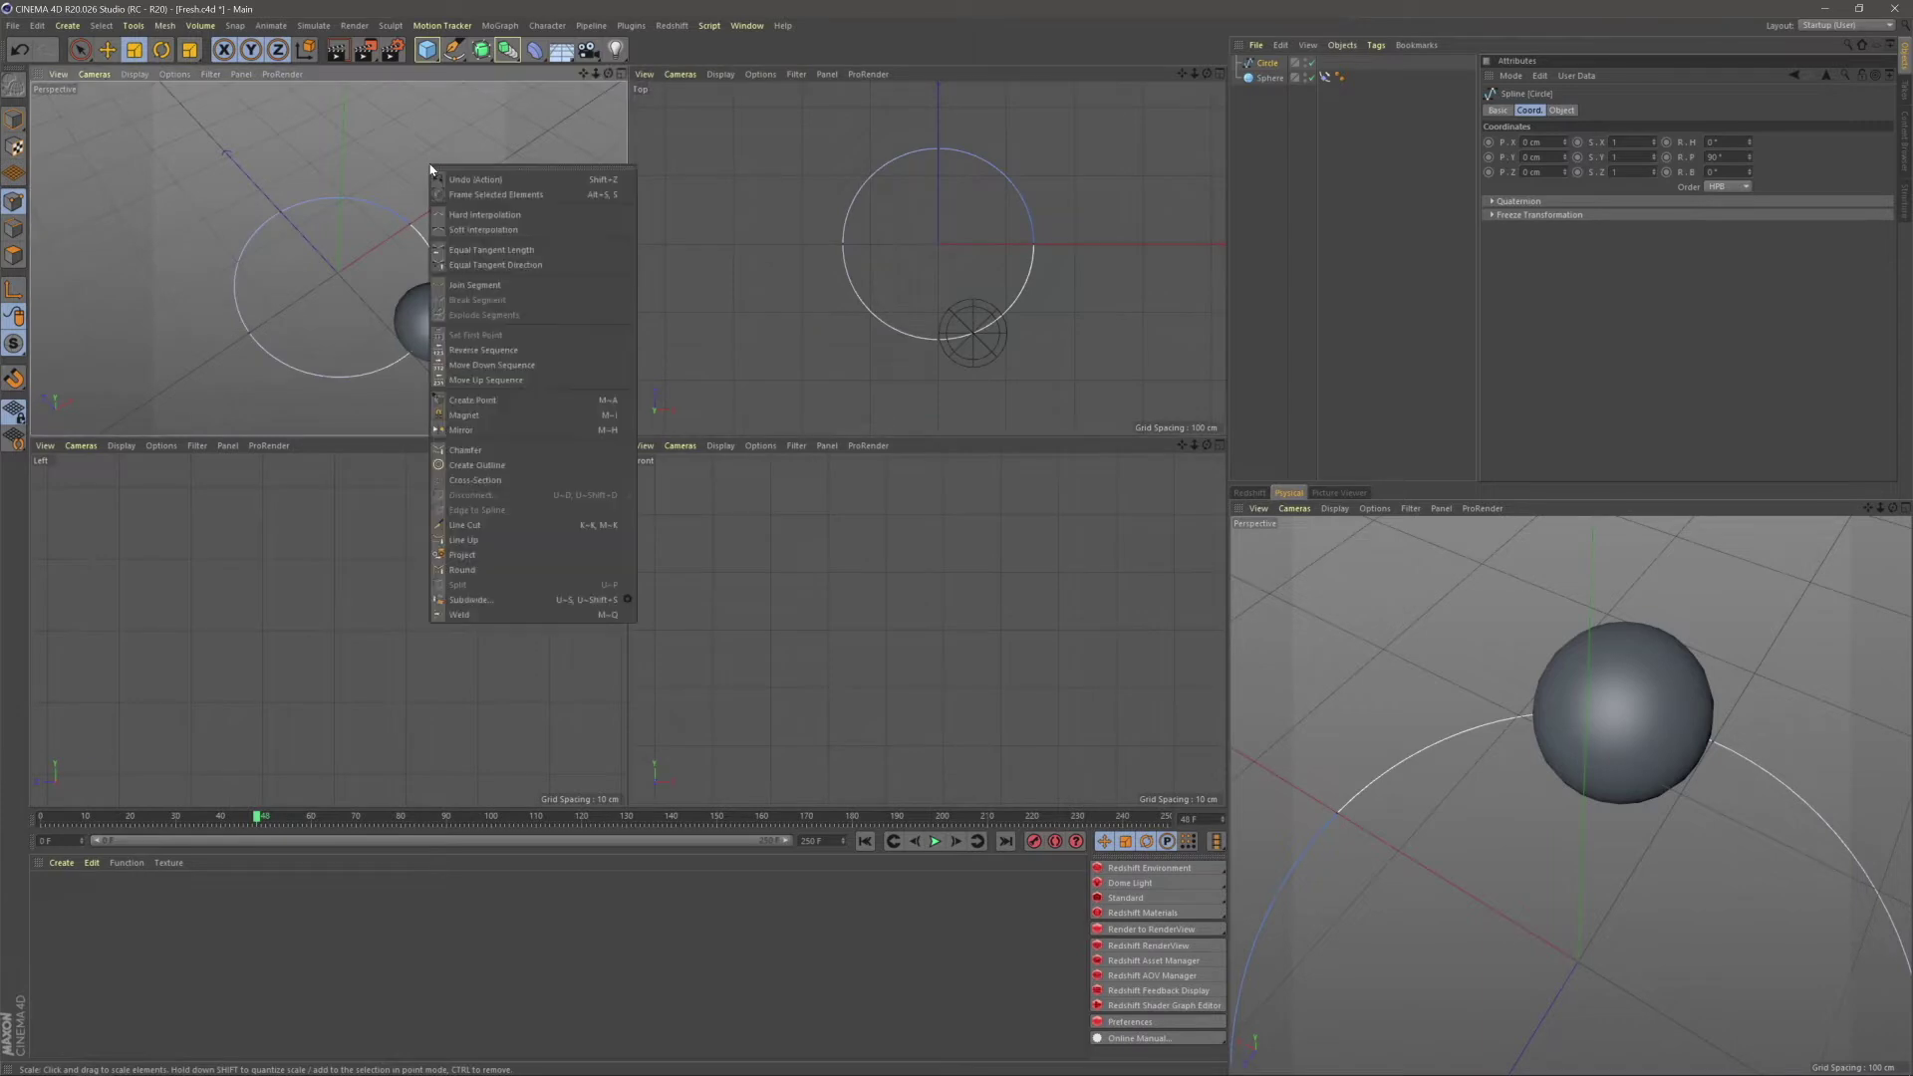
{"action": "left_click", "coordinate": [465, 525]}
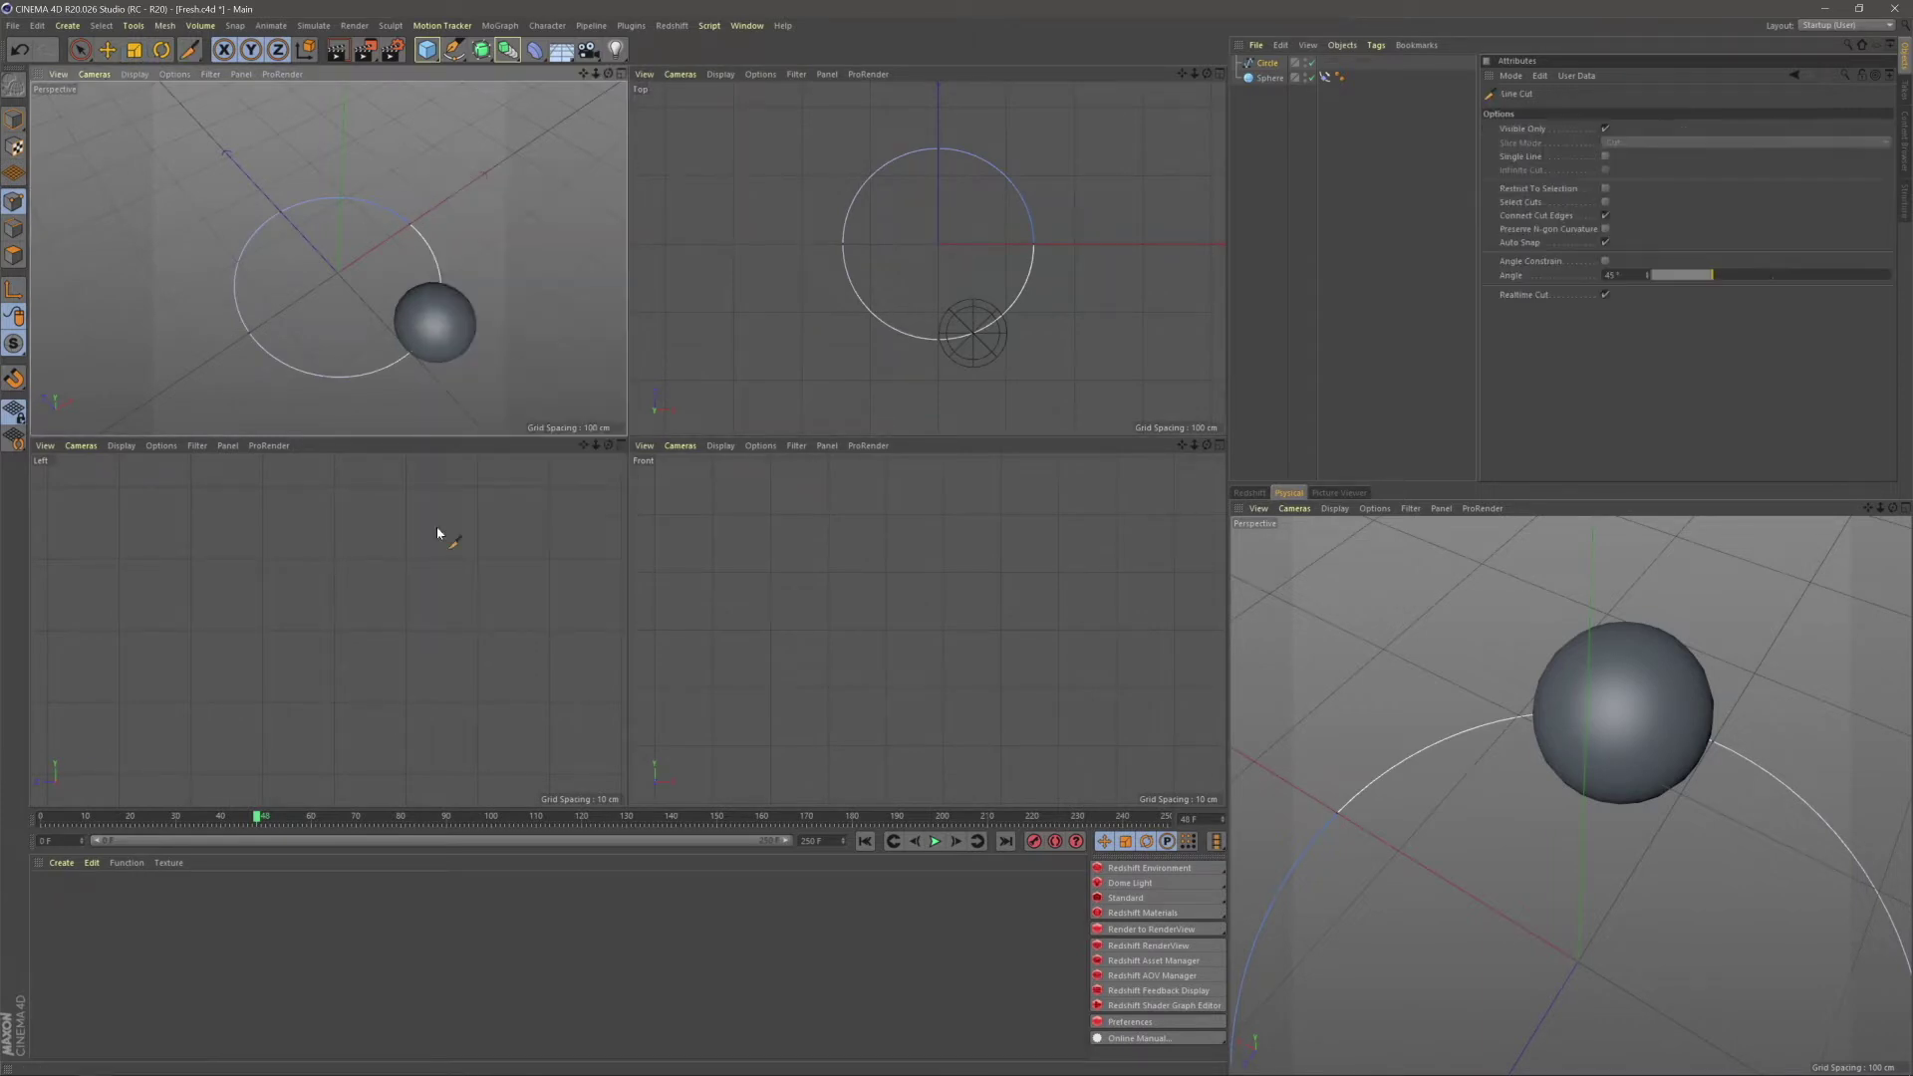
{"action": "left_click", "coordinate": [1219, 73]}
{"action": "middle_click_drag", "start_coordinate": [835, 232], "coordinate": [905, 297], "text": "alt"}
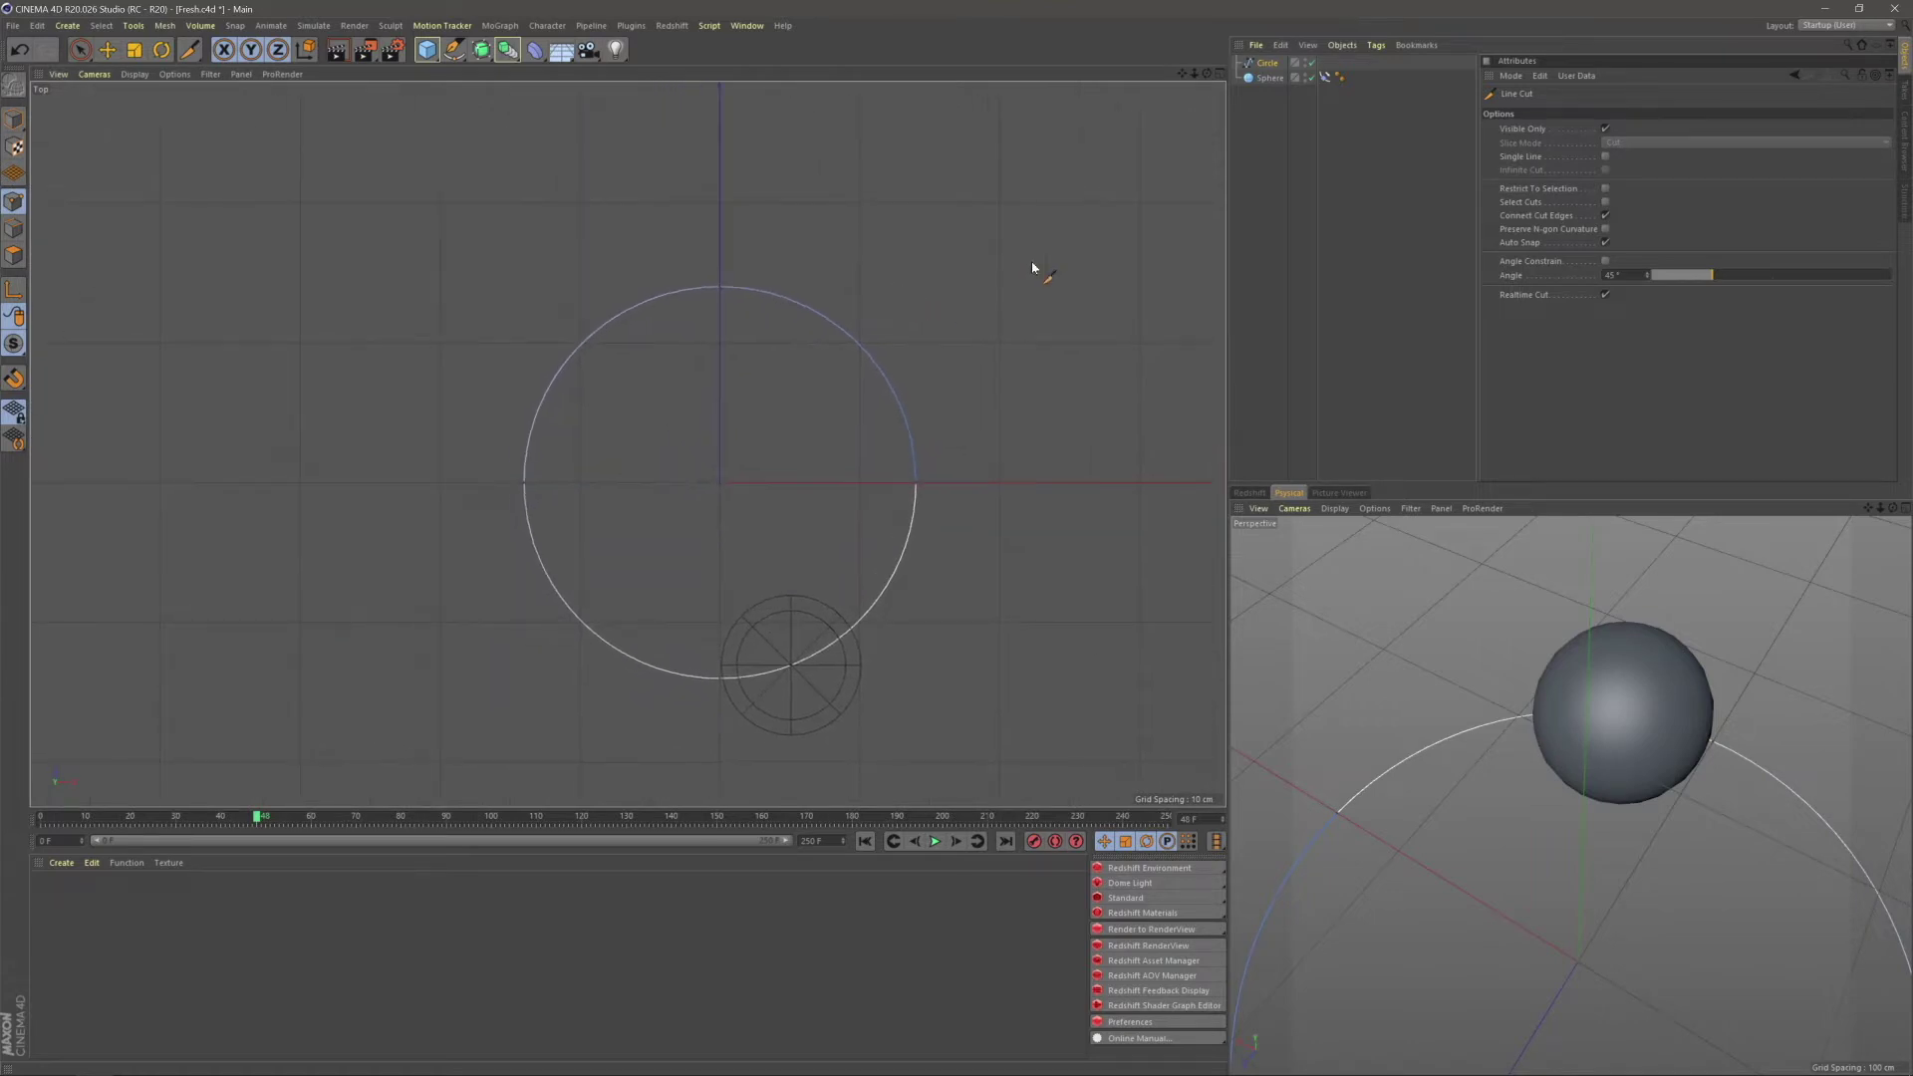
{"action": "left_click", "coordinate": [1000, 203]}
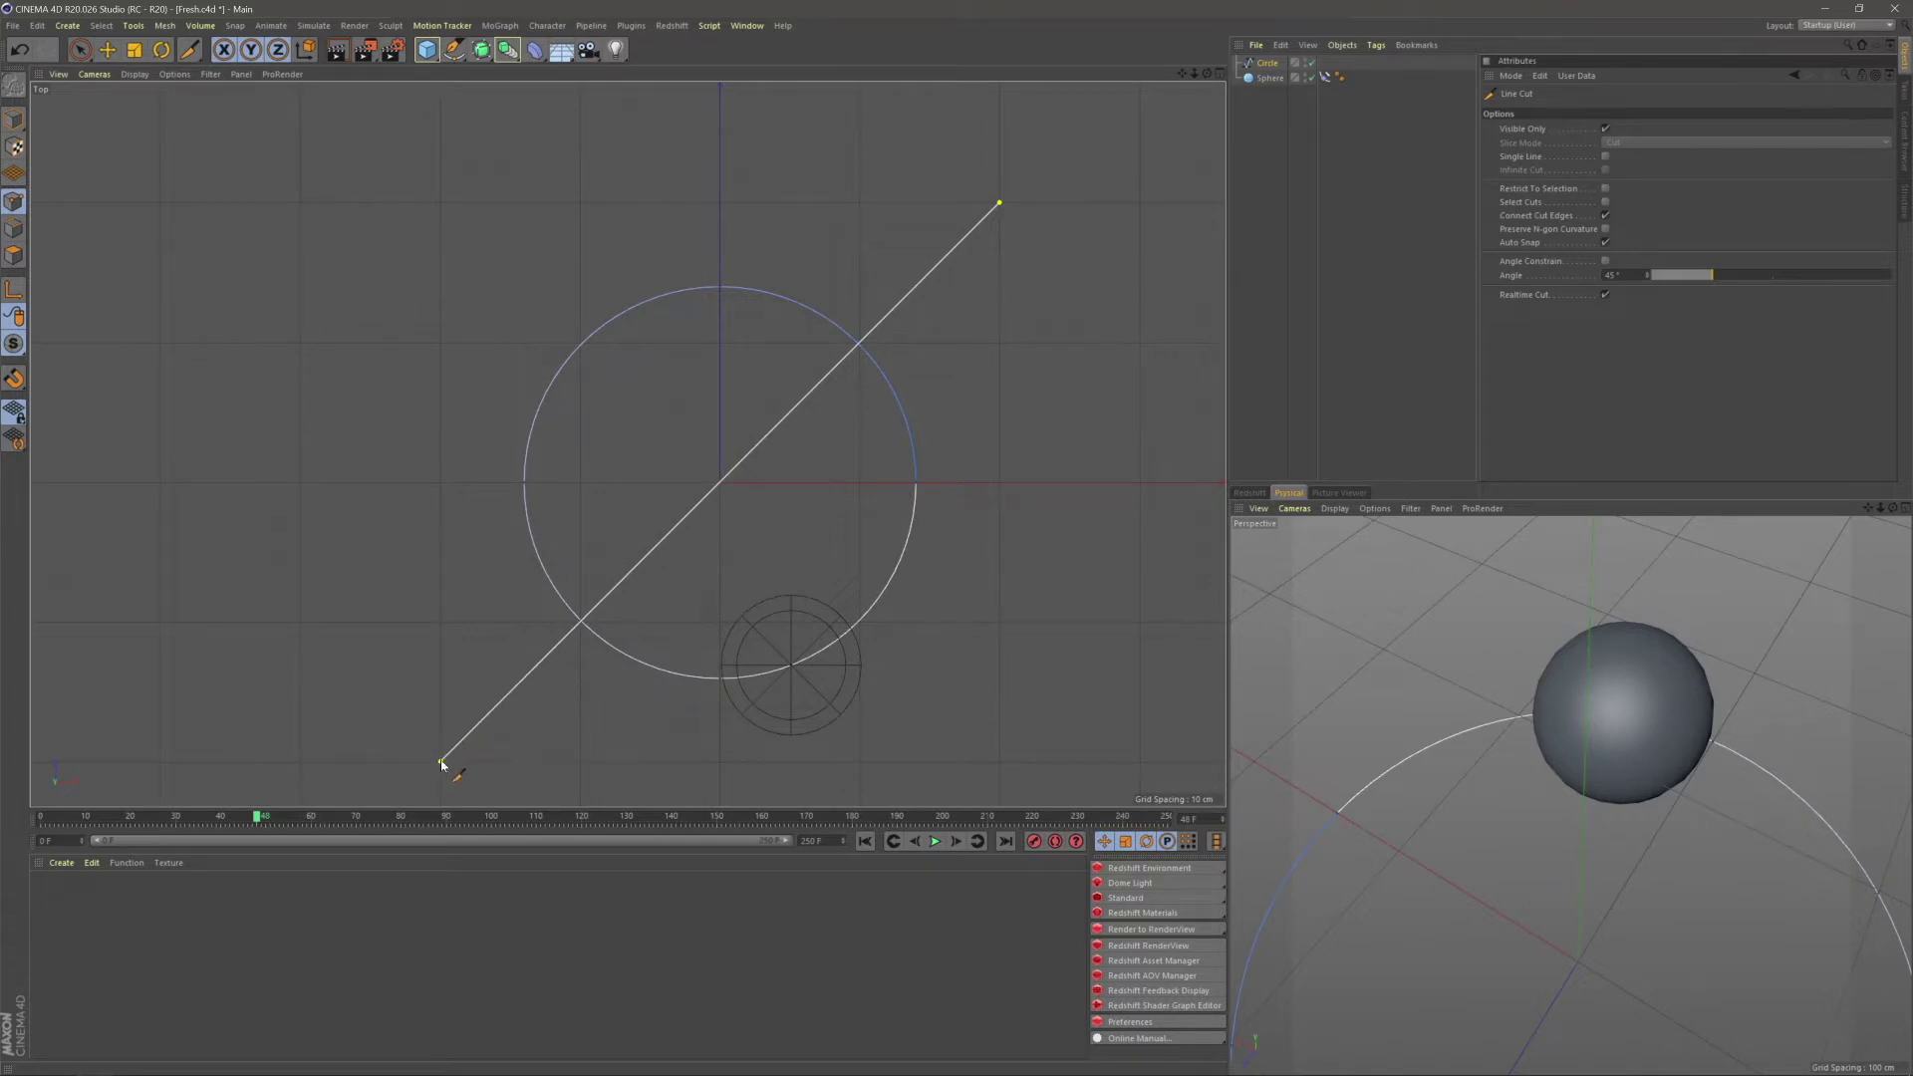
{"action": "key", "text": "Escape"}
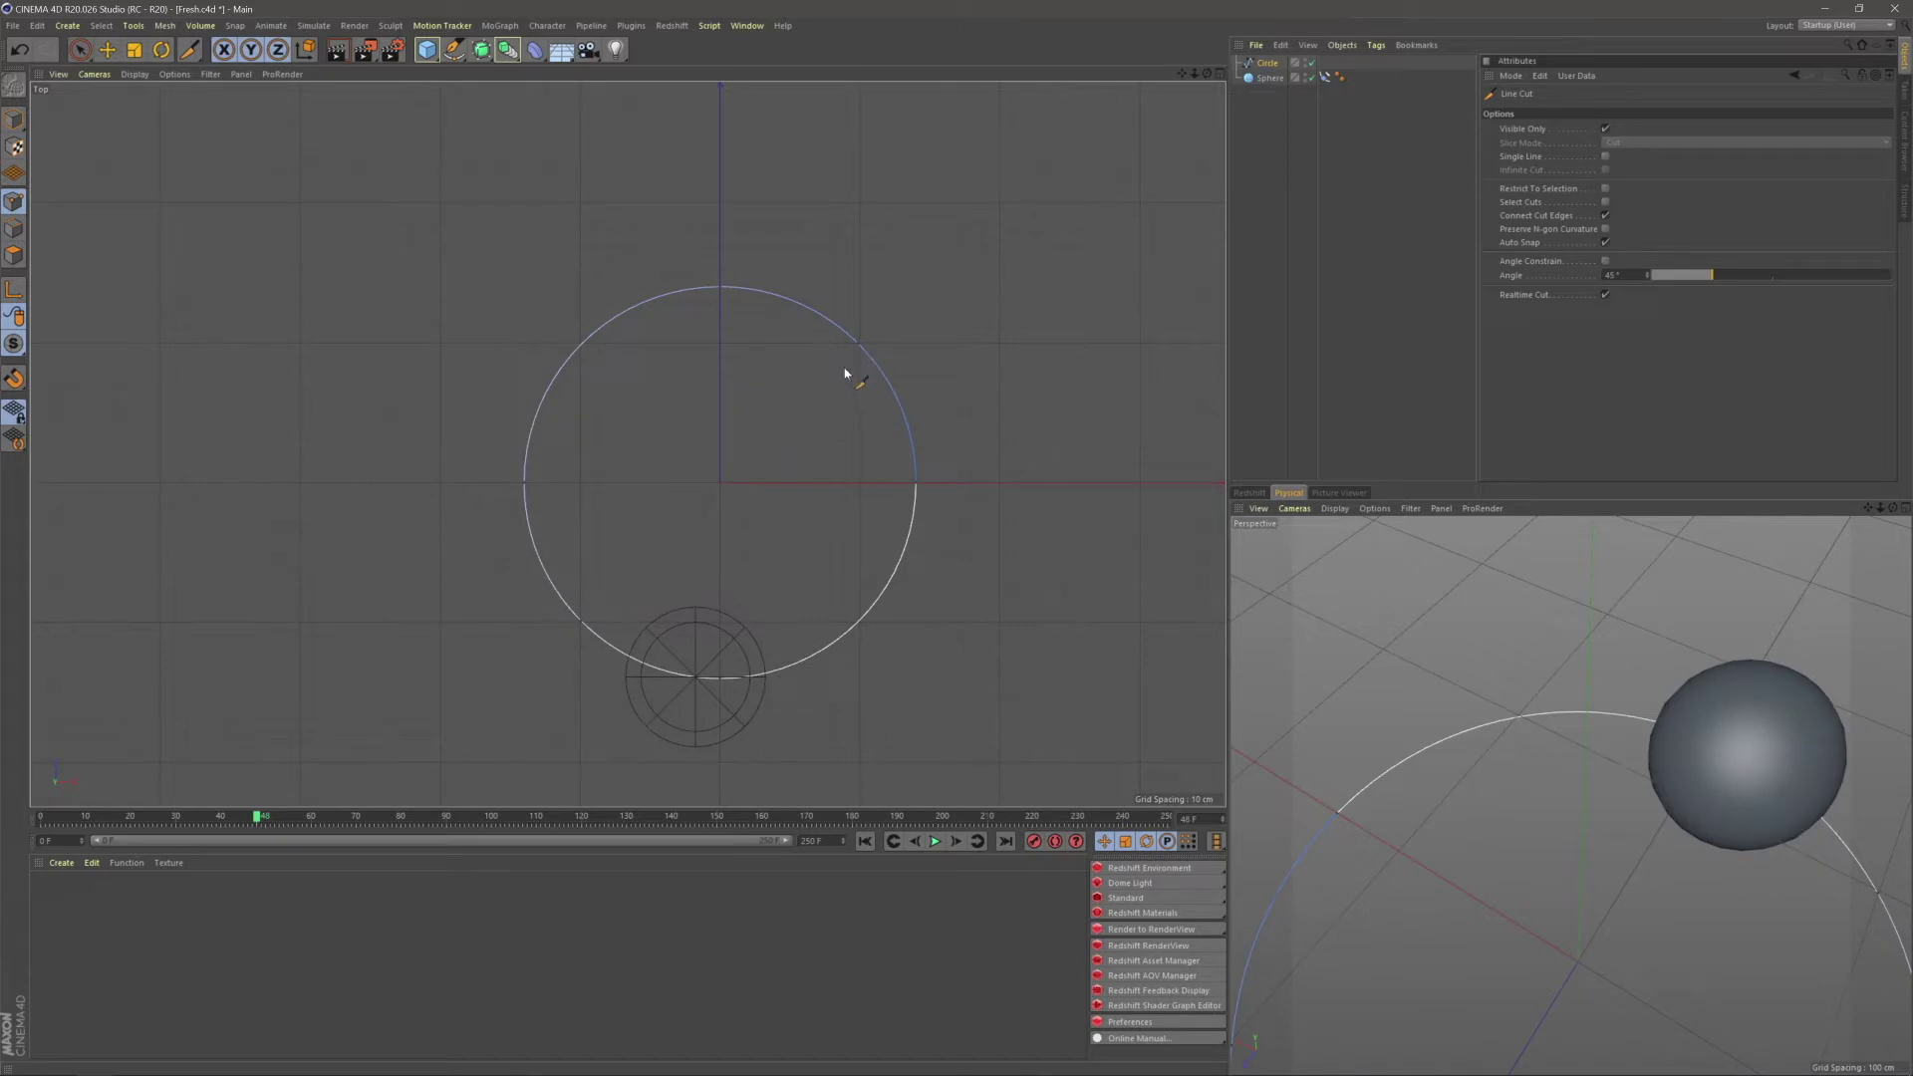
{"action": "left_click_drag", "start_coordinate": [442, 204], "coordinate": [990, 756]}
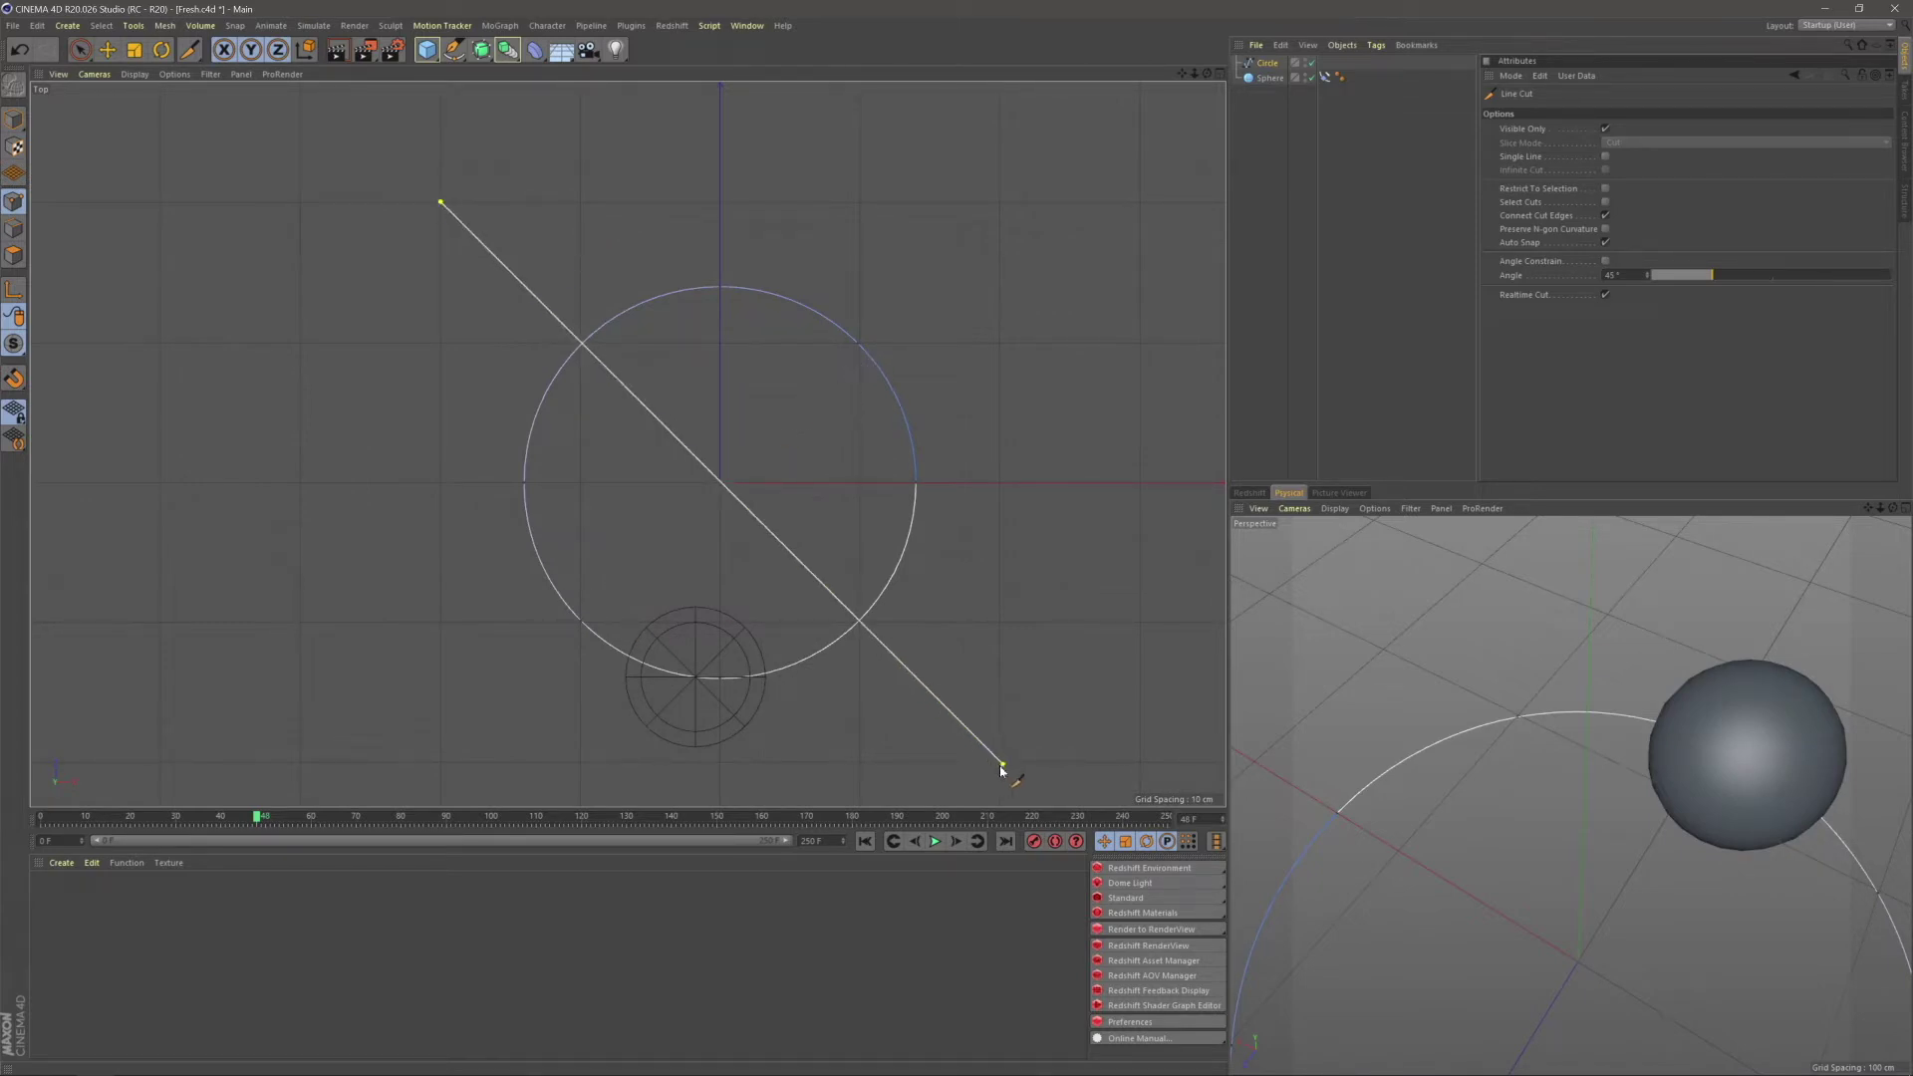
{"action": "key", "text": "Escape"}
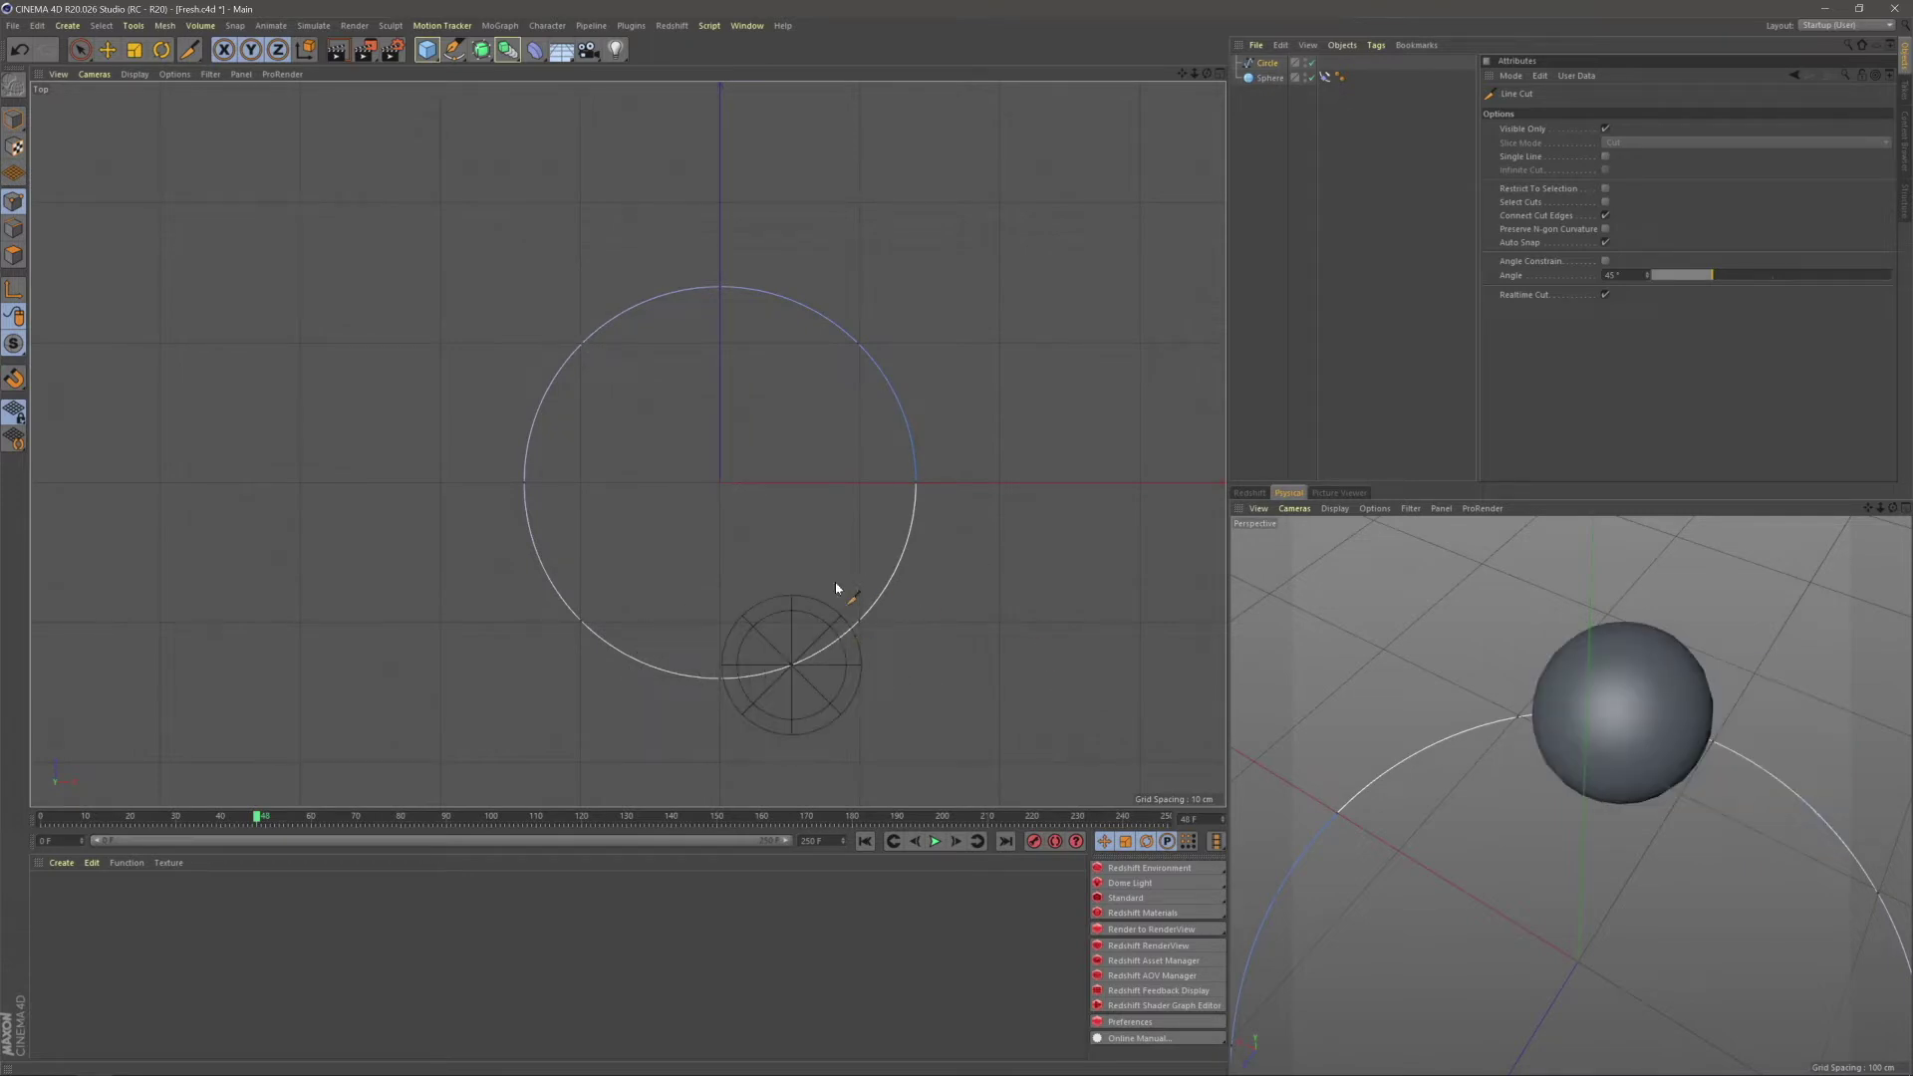
- Select the four new diagonal points of the spline in the Perspective view and move them slightly down to make the path wavy
{"action": "left_click", "coordinate": [1220, 74]}
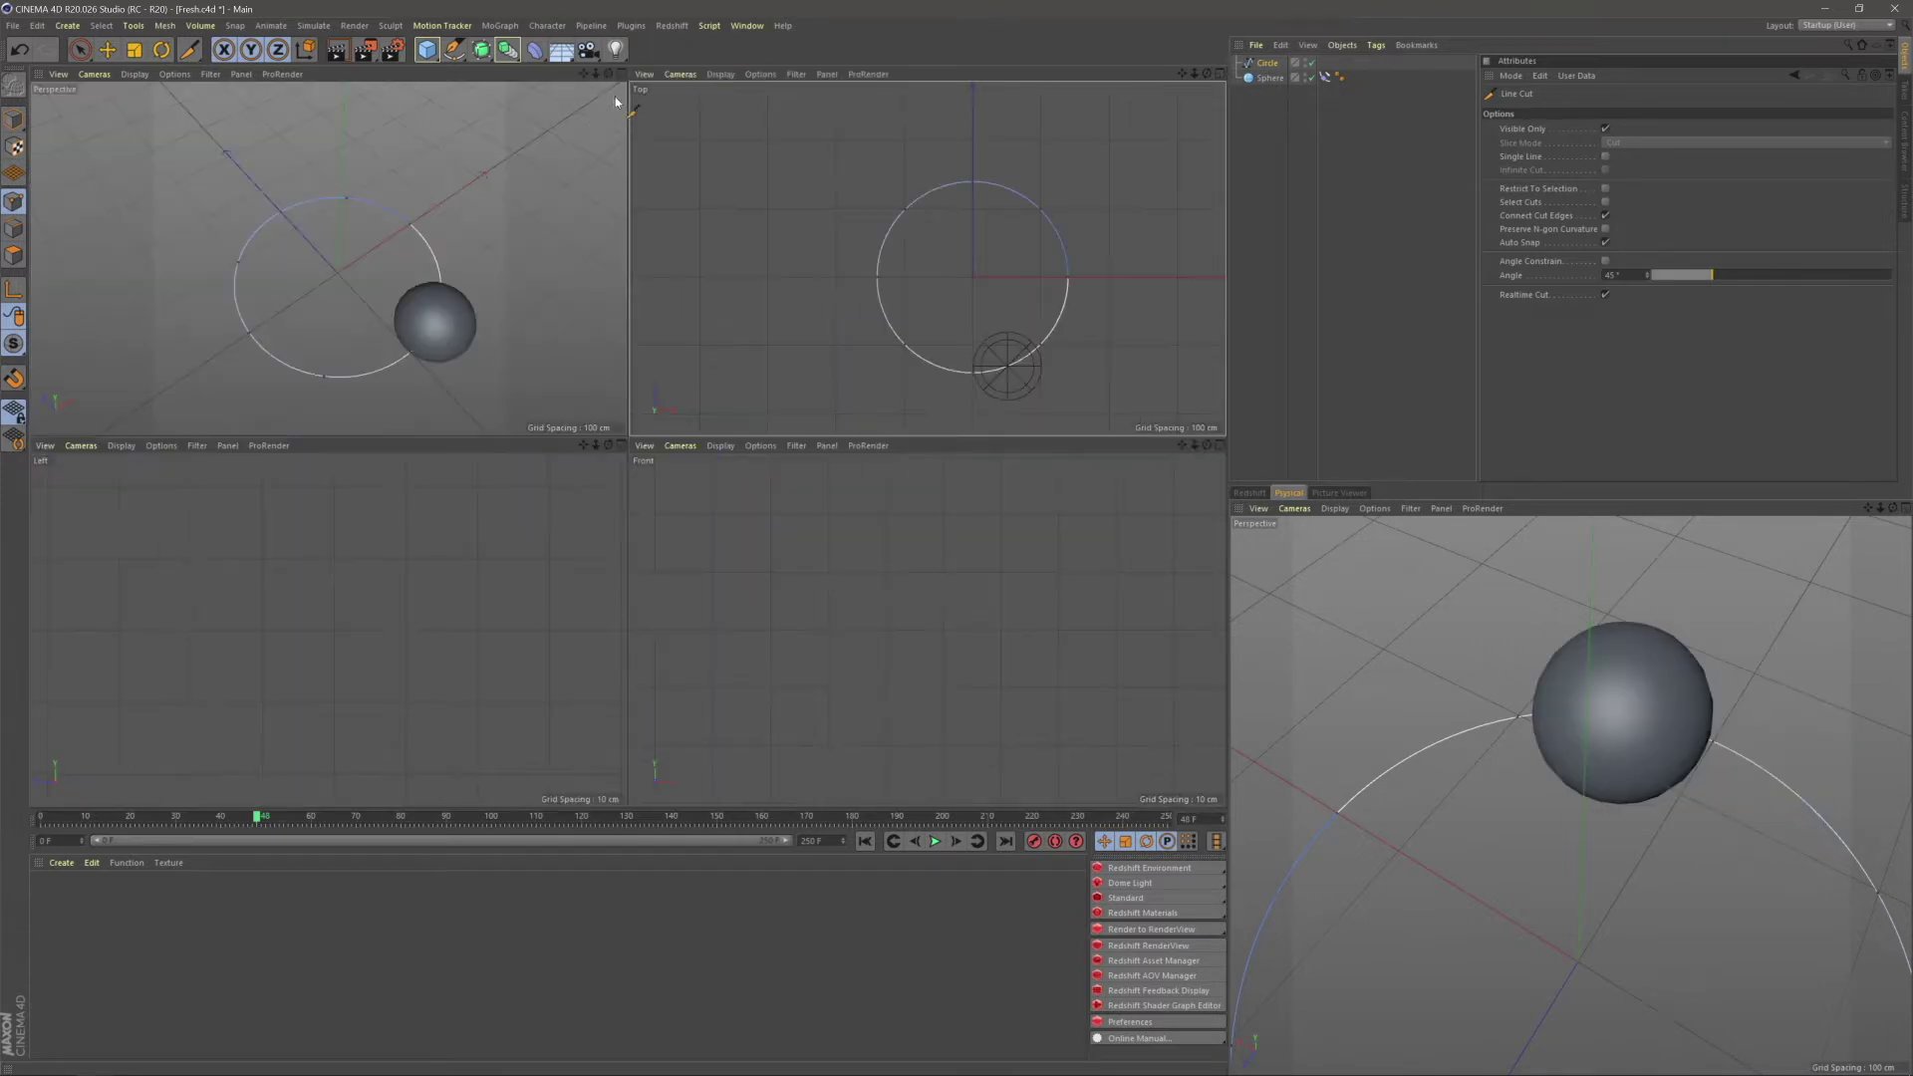
{"action": "left_click", "coordinate": [621, 76]}
{"action": "left_click", "coordinate": [80, 49]}
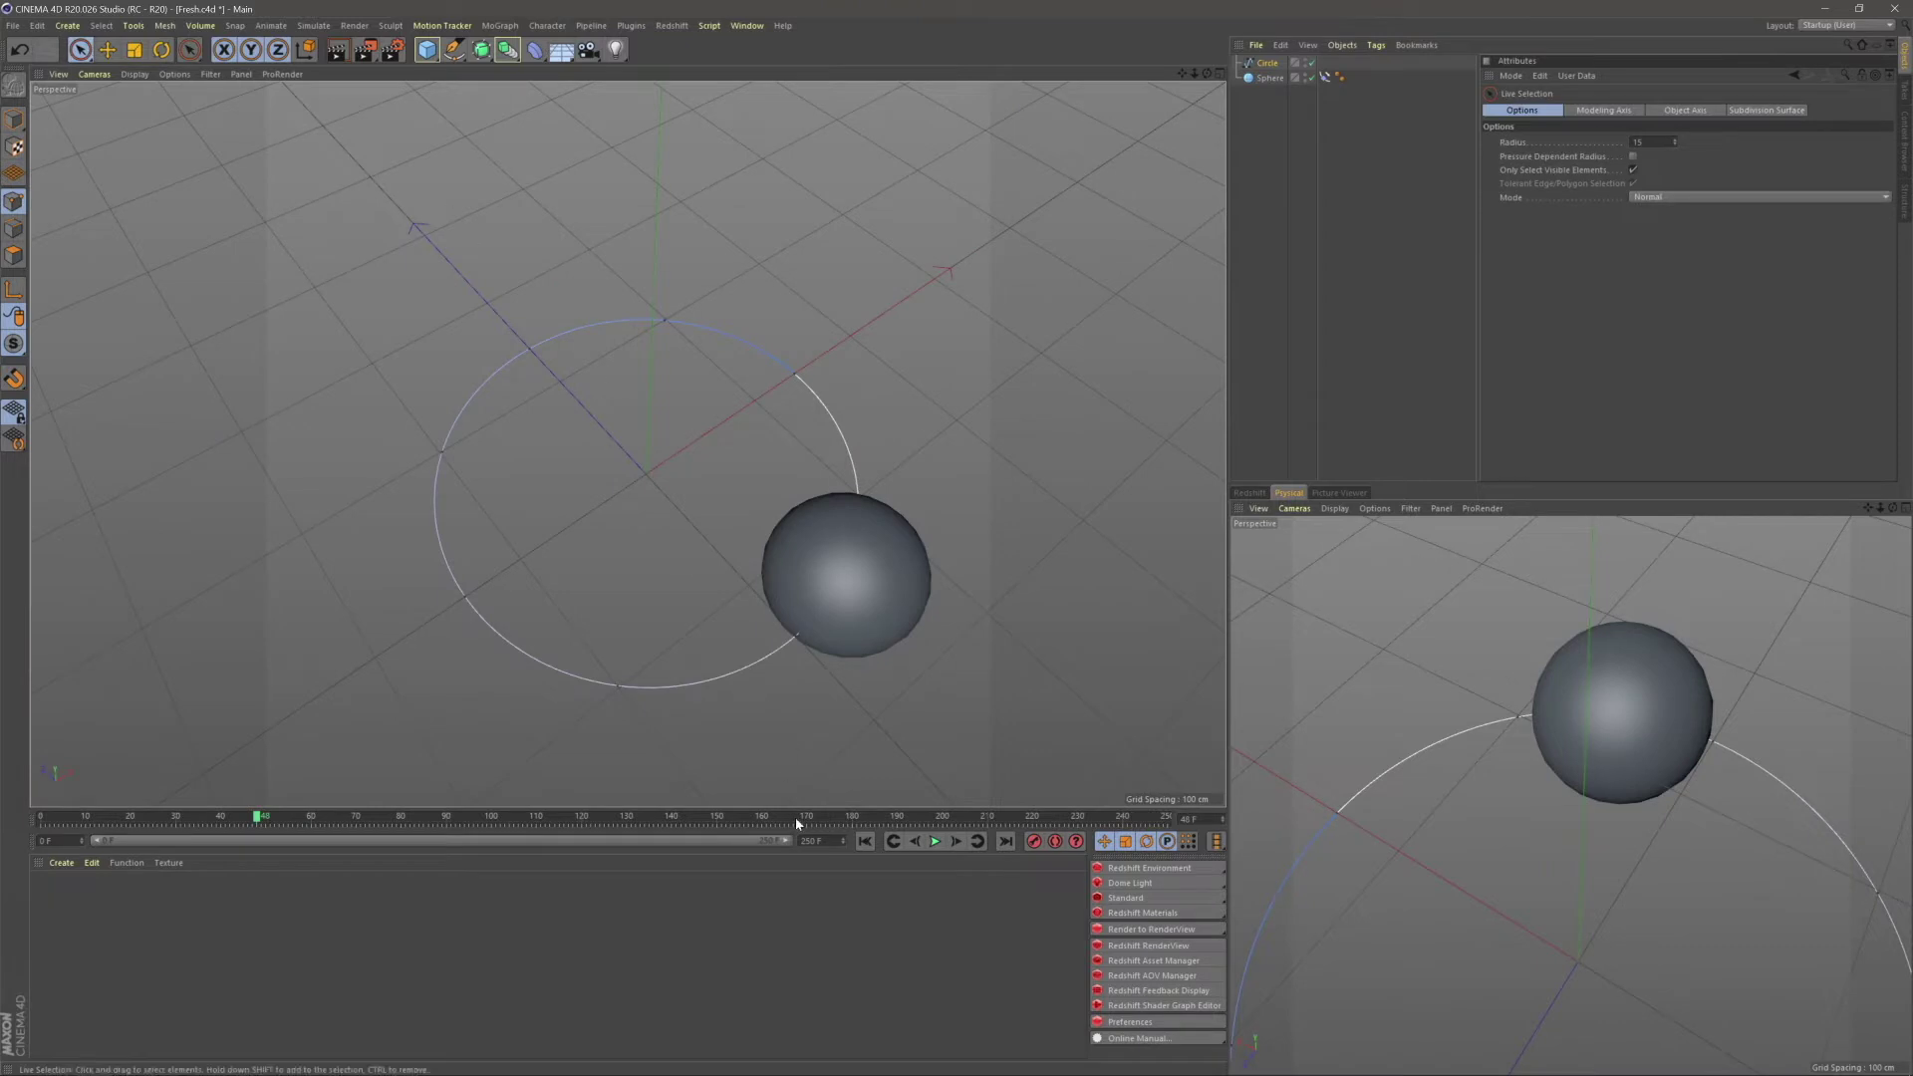
{"action": "left_click", "coordinate": [864, 841]}
{"action": "left_click_drag", "start_coordinate": [866, 790], "coordinate": [731, 326], "text": "alt"}
{"action": "left_click", "coordinate": [730, 326]}
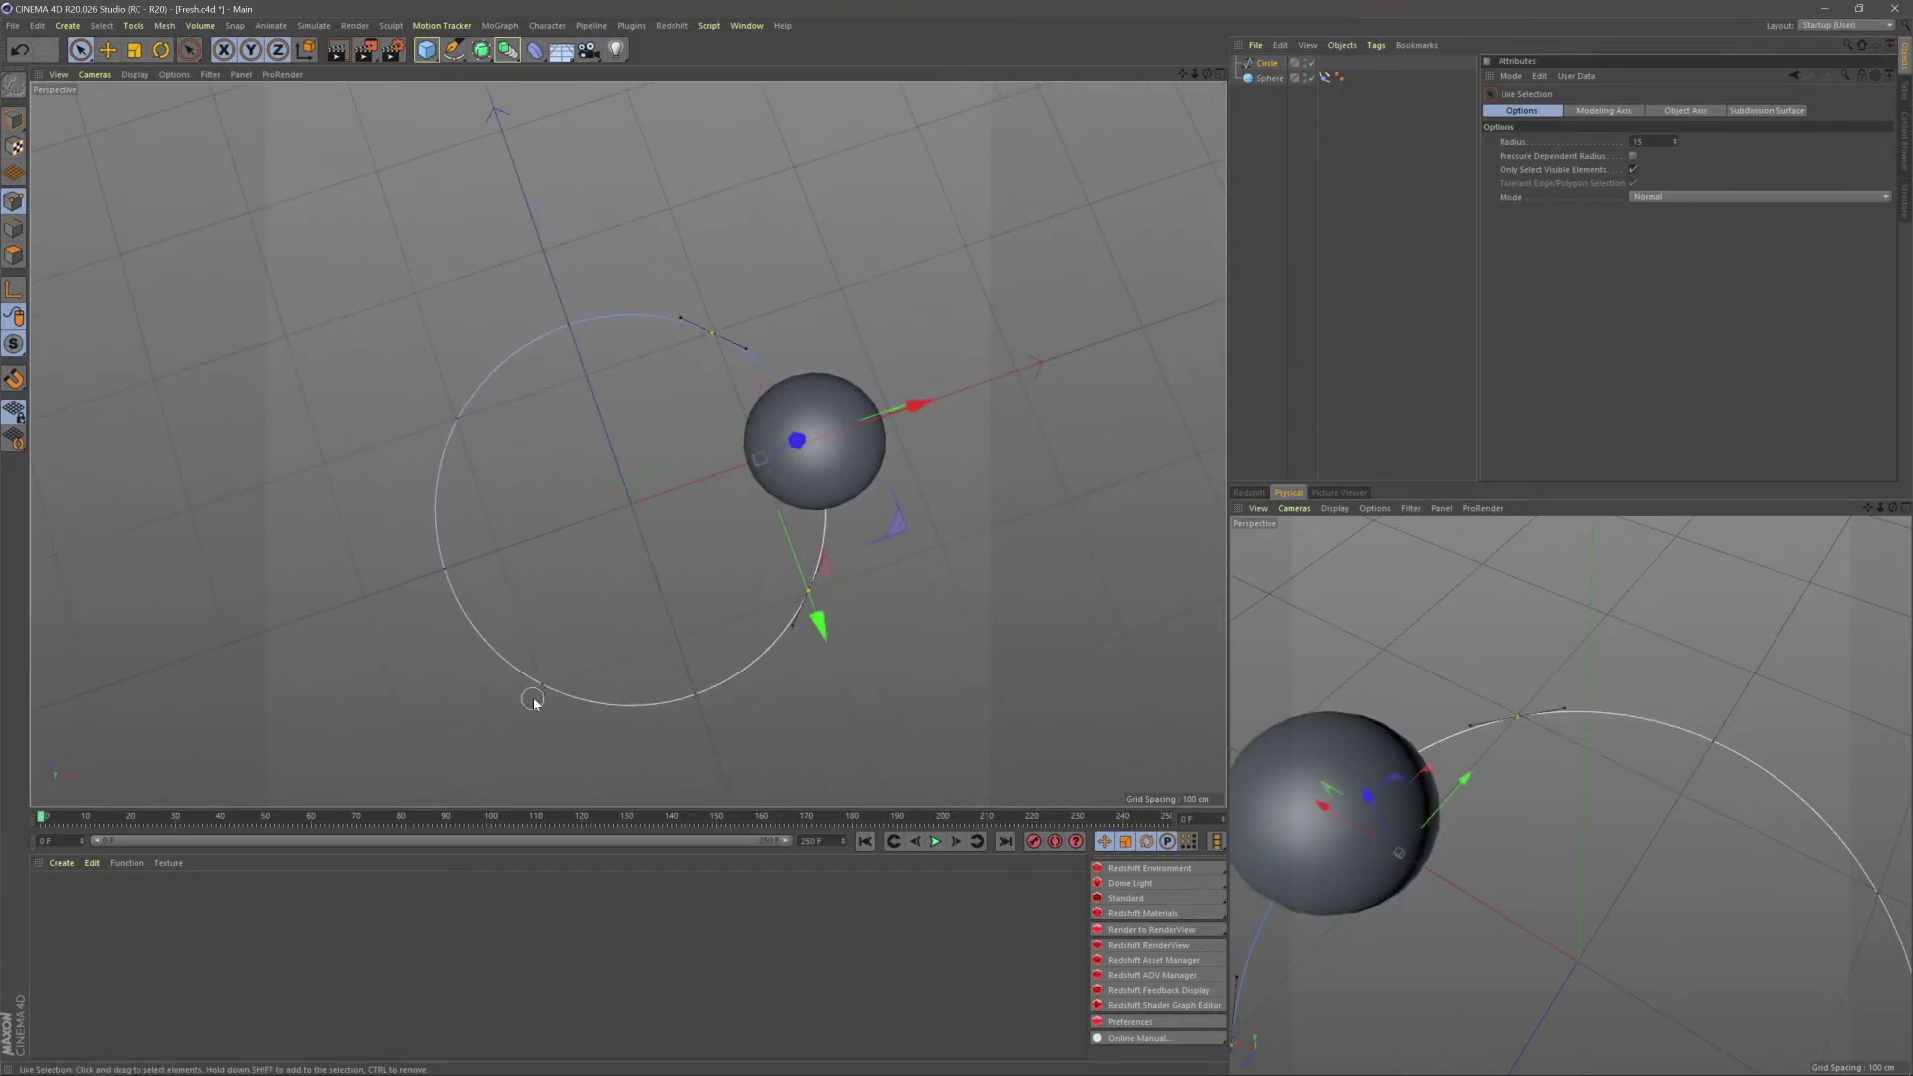
{"action": "left_click_drag", "start_coordinate": [475, 439], "coordinate": [704, 348], "text": "alt"}
- Play the animation from the first frame to check the sphere's bobbing motion along the wavy spline, and rewind it
{"action": "left_click", "coordinate": [865, 841]}
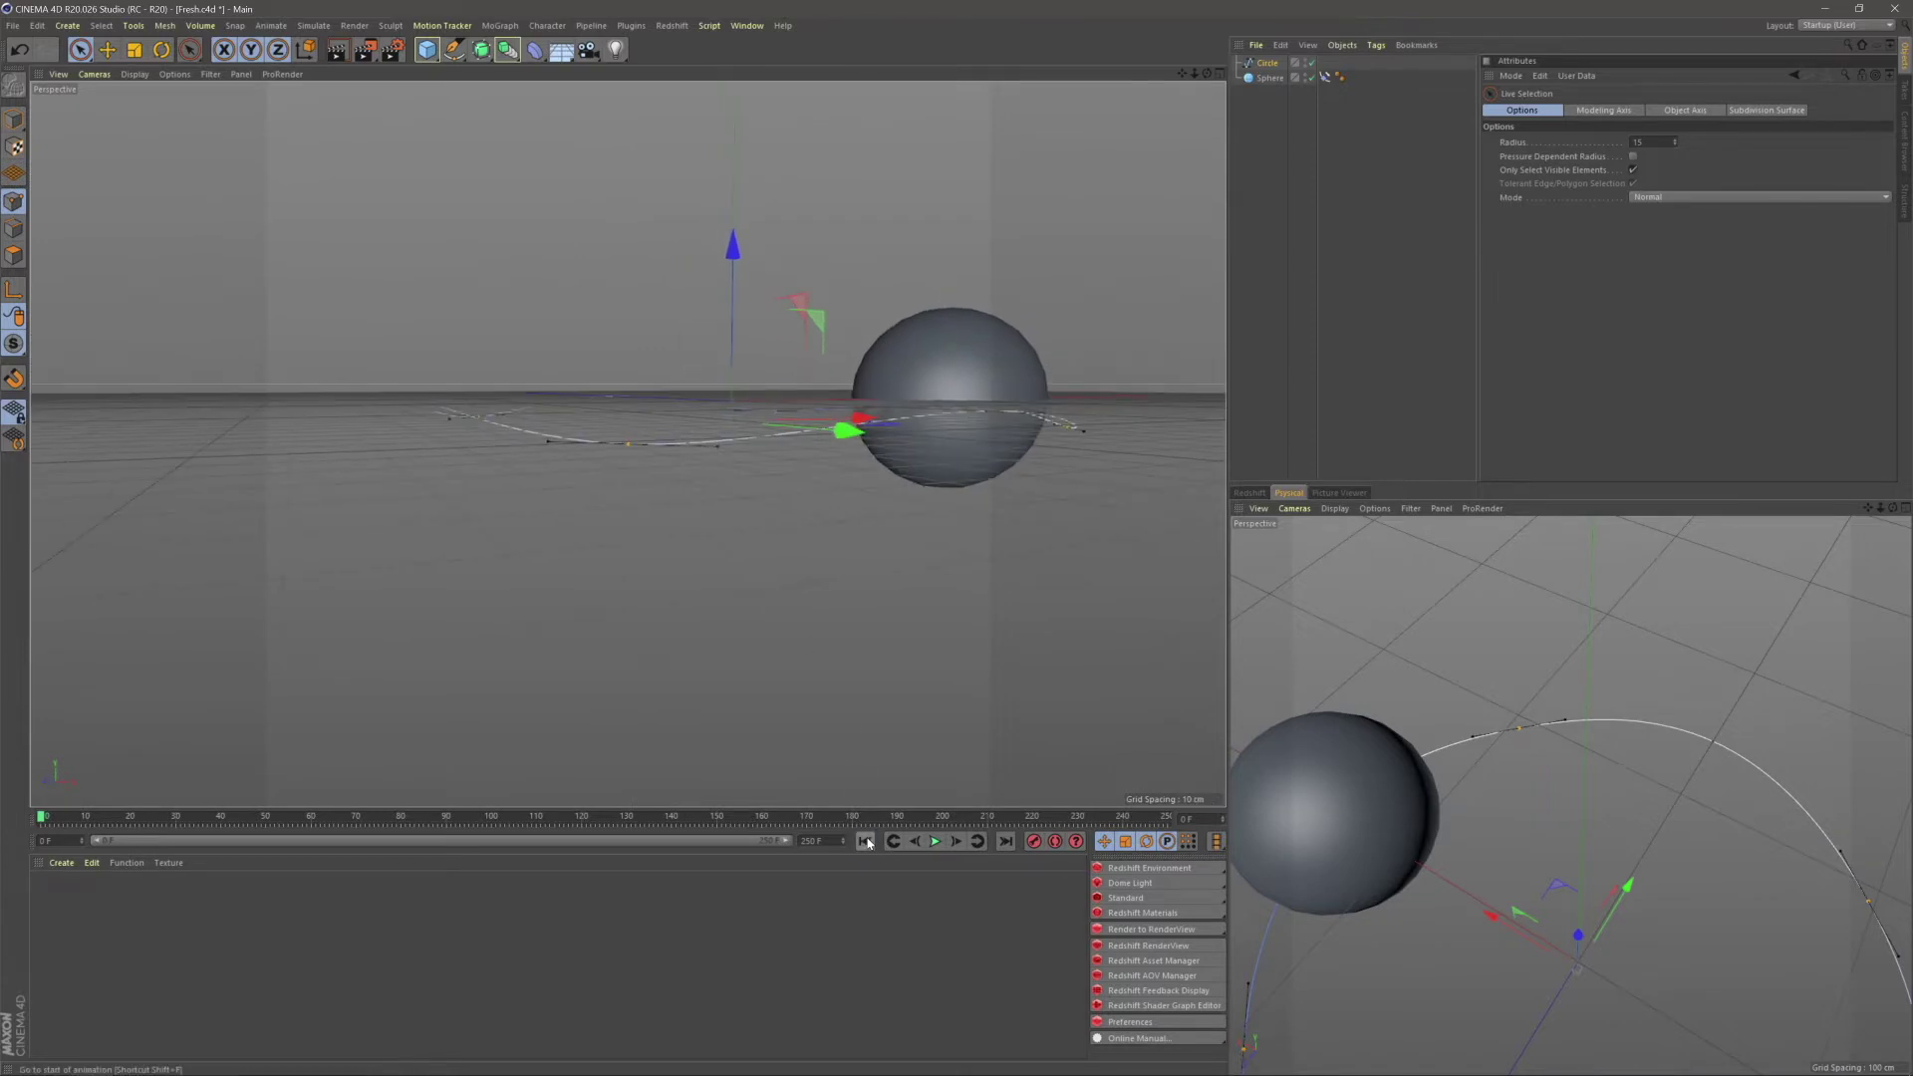
{"action": "left_click_drag", "start_coordinate": [901, 602], "coordinate": [843, 624], "text": "alt"}
{"action": "middle_click_drag", "start_coordinate": [843, 623], "coordinate": [845, 526], "text": "alt"}
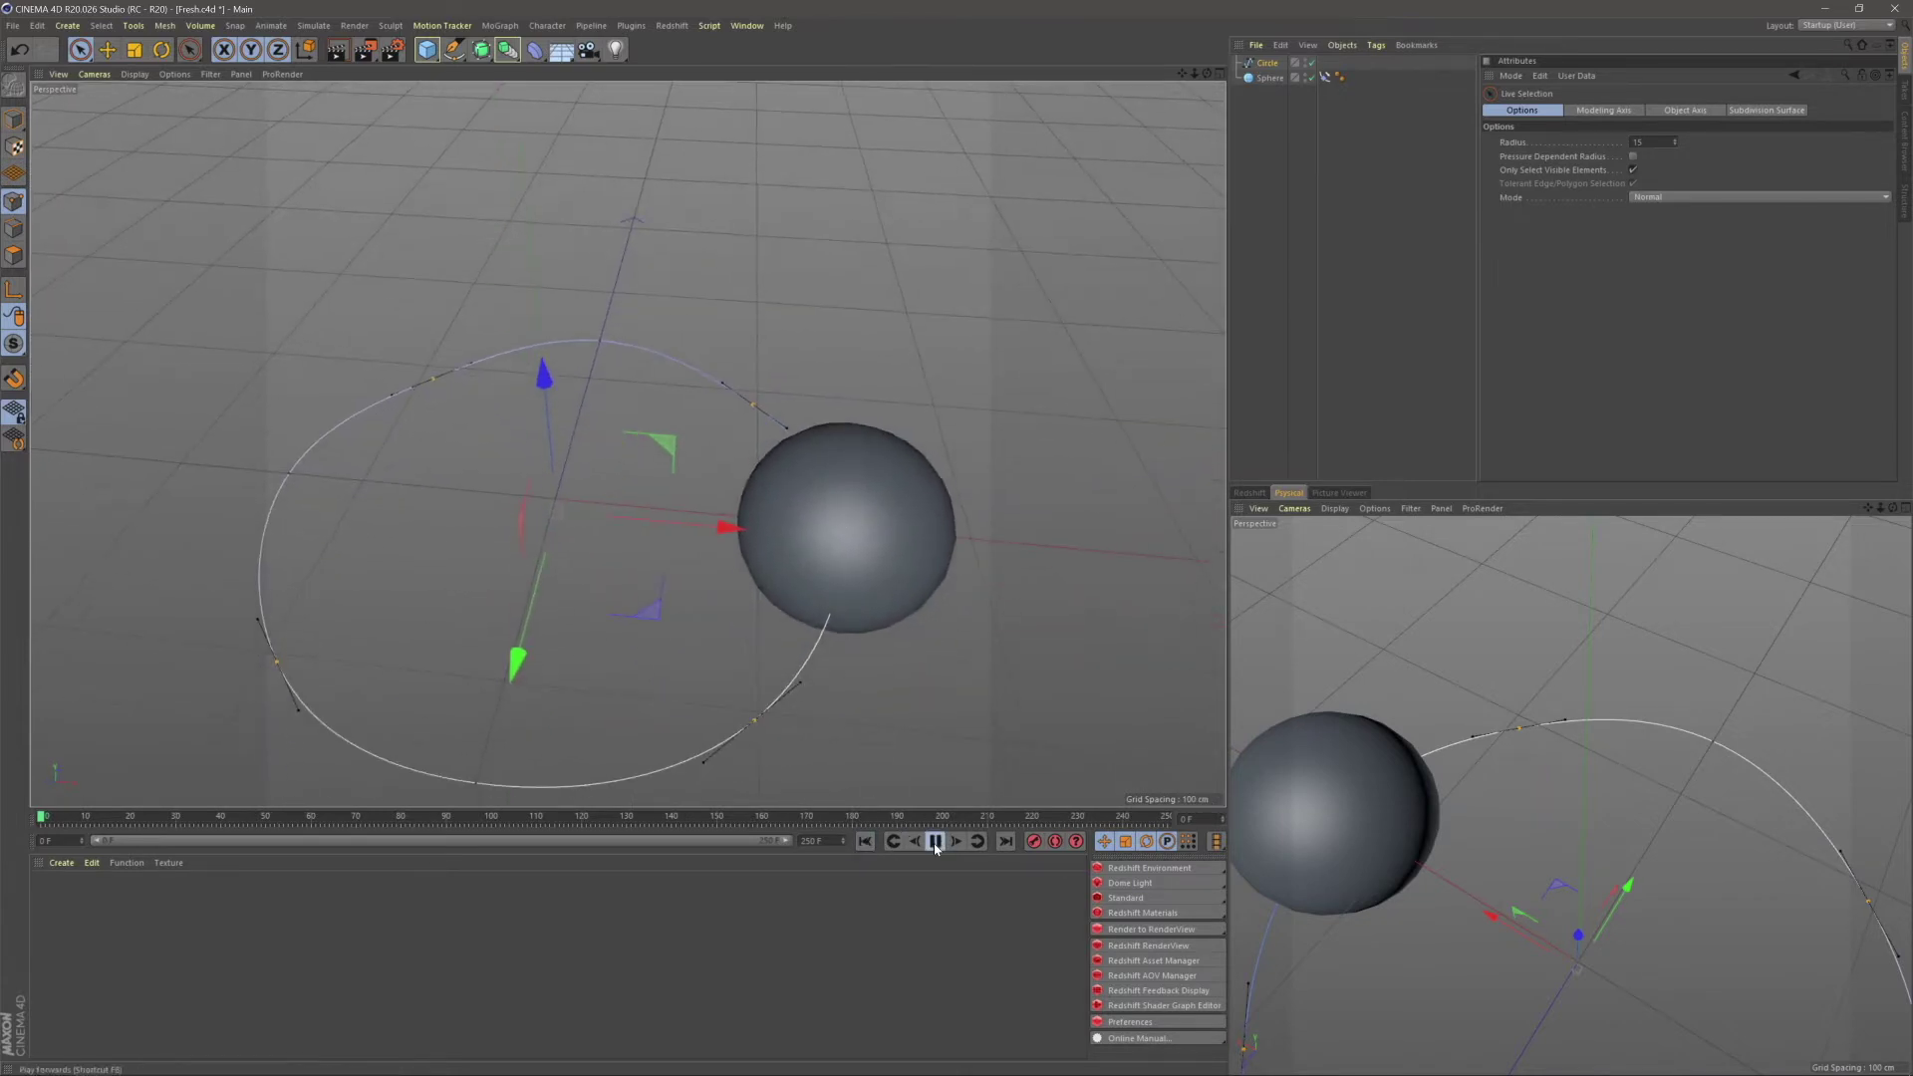
{"action": "left_click", "coordinate": [934, 841]}
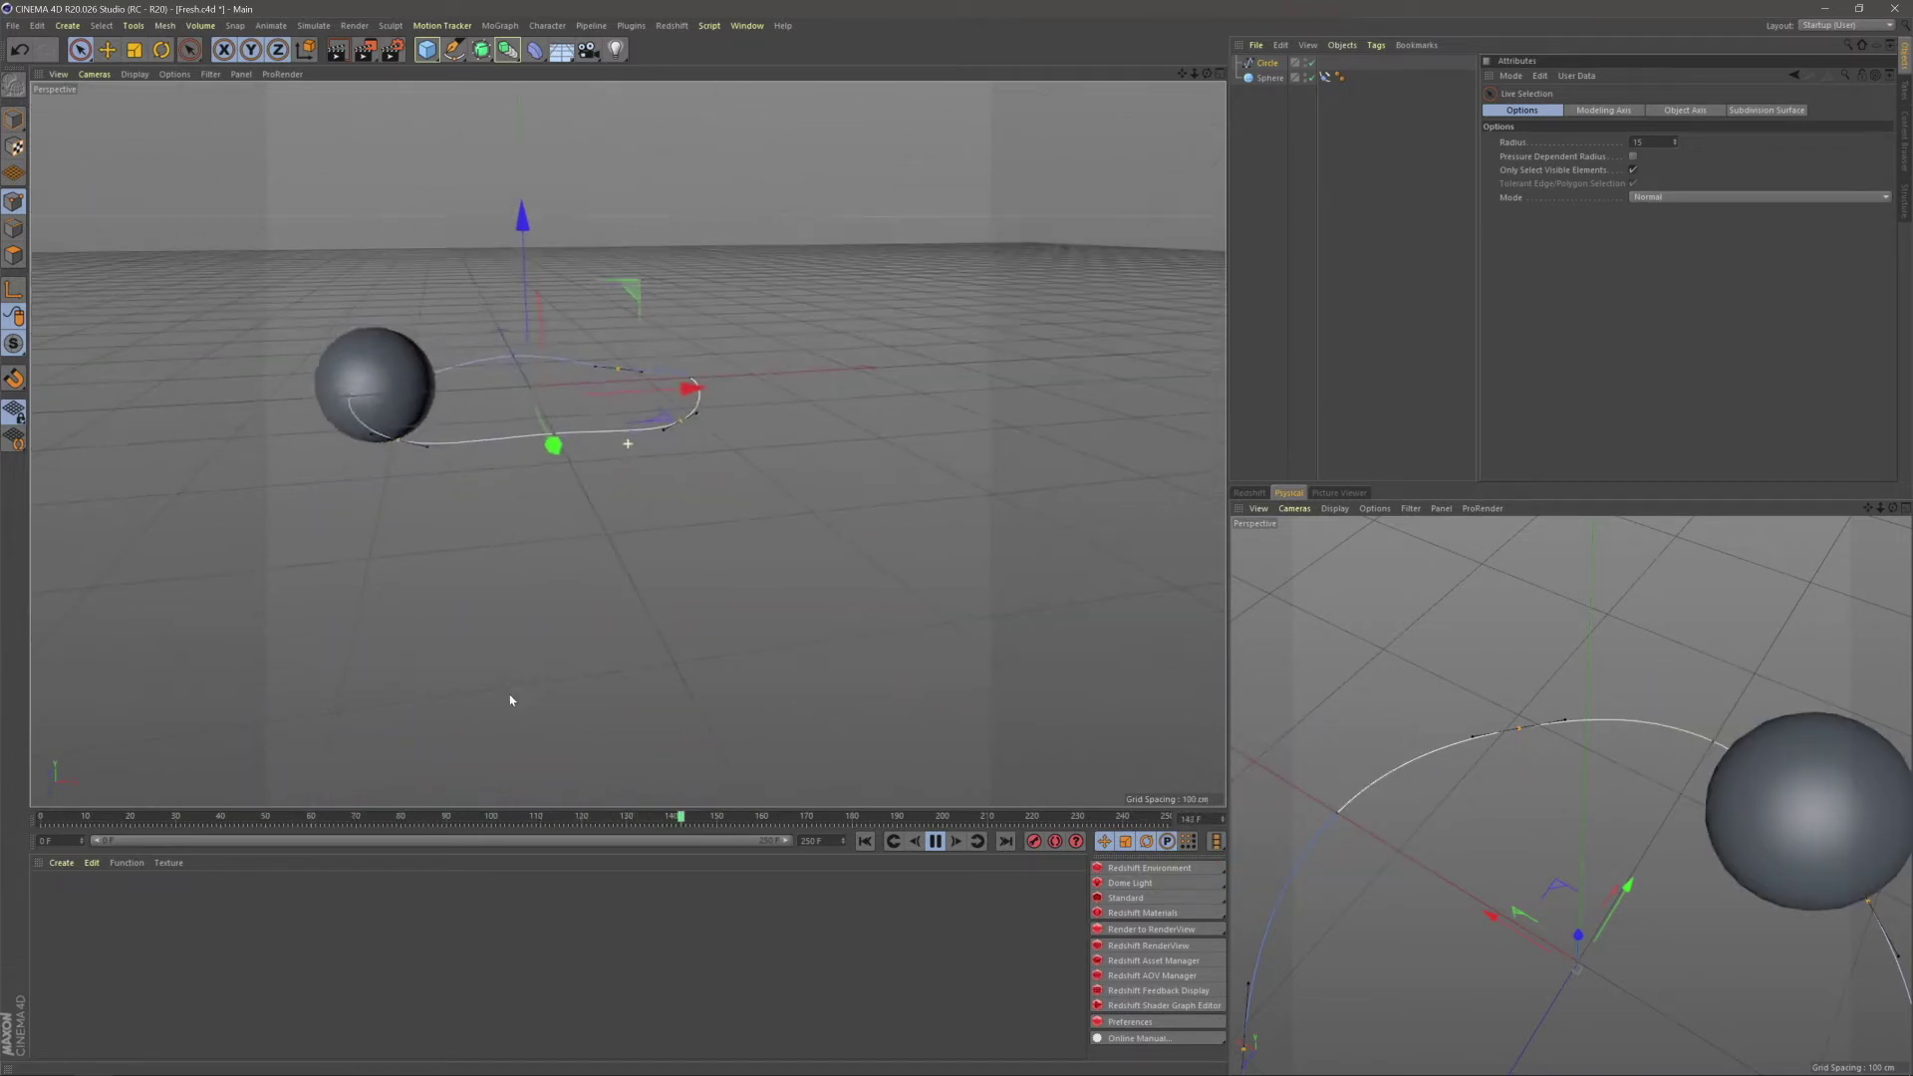
{"action": "left_click", "coordinate": [933, 841]}
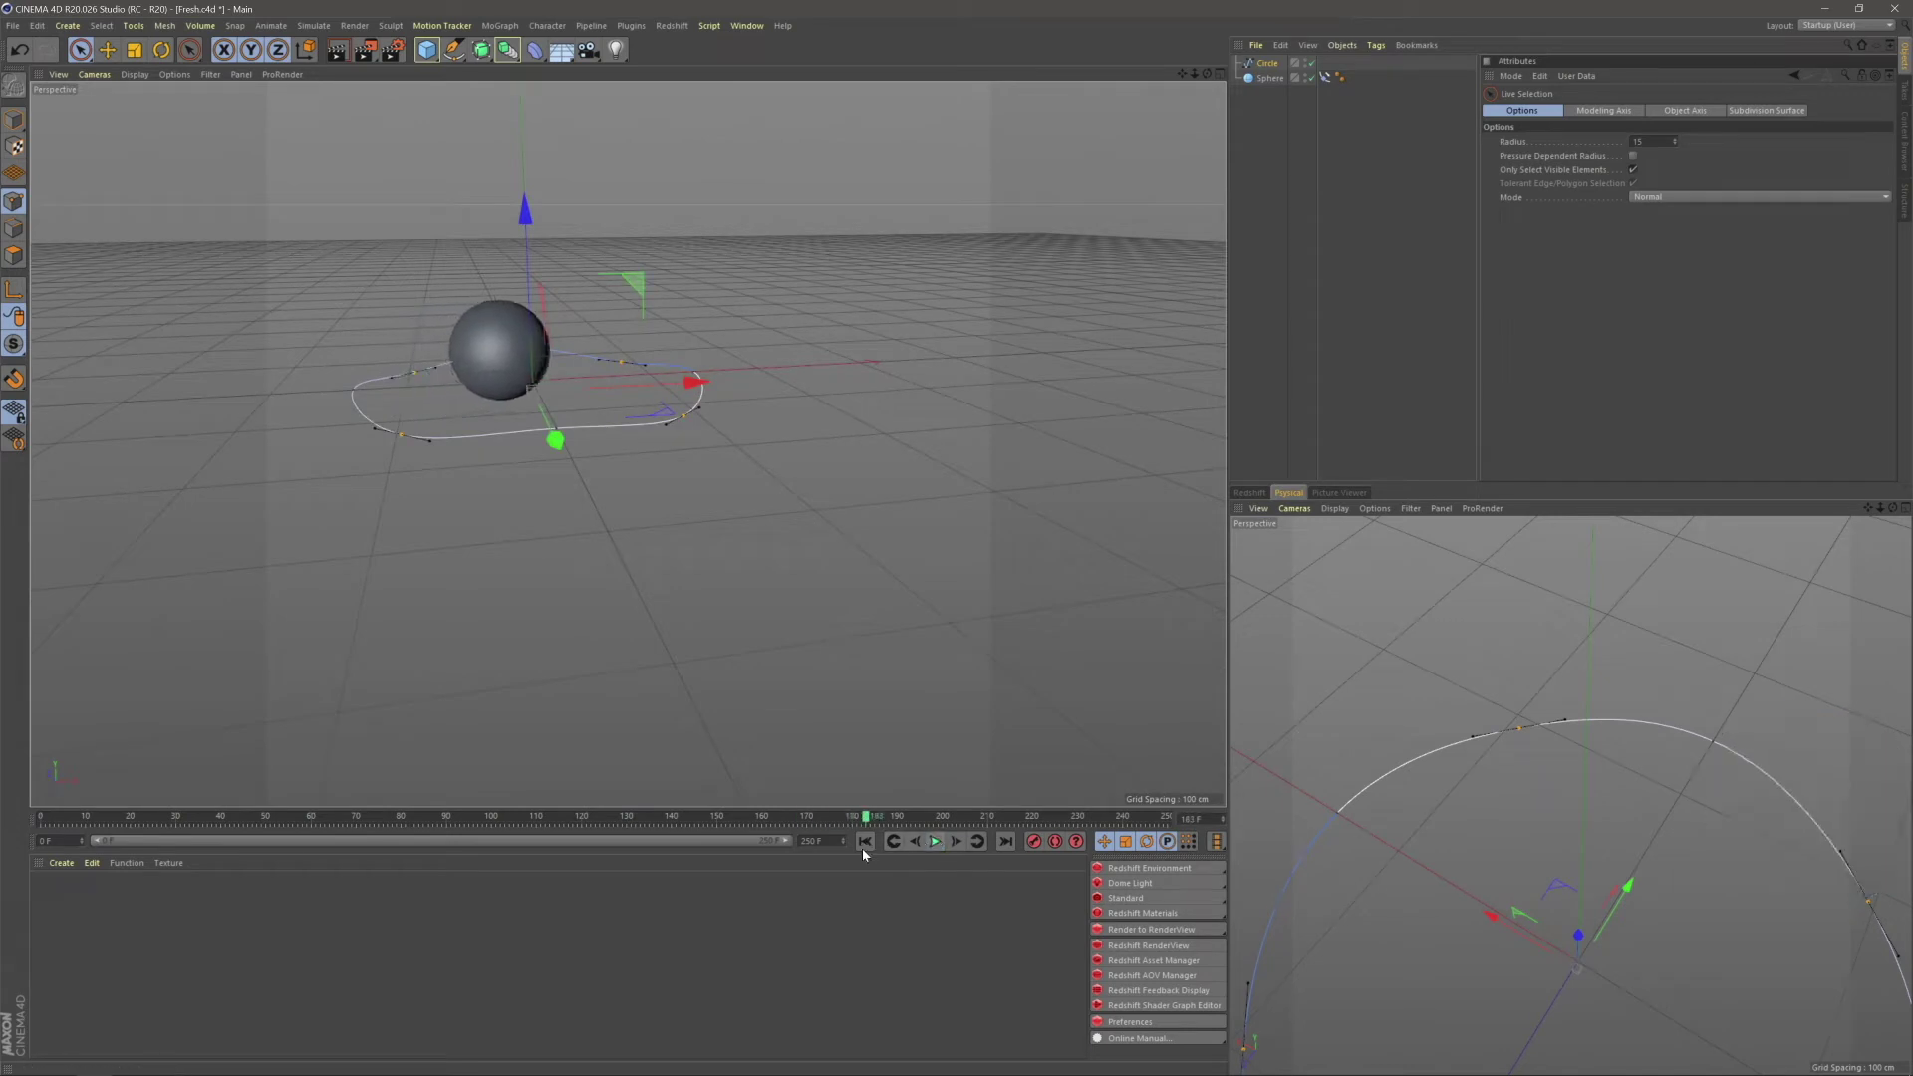
{"action": "left_click", "coordinate": [864, 842]}
- Group the circle spline and the sphere into a null and name it 1
{"action": "left_click", "coordinate": [1273, 310]}
{"action": "left_click_drag", "start_coordinate": [667, 444], "coordinate": [681, 554], "text": "alt"}
{"action": "middle_click_drag", "start_coordinate": [682, 554], "coordinate": [793, 626], "text": "alt"}
{"action": "left_click_drag", "start_coordinate": [1262, 187], "coordinate": [1304, 36]}
{"action": "key", "text": "alt+g"}
{"action": "double_click", "coordinate": [1262, 62]}
{"action": "type", "text": "1"}
{"action": "key", "text": "Return"}
- Duplicate group 1 and rename the copy 2
{"action": "left_click_drag", "start_coordinate": [1263, 66], "coordinate": [1263, 92], "text": "ctrl"}
{"action": "left_click", "coordinate": [1264, 111]}
{"action": "double_click", "coordinate": [1265, 77]}
{"action": "type", "text": "2"}
{"action": "key", "text": "Return"}
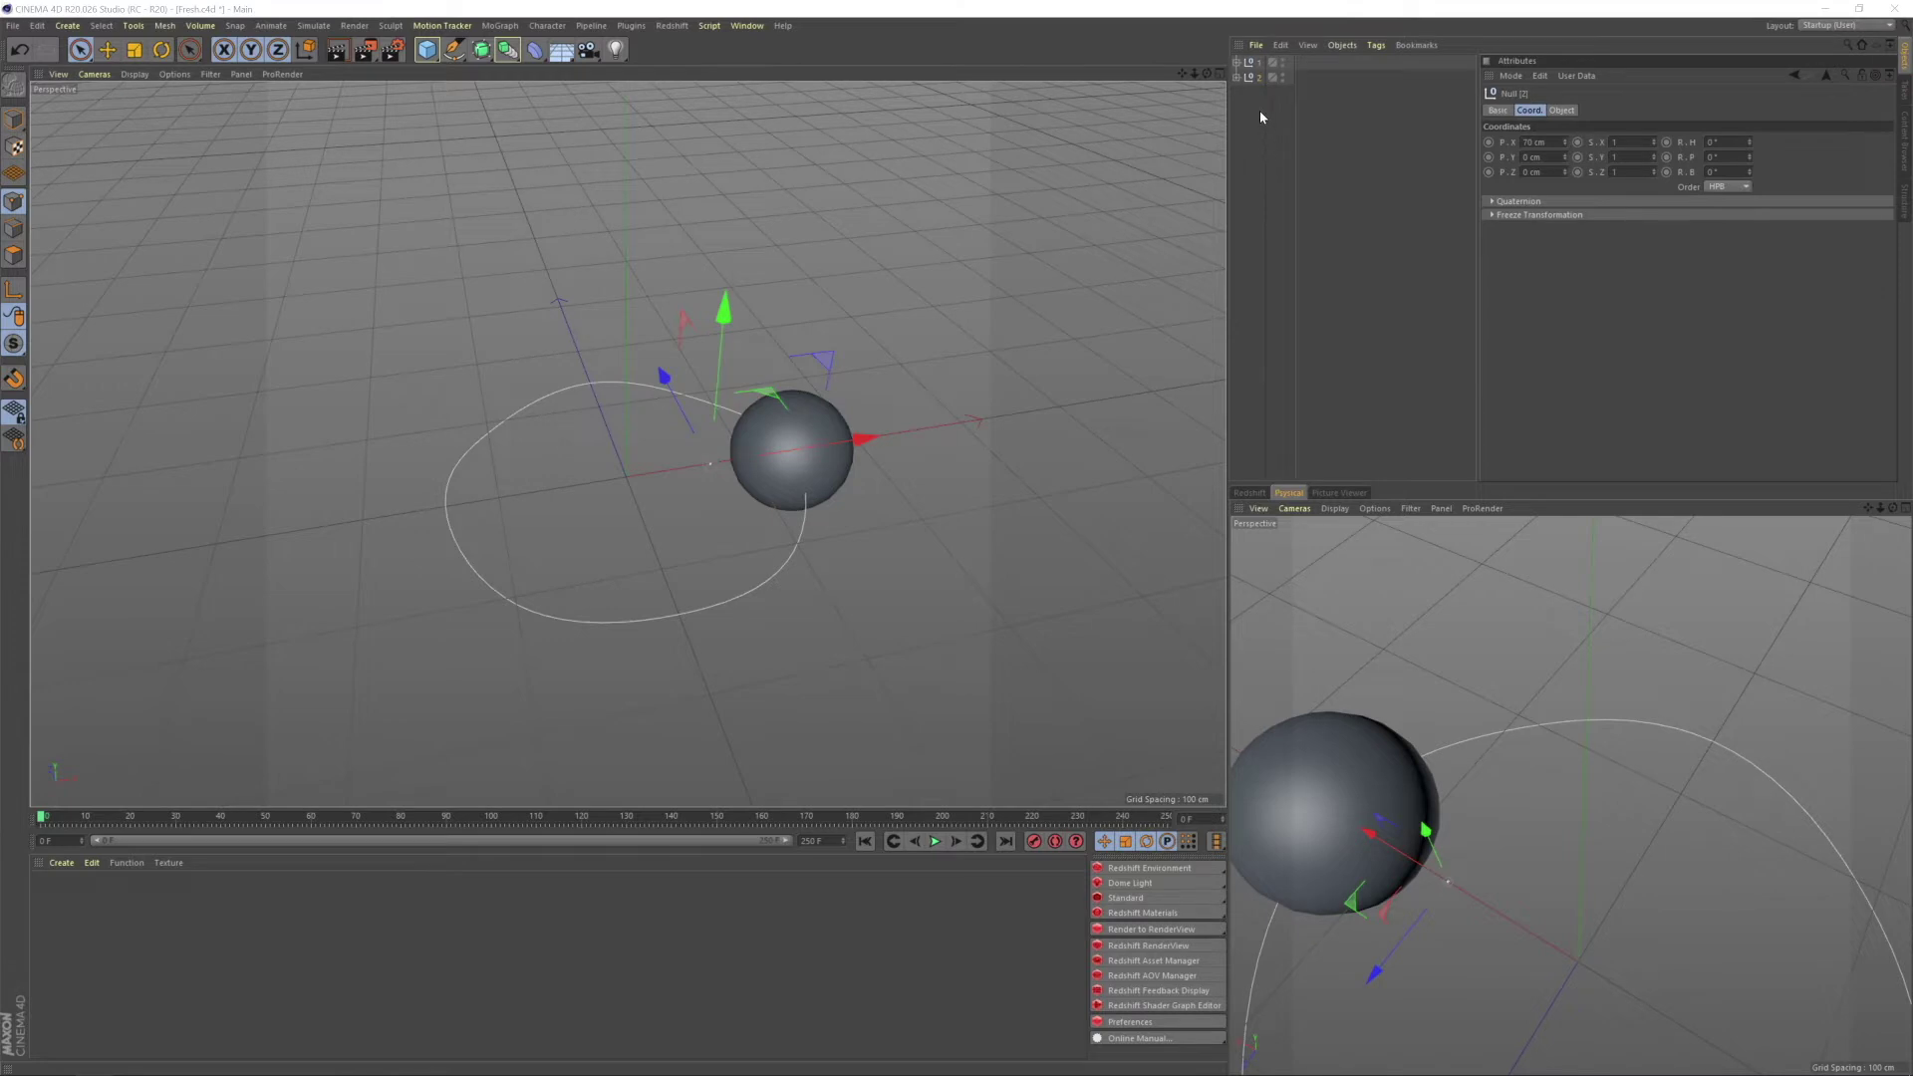
- Rotate the circle spline in group 2 in model mode so that its sphere sits opposite the first sphere
{"action": "left_click", "coordinate": [1236, 76]}
{"action": "left_click", "coordinate": [1276, 92]}
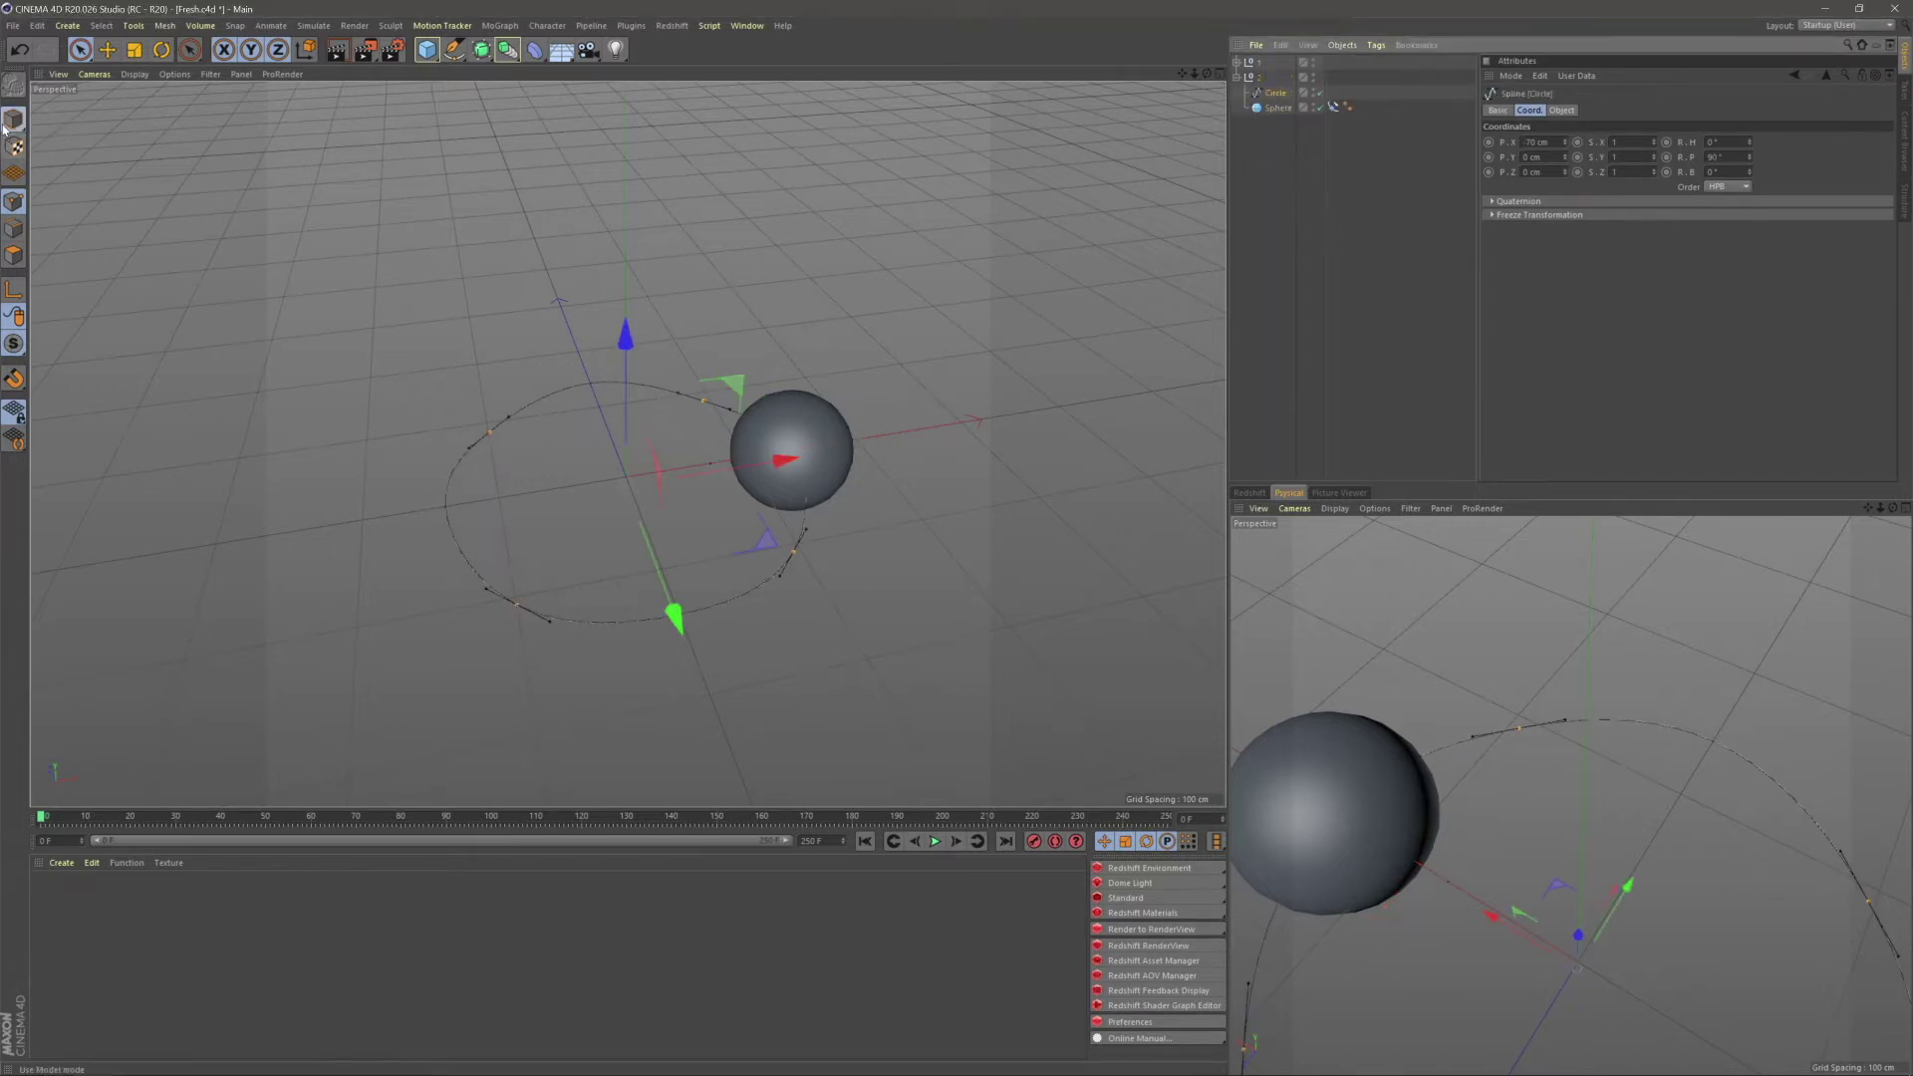
{"action": "key", "text": "r"}
{"action": "left_click_drag", "start_coordinate": [705, 529], "coordinate": [637, 542]}
{"action": "left_click_drag", "start_coordinate": [550, 509], "coordinate": [586, 455]}
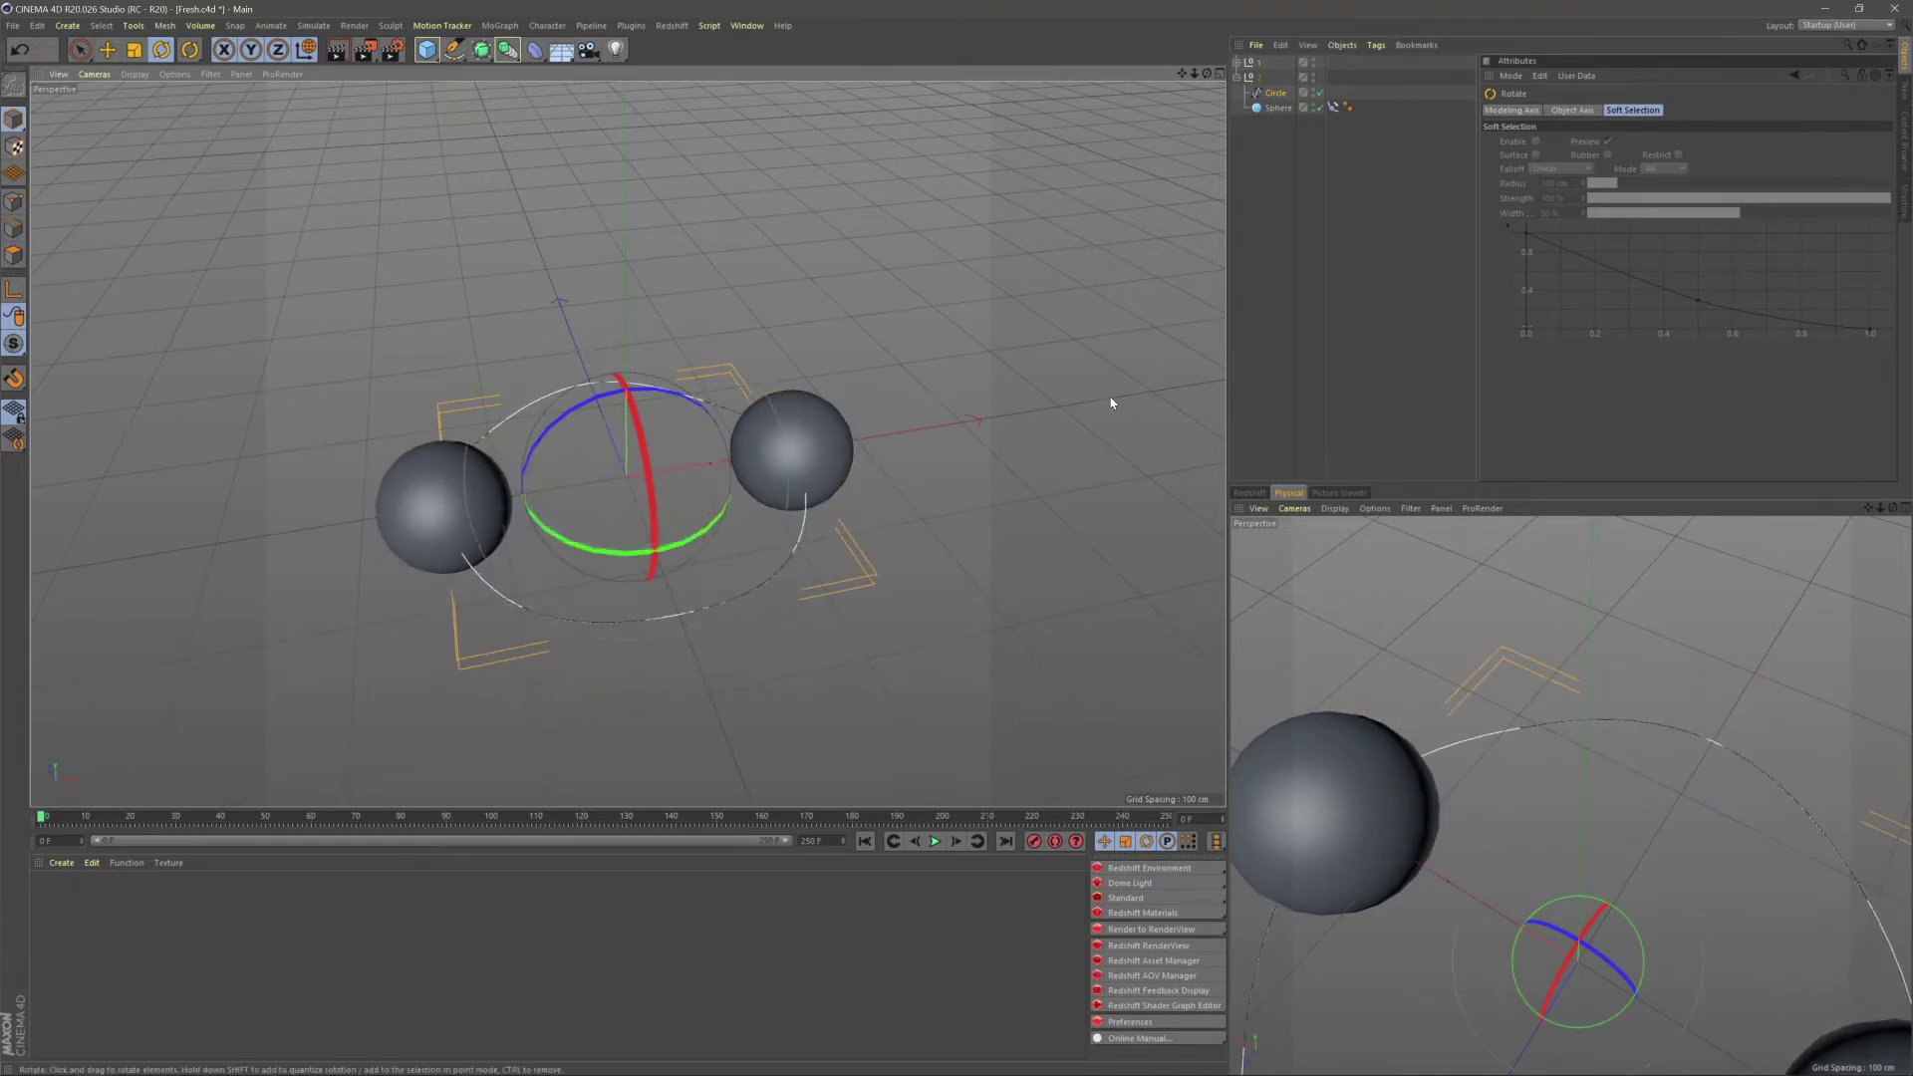
- Play the animation to check both spheres circling opposite each other, and return to the first frame
{"action": "left_click", "coordinate": [1295, 328]}
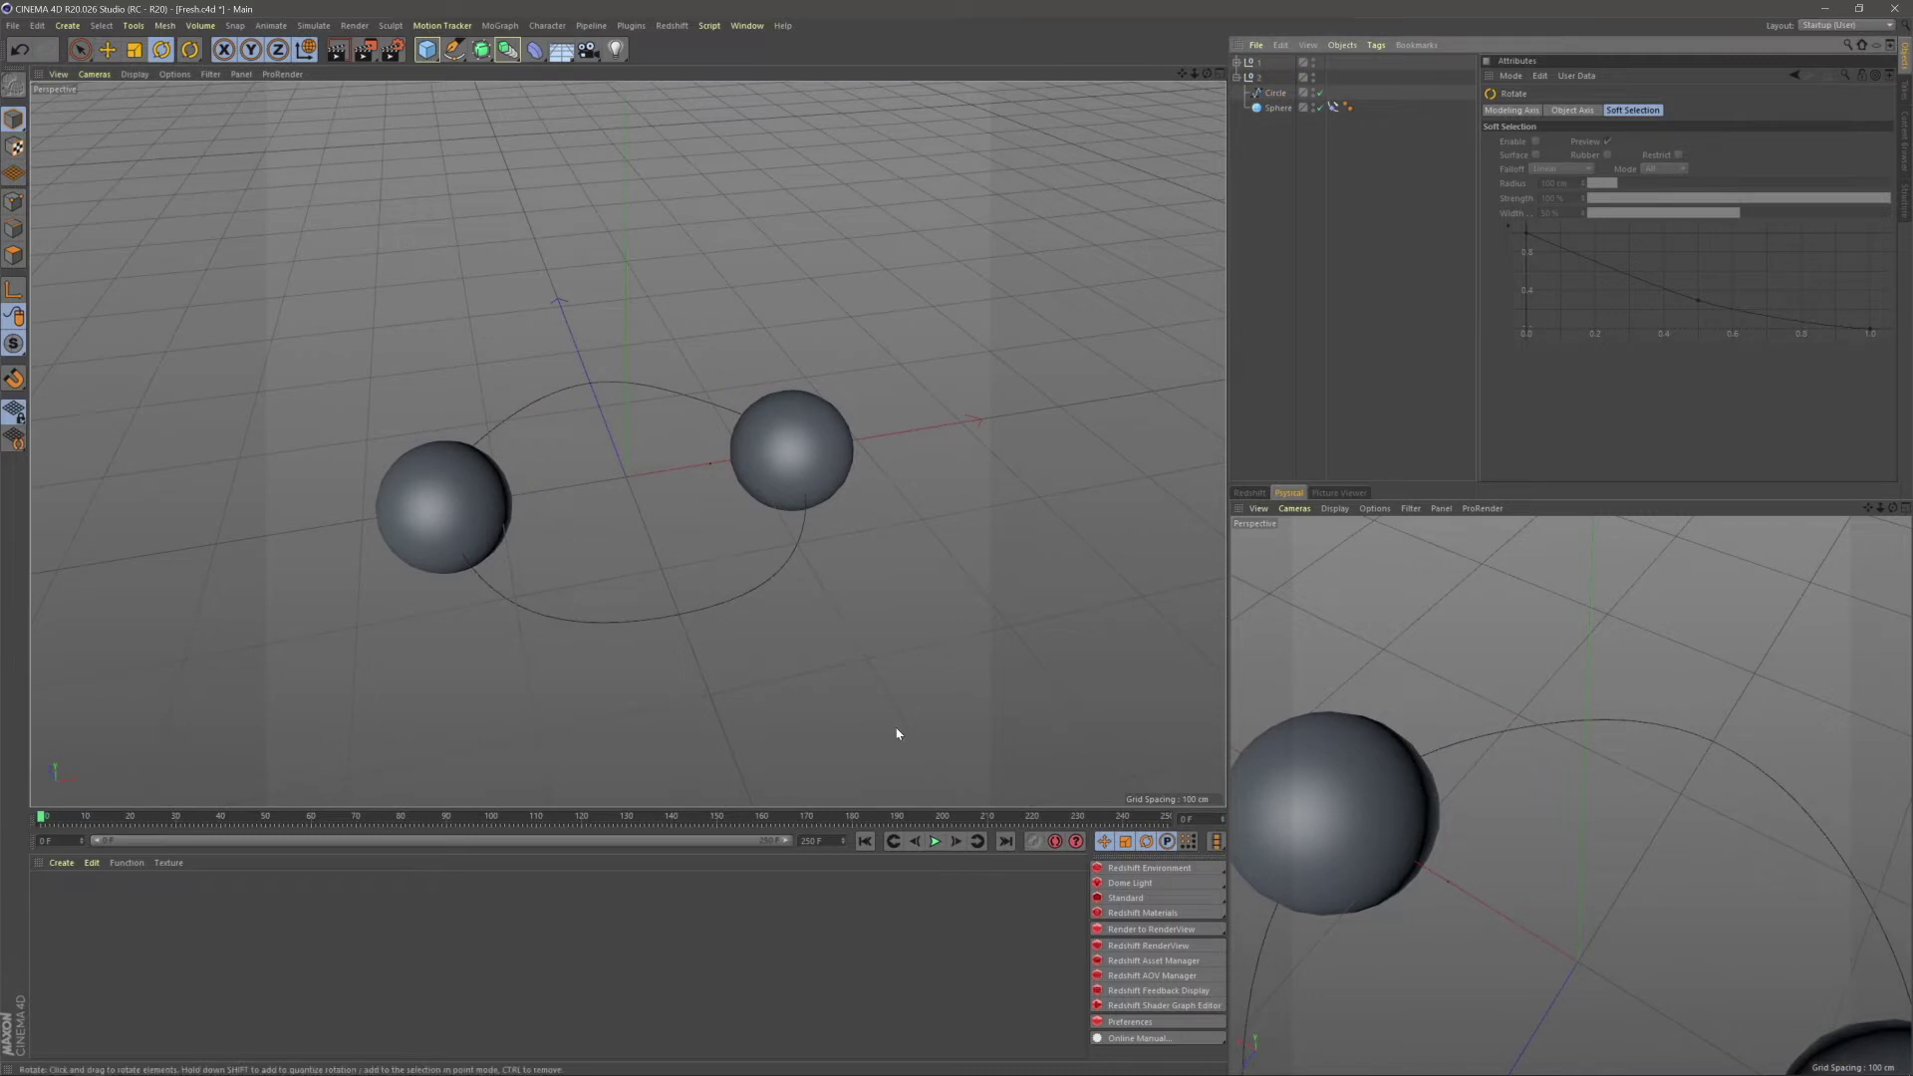
{"action": "left_click", "coordinate": [934, 841]}
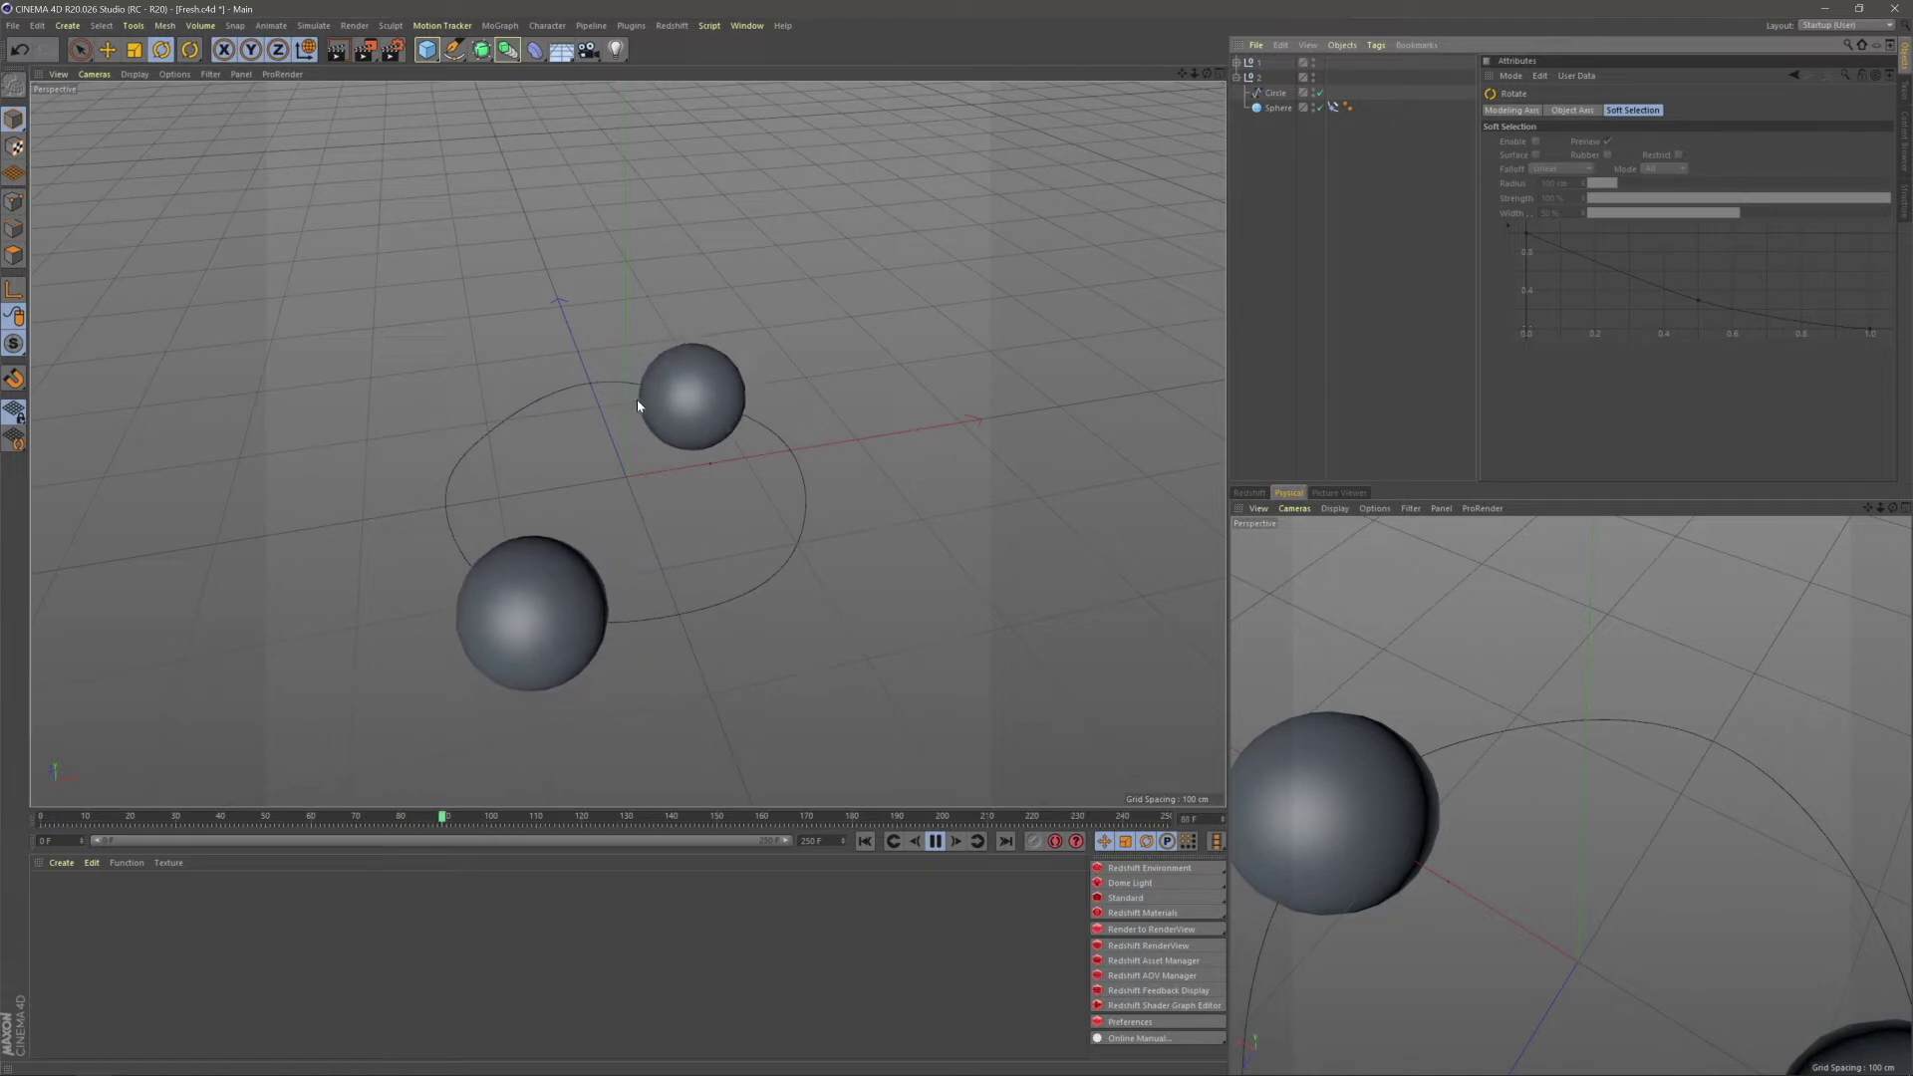
{"action": "left_click_drag", "start_coordinate": [648, 376], "coordinate": [628, 542], "text": "alt"}
{"action": "scroll", "coordinate": [705, 449], "scroll_direction": "down", "scroll_amount": 3}
{"action": "middle_click_drag", "start_coordinate": [749, 529], "coordinate": [778, 635], "text": "alt"}
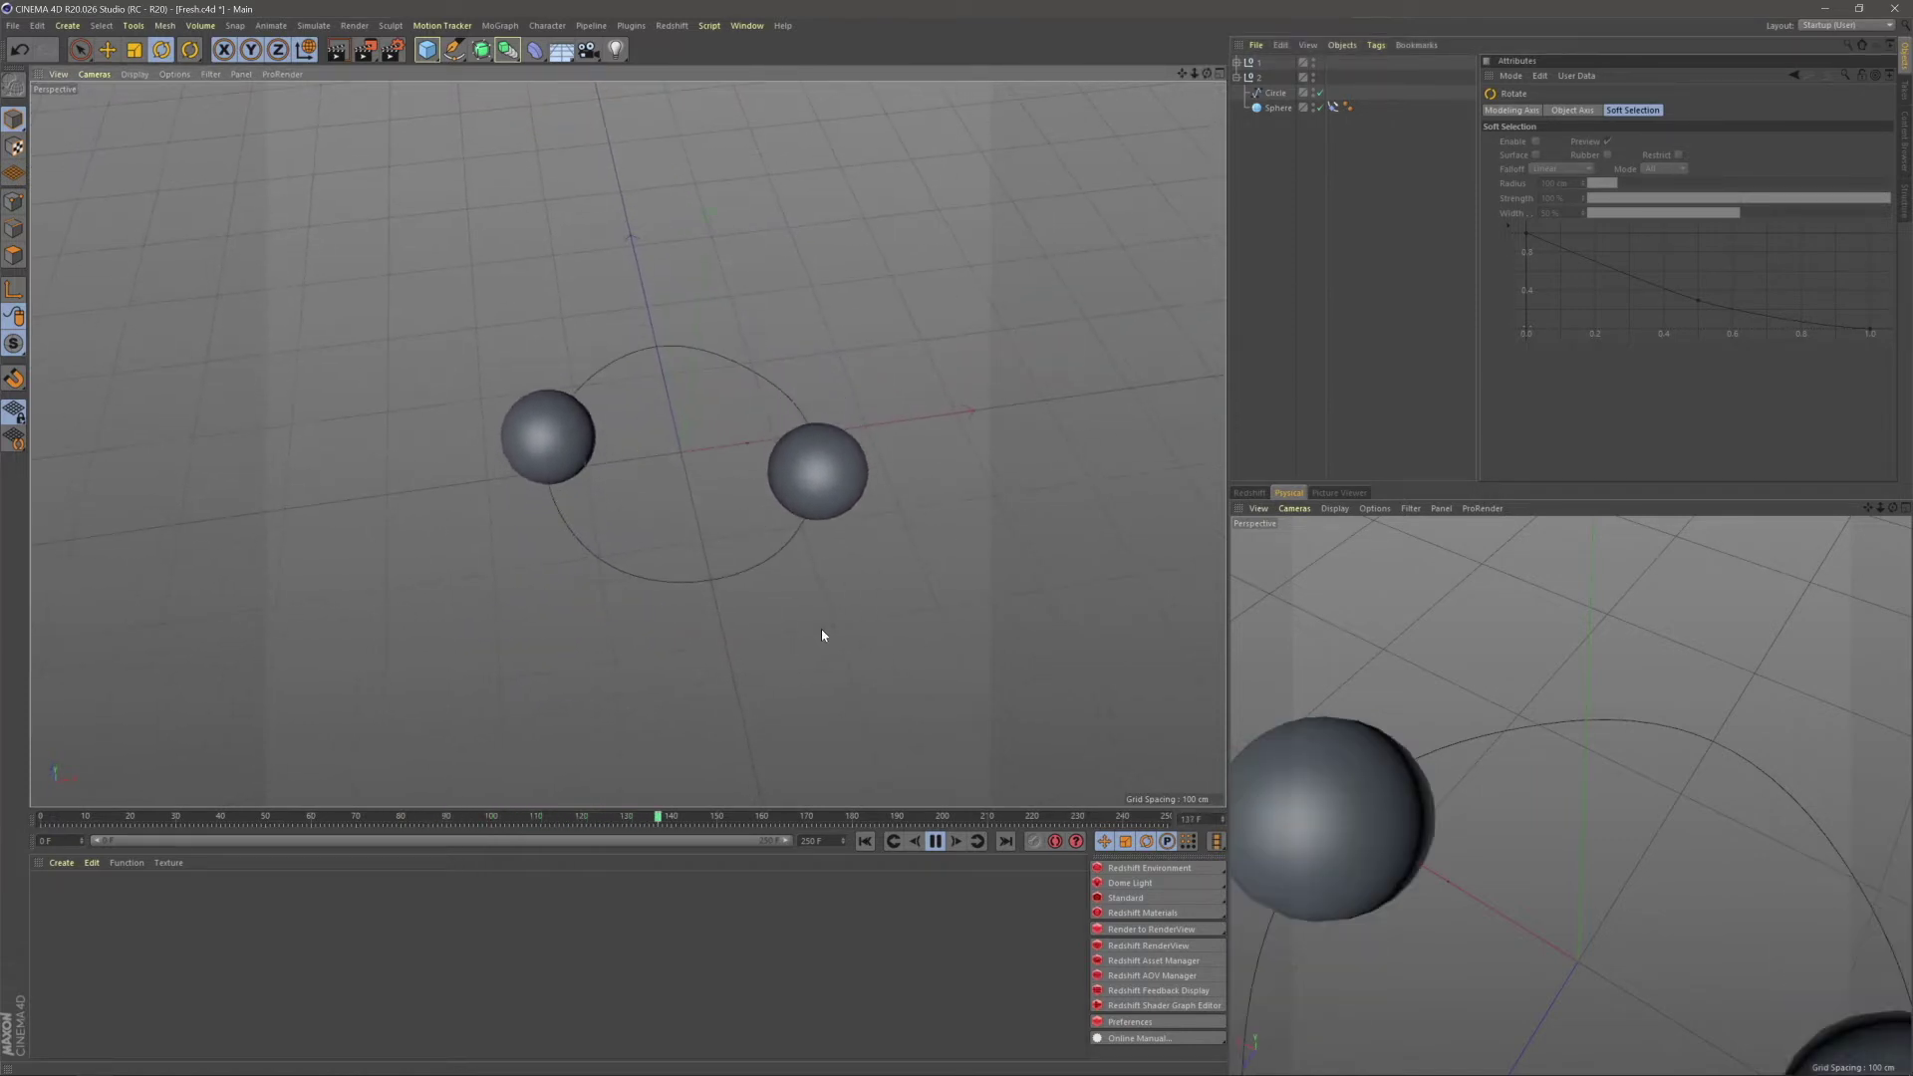
{"action": "left_click", "coordinate": [934, 841]}
{"action": "left_click", "coordinate": [864, 840]}
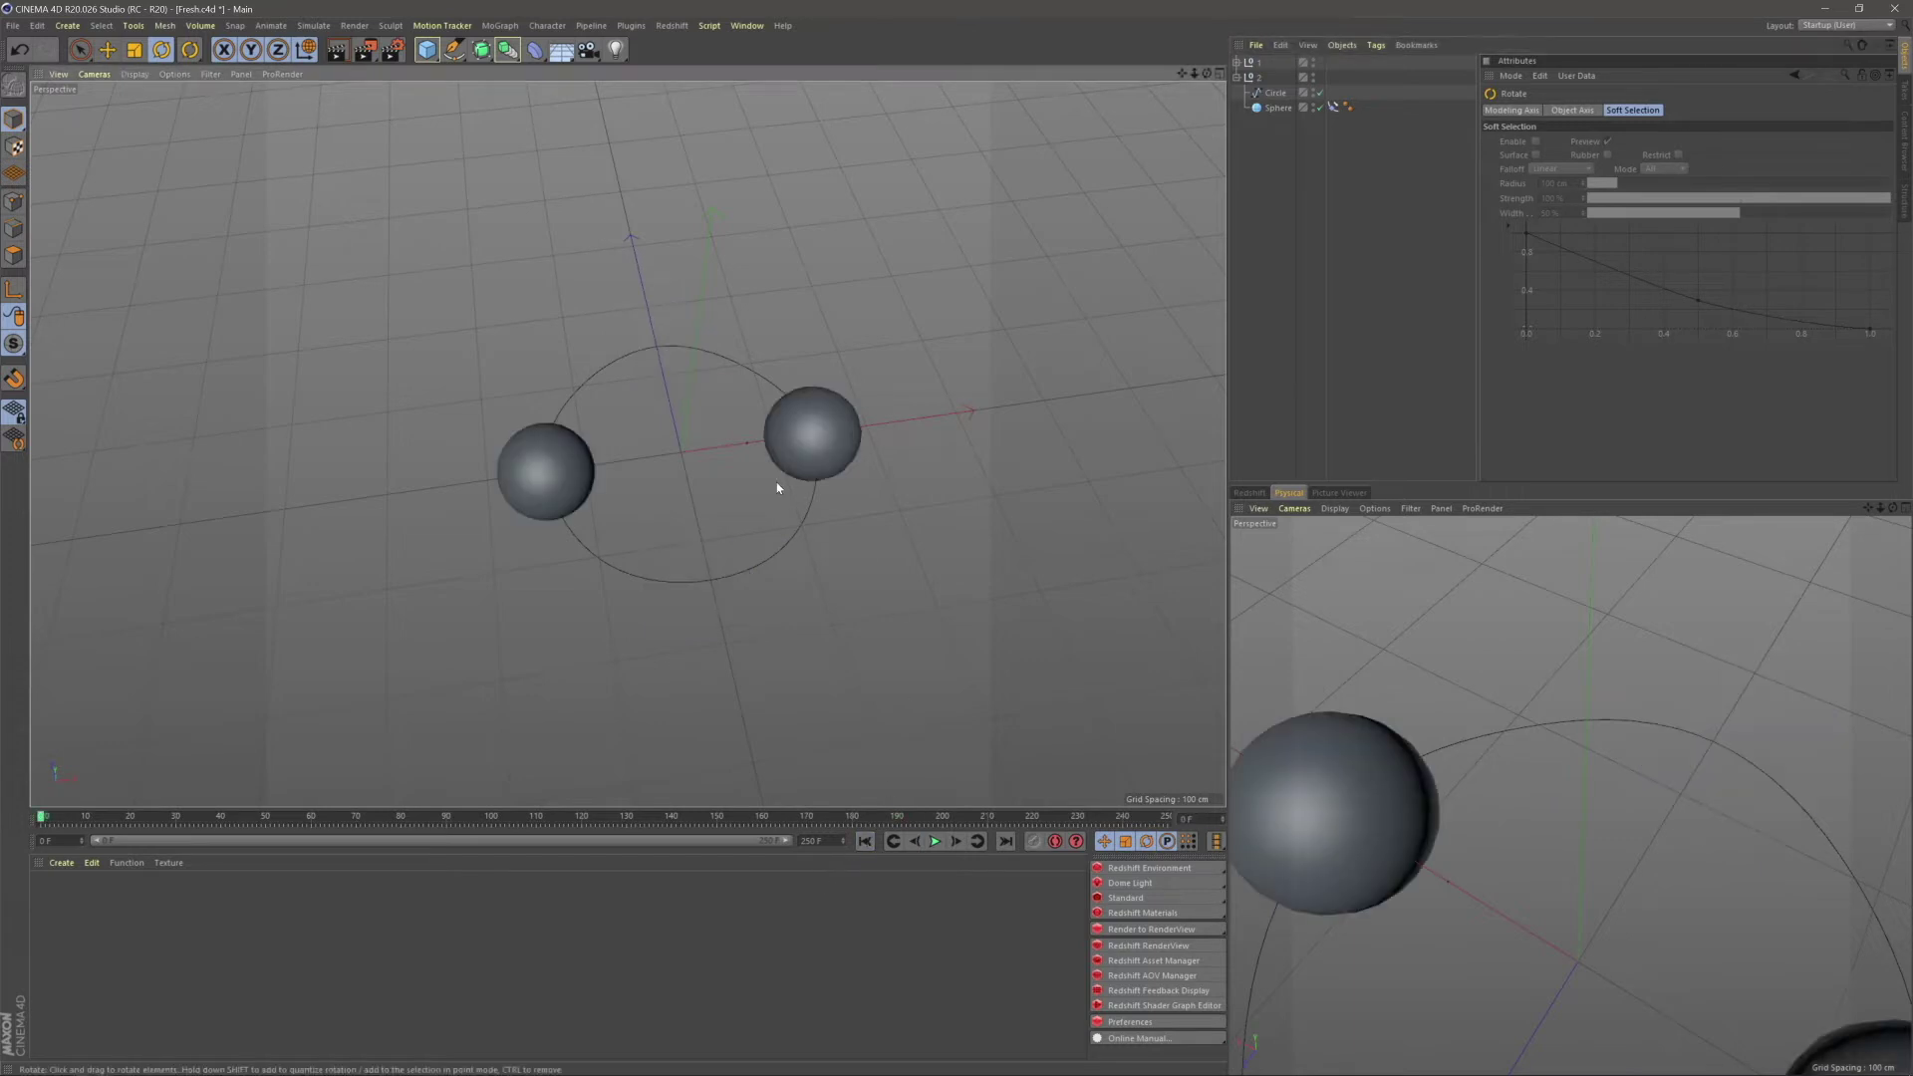
- Add a plane through the two spheres and scale it up to about 600 by 600 cm
{"action": "left_click", "coordinate": [426, 49]}
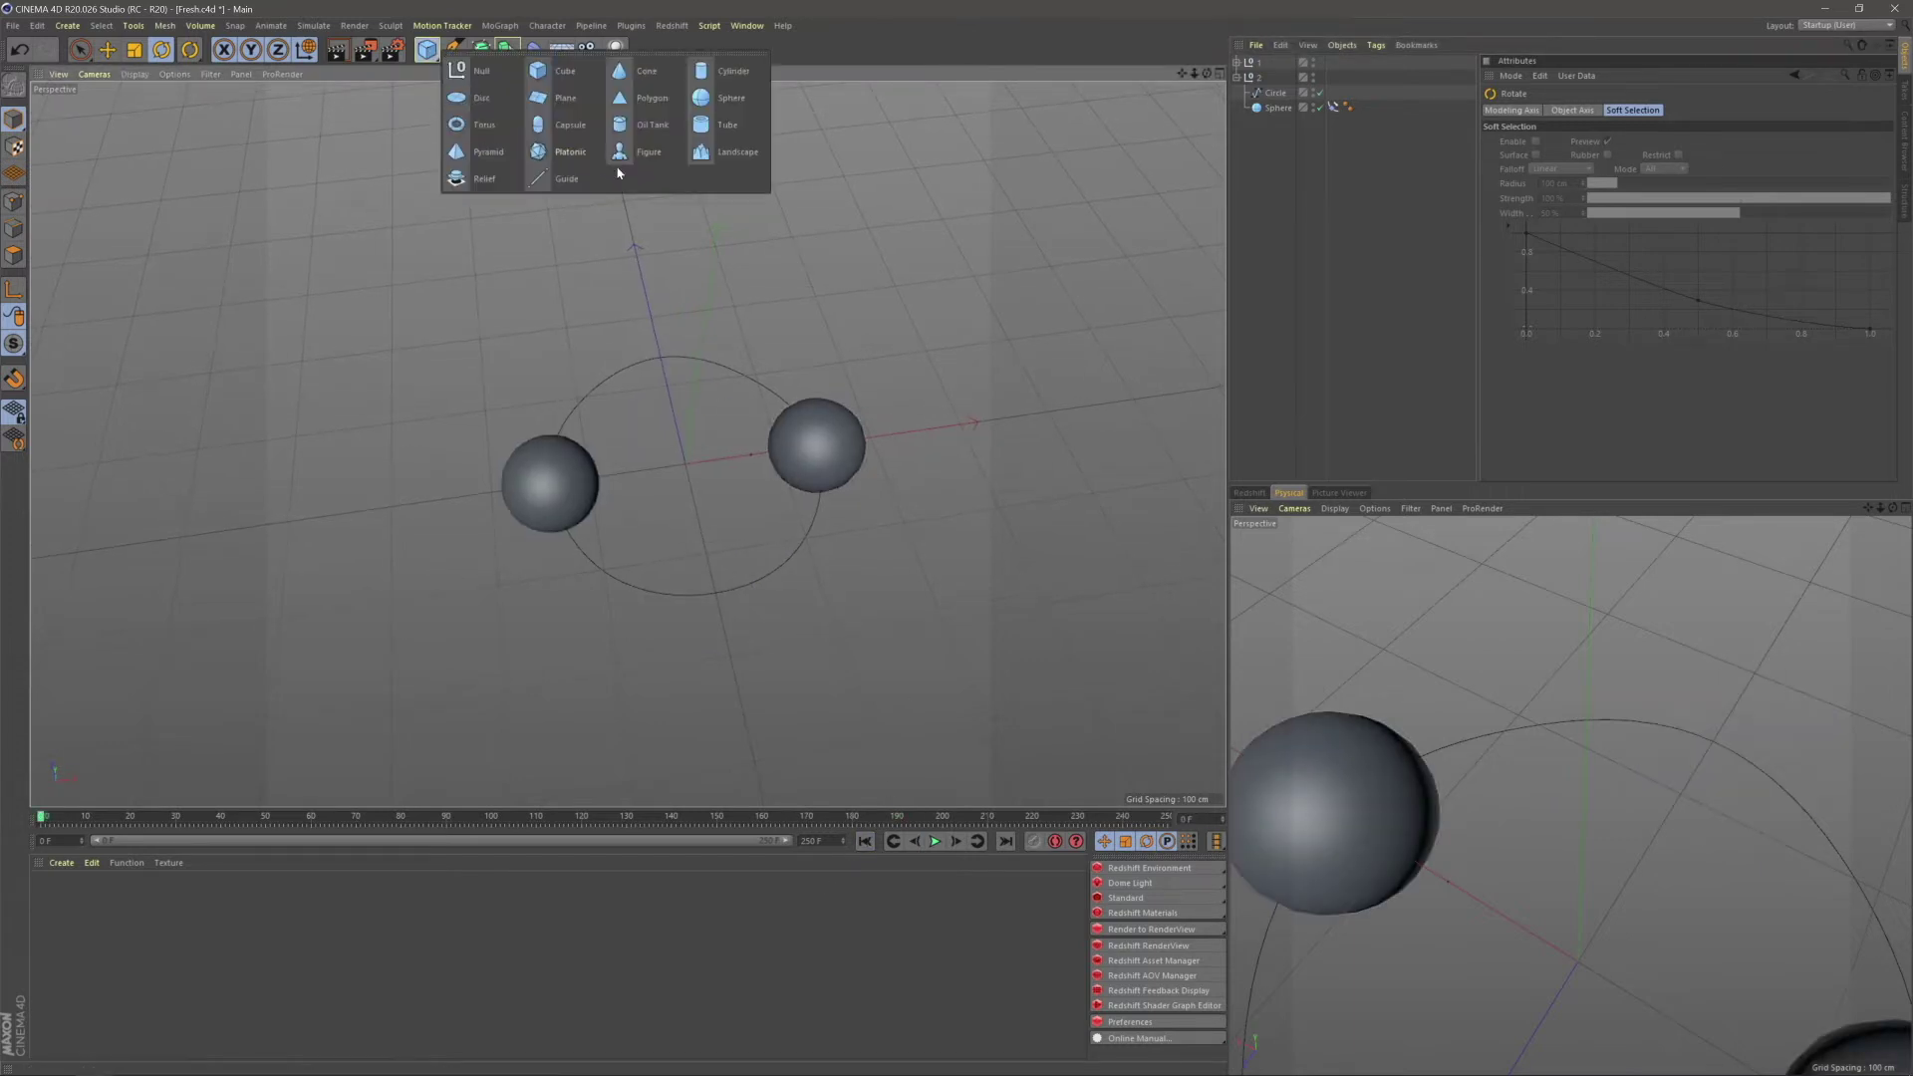
{"action": "left_click", "coordinate": [566, 99]}
{"action": "key", "text": "t"}
{"action": "left_click_drag", "start_coordinate": [892, 323], "coordinate": [1226, 358]}
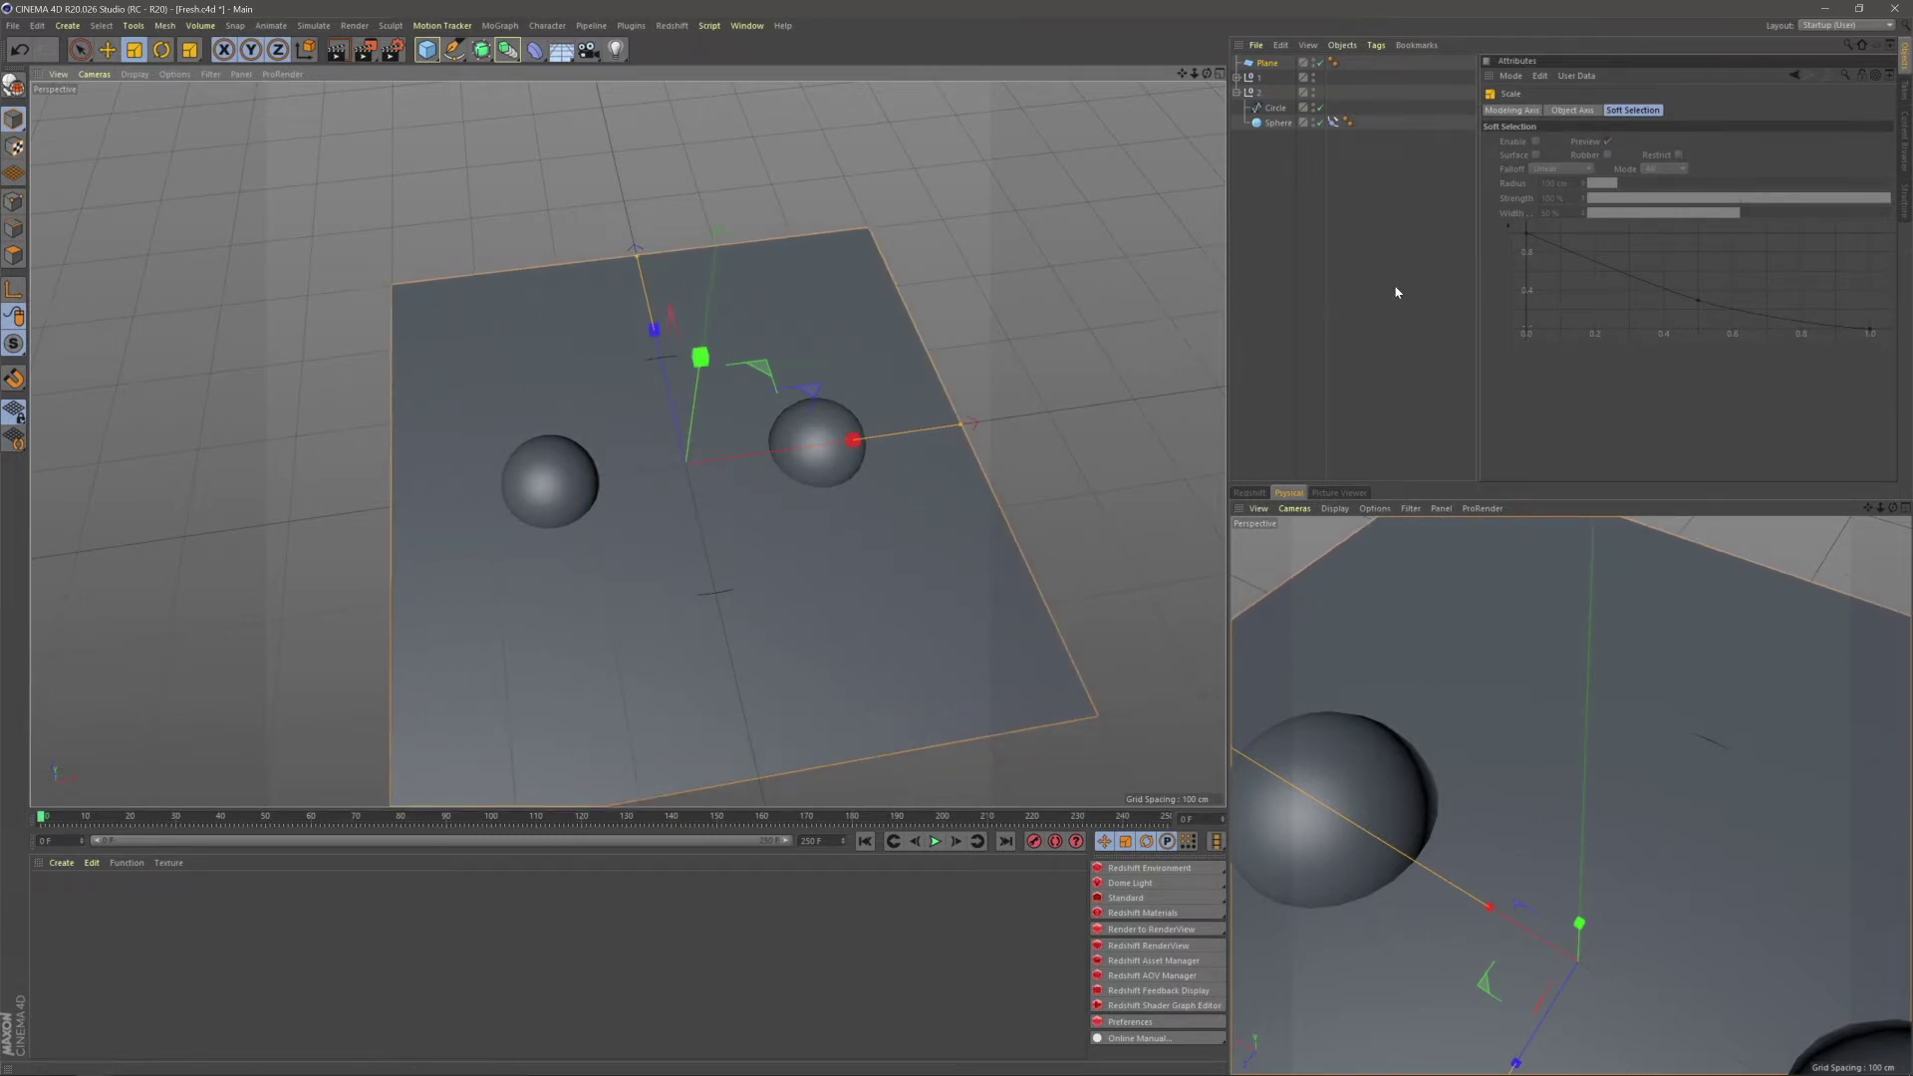
{"action": "left_click", "coordinate": [1396, 289]}
{"action": "middle_click_drag", "start_coordinate": [893, 399], "coordinate": [907, 436], "text": "alt"}
- Set the plane's width segments and height segments to 150 each
{"action": "left_click", "coordinate": [1268, 62]}
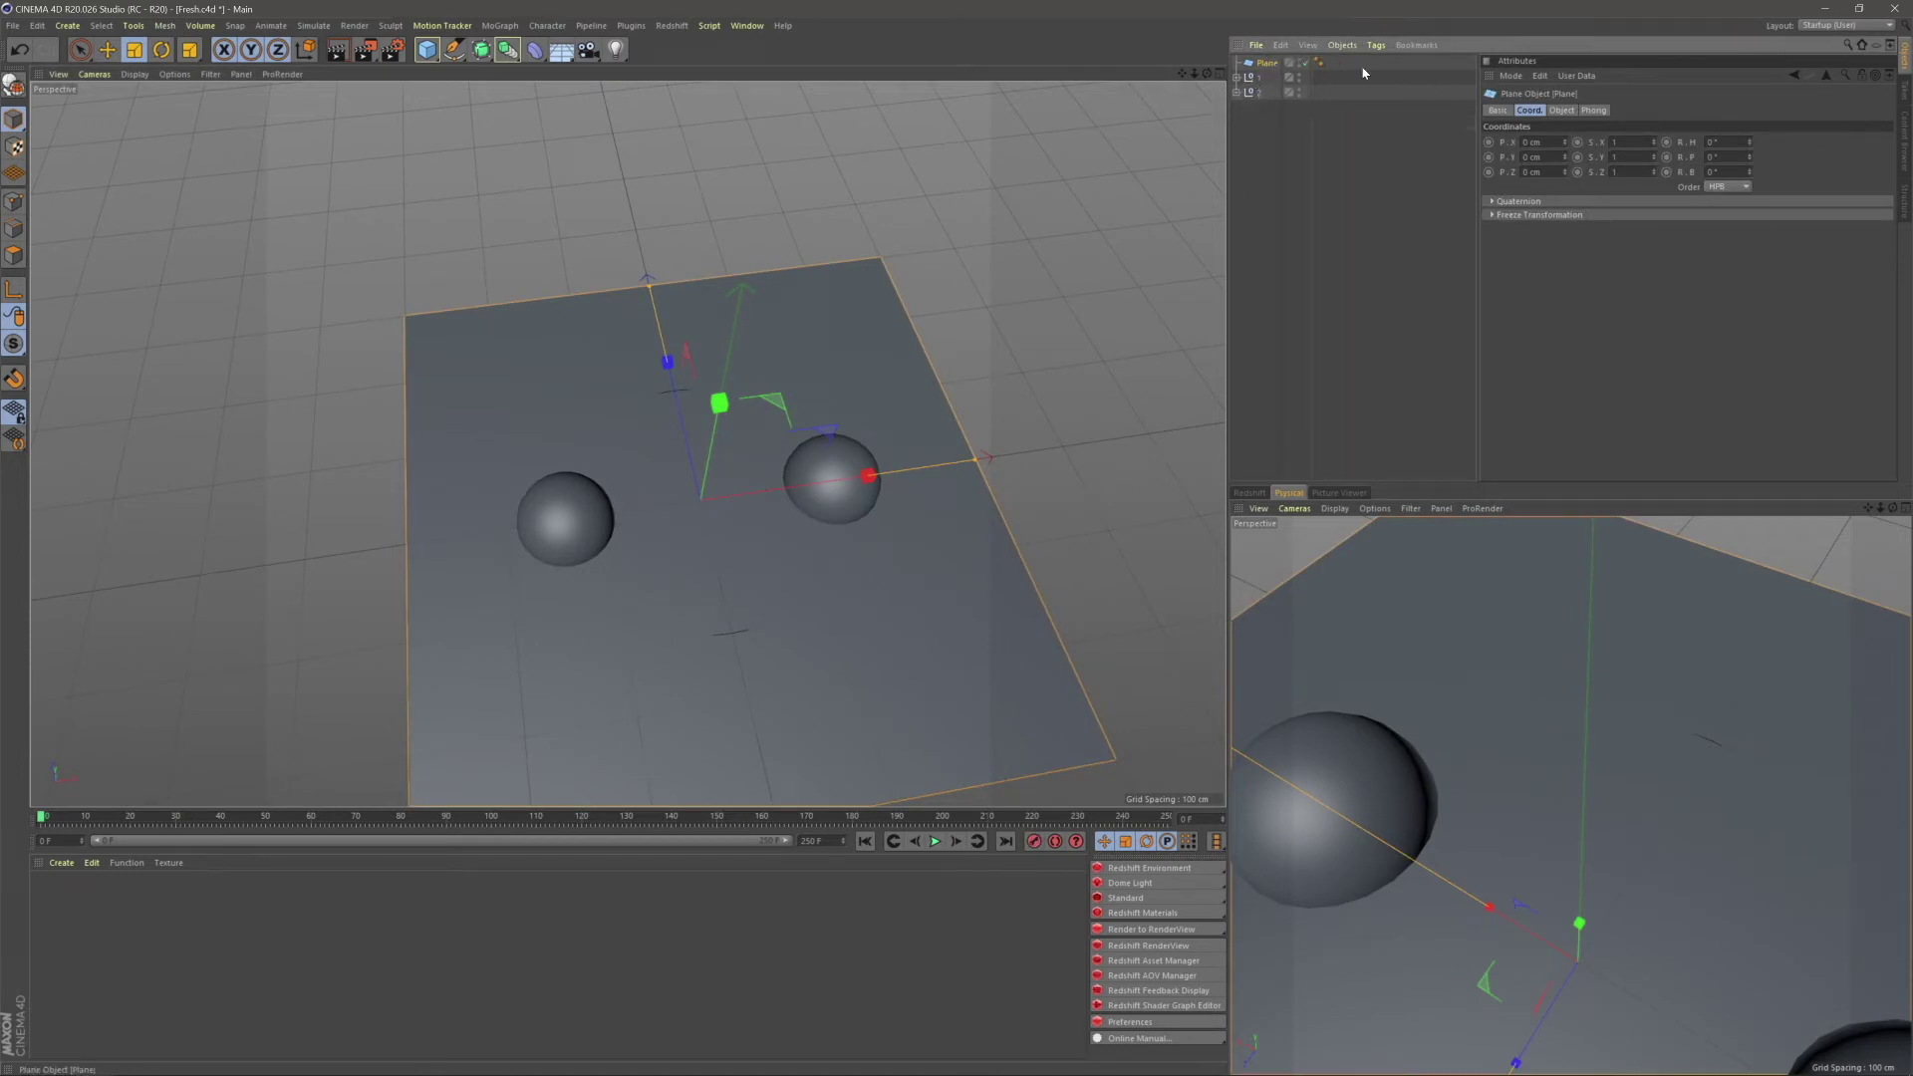
{"action": "left_click", "coordinate": [1567, 112]}
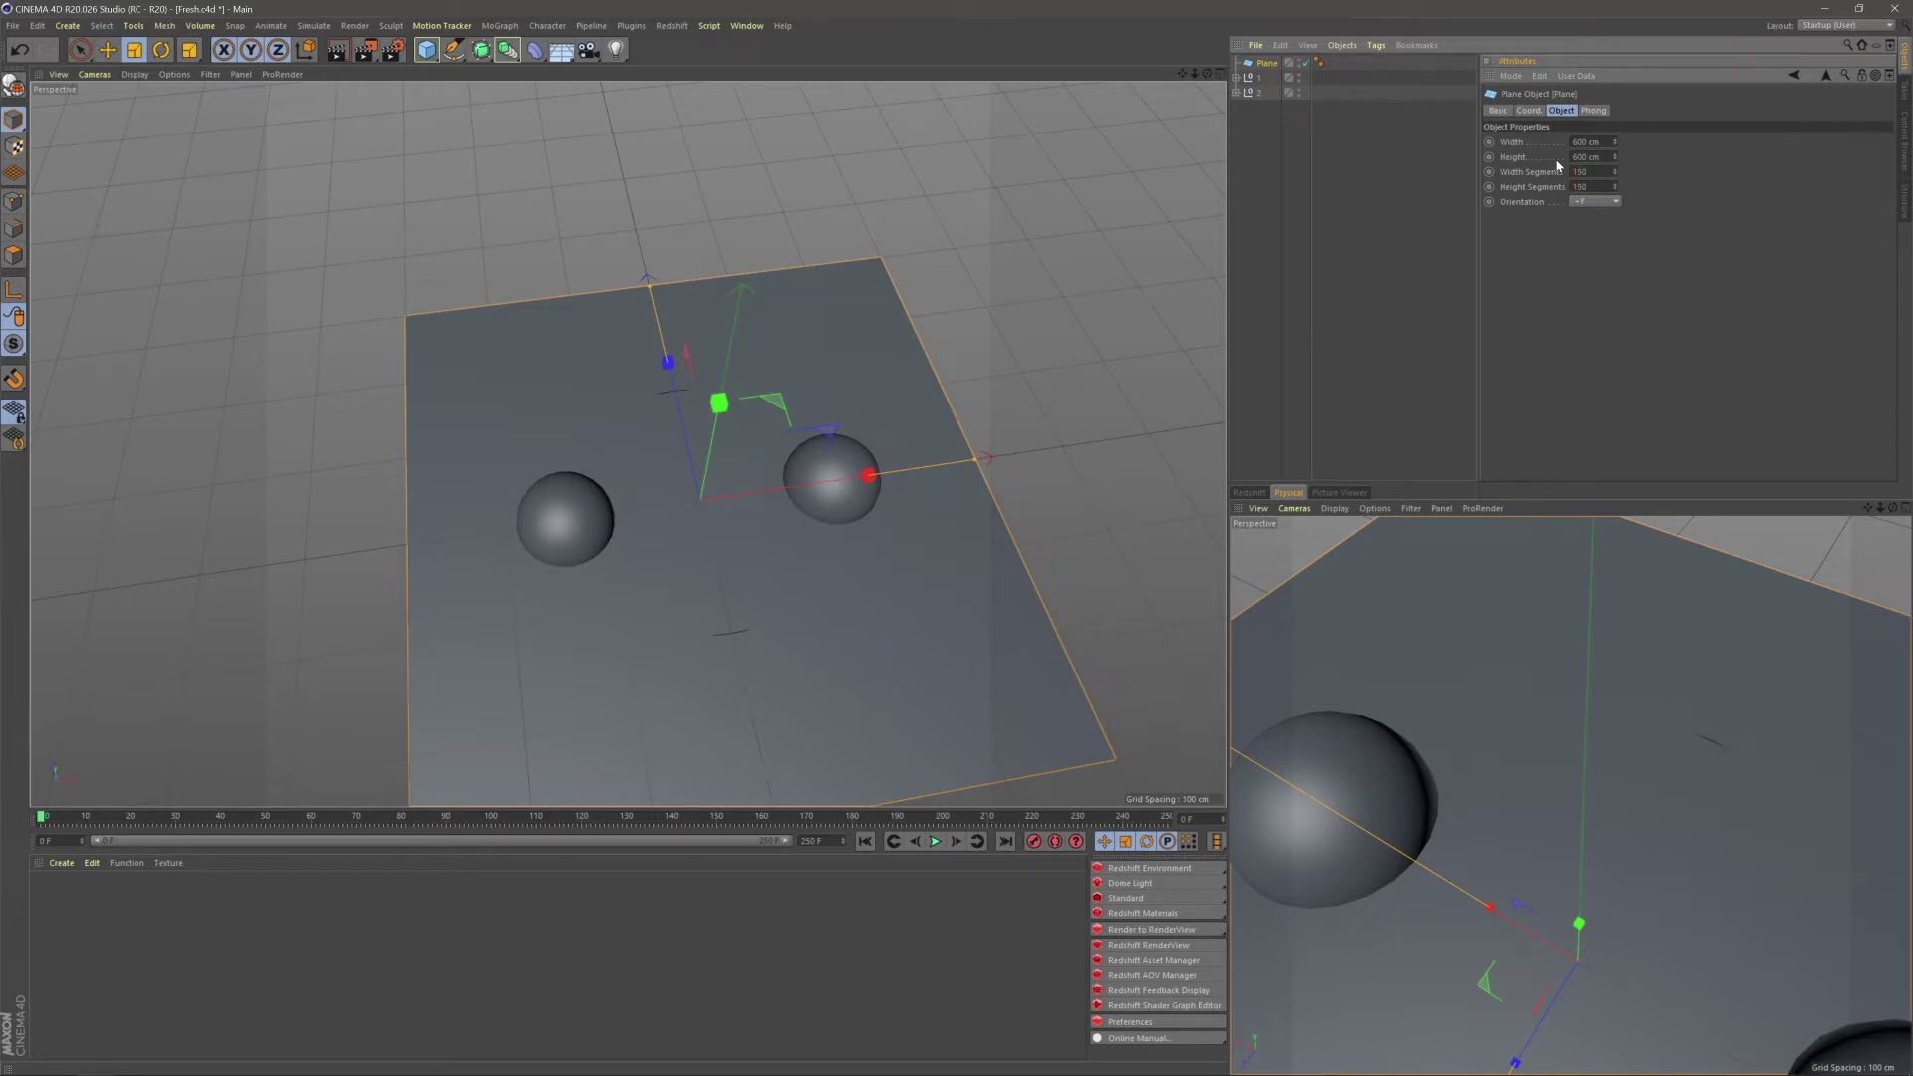
{"action": "left_click", "coordinate": [1387, 218]}
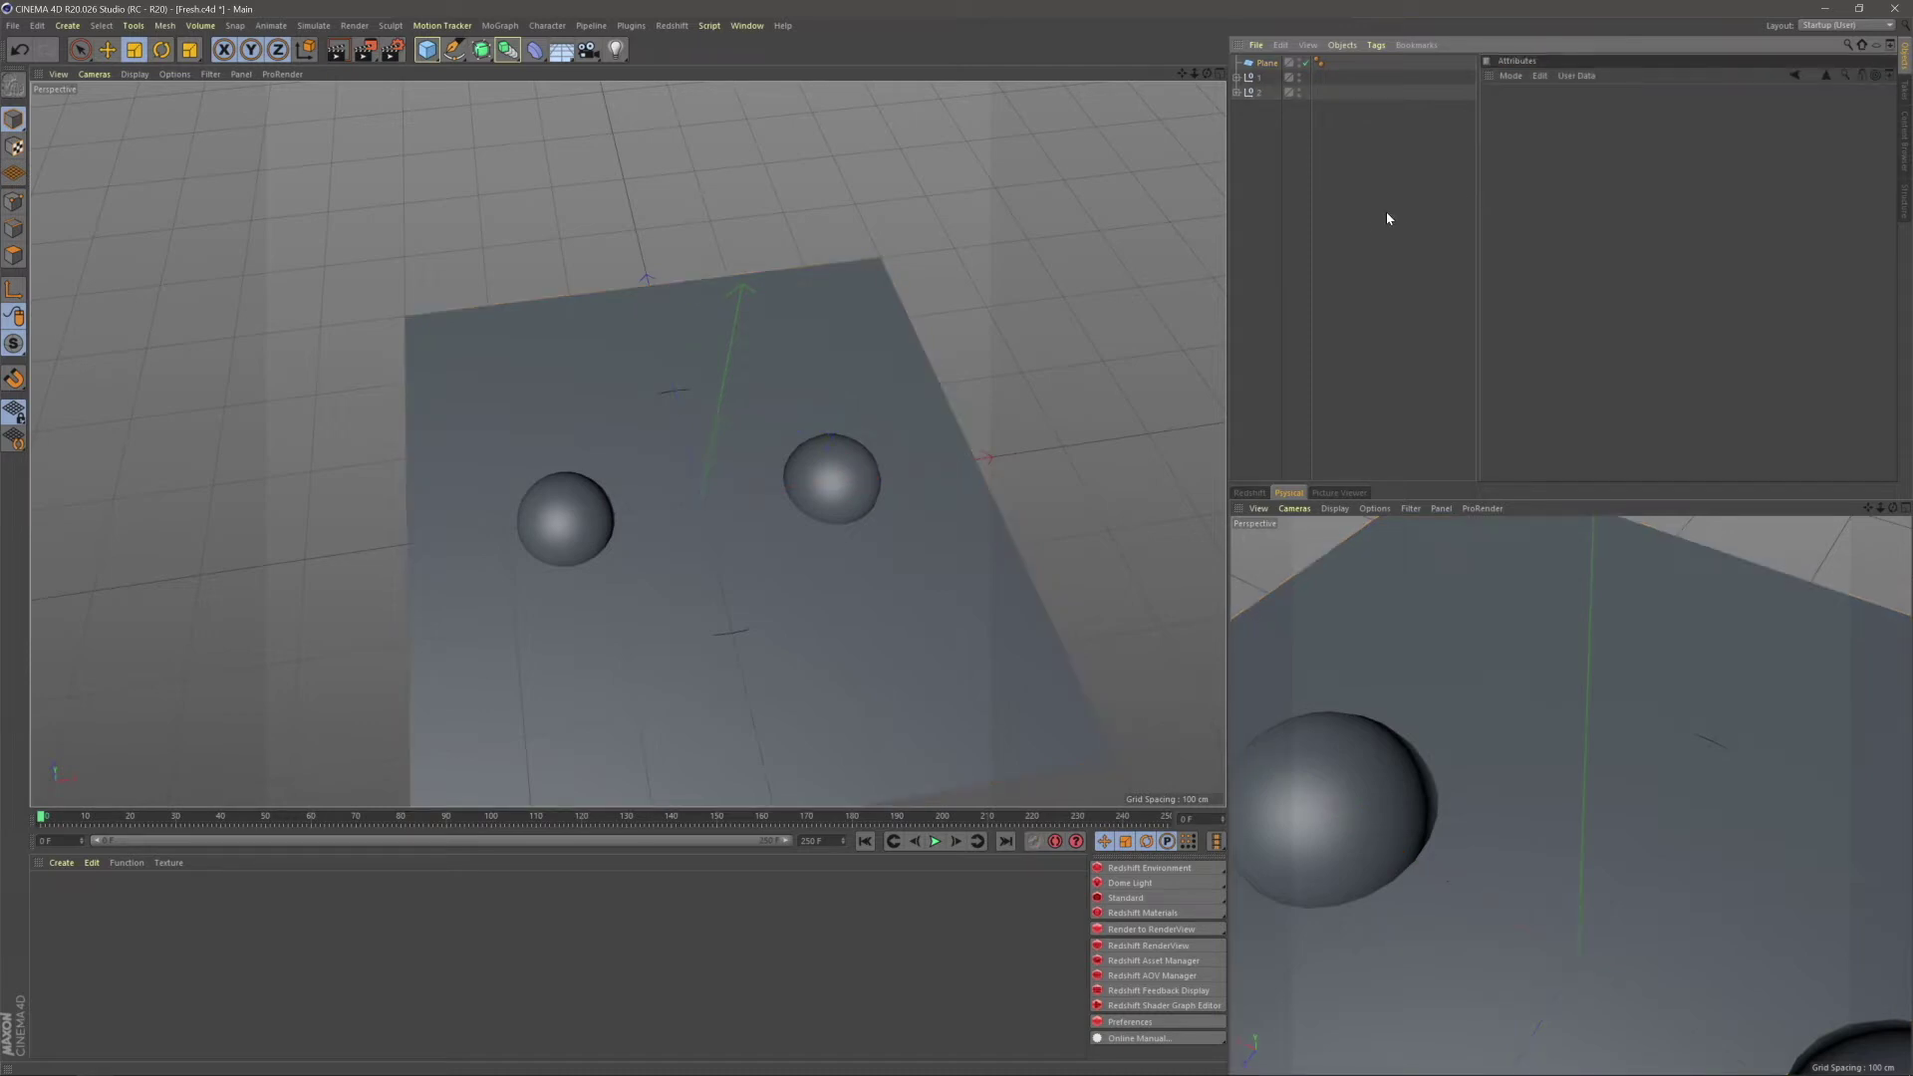
- Add a Plain effector through the command search and make it a child of the plane
{"action": "key", "text": "shift+c"}
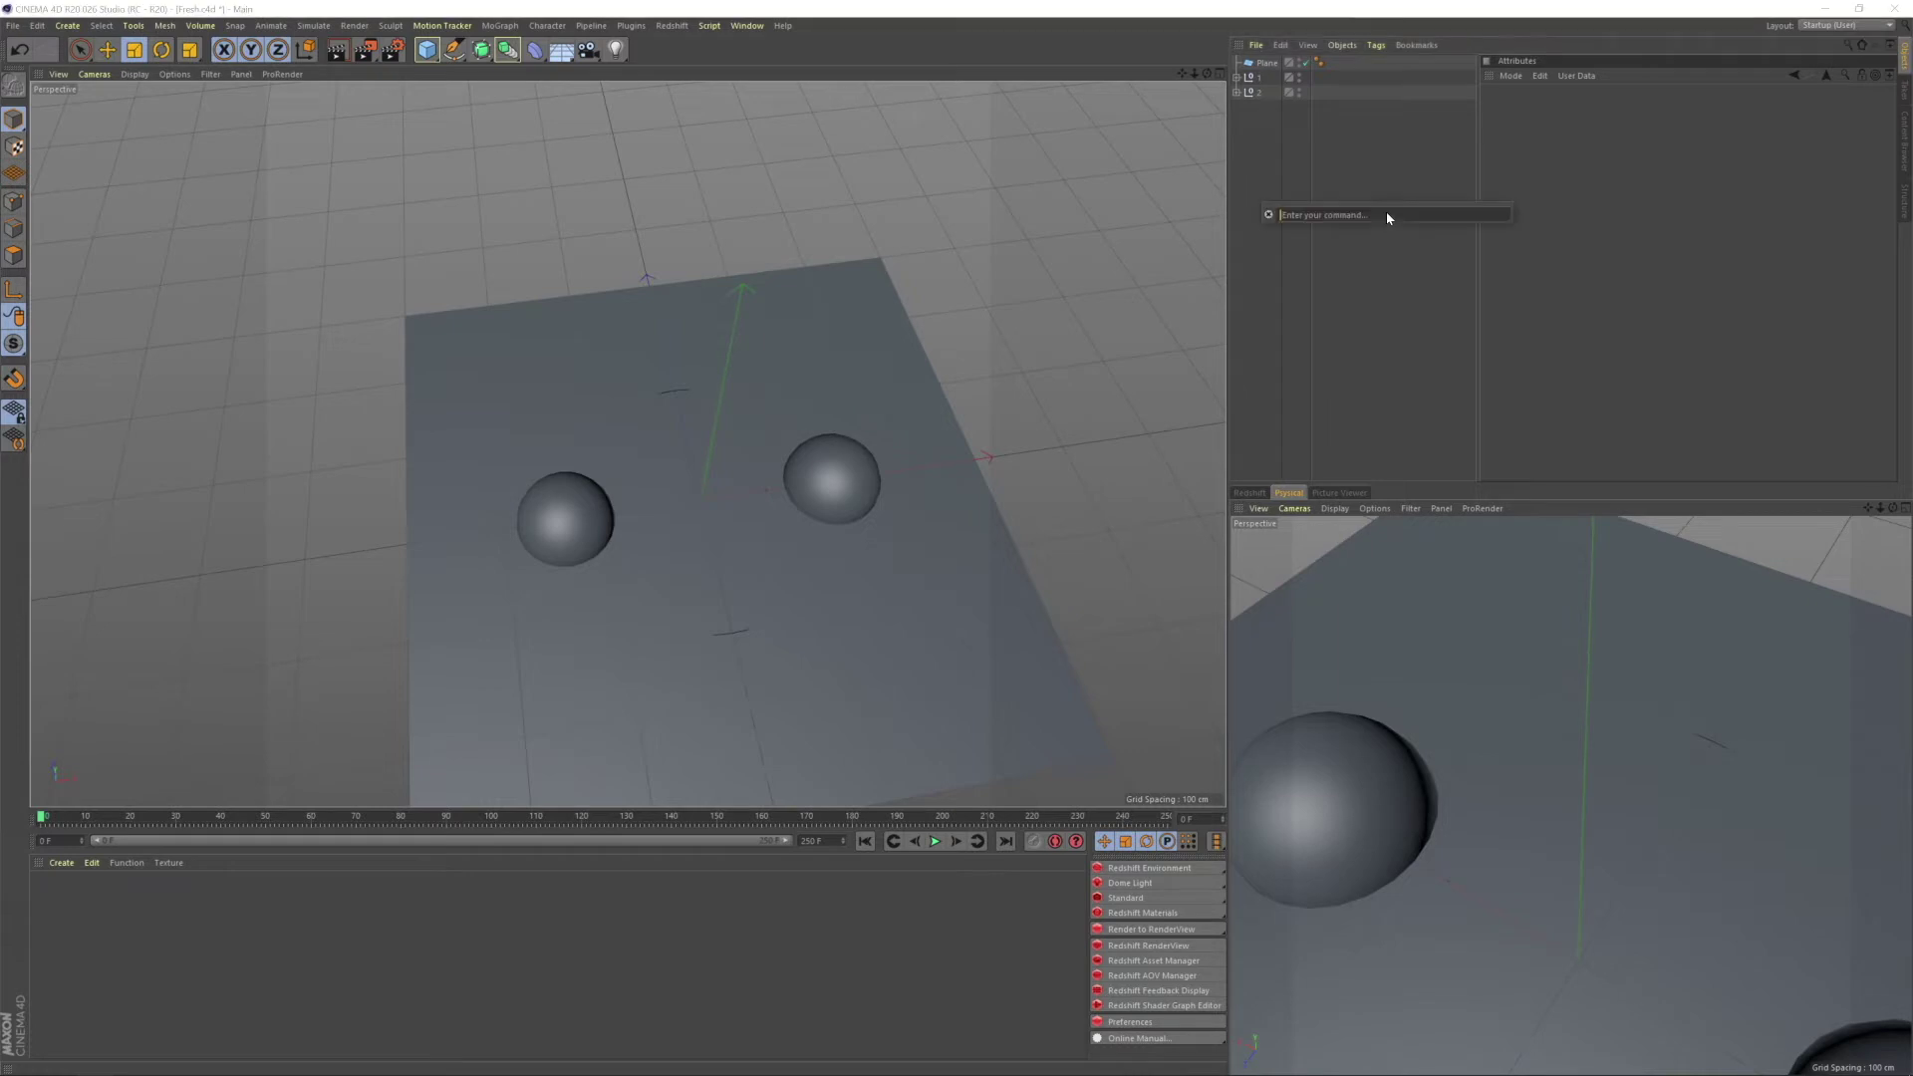
{"action": "type", "text": "plain"}
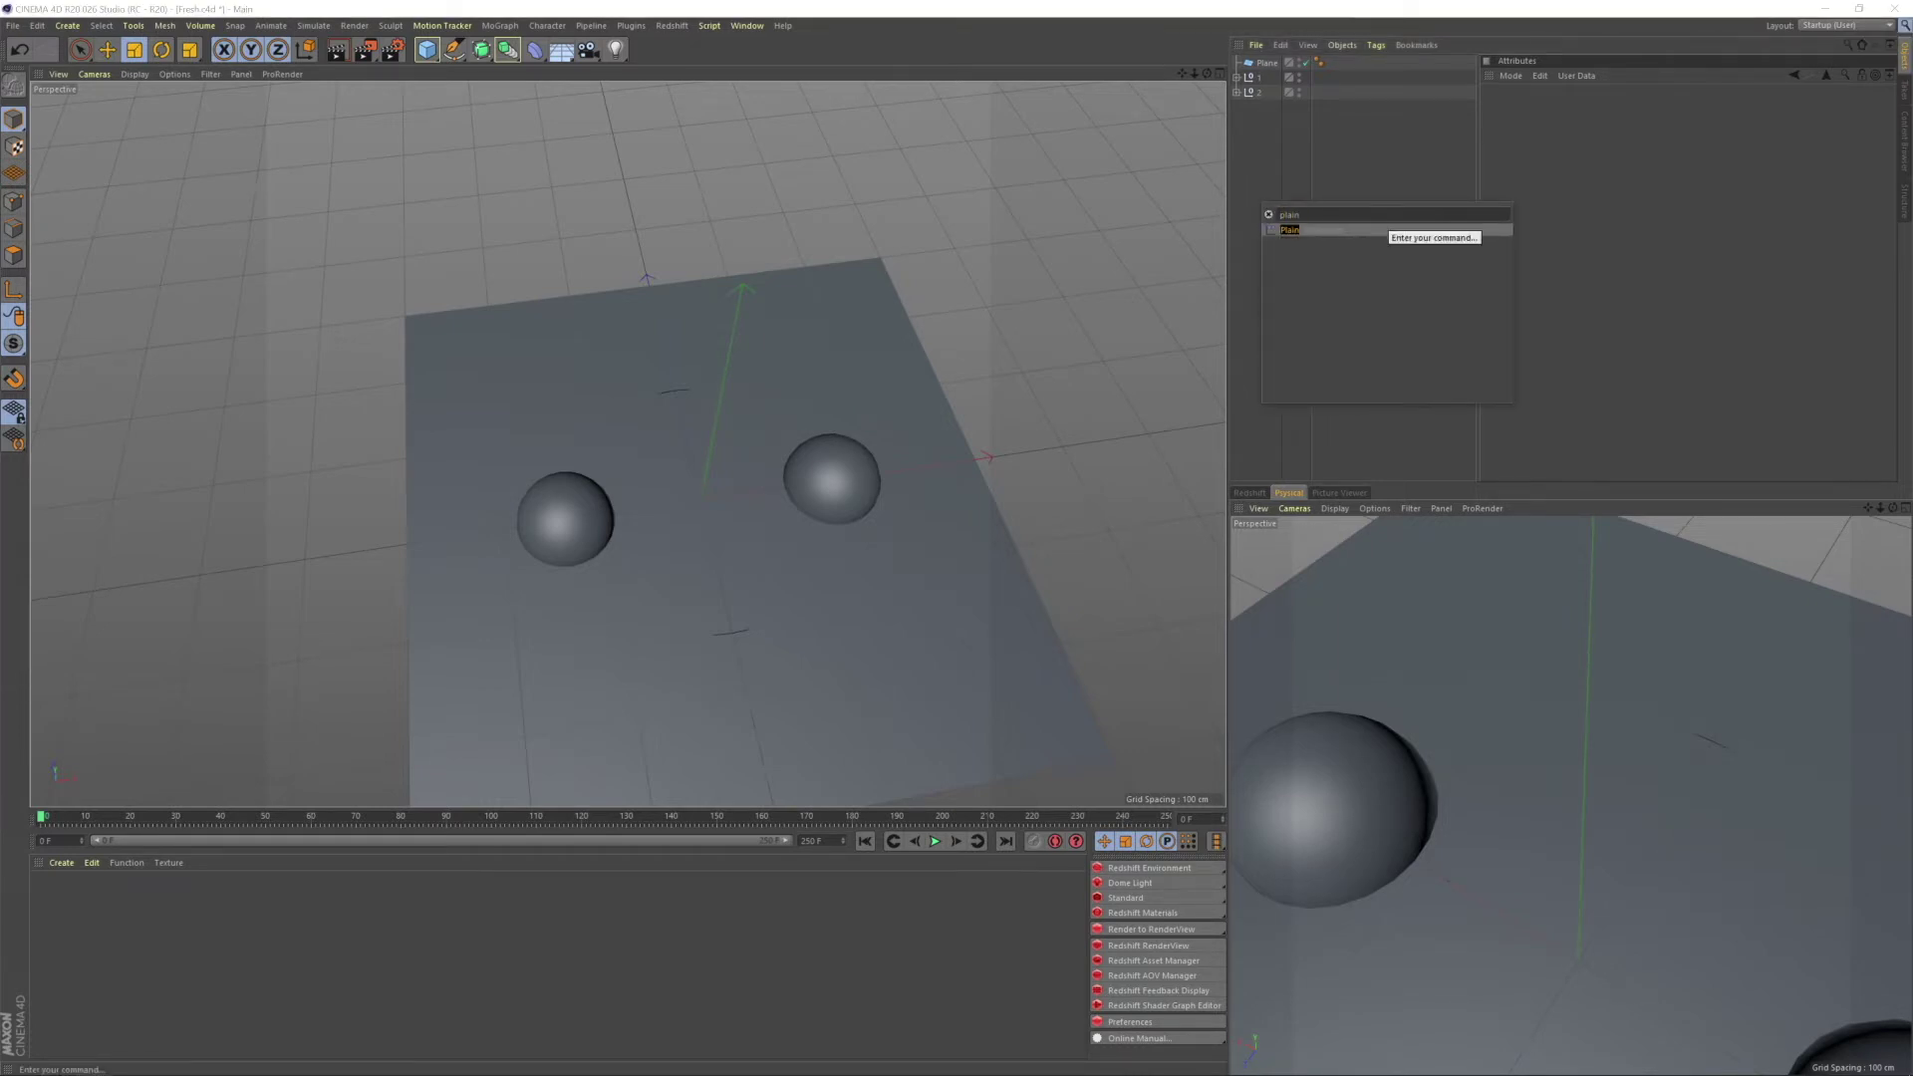
{"action": "left_click", "coordinate": [1290, 231]}
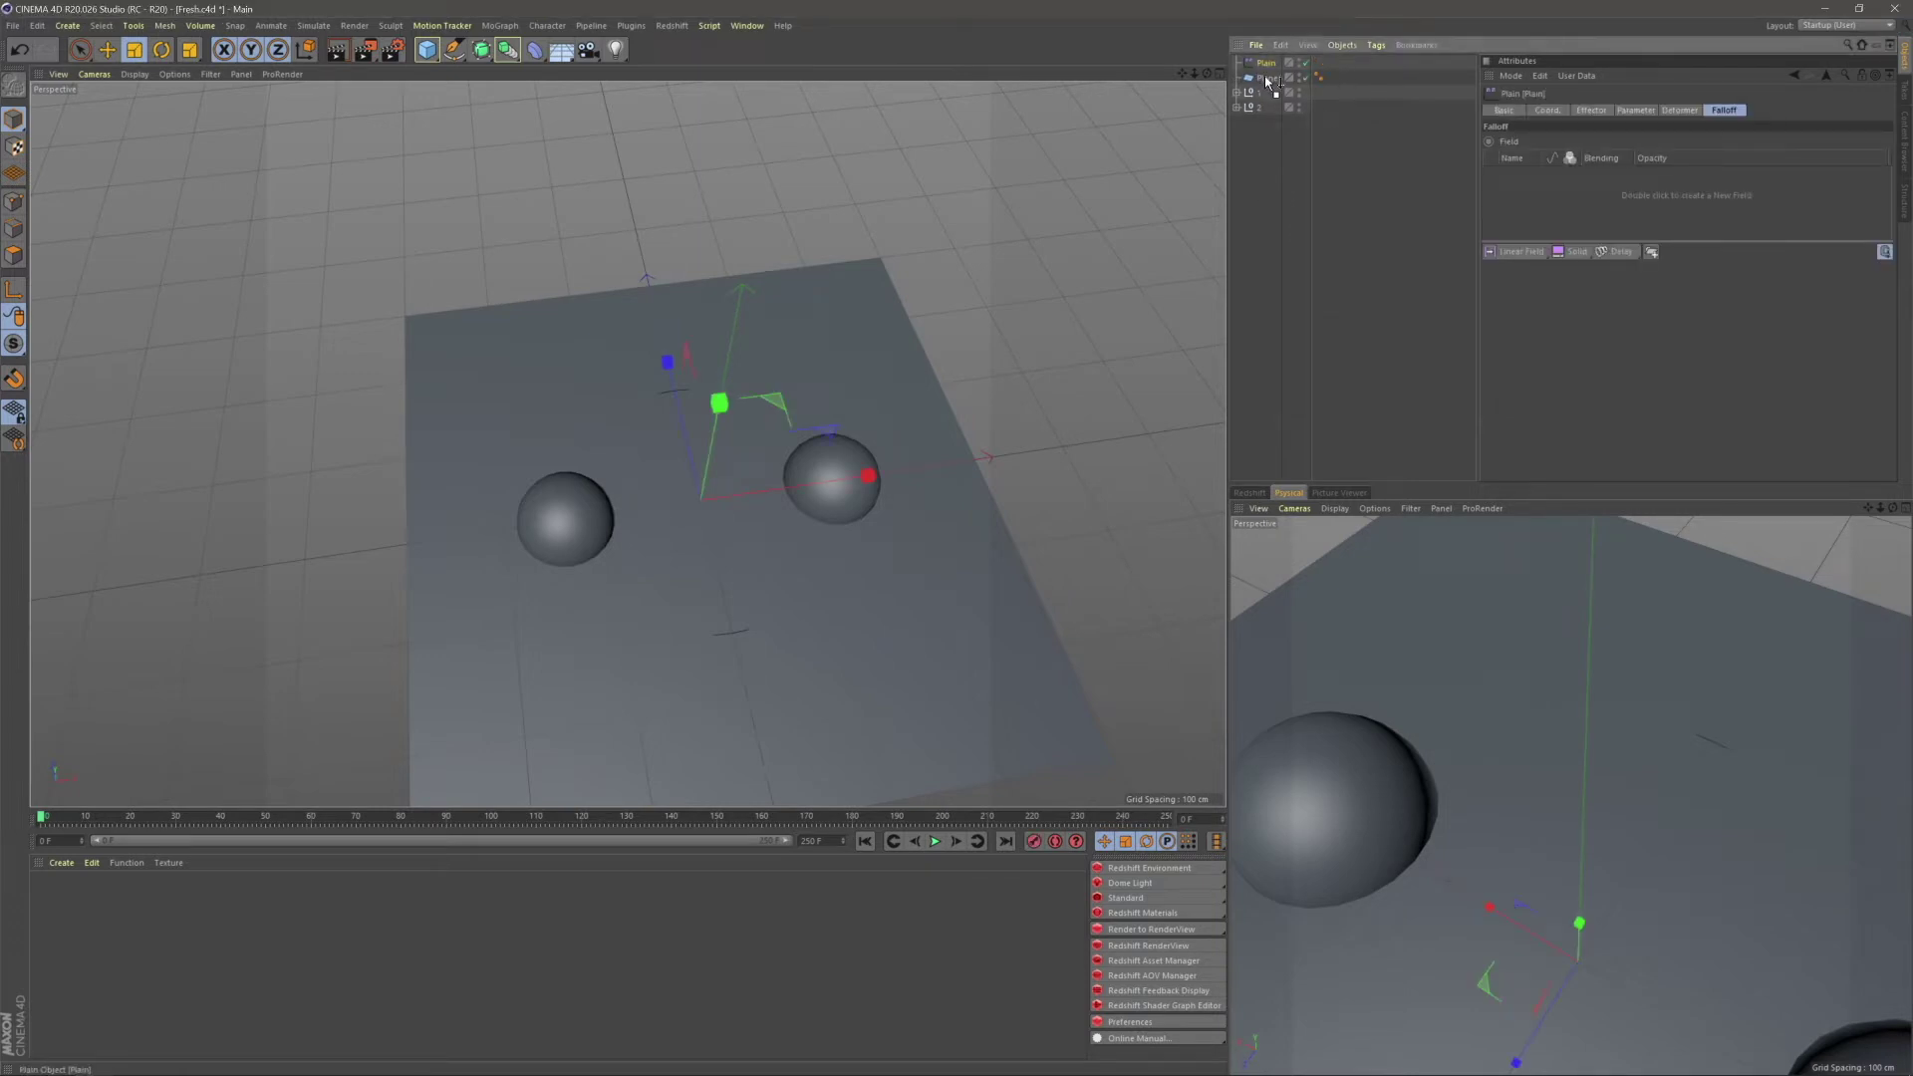
{"action": "left_click_drag", "start_coordinate": [1265, 75], "coordinate": [1263, 76]}
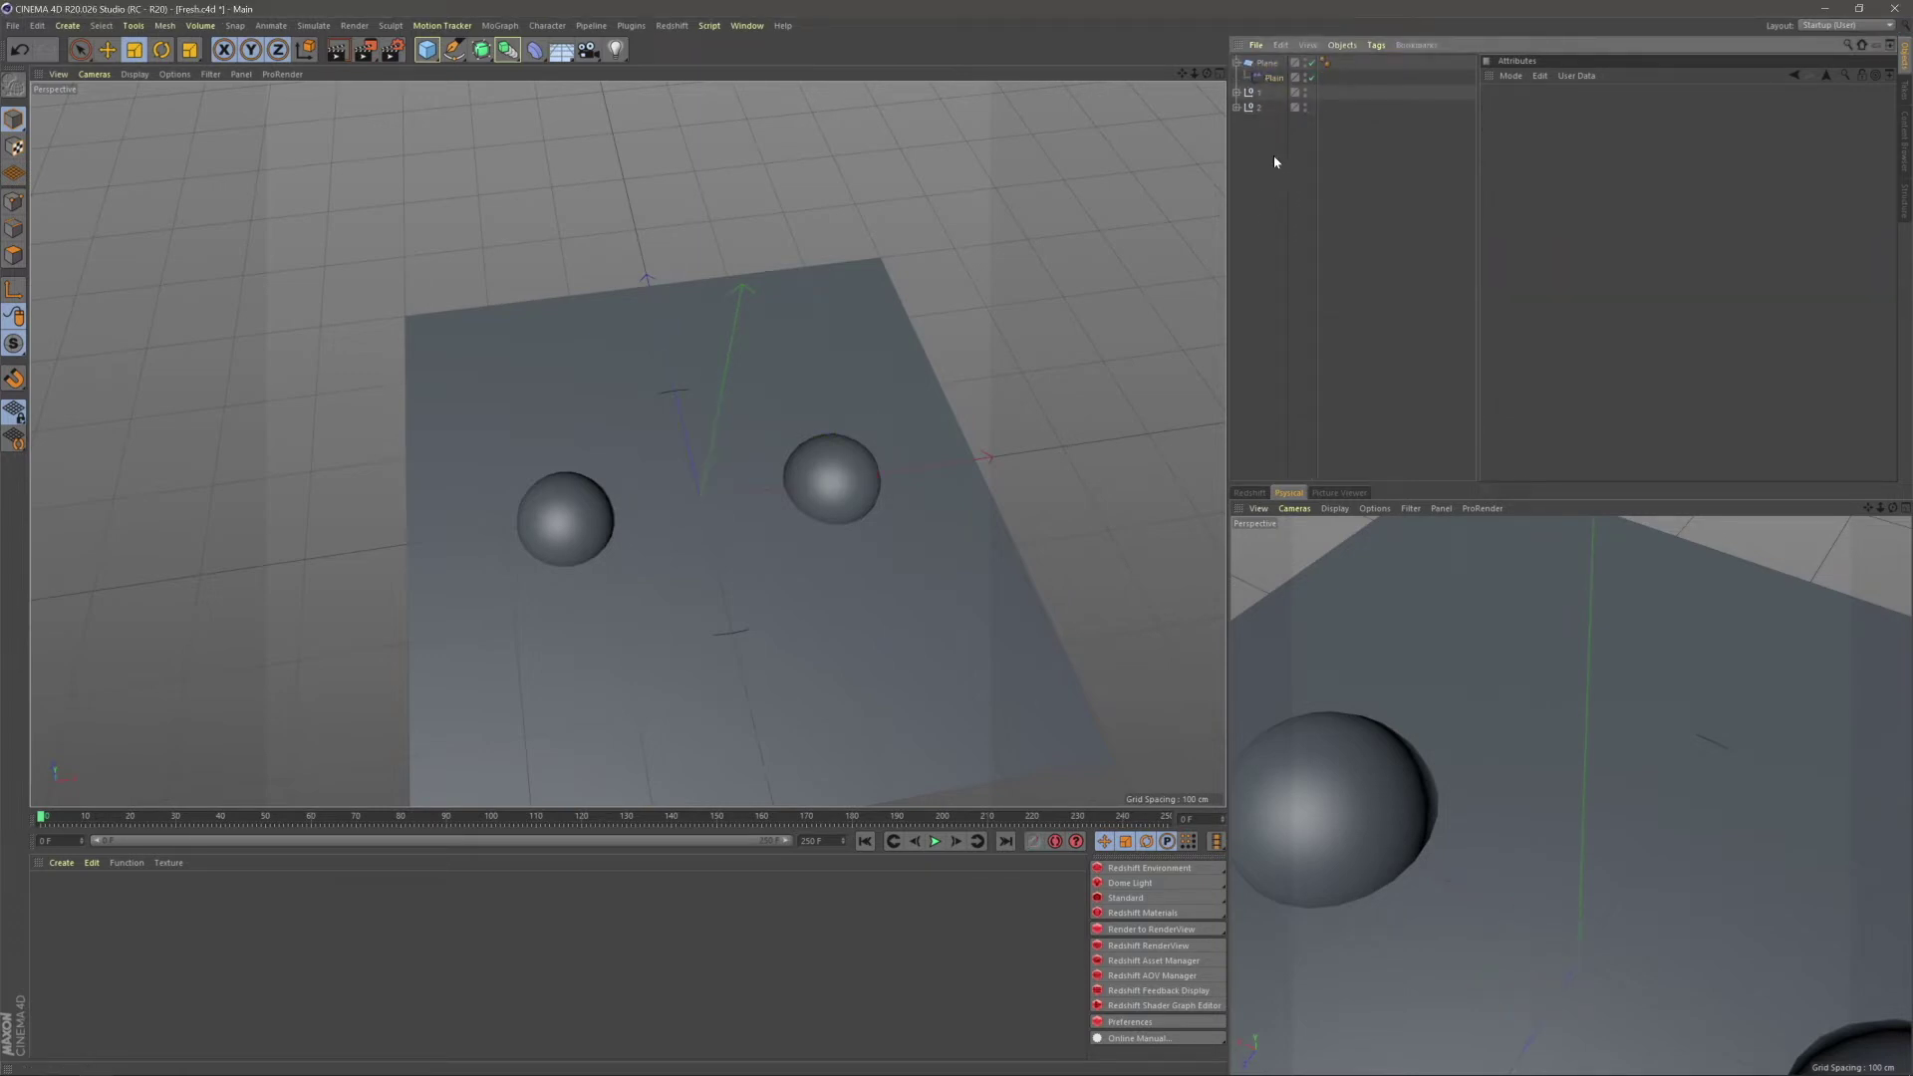
{"action": "left_click", "coordinate": [1259, 79]}
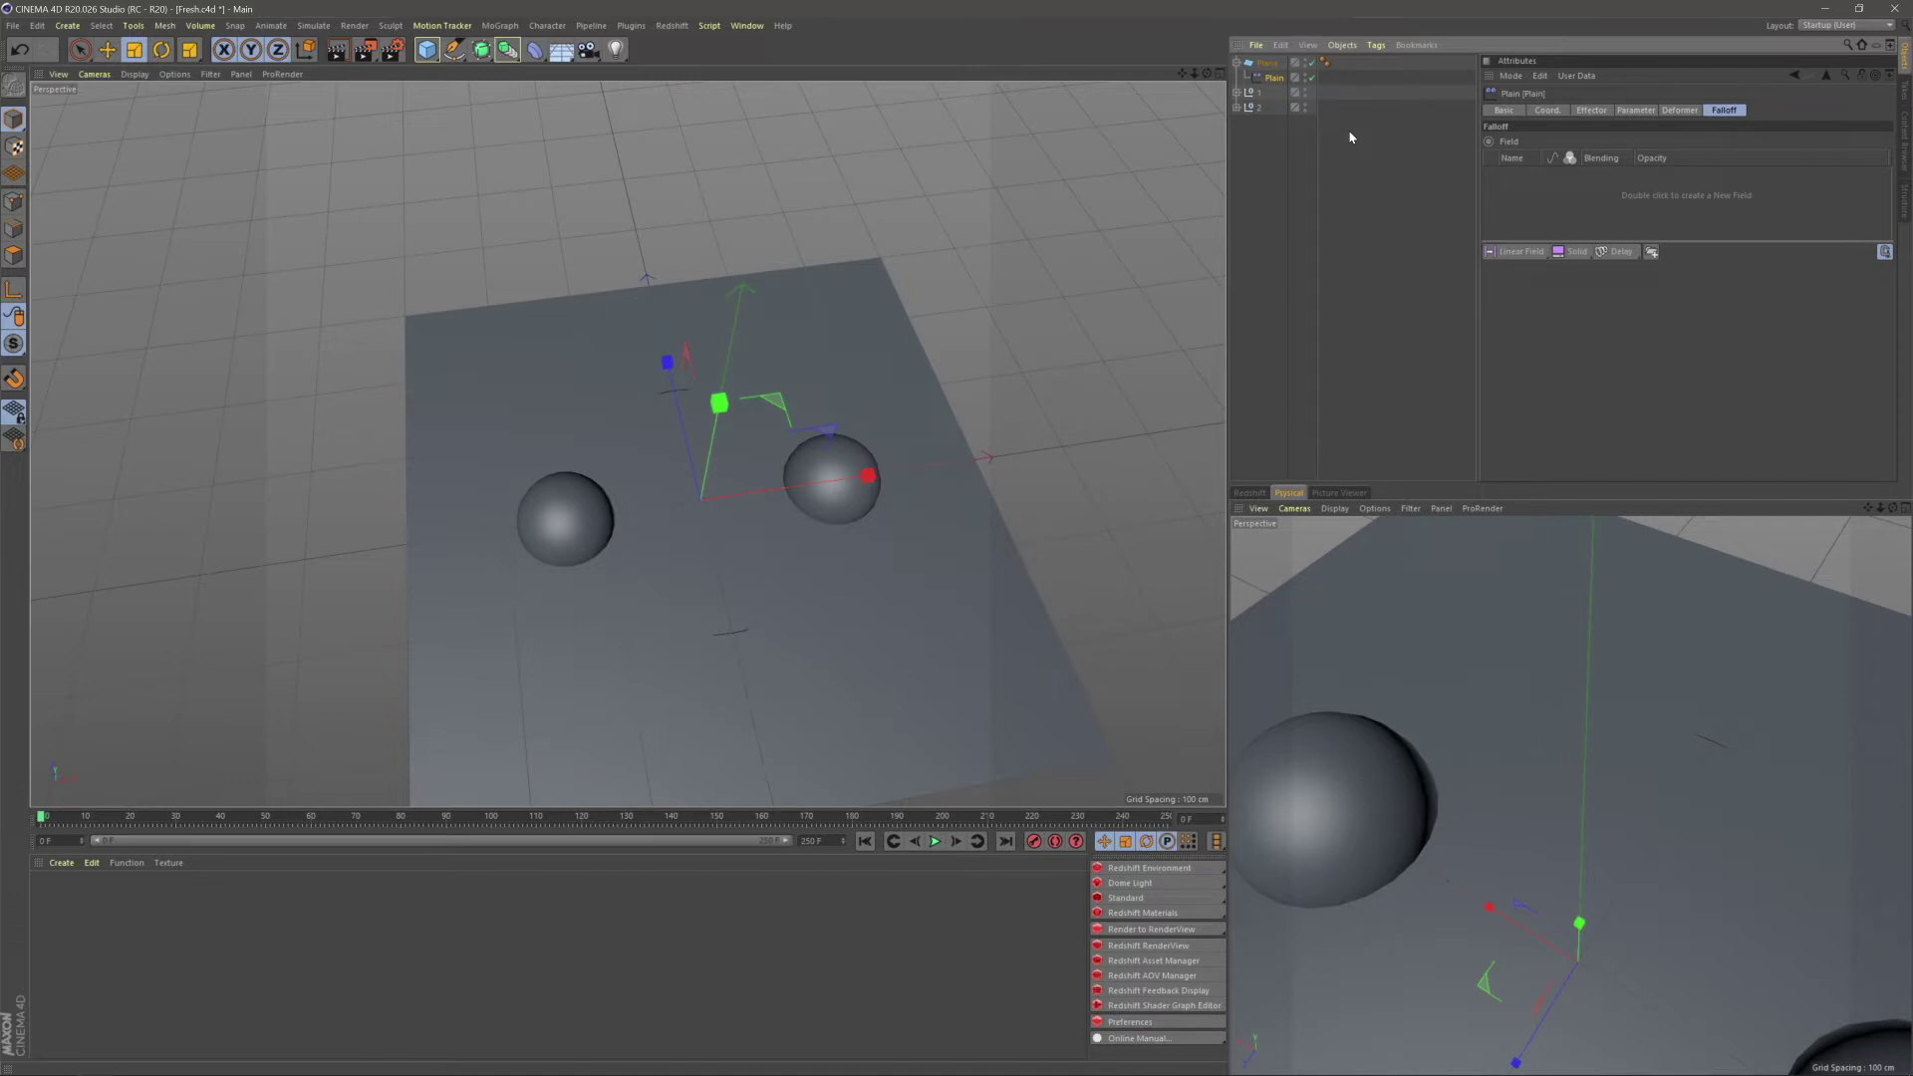
- Set the Plain effector's deformation to Point
{"action": "left_click", "coordinate": [1680, 110]}
{"action": "left_click", "coordinate": [1604, 144]}
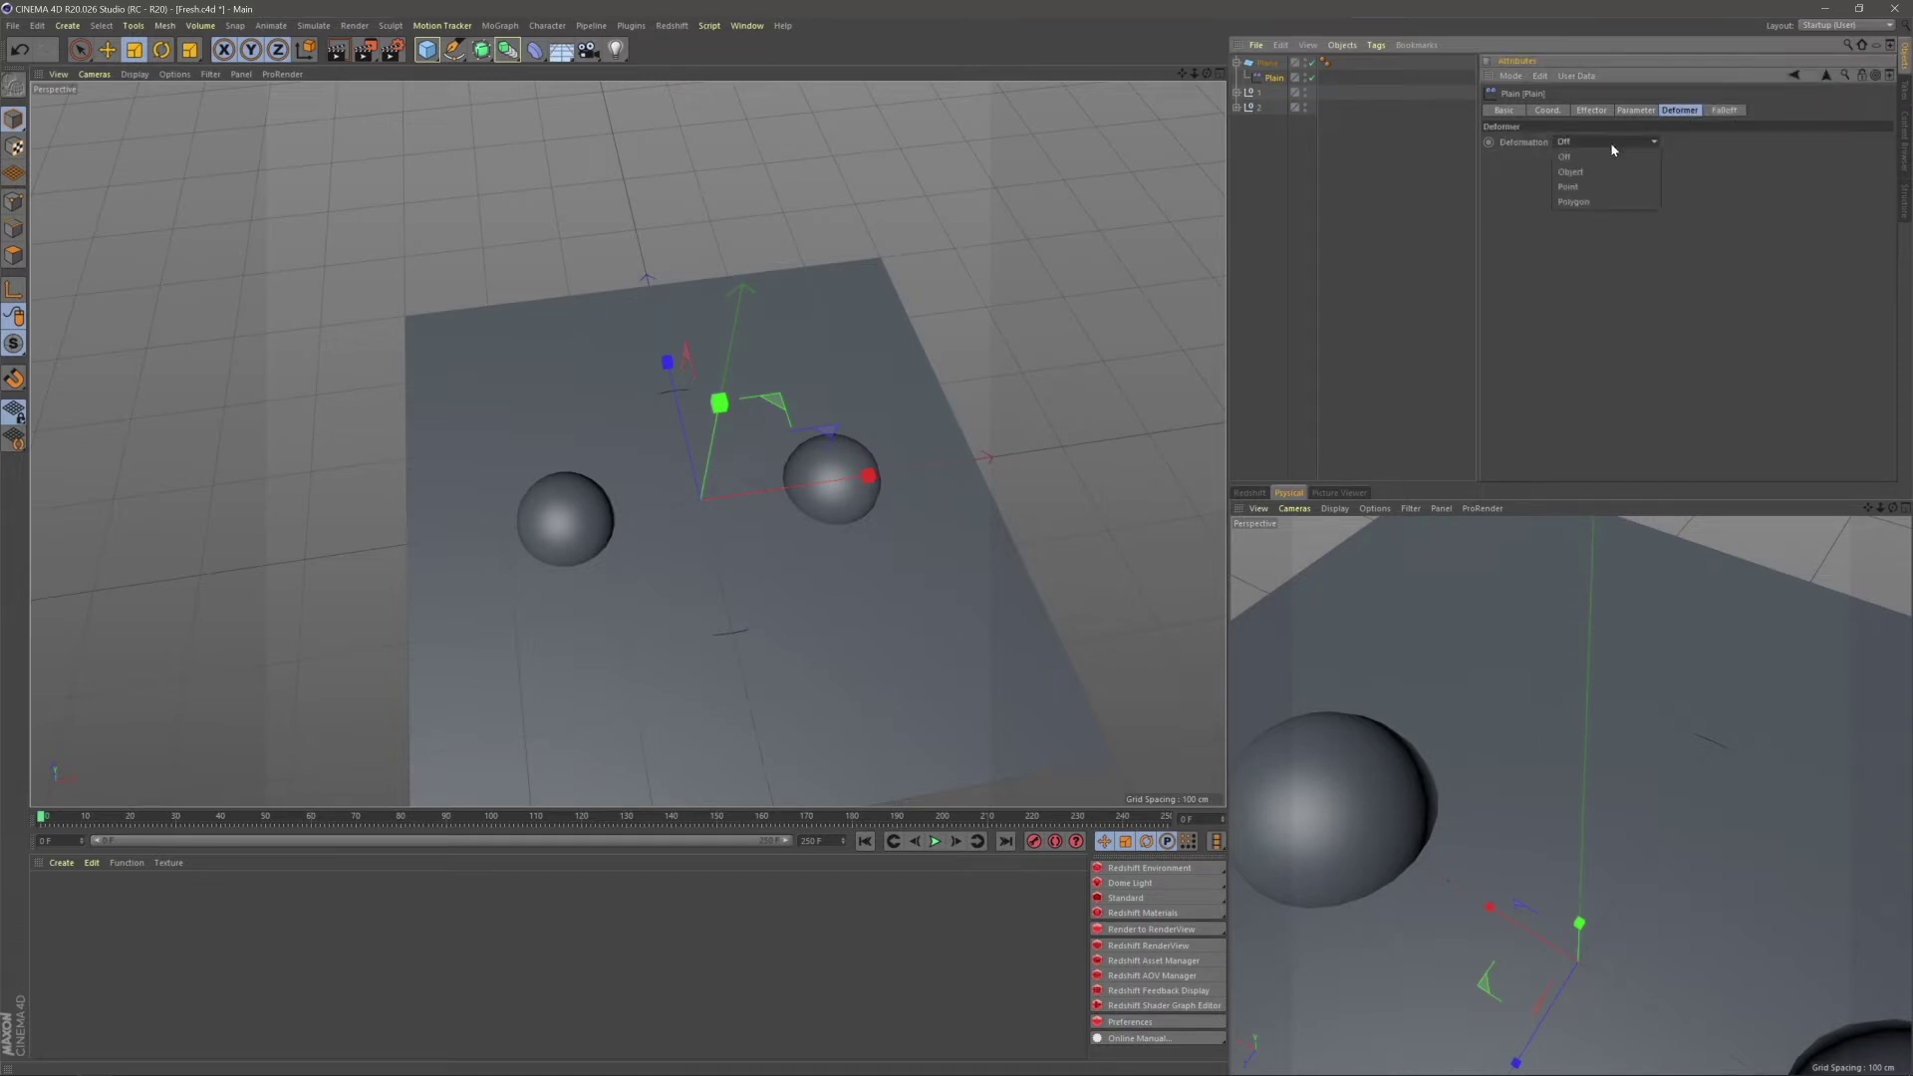
{"action": "left_click", "coordinate": [1587, 188]}
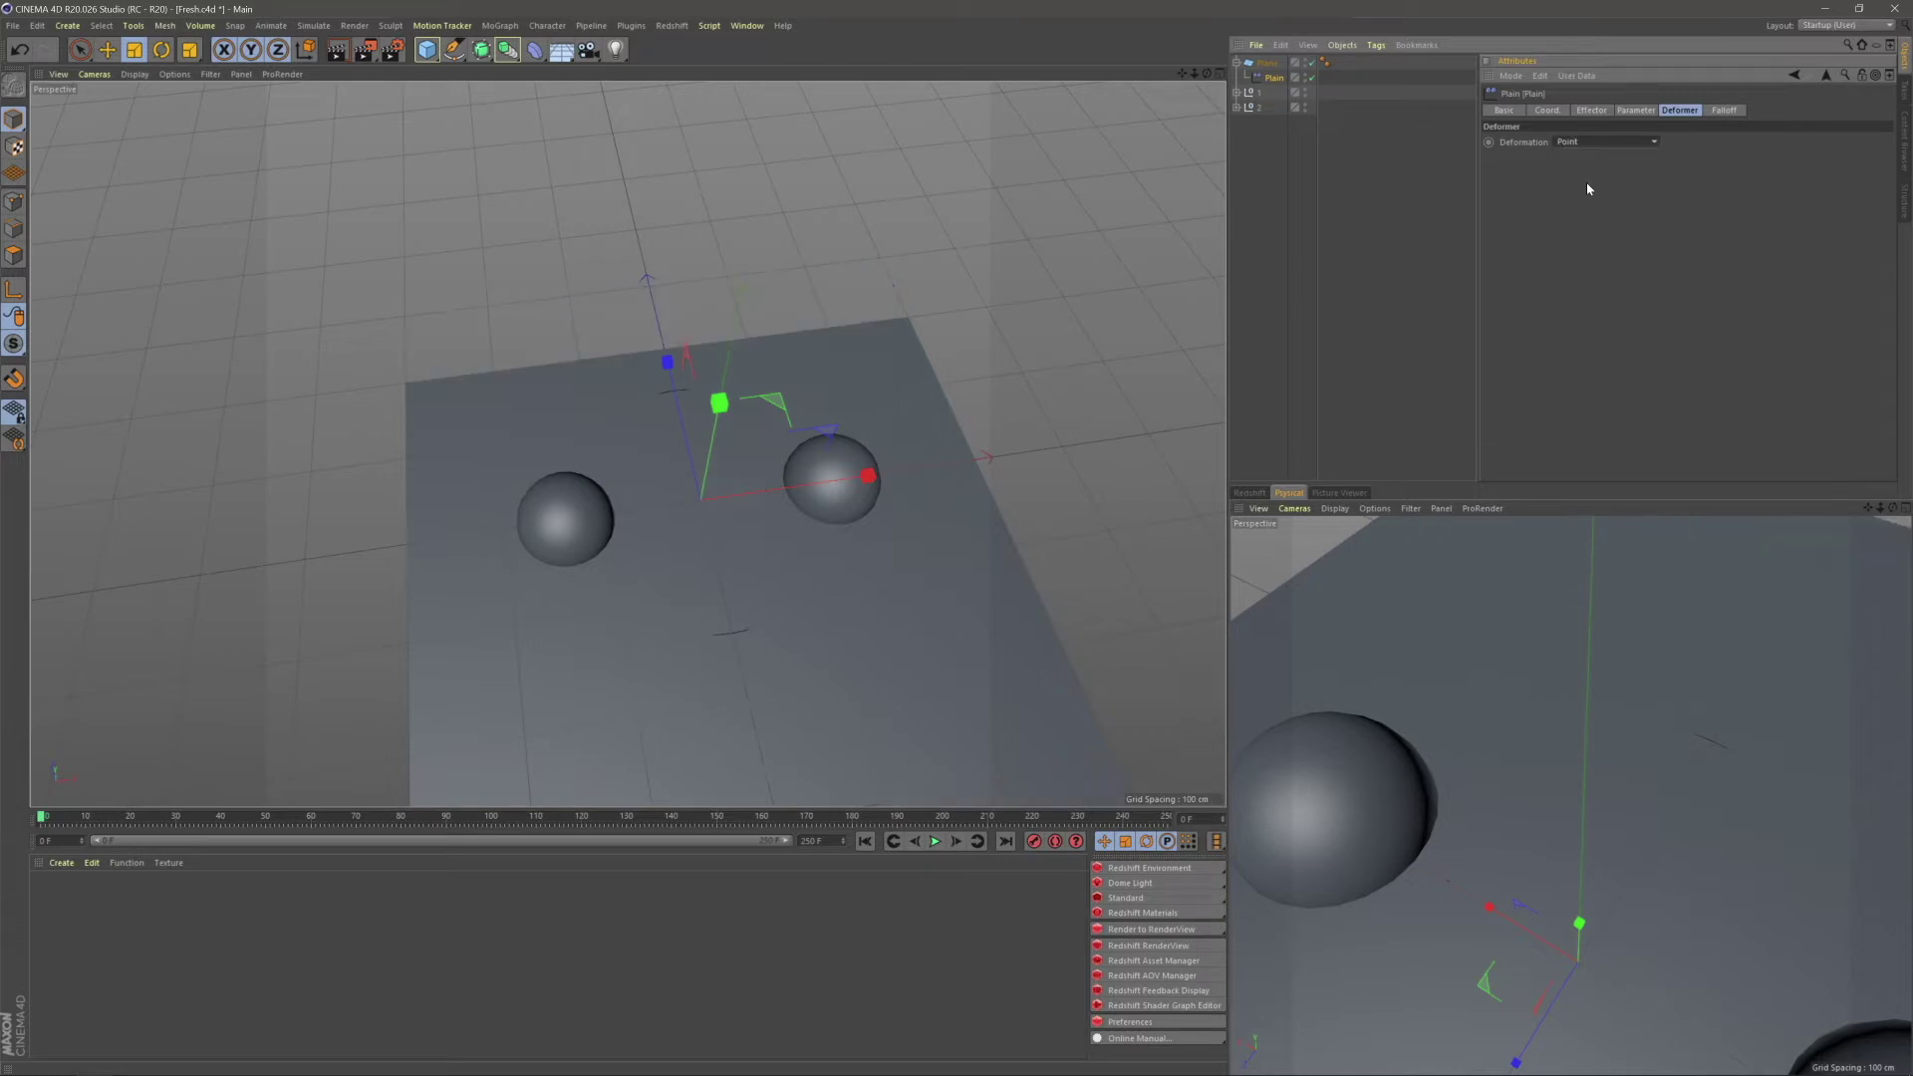
{"action": "left_click", "coordinate": [1321, 166]}
{"action": "middle_click_drag", "start_coordinate": [835, 456], "coordinate": [927, 354], "text": "alt"}
{"action": "left_click_drag", "start_coordinate": [927, 356], "coordinate": [783, 405], "text": "alt"}
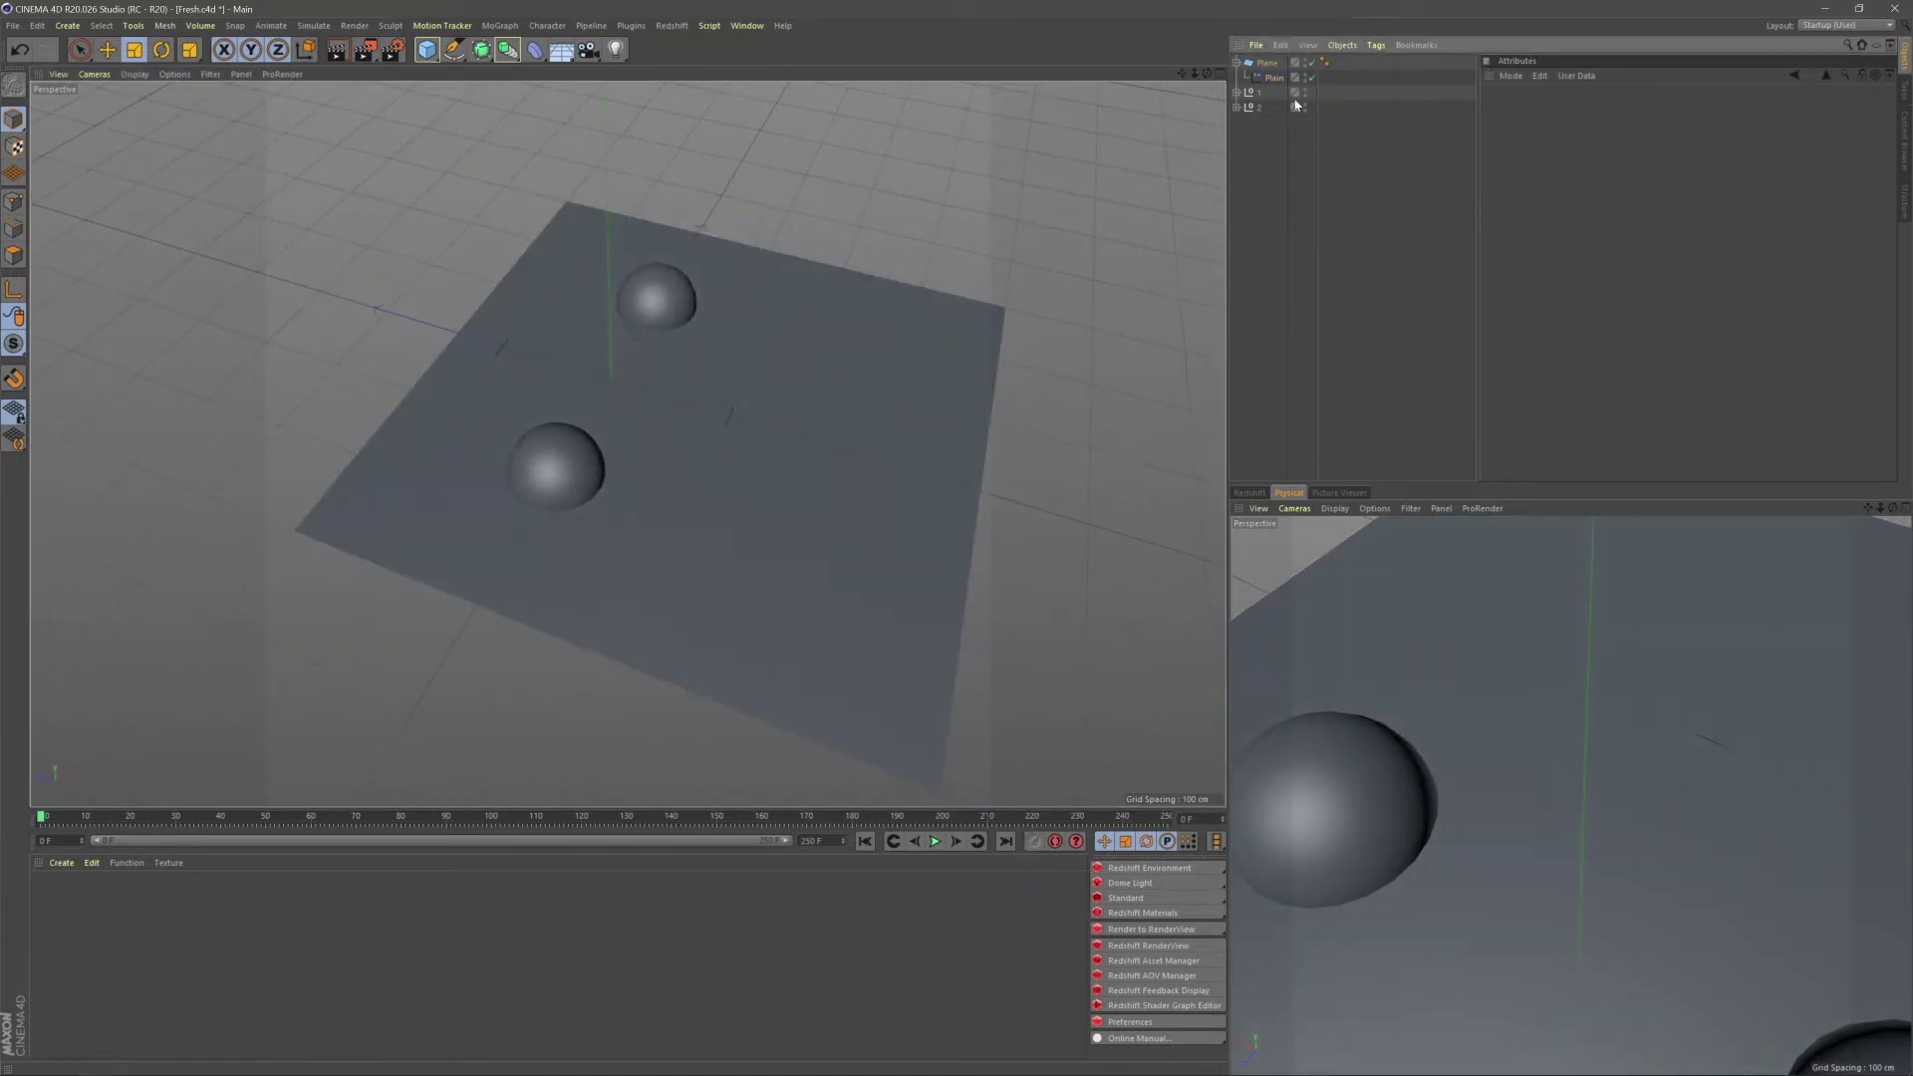
- Give the Plain effector a negative Z position offset so the plane's points are pushed downward
{"action": "left_click", "coordinate": [1267, 62]}
{"action": "left_click", "coordinate": [1272, 77]}
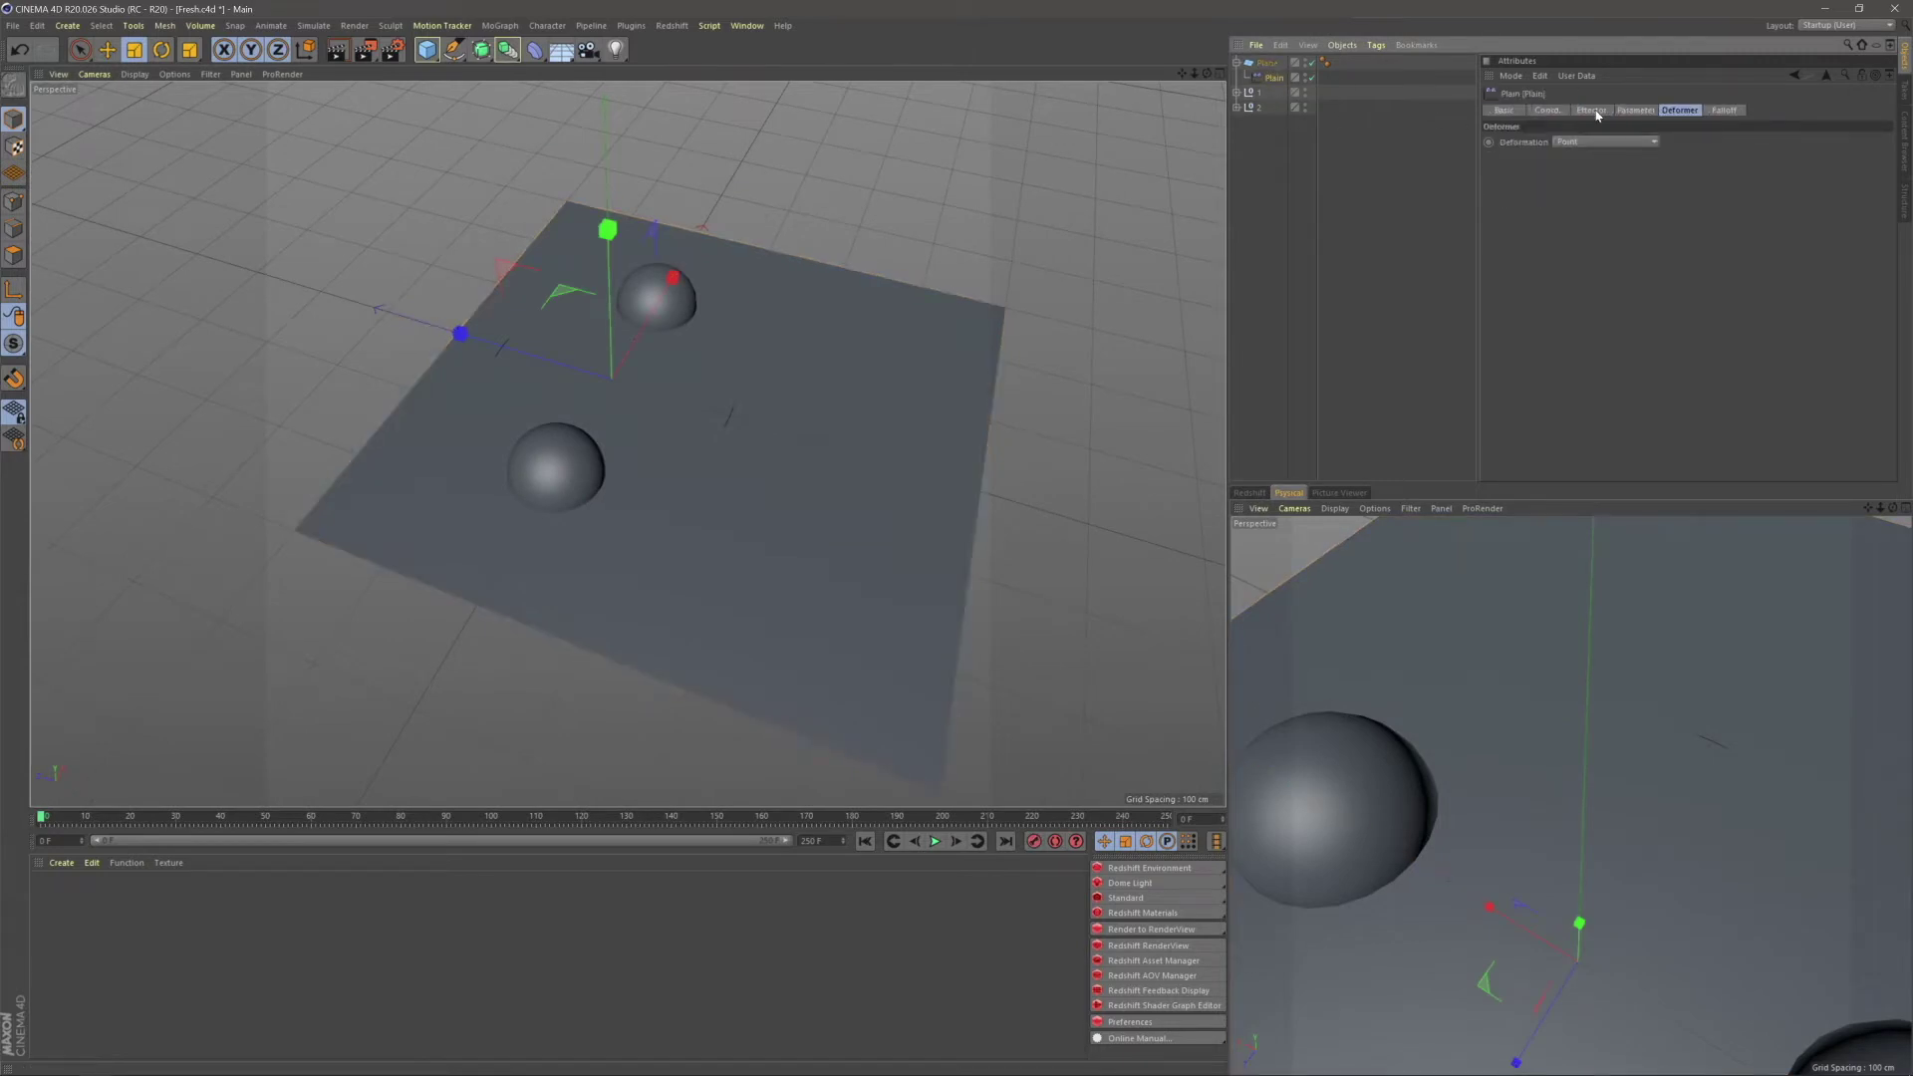
{"action": "left_click", "coordinate": [1637, 110]}
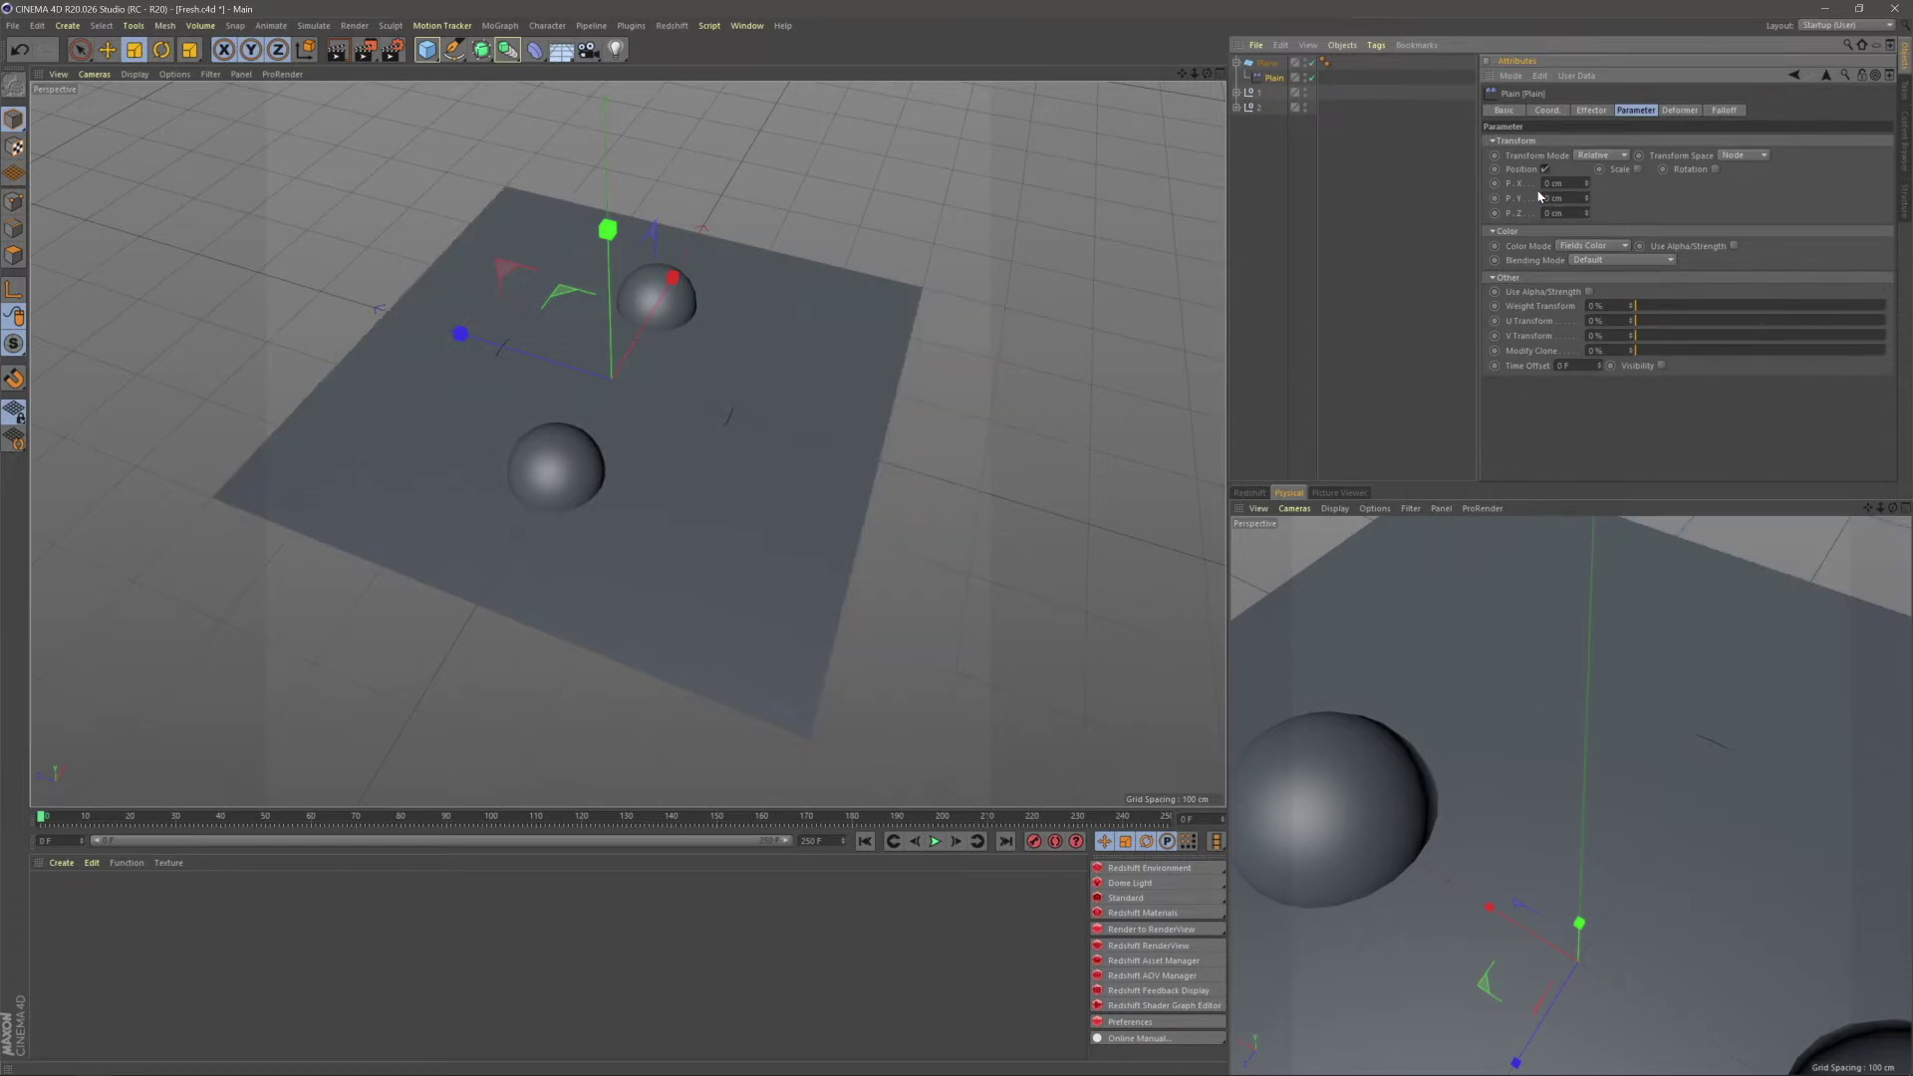
{"action": "left_click_drag", "start_coordinate": [960, 312], "coordinate": [672, 351], "text": "alt"}
{"action": "right_click_drag", "start_coordinate": [672, 351], "coordinate": [700, 342], "text": "alt"}
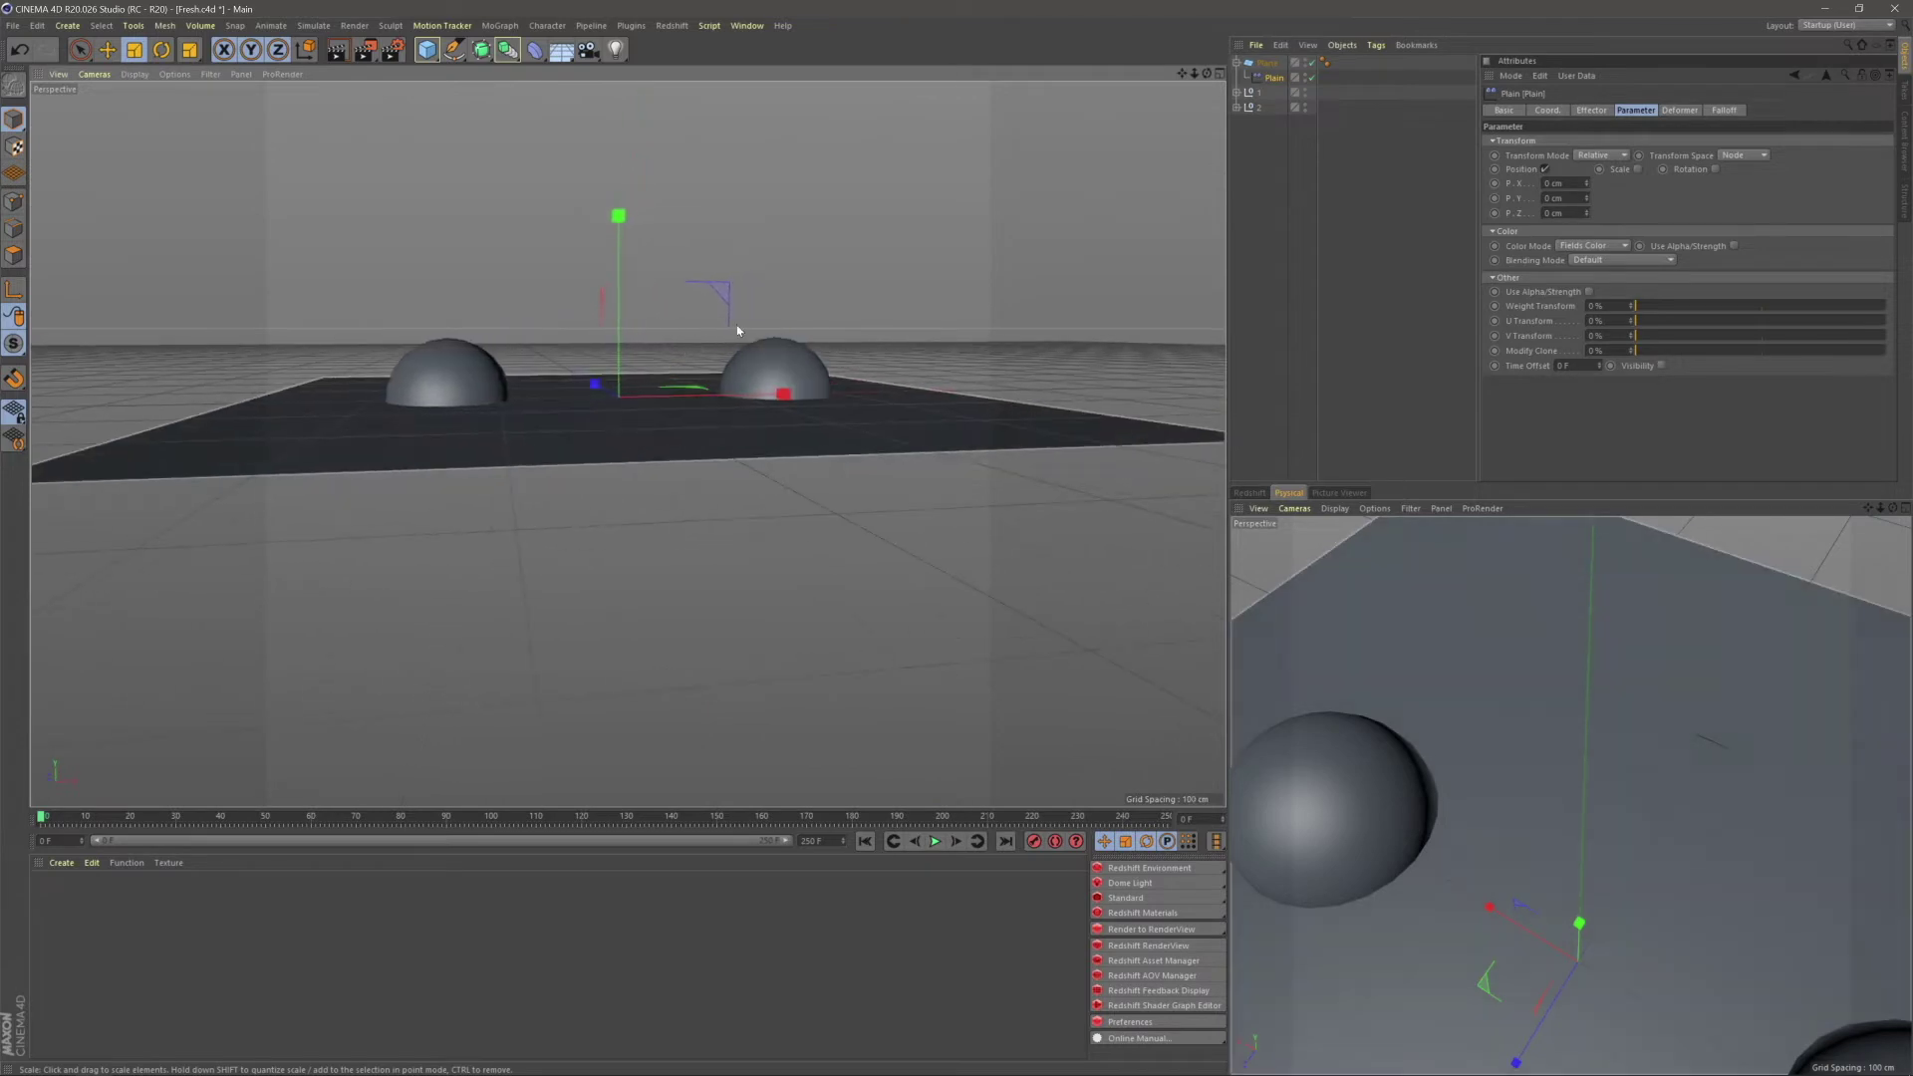
{"action": "left_click_drag", "start_coordinate": [1586, 213], "coordinate": [1585, 237]}
{"action": "left_click_drag", "start_coordinate": [790, 329], "coordinate": [763, 320], "text": "alt"}
{"action": "mouse_move", "coordinate": [1587, 214]}
{"action": "left_mouse_down"}
{"action": "mouse_move", "coordinate": [1587, 237]}
{"action": "mouse_move", "coordinate": [1587, 209]}
{"action": "left_mouse_up"}
{"action": "left_click", "coordinate": [1293, 285]}
{"action": "left_click_drag", "start_coordinate": [661, 392], "coordinate": [767, 447], "text": "alt"}
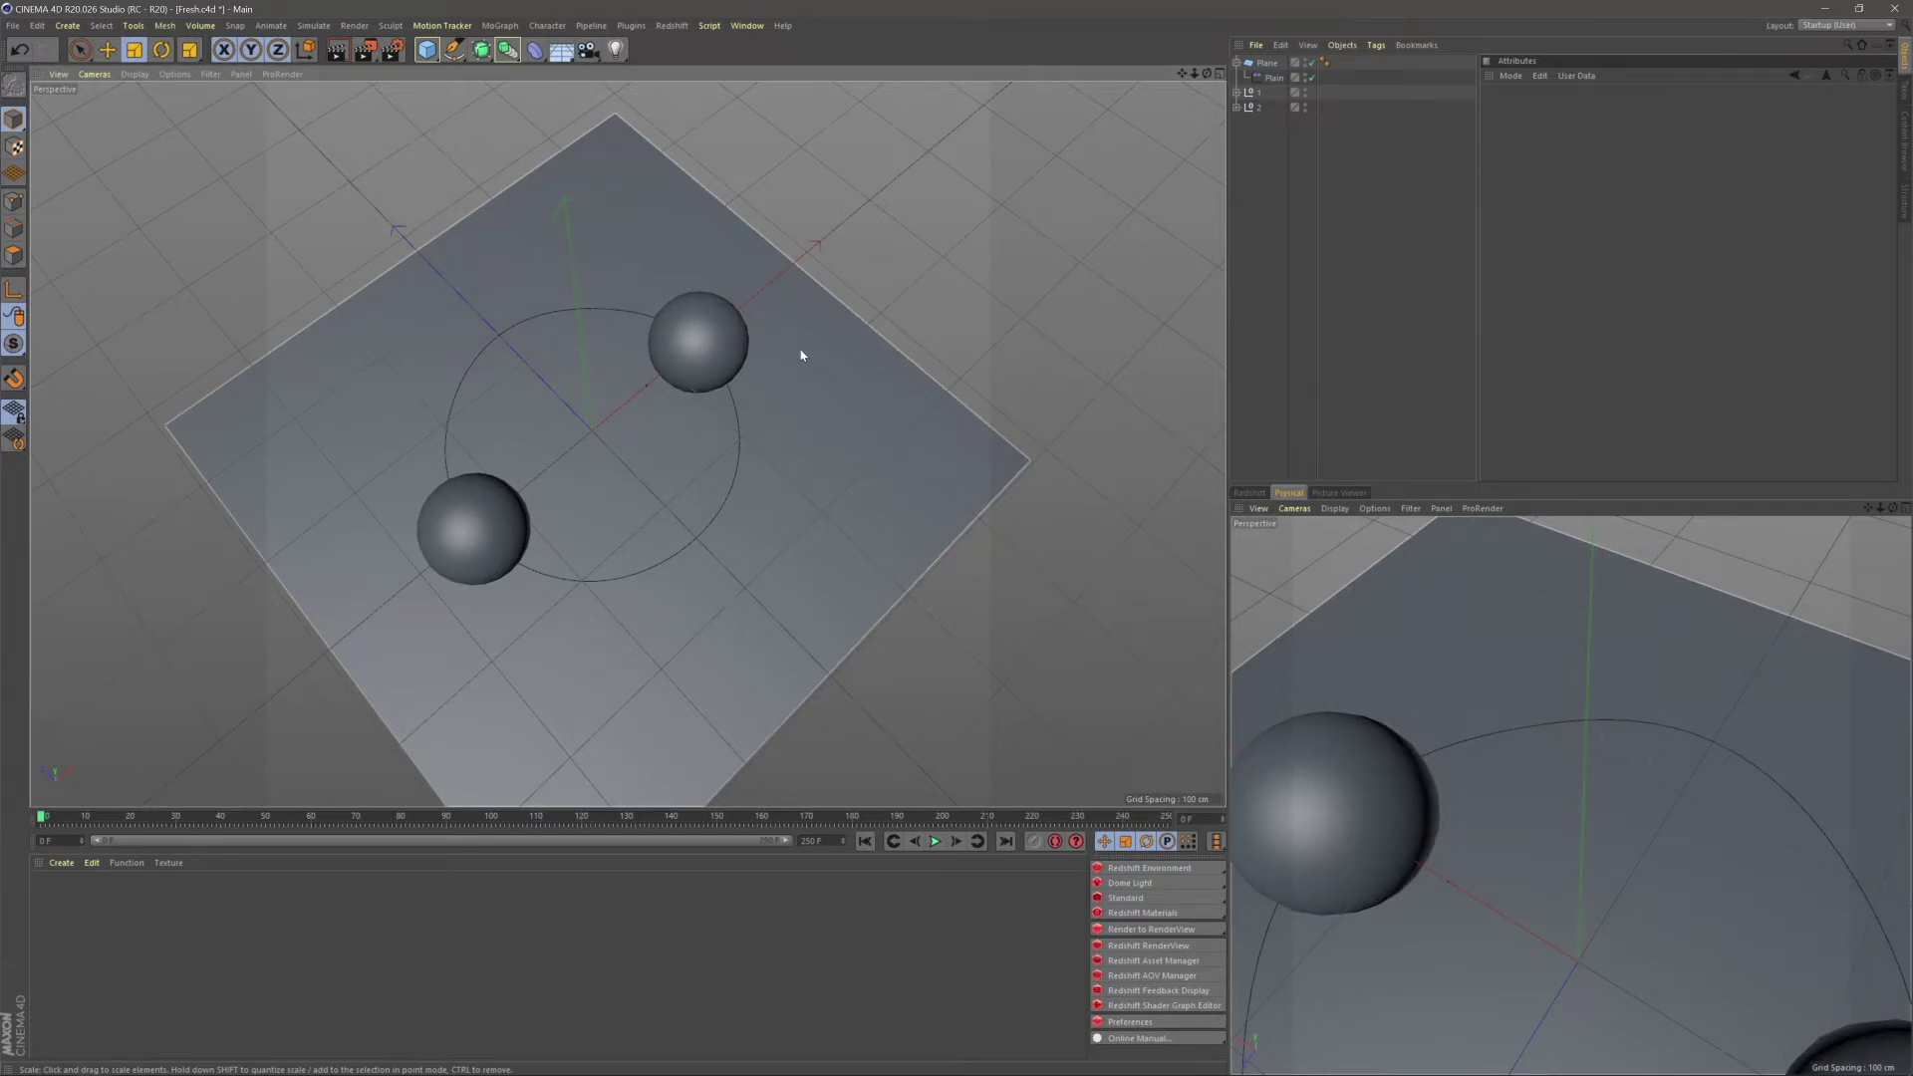
- Add both spheres as field layers in the Plain effector's falloff
{"action": "left_click", "coordinate": [1274, 77]}
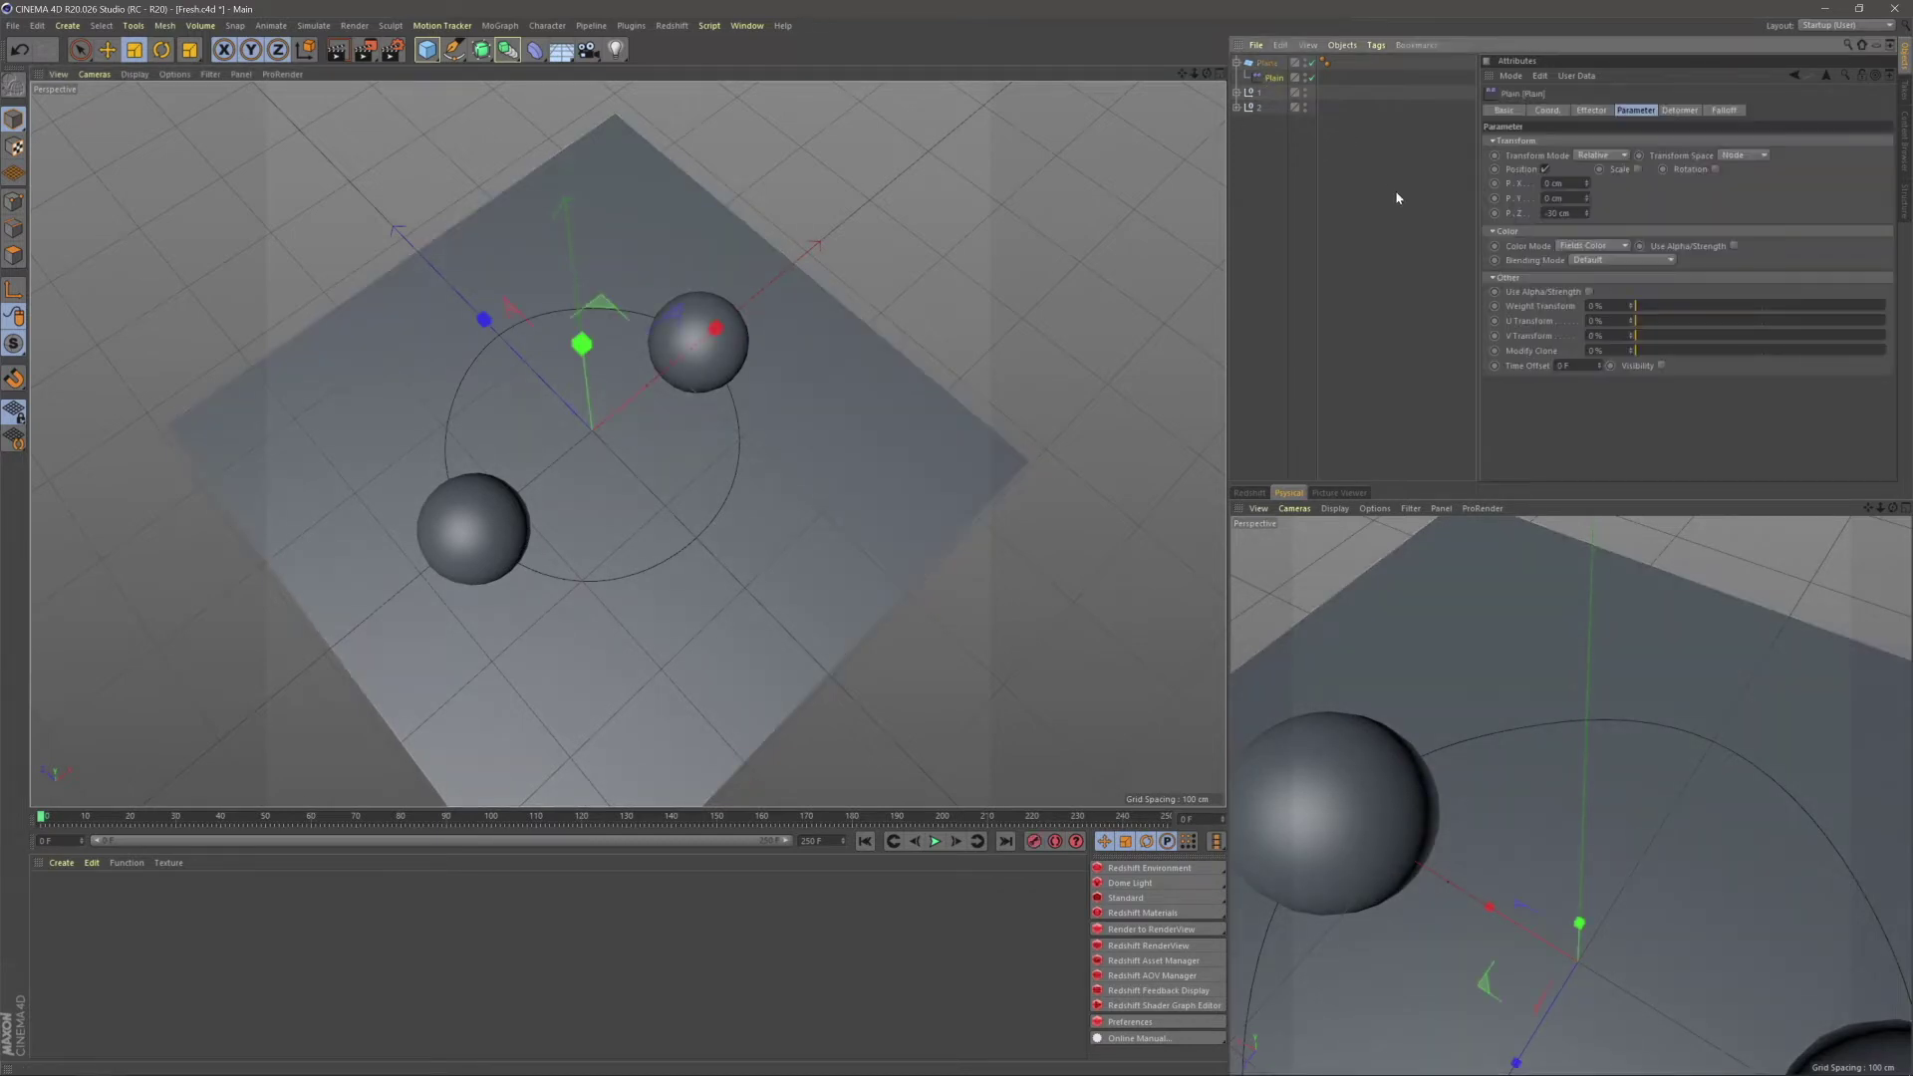
{"action": "left_click", "coordinate": [1724, 111]}
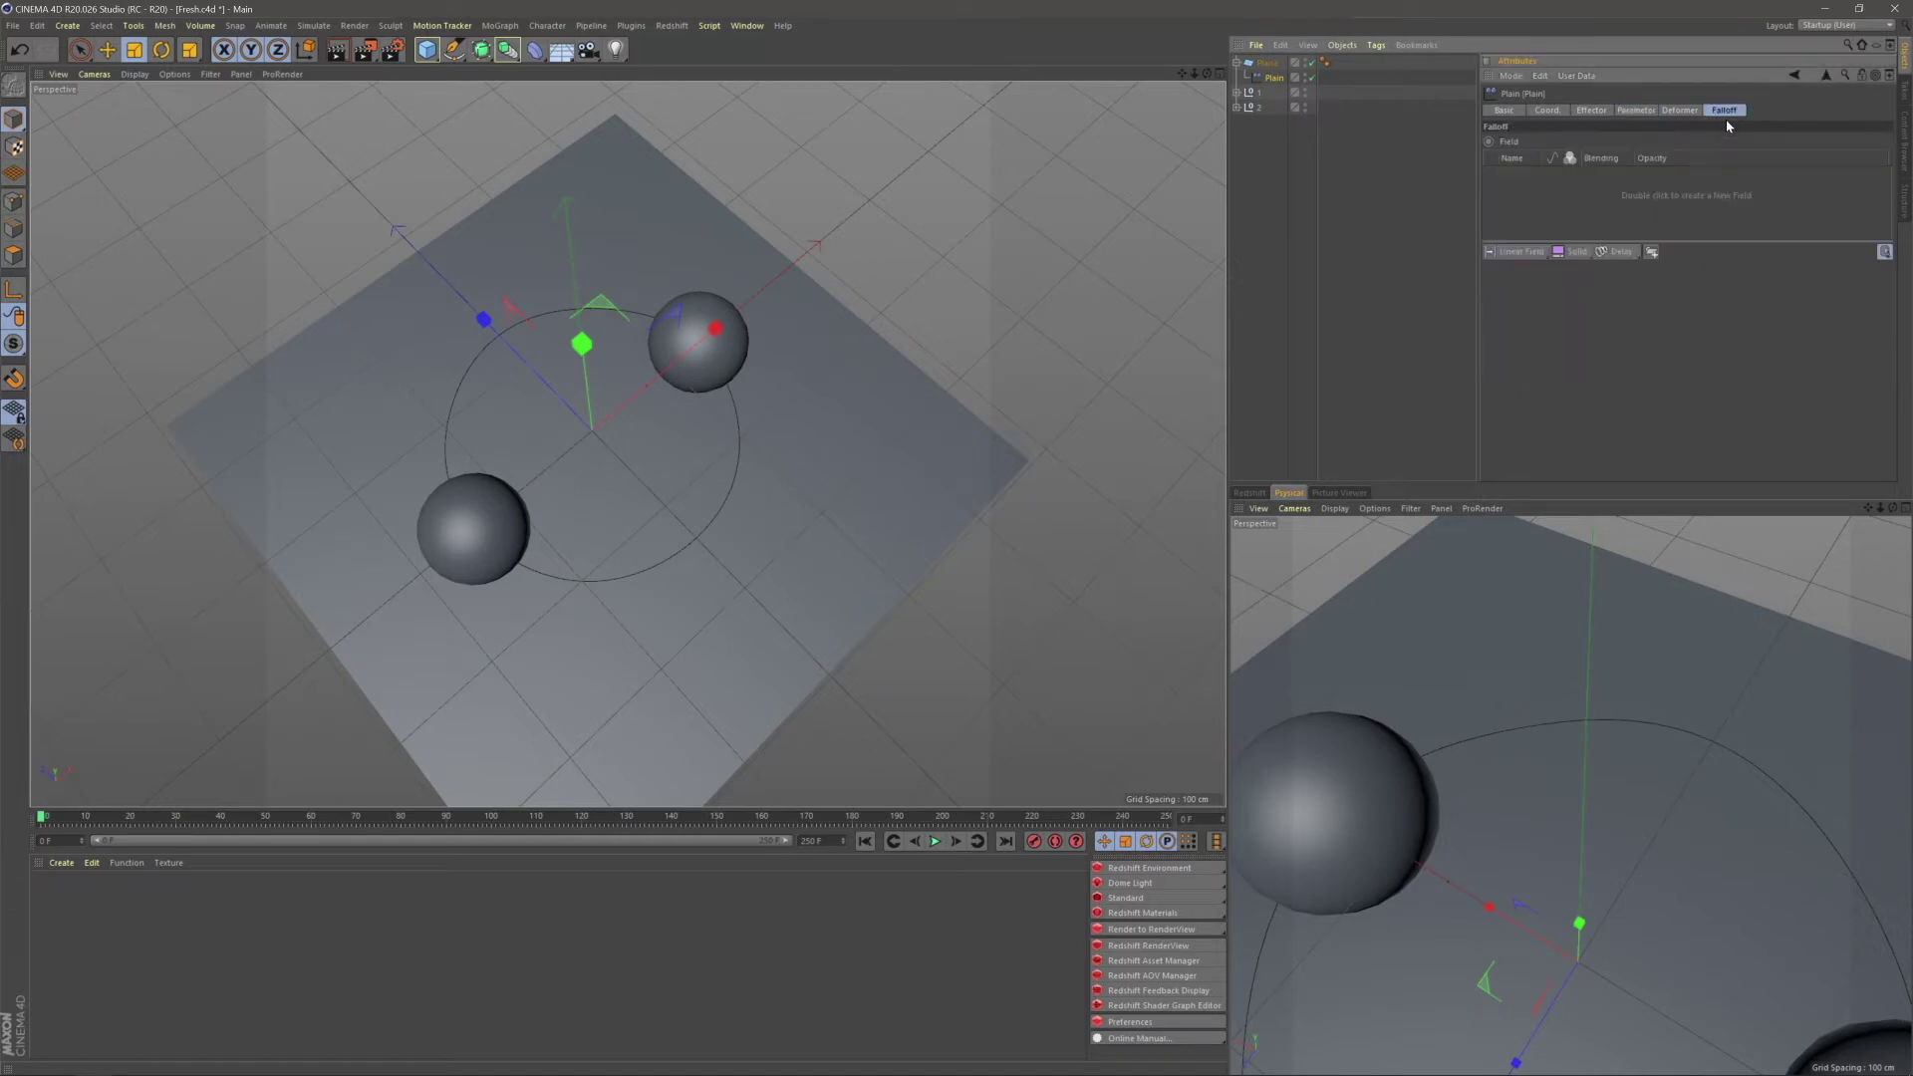
{"action": "left_click", "coordinate": [1237, 107]}
{"action": "left_click", "coordinate": [1237, 93]}
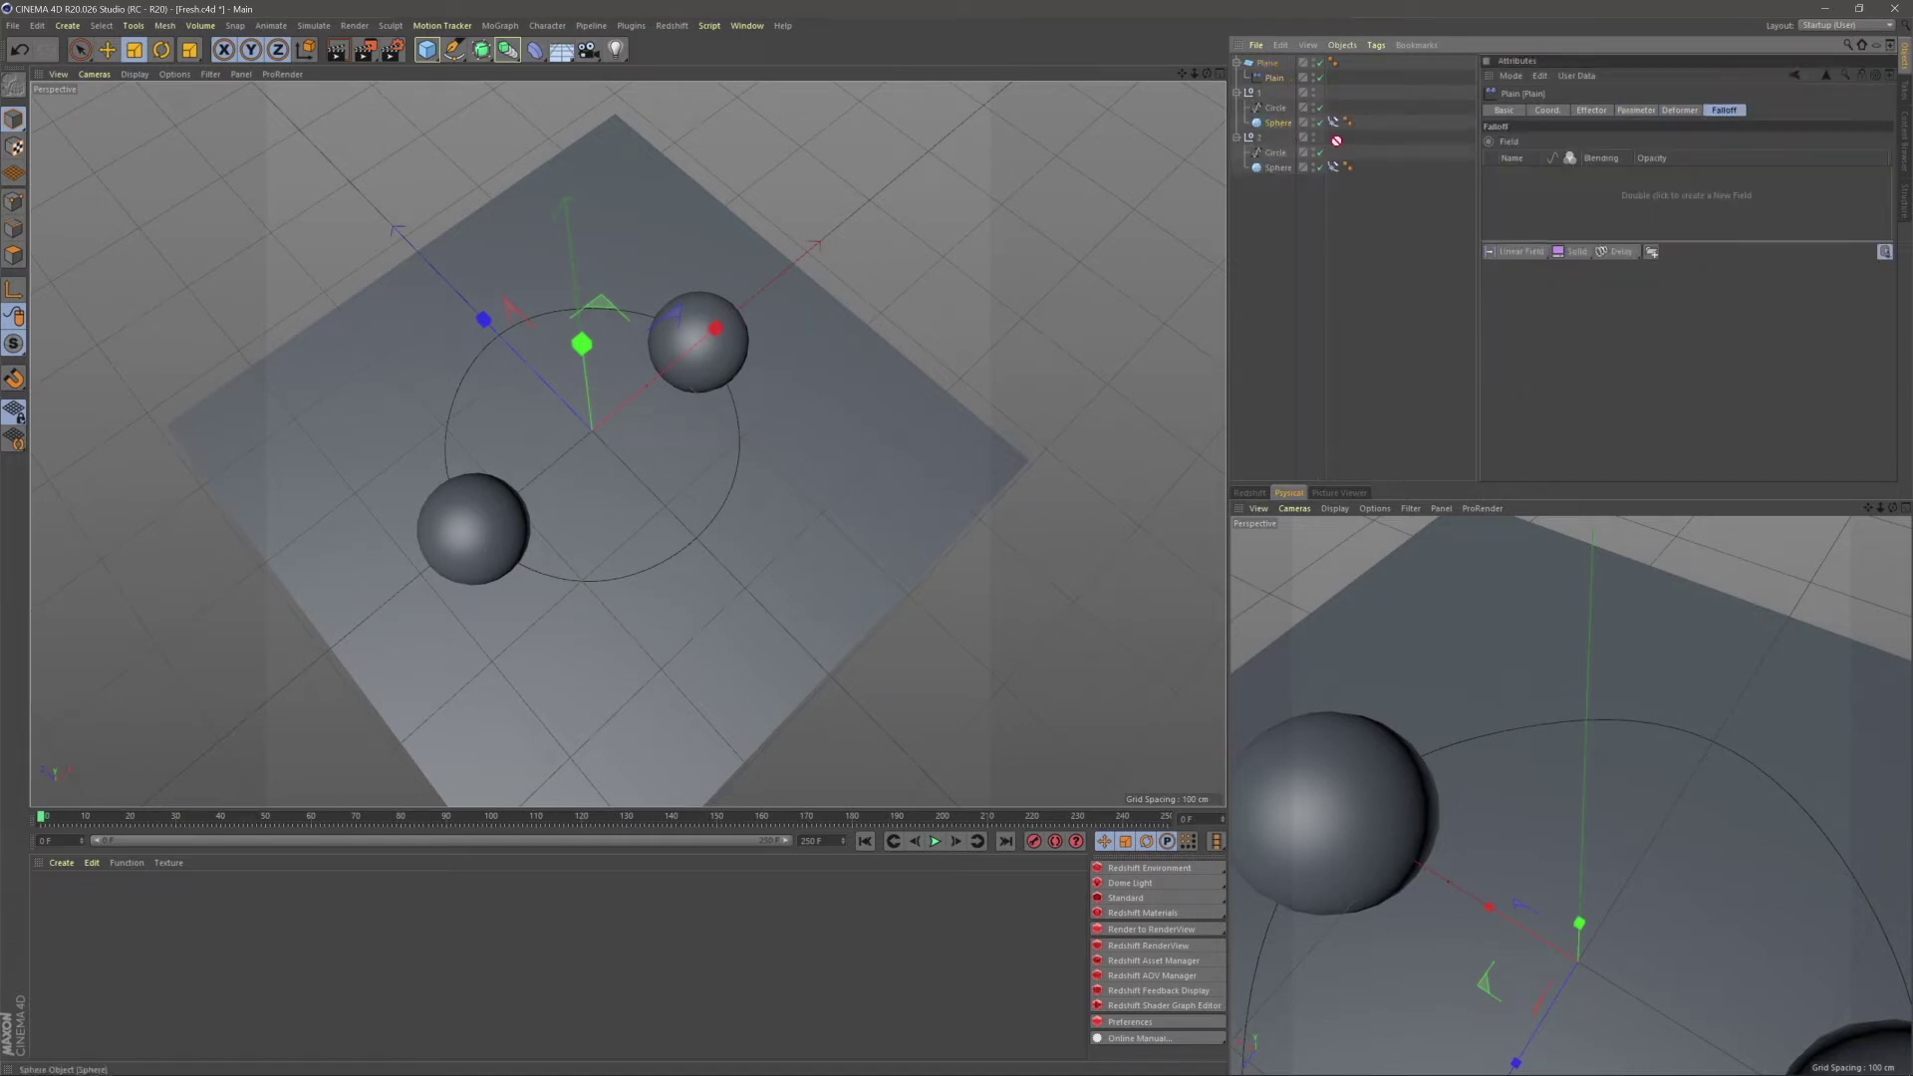
{"action": "left_click_drag", "start_coordinate": [1295, 131], "coordinate": [1537, 194]}
{"action": "left_click_drag", "start_coordinate": [1275, 167], "coordinate": [1539, 199]}
{"action": "left_click", "coordinate": [1412, 243]}
{"action": "middle_click_drag", "start_coordinate": [761, 360], "coordinate": [738, 409], "text": "alt"}
{"action": "right_click_drag", "start_coordinate": [674, 406], "coordinate": [697, 286], "text": "alt"}
{"action": "left_click_drag", "start_coordinate": [773, 397], "coordinate": [538, 279], "text": "alt"}
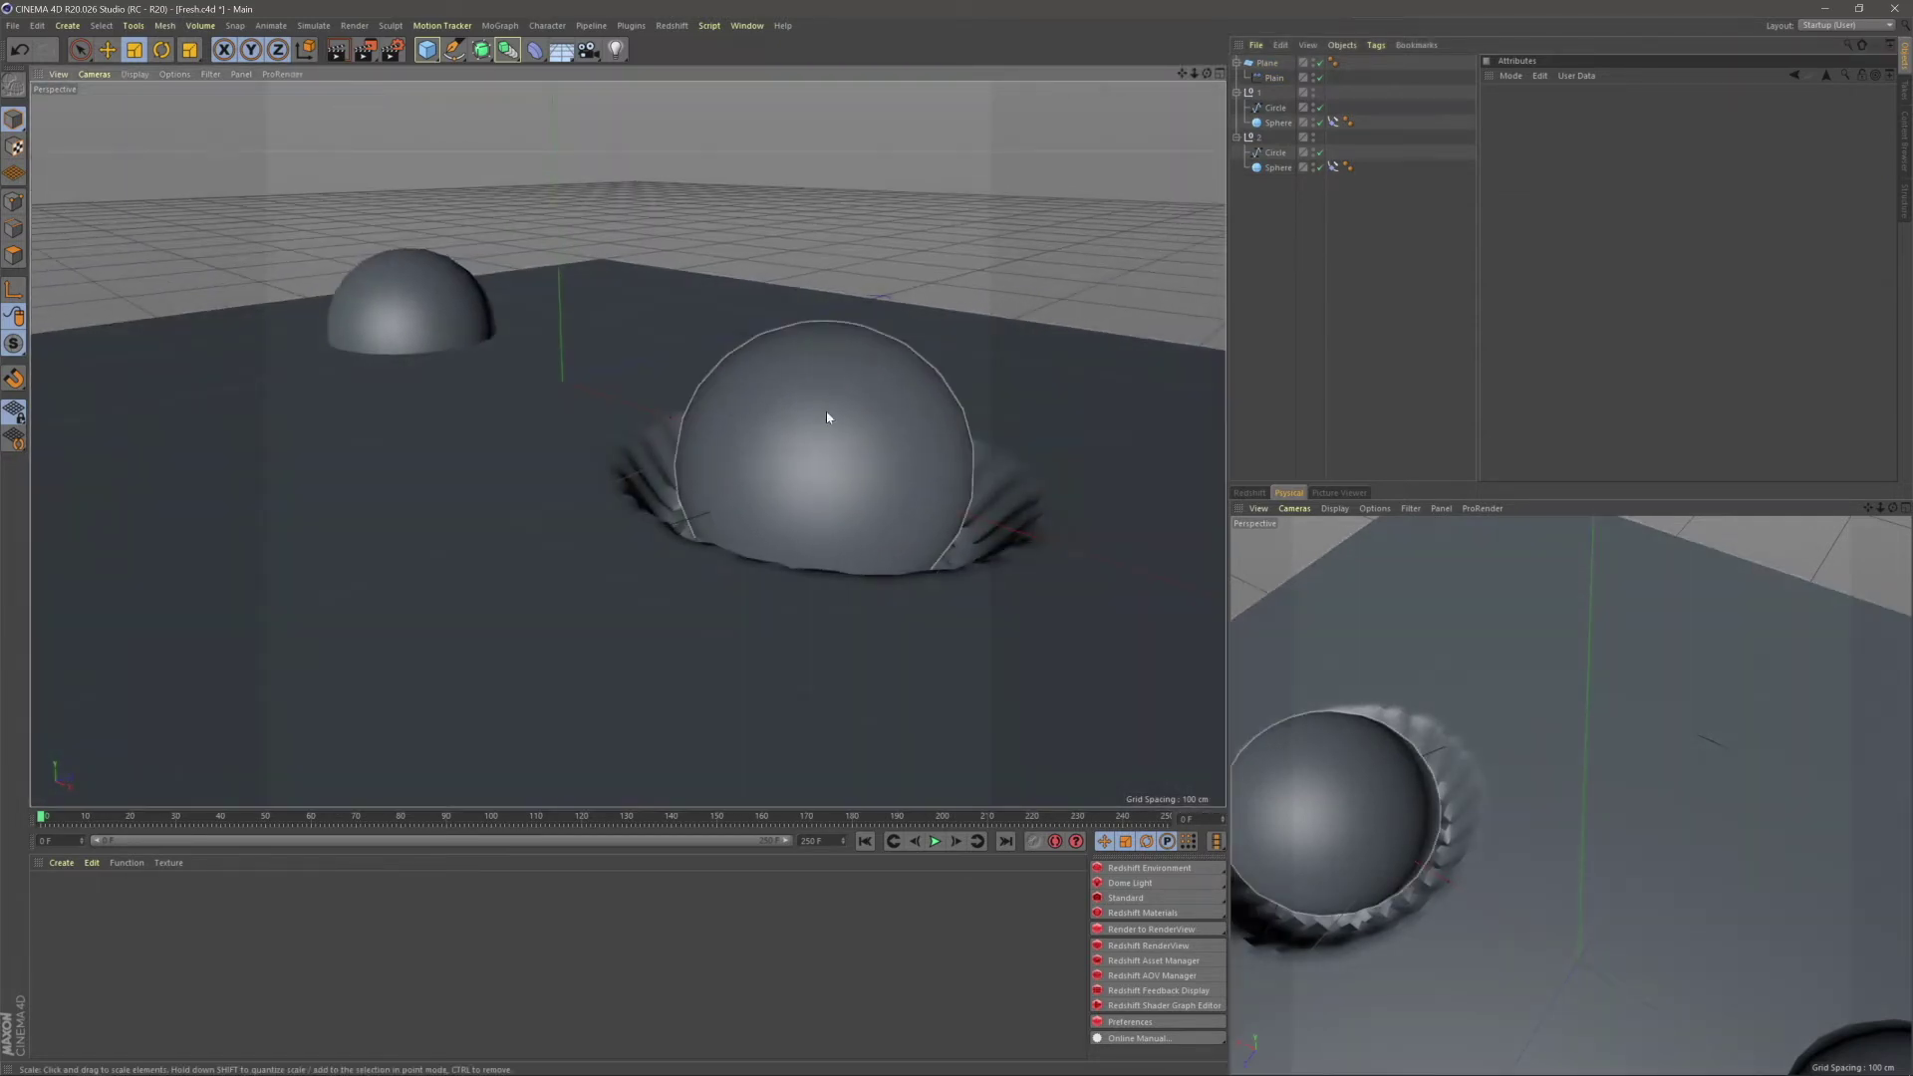
{"action": "left_click_drag", "start_coordinate": [902, 436], "coordinate": [711, 447], "text": "alt"}
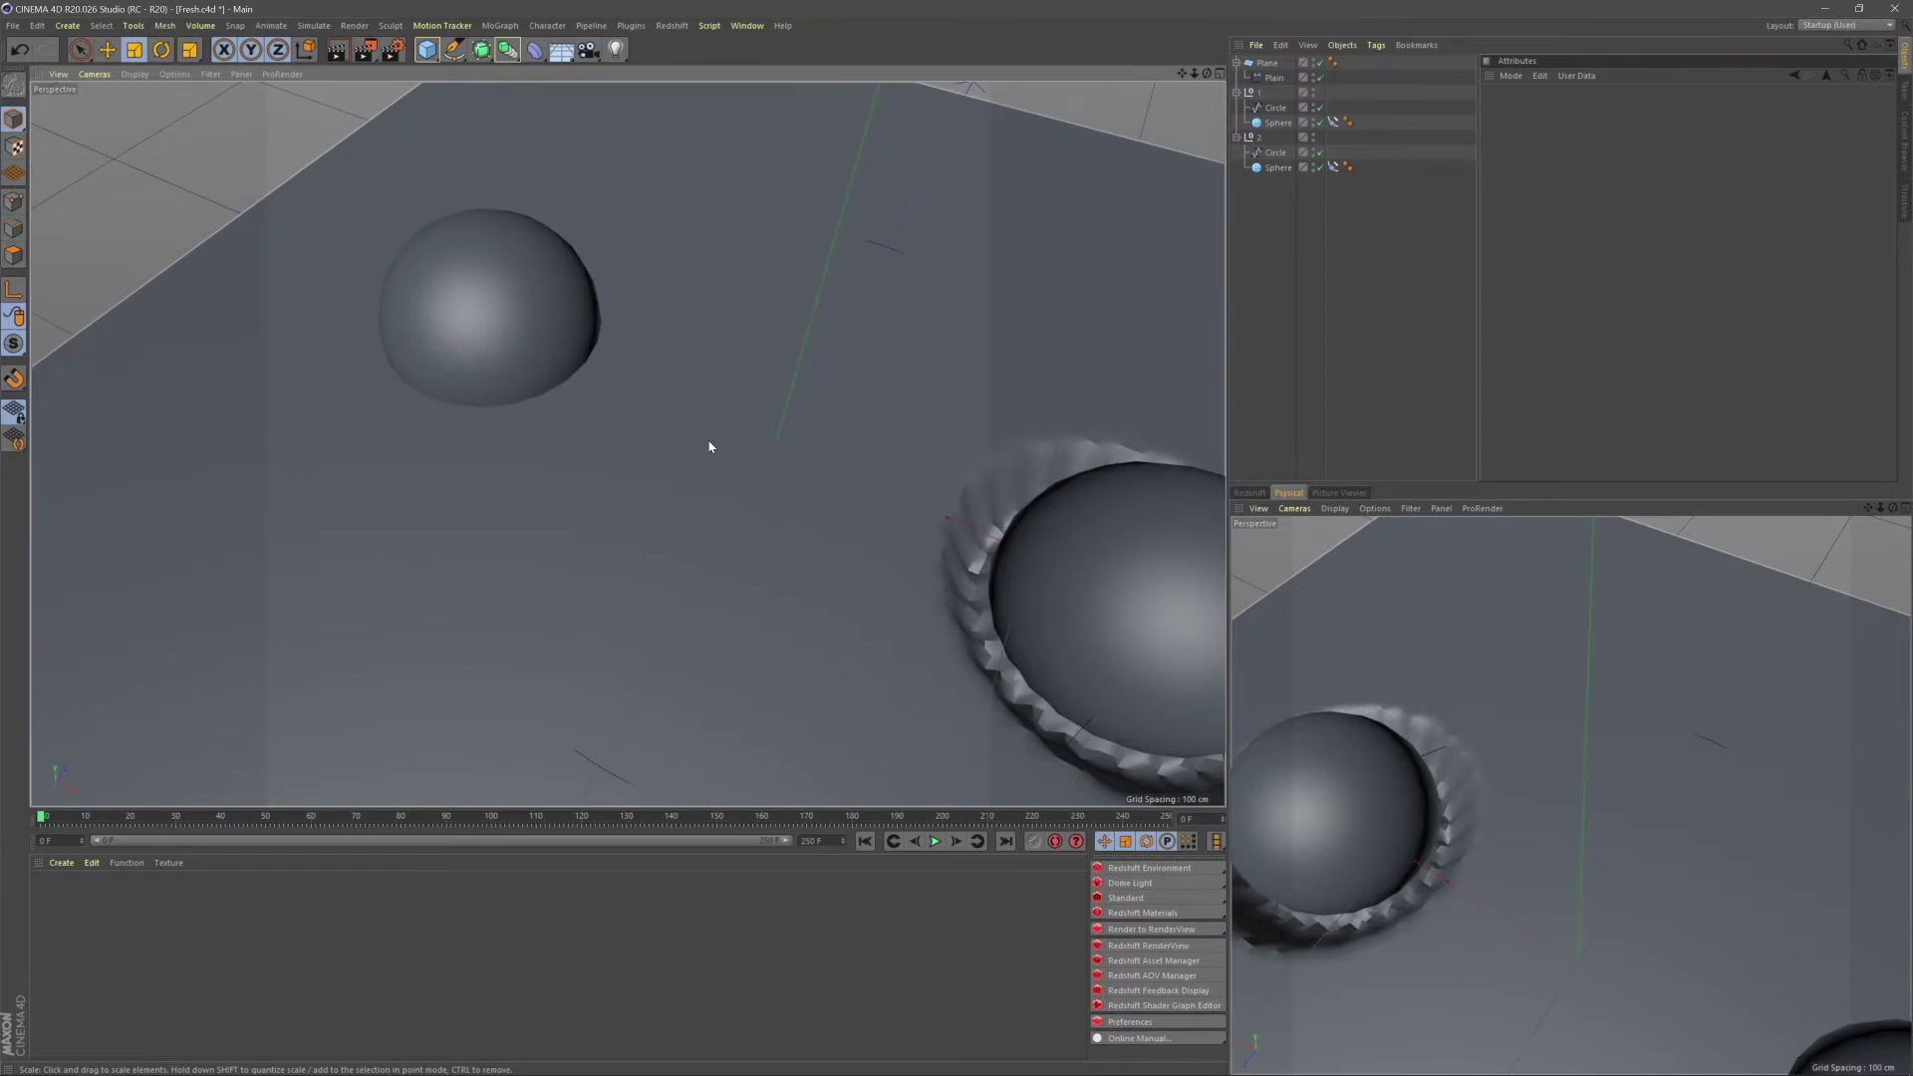
- Set the blending of the upper Sphere layer in the Plain effector's falloff to Add
{"action": "left_click", "coordinate": [1275, 76]}
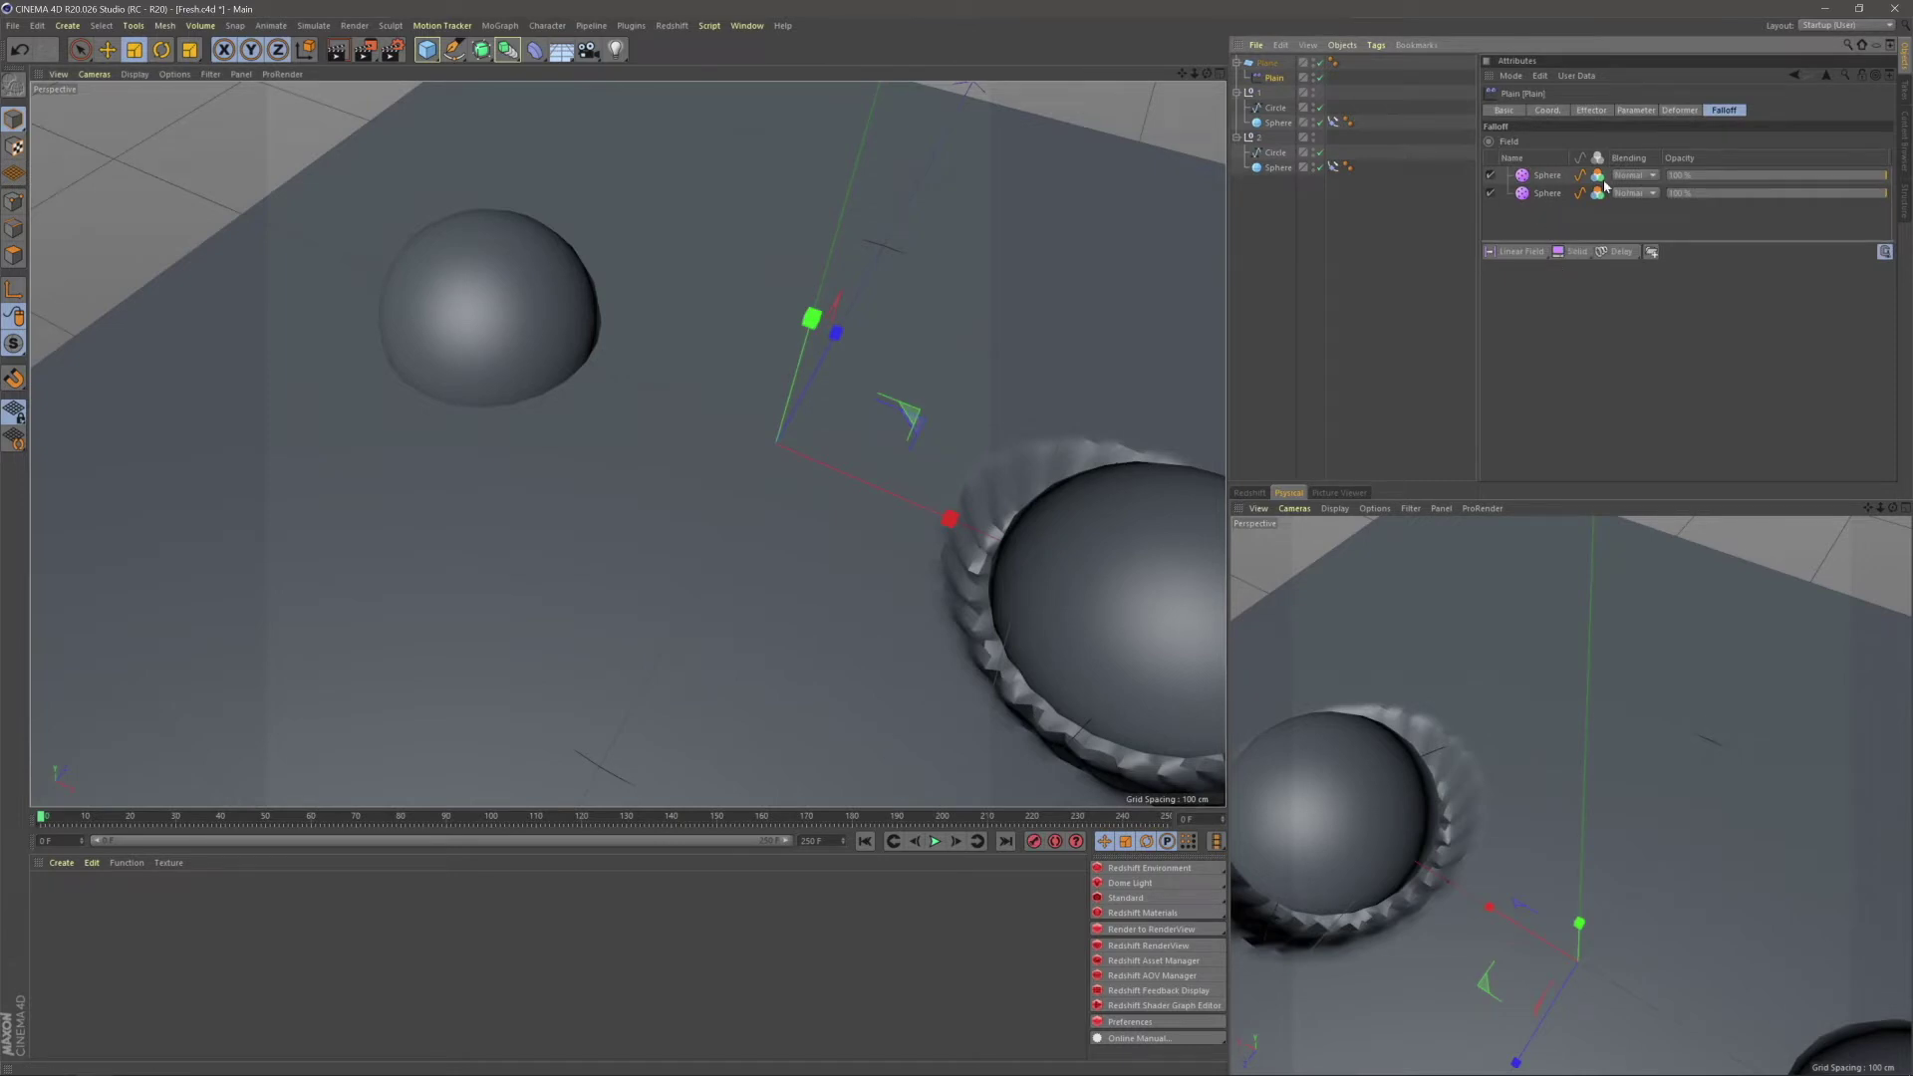
{"action": "left_click", "coordinate": [1539, 175]}
{"action": "left_click", "coordinate": [1652, 175]}
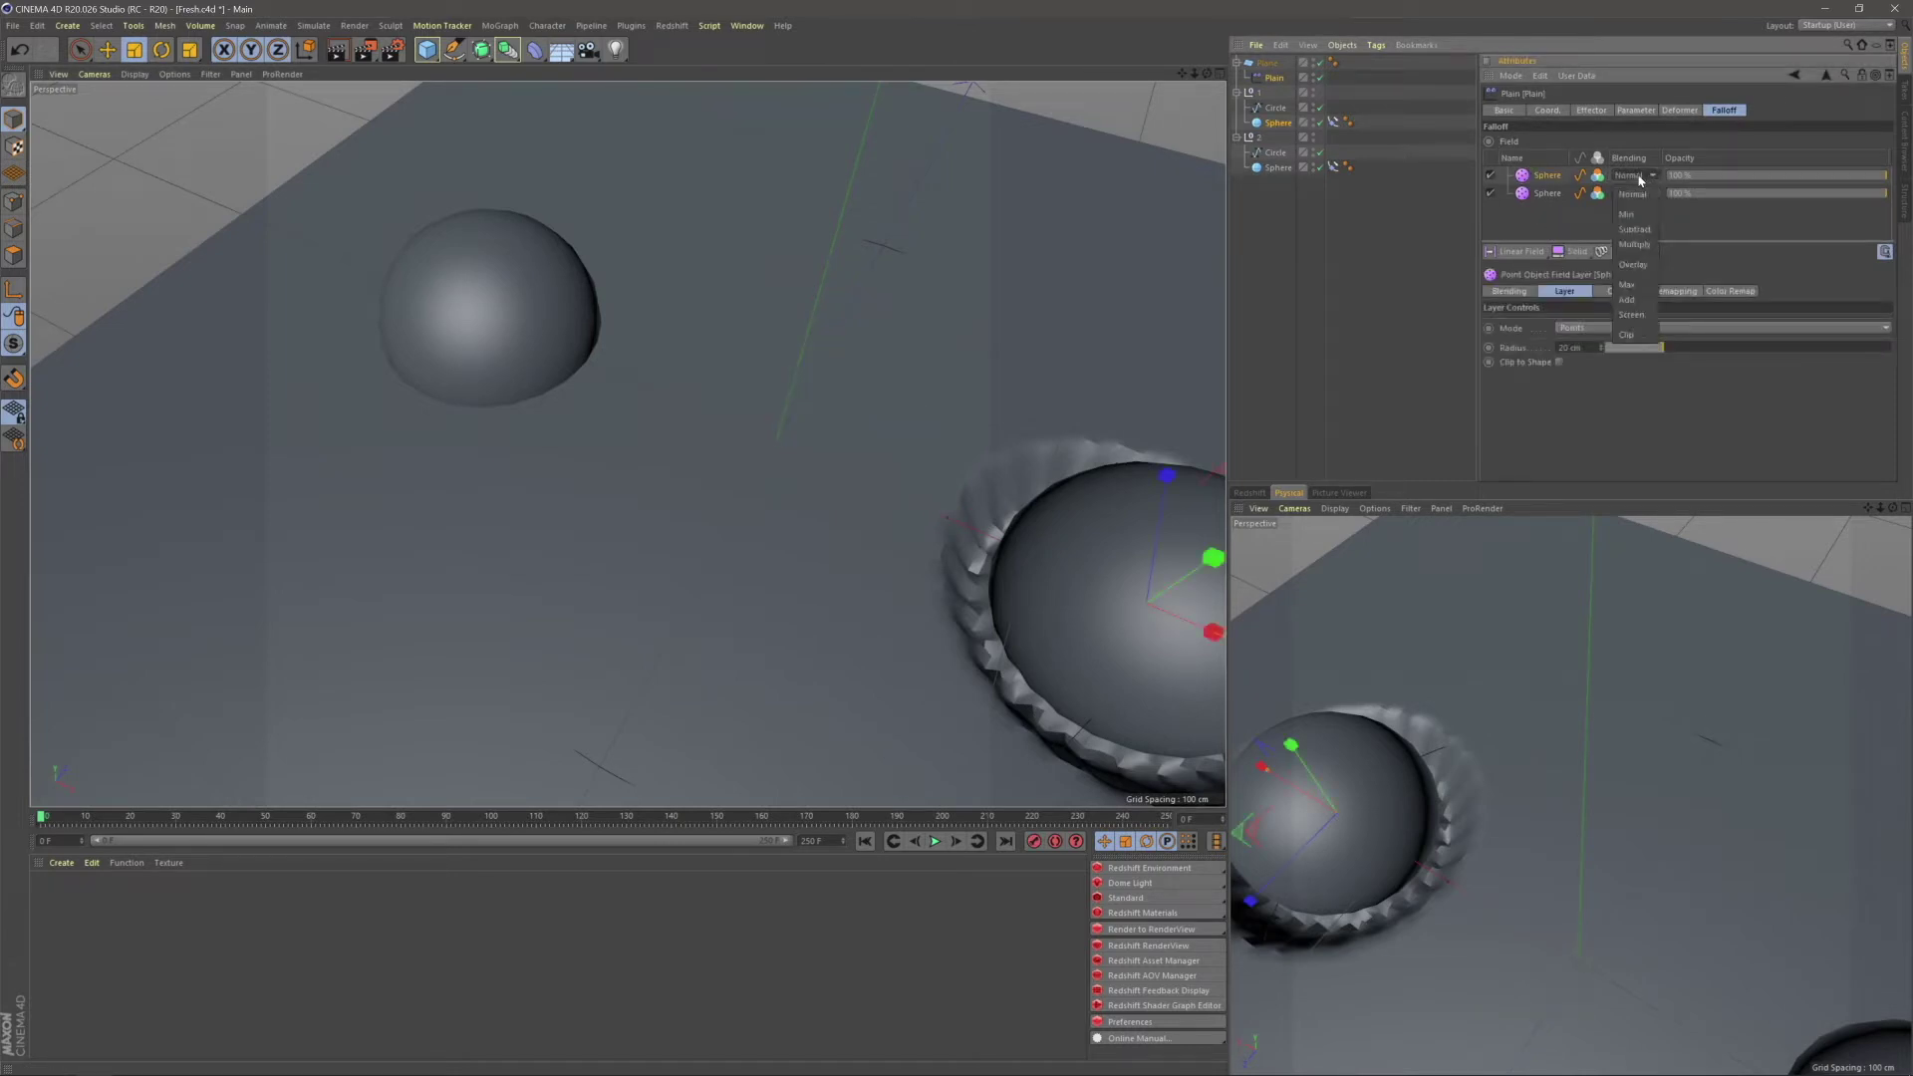
{"action": "left_click", "coordinate": [1629, 299]}
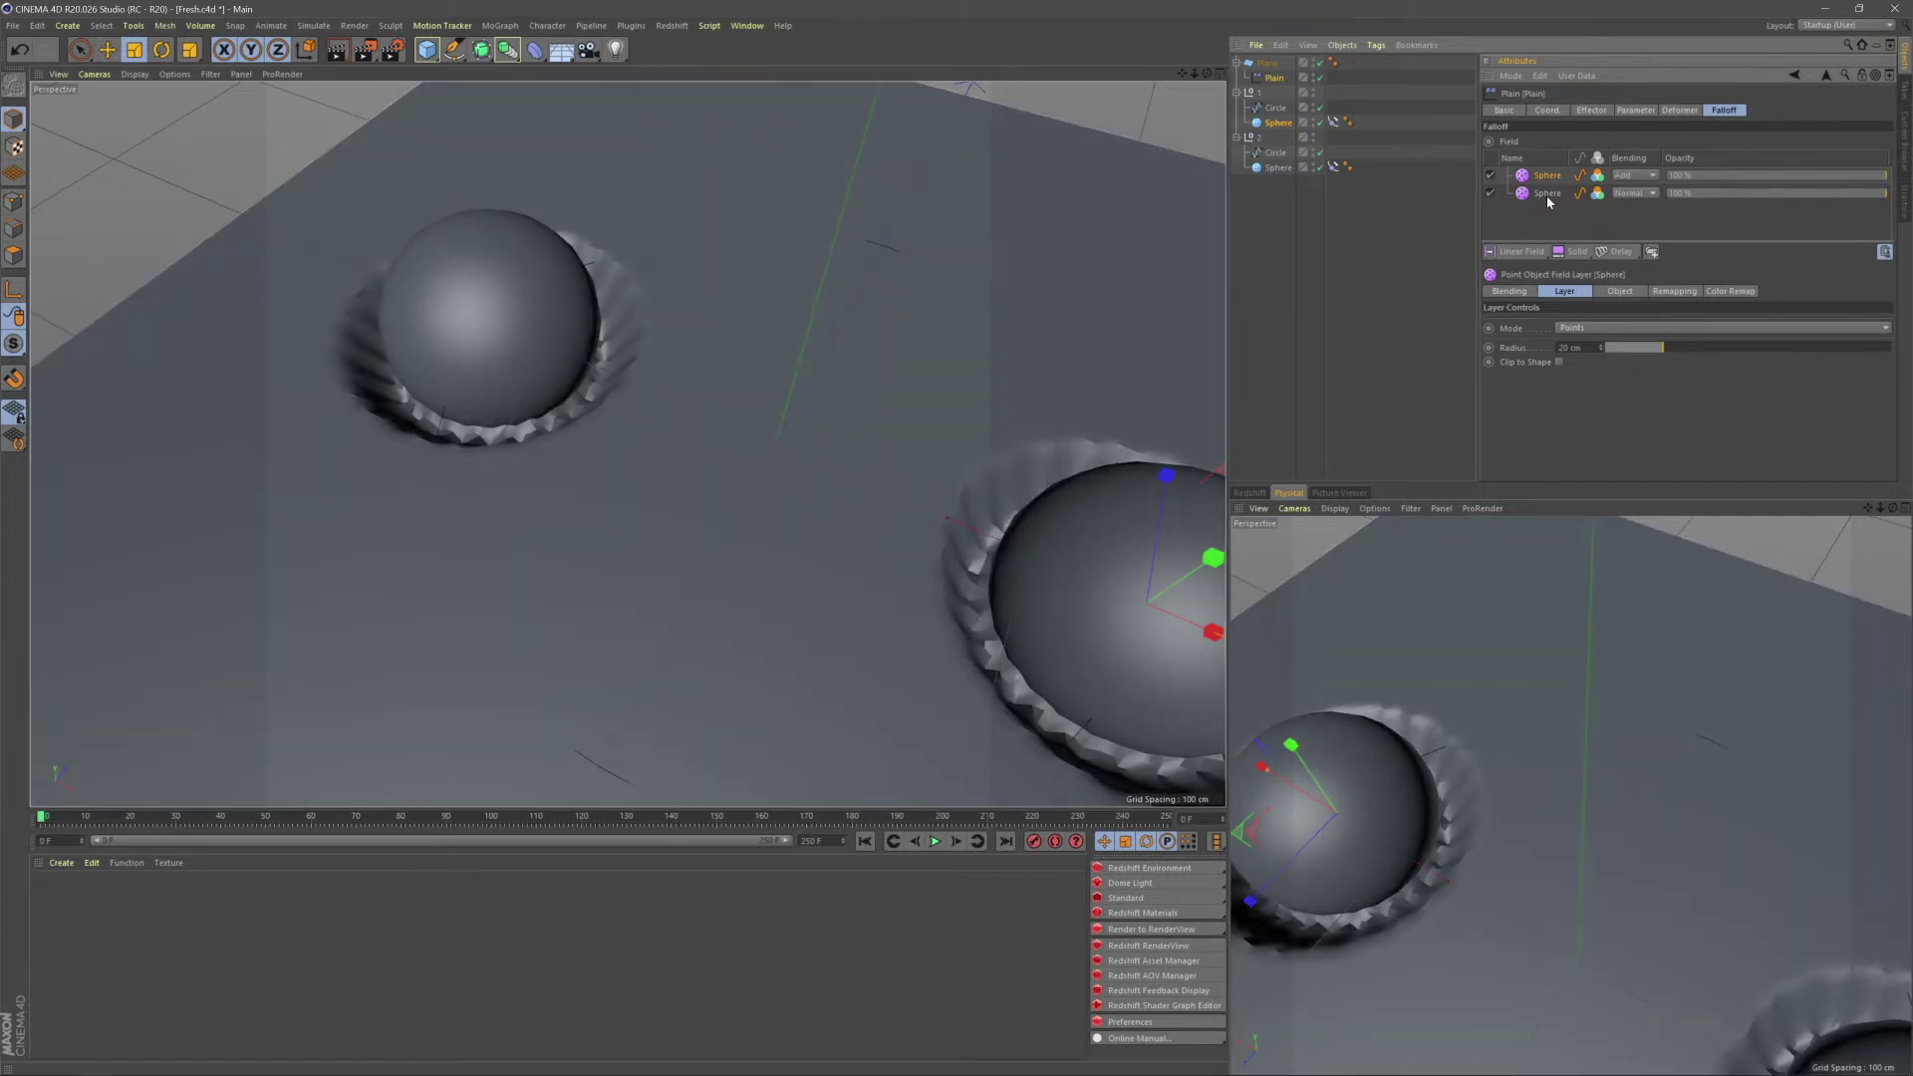
- Set the mode of both Sphere field layers to Volume
{"action": "left_click", "coordinate": [1579, 325]}
{"action": "left_click", "coordinate": [1589, 374]}
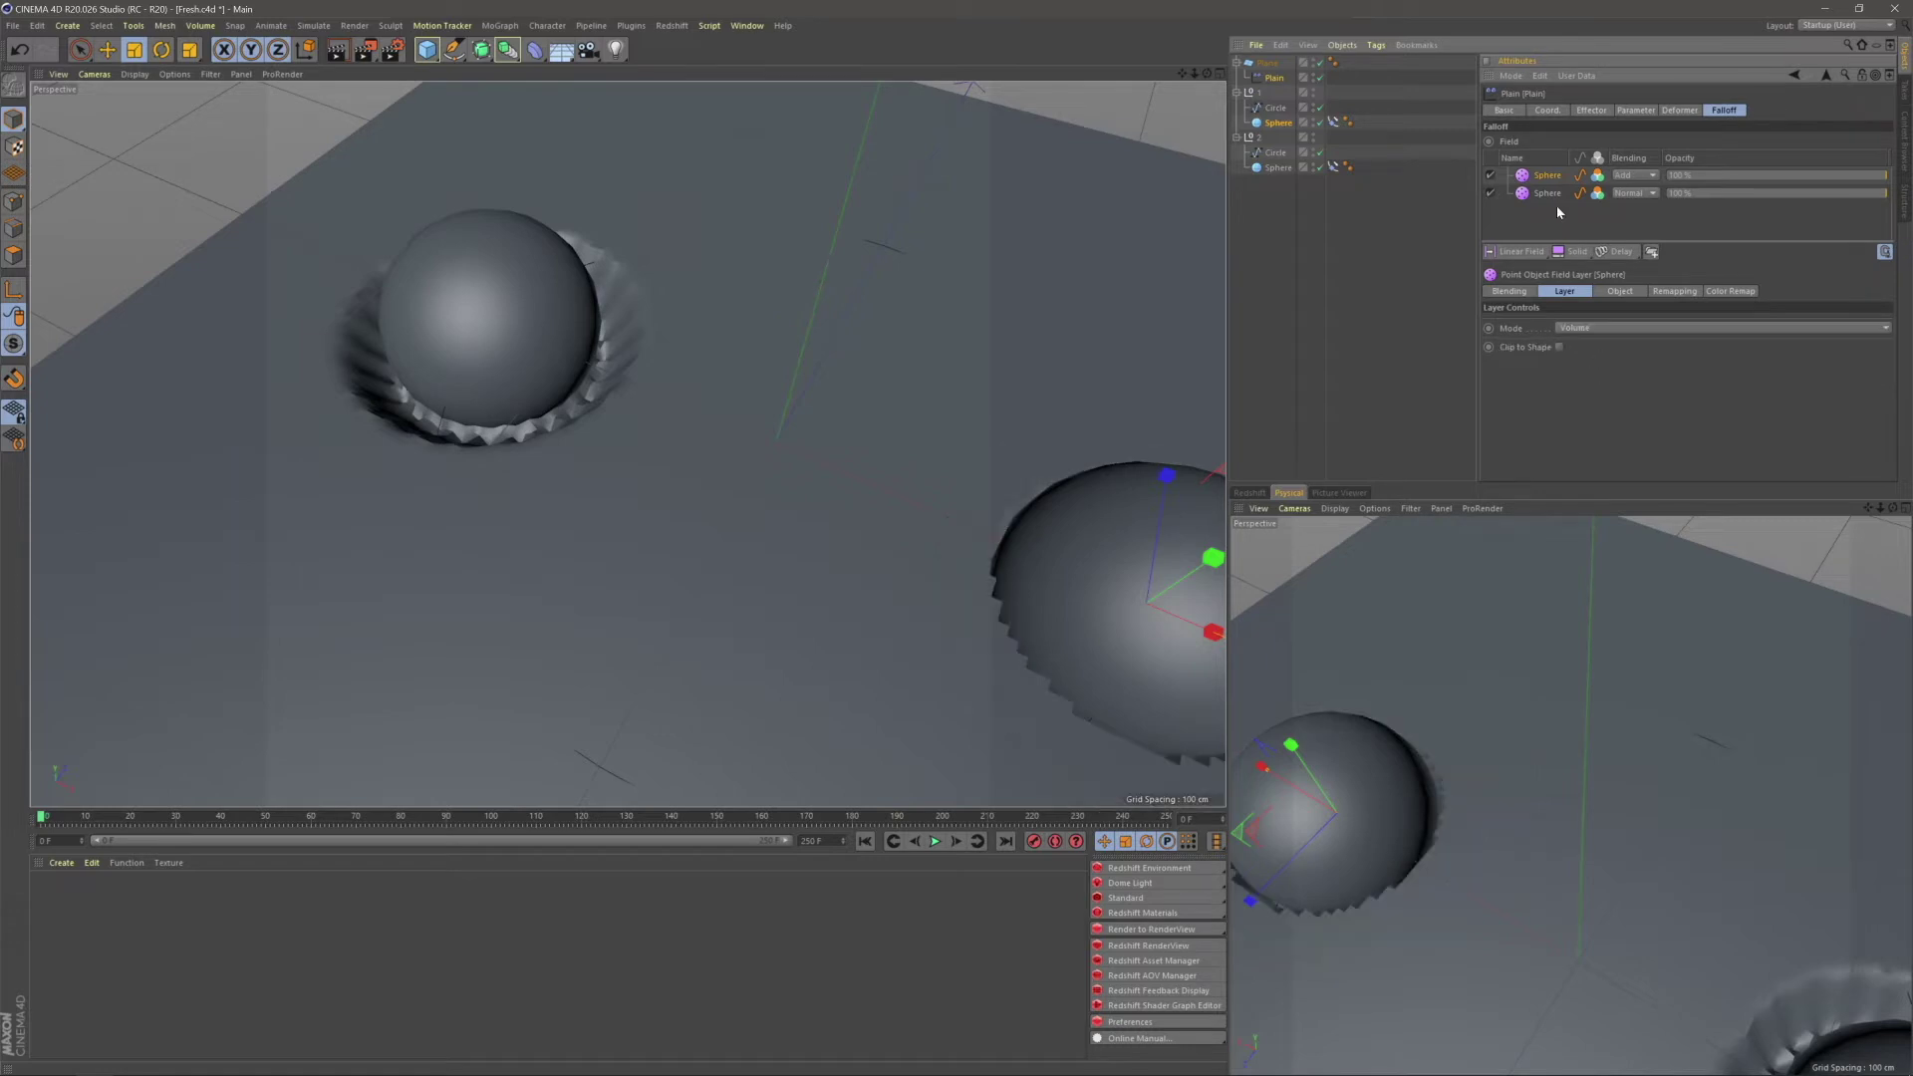
{"action": "left_click", "coordinate": [1550, 195]}
{"action": "left_click", "coordinate": [1597, 328]}
{"action": "left_click", "coordinate": [1592, 375]}
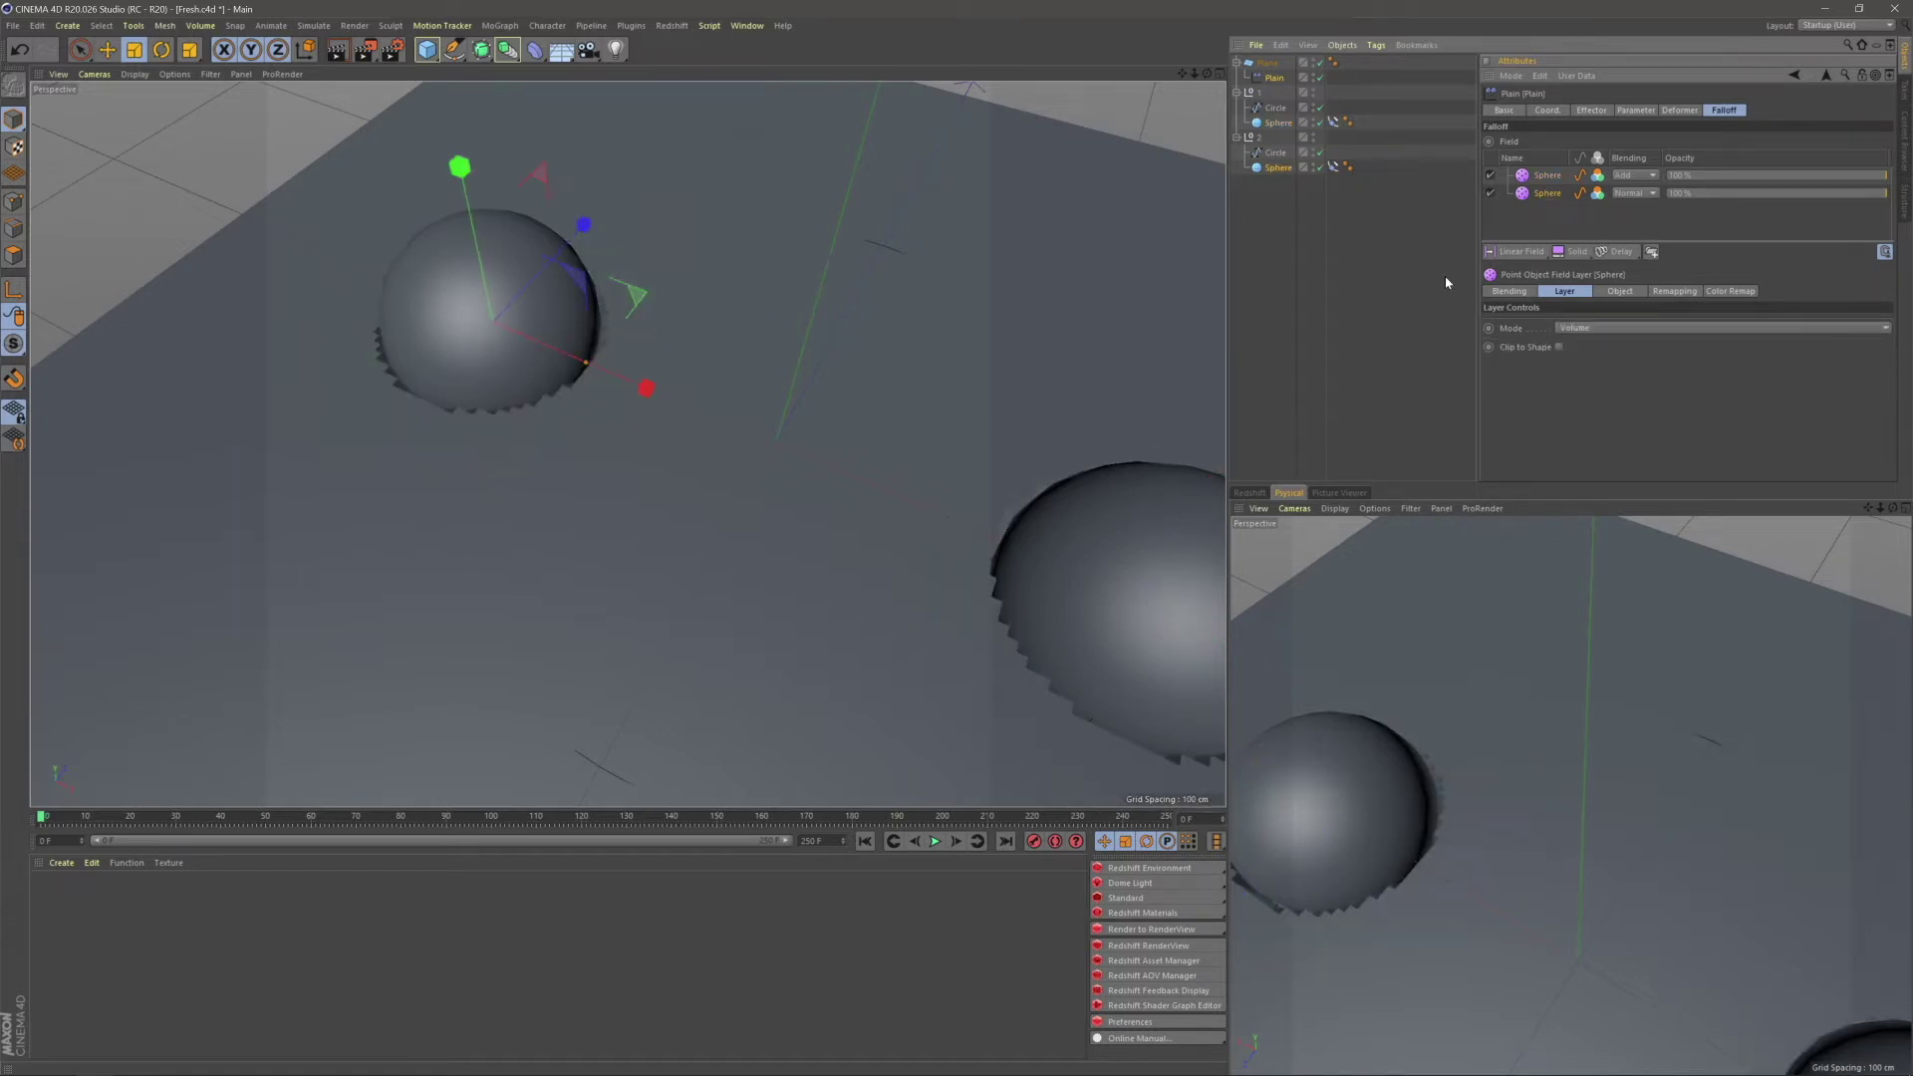
{"action": "left_click", "coordinate": [1403, 239]}
- Play the animation to check how the spheres dent the plane, and return to the first frame
{"action": "middle_click_drag", "start_coordinate": [1074, 546], "coordinate": [660, 398], "text": "alt"}
{"action": "left_click_drag", "start_coordinate": [659, 399], "coordinate": [753, 535], "text": "alt"}
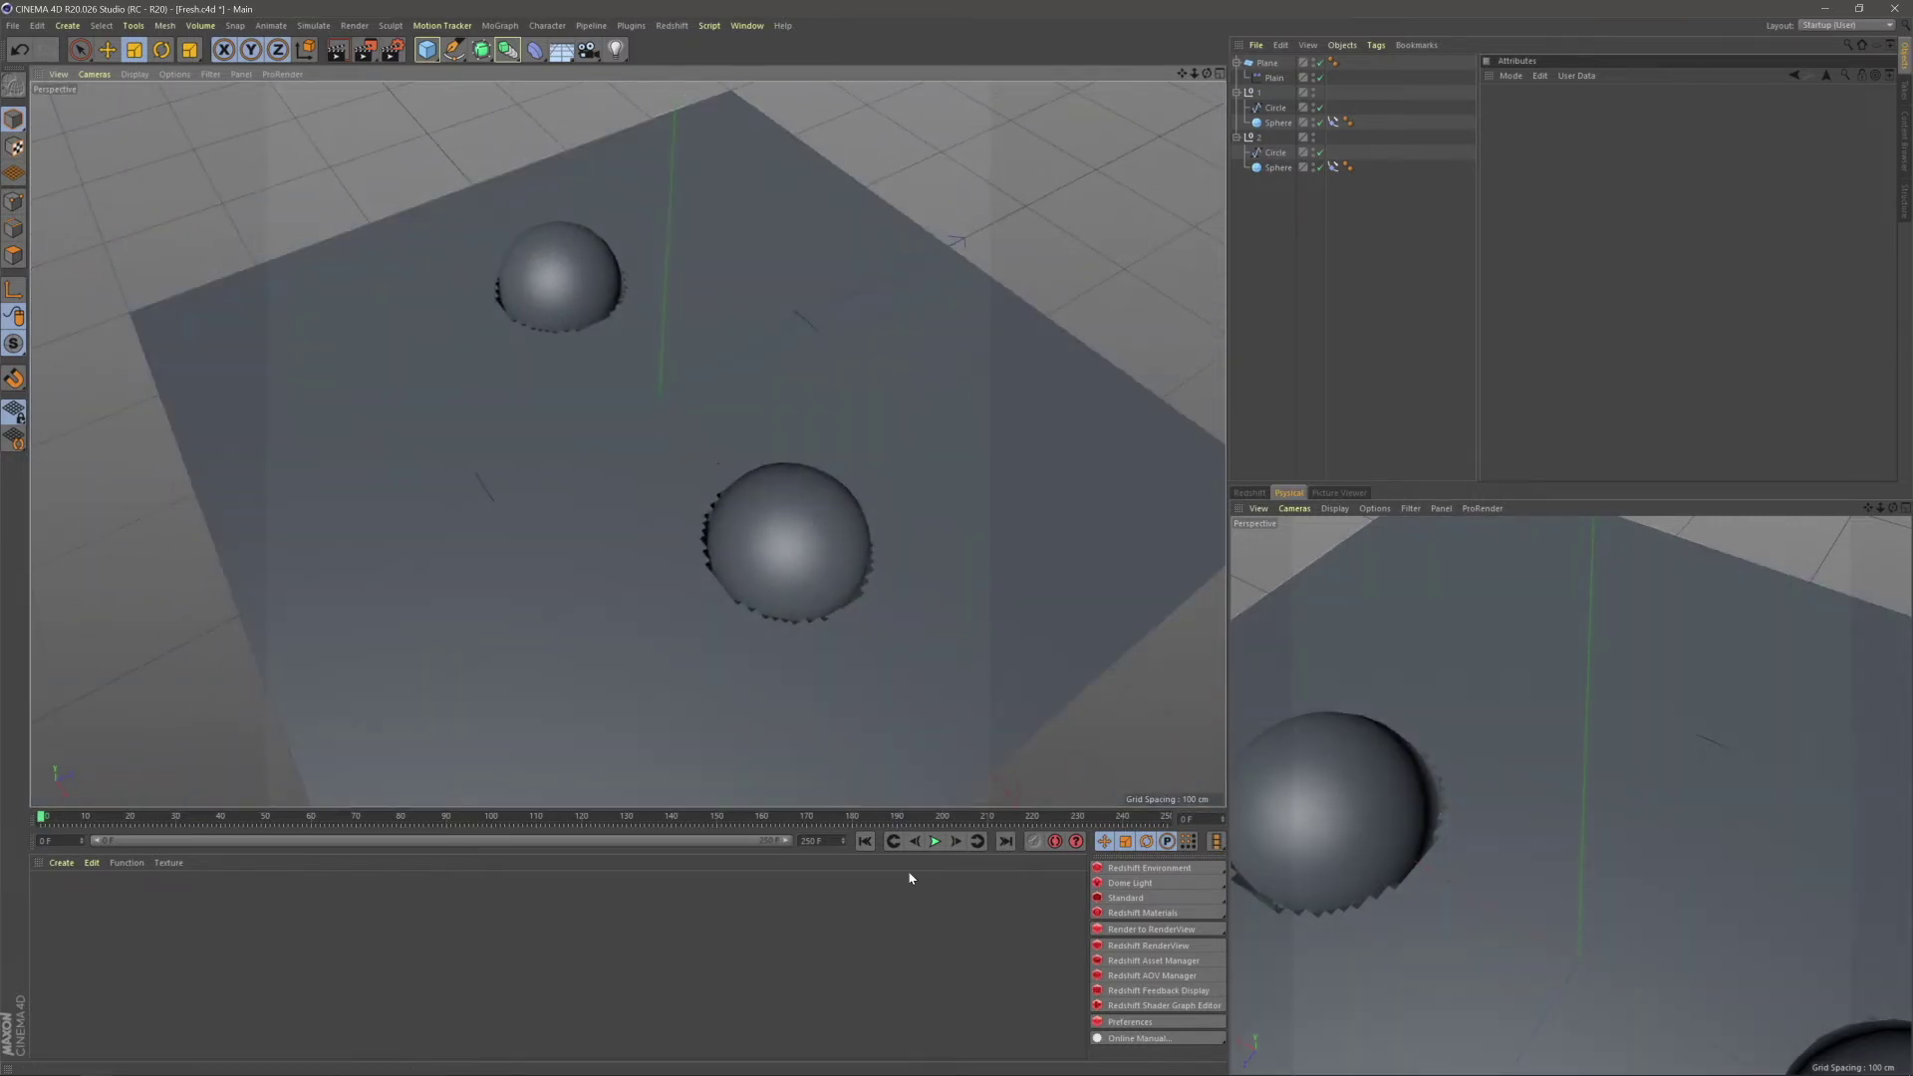
{"action": "left_click", "coordinate": [935, 841]}
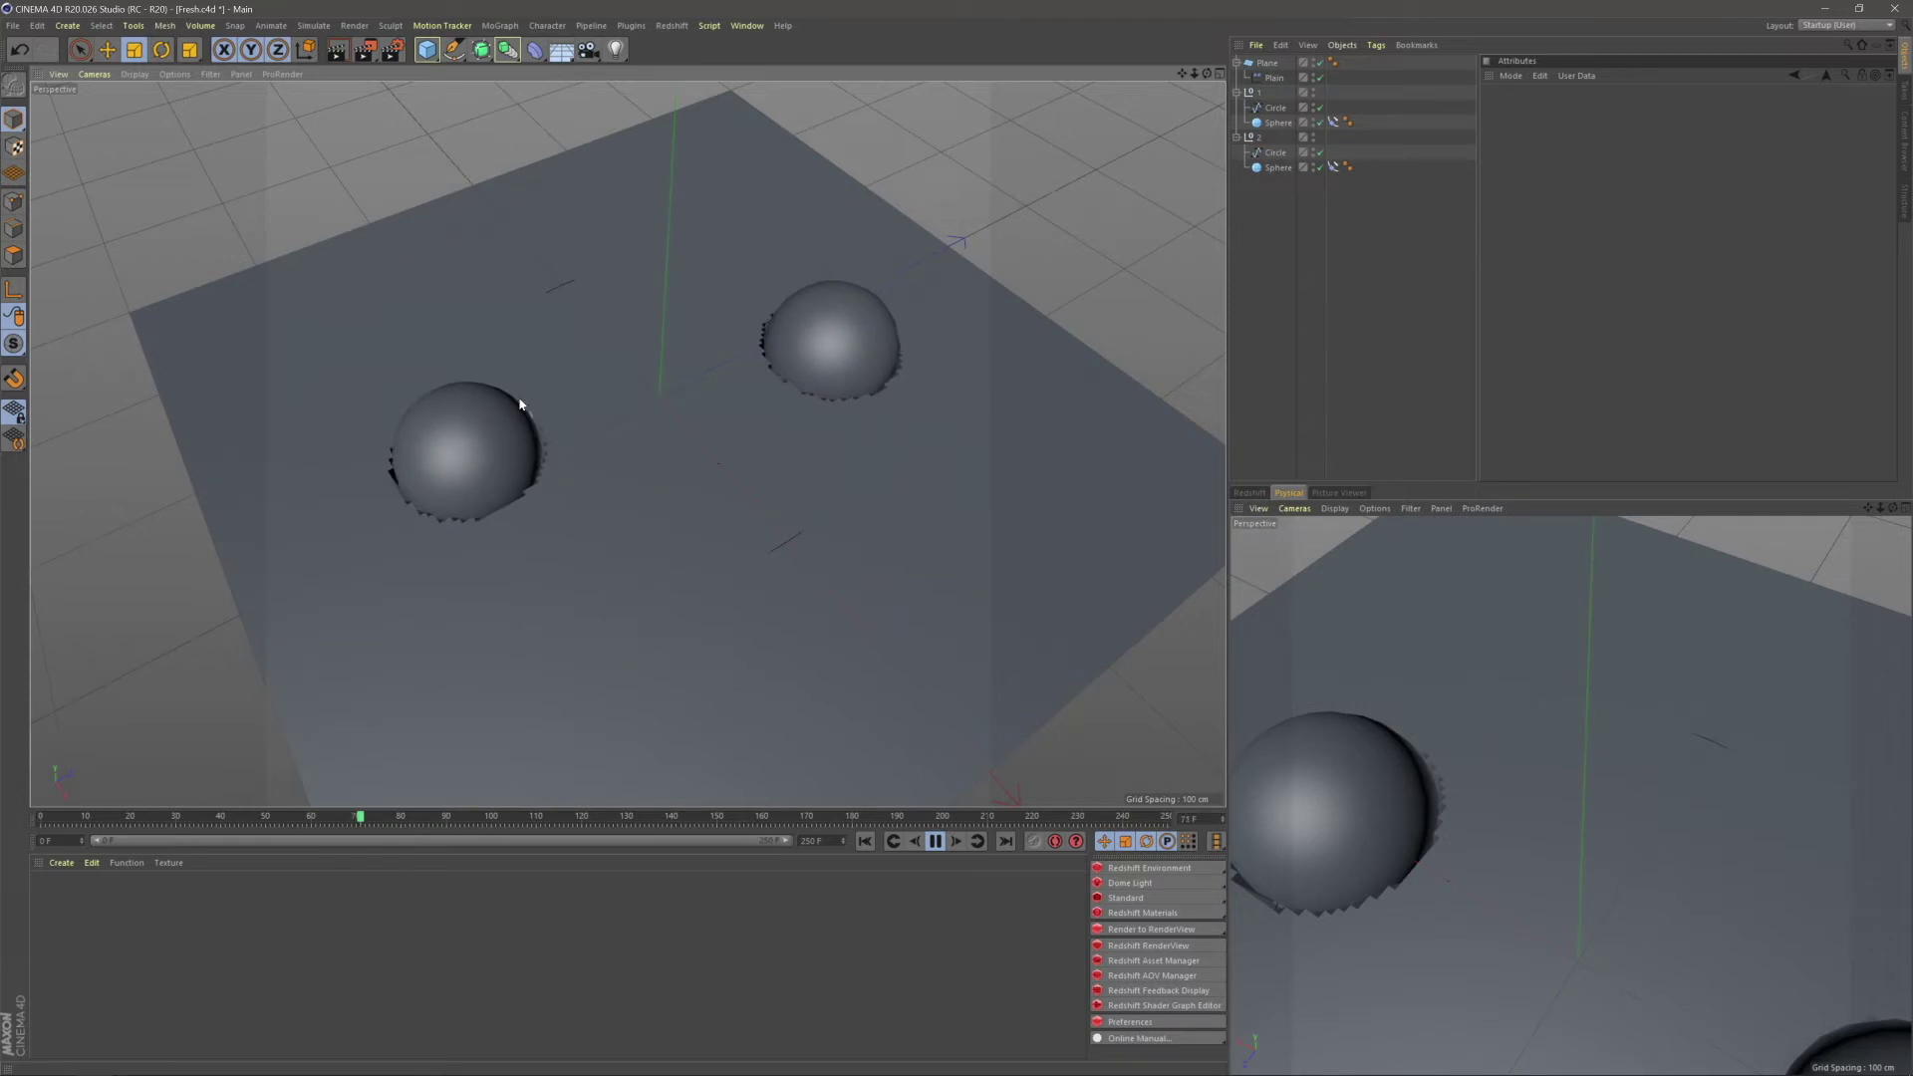
{"action": "left_click", "coordinate": [934, 842]}
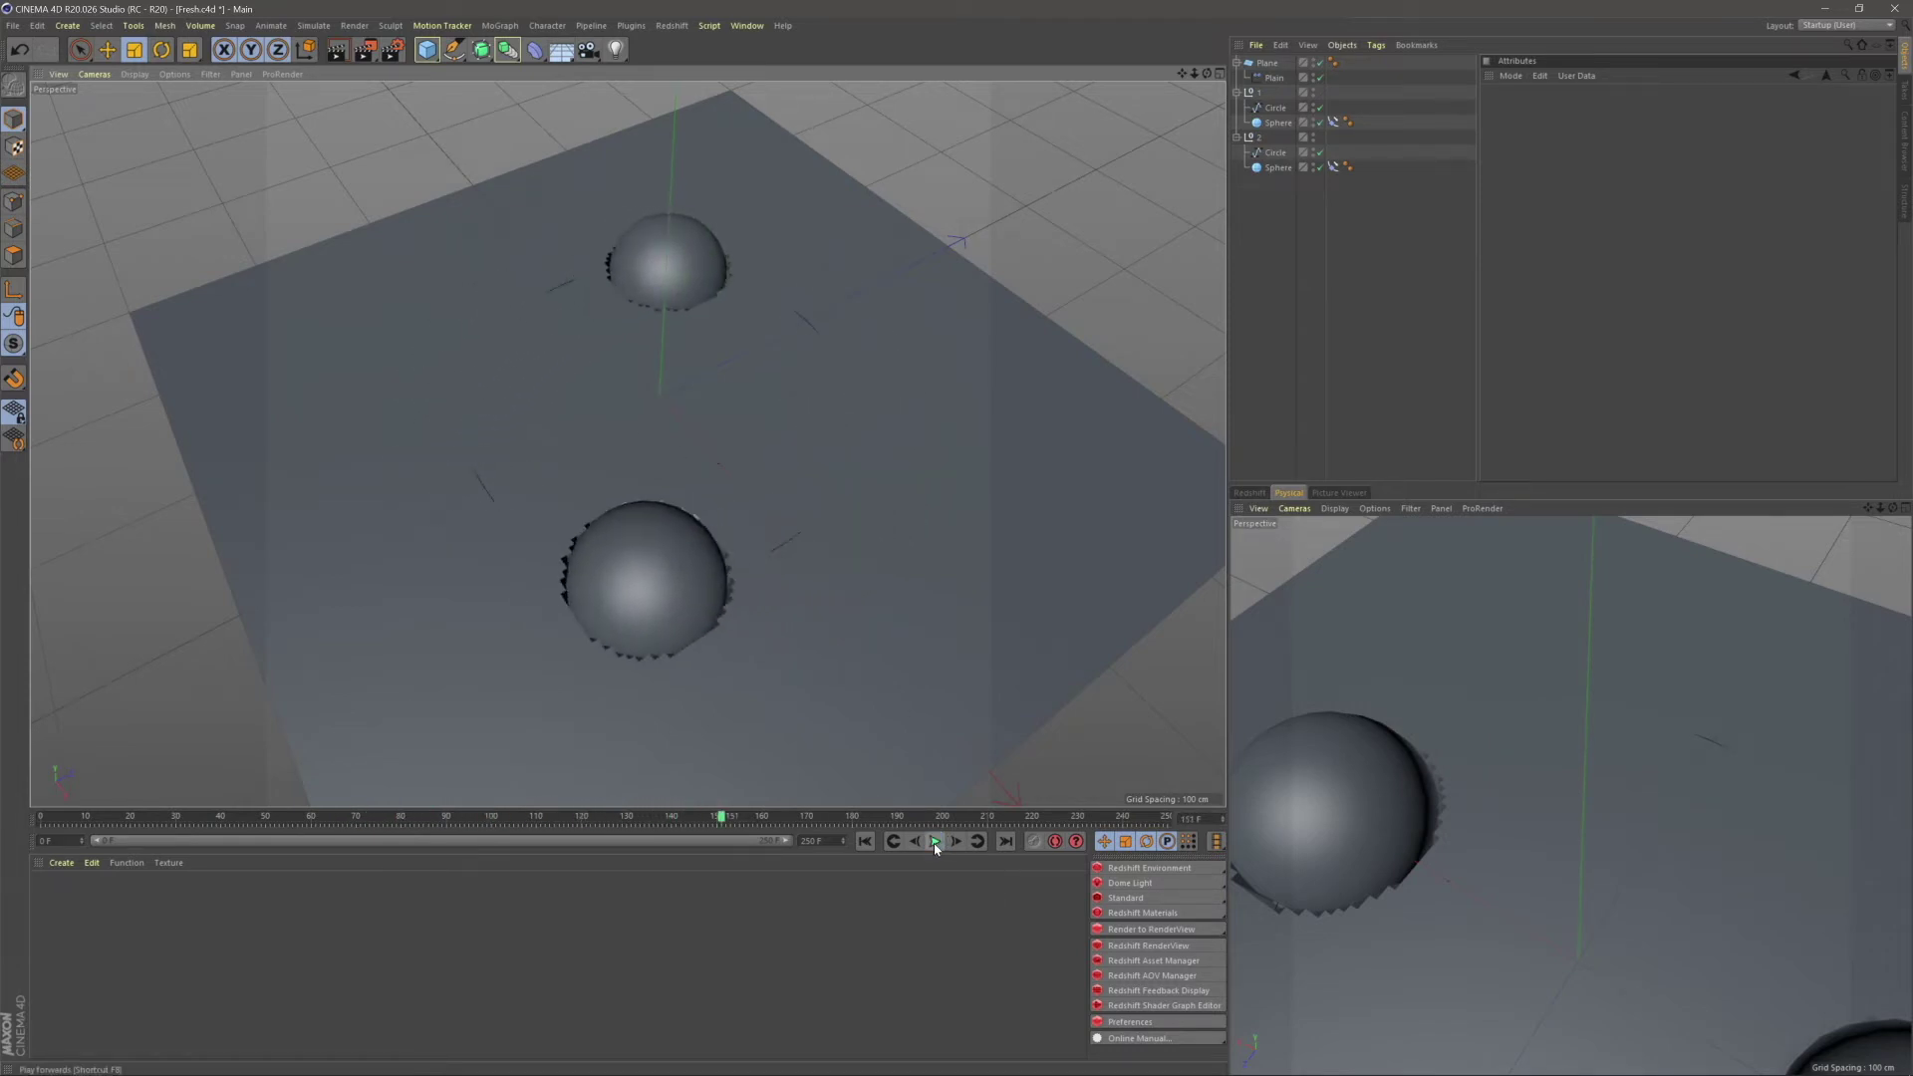
{"action": "left_click", "coordinate": [865, 842]}
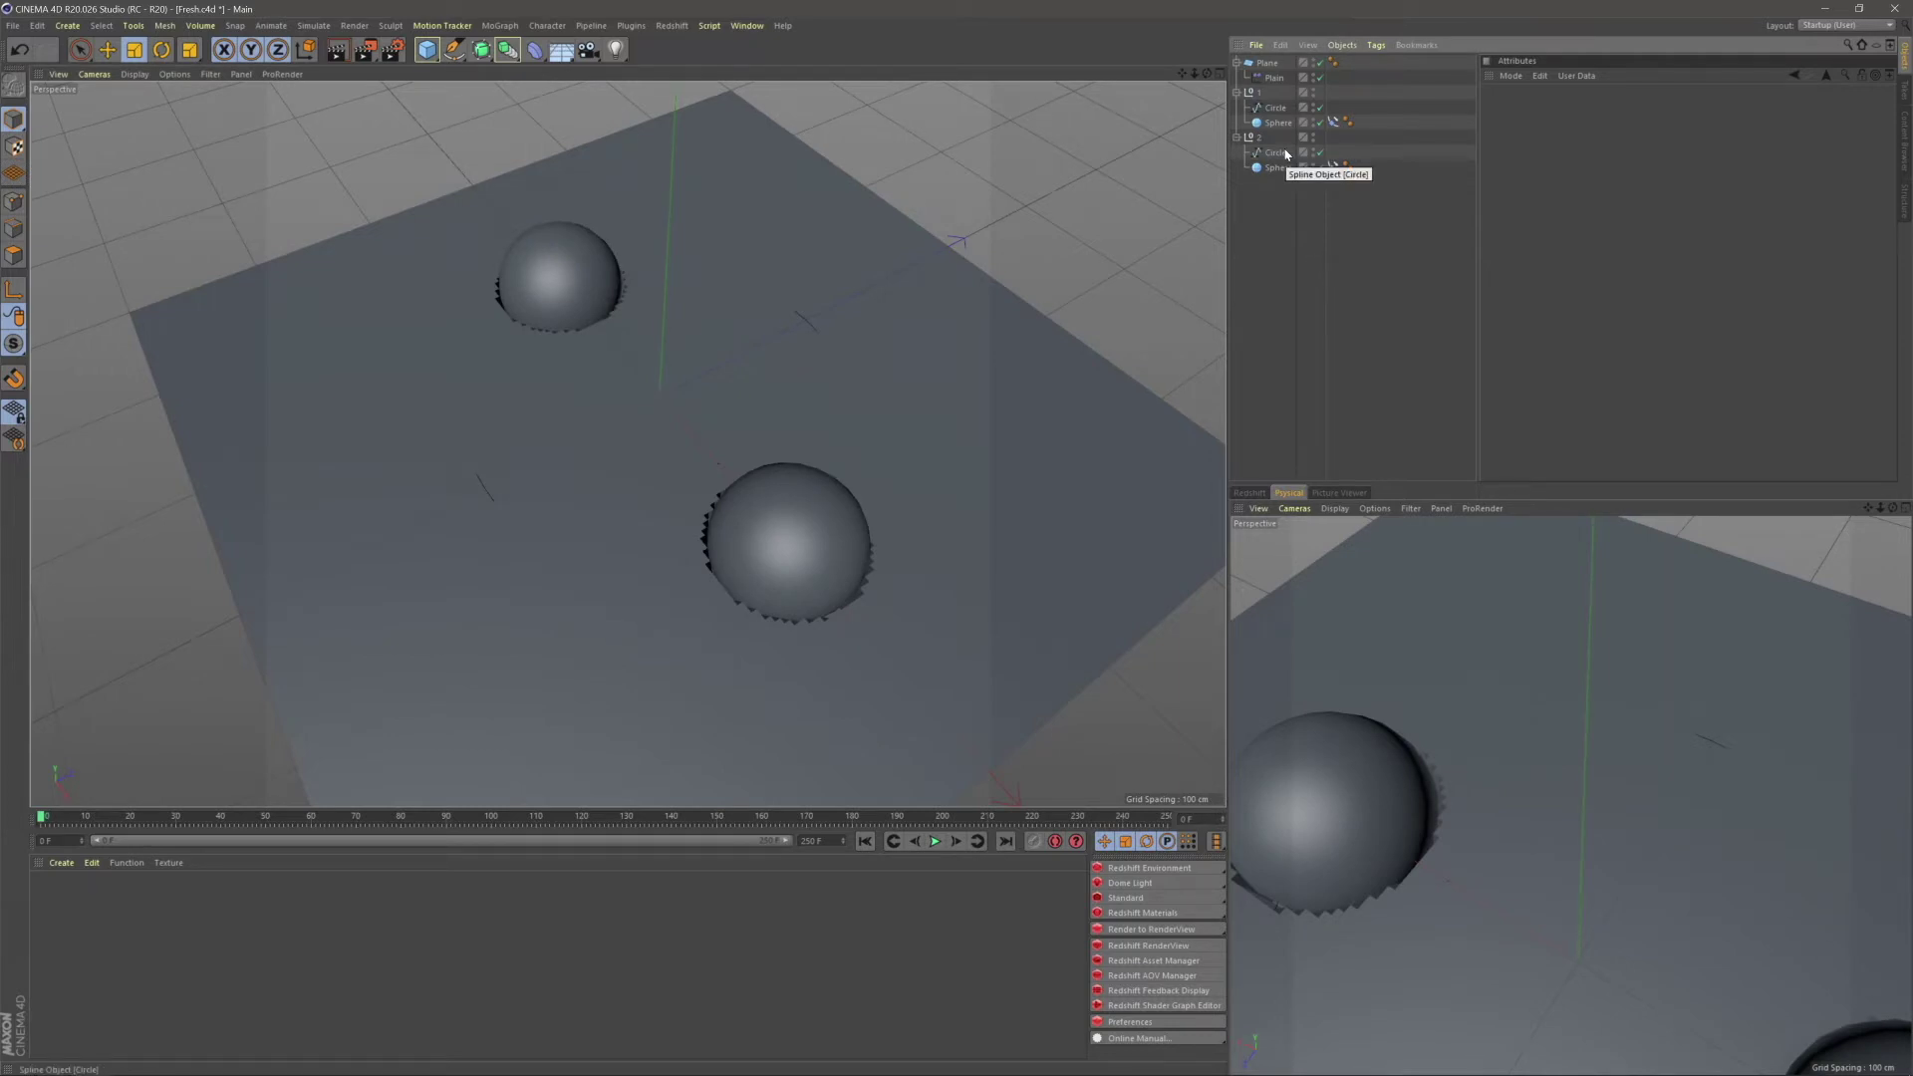
- Disable value clamping in the Plain effector's falloff and add a Freeze layer above the two Sphere layers
{"action": "left_click", "coordinate": [1275, 76]}
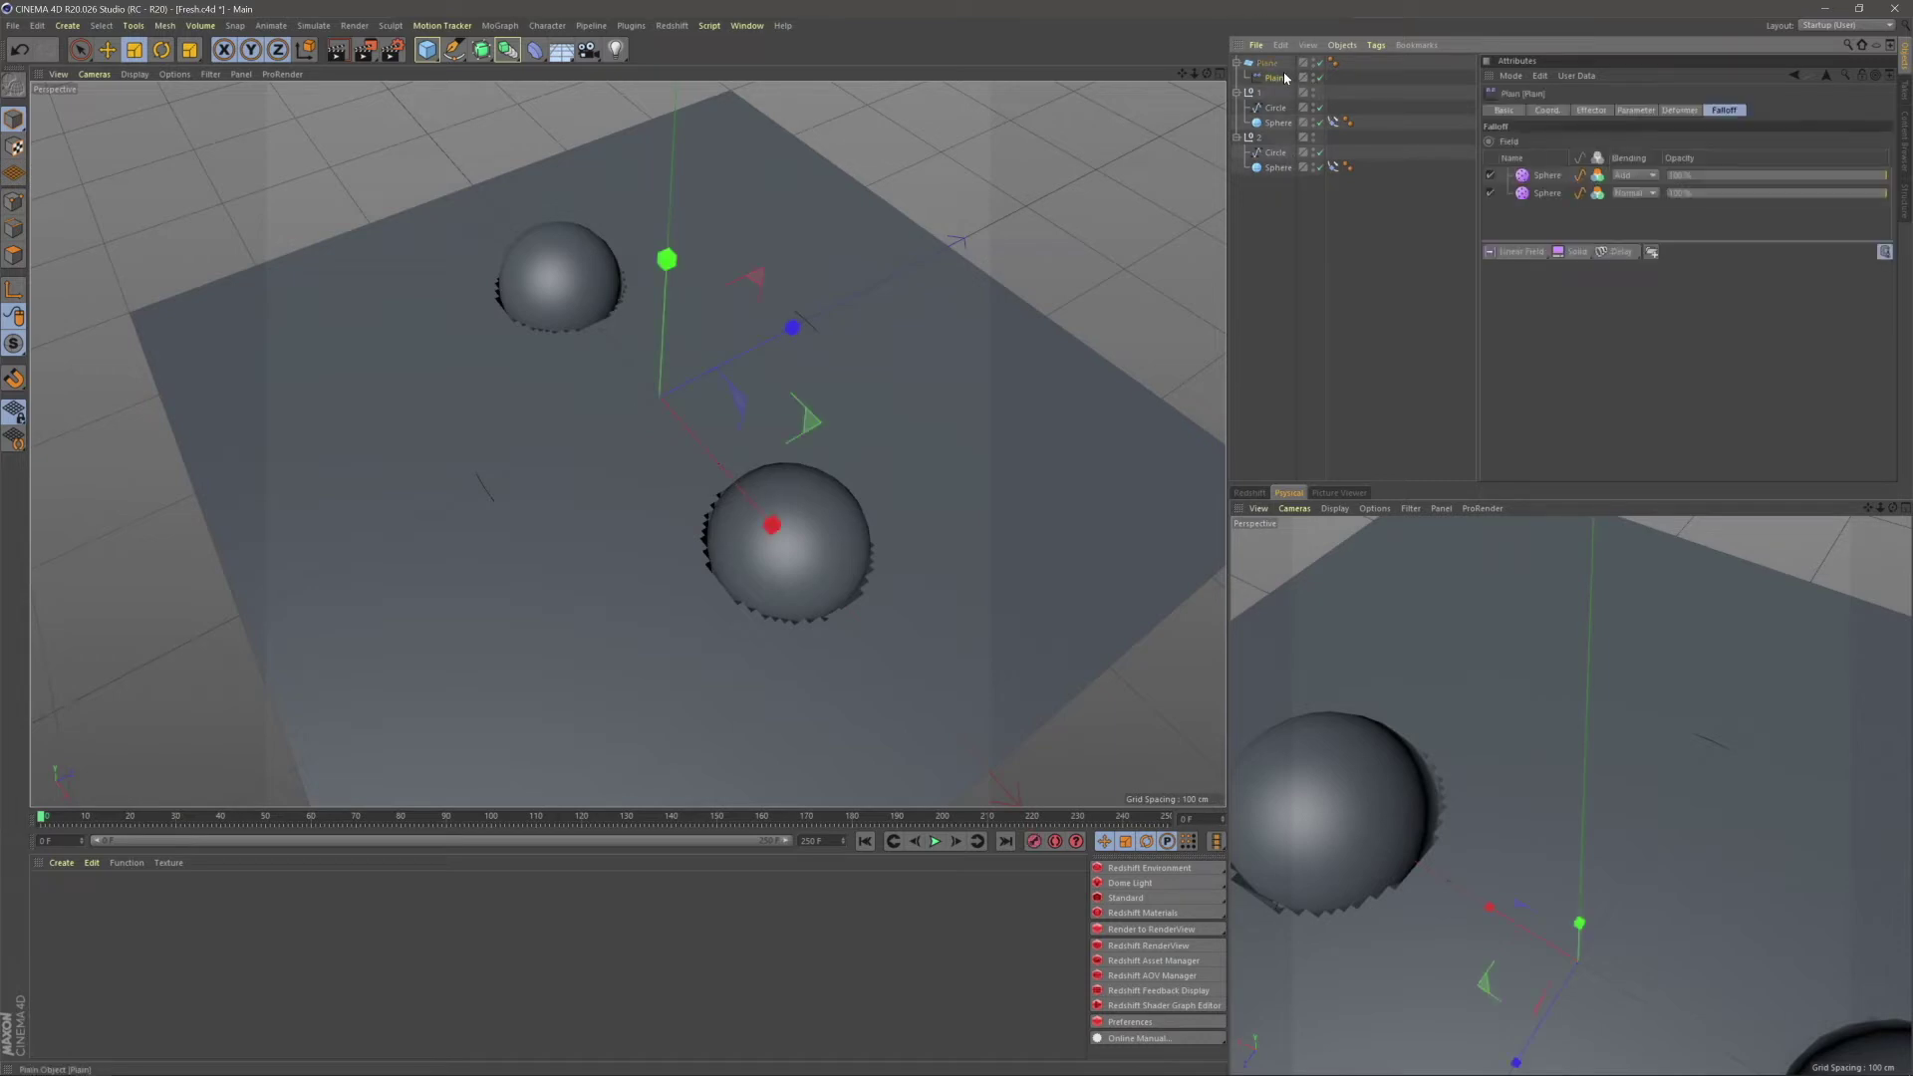
{"action": "left_click", "coordinate": [1883, 253]}
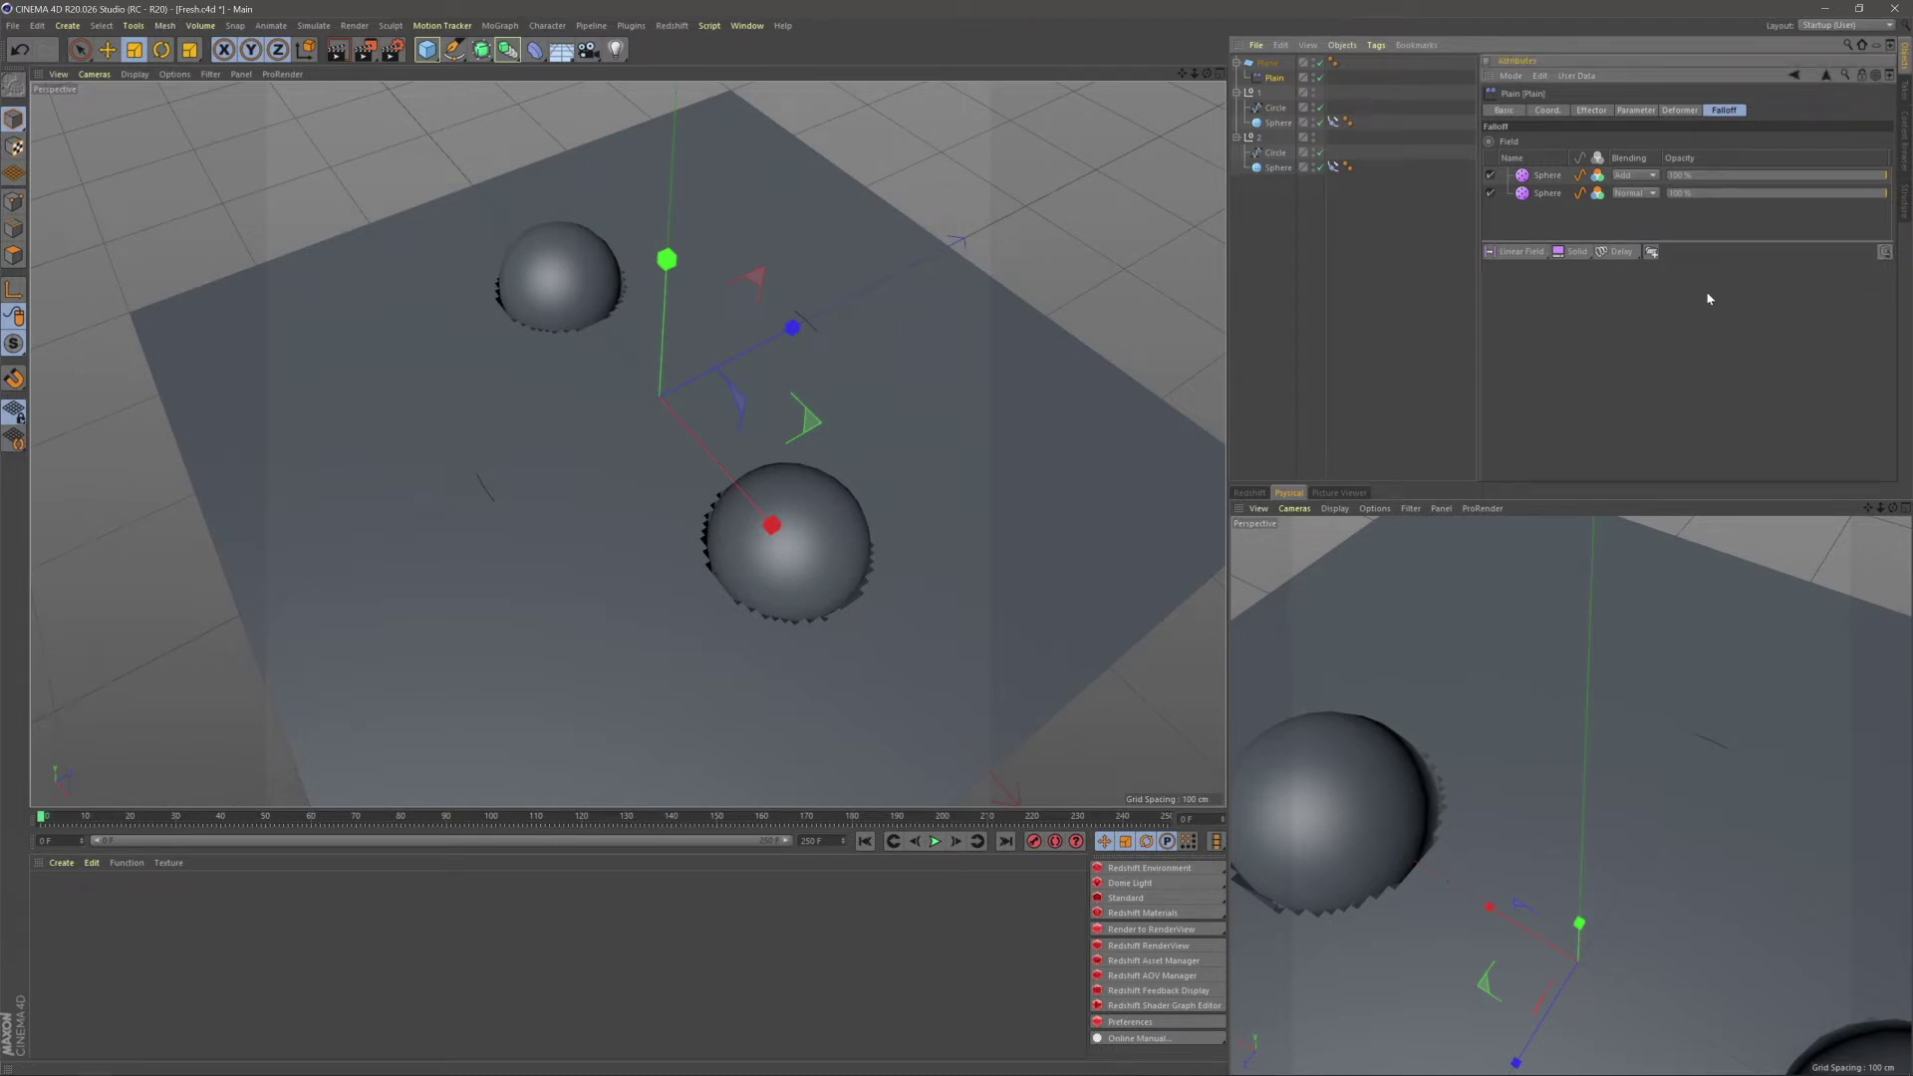
{"action": "left_click", "coordinate": [1616, 251]}
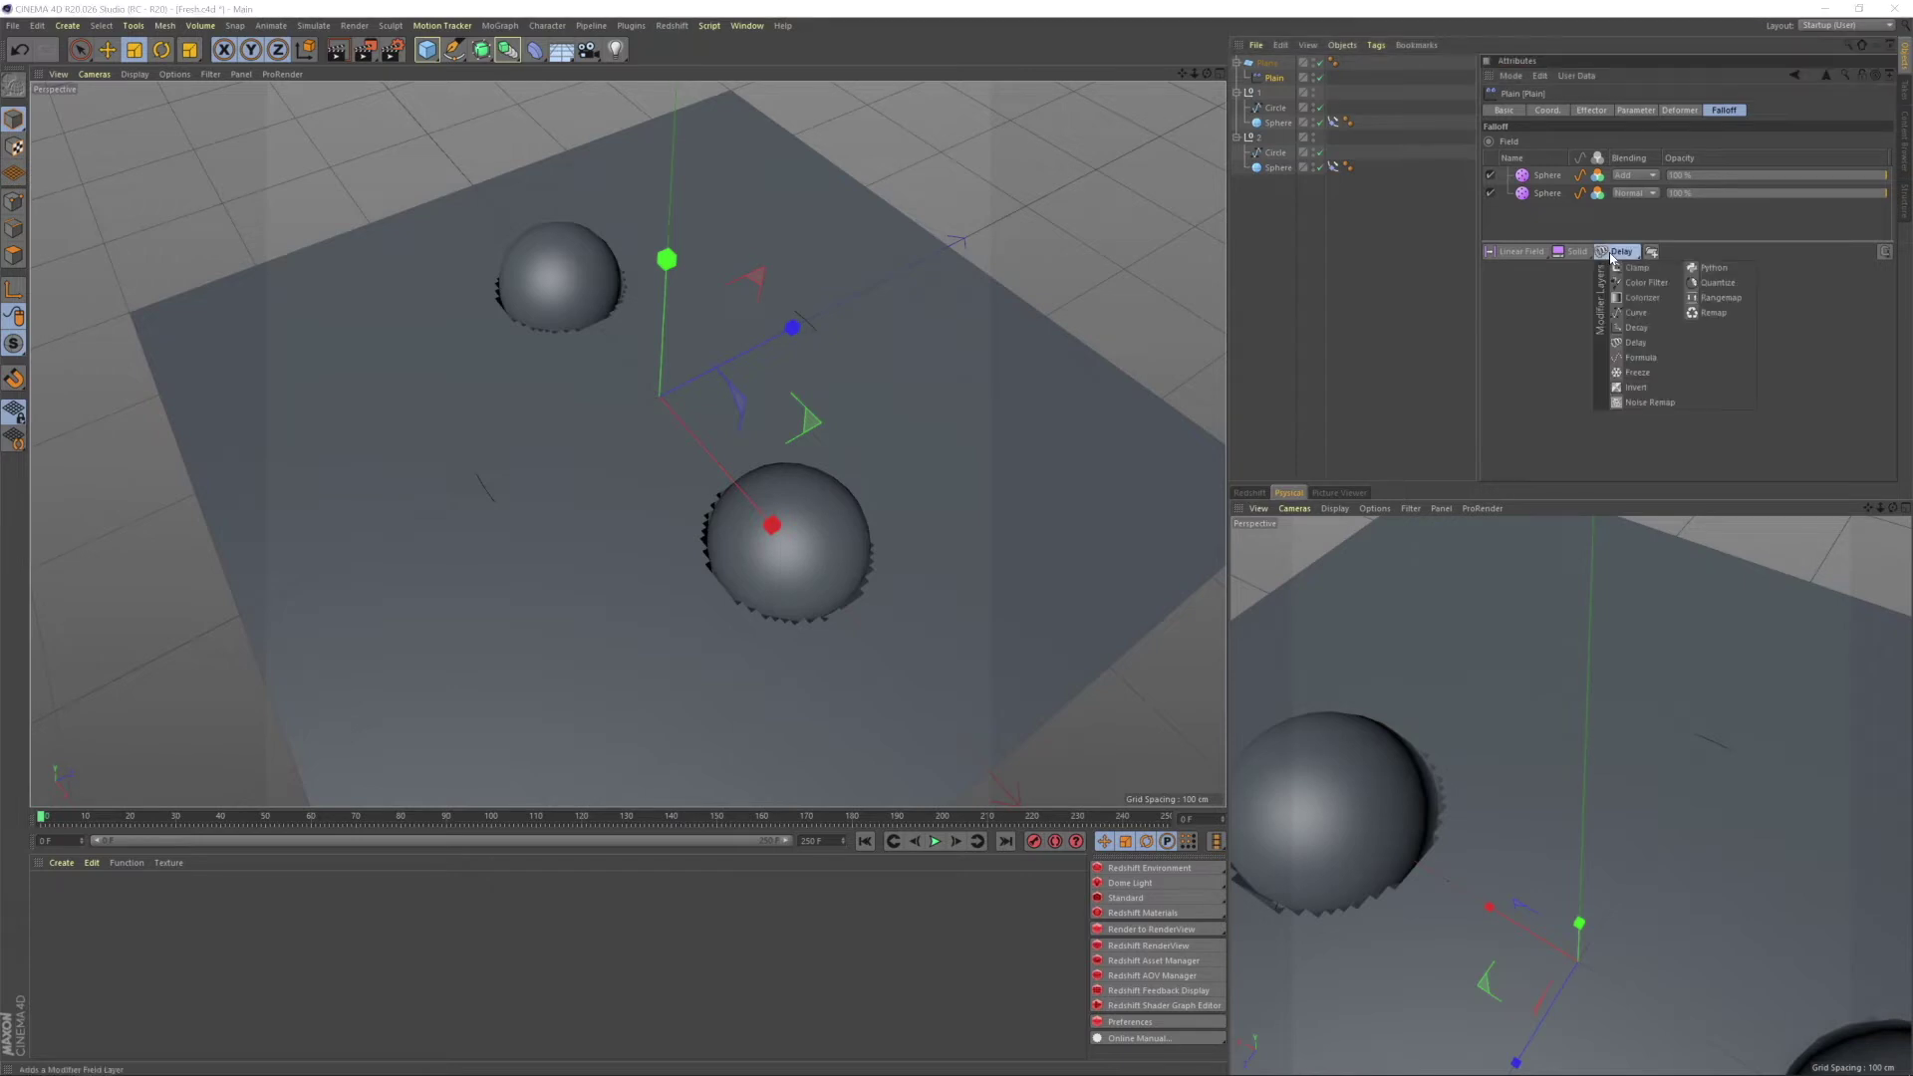
{"action": "left_click", "coordinate": [1634, 375]}
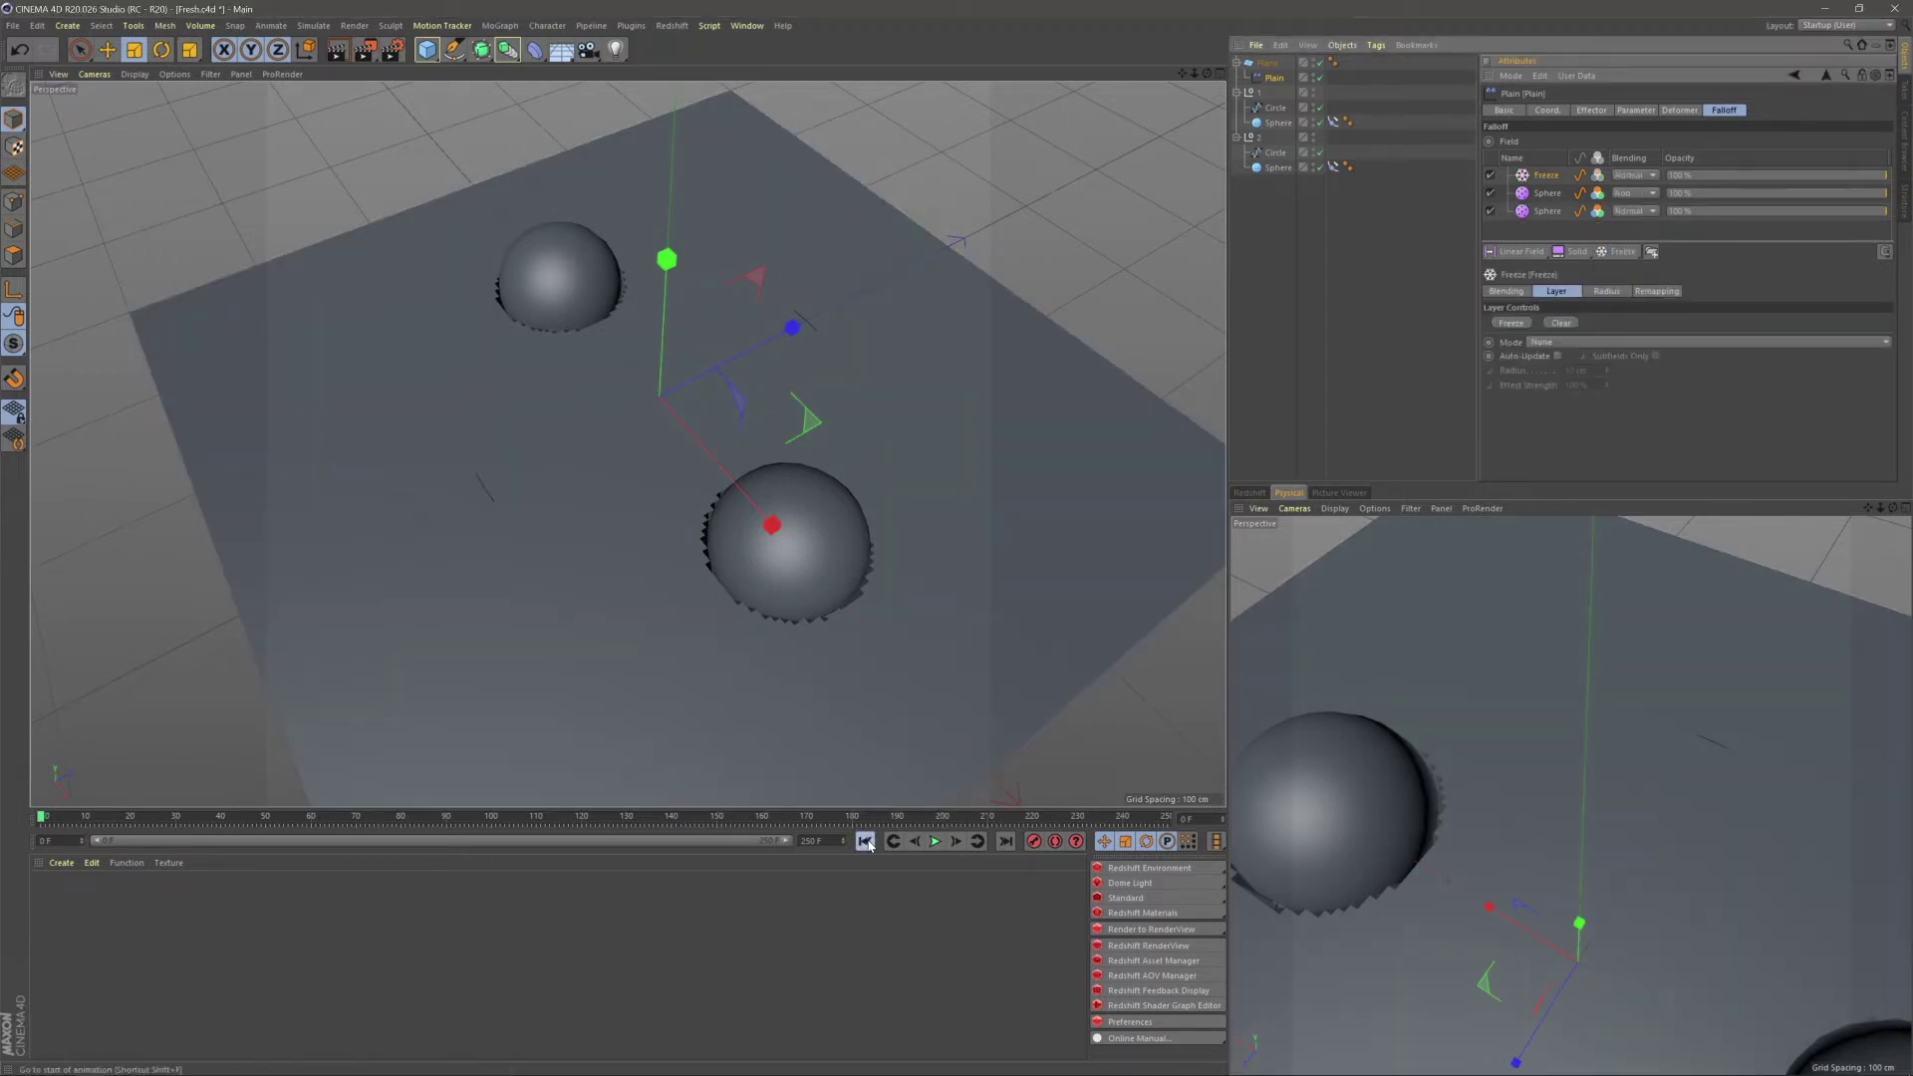
- Set the Freeze layer's blending to Add during playback, and replay the animation from the start to check it
{"action": "left_click", "coordinate": [935, 841]}
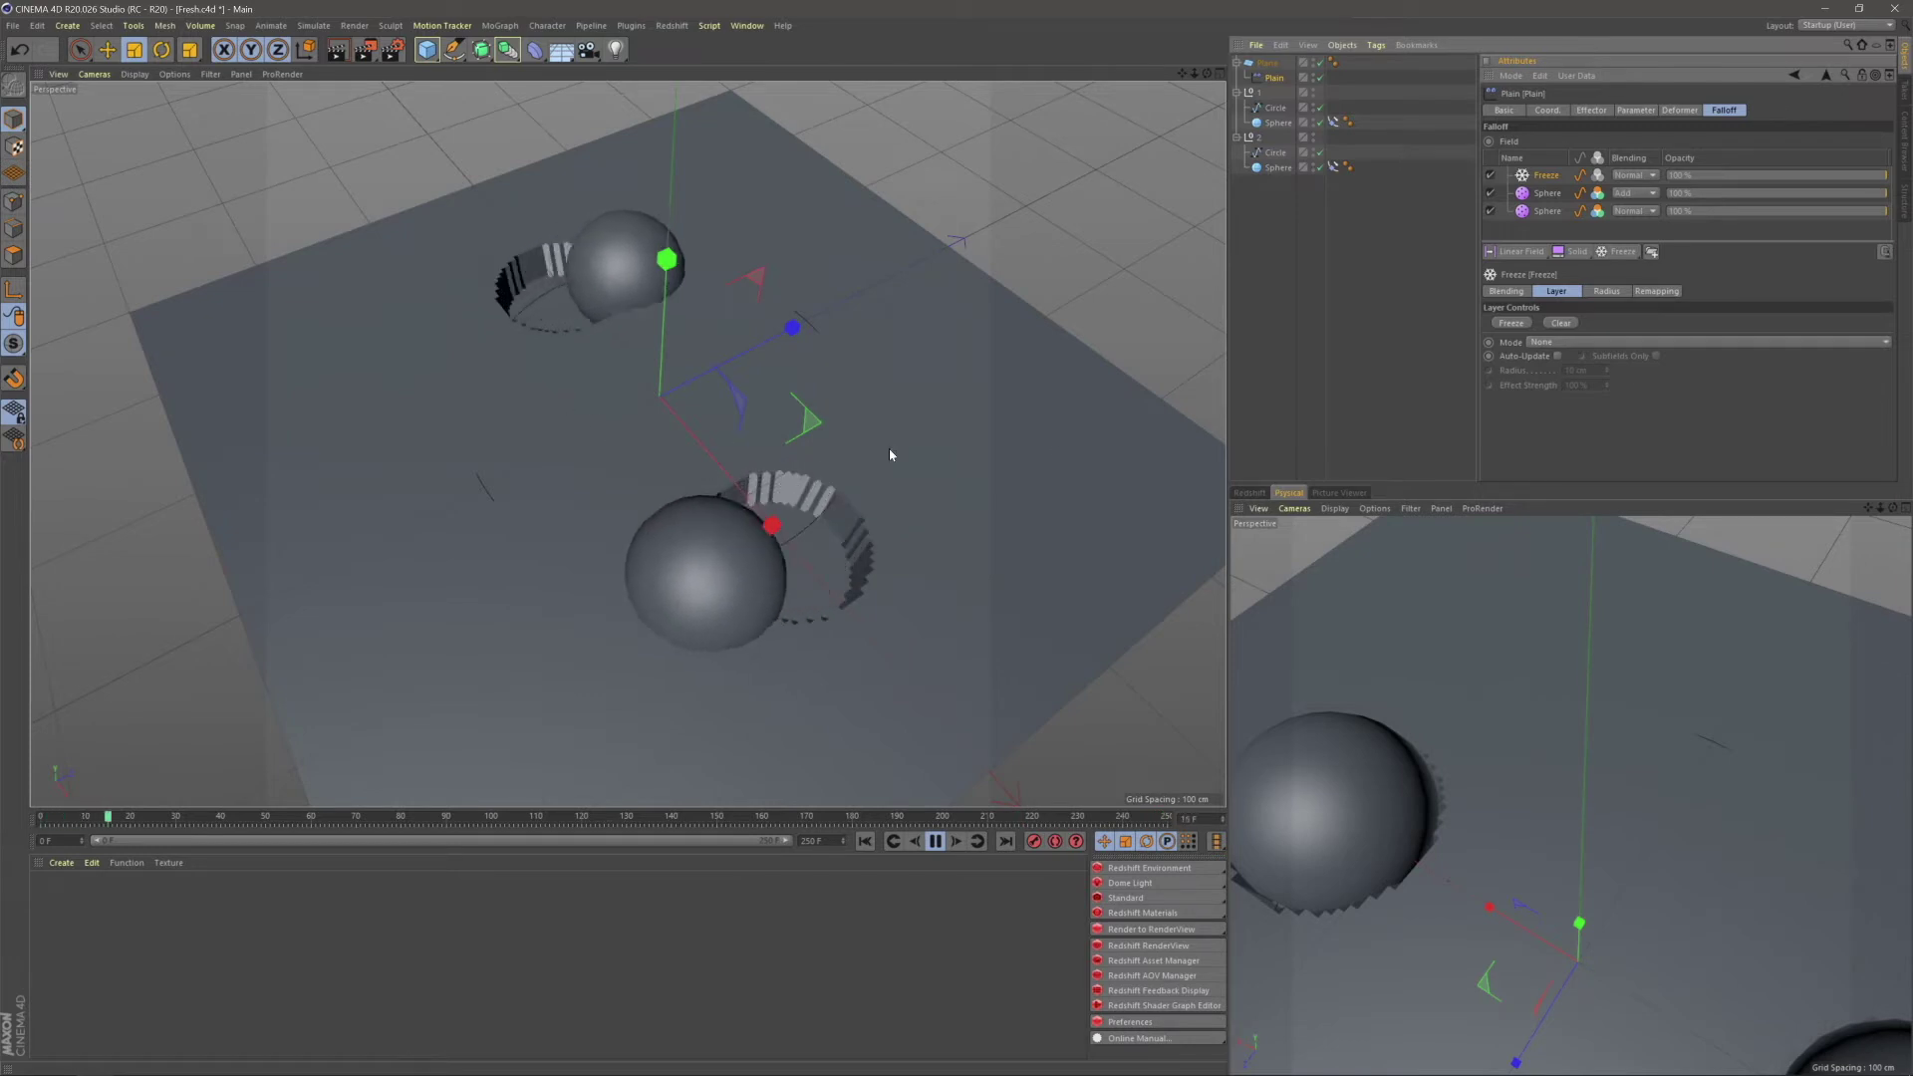
{"action": "left_click", "coordinate": [1630, 177]}
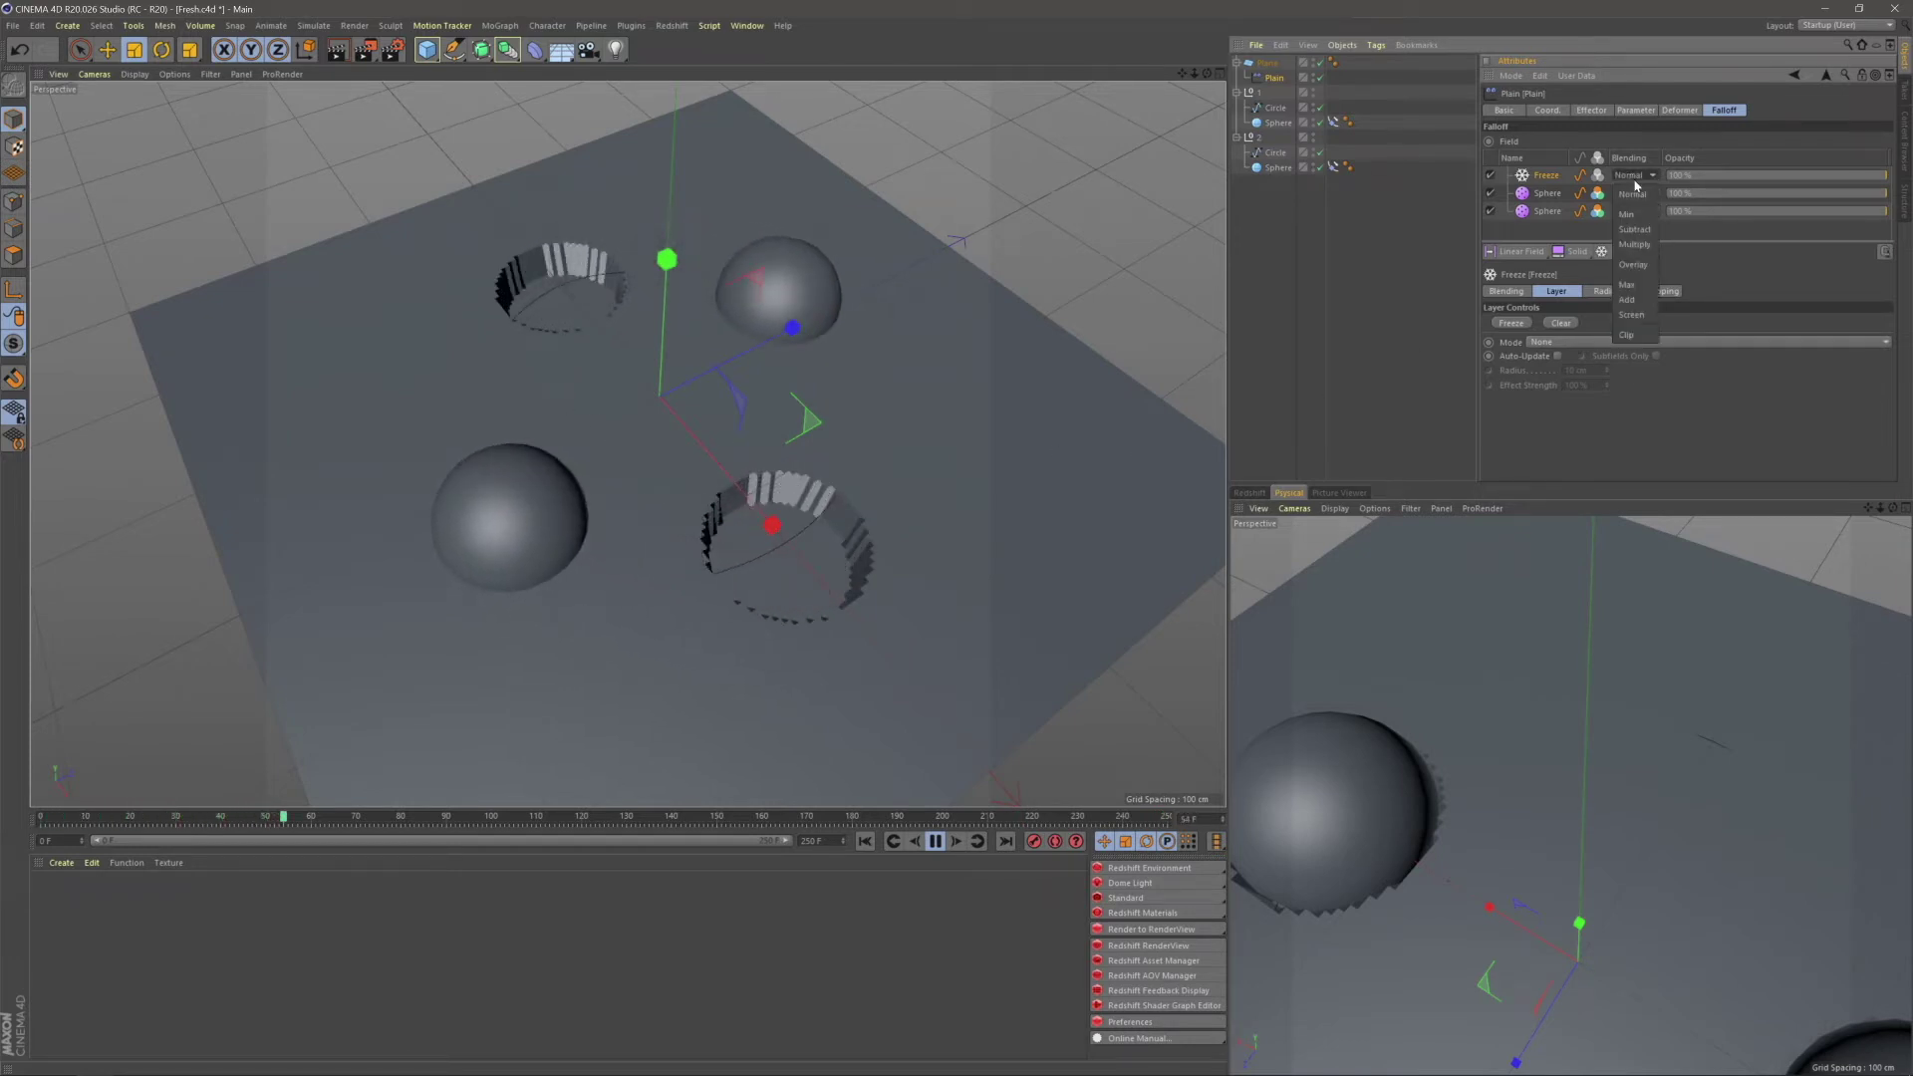
{"action": "left_click", "coordinate": [1634, 290]}
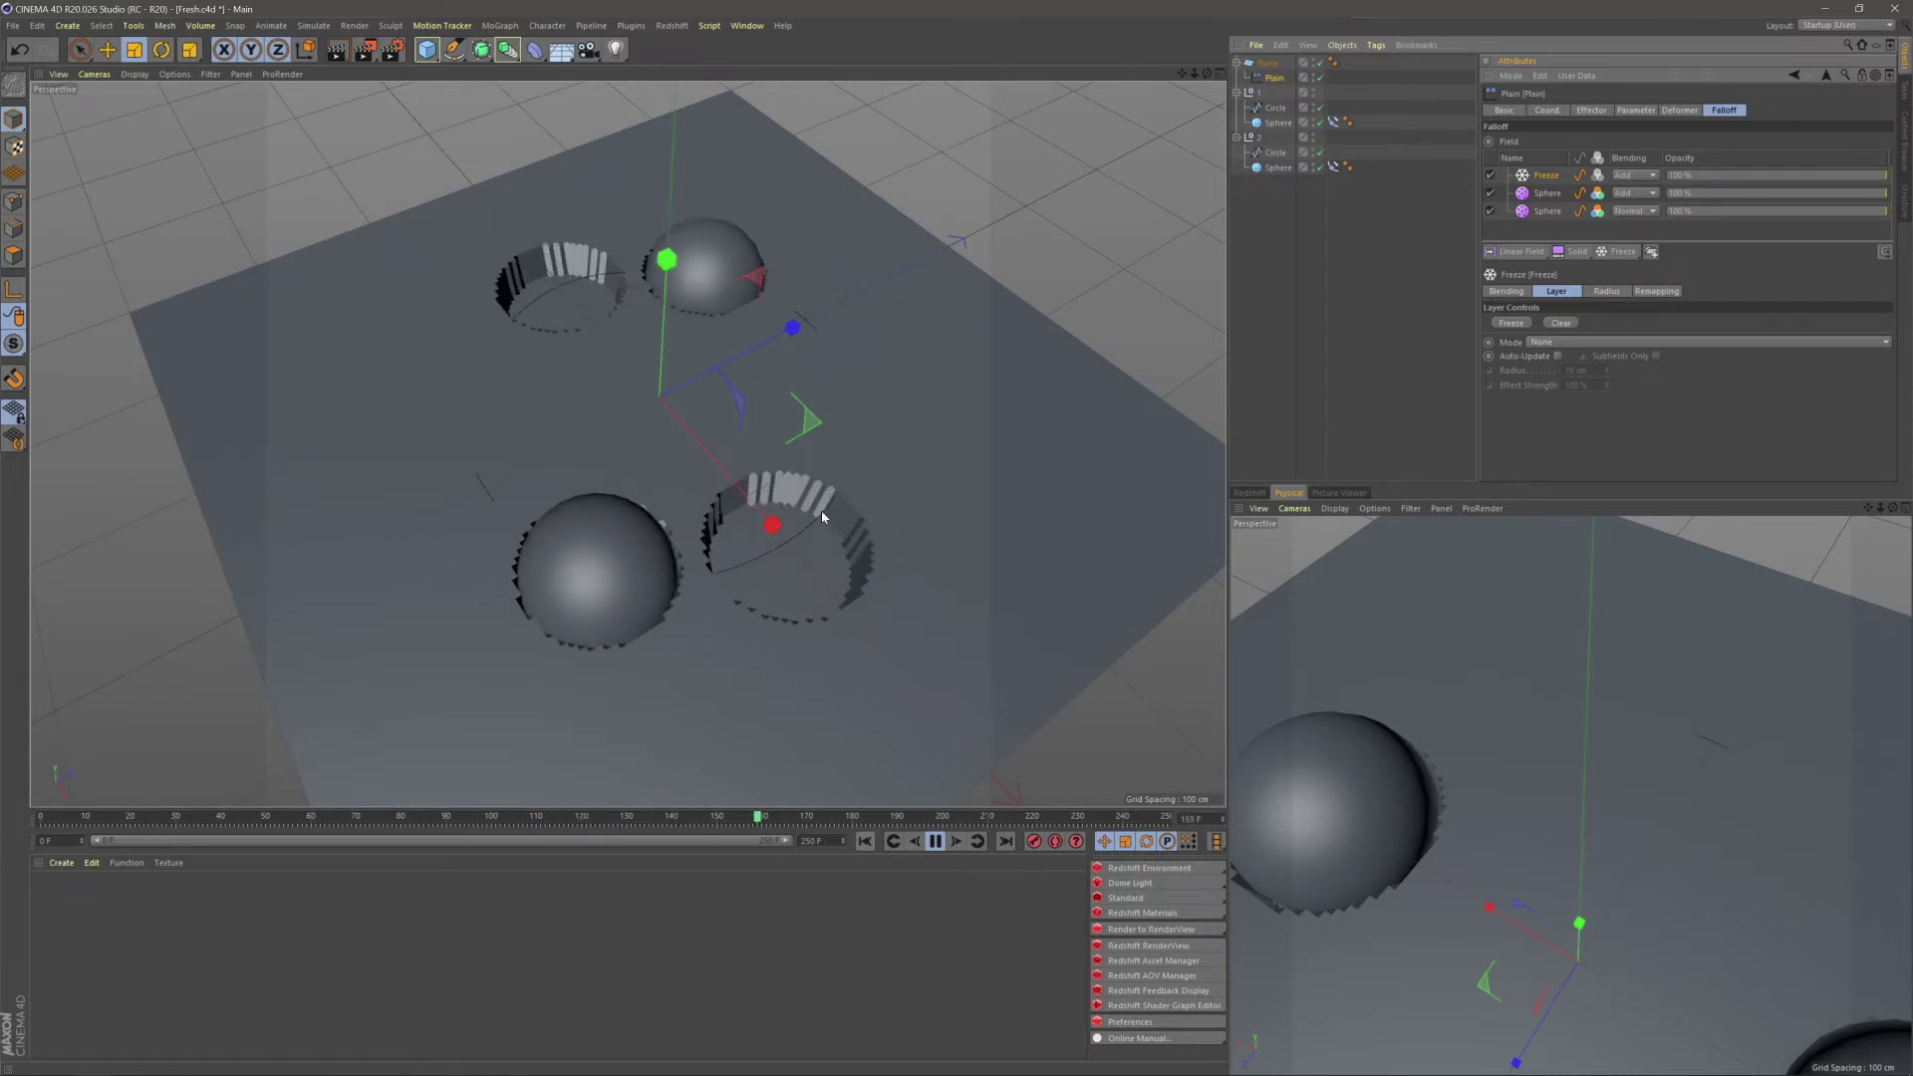
{"action": "left_click", "coordinate": [864, 843]}
{"action": "left_click", "coordinate": [936, 842]}
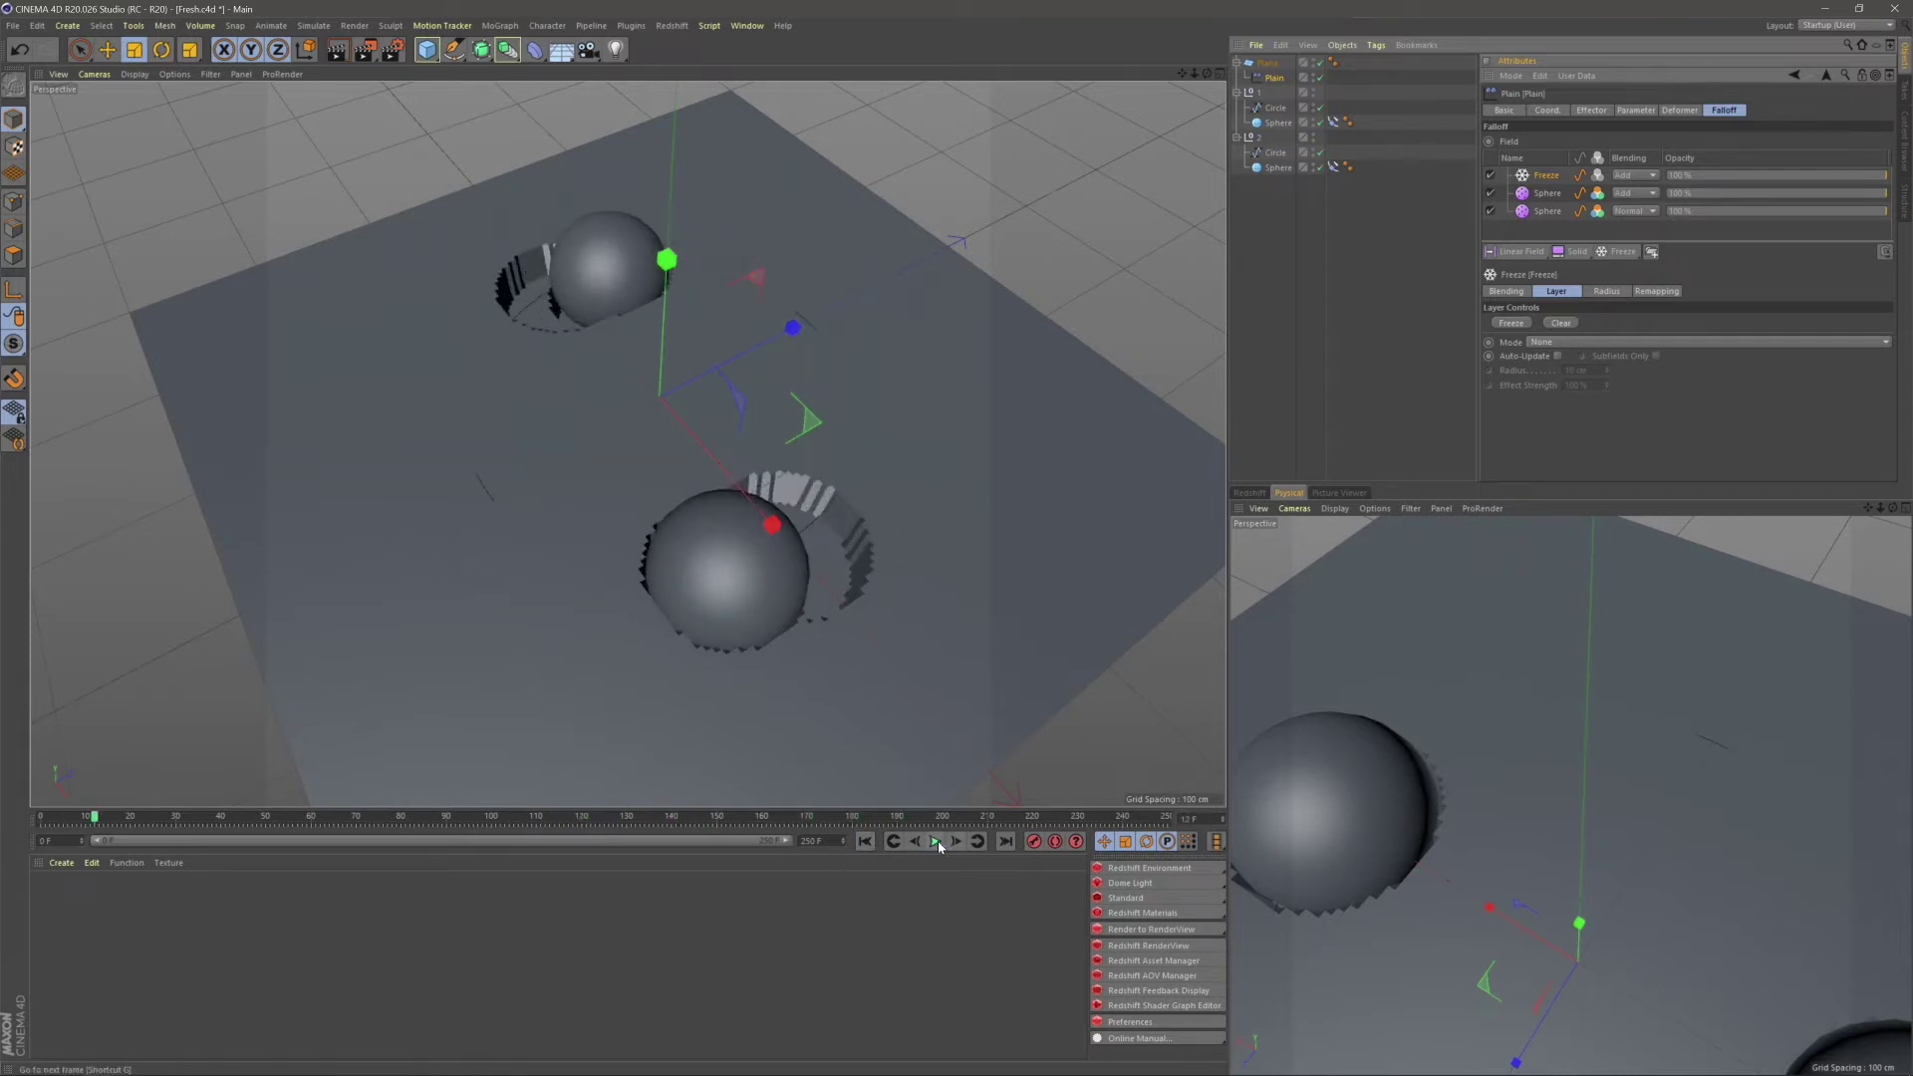
{"action": "left_click", "coordinate": [864, 842]}
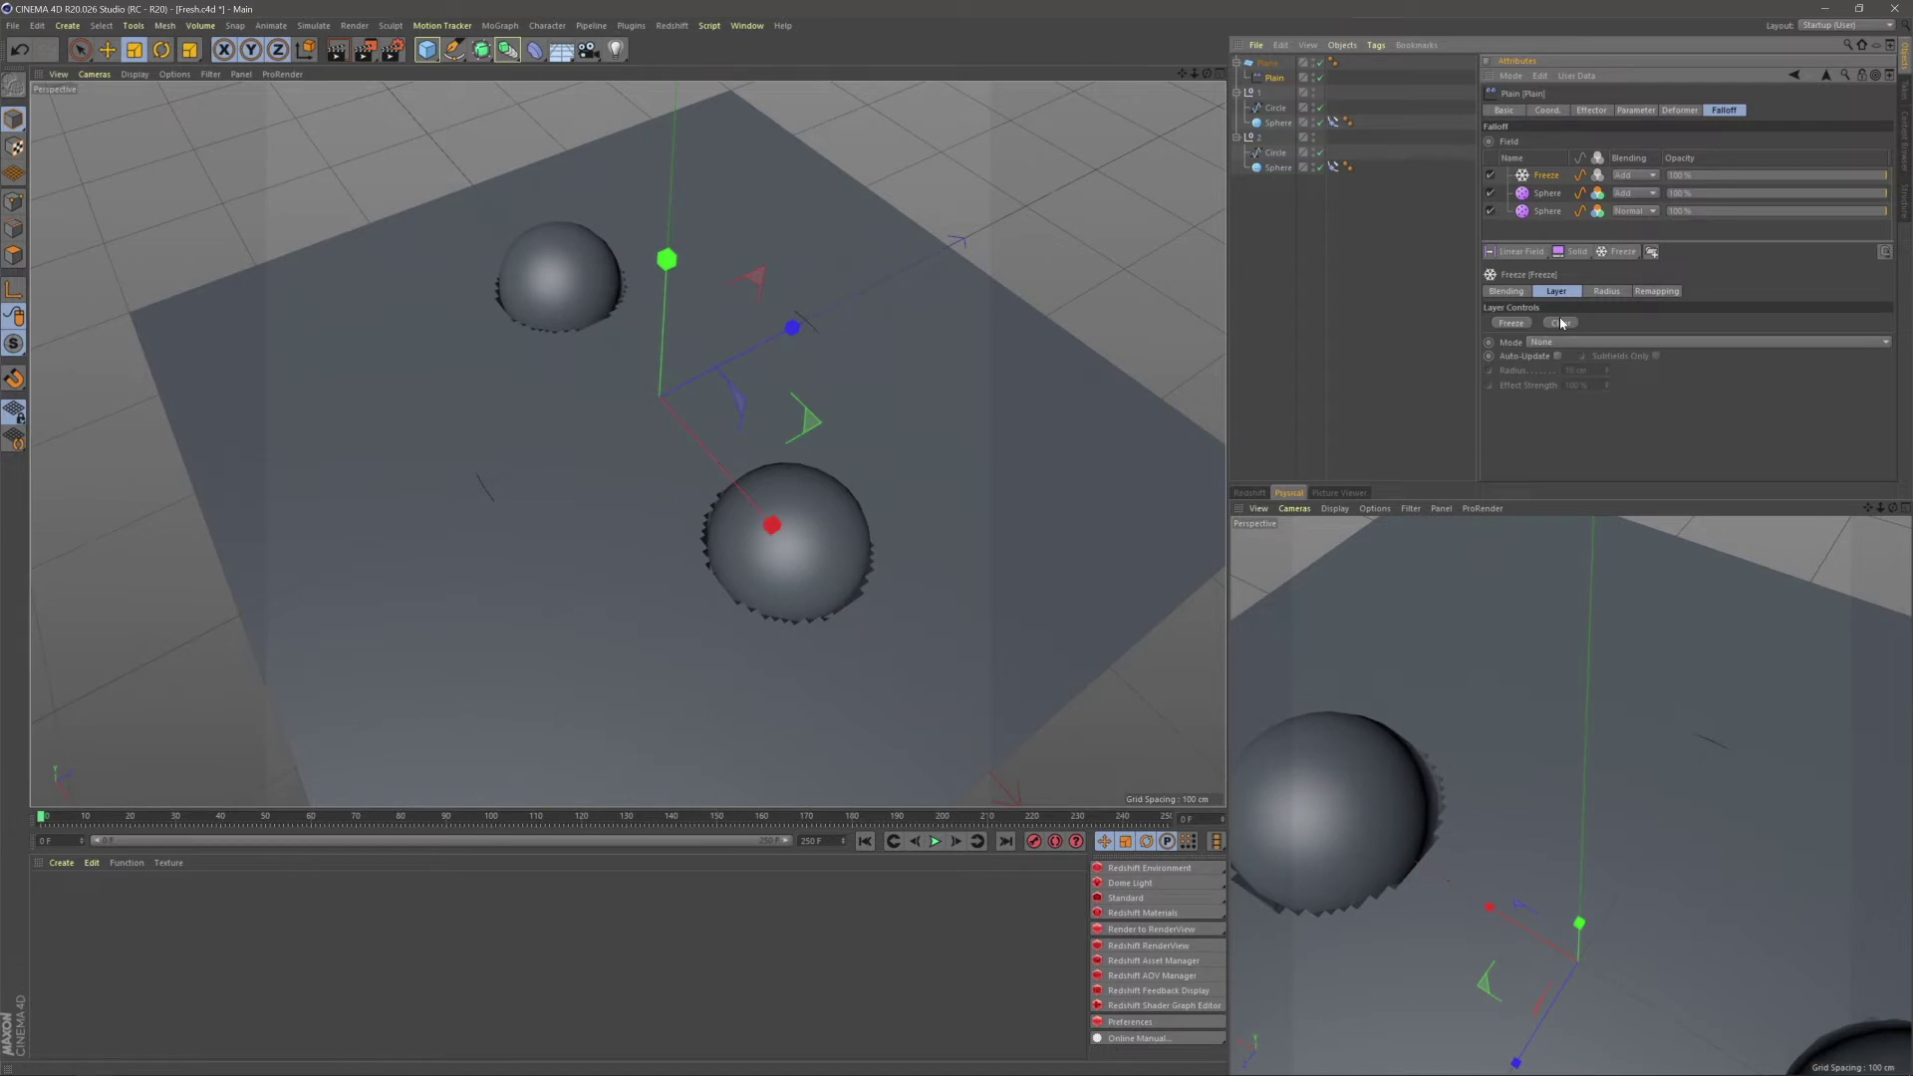
- Clear the Freeze layer's stored values and test the animation from the first frame
{"action": "left_click", "coordinate": [1561, 323]}
{"action": "left_click", "coordinate": [935, 842]}
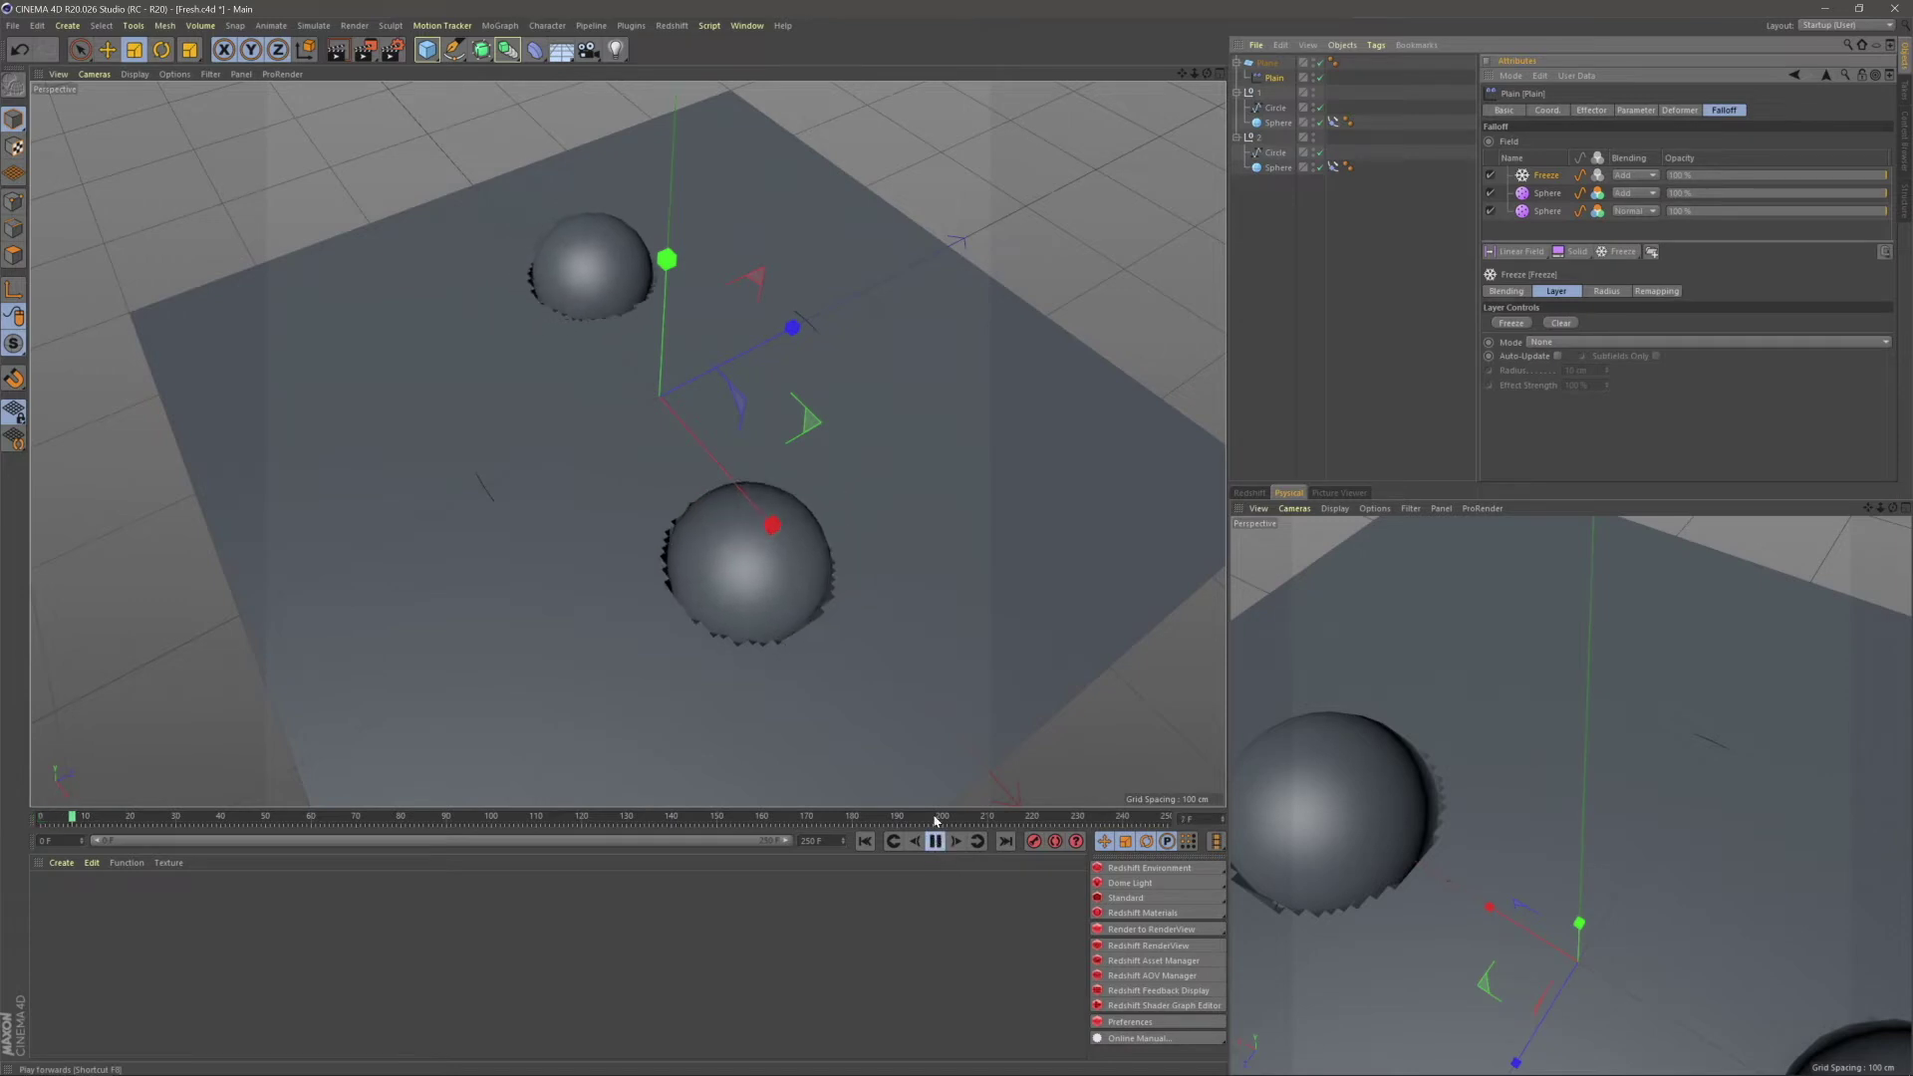
{"action": "left_click", "coordinate": [935, 842]}
{"action": "left_click", "coordinate": [881, 843]}
- Set the Freeze layer's mode to Grow, play the animation and examine the spreading indentation up close
{"action": "left_click", "coordinate": [1539, 343]}
{"action": "left_click", "coordinate": [1555, 418]}
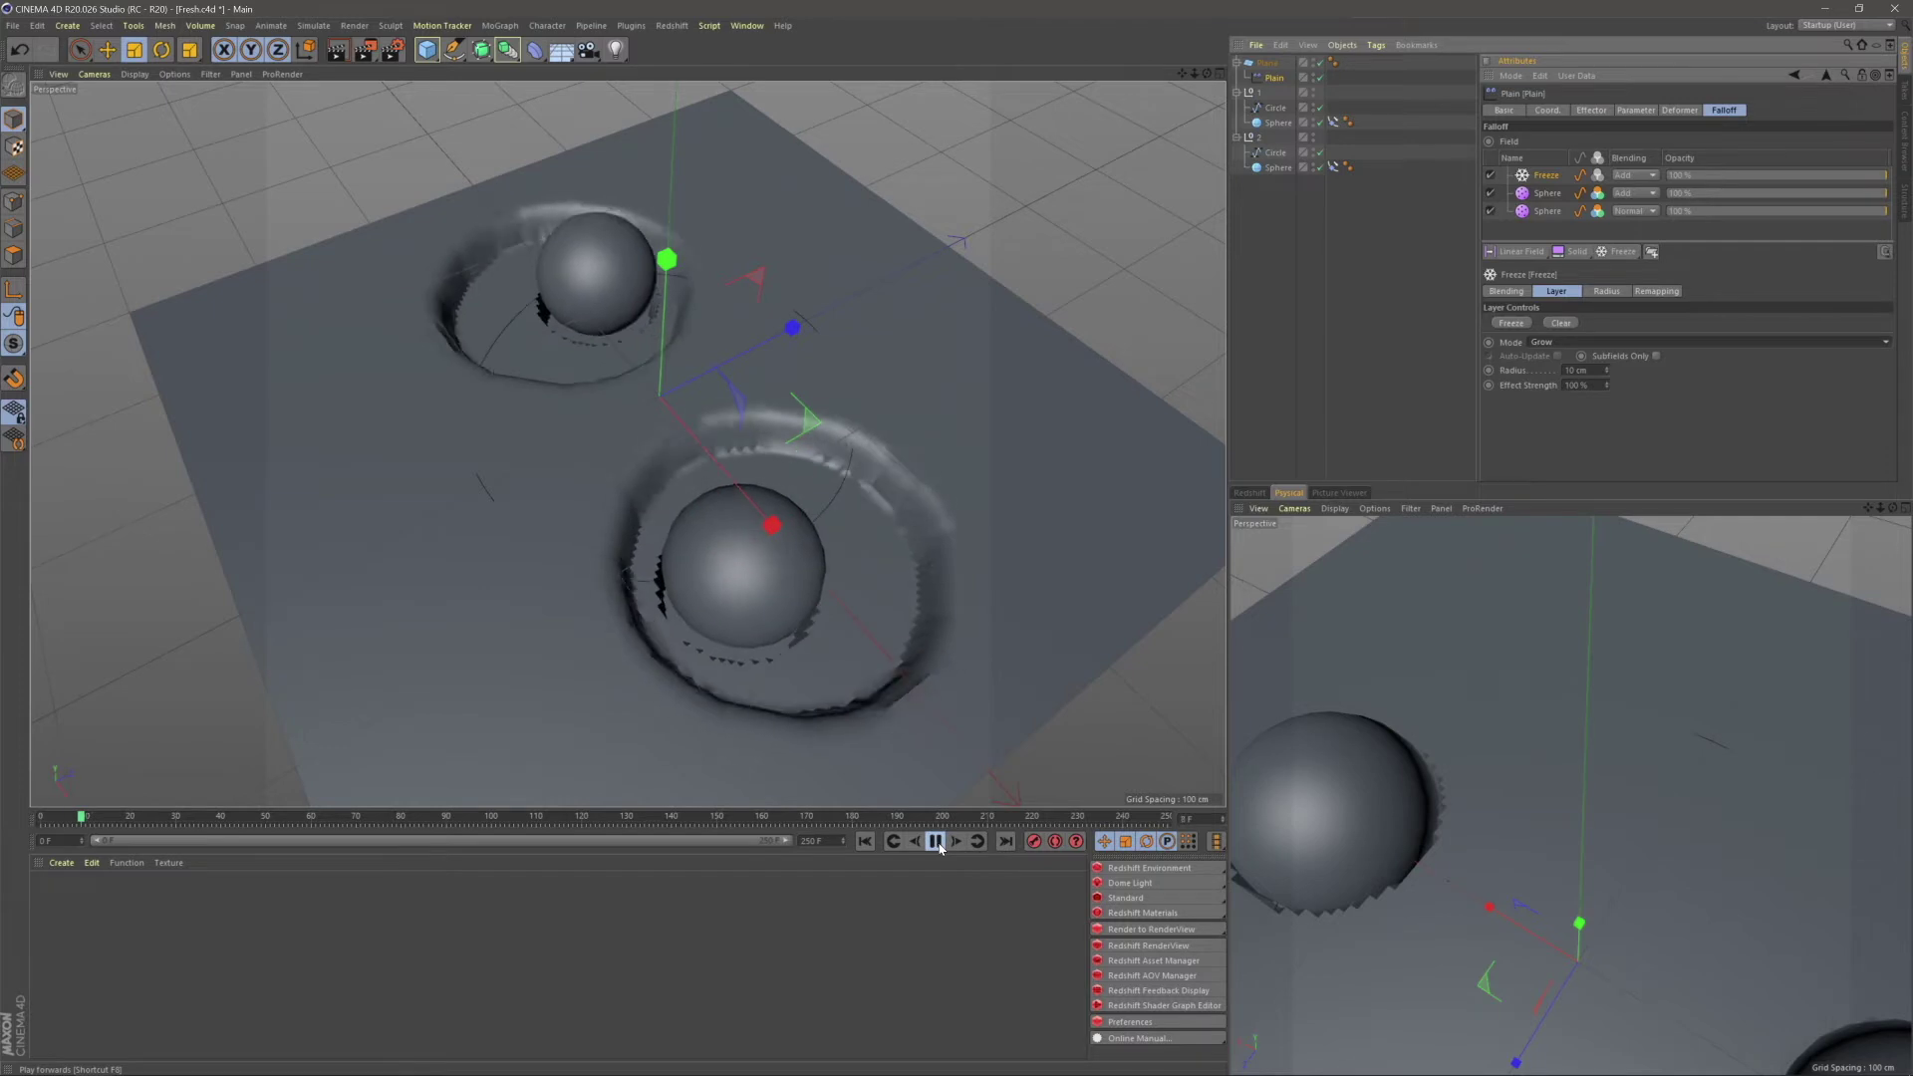
{"action": "left_click", "coordinate": [938, 847]}
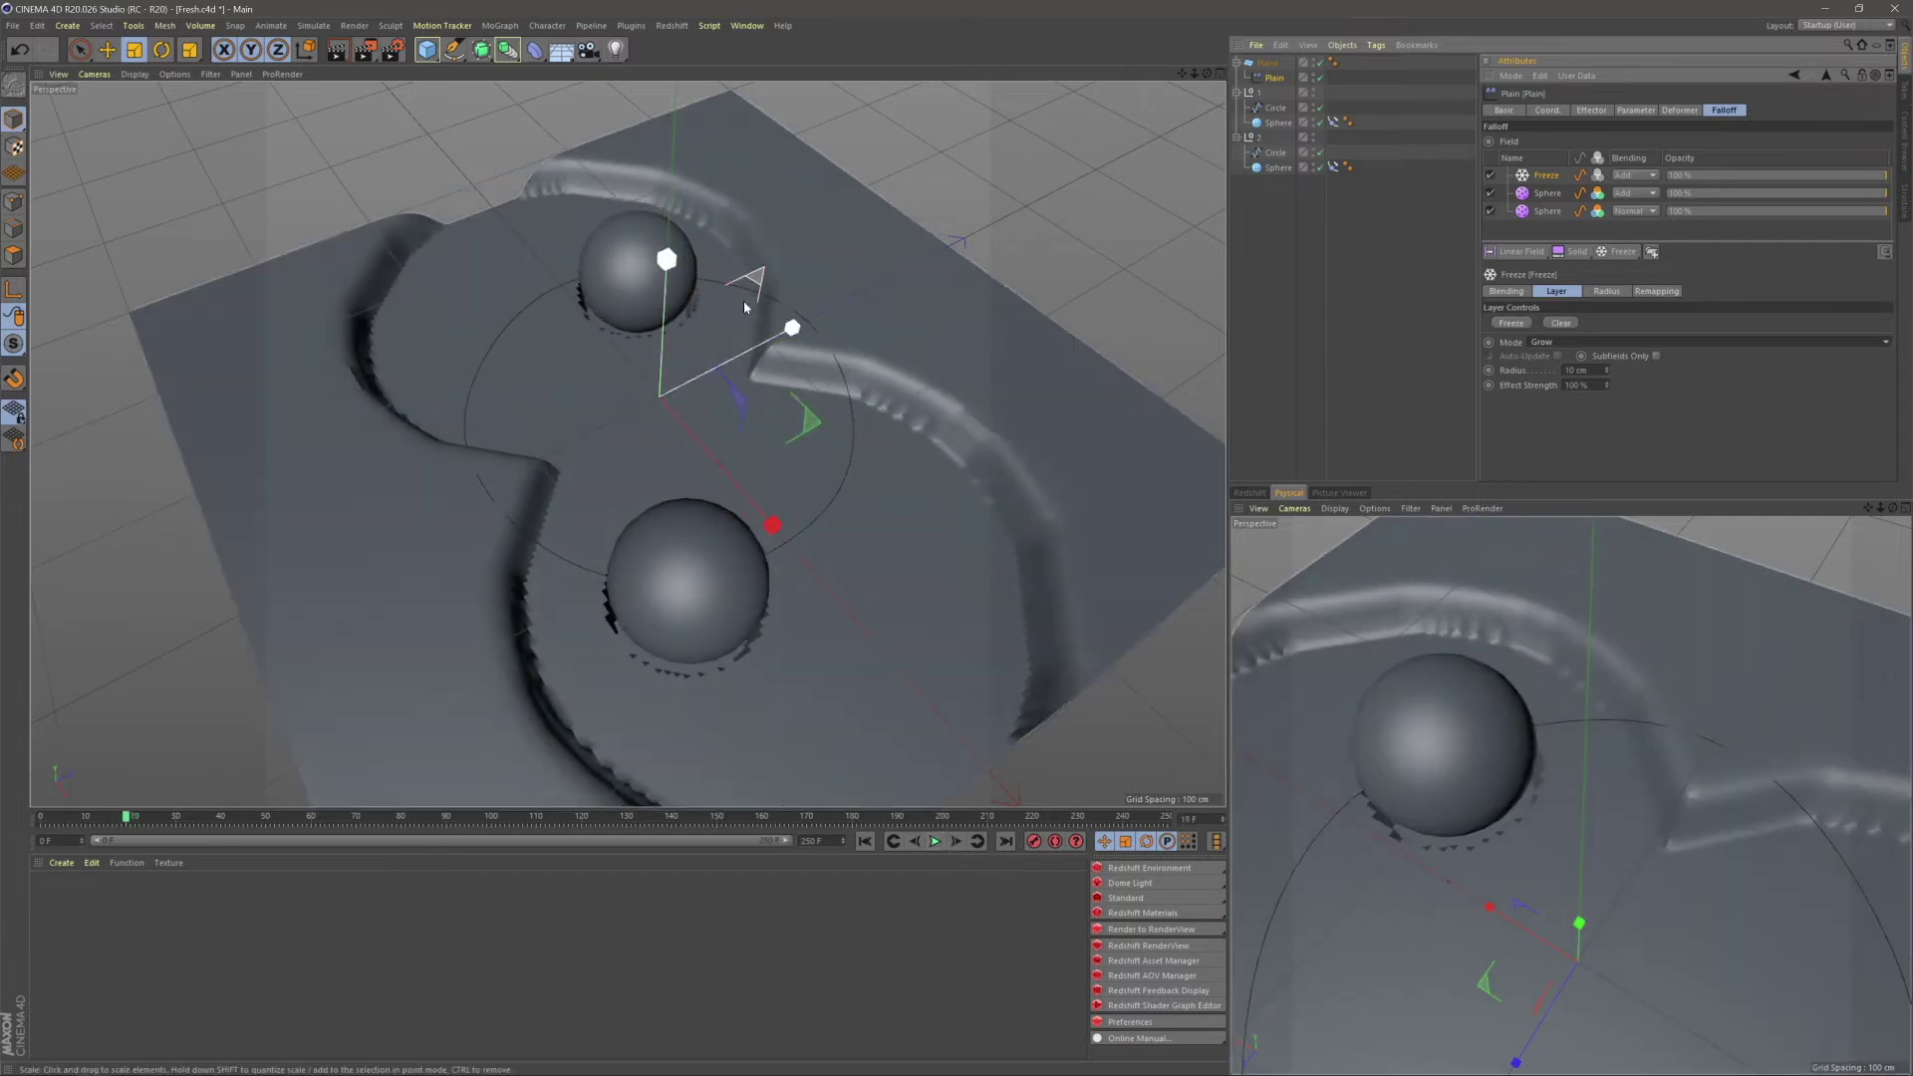
{"action": "left_click", "coordinate": [1366, 346]}
{"action": "middle_click_drag", "start_coordinate": [971, 409], "coordinate": [846, 405], "text": "alt"}
{"action": "right_click_drag", "start_coordinate": [793, 438], "coordinate": [808, 304], "text": "alt"}
{"action": "left_click_drag", "start_coordinate": [858, 406], "coordinate": [917, 446], "text": "alt"}
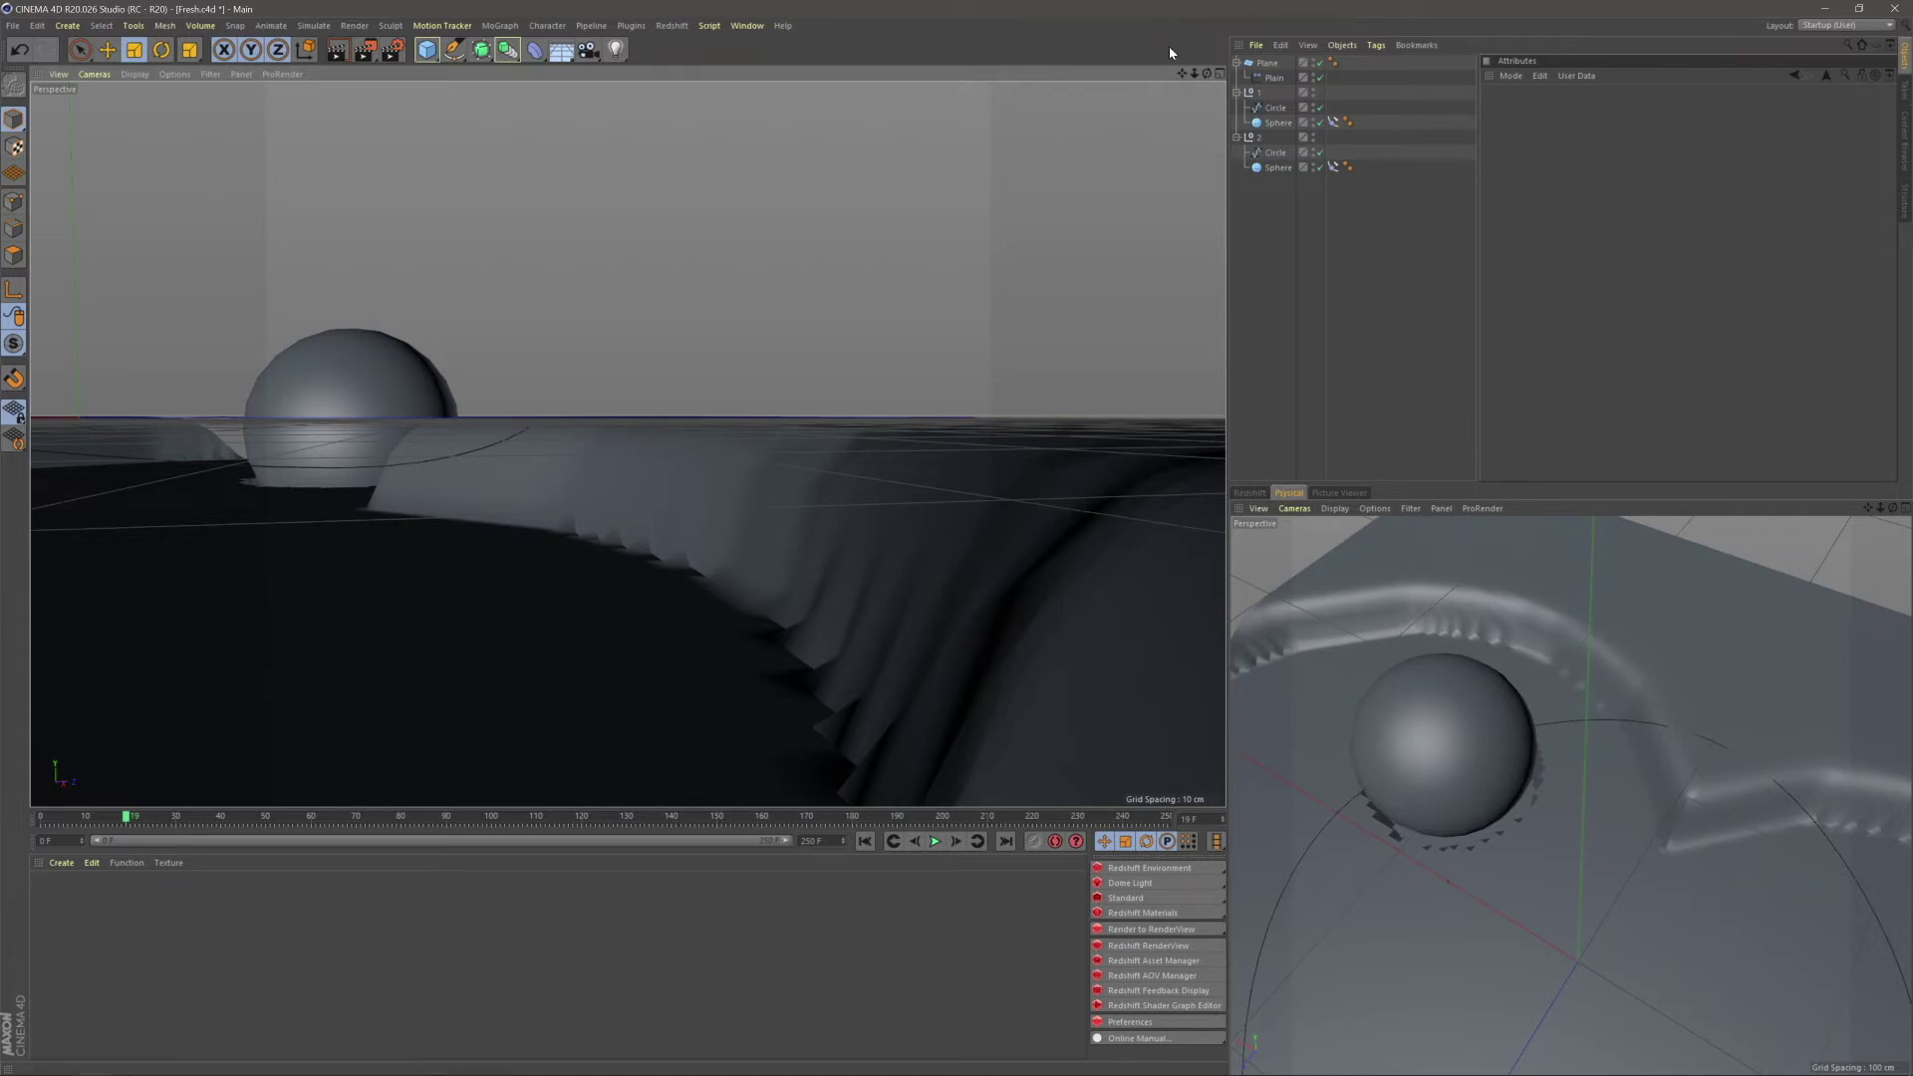
- Set the Freeze layer's Grow radius to 20 cm
{"action": "left_click", "coordinate": [1274, 77]}
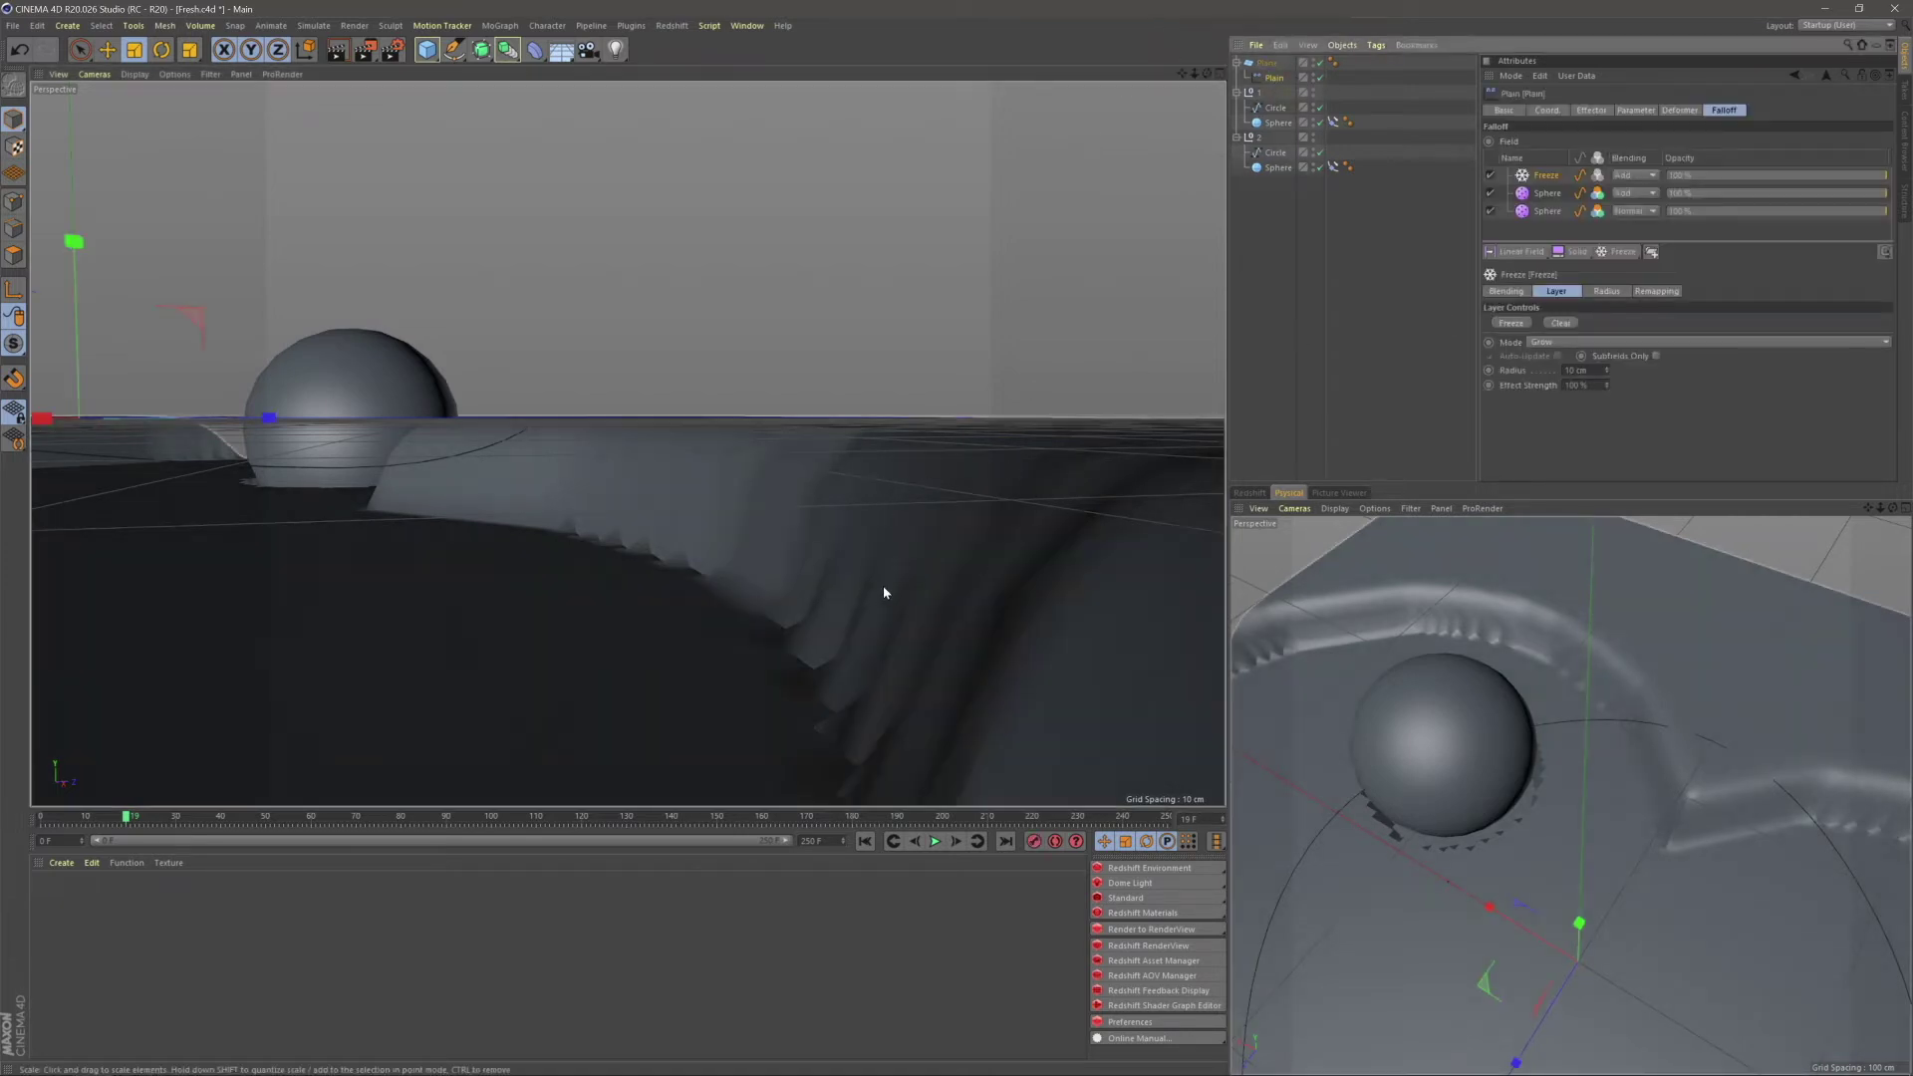
{"action": "left_click", "coordinate": [1572, 370]}
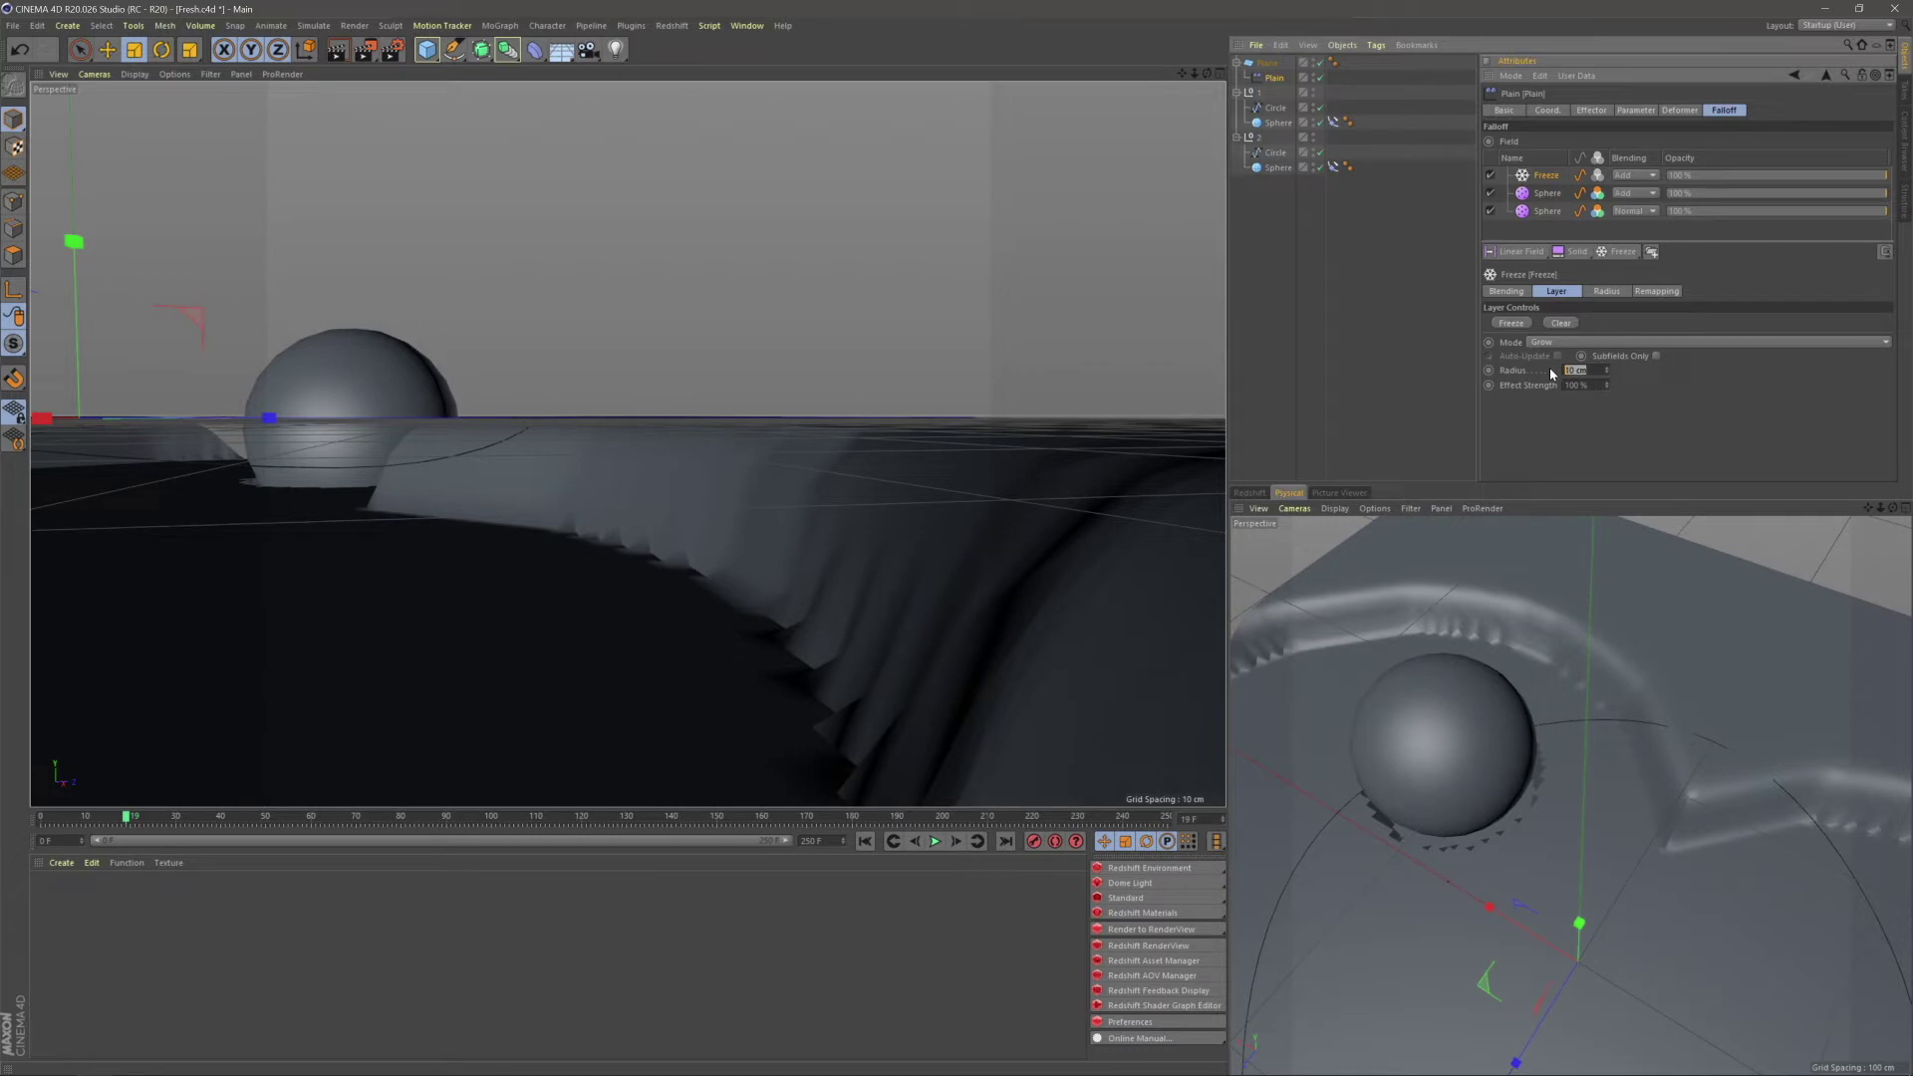
{"action": "type", "text": "20"}
{"action": "key", "text": "Return"}
{"action": "left_click", "coordinate": [1362, 303]}
{"action": "left_click_drag", "start_coordinate": [937, 479], "coordinate": [892, 479], "text": "alt"}
{"action": "left_click_drag", "start_coordinate": [815, 542], "coordinate": [827, 737], "text": "alt"}
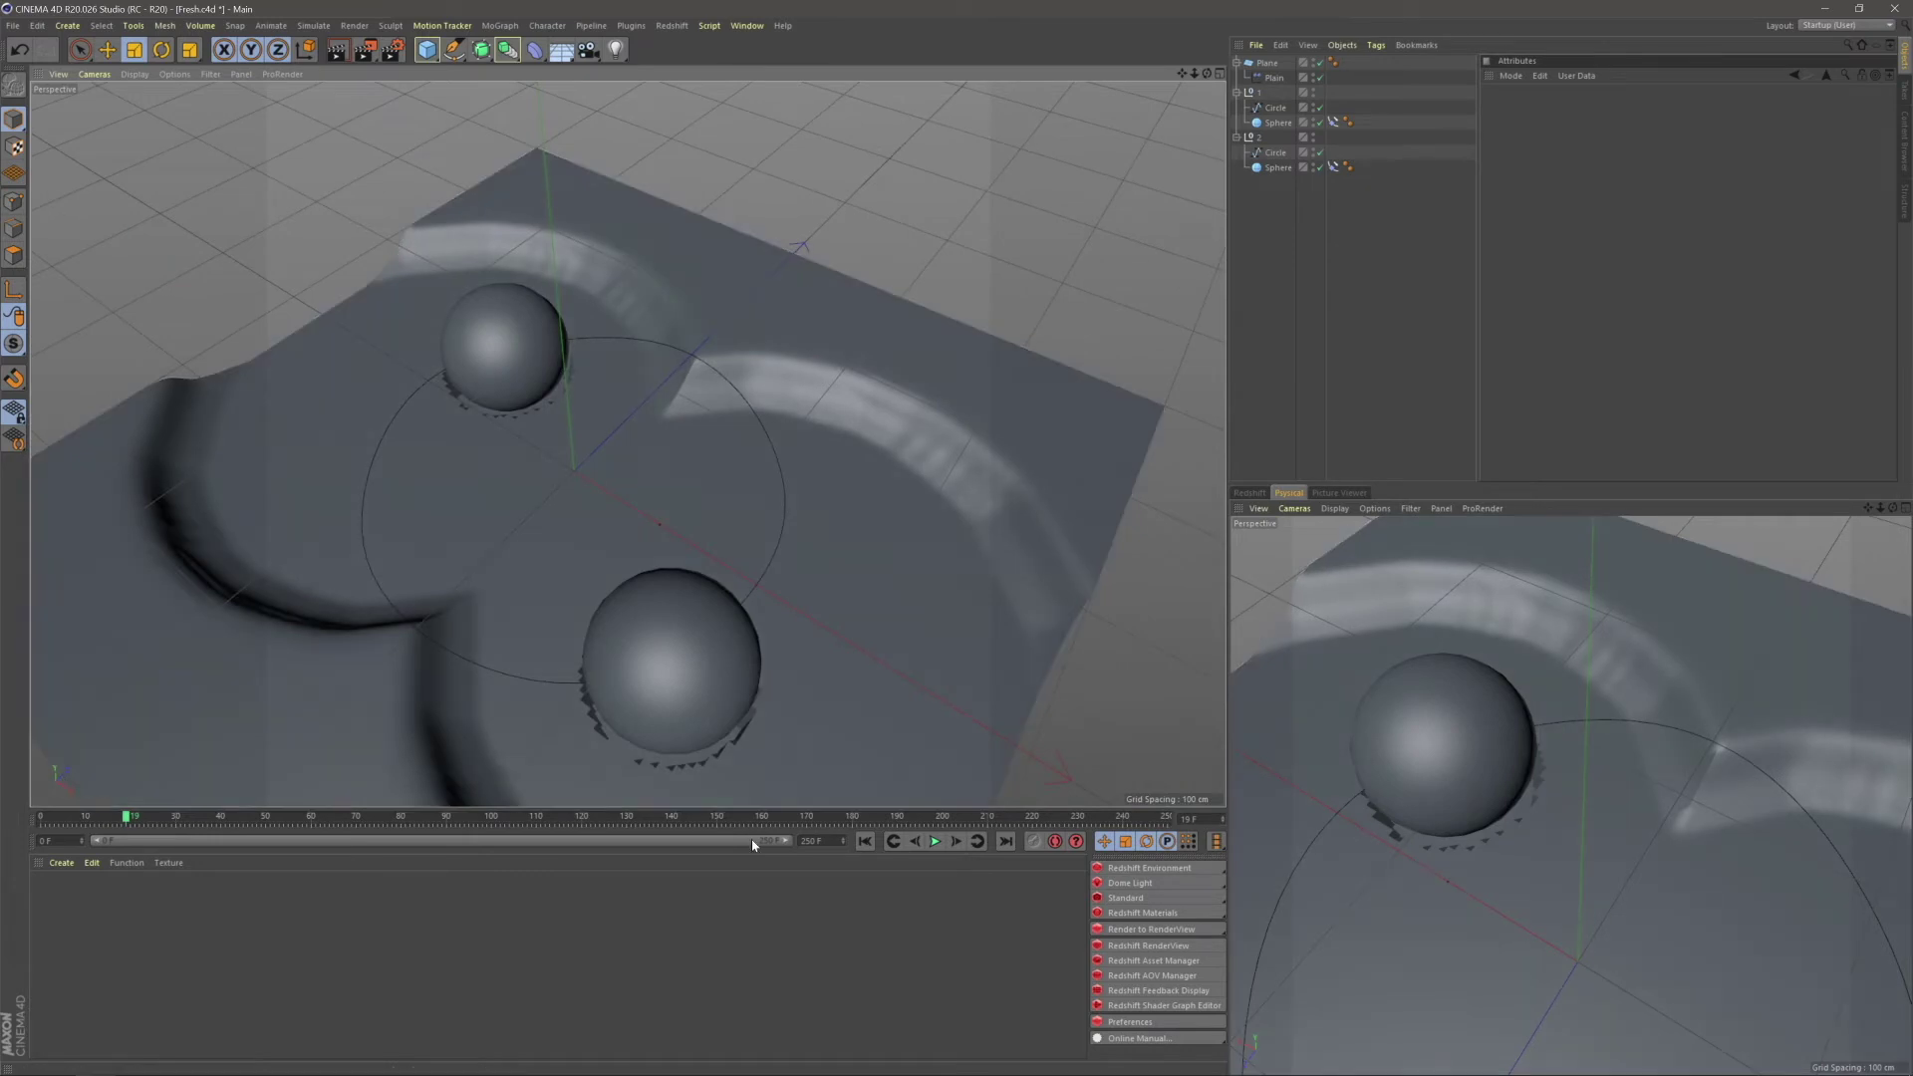
- Replay the animation from the start to check how the indentations spread across the plane
{"action": "left_click", "coordinate": [868, 844]}
{"action": "left_click", "coordinate": [936, 842]}
{"action": "left_click", "coordinate": [932, 842]}
{"action": "left_click", "coordinate": [893, 844]}
{"action": "left_click", "coordinate": [935, 843]}
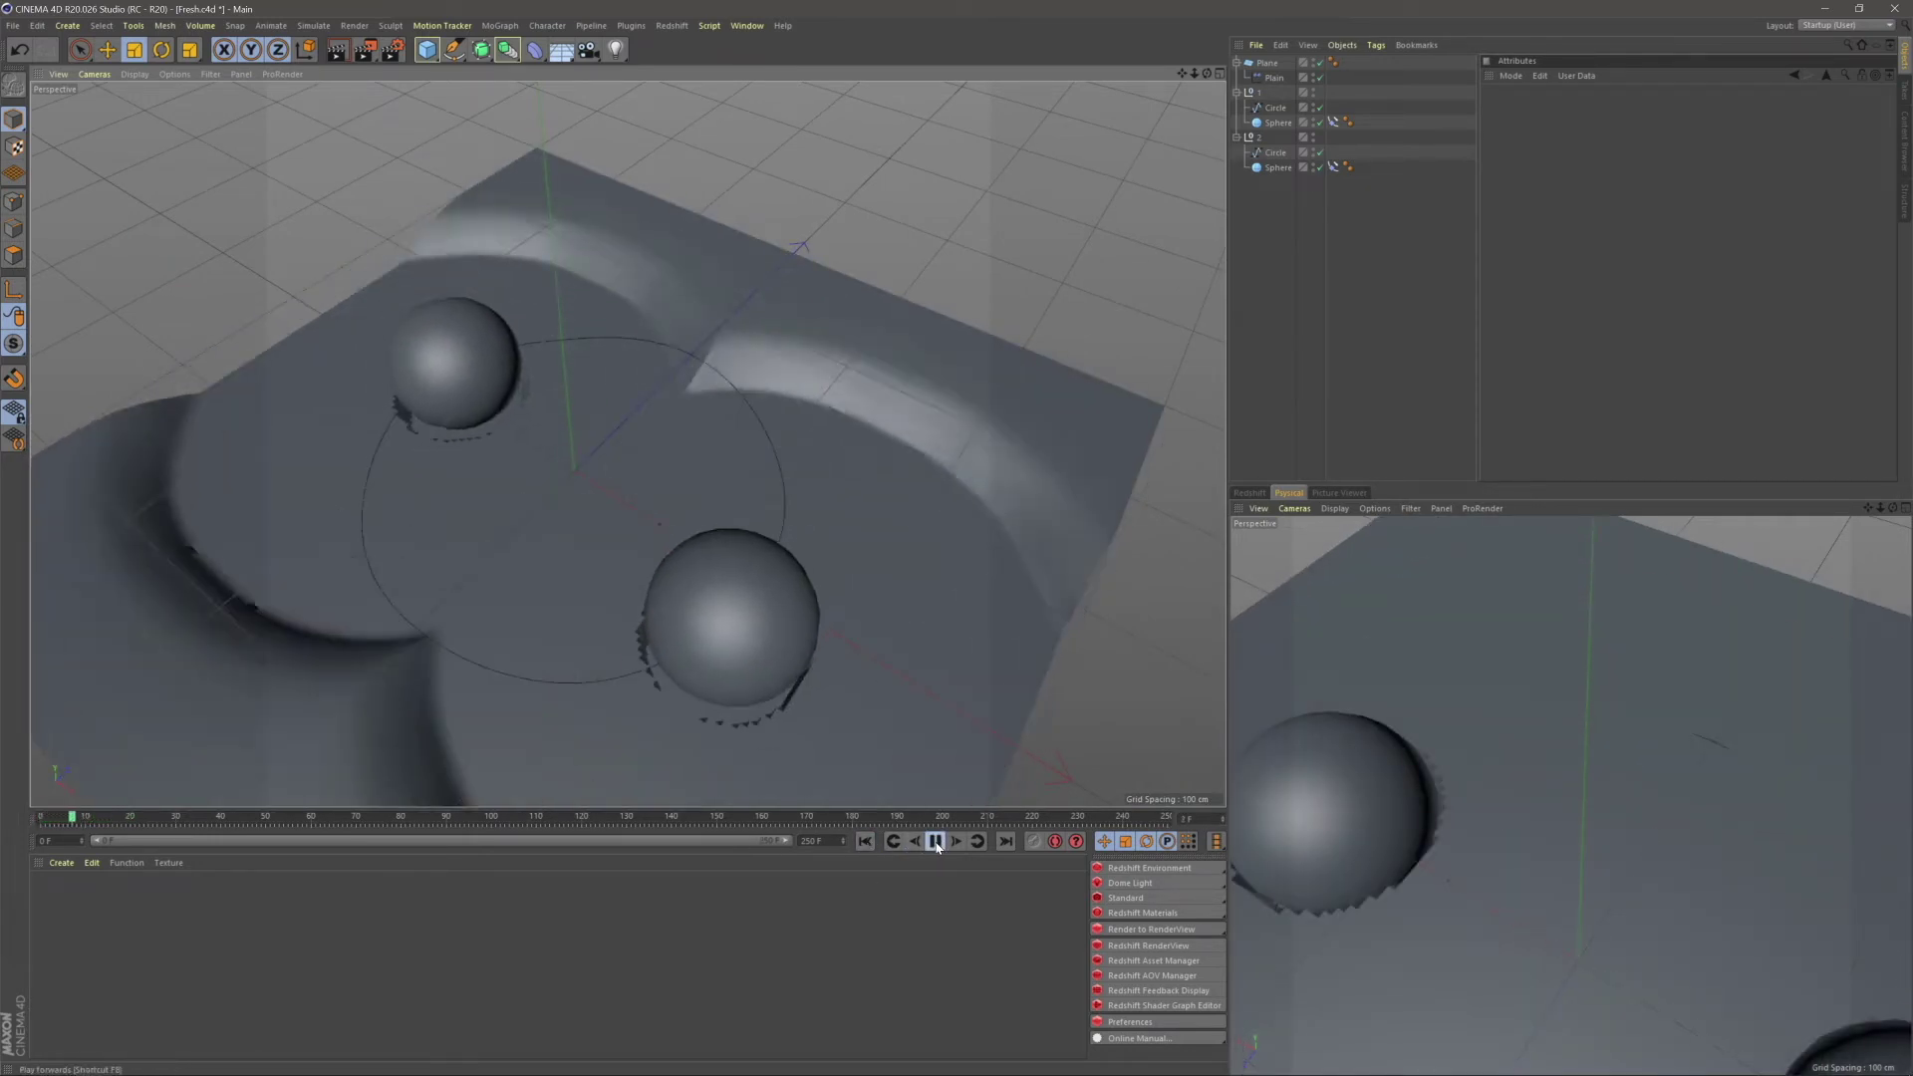
- Stop the playback and add a Solid layer above the Freeze layer in the Plain effector's falloff
{"action": "left_click", "coordinate": [936, 843]}
{"action": "left_click_drag", "start_coordinate": [917, 454], "coordinate": [827, 409], "text": "alt"}
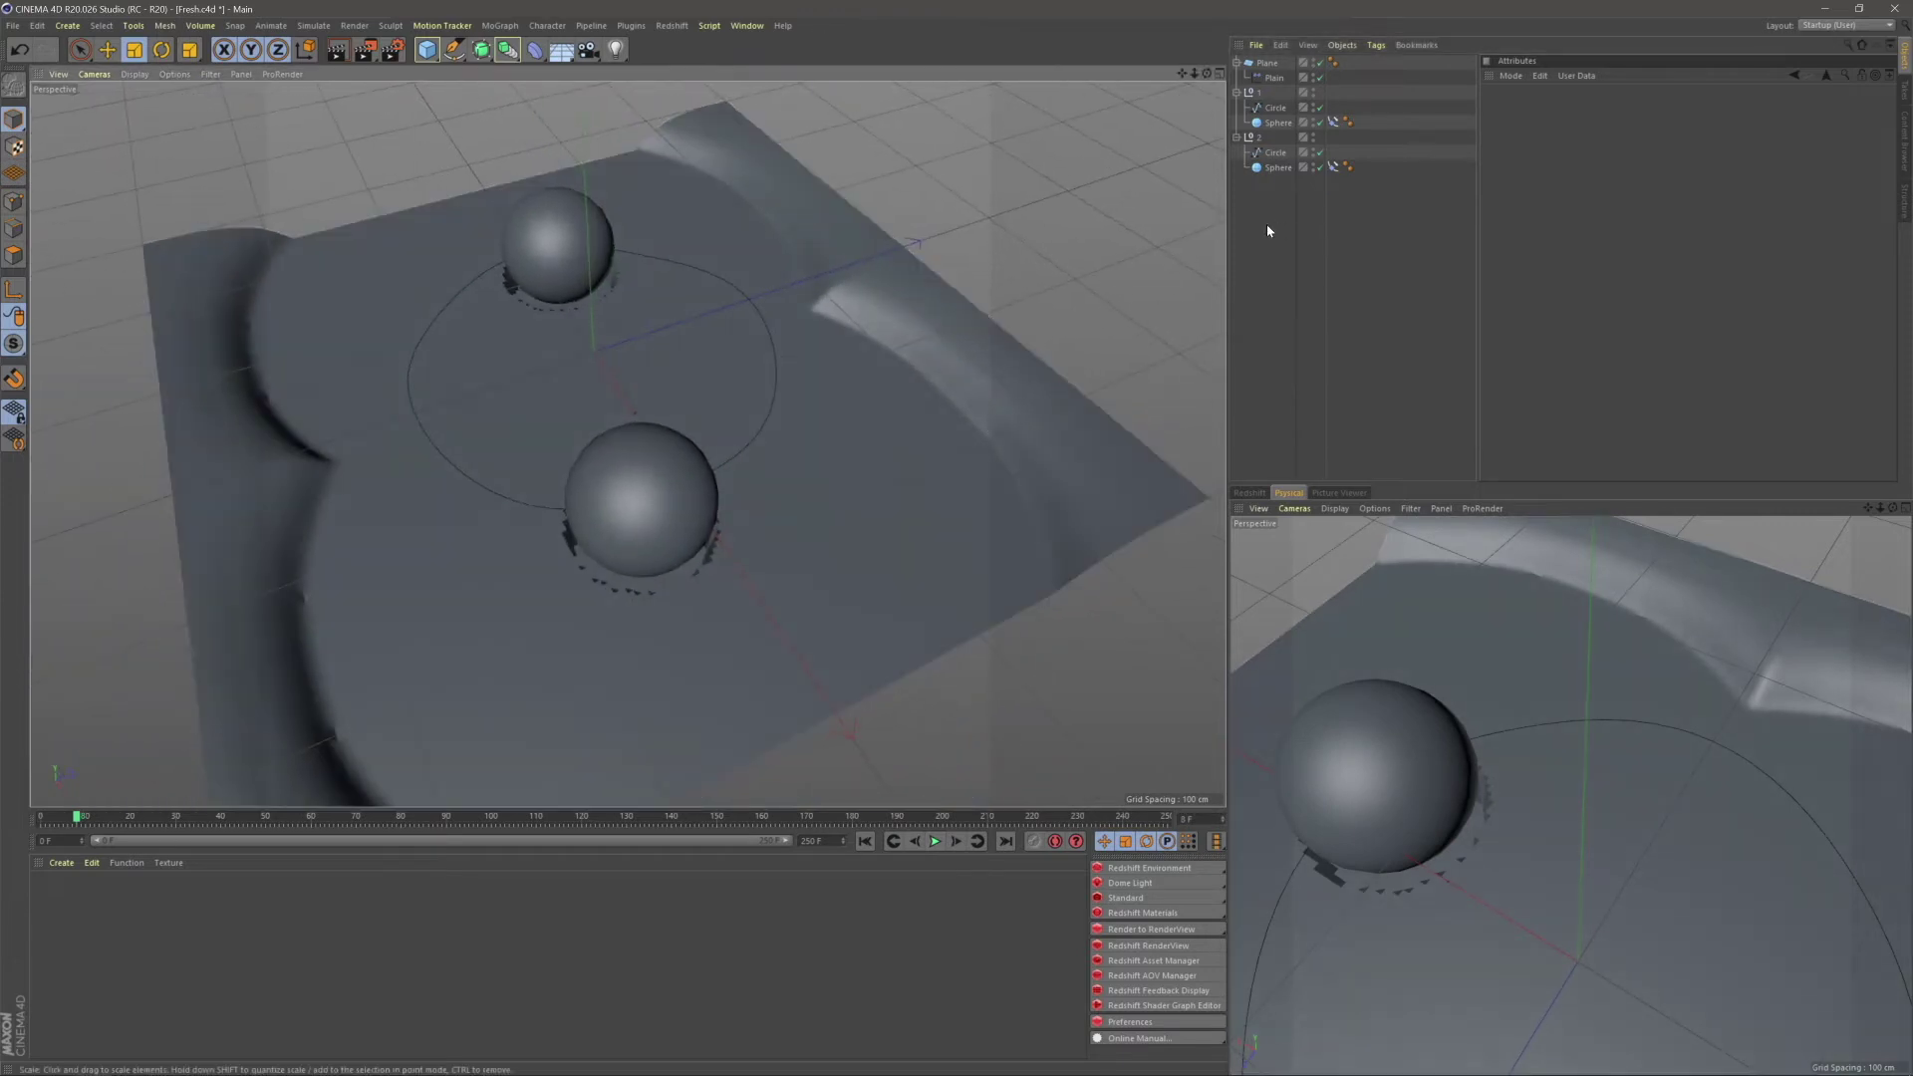
{"action": "left_click", "coordinate": [1277, 77]}
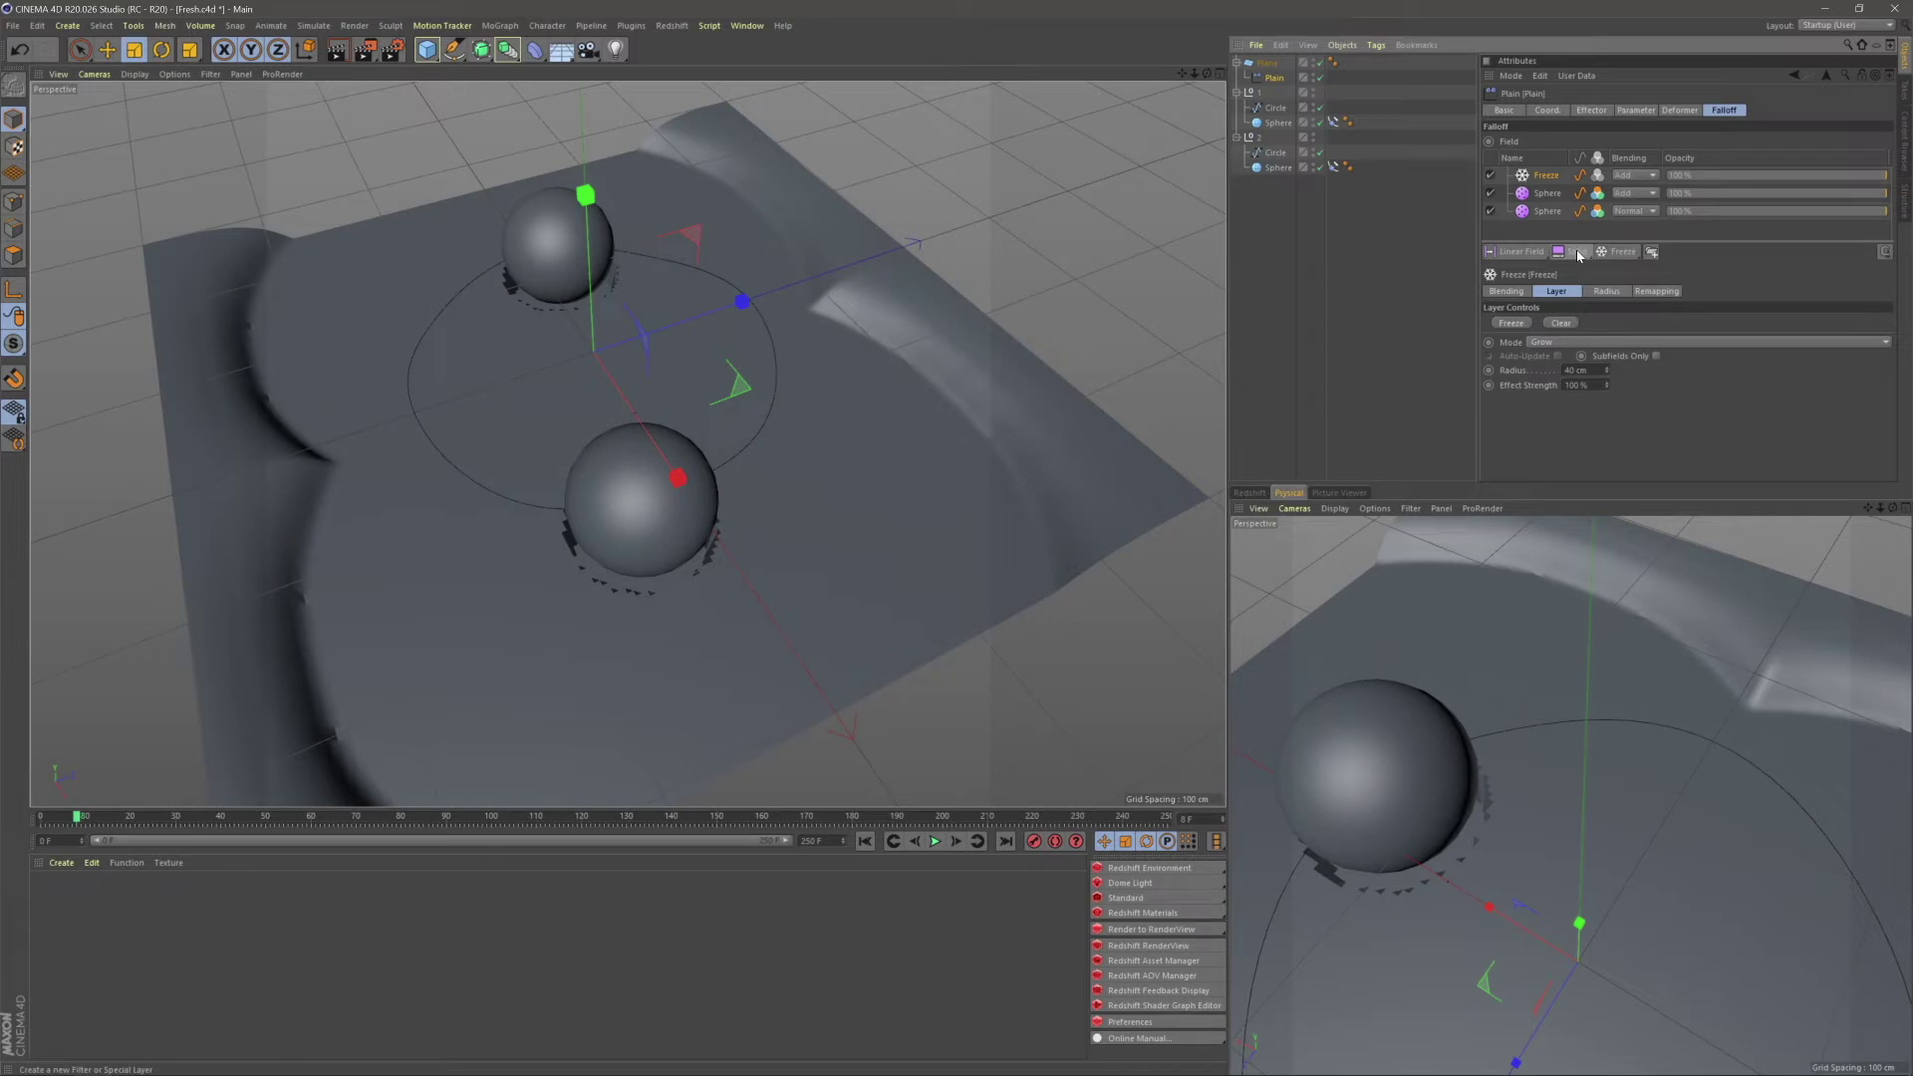
{"action": "left_click", "coordinate": [1577, 256]}
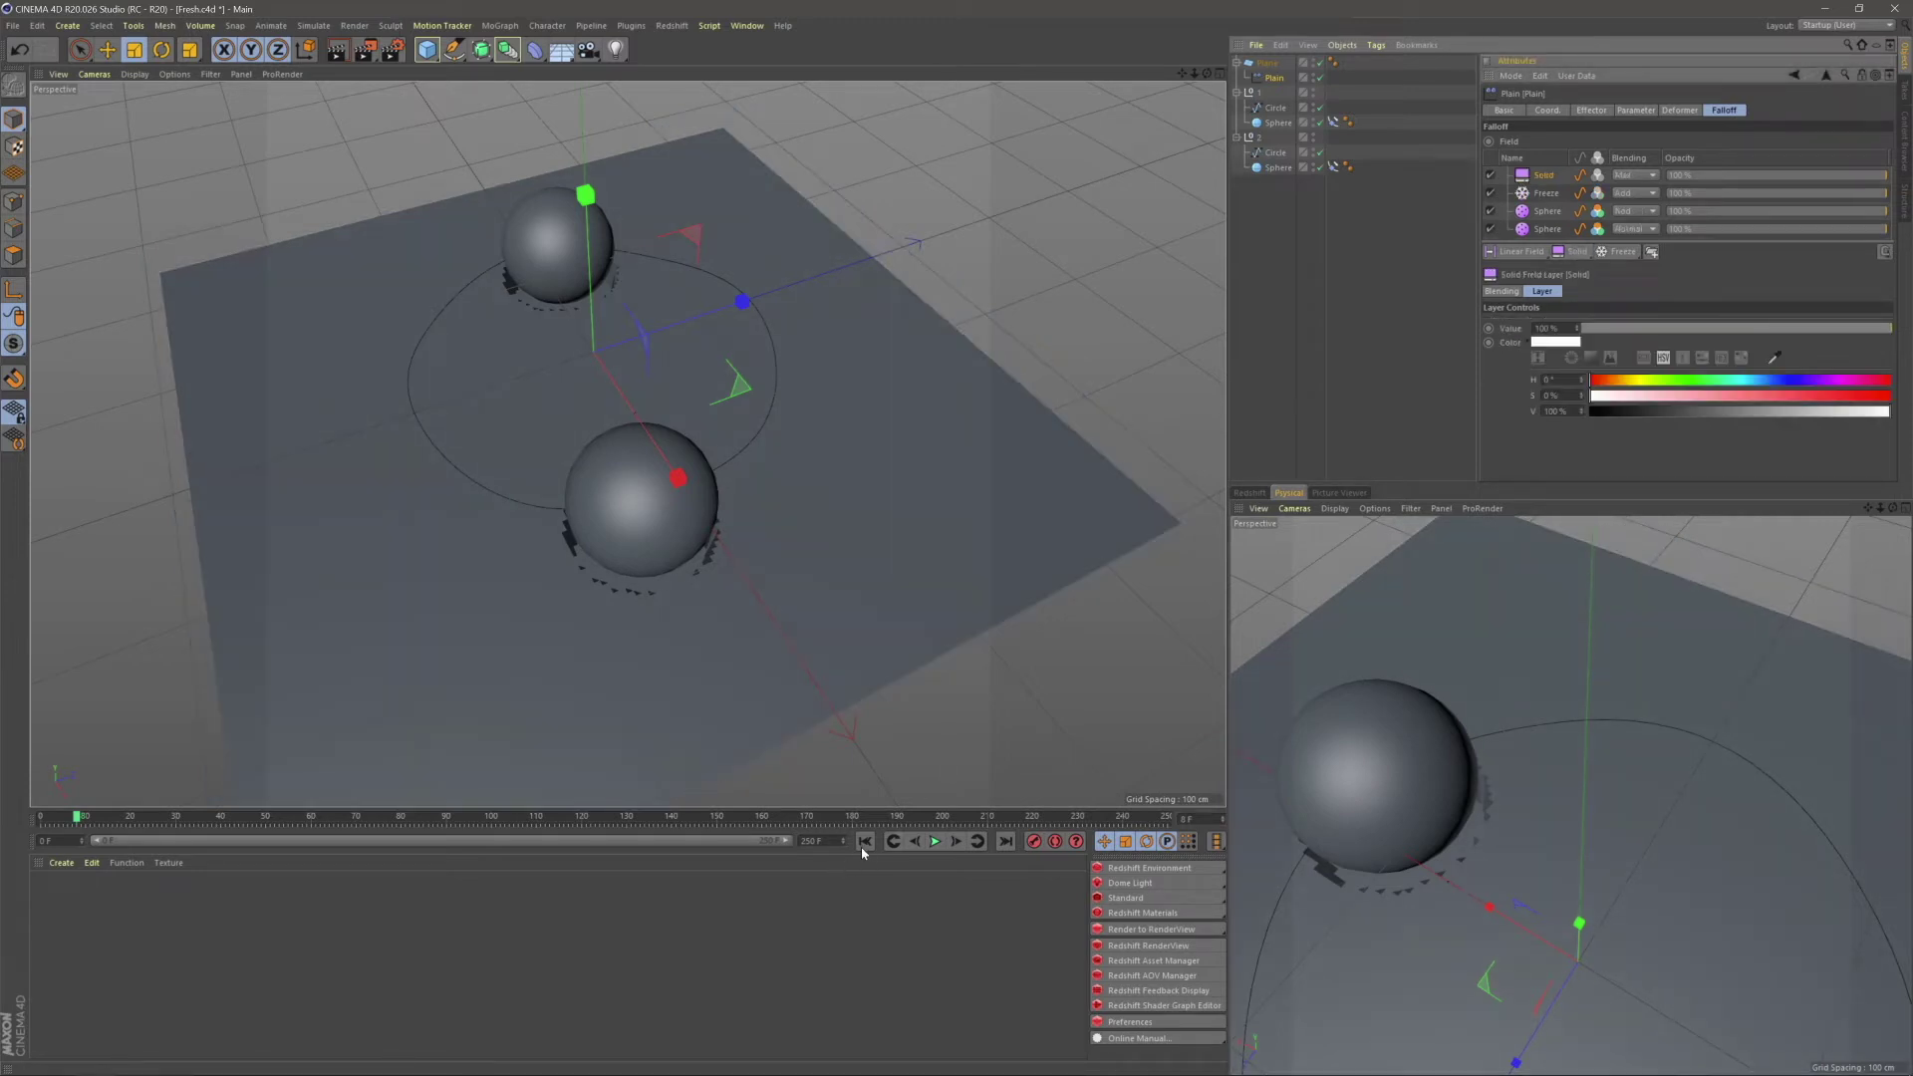
{"action": "key", "text": "ctrl+shift+a"}
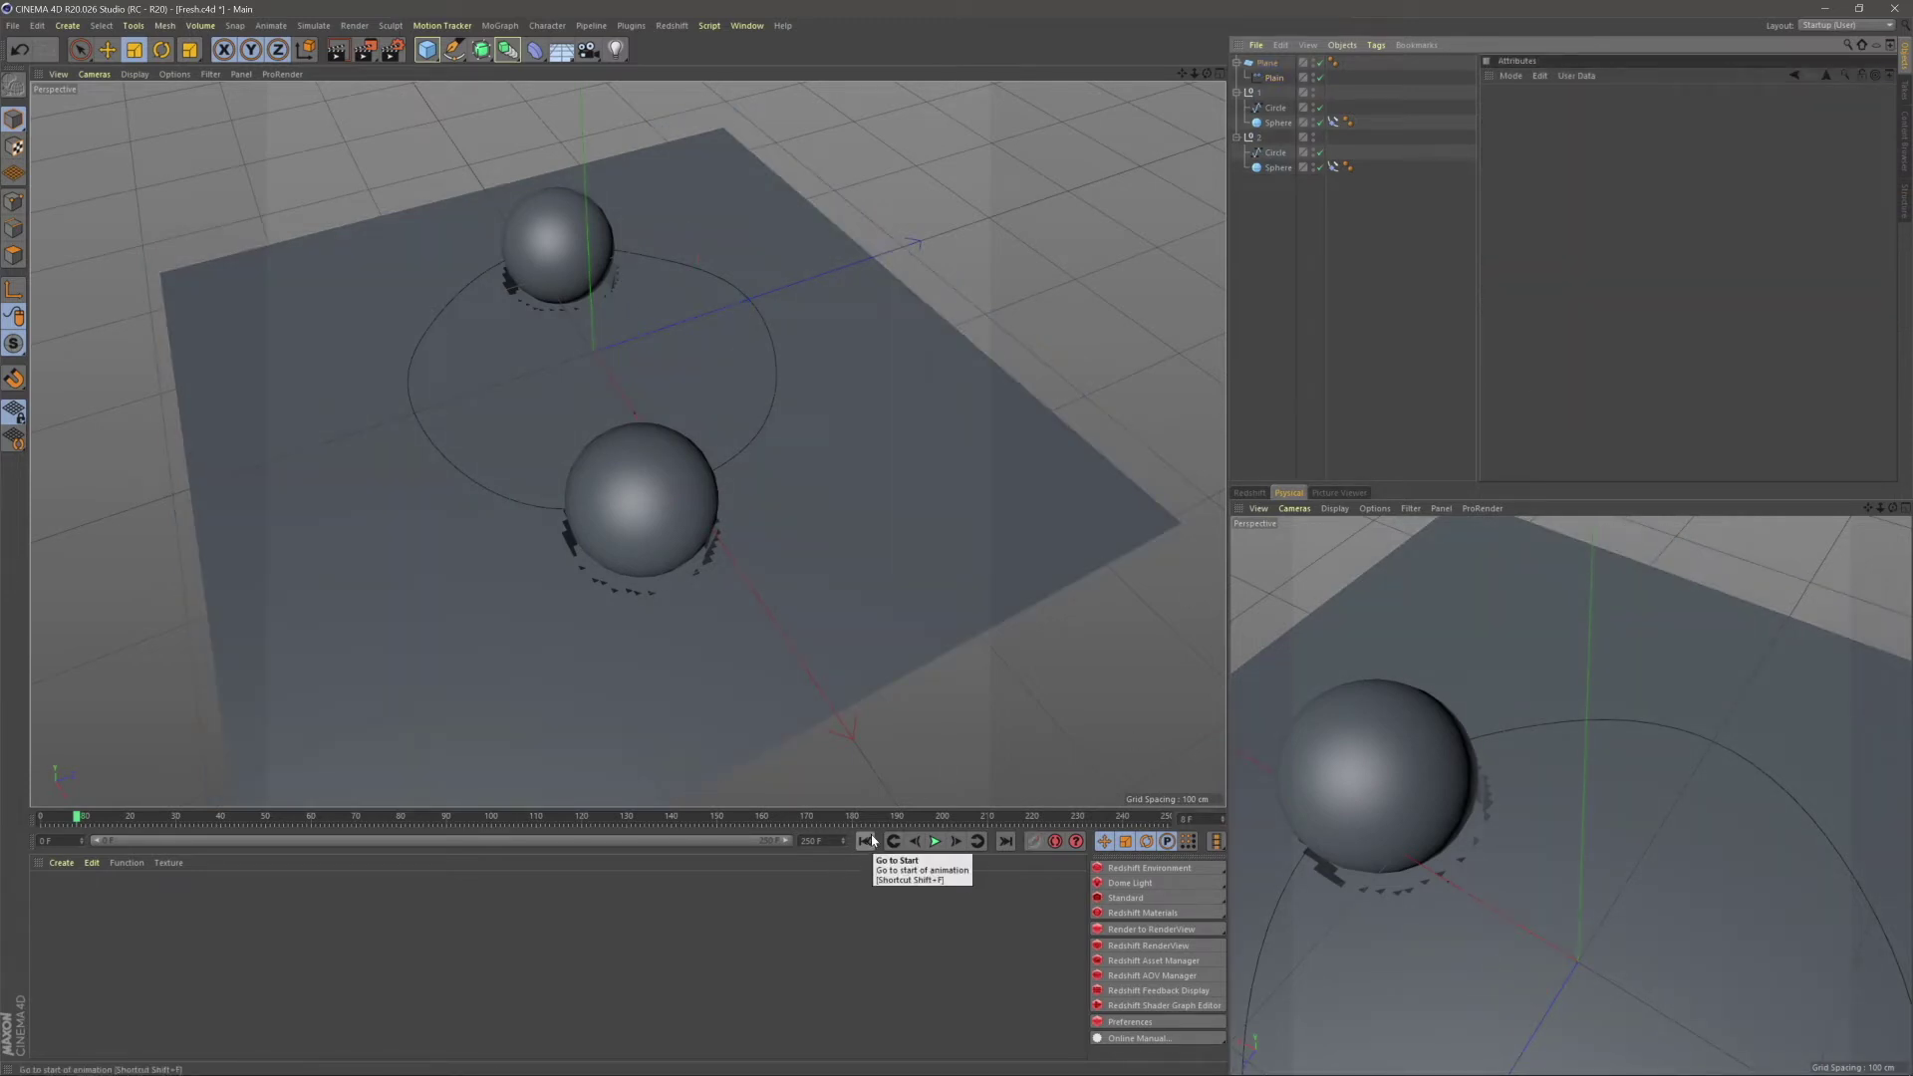
- Set the Solid layer's blending to Add and its opacity to 51% in the Plain effector's falloff
{"action": "left_click", "coordinate": [1273, 79]}
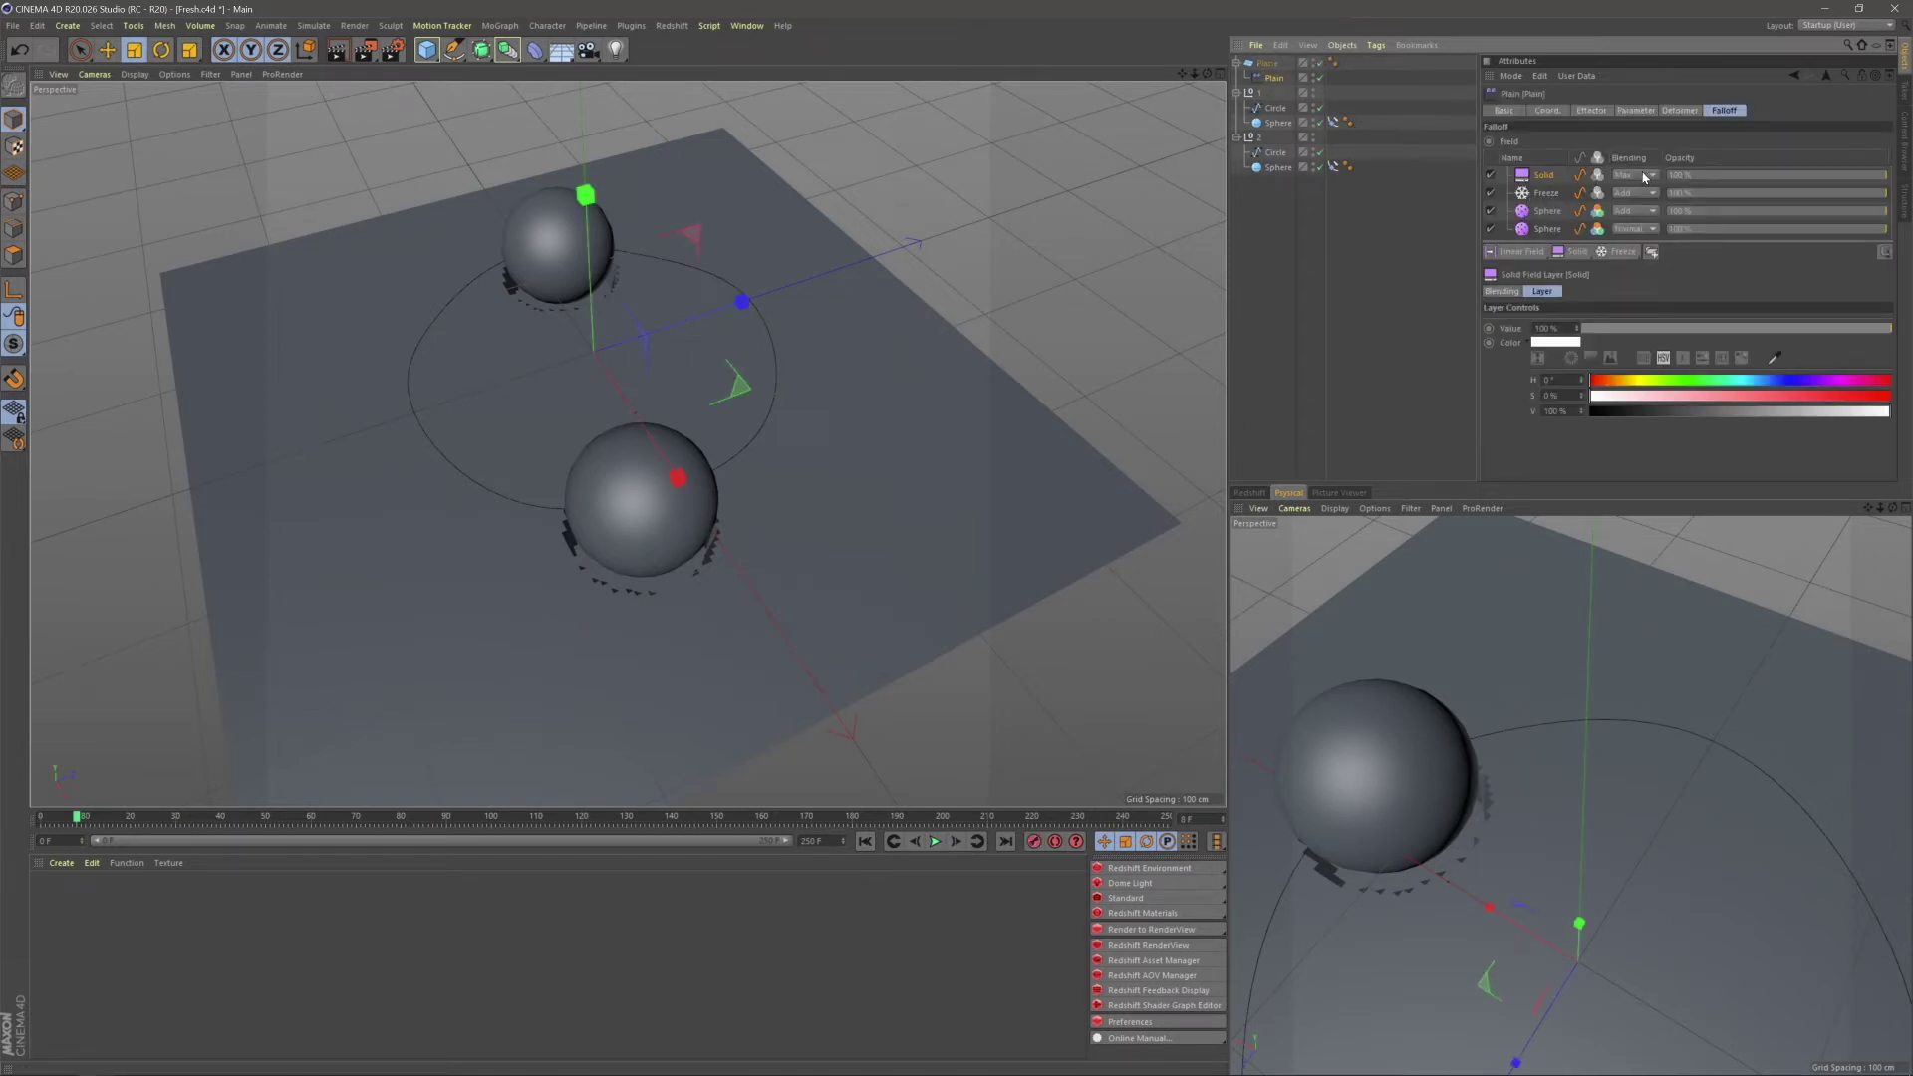
{"action": "left_click", "coordinate": [1644, 177]}
{"action": "left_click", "coordinate": [1630, 301]}
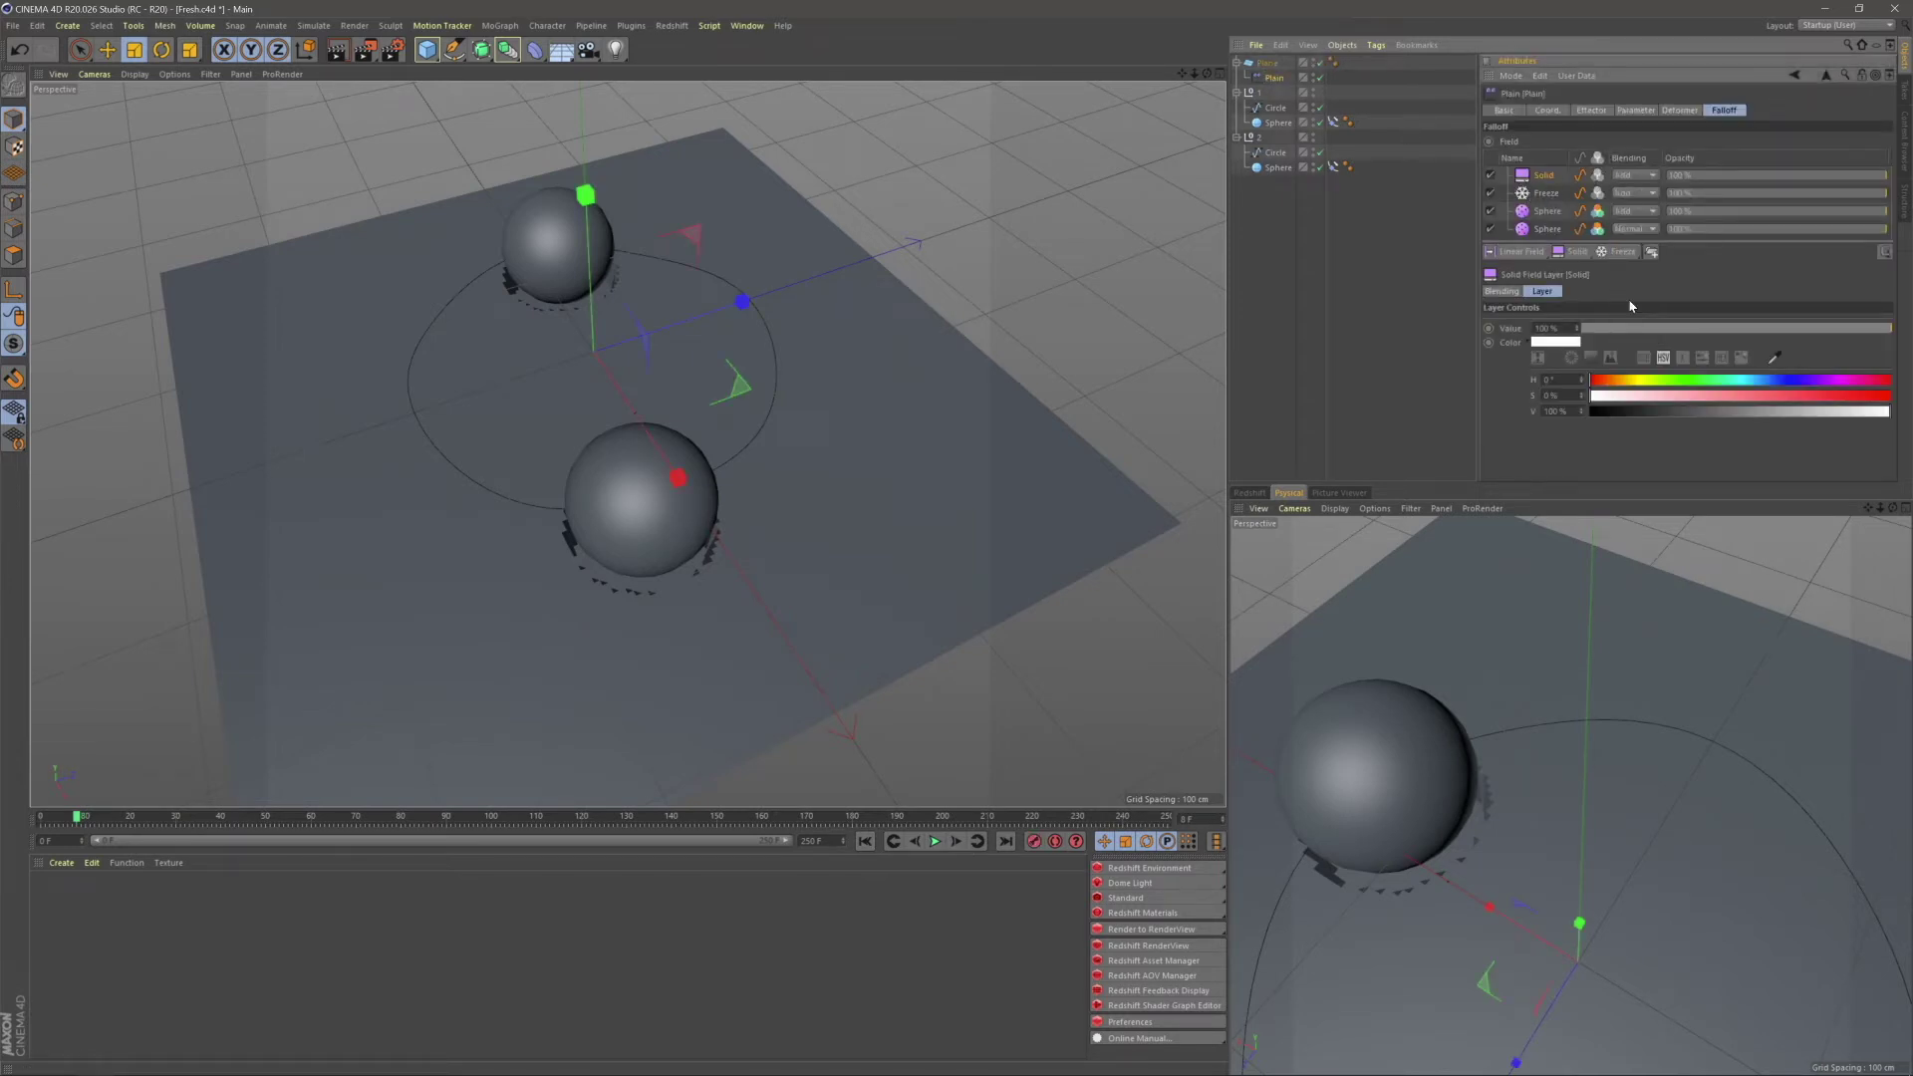
{"action": "double_click", "coordinate": [1678, 175]}
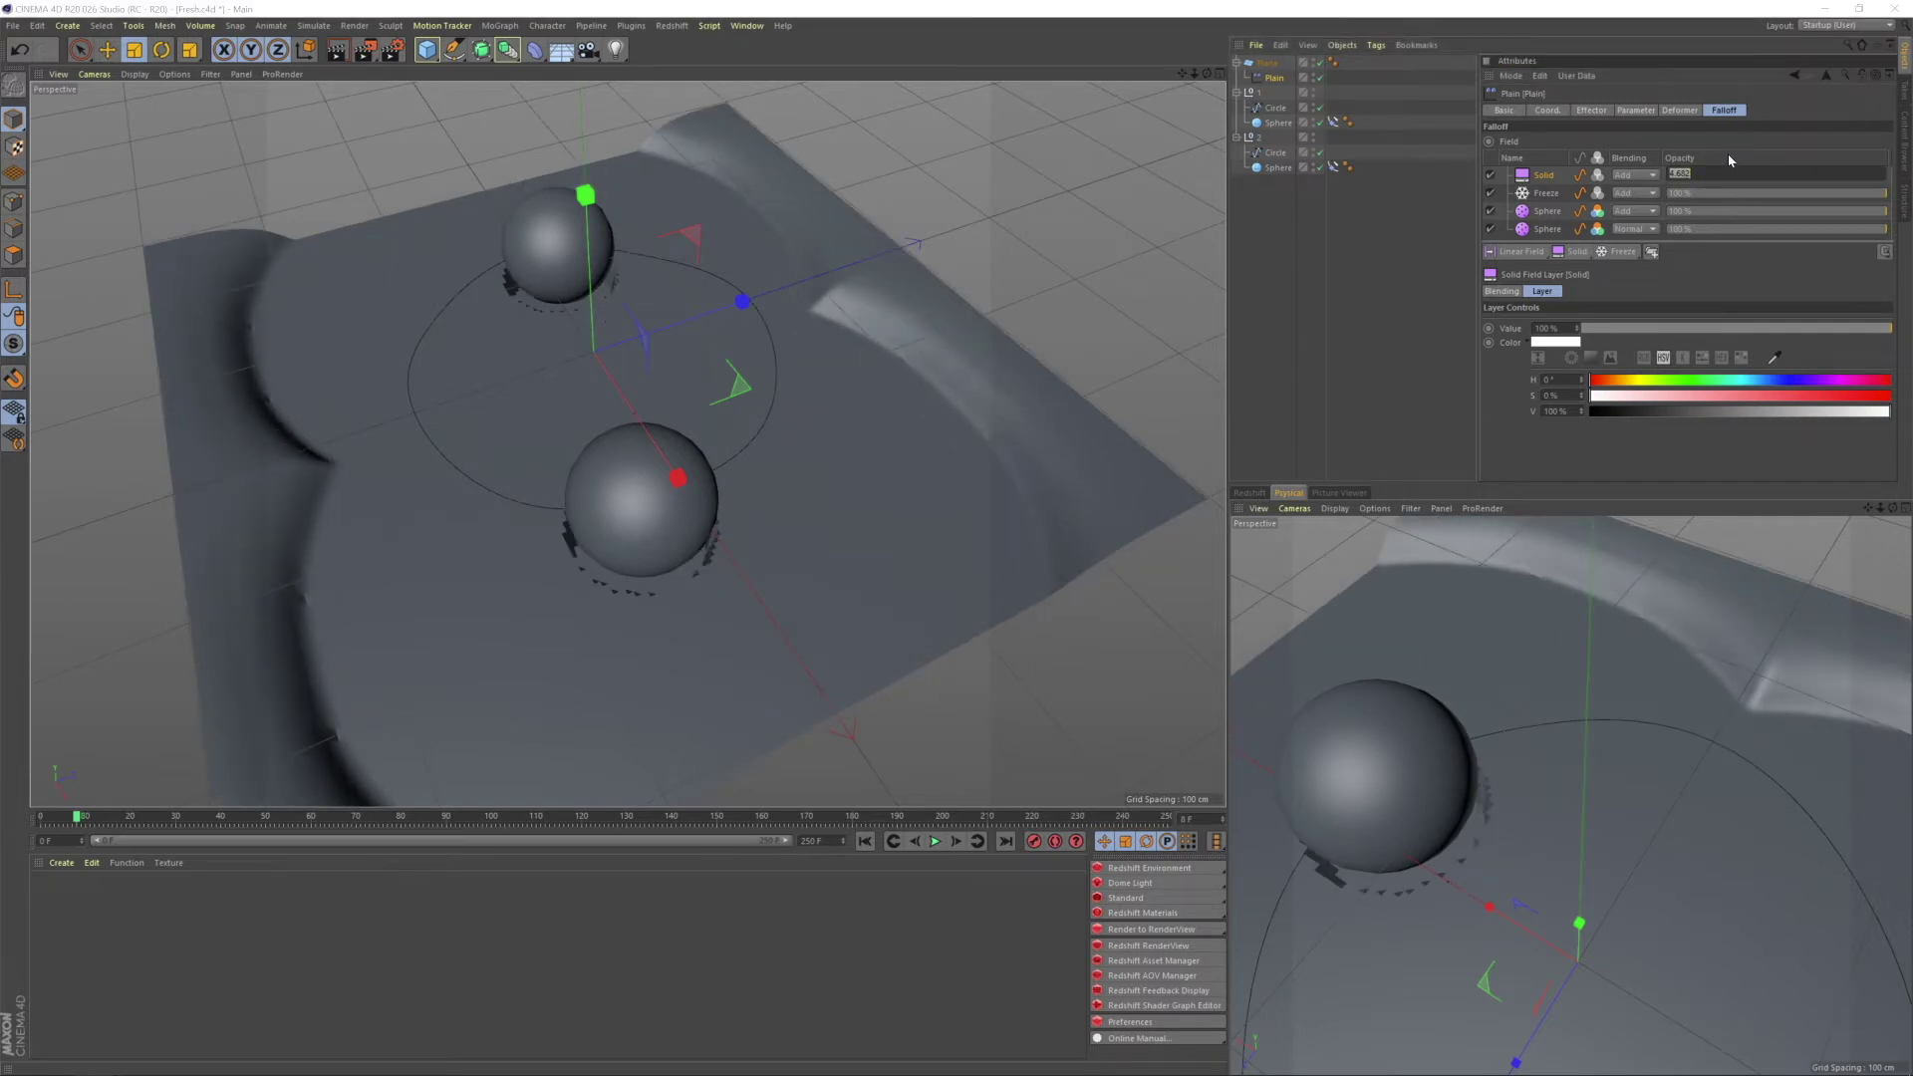
{"action": "type", "text": "51"}
{"action": "key", "text": "Return"}
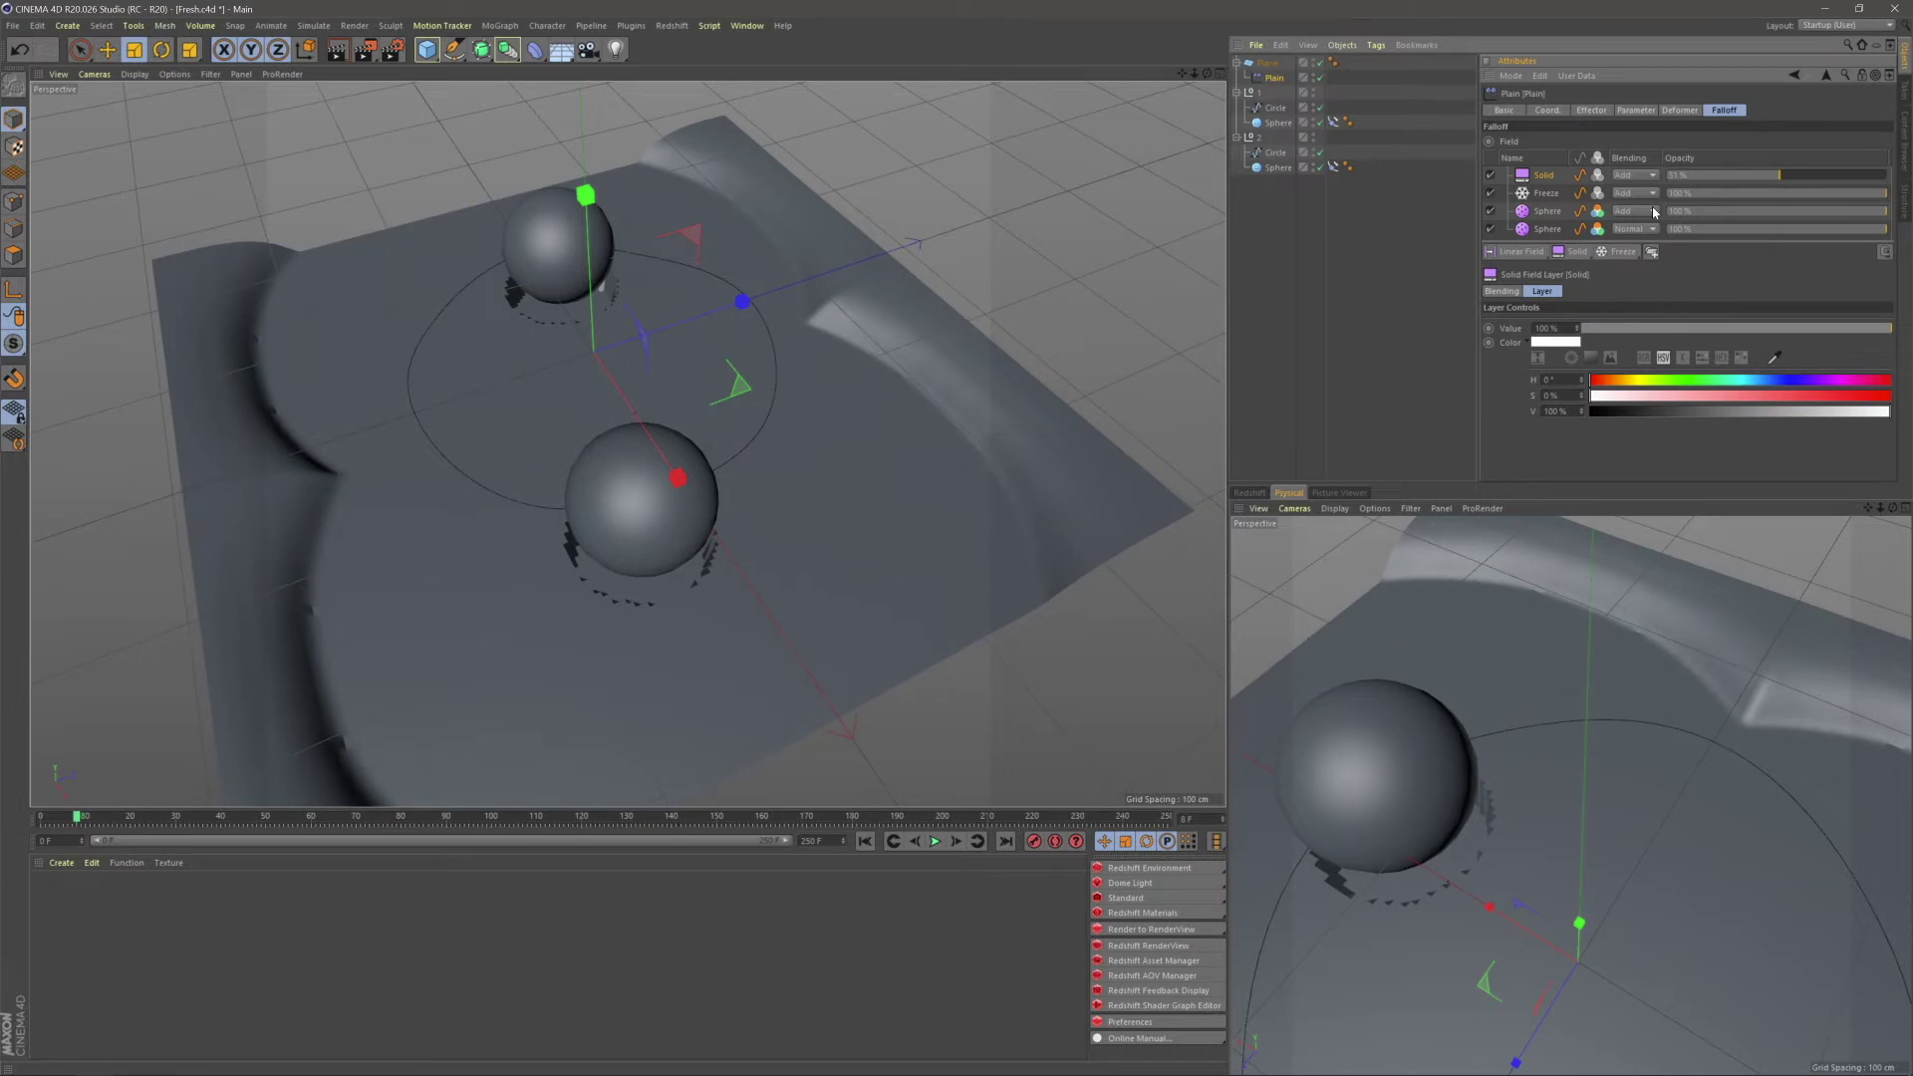
- Replay the animation from the first frame to check how the Solid layer affects the plane's deformation
{"action": "left_click", "coordinate": [1320, 311]}
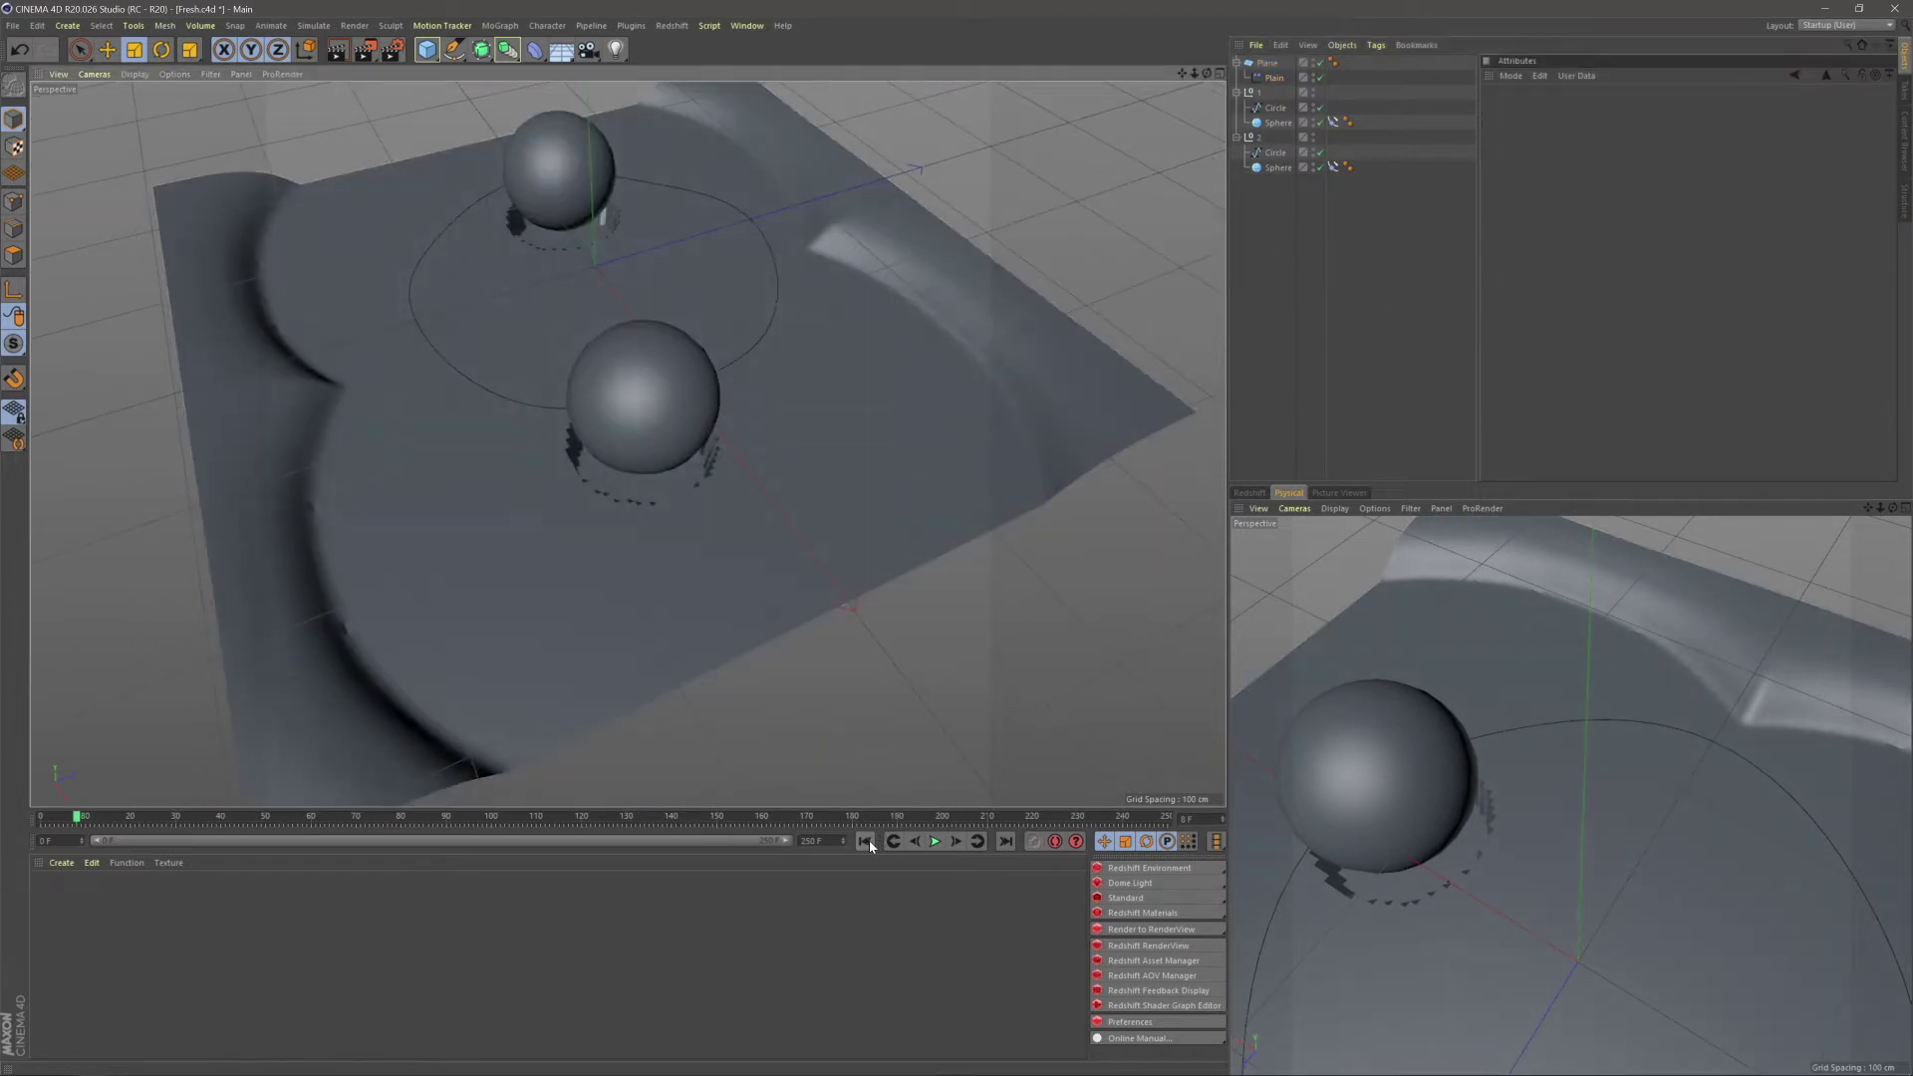
{"action": "left_click", "coordinate": [866, 841]}
{"action": "left_click", "coordinate": [934, 842]}
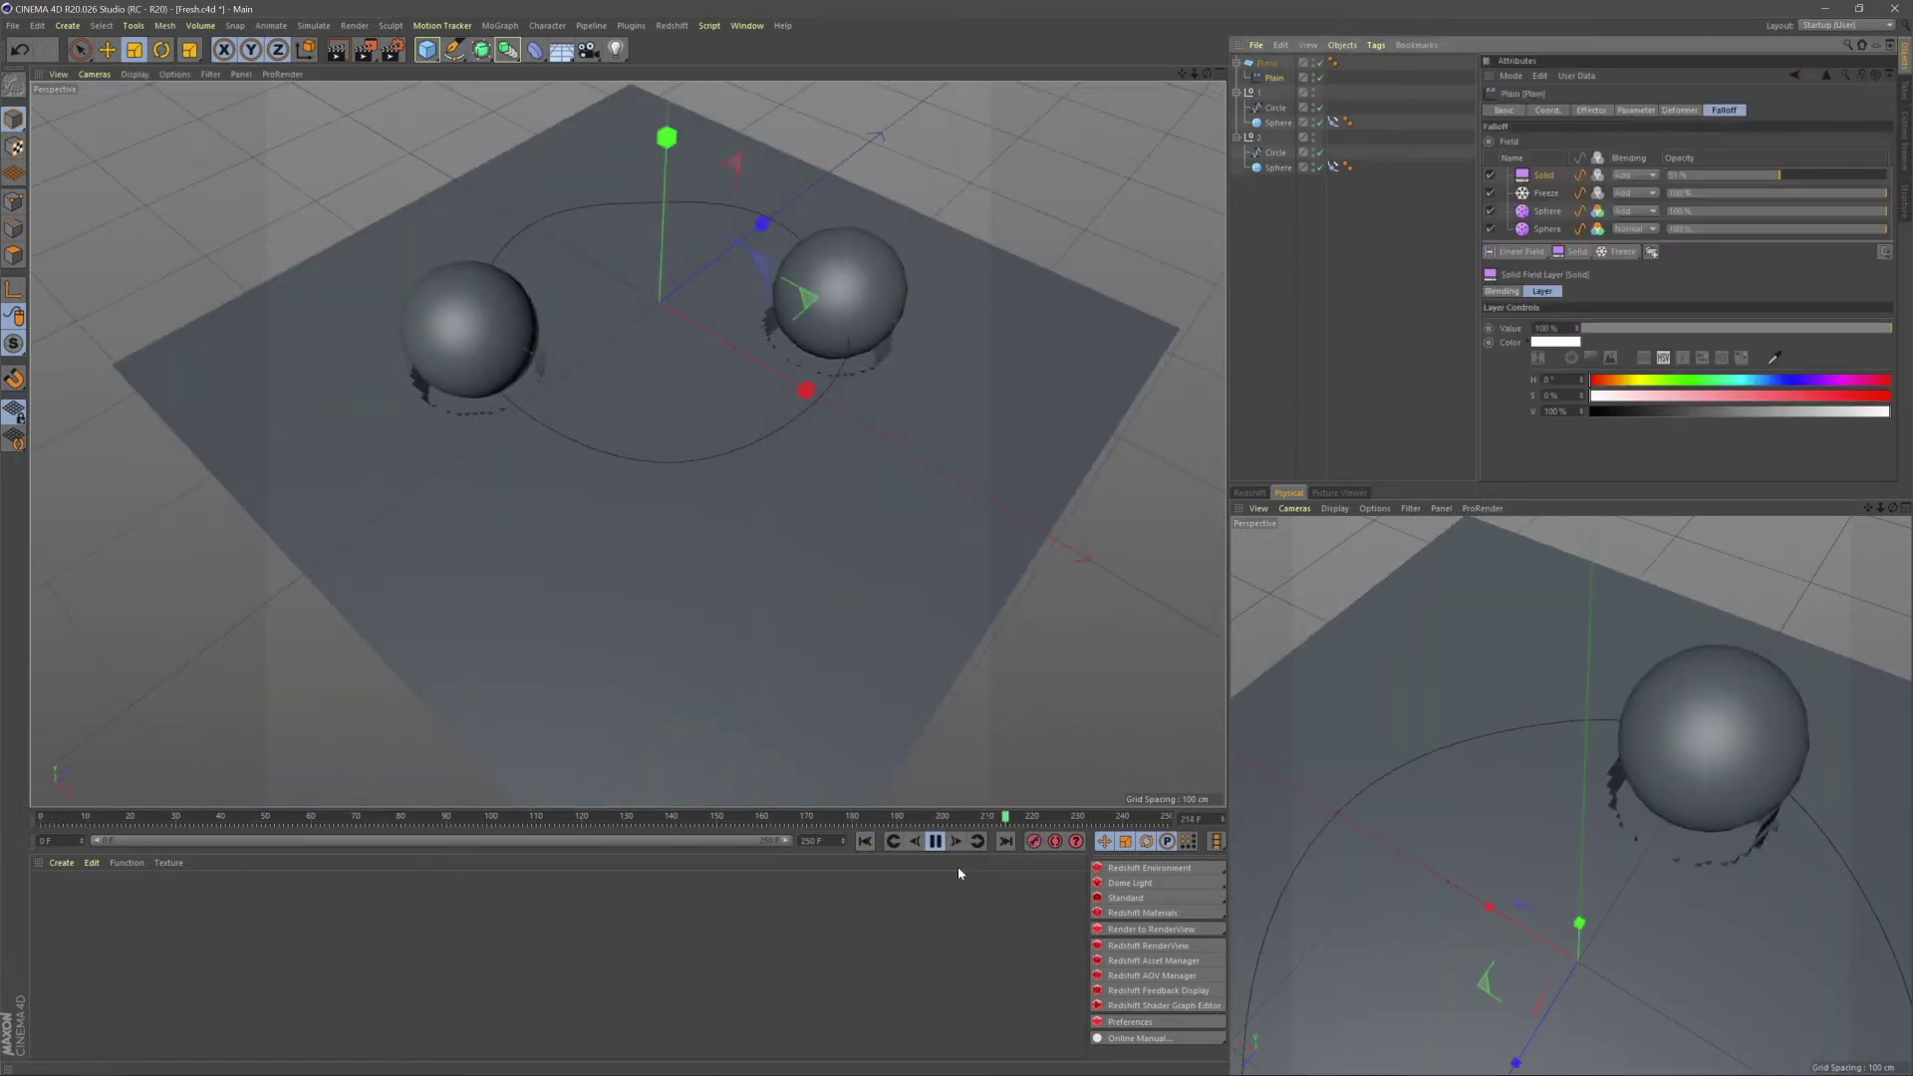
{"action": "left_click", "coordinate": [935, 841]}
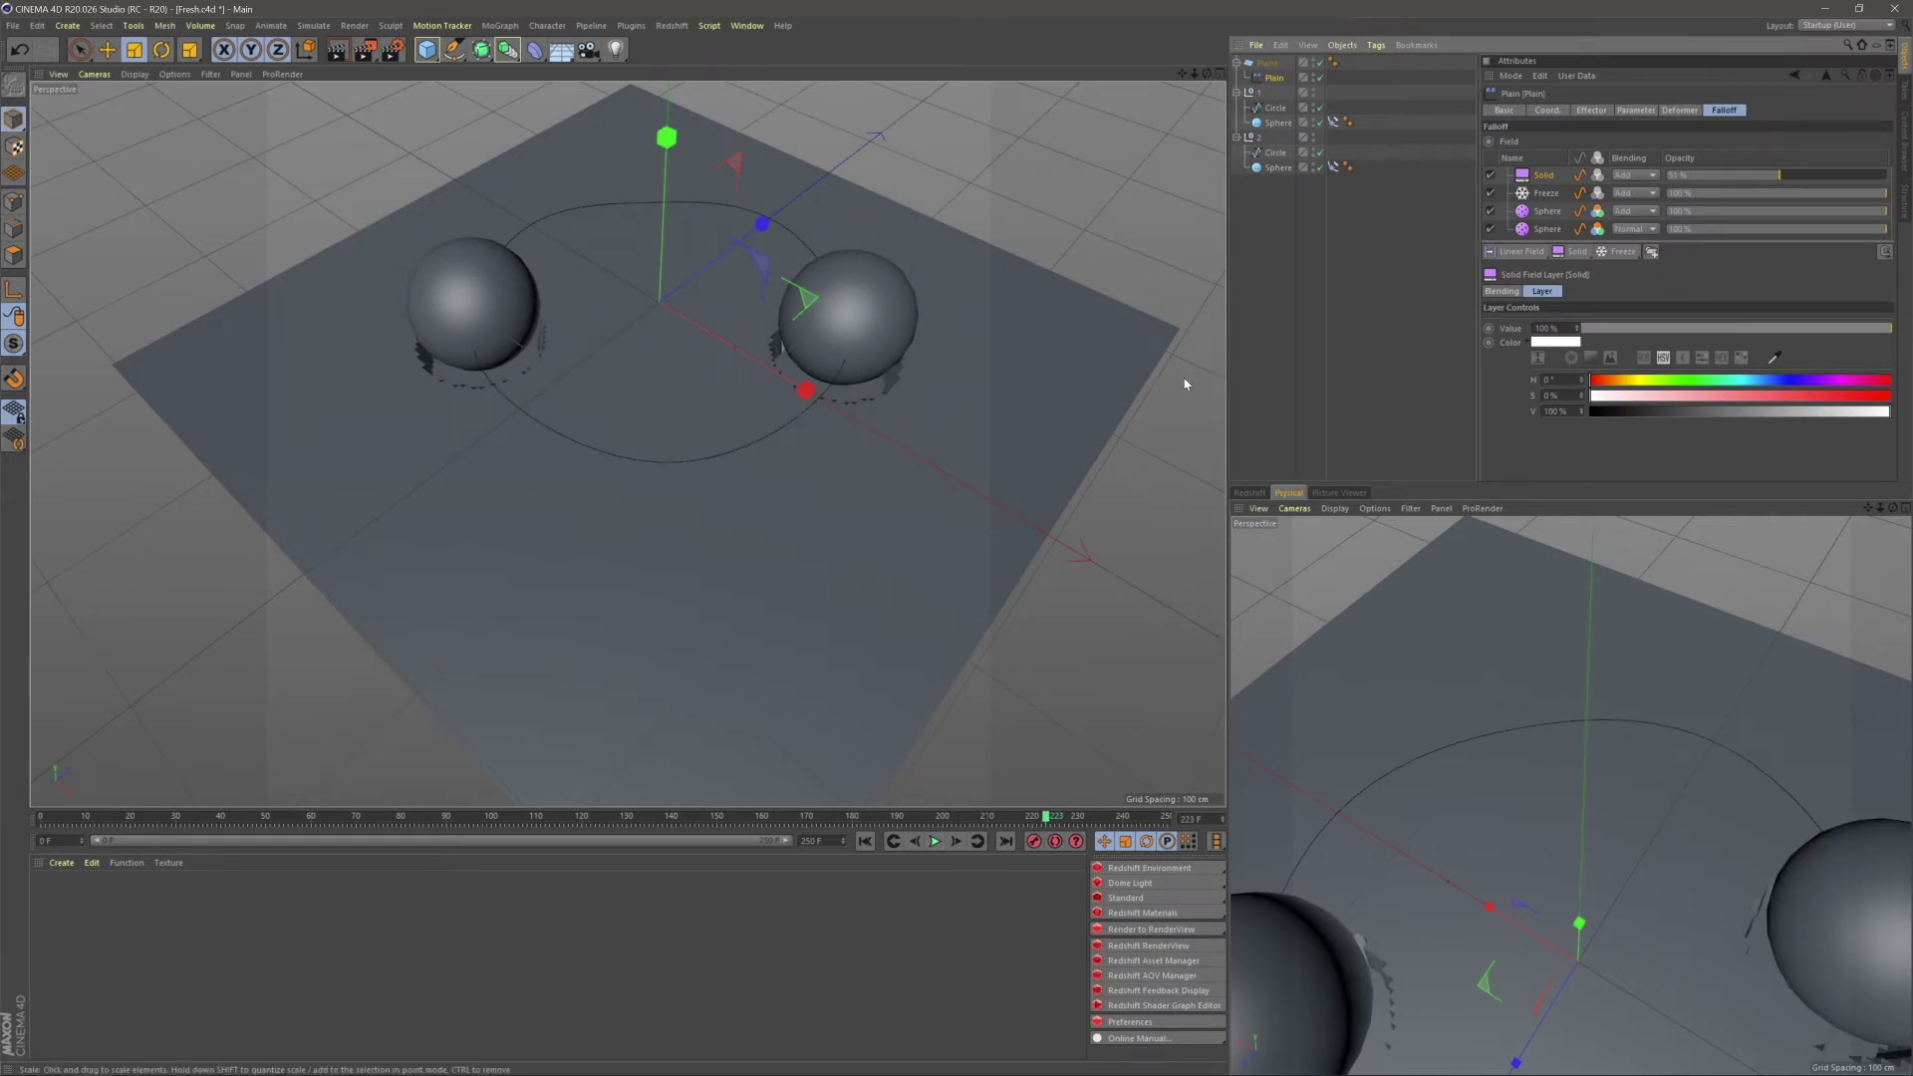
- Add a Delay modifier layer directly beneath the Solid layer in the Plain effector's falloff, using Smooth mode
{"action": "left_click", "coordinate": [1619, 251]}
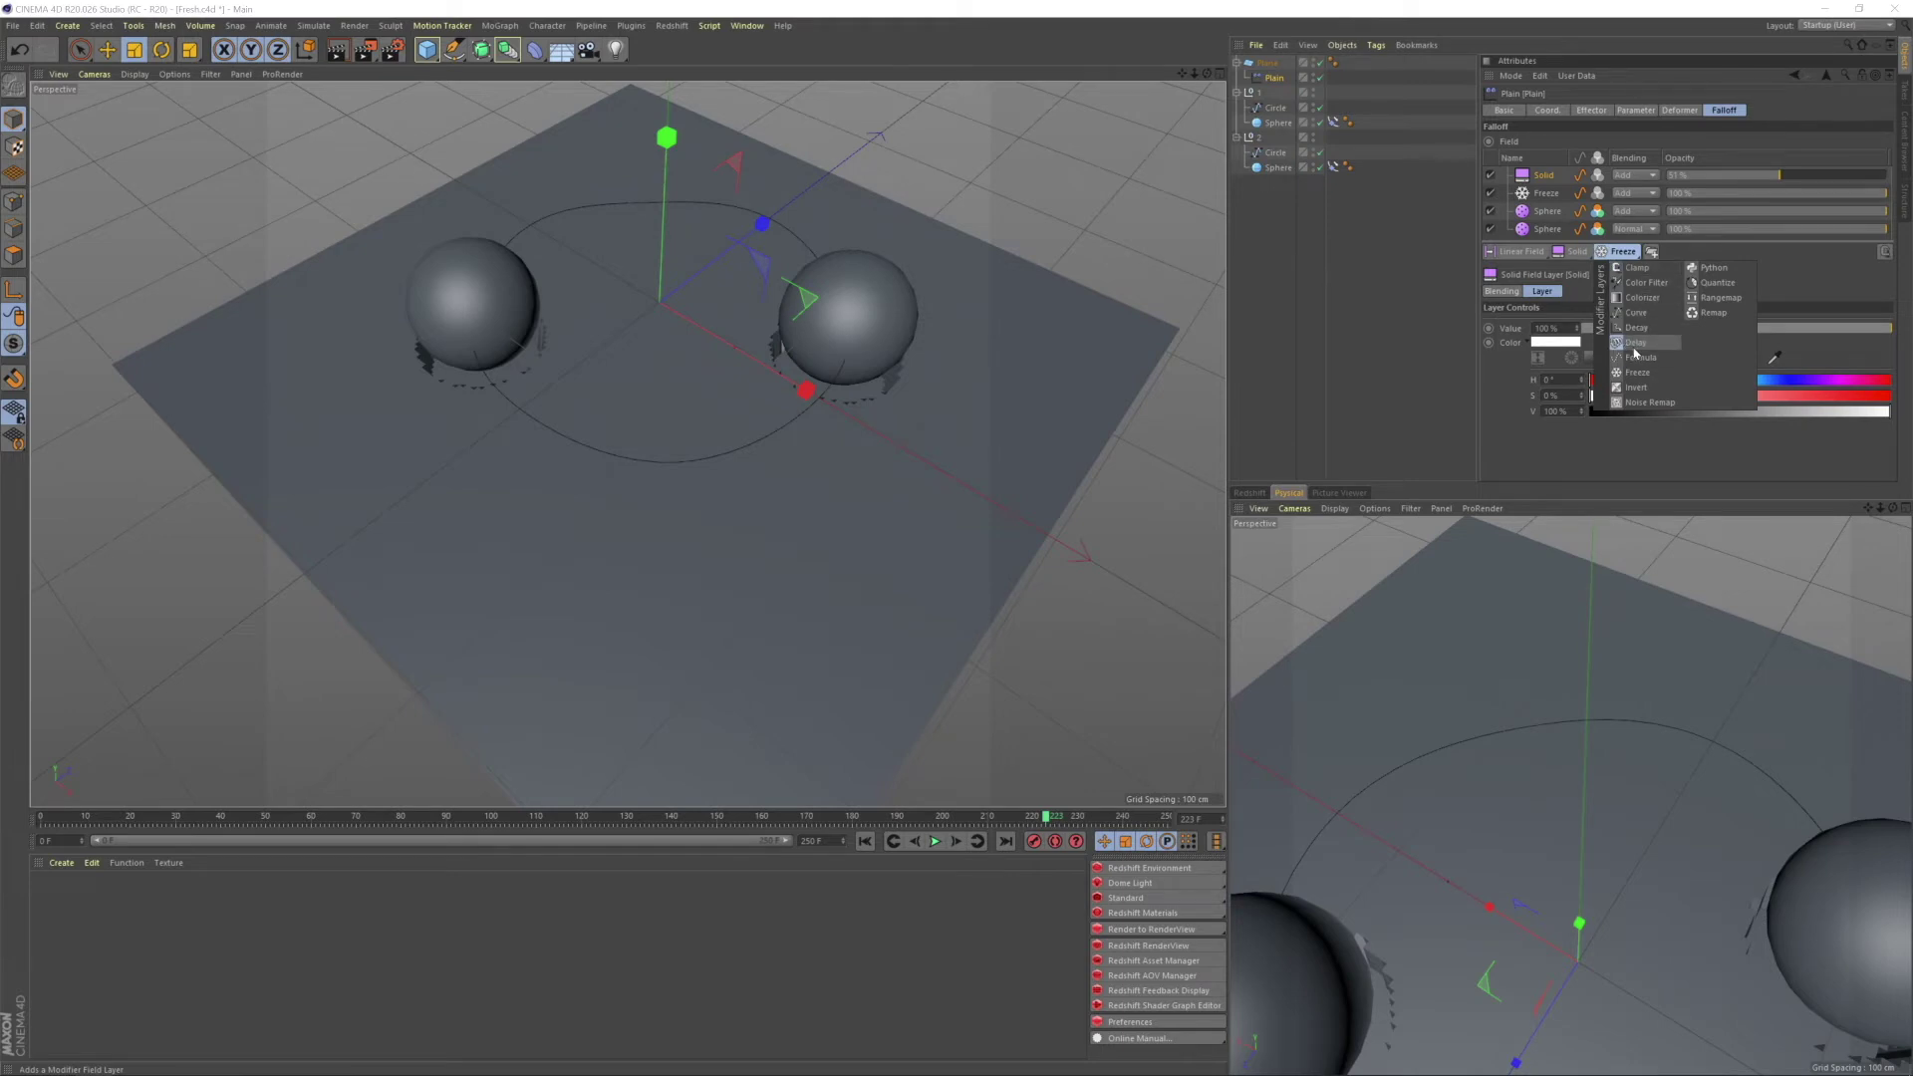
{"action": "left_click", "coordinate": [1635, 343]}
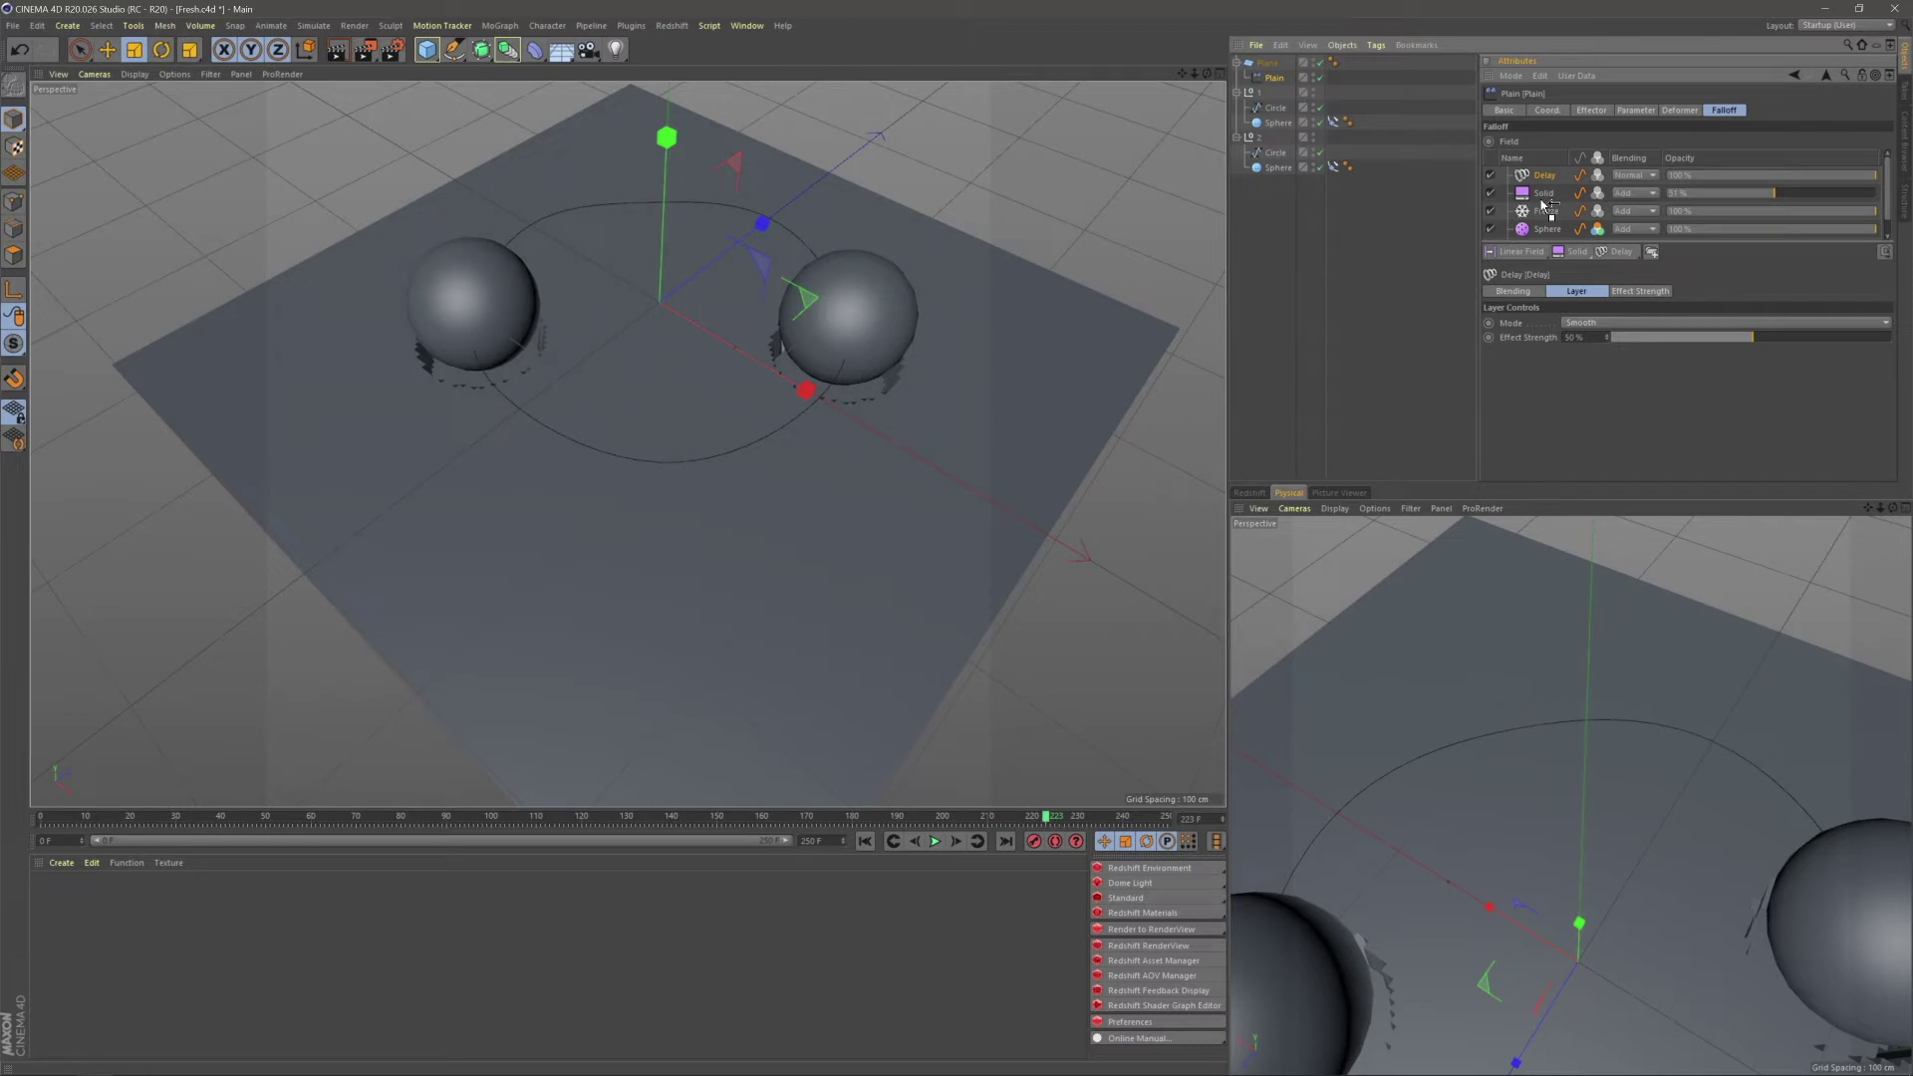
{"action": "left_click_drag", "start_coordinate": [1543, 205], "coordinate": [1542, 205]}
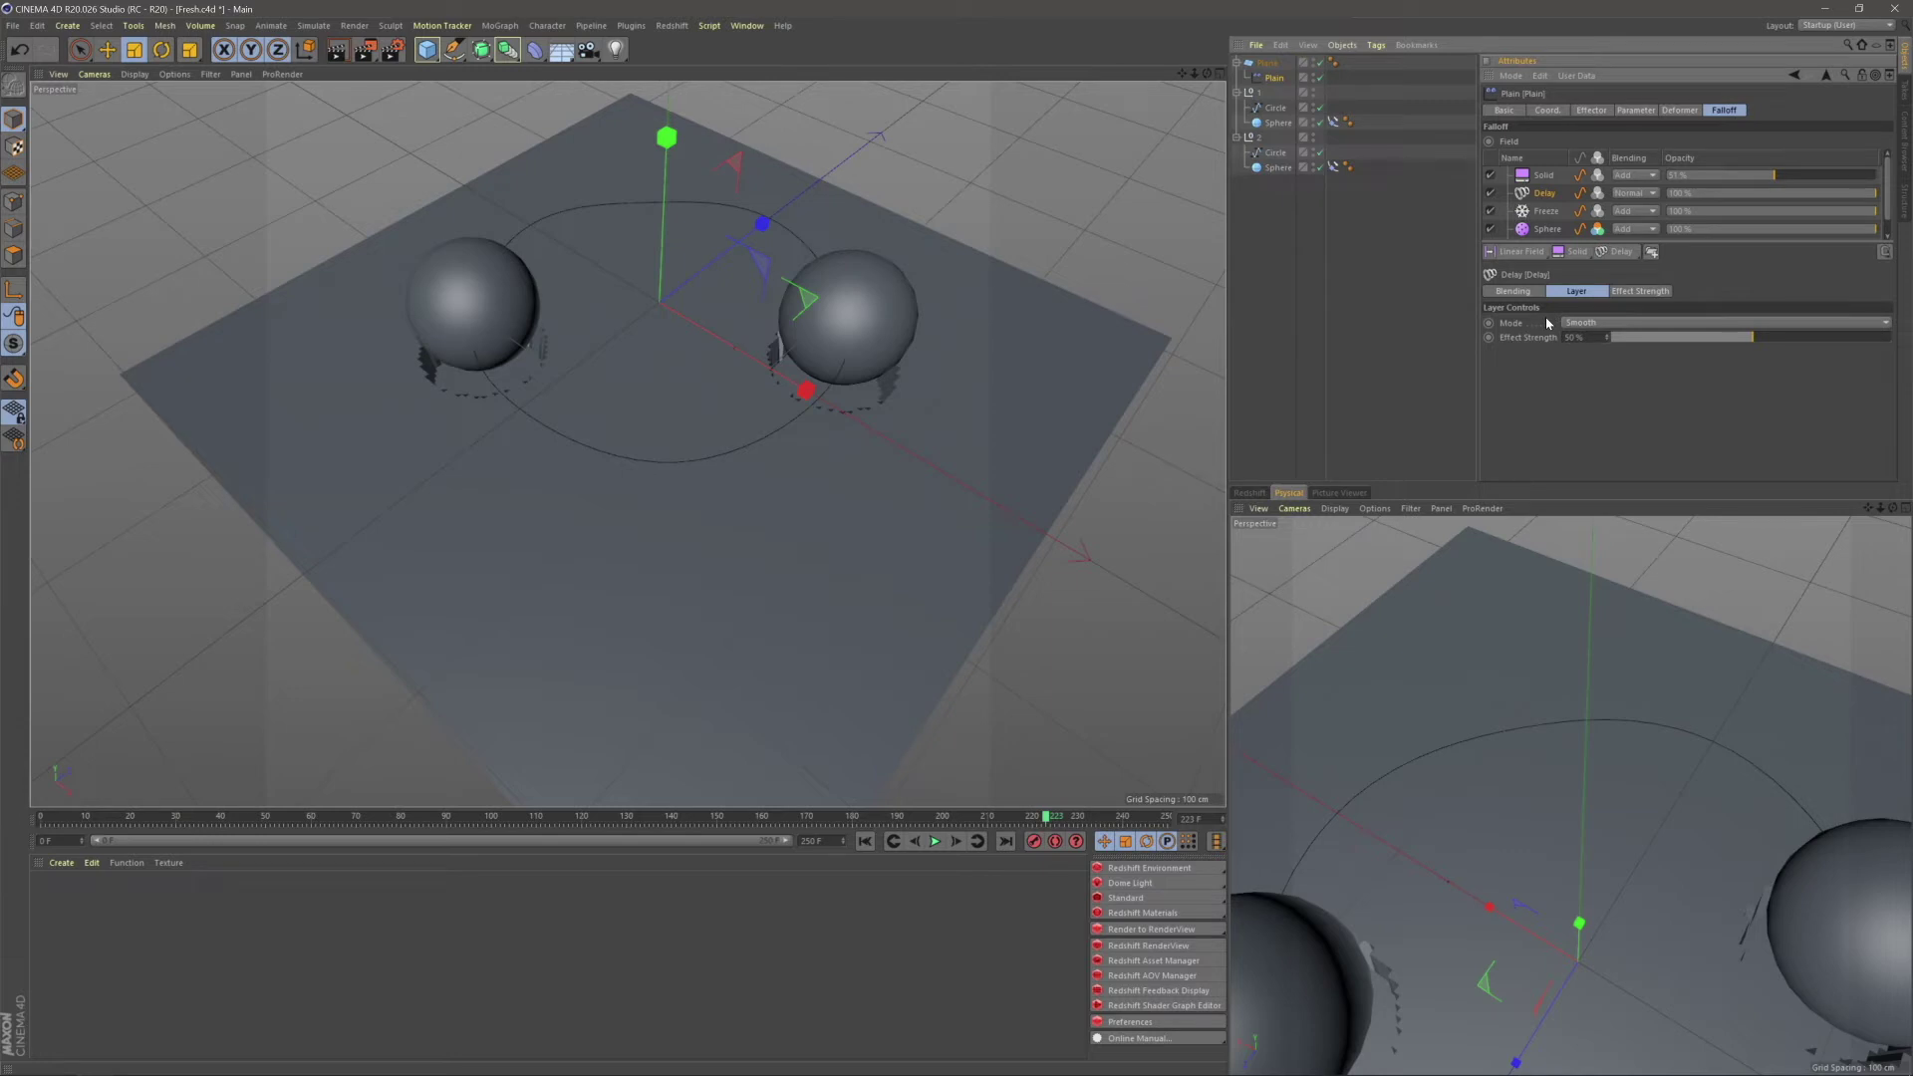
{"action": "left_click", "coordinate": [1586, 325]}
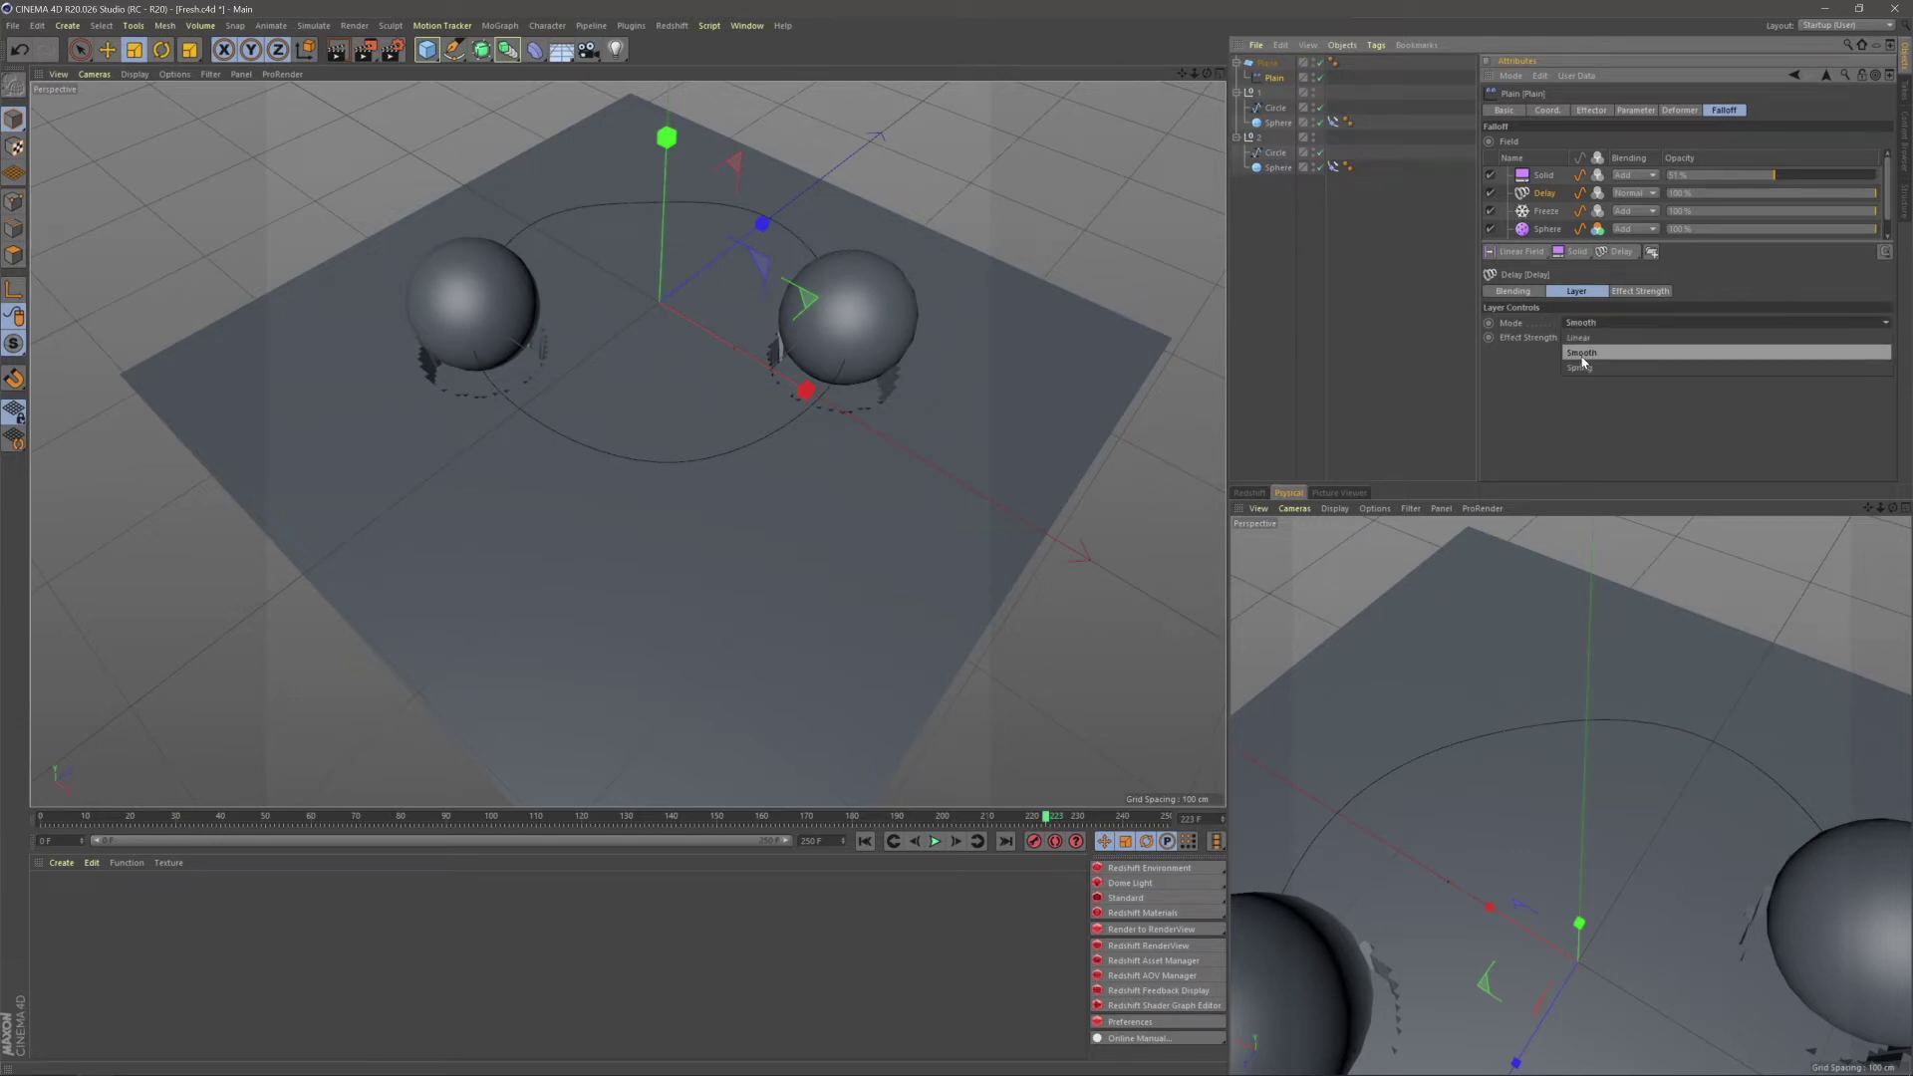
{"action": "left_click", "coordinate": [1583, 357]}
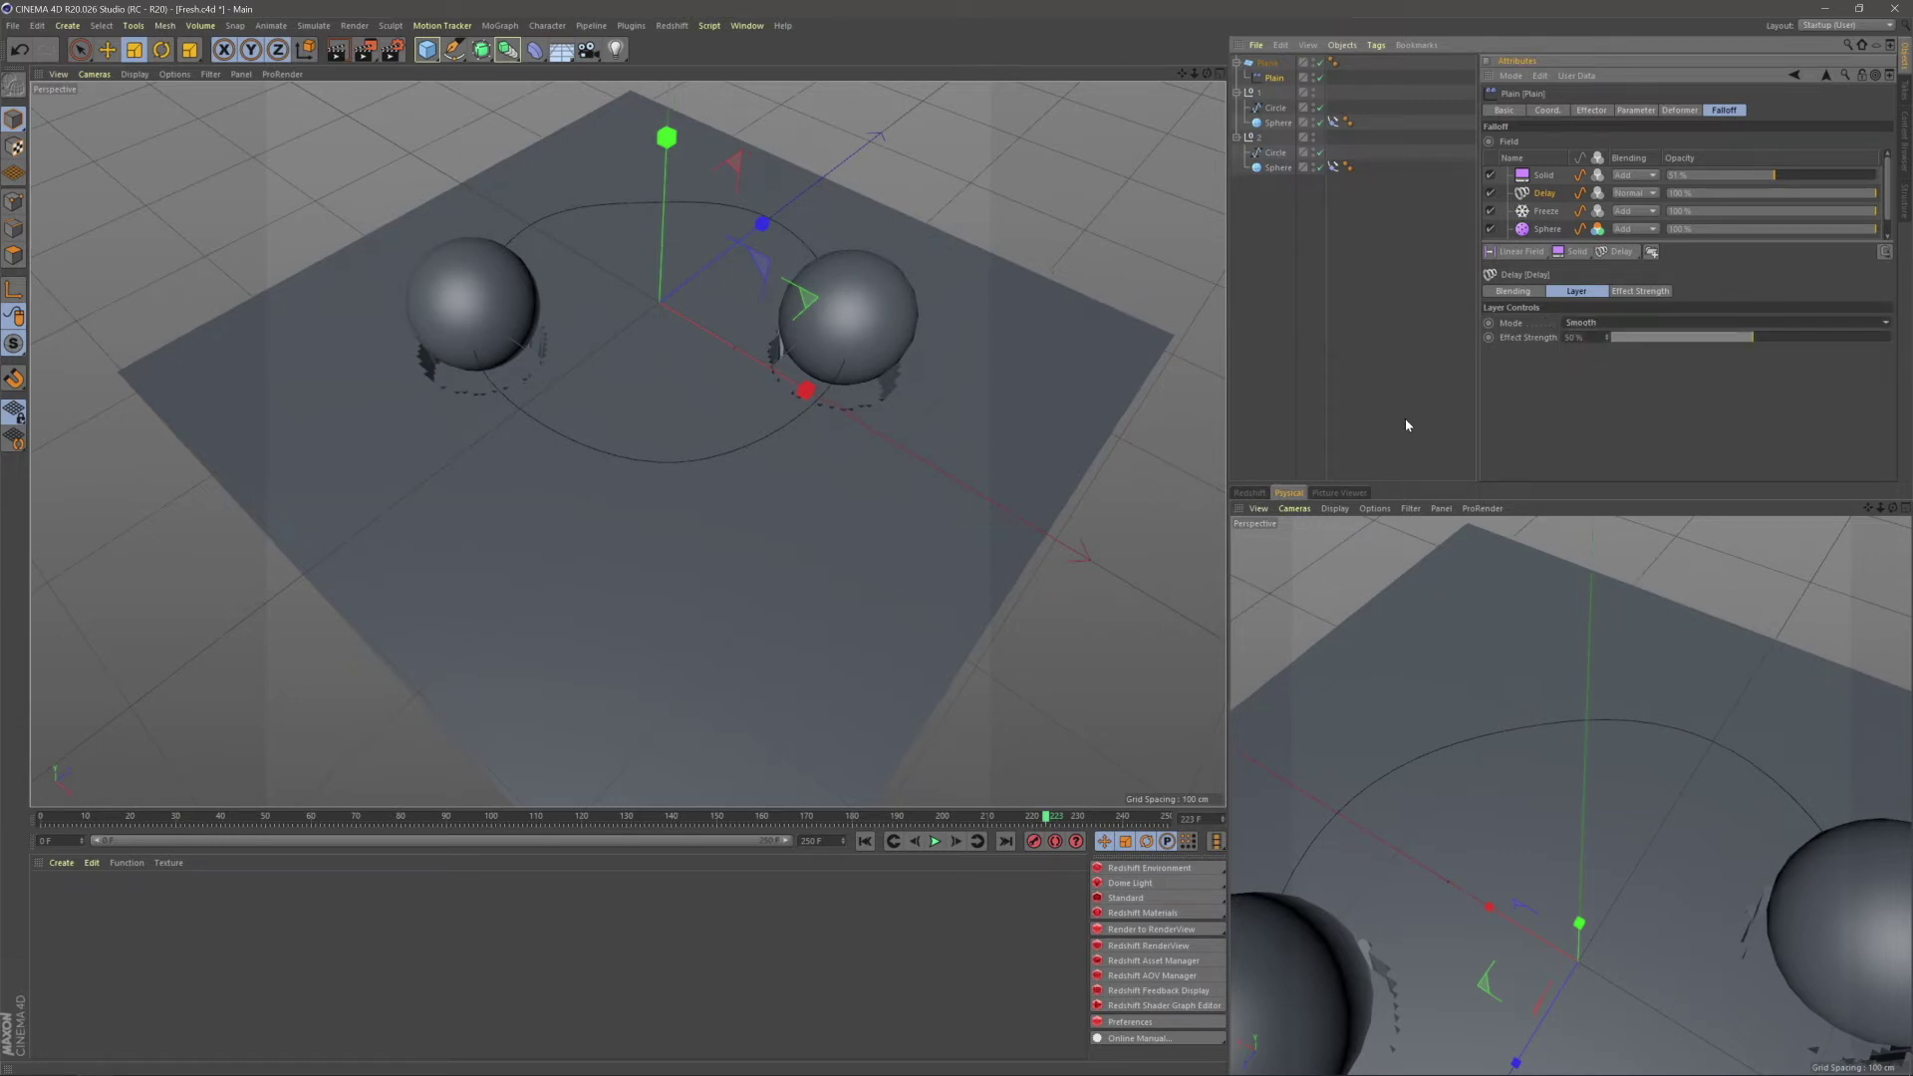
- Replay the animation from the start, examine the delayed deformation from several angles and pause it at about frame 125
{"action": "left_click", "coordinate": [865, 841]}
{"action": "left_click", "coordinate": [934, 840]}
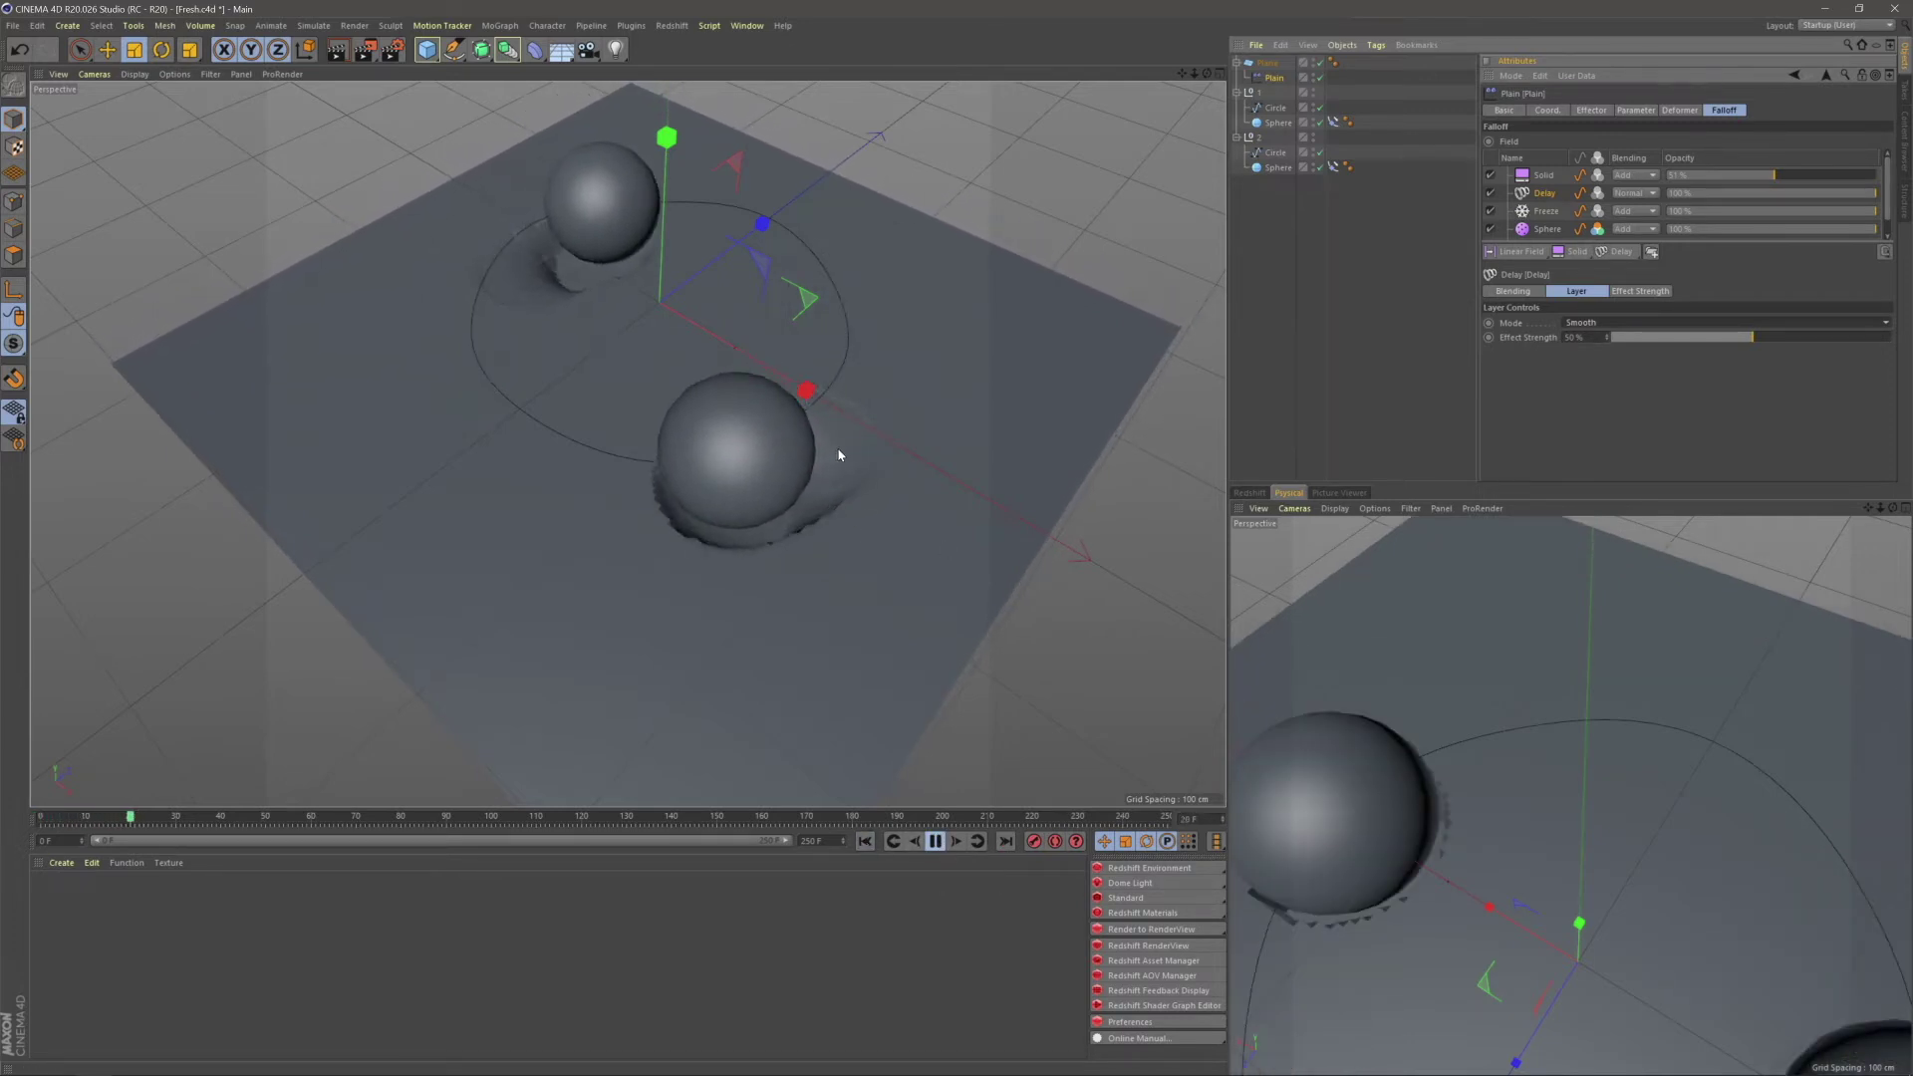
{"action": "left_click_drag", "start_coordinate": [761, 515], "coordinate": [1037, 498], "text": "alt"}
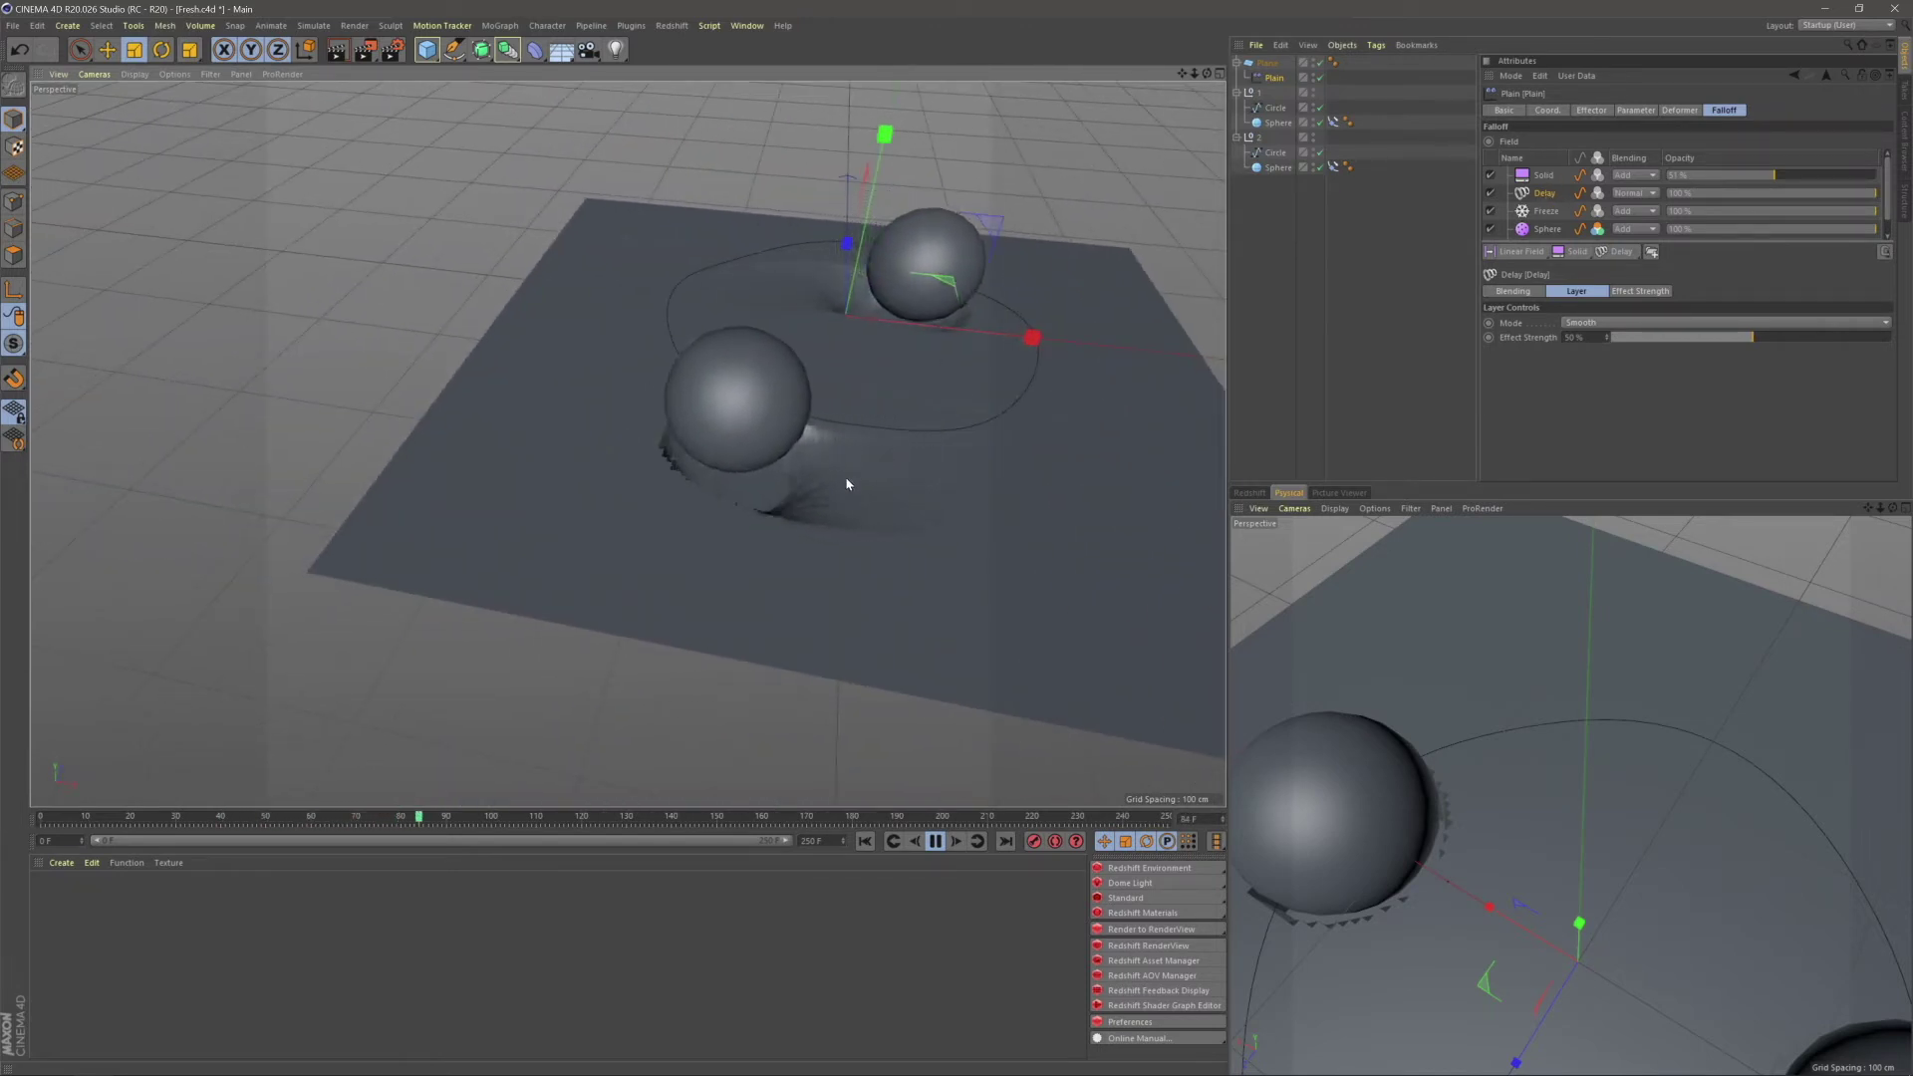
{"action": "left_click_drag", "start_coordinate": [845, 477], "coordinate": [918, 534], "text": "alt"}
{"action": "left_click_drag", "start_coordinate": [913, 445], "coordinate": [957, 518], "text": "alt"}
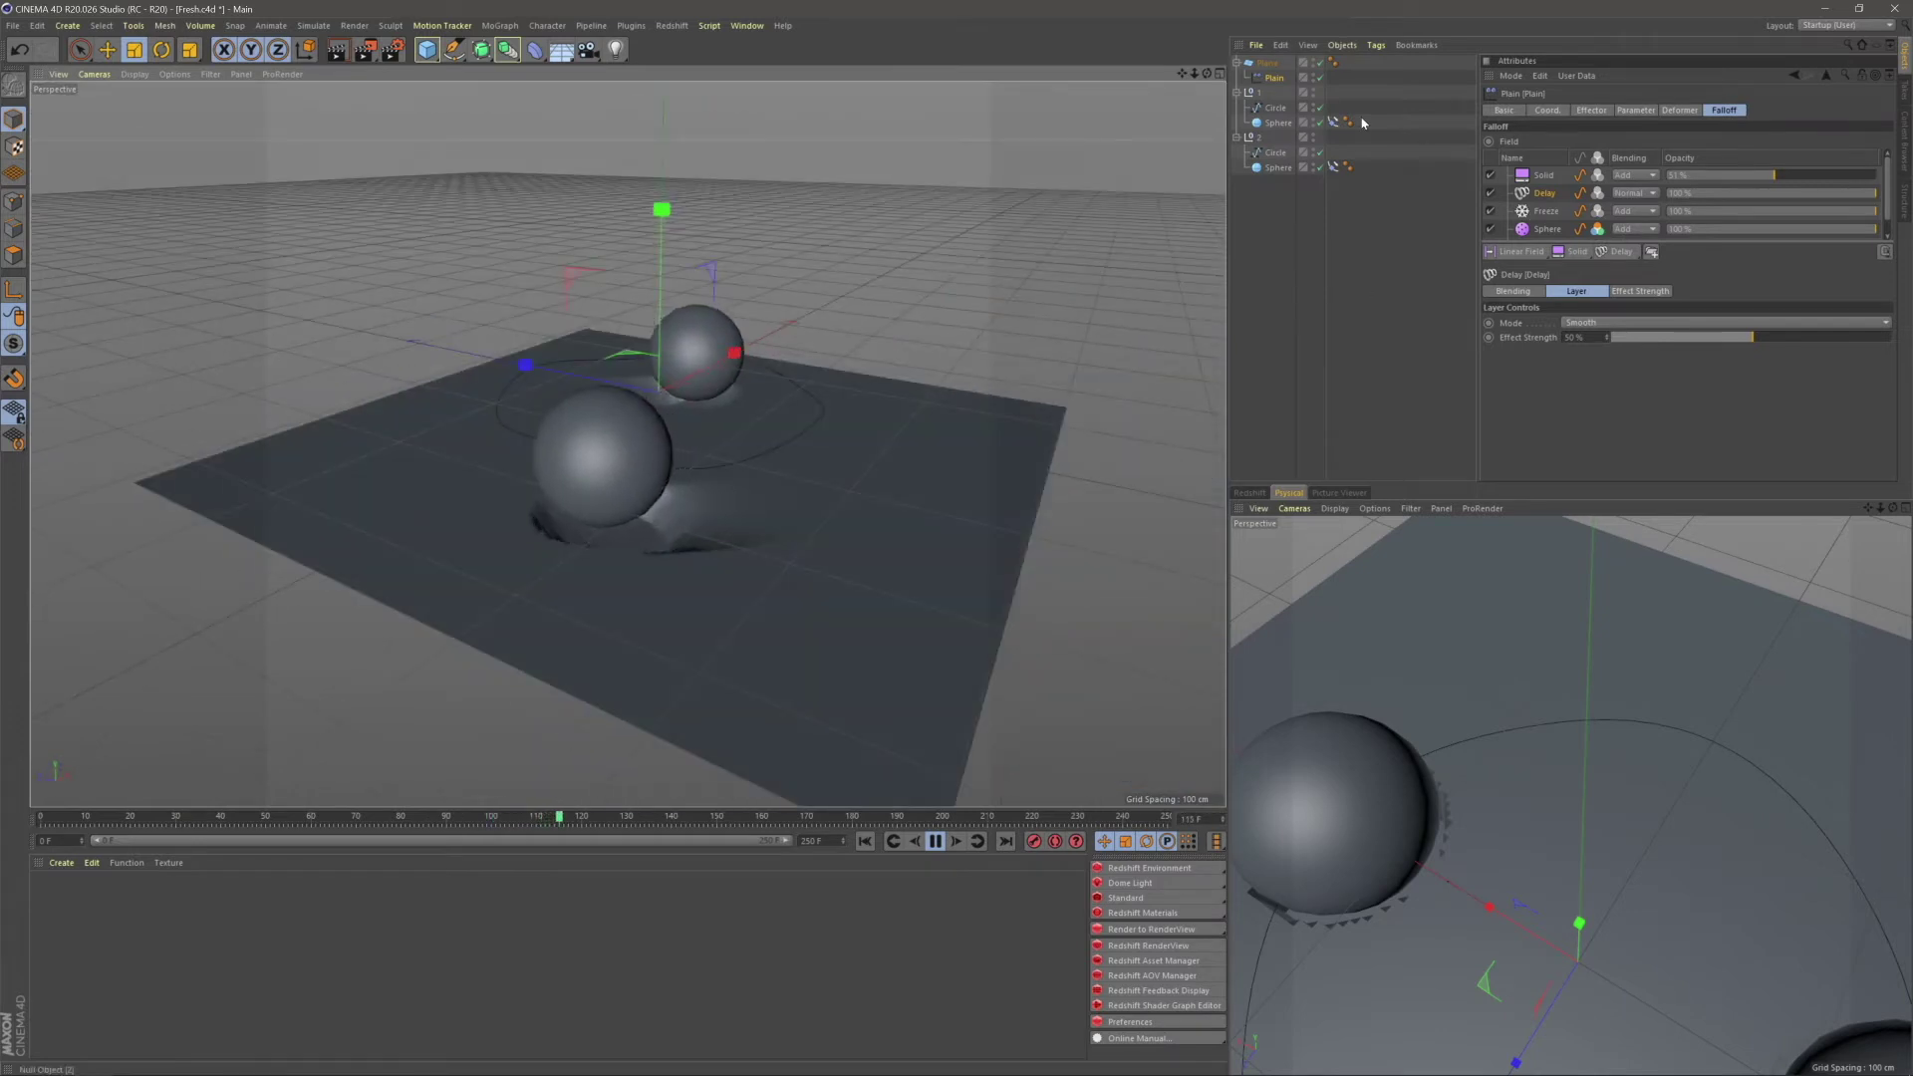
{"action": "left_click", "coordinate": [934, 841]}
- Examine the plane's dent beneath the front sphere up close and from farther away on the paused frame
{"action": "middle_click_drag", "start_coordinate": [678, 503], "coordinate": [793, 530], "text": "alt"}
{"action": "right_click_drag", "start_coordinate": [760, 555], "coordinate": [817, 431], "text": "alt"}
{"action": "left_click_drag", "start_coordinate": [817, 430], "coordinate": [632, 581], "text": "alt"}
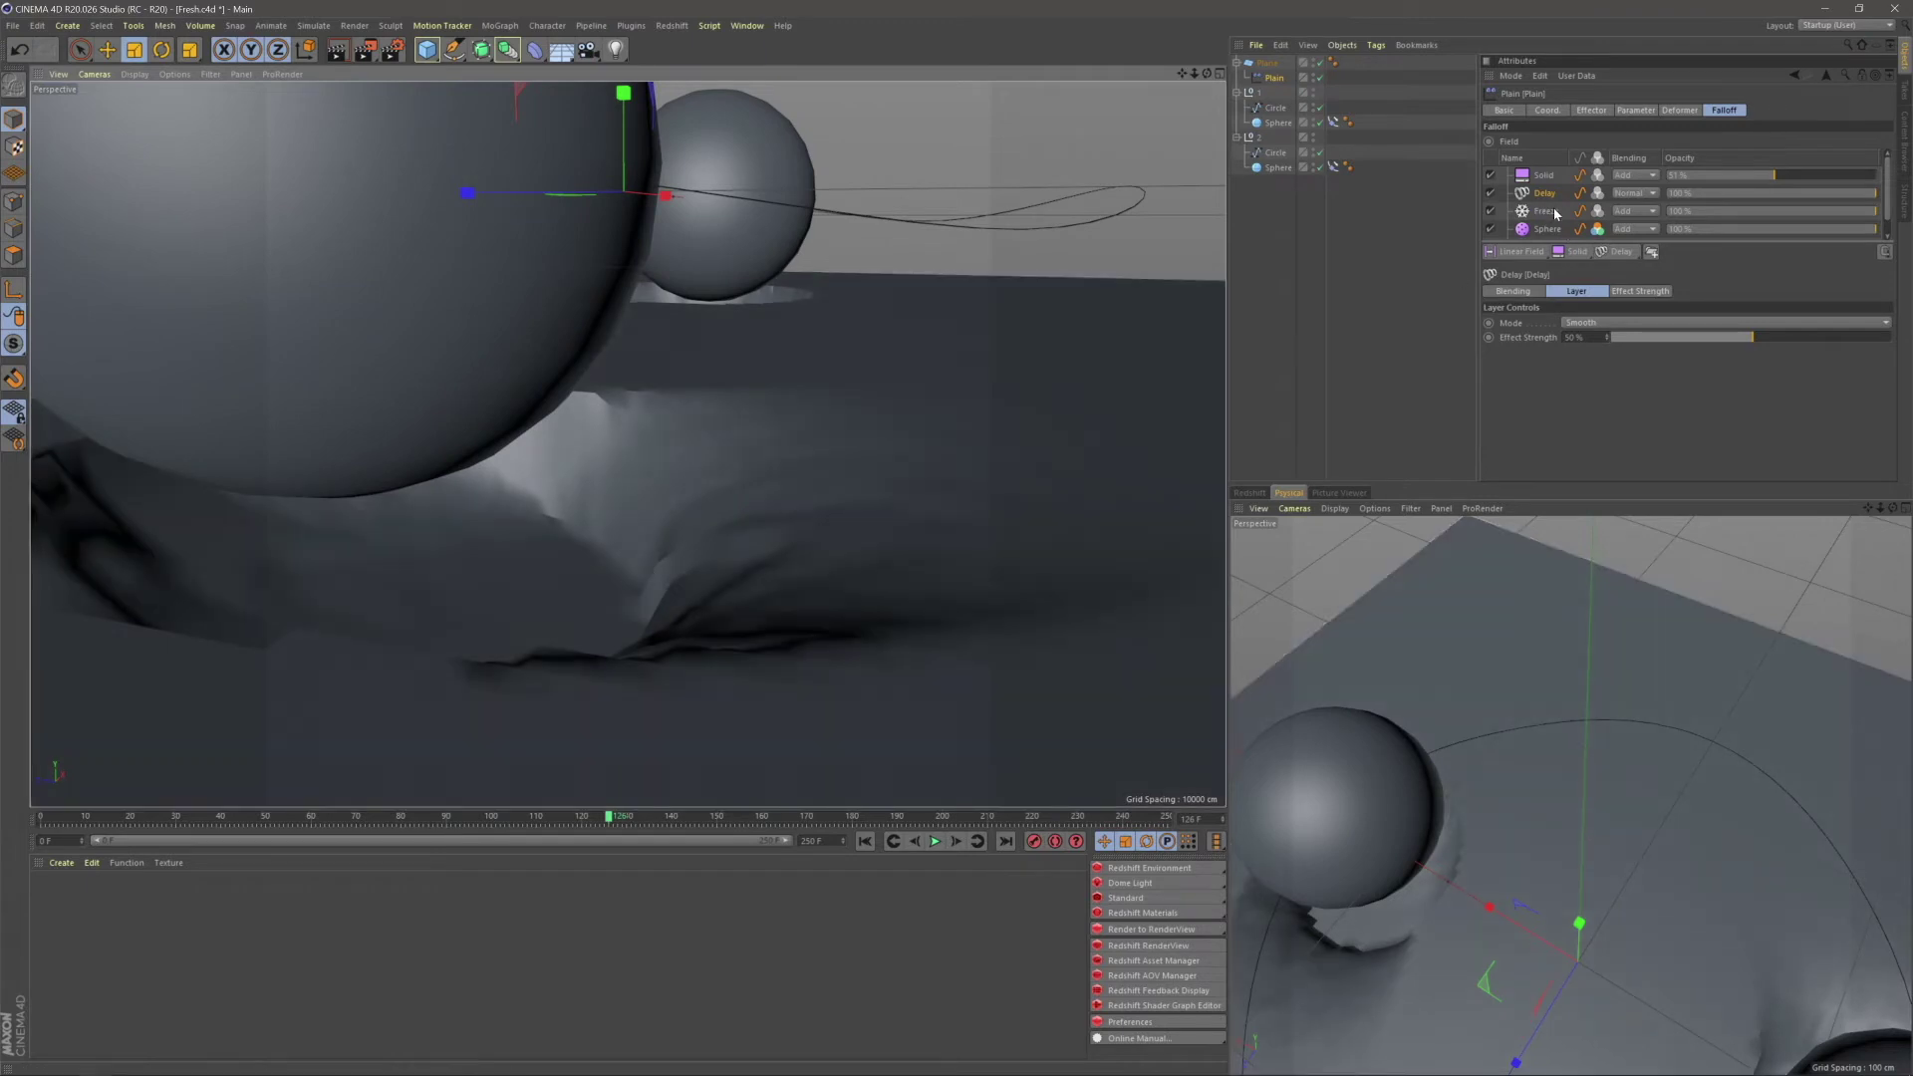
{"action": "left_click_drag", "start_coordinate": [654, 517], "coordinate": [615, 598], "text": "alt"}
{"action": "scroll", "coordinate": [752, 517], "scroll_direction": "down", "scroll_amount": 8}
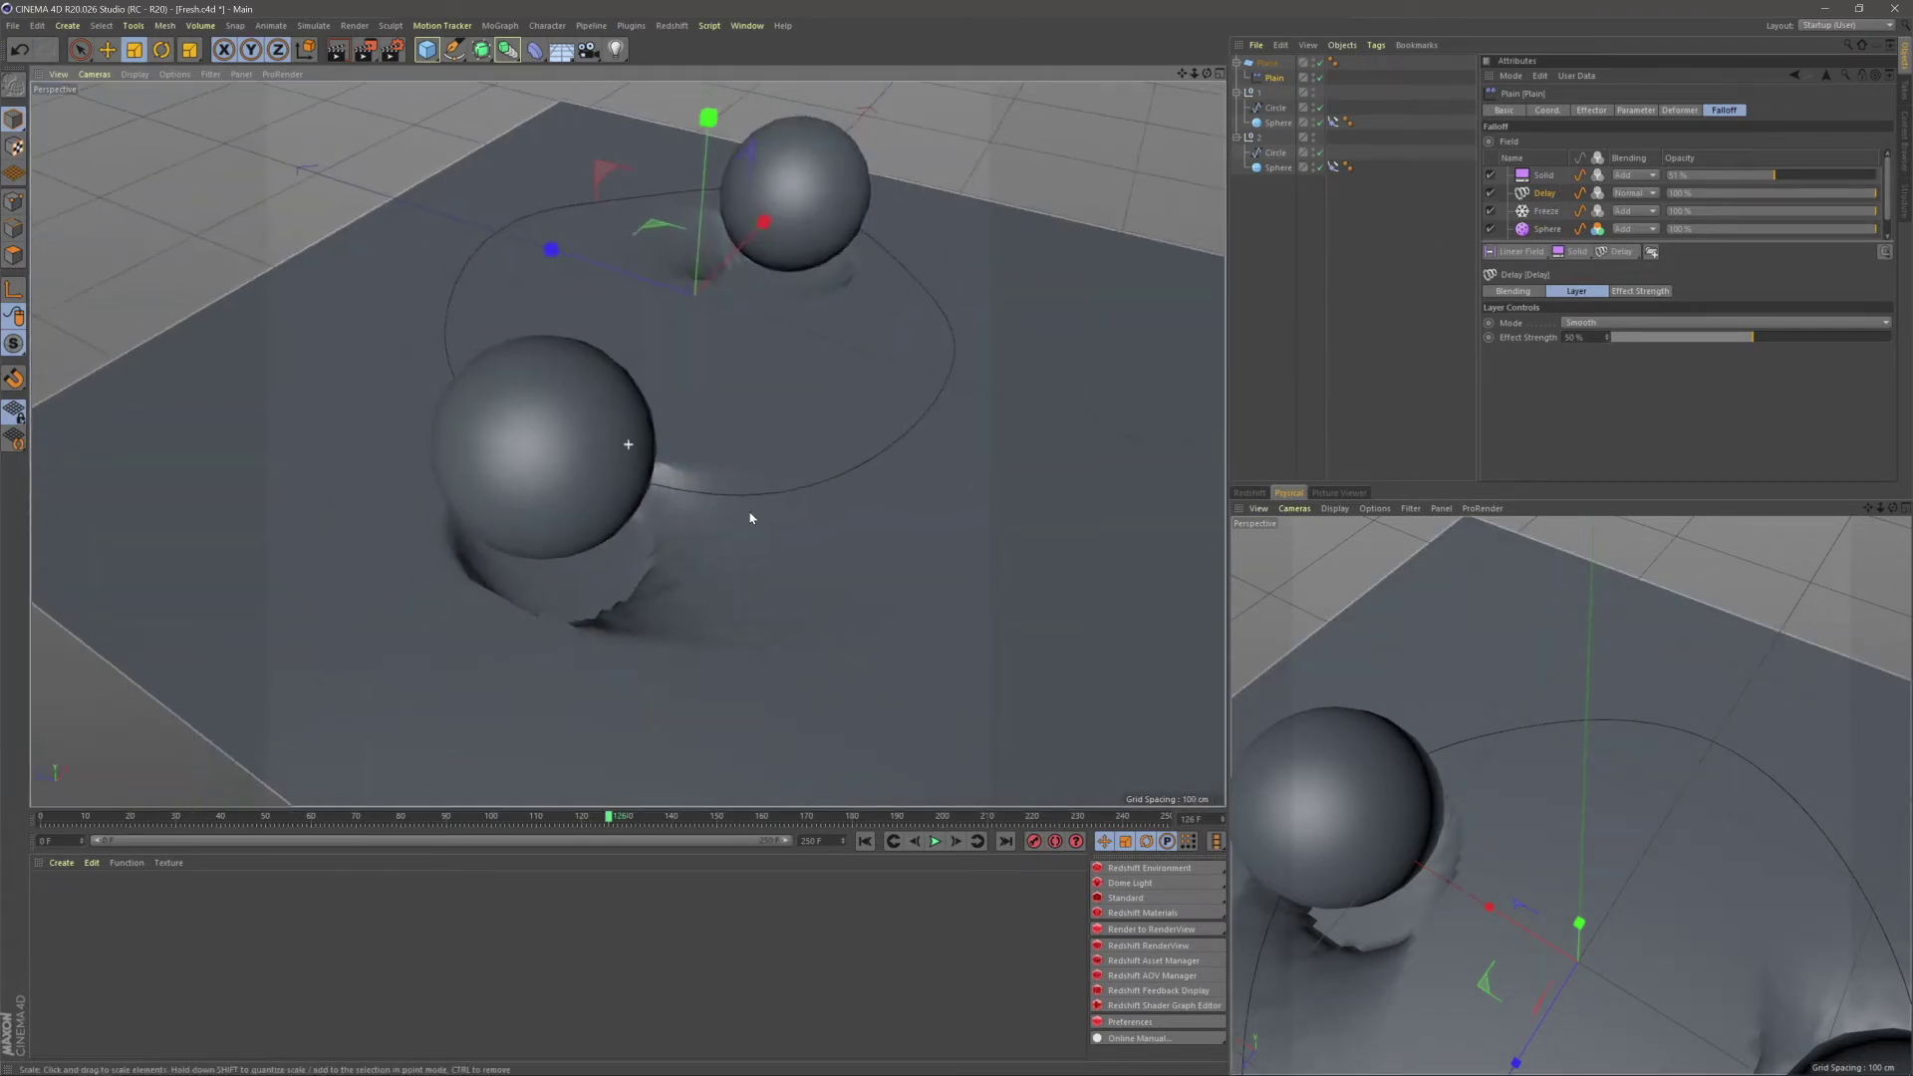
{"action": "left_click_drag", "start_coordinate": [781, 538], "coordinate": [768, 598], "text": "alt"}
{"action": "middle_click_drag", "start_coordinate": [768, 598], "coordinate": [783, 527], "text": "alt"}
{"action": "left_click_drag", "start_coordinate": [784, 526], "coordinate": [952, 636], "text": "alt"}
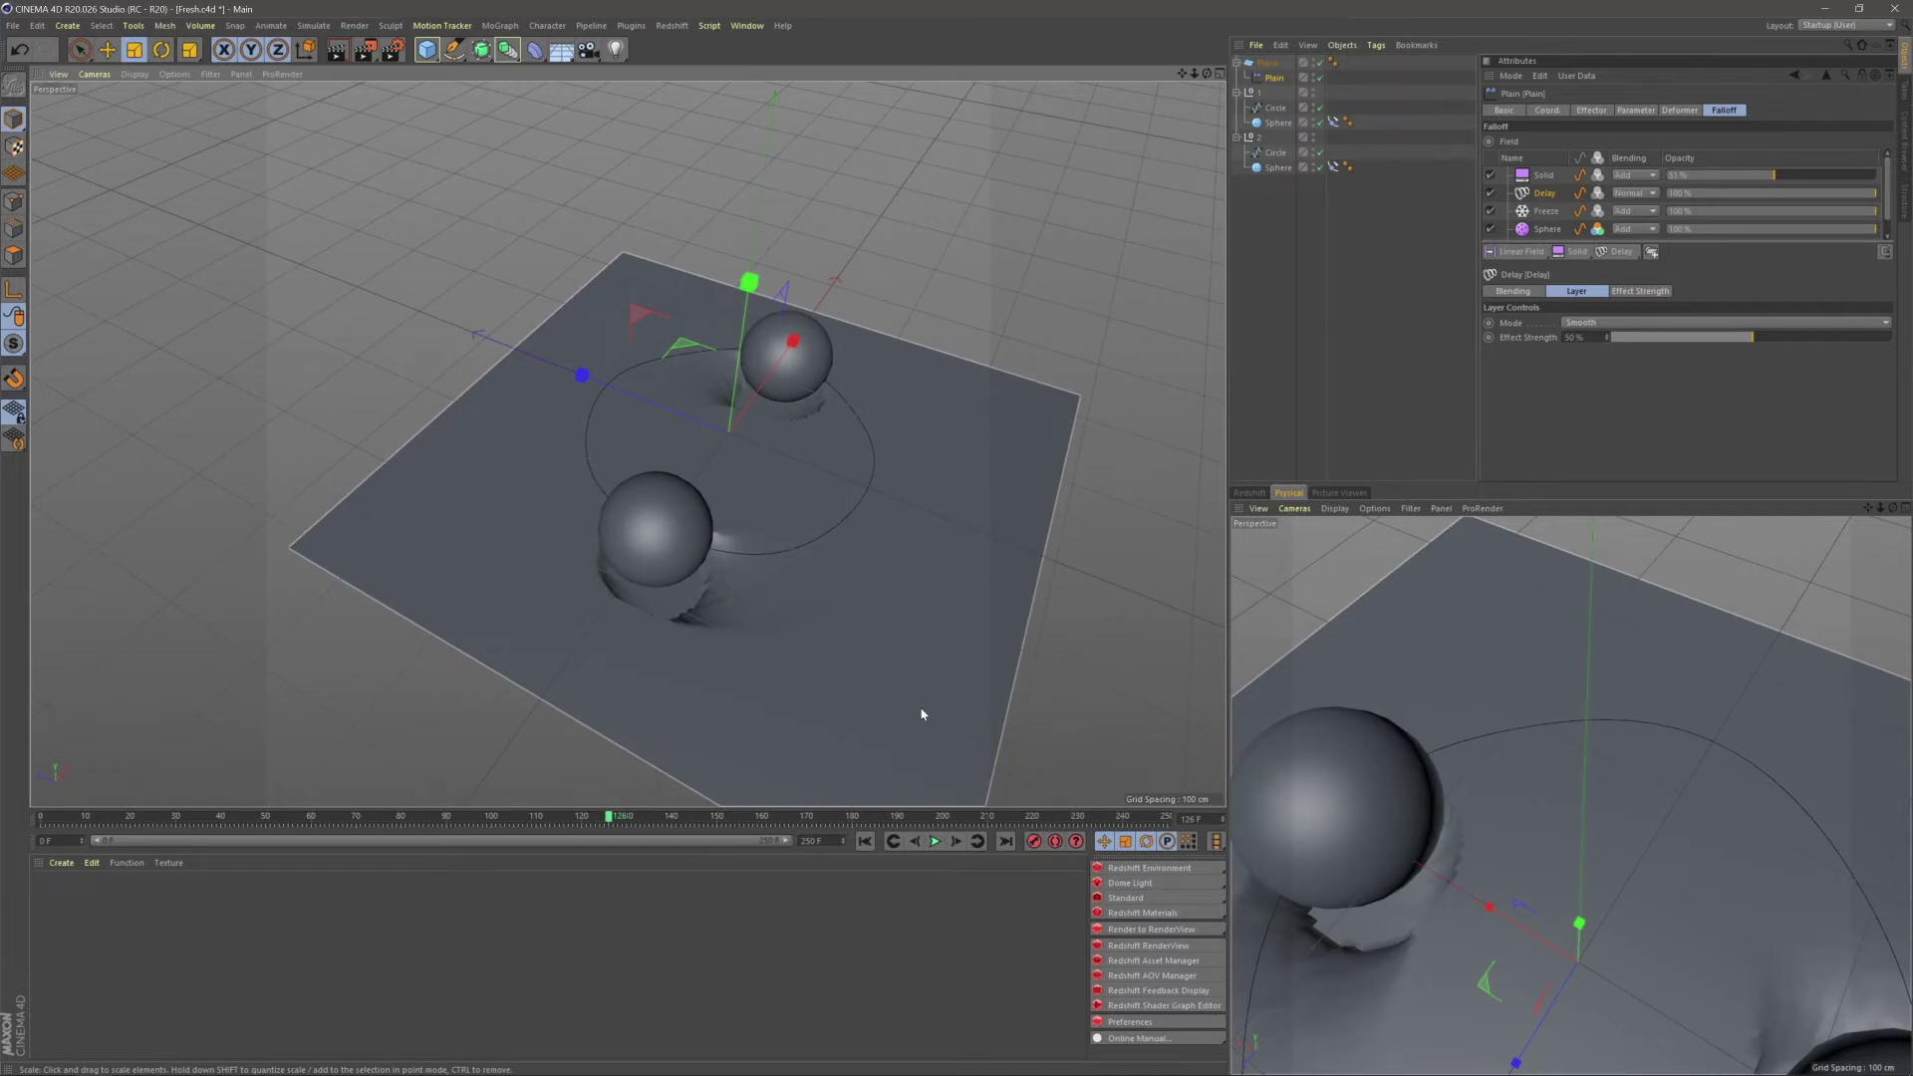
{"action": "right_click_drag", "start_coordinate": [701, 580], "coordinate": [777, 508], "text": "alt"}
{"action": "mouse_move", "coordinate": [782, 466]}
{"action": "left_mouse_down", "text": "alt"}
{"action": "mouse_move", "coordinate": [820, 409]}
{"action": "mouse_move", "coordinate": [830, 424]}
{"action": "mouse_move", "coordinate": [796, 415]}
{"action": "mouse_move", "coordinate": [820, 424]}
{"action": "left_mouse_up", "text": "alt"}
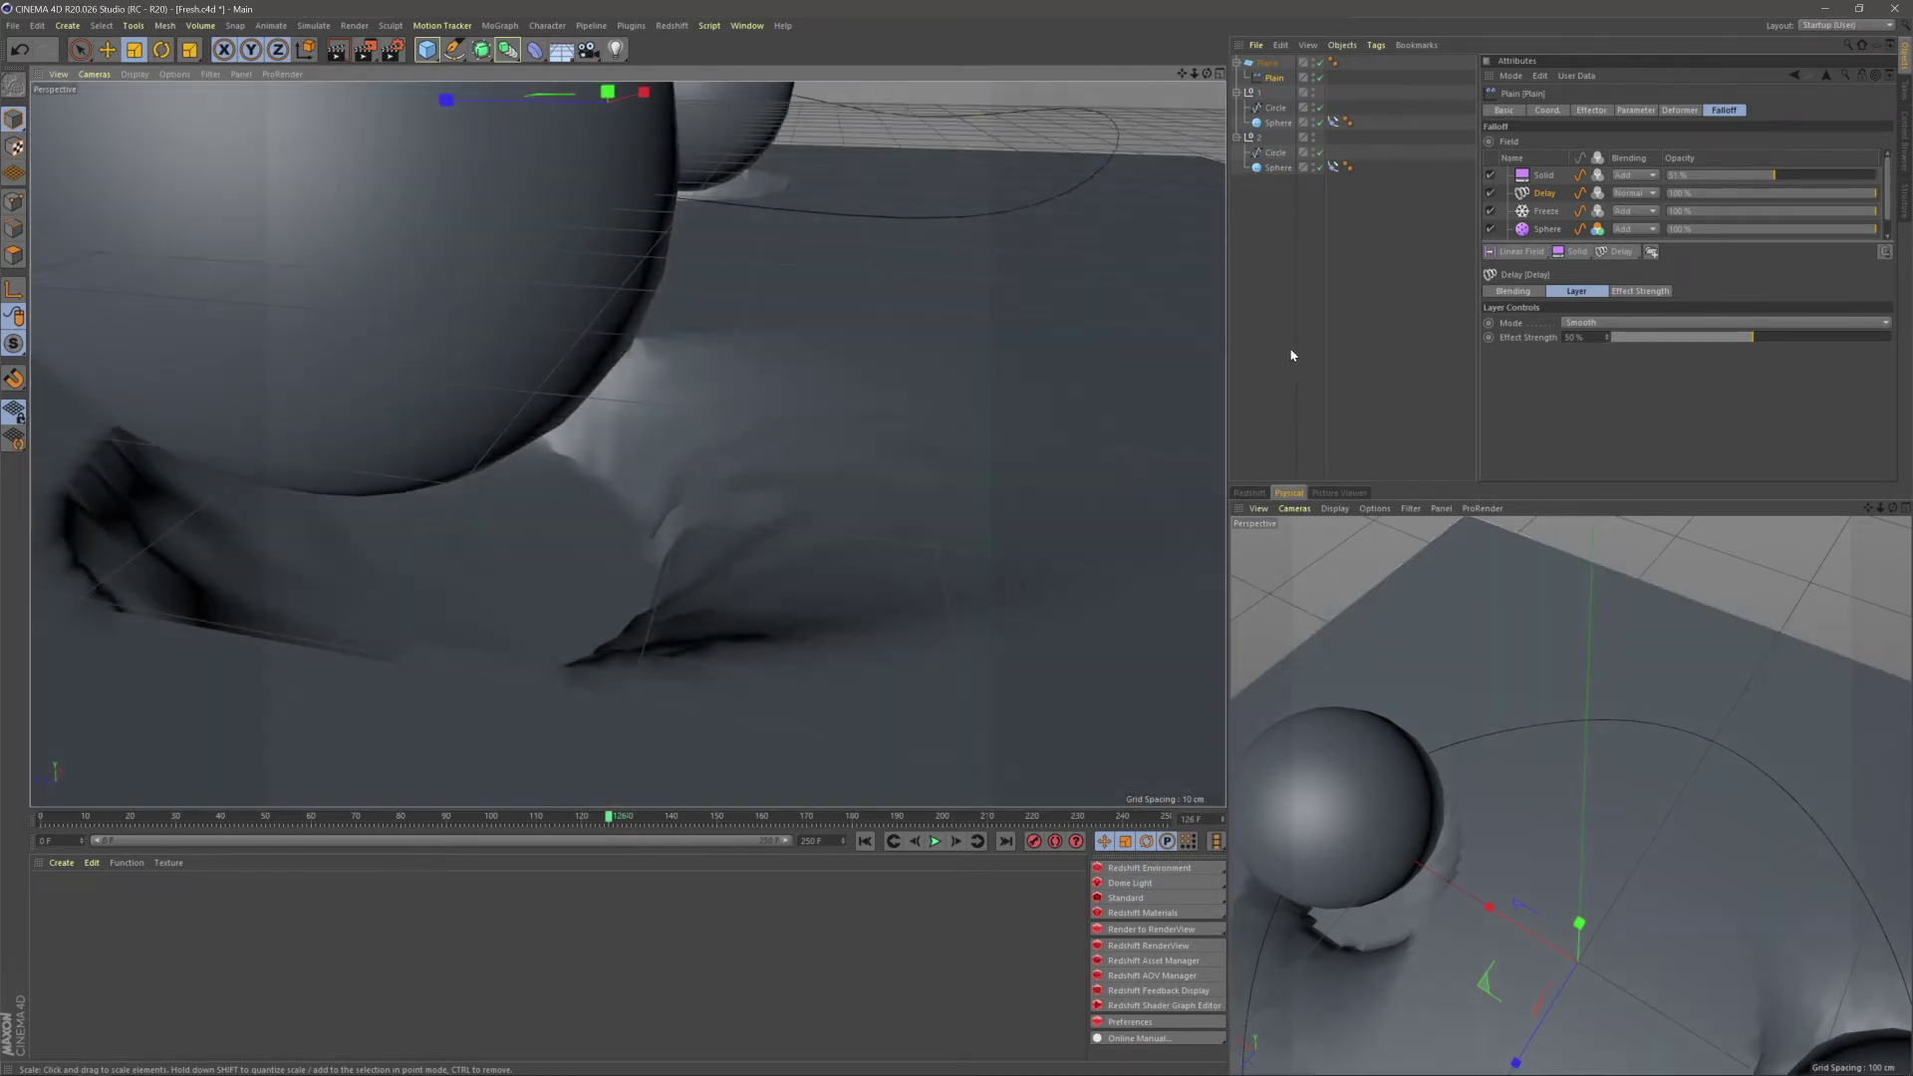
- Set the Delay layer's blending to Subtract and inspect the plane's surface around the spheres
{"action": "left_click", "coordinate": [1621, 194]}
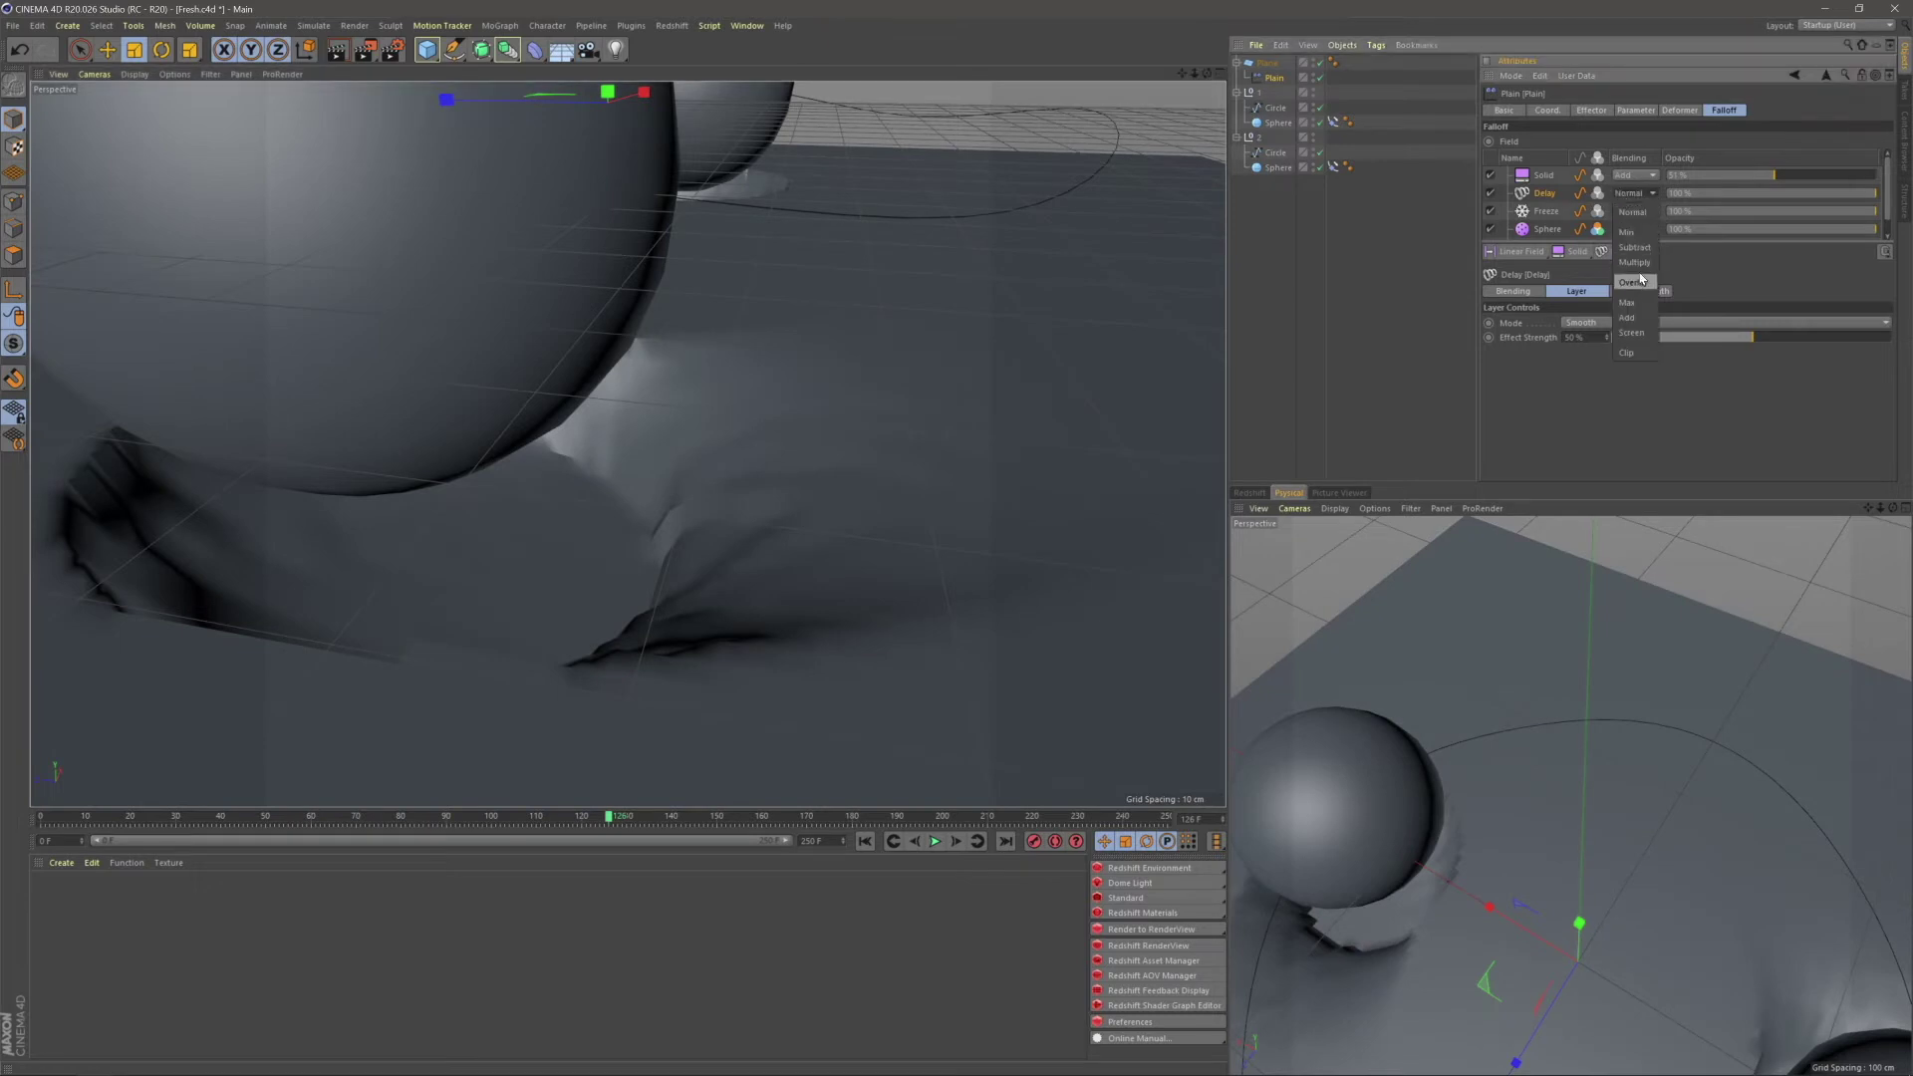
{"action": "left_click", "coordinate": [1631, 257]}
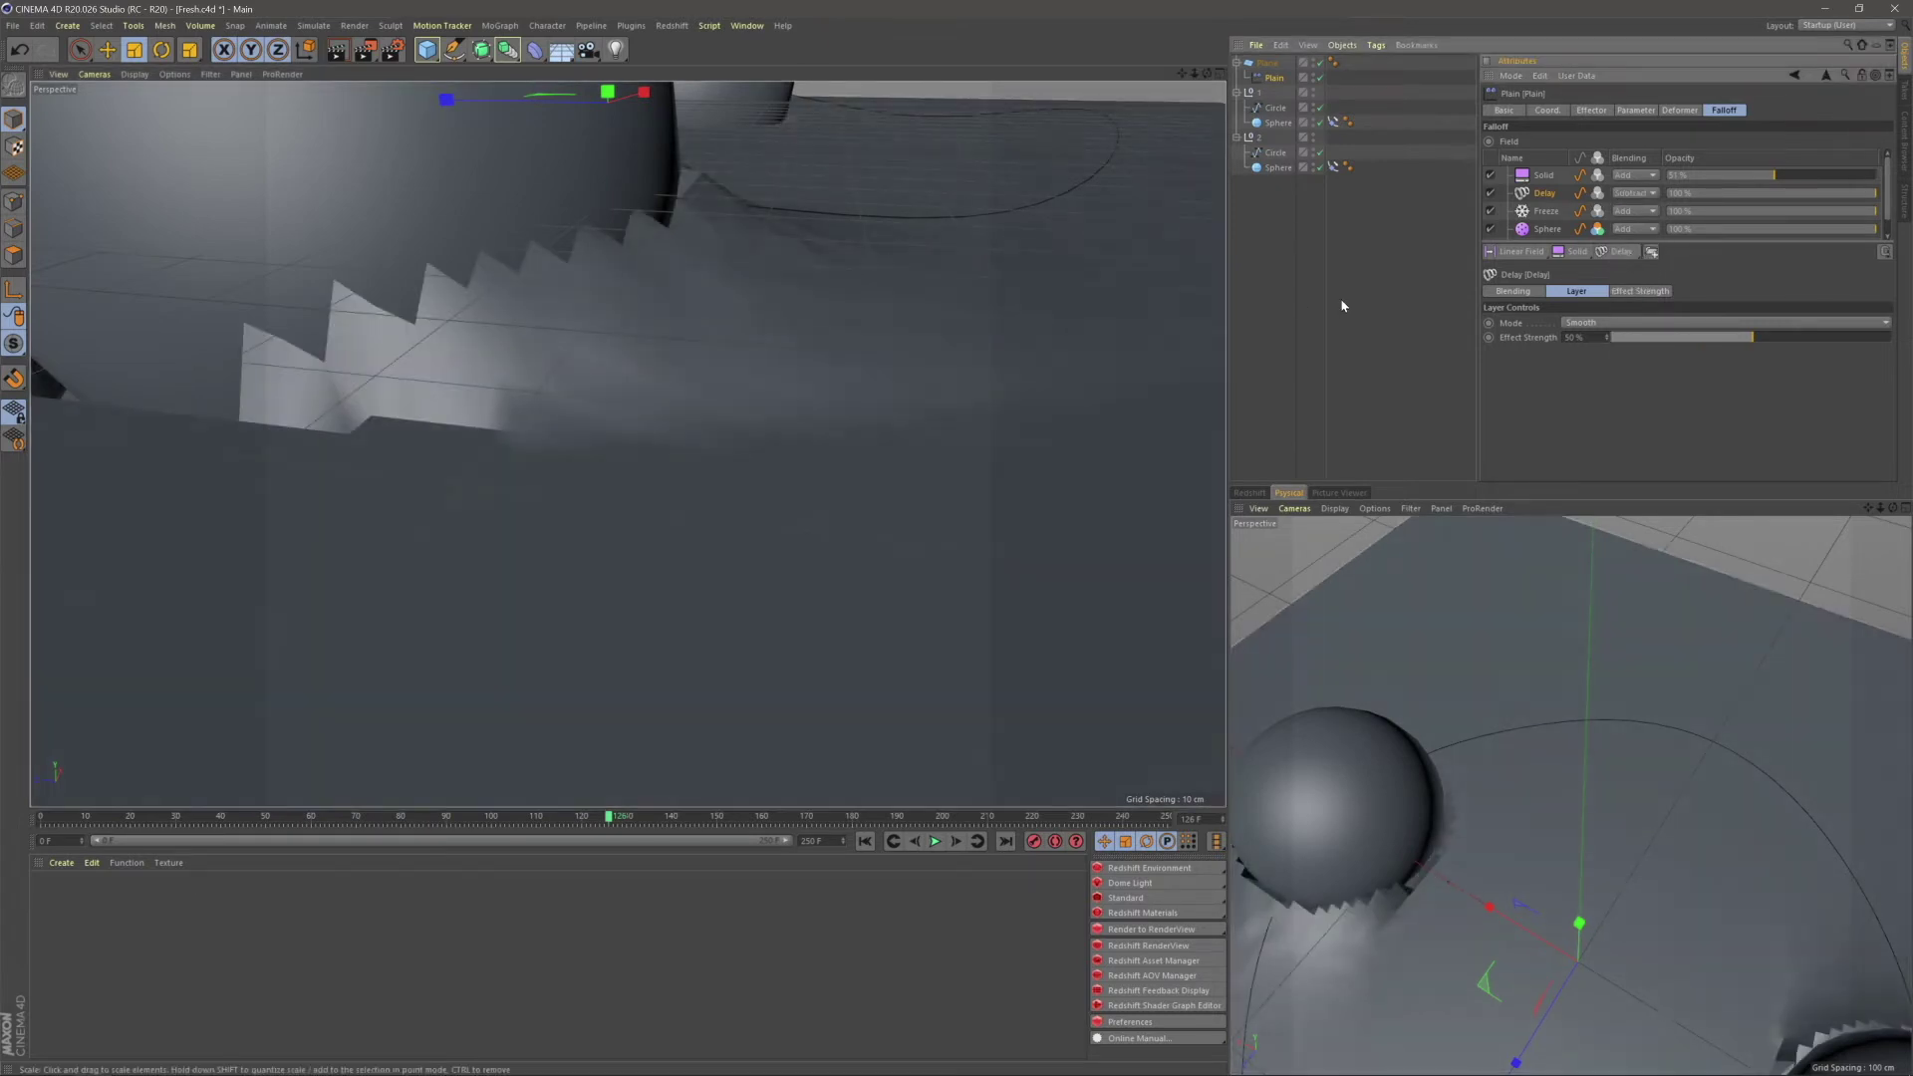
{"action": "left_click", "coordinate": [1298, 304]}
{"action": "right_click_drag", "start_coordinate": [700, 375], "coordinate": [675, 439], "text": "alt"}
{"action": "left_click_drag", "start_coordinate": [675, 439], "coordinate": [781, 500], "text": "alt"}
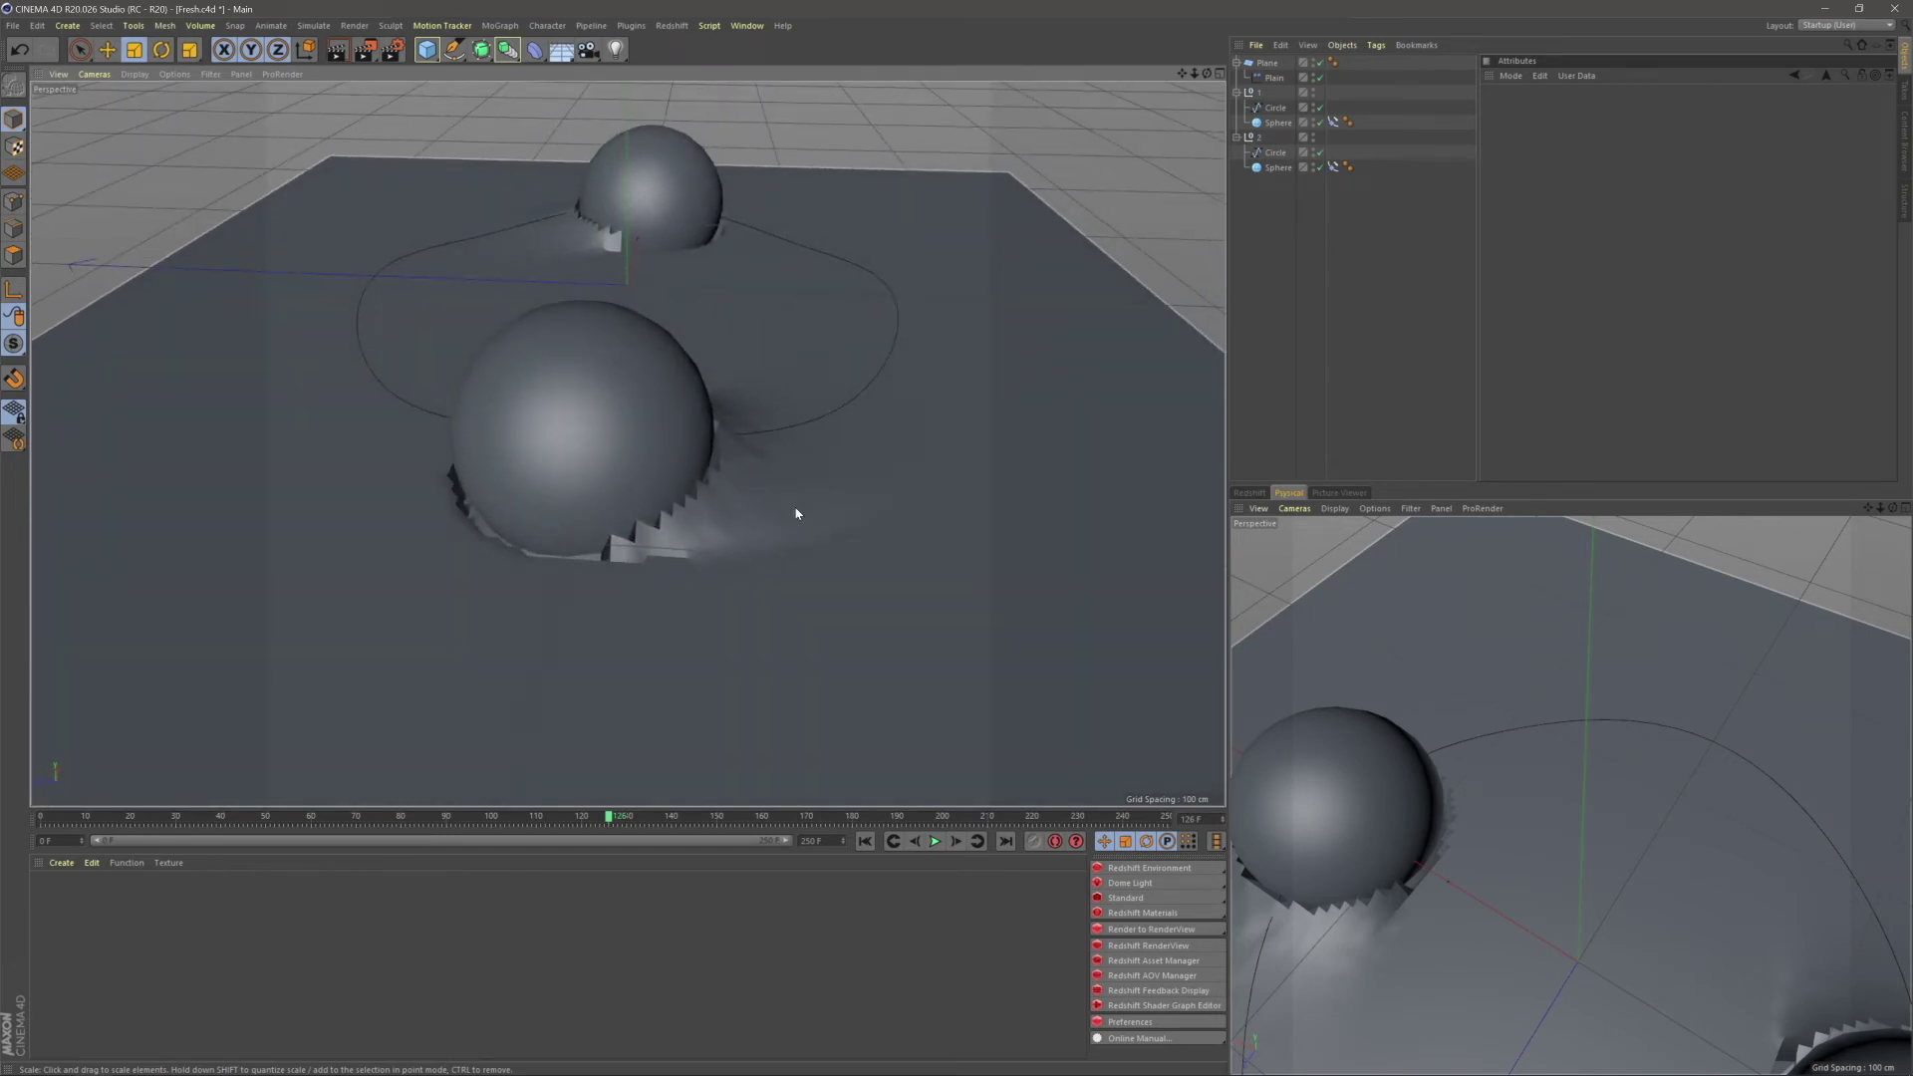
- Set the Delay layer's opacity to 80% in the Plain effector's falloff
{"action": "left_click", "coordinate": [1274, 77]}
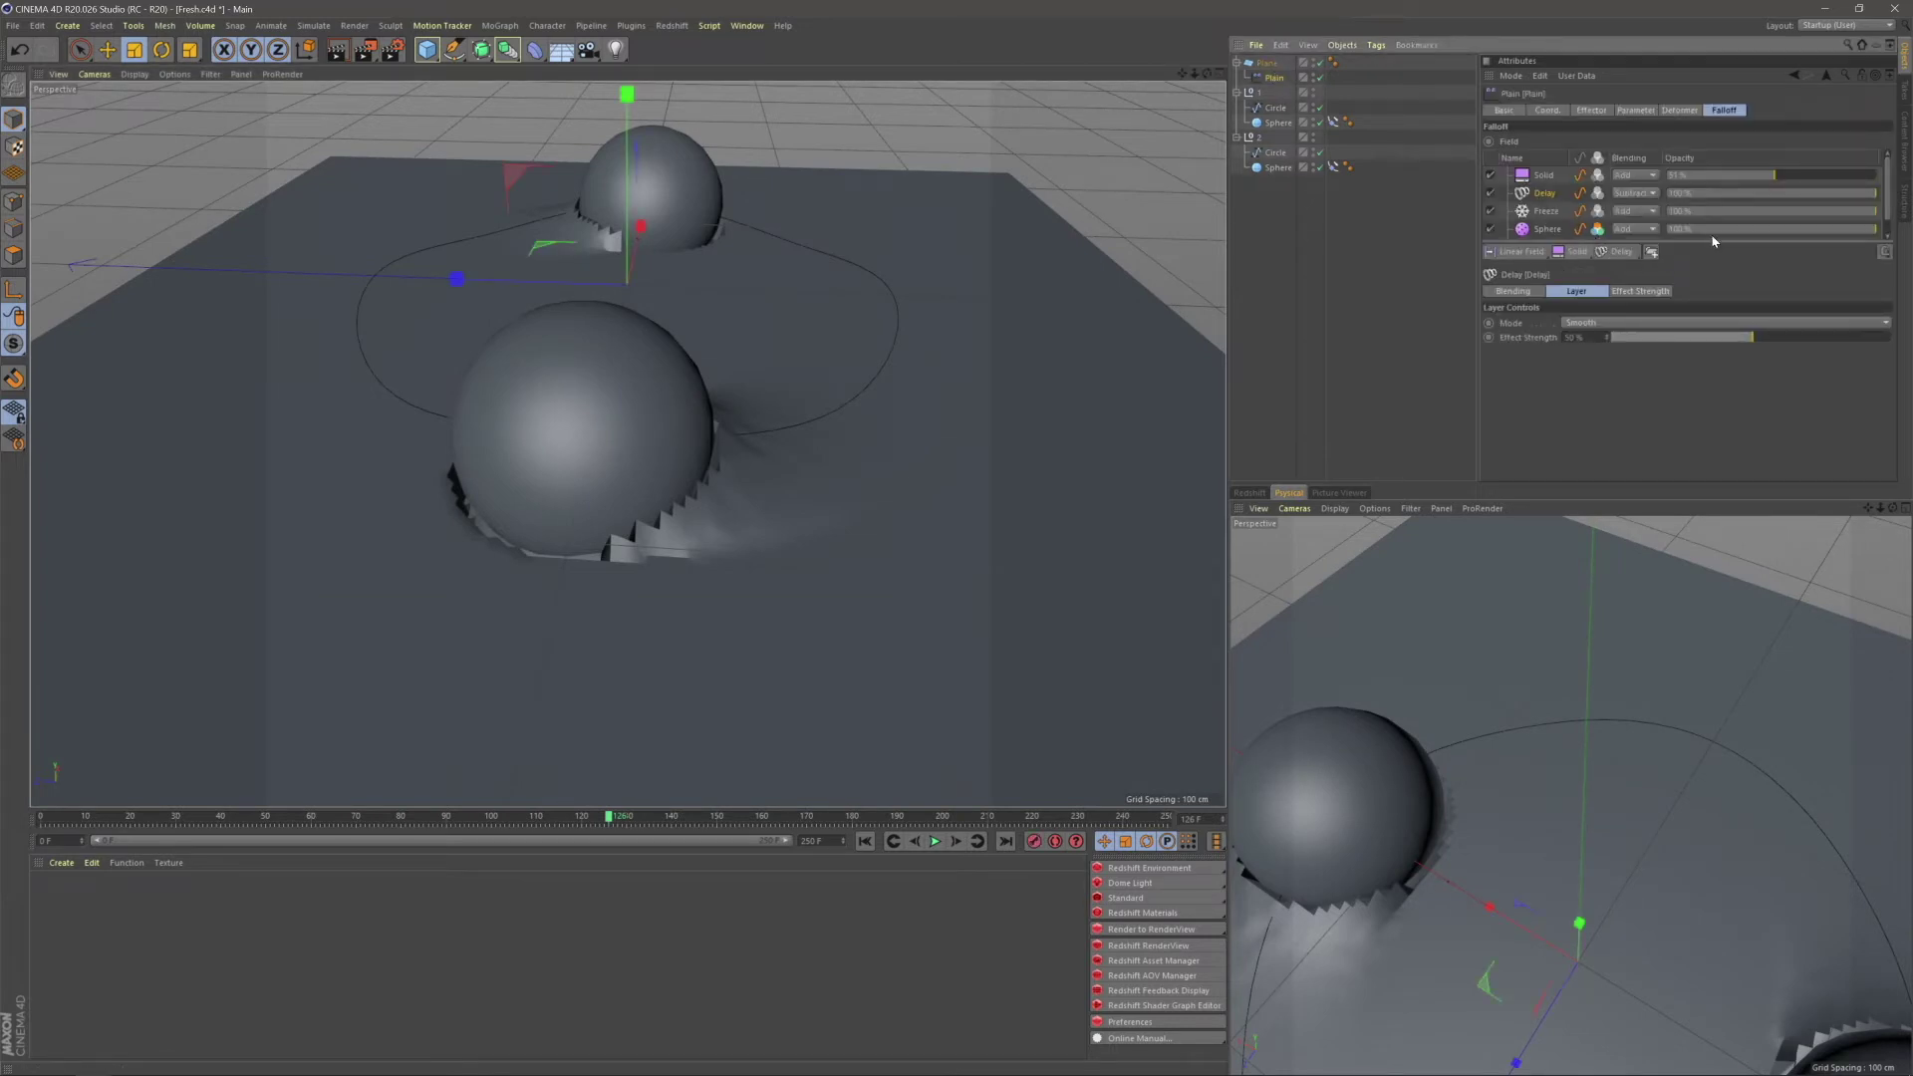
{"action": "mouse_move", "coordinate": [1855, 198]}
{"action": "left_mouse_down"}
{"action": "mouse_move", "coordinate": [1845, 185]}
{"action": "mouse_move", "coordinate": [1851, 202]}
{"action": "left_mouse_up"}
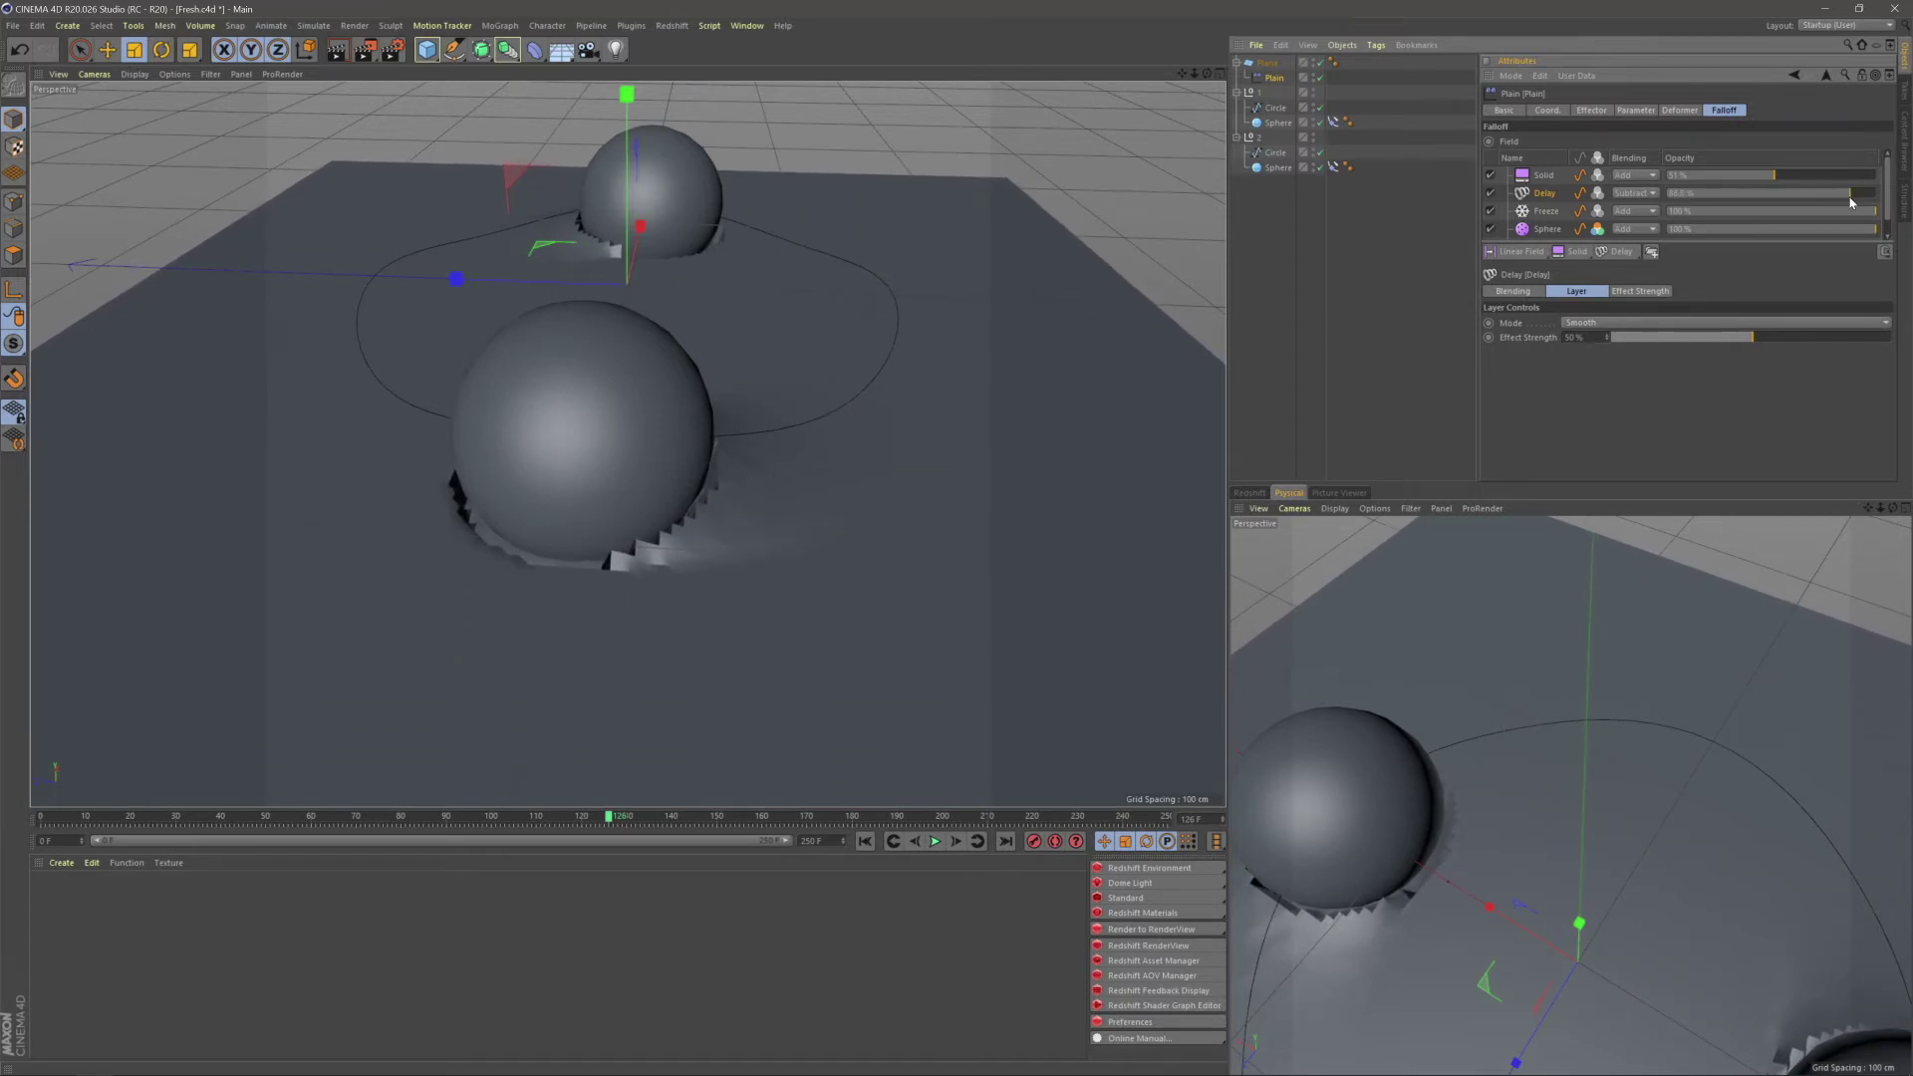
{"action": "double_click", "coordinate": [1684, 192]}
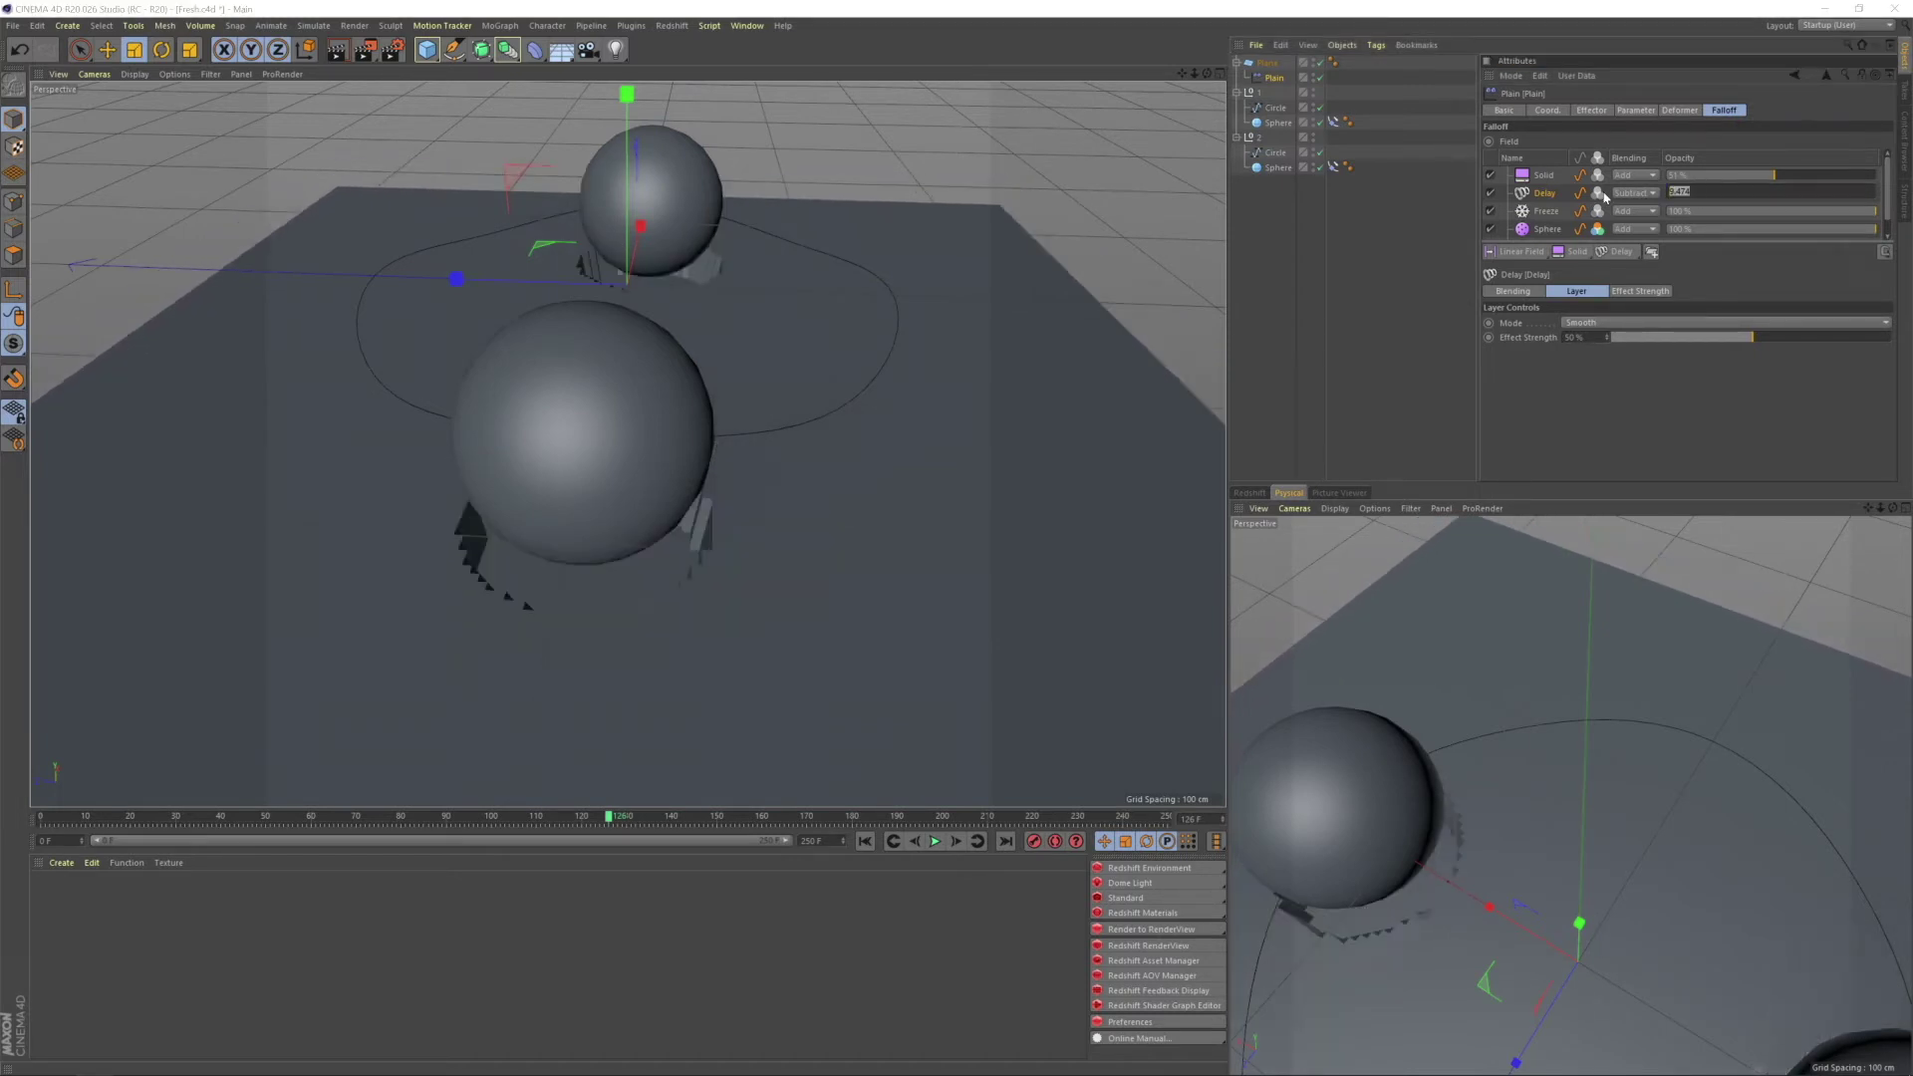
{"action": "type", "text": "80"}
{"action": "key", "text": "Return"}
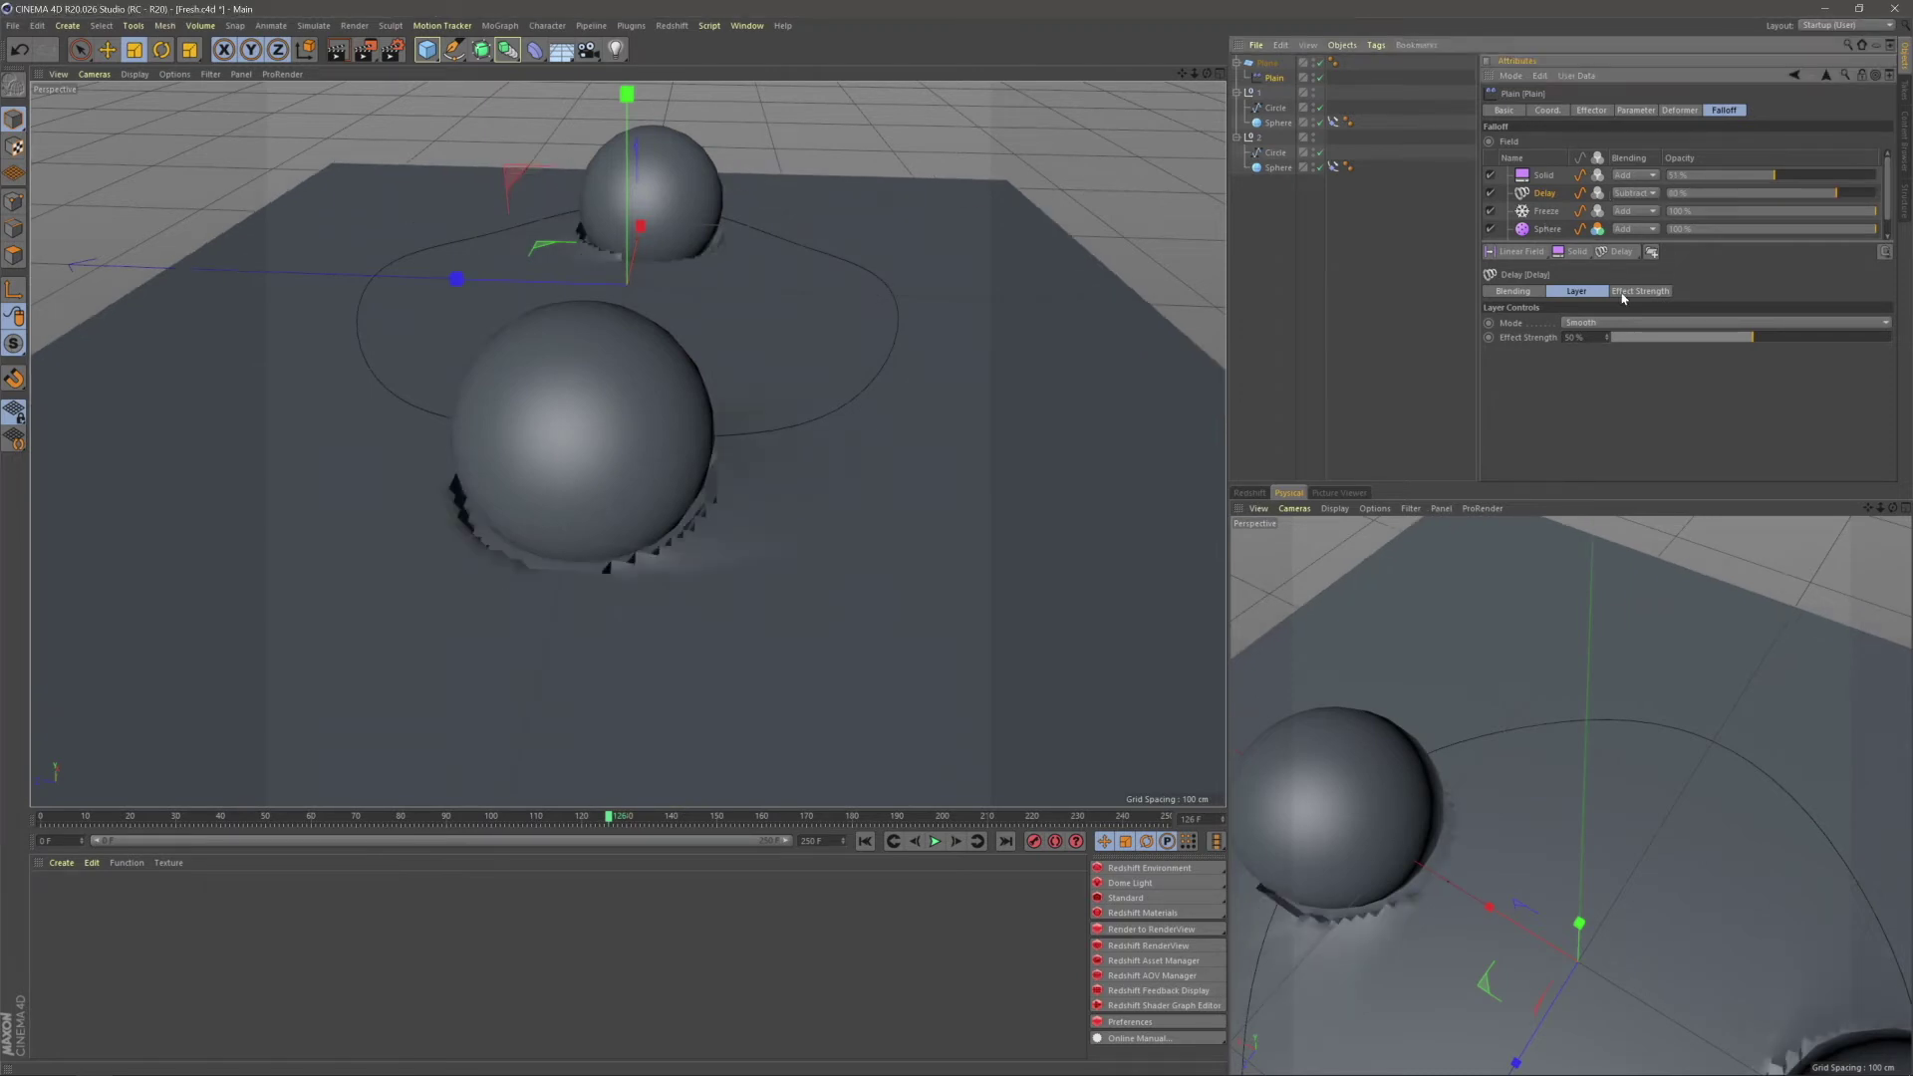
- Add a second Delay layer between the Solid layer and the first Delay layer
{"action": "left_click", "coordinate": [1616, 251]}
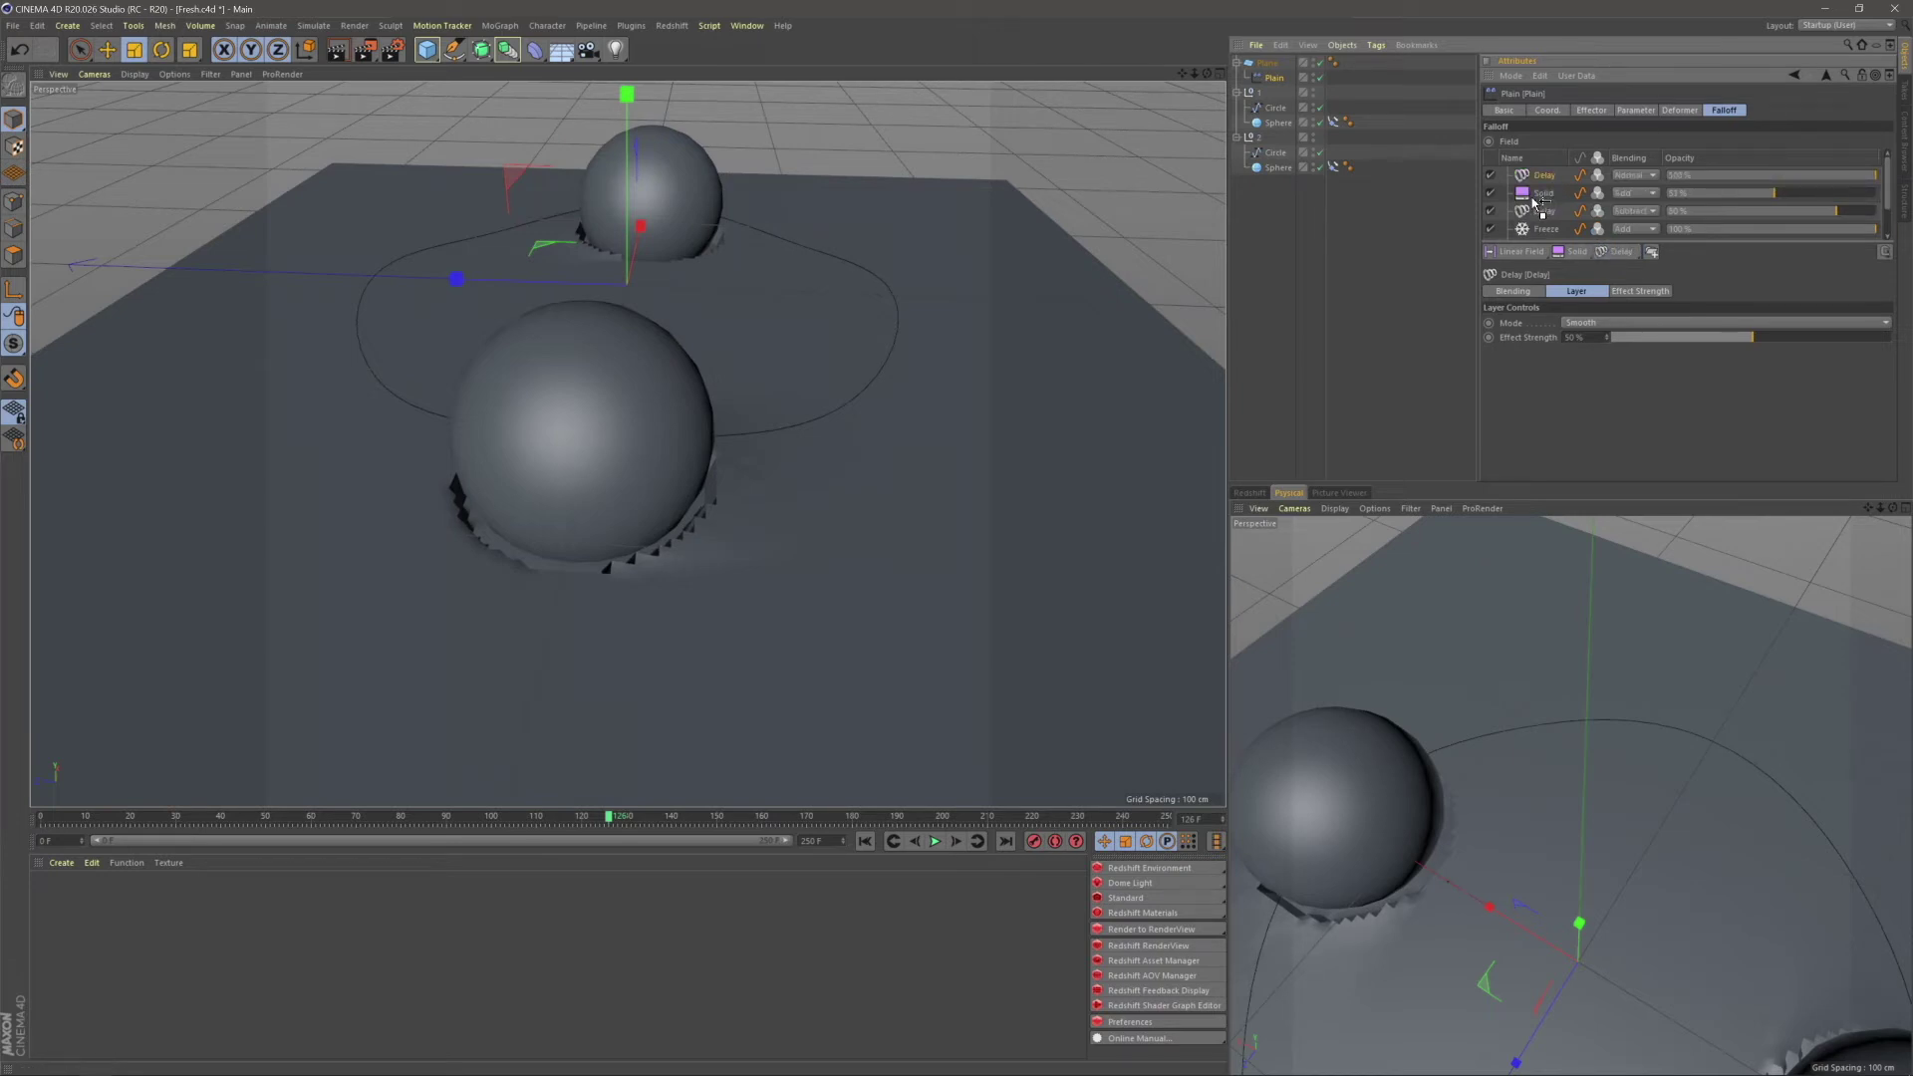
{"action": "left_click_drag", "start_coordinate": [1535, 202], "coordinate": [1536, 176]}
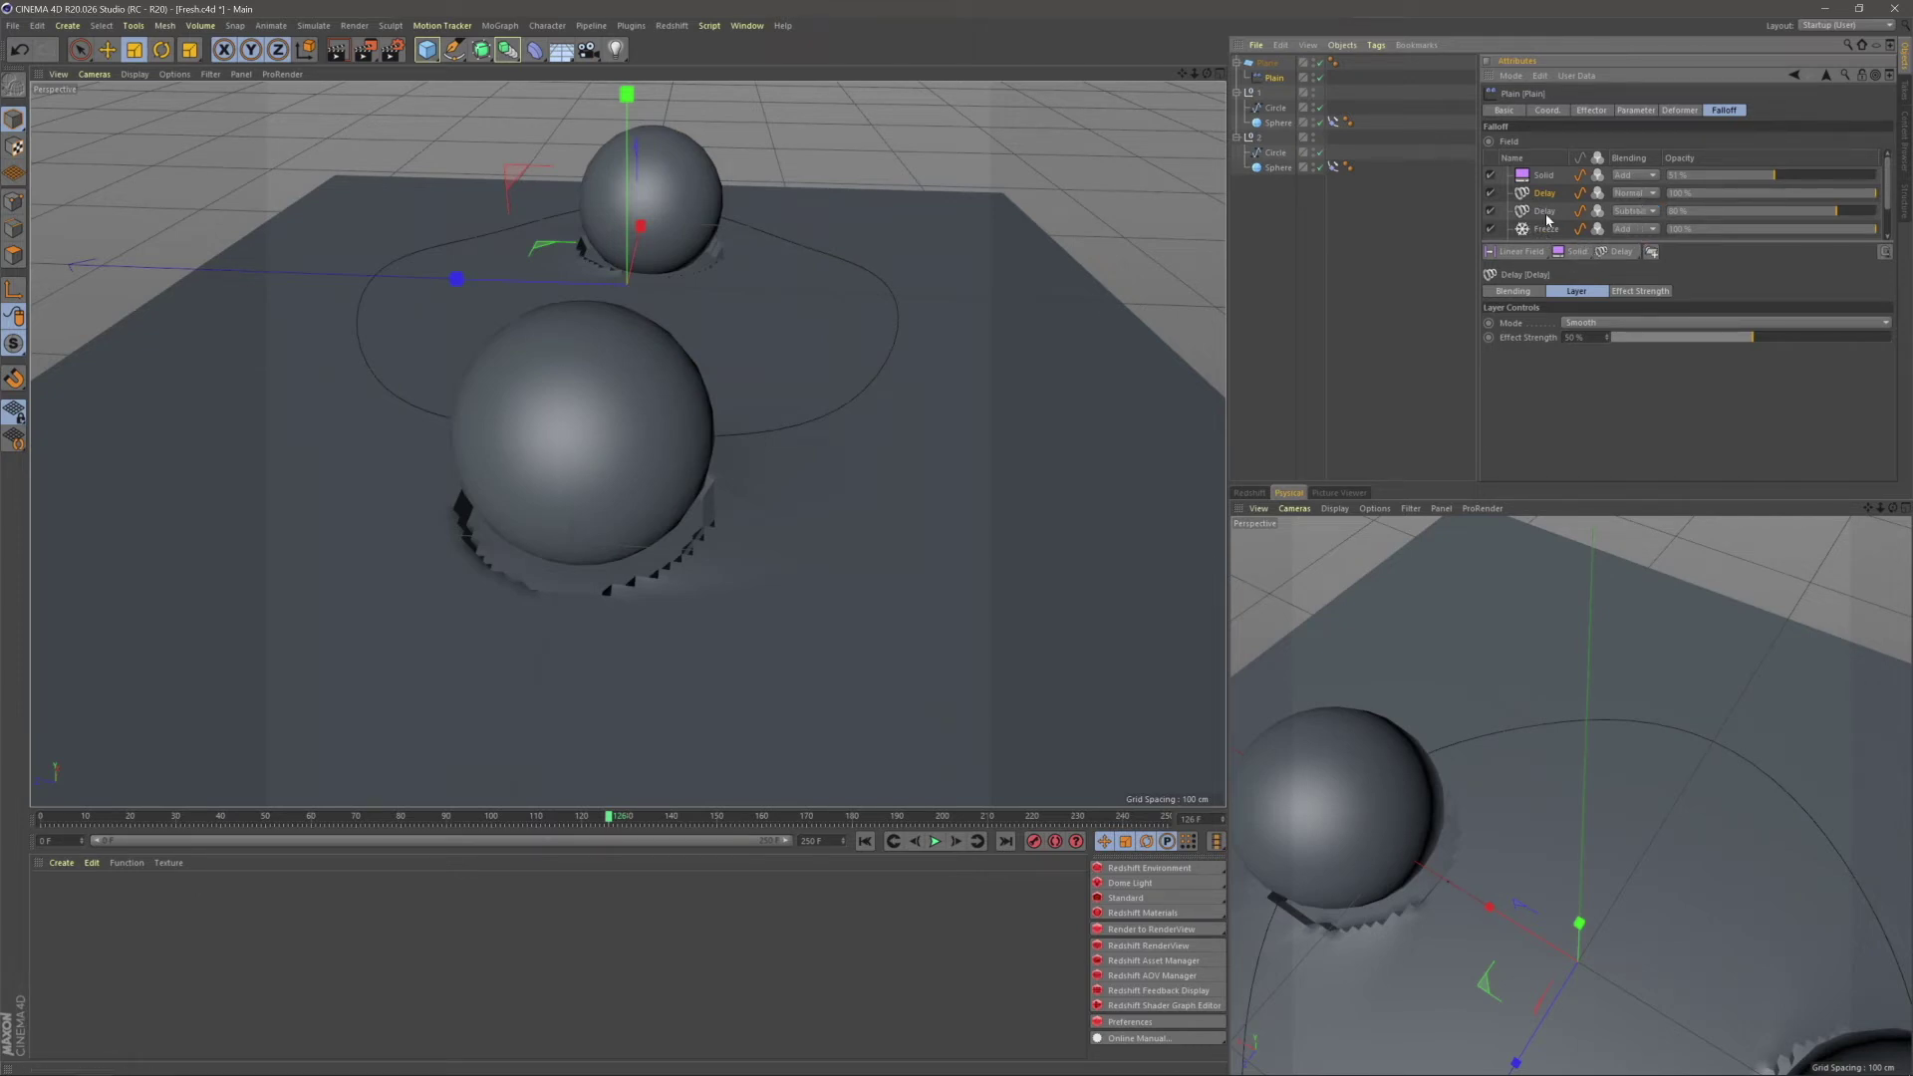
{"action": "left_click", "coordinate": [1395, 311]}
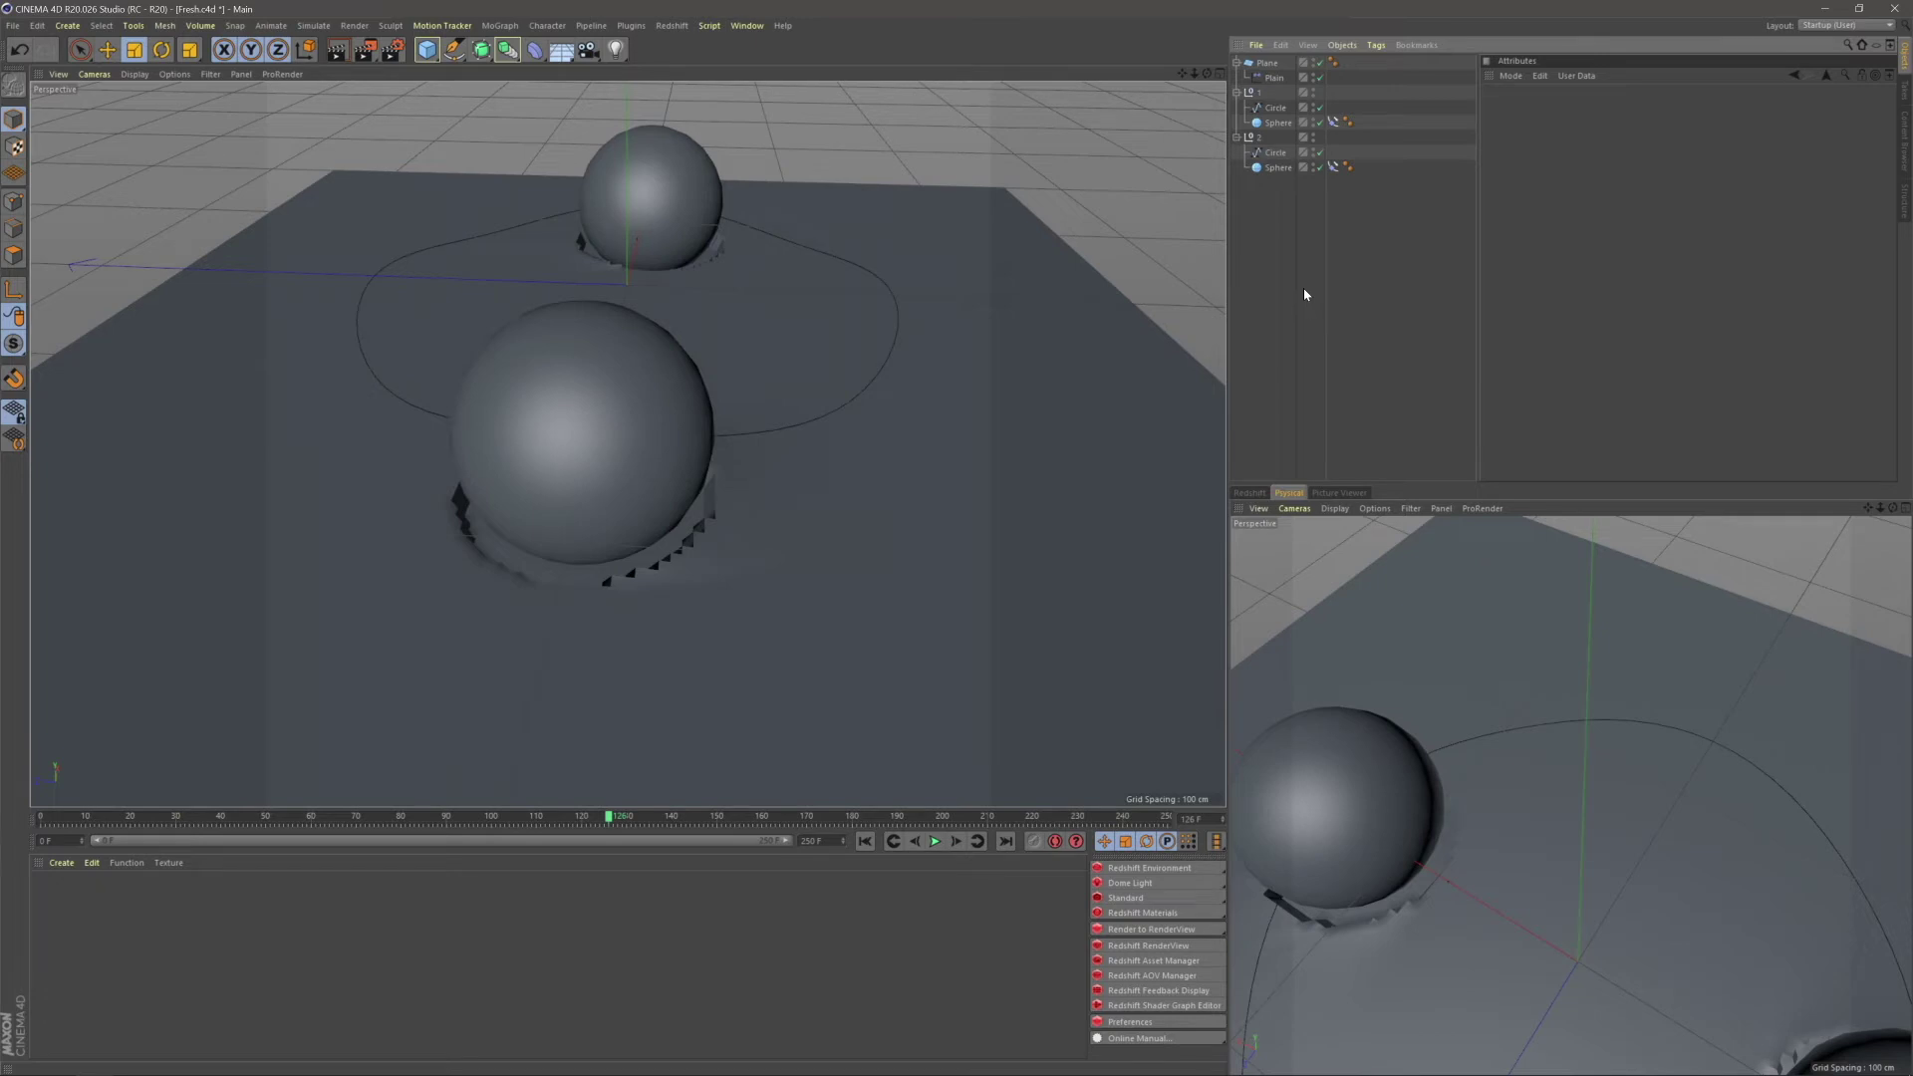
- Play the animation from the first frame and pause it to check the ripples trailing behind the spheres
{"action": "left_click", "coordinate": [865, 842]}
{"action": "left_click", "coordinate": [934, 842]}
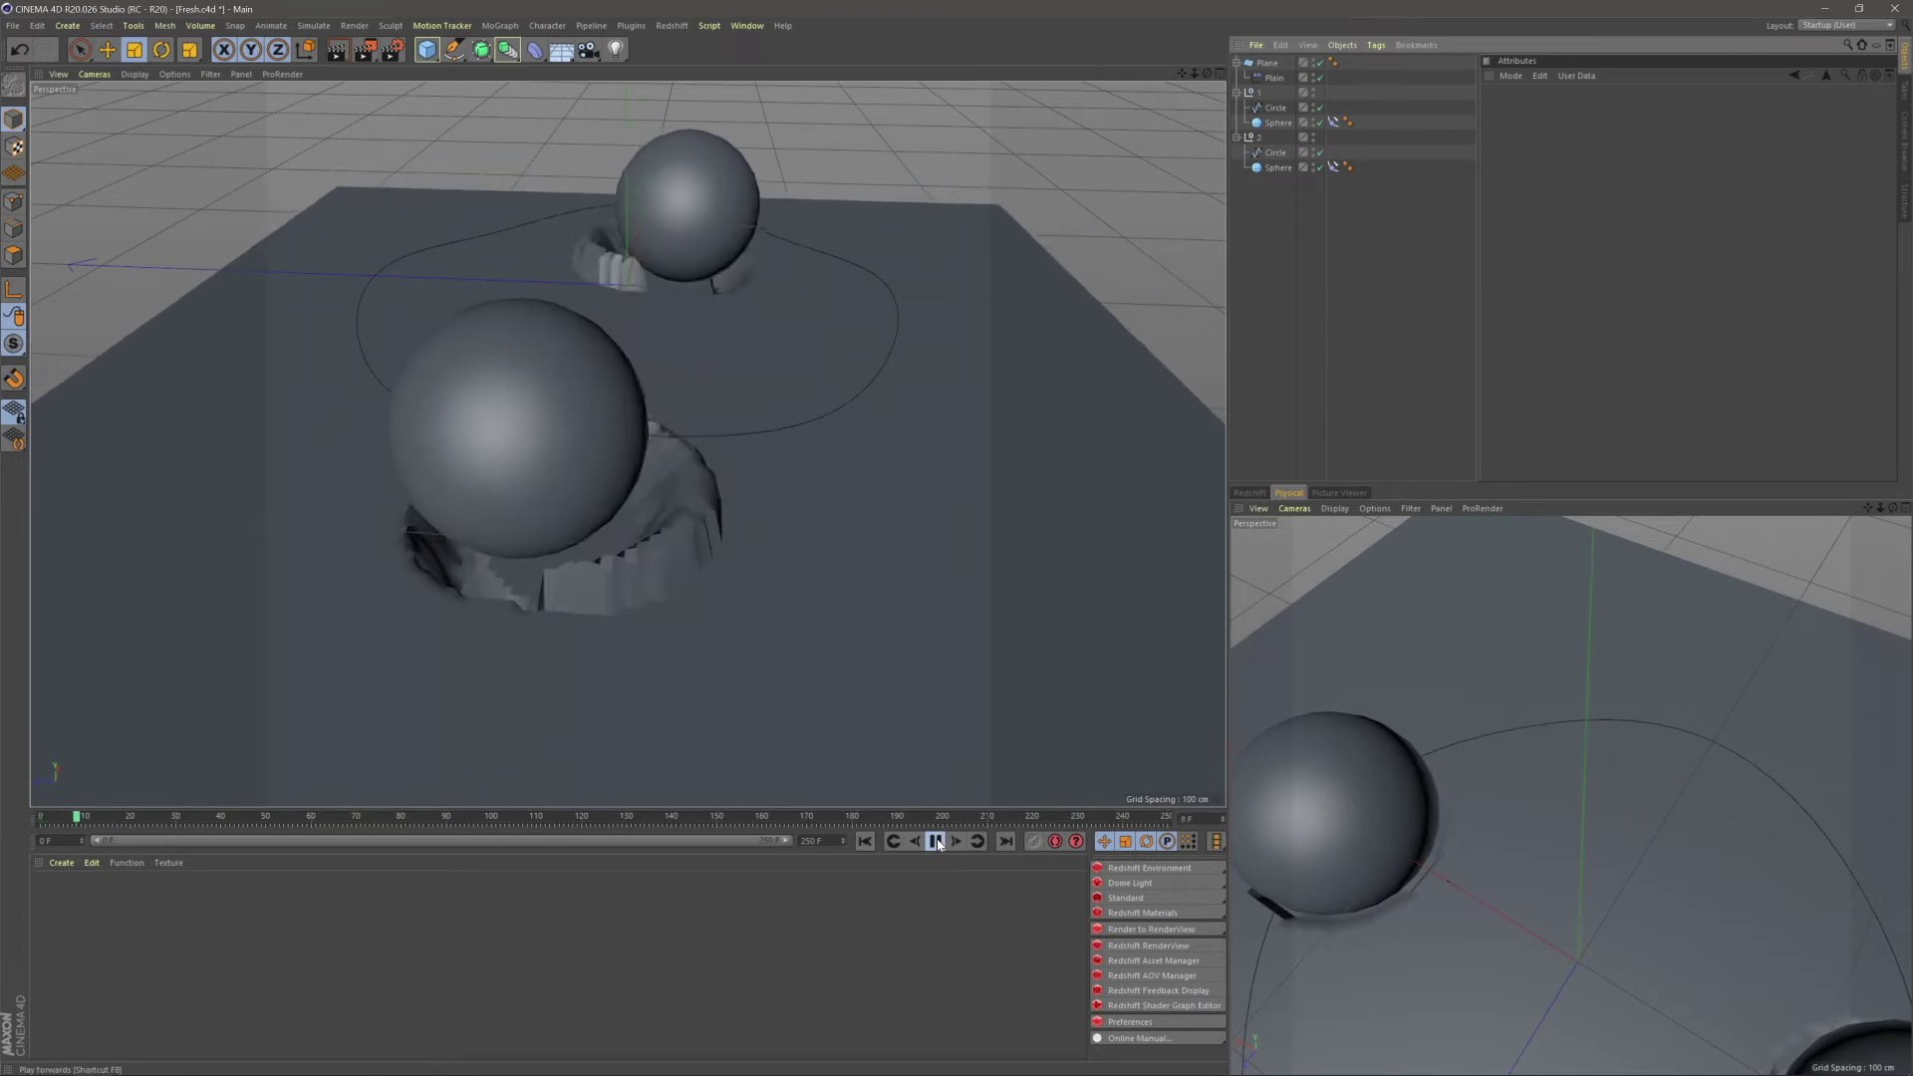
{"action": "left_click", "coordinate": [935, 842]}
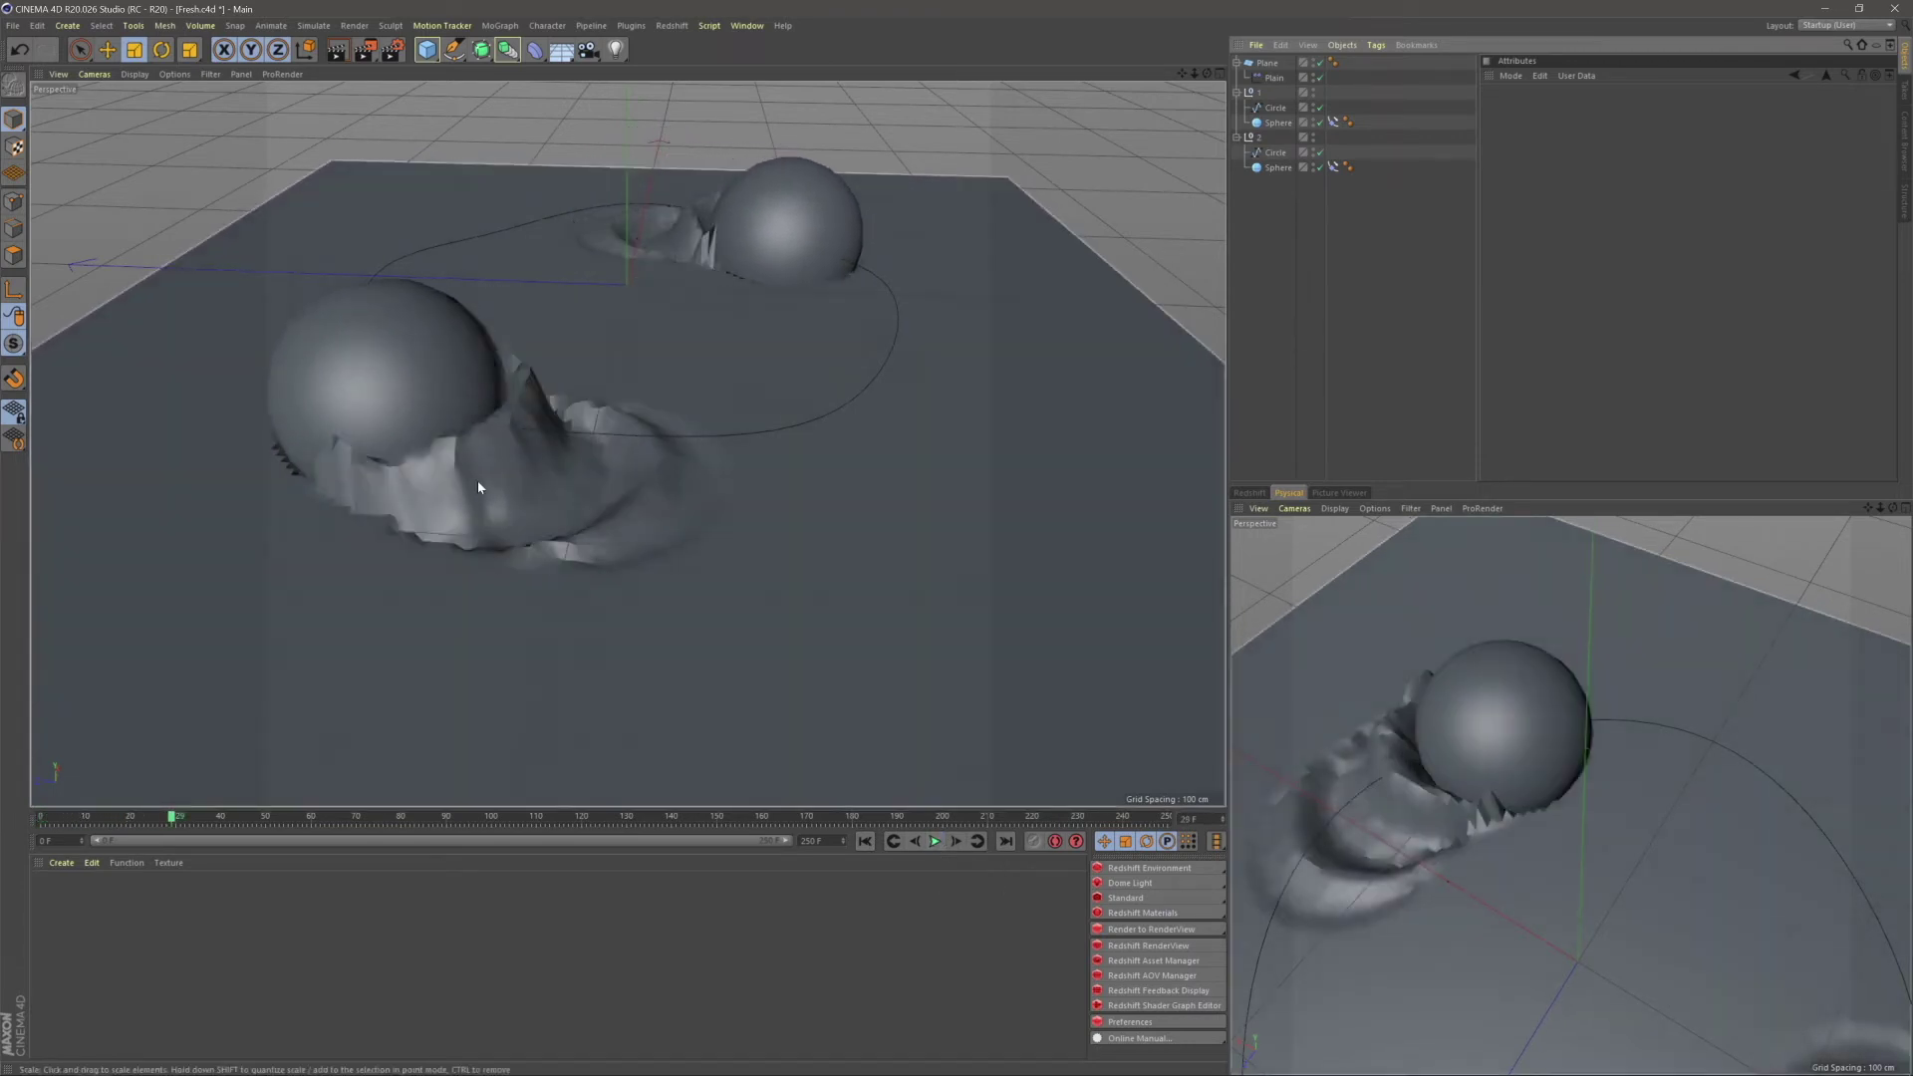
- Set the opacity of the second Delay layer, directly below the Solid layer, to 70% in the Plain effector's falloff
{"action": "left_click_drag", "start_coordinate": [516, 483], "coordinate": [713, 504], "text": "alt"}
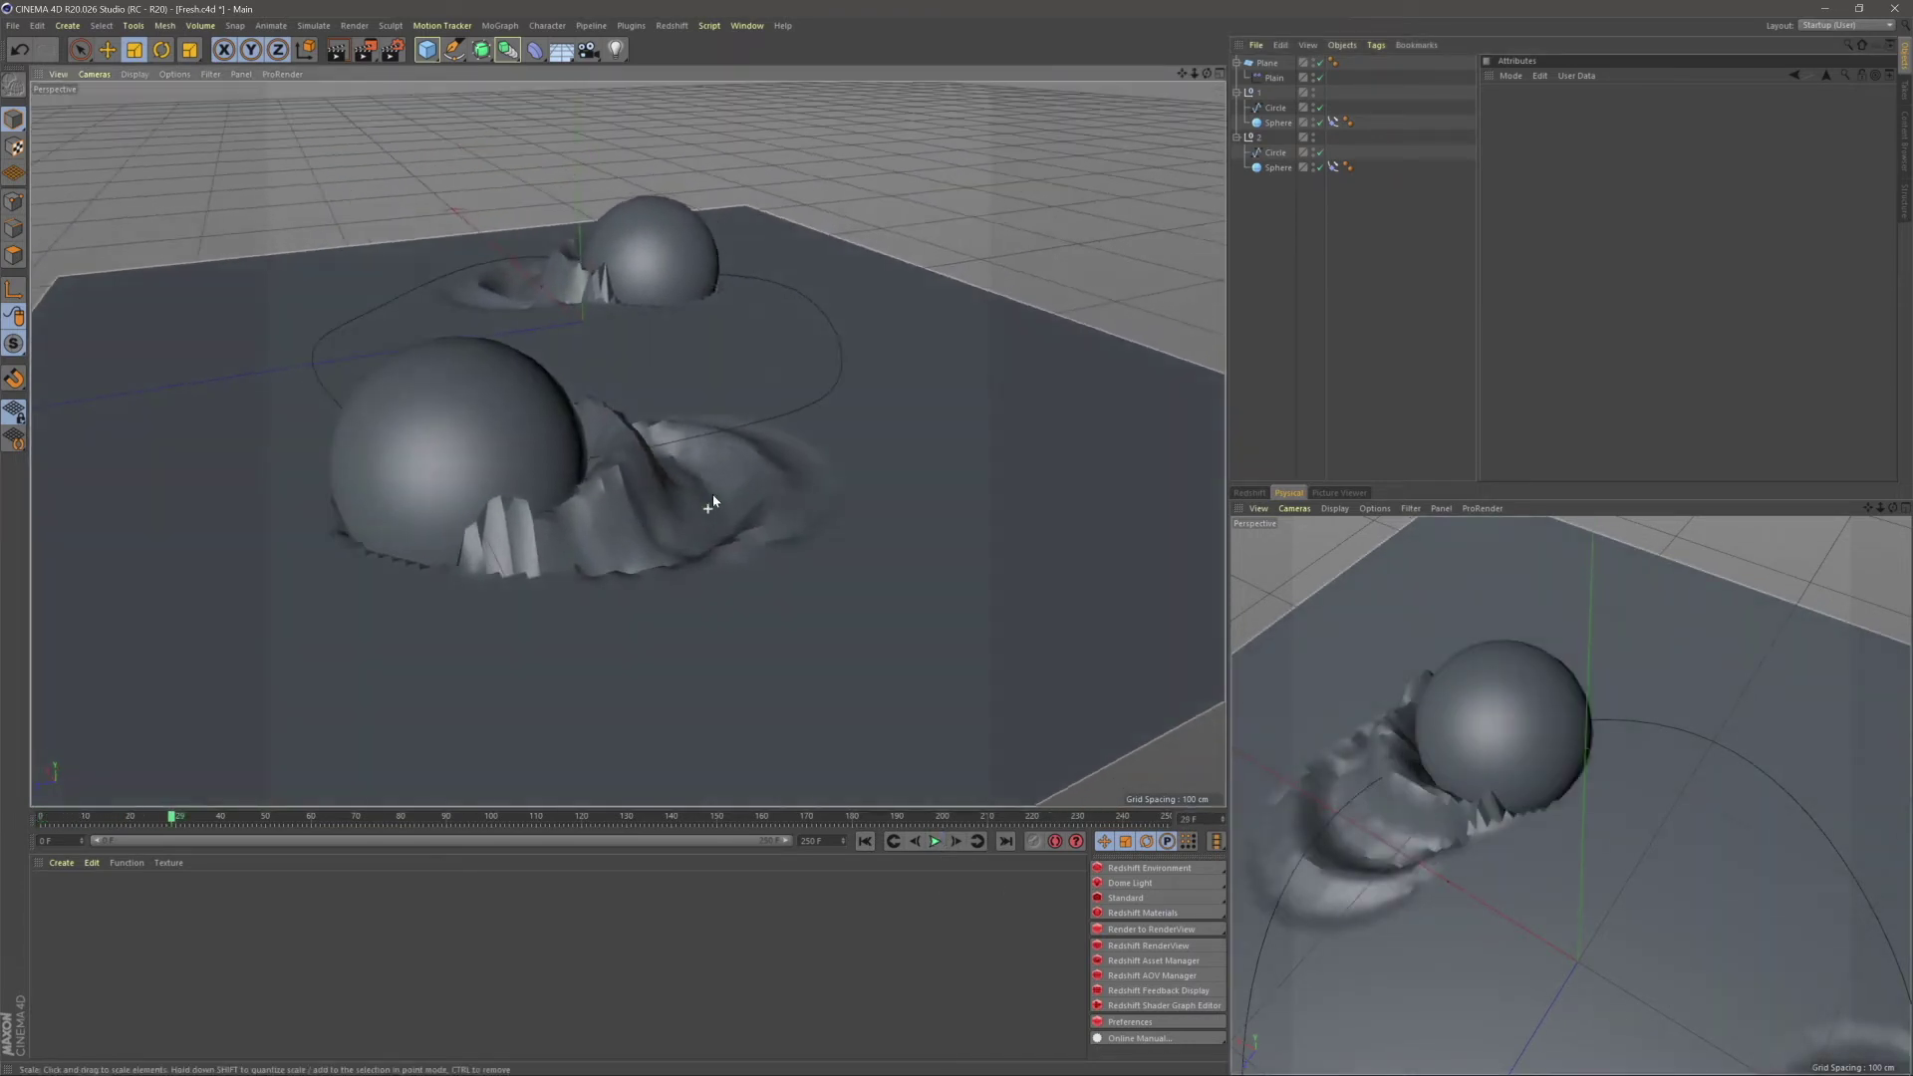
{"action": "scroll", "coordinate": [714, 501], "scroll_direction": "up", "scroll_amount": 3}
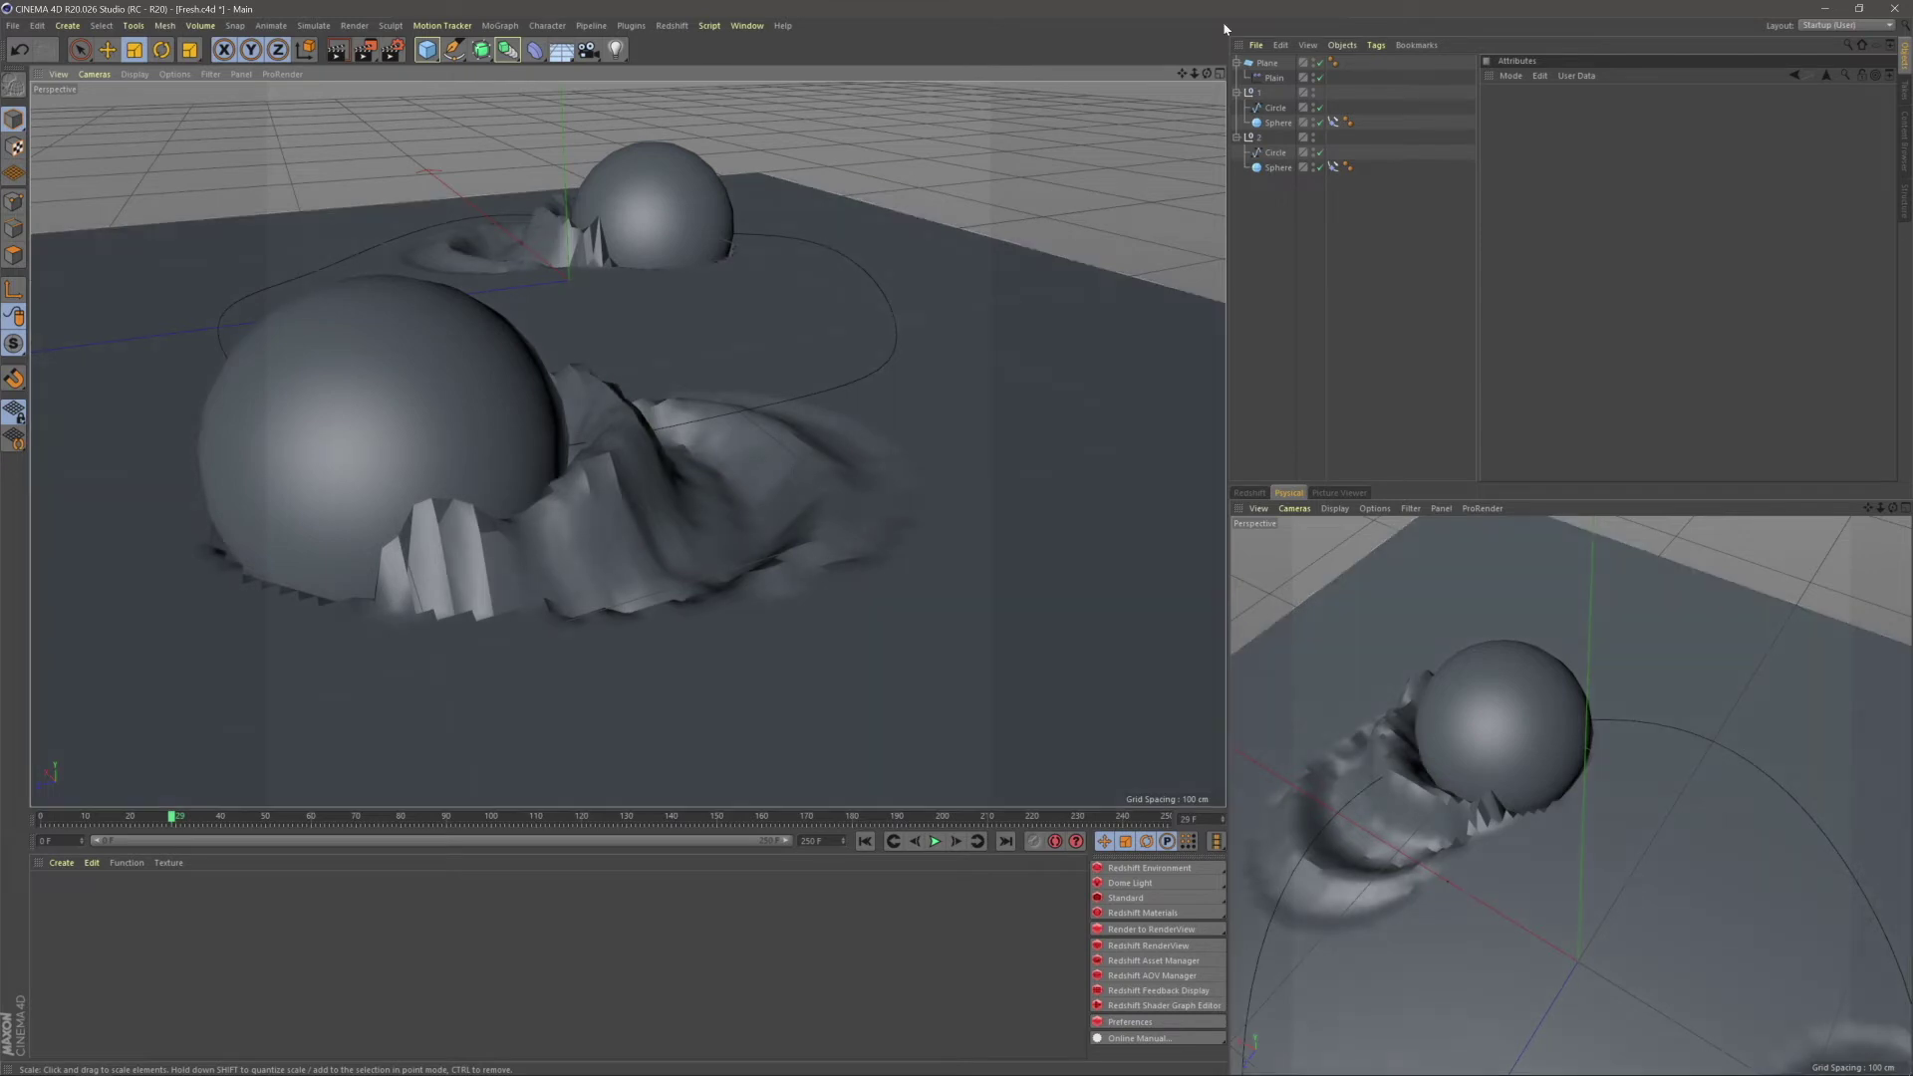
{"action": "left_click", "coordinate": [1273, 77]}
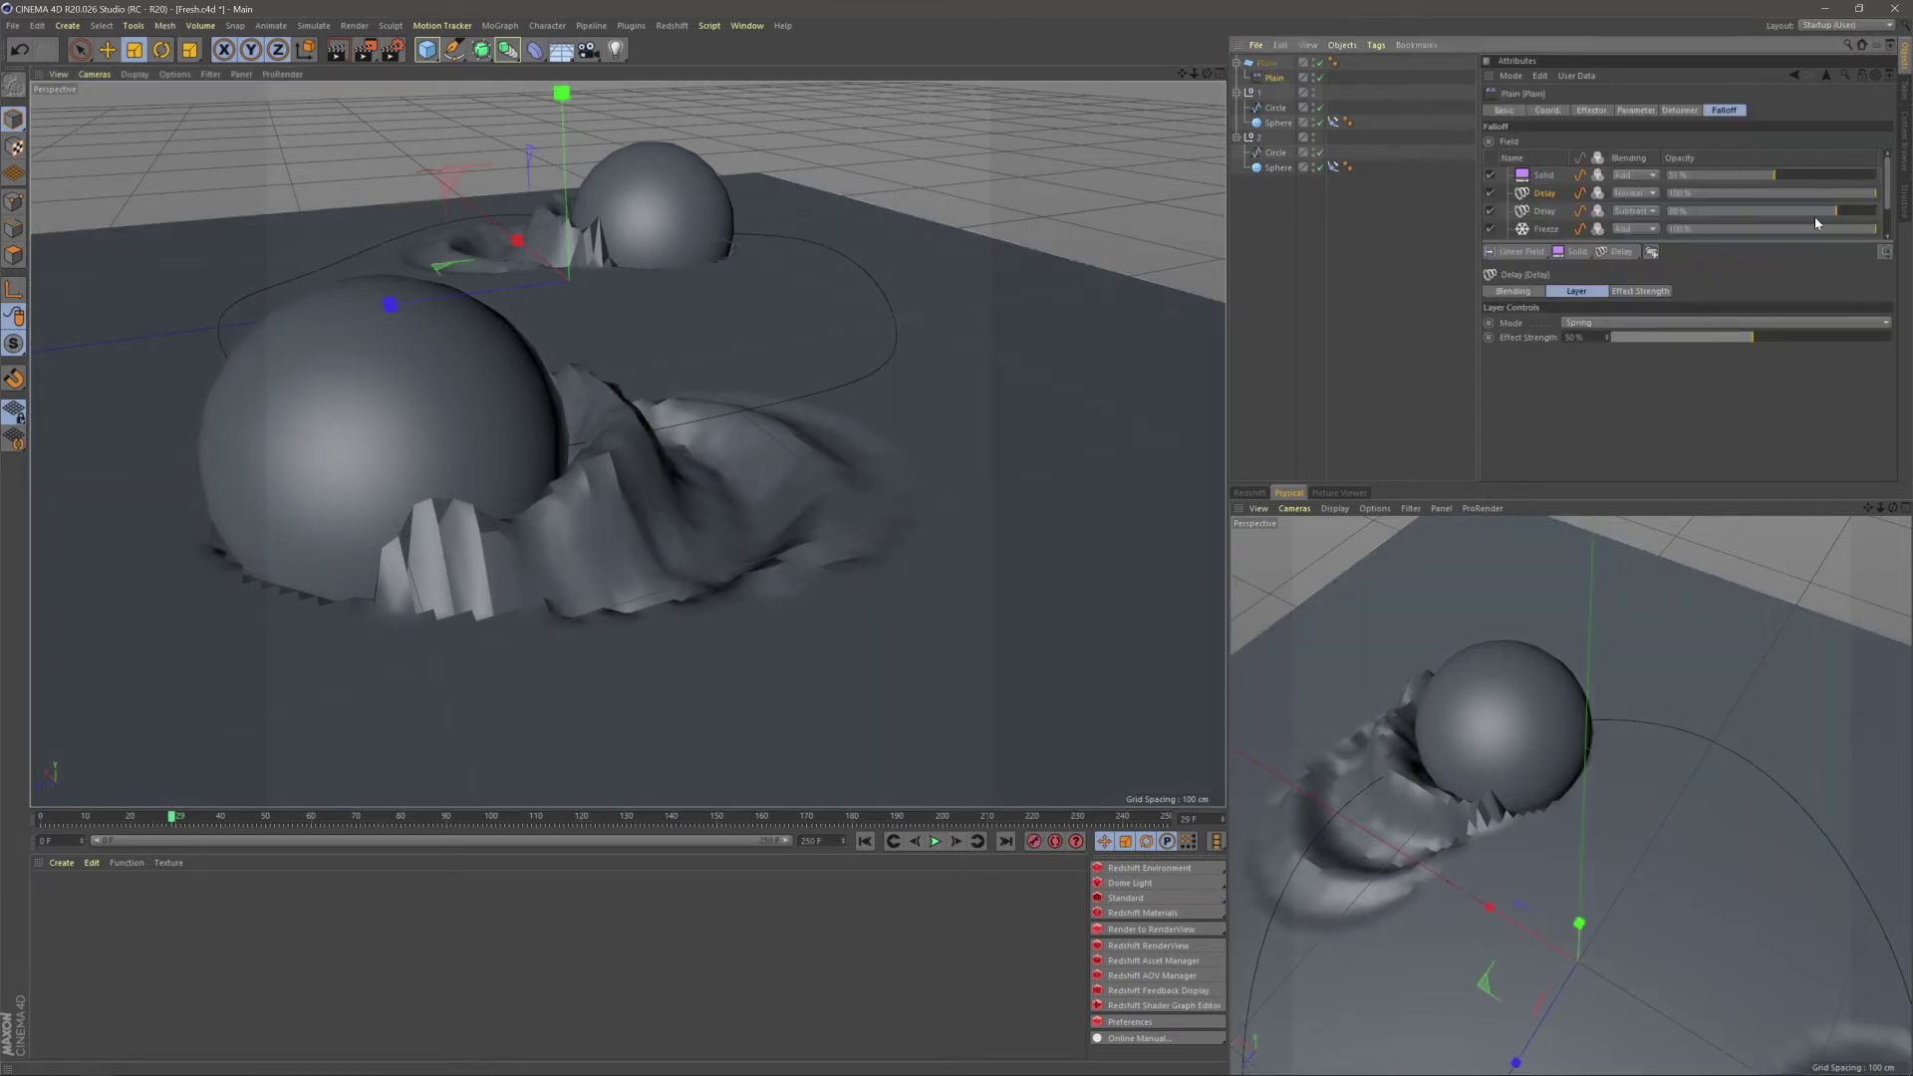
{"action": "double_click", "coordinate": [1682, 195]}
{"action": "left_click_drag", "start_coordinate": [1684, 193], "coordinate": [1639, 197]}
{"action": "type", "text": "70"}
{"action": "key", "text": "Return"}
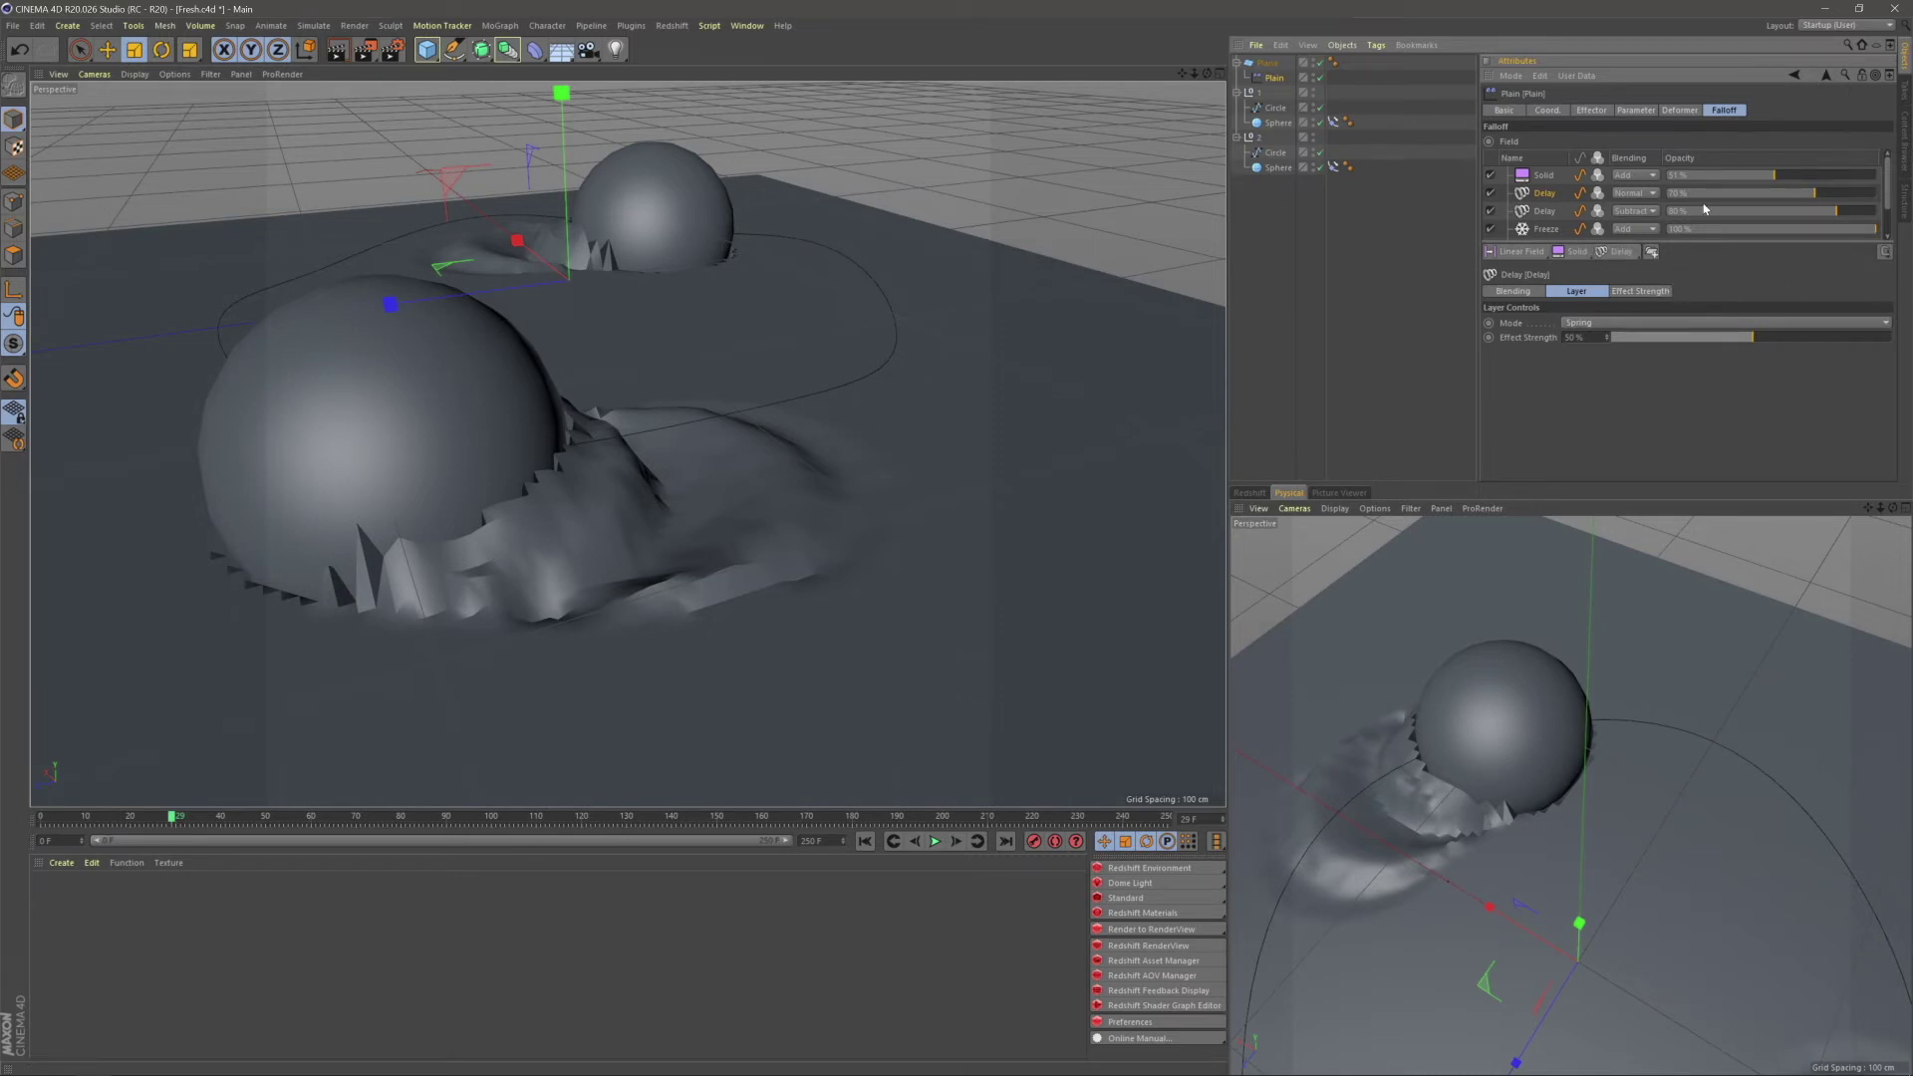
- Set the opacity of the Delay layer with Subtract blending to 50%
{"action": "double_click", "coordinate": [1679, 214]}
{"action": "type", "text": "50"}
{"action": "key", "text": "Return"}
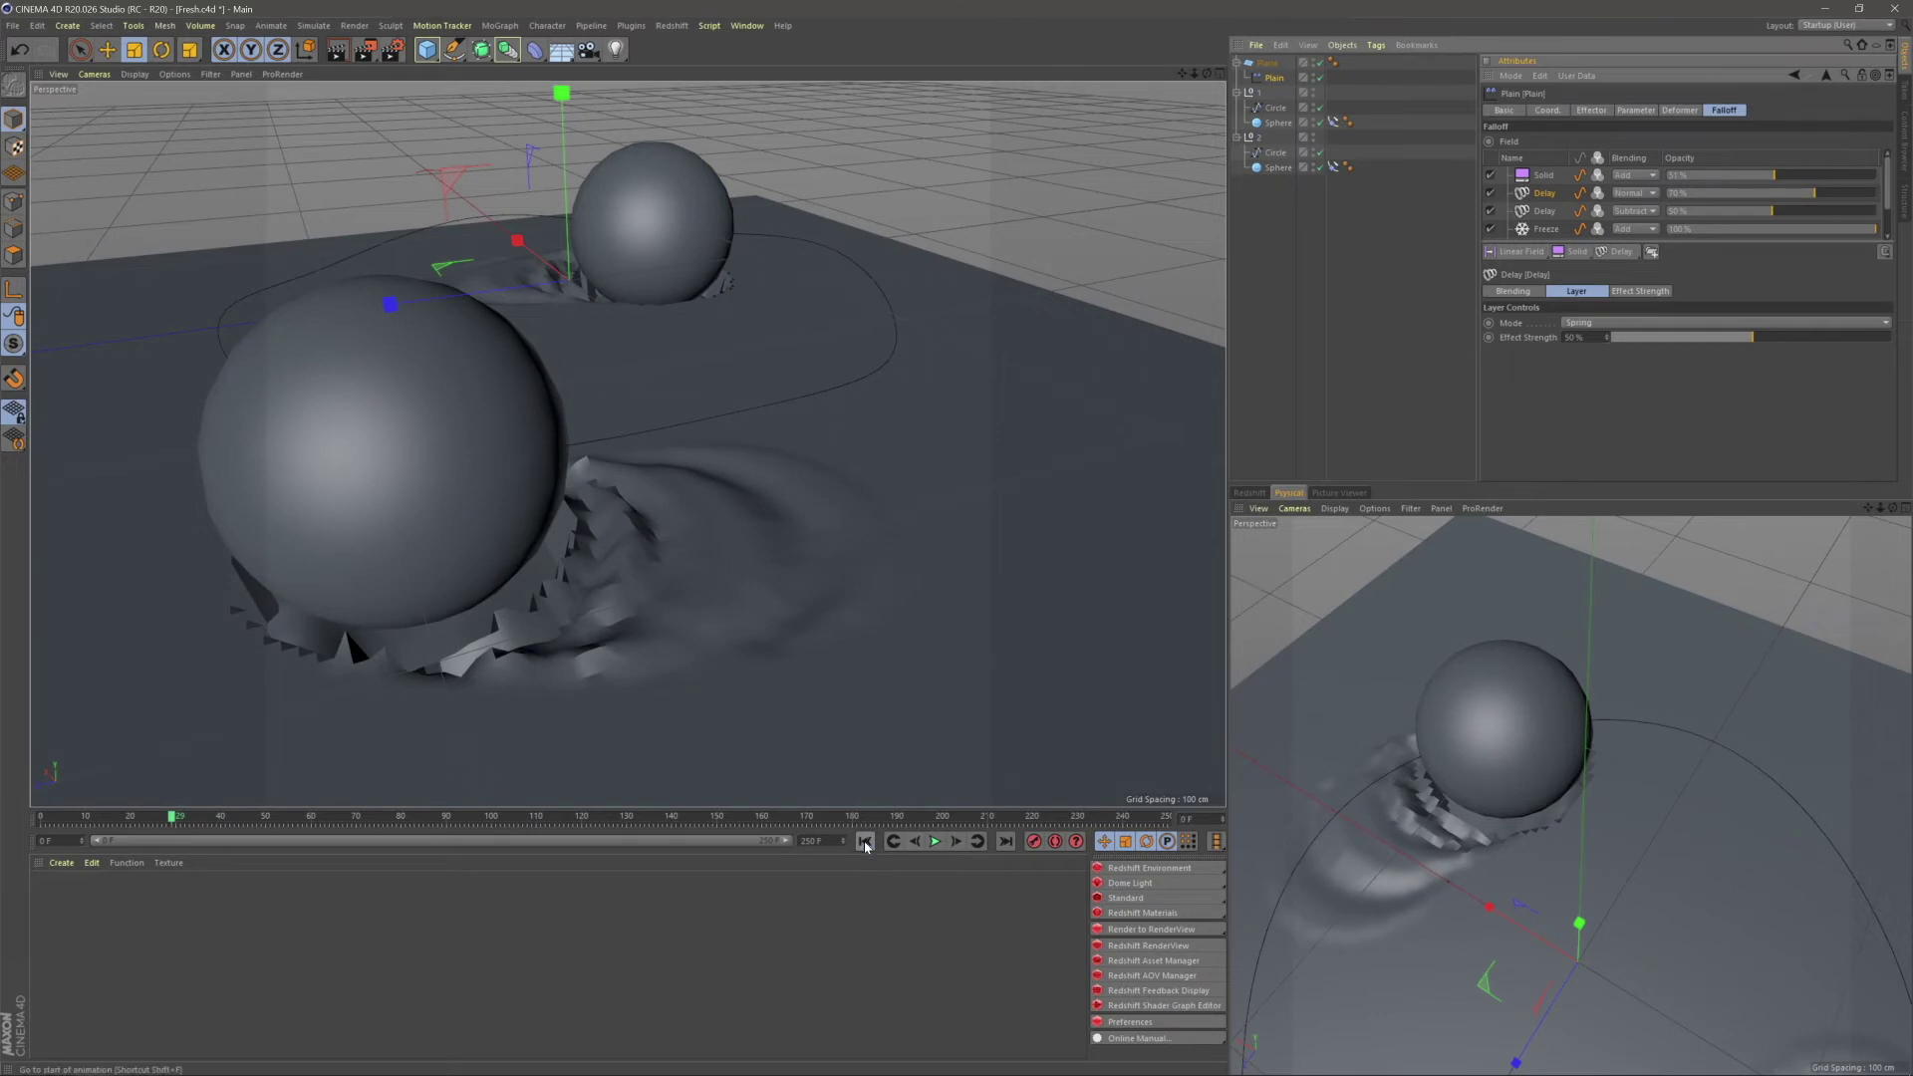
- Play the animation from the first frame, pause it, and check how the ripples follow the spheres
{"action": "left_click", "coordinate": [865, 842]}
{"action": "left_click", "coordinate": [934, 842]}
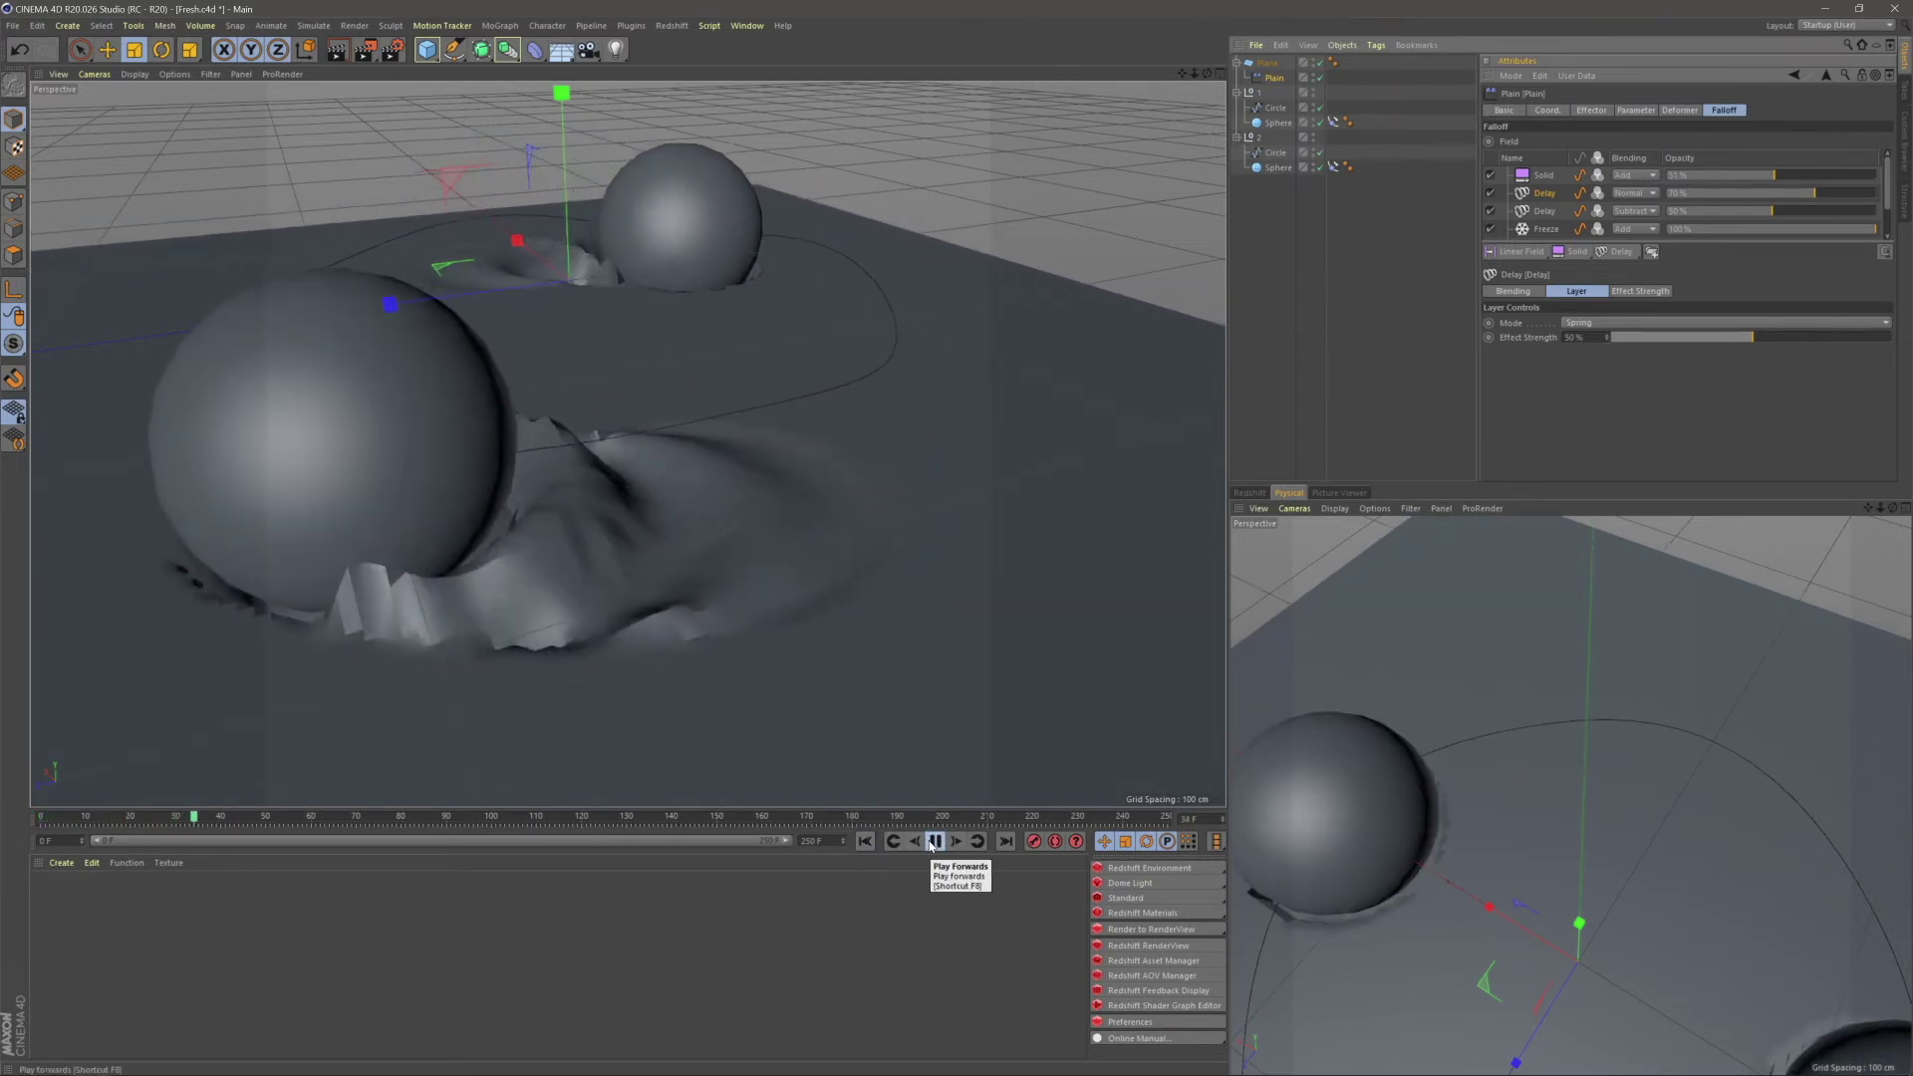
{"action": "left_click", "coordinate": [934, 842]}
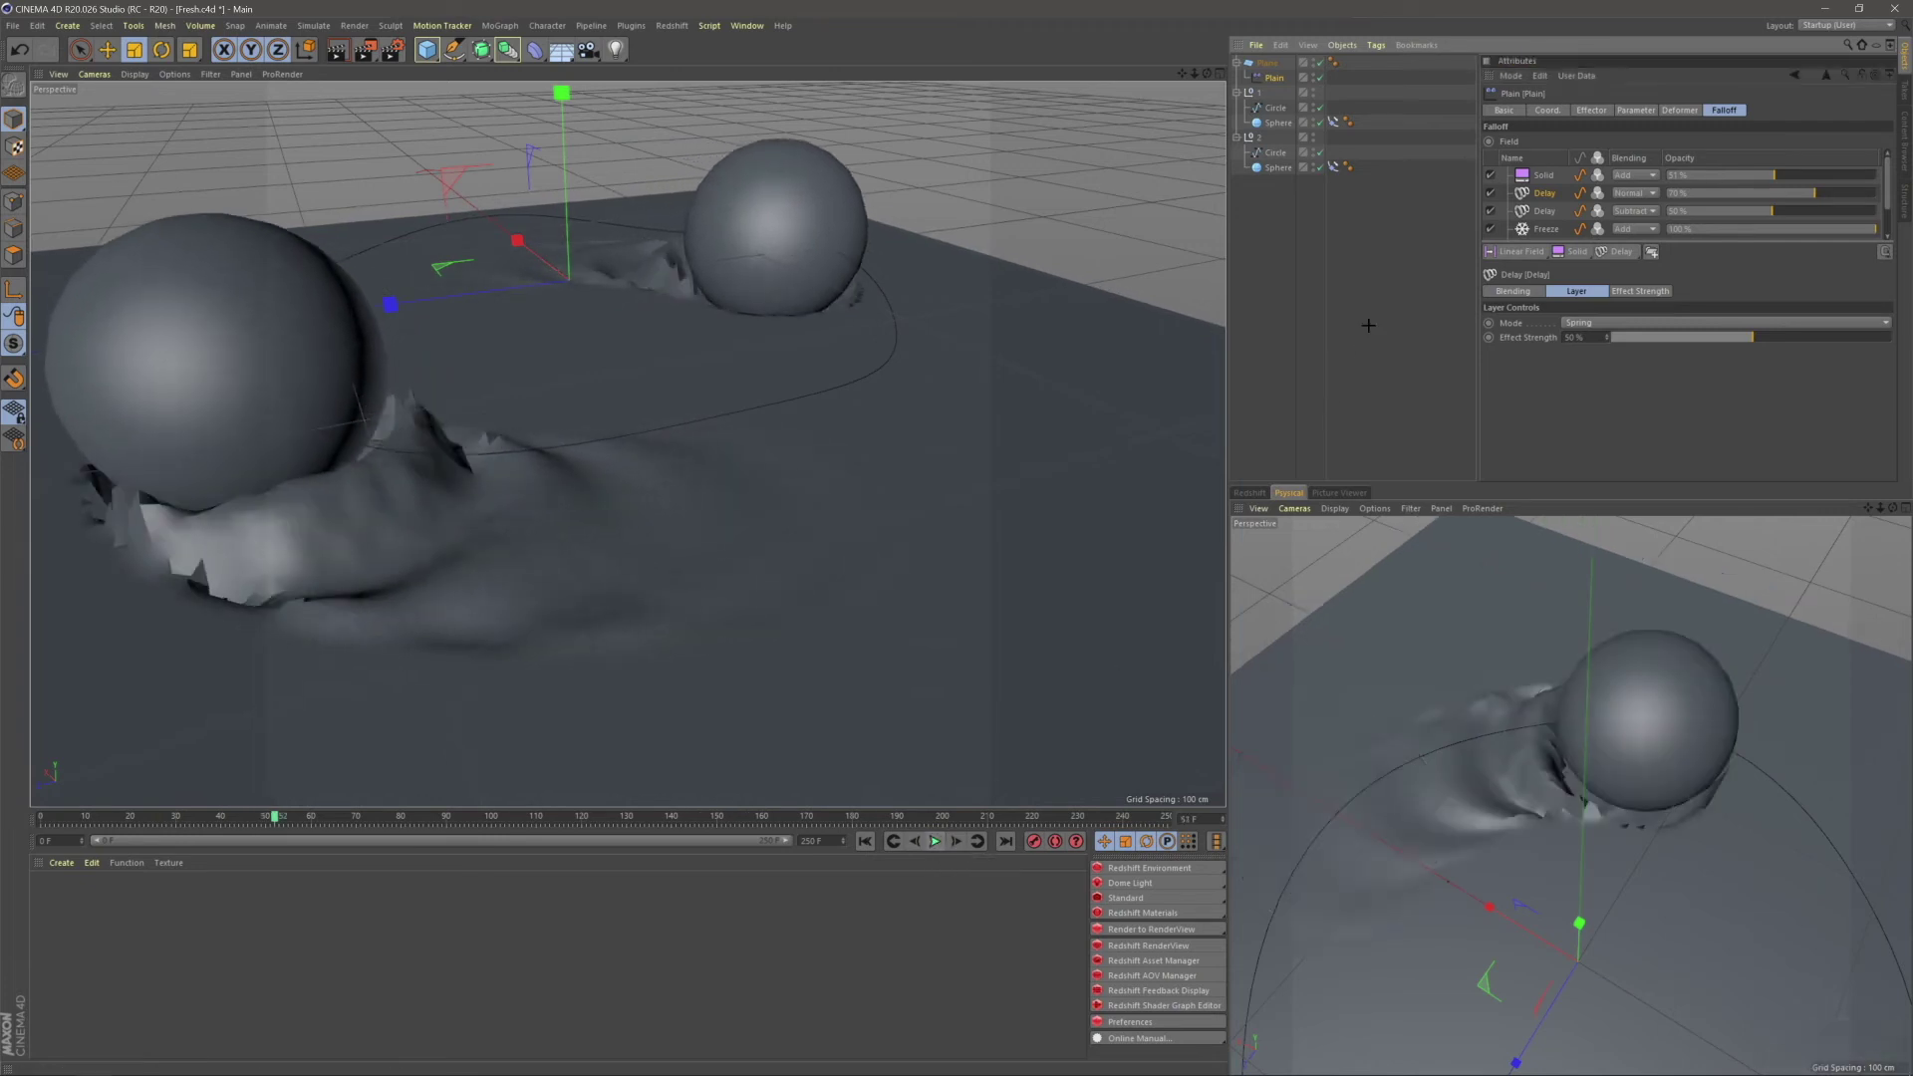
{"action": "left_click", "coordinate": [1368, 325]}
{"action": "scroll", "coordinate": [495, 589], "scroll_direction": "down", "scroll_amount": 5}
{"action": "left_click_drag", "start_coordinate": [496, 589], "coordinate": [674, 470], "text": "alt"}
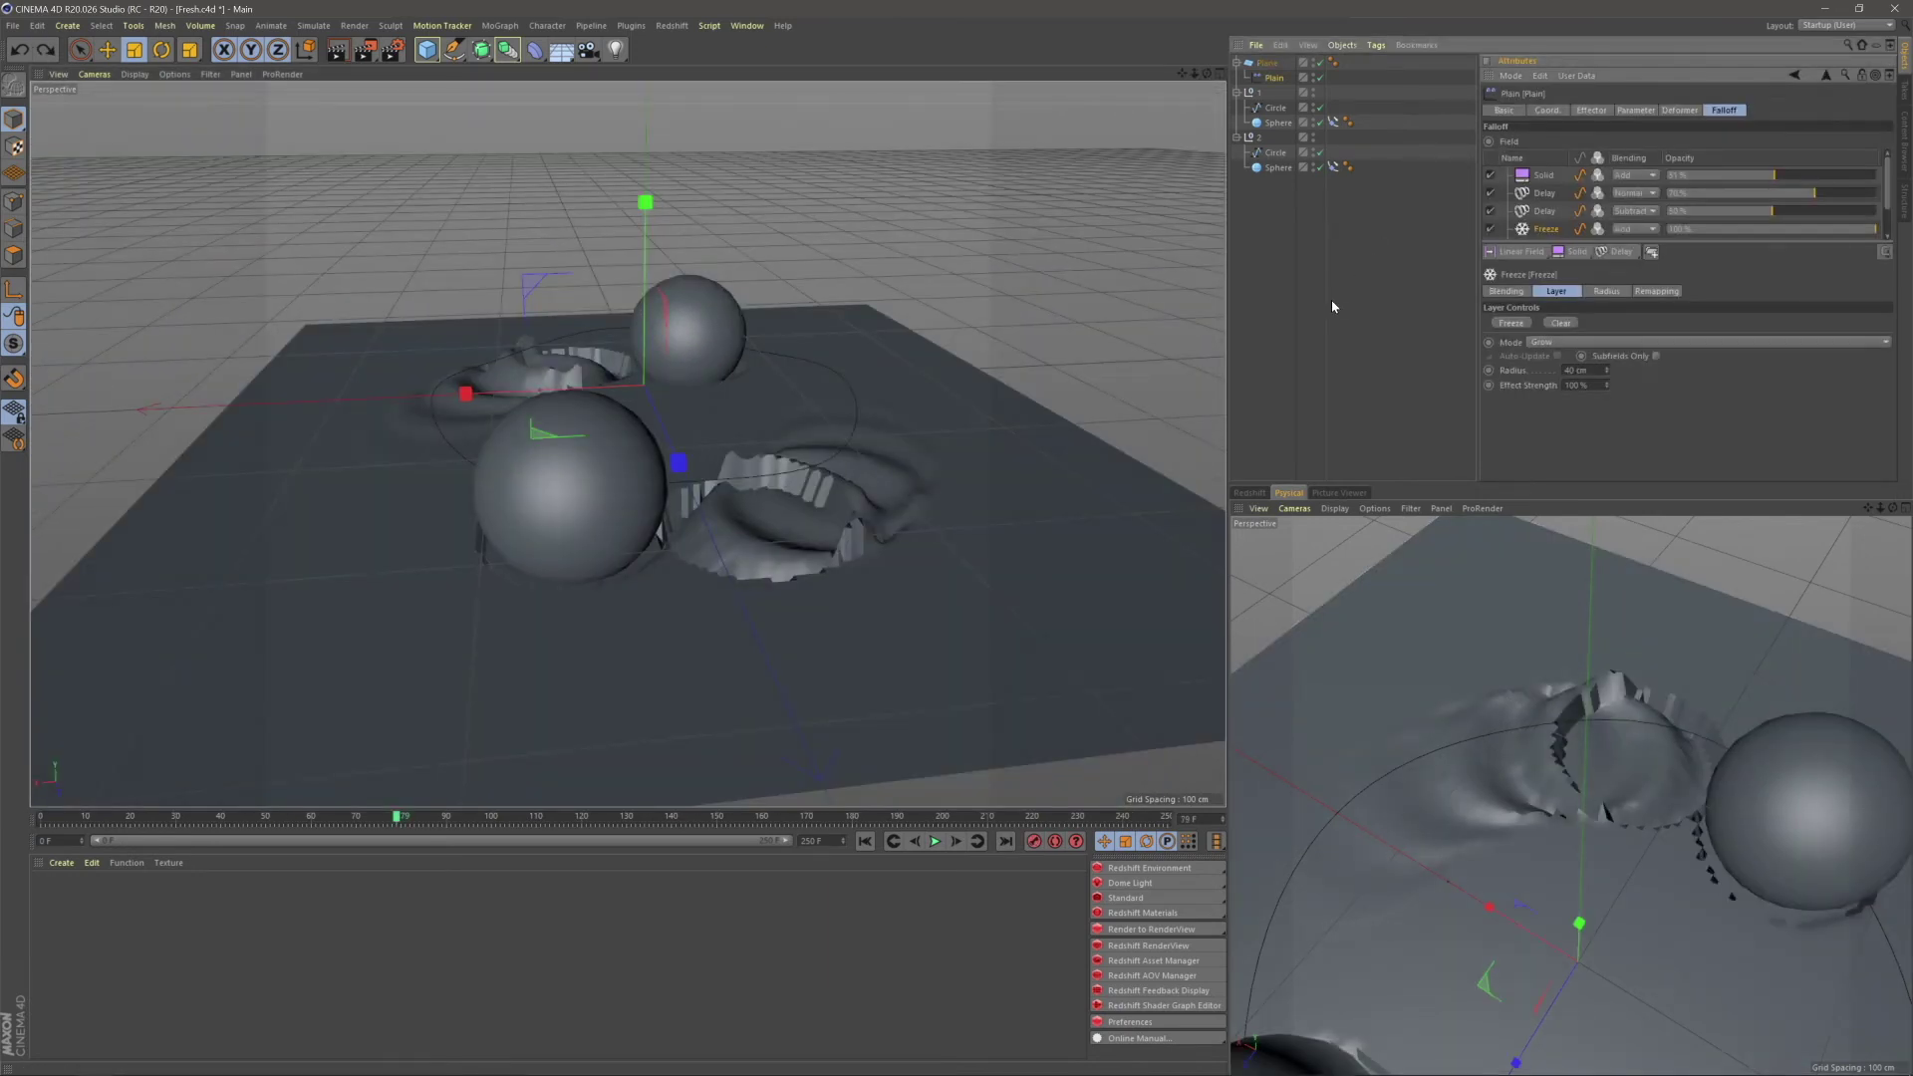
- Replay the animation from the start, pause it, and examine the ripples from a lower angle
{"action": "left_click", "coordinate": [865, 840]}
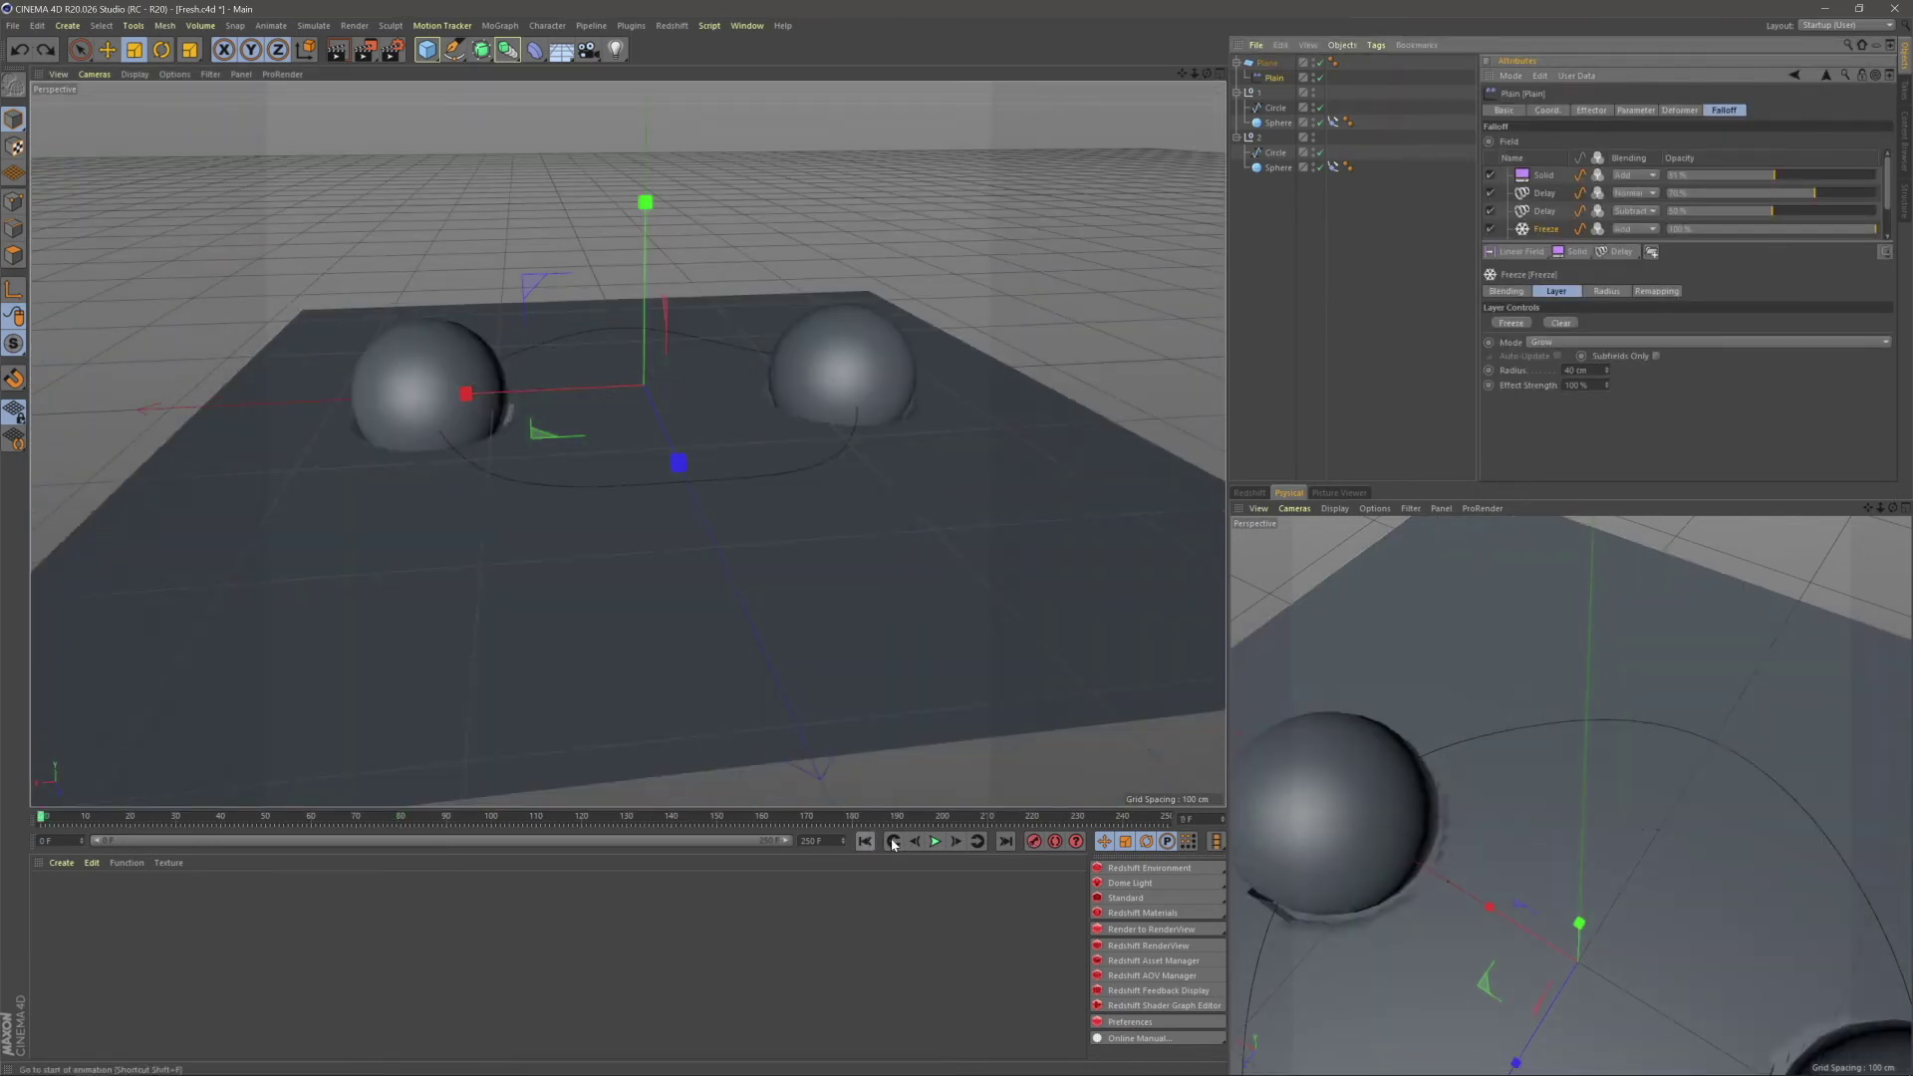
{"action": "left_click", "coordinate": [934, 841]}
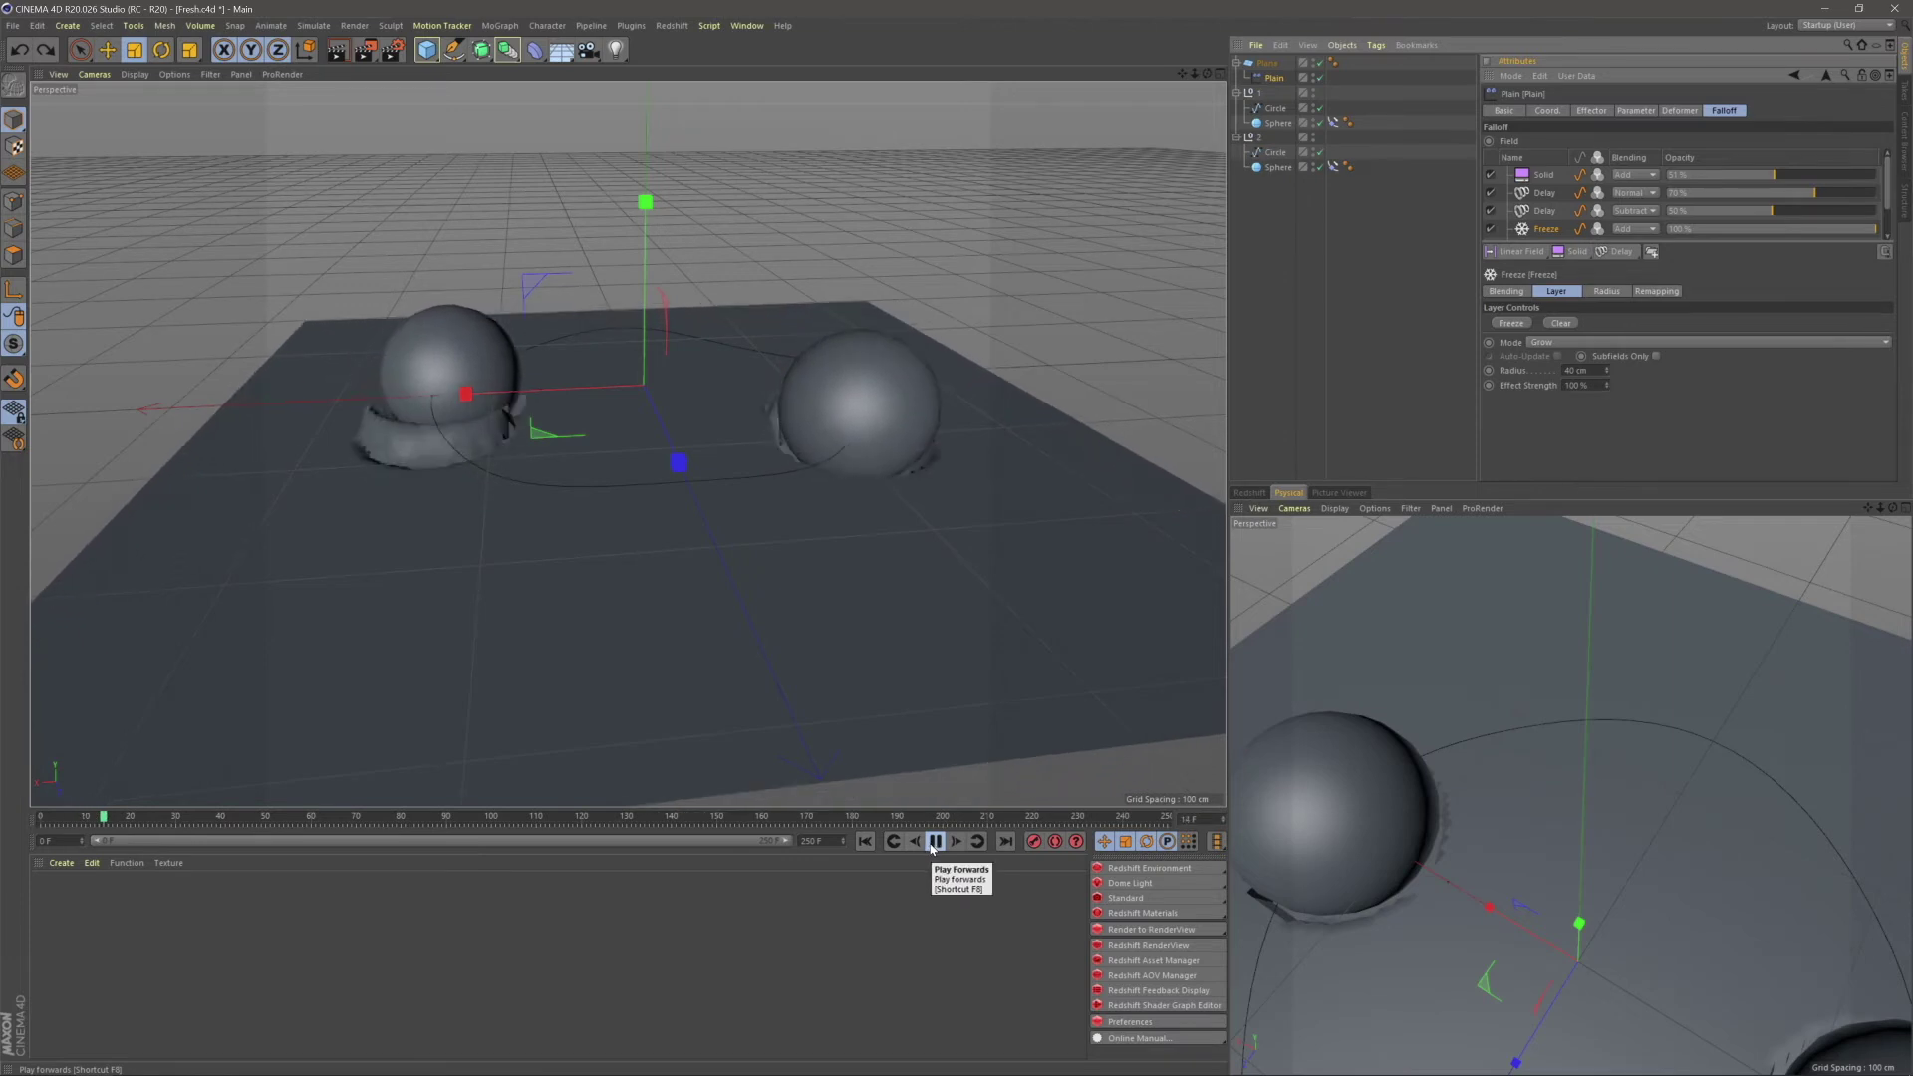
{"action": "left_click", "coordinate": [932, 843]}
{"action": "mouse_move", "coordinate": [845, 434]}
{"action": "left_mouse_down", "text": "alt"}
{"action": "mouse_move", "coordinate": [743, 523]}
{"action": "mouse_move", "coordinate": [833, 510]}
{"action": "mouse_move", "coordinate": [862, 376]}
{"action": "mouse_move", "coordinate": [824, 319]}
{"action": "mouse_move", "coordinate": [840, 466]}
{"action": "left_mouse_up", "text": "alt"}
{"action": "middle_click_drag", "start_coordinate": [840, 466], "coordinate": [827, 467], "text": "alt"}
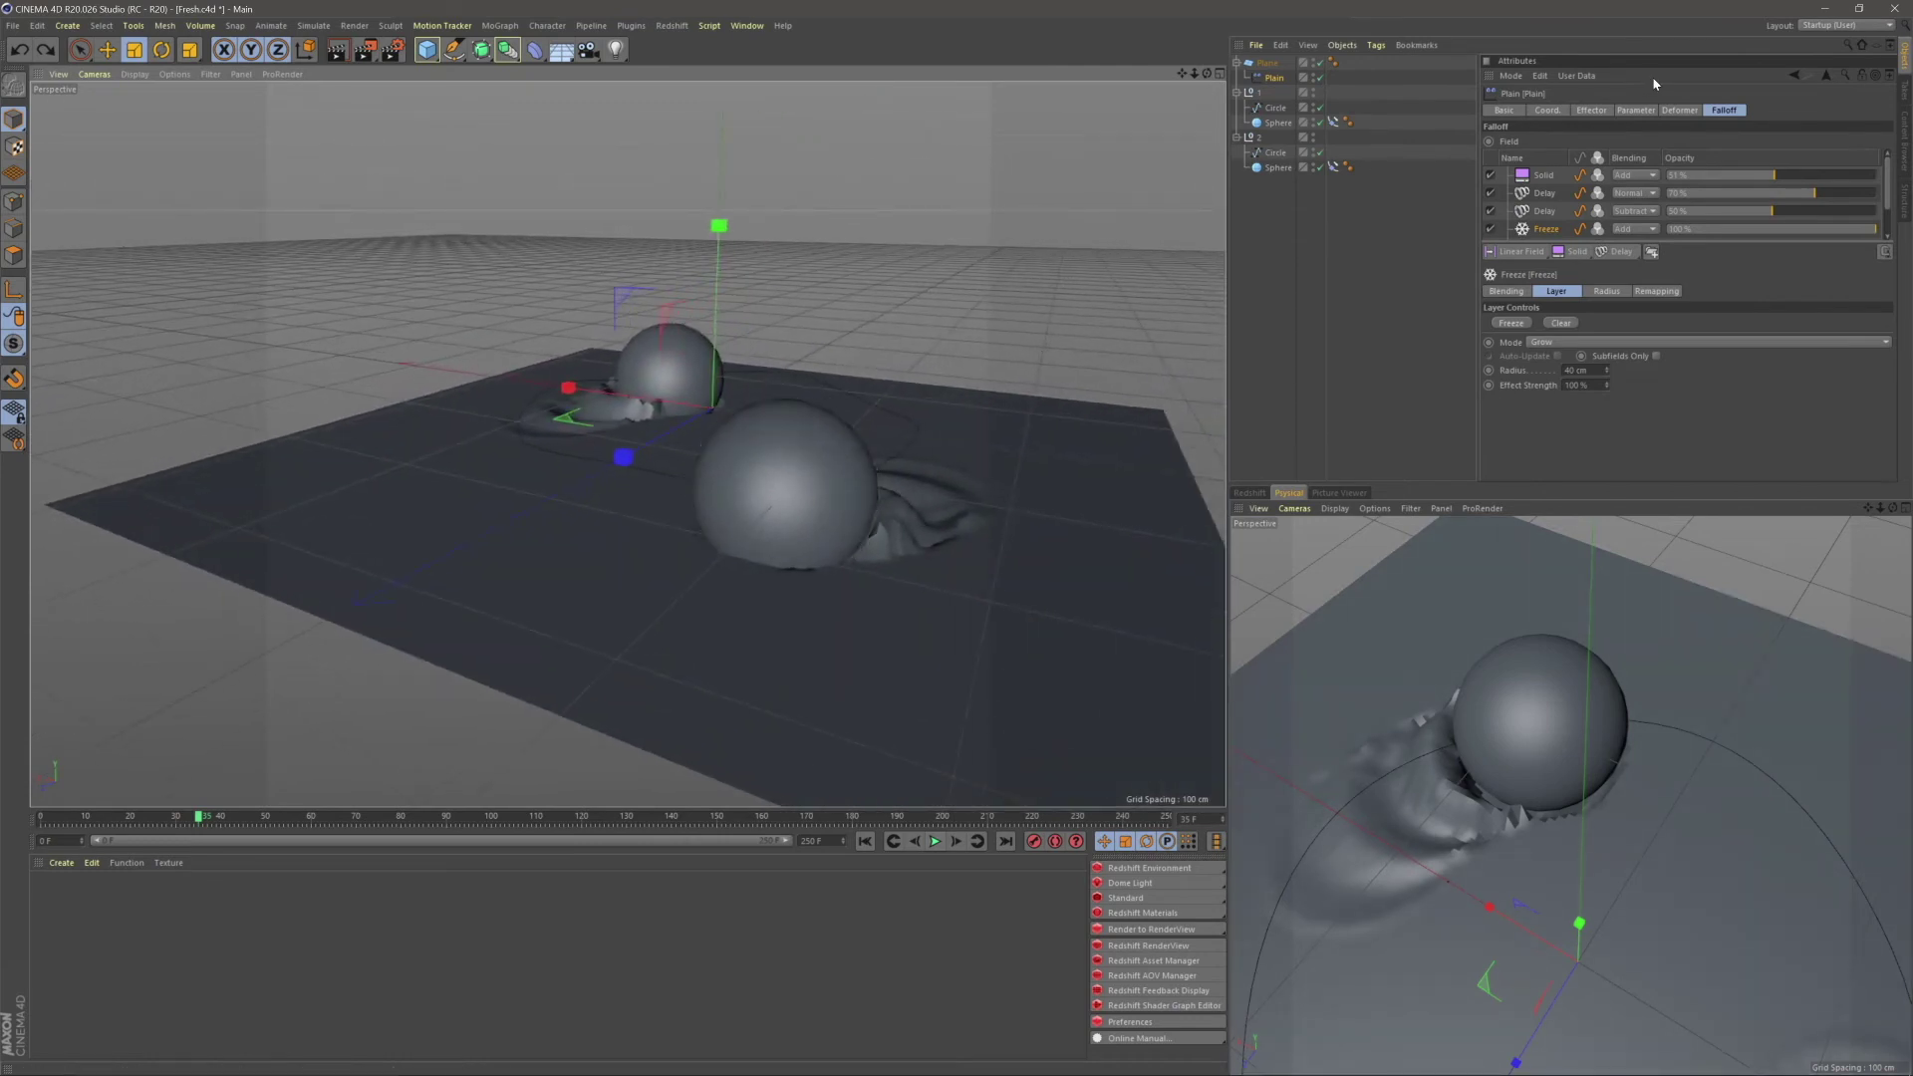
- Set the Plain effector's Z position parameter to -20 cm
{"action": "left_click", "coordinate": [1635, 111]}
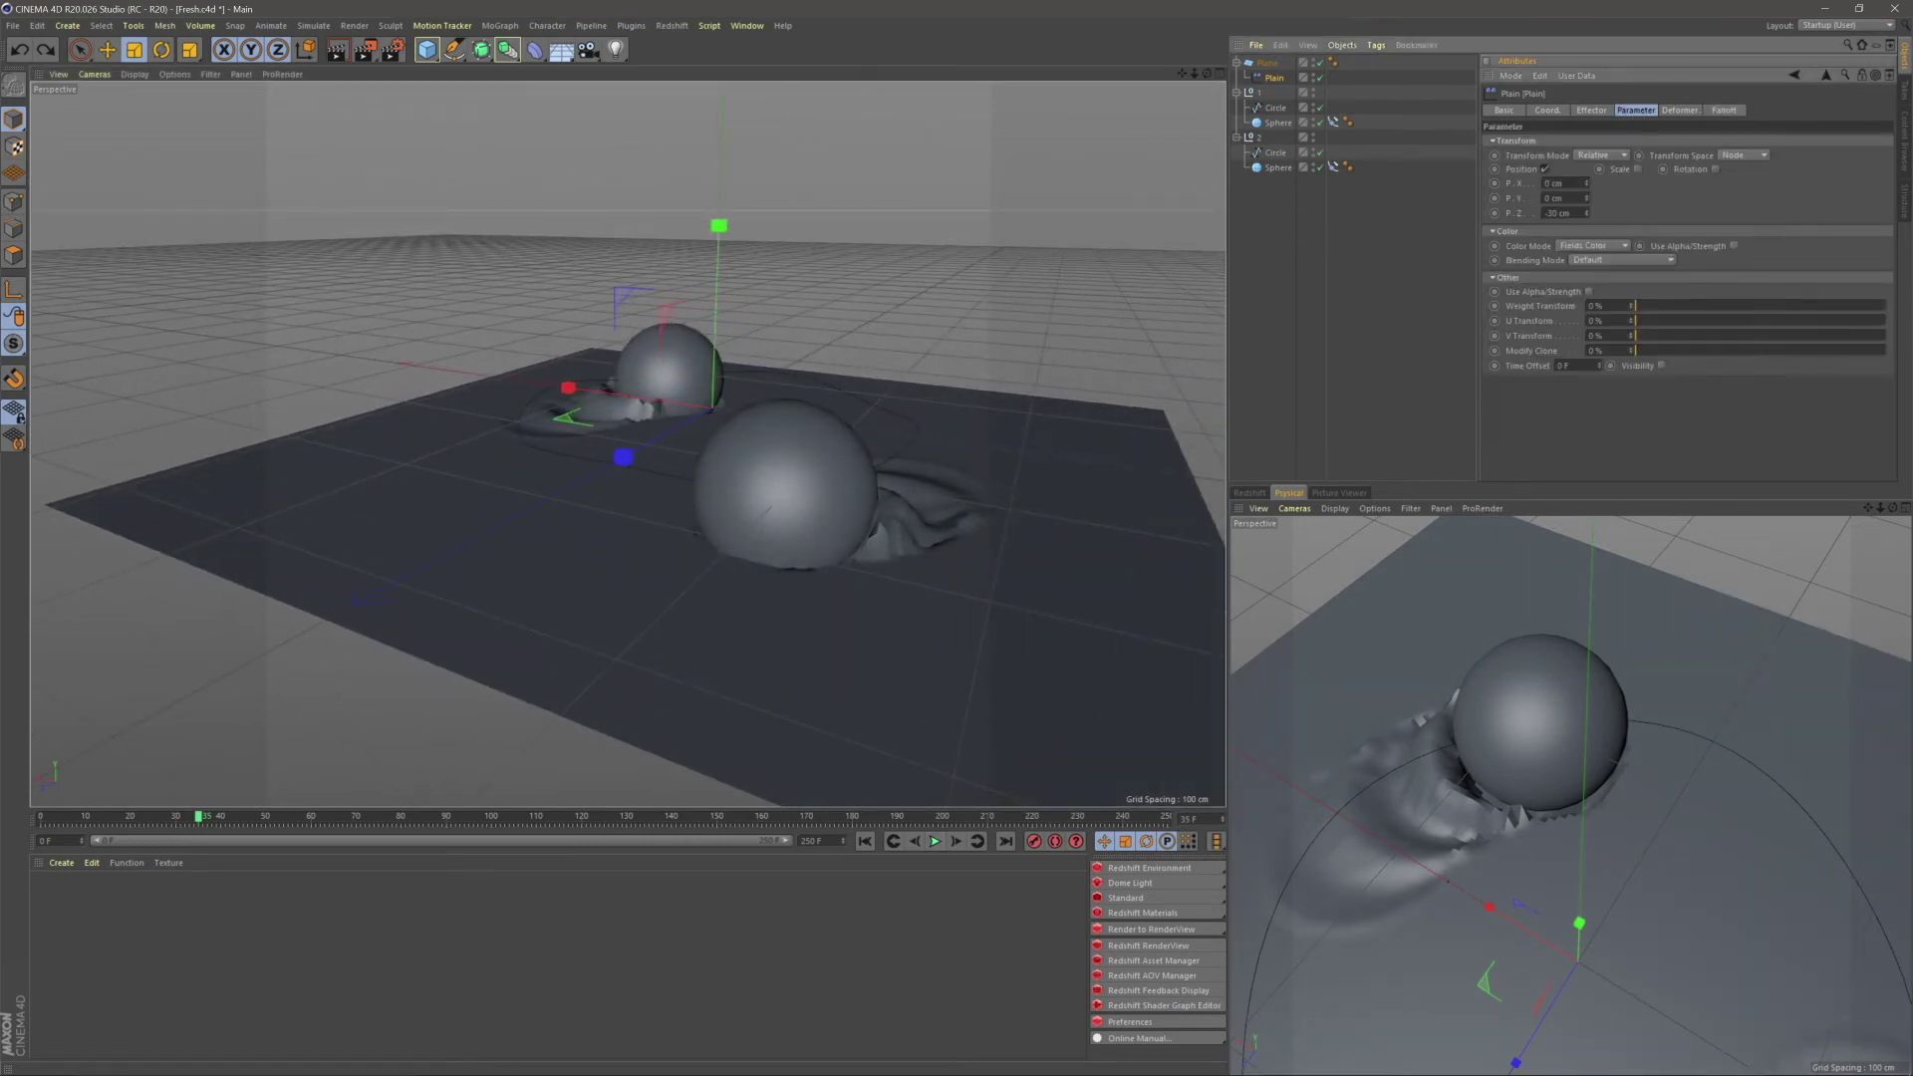
{"action": "key", "text": "Return"}
{"action": "key", "text": "BackSpace"}
{"action": "type", "text": "-20"}
{"action": "key", "text": "Return"}
{"action": "left_click", "coordinate": [1299, 253]}
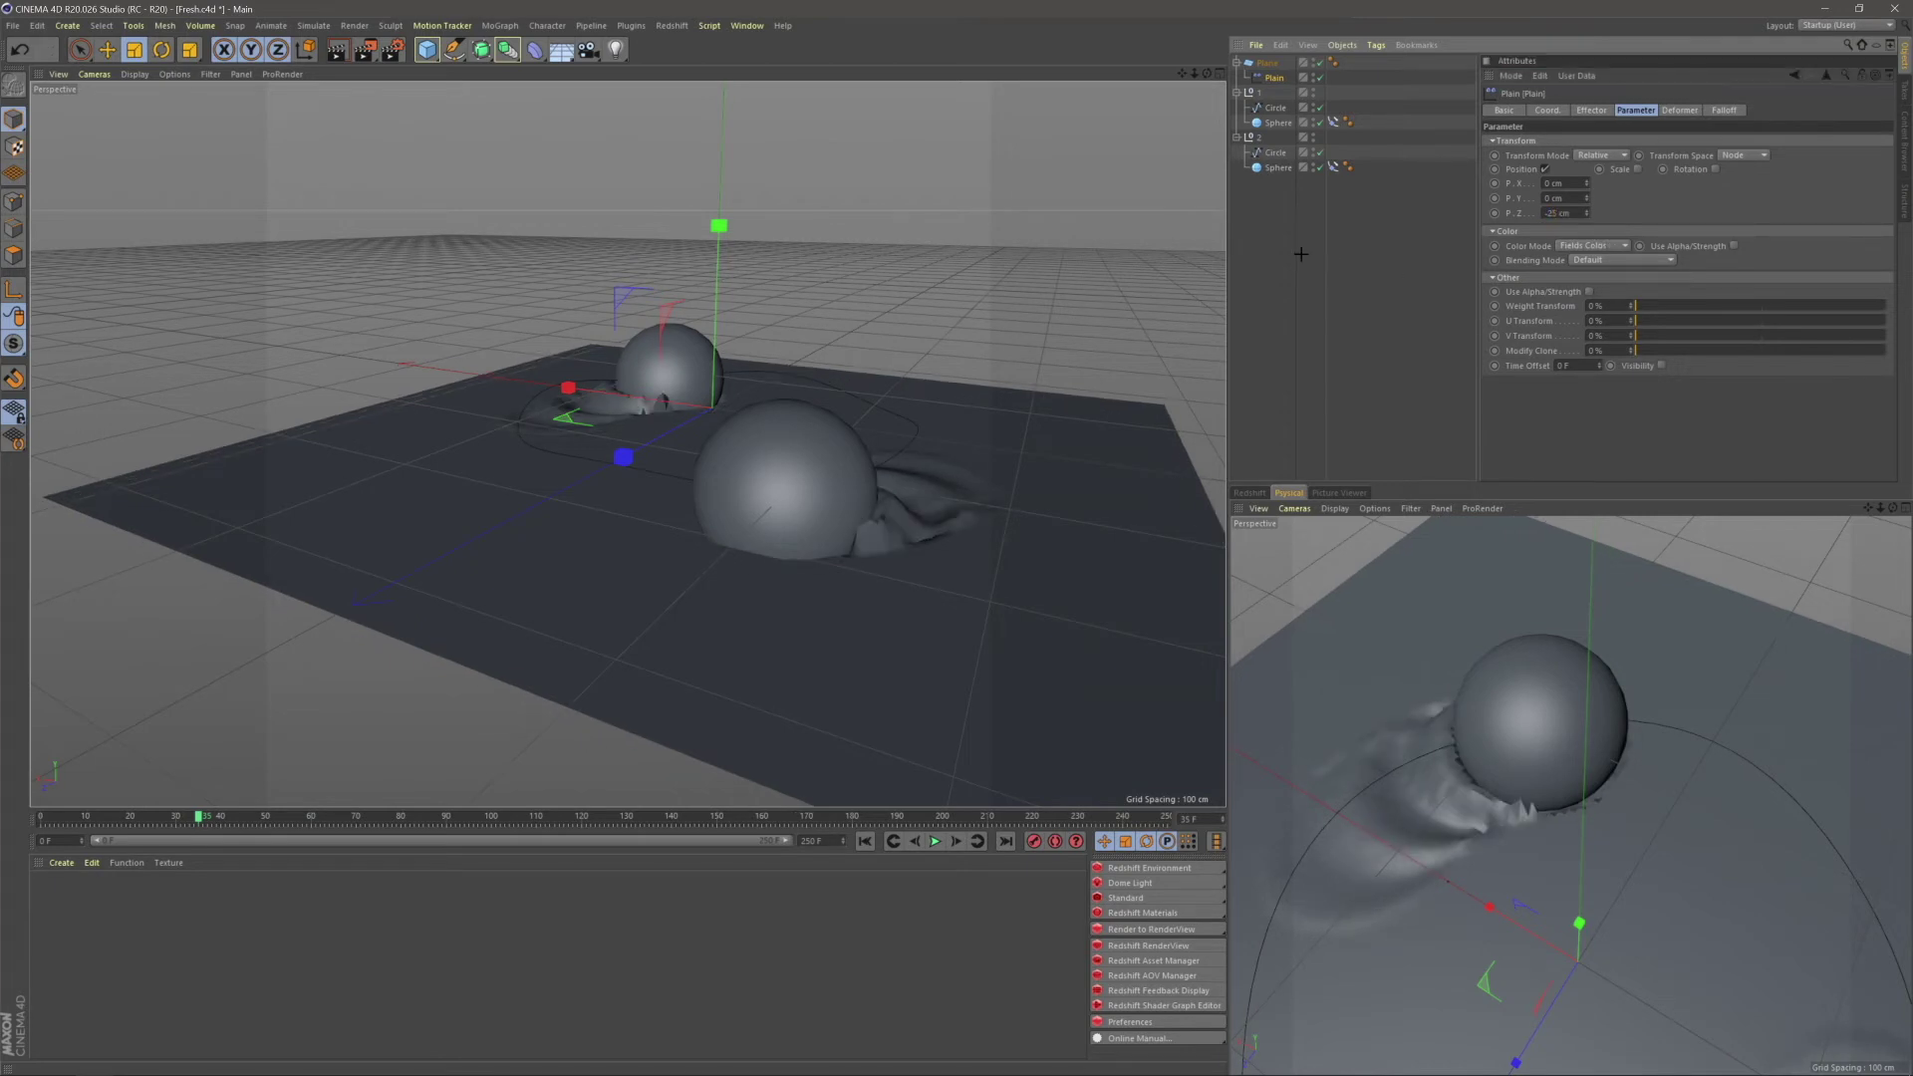
- Examine the plane's deformation around the near sphere from above and from the side
{"action": "middle_click_drag", "start_coordinate": [792, 563], "coordinate": [815, 625], "text": "alt"}
{"action": "right_click_drag", "start_coordinate": [815, 619], "coordinate": [739, 578], "text": "alt"}
{"action": "left_click_drag", "start_coordinate": [738, 578], "coordinate": [607, 466], "text": "alt"}
{"action": "middle_click_drag", "start_coordinate": [709, 449], "coordinate": [764, 582], "text": "alt"}
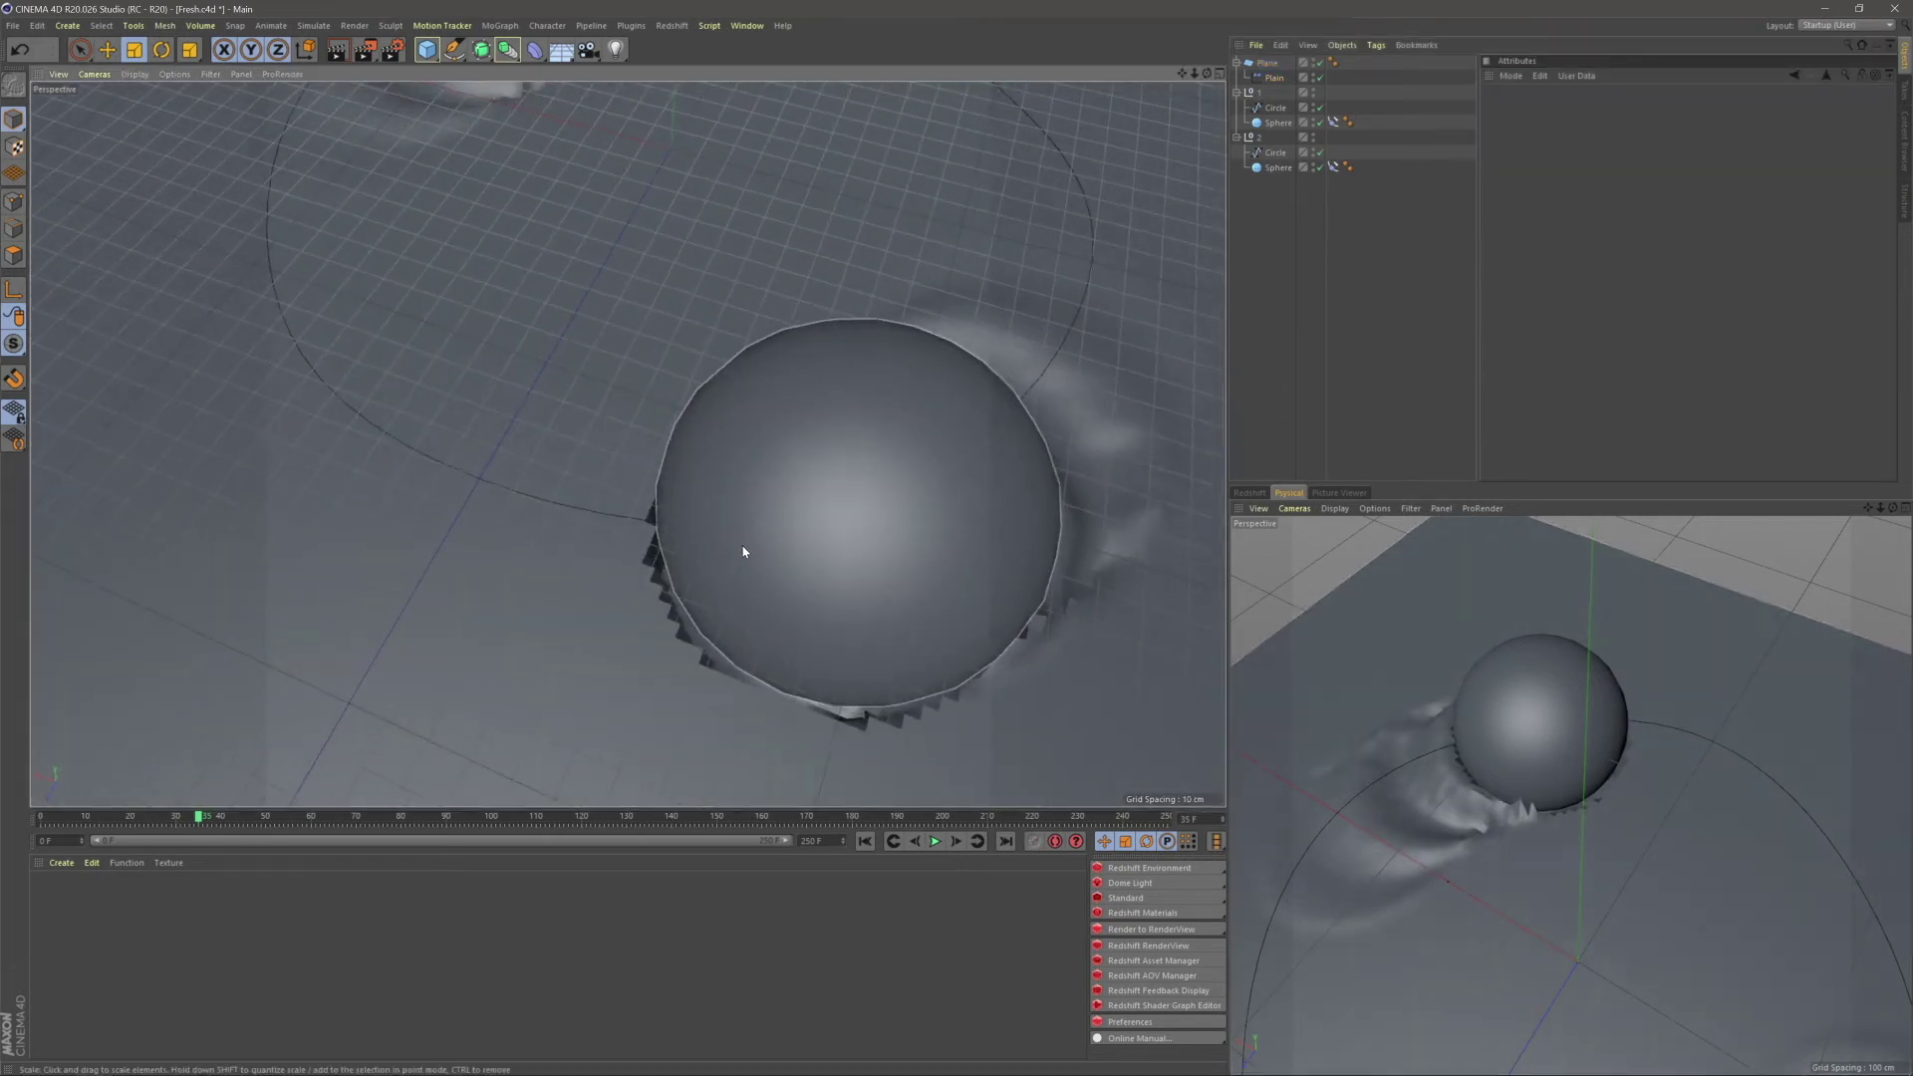
{"action": "mouse_move", "coordinate": [697, 455]}
{"action": "left_mouse_down", "text": "alt"}
{"action": "mouse_move", "coordinate": [755, 494]}
{"action": "mouse_move", "coordinate": [847, 445]}
{"action": "mouse_move", "coordinate": [915, 626]}
{"action": "mouse_move", "coordinate": [737, 306]}
{"action": "mouse_move", "coordinate": [606, 256]}
{"action": "left_mouse_up", "text": "alt"}
{"action": "right_click_drag", "start_coordinate": [605, 256], "coordinate": [755, 448], "text": "alt"}
{"action": "left_click_drag", "start_coordinate": [827, 392], "coordinate": [892, 362], "text": "alt"}
{"action": "middle_click_drag", "start_coordinate": [893, 363], "coordinate": [775, 321], "text": "alt"}
{"action": "right_click_drag", "start_coordinate": [764, 415], "coordinate": [776, 474], "text": "alt"}
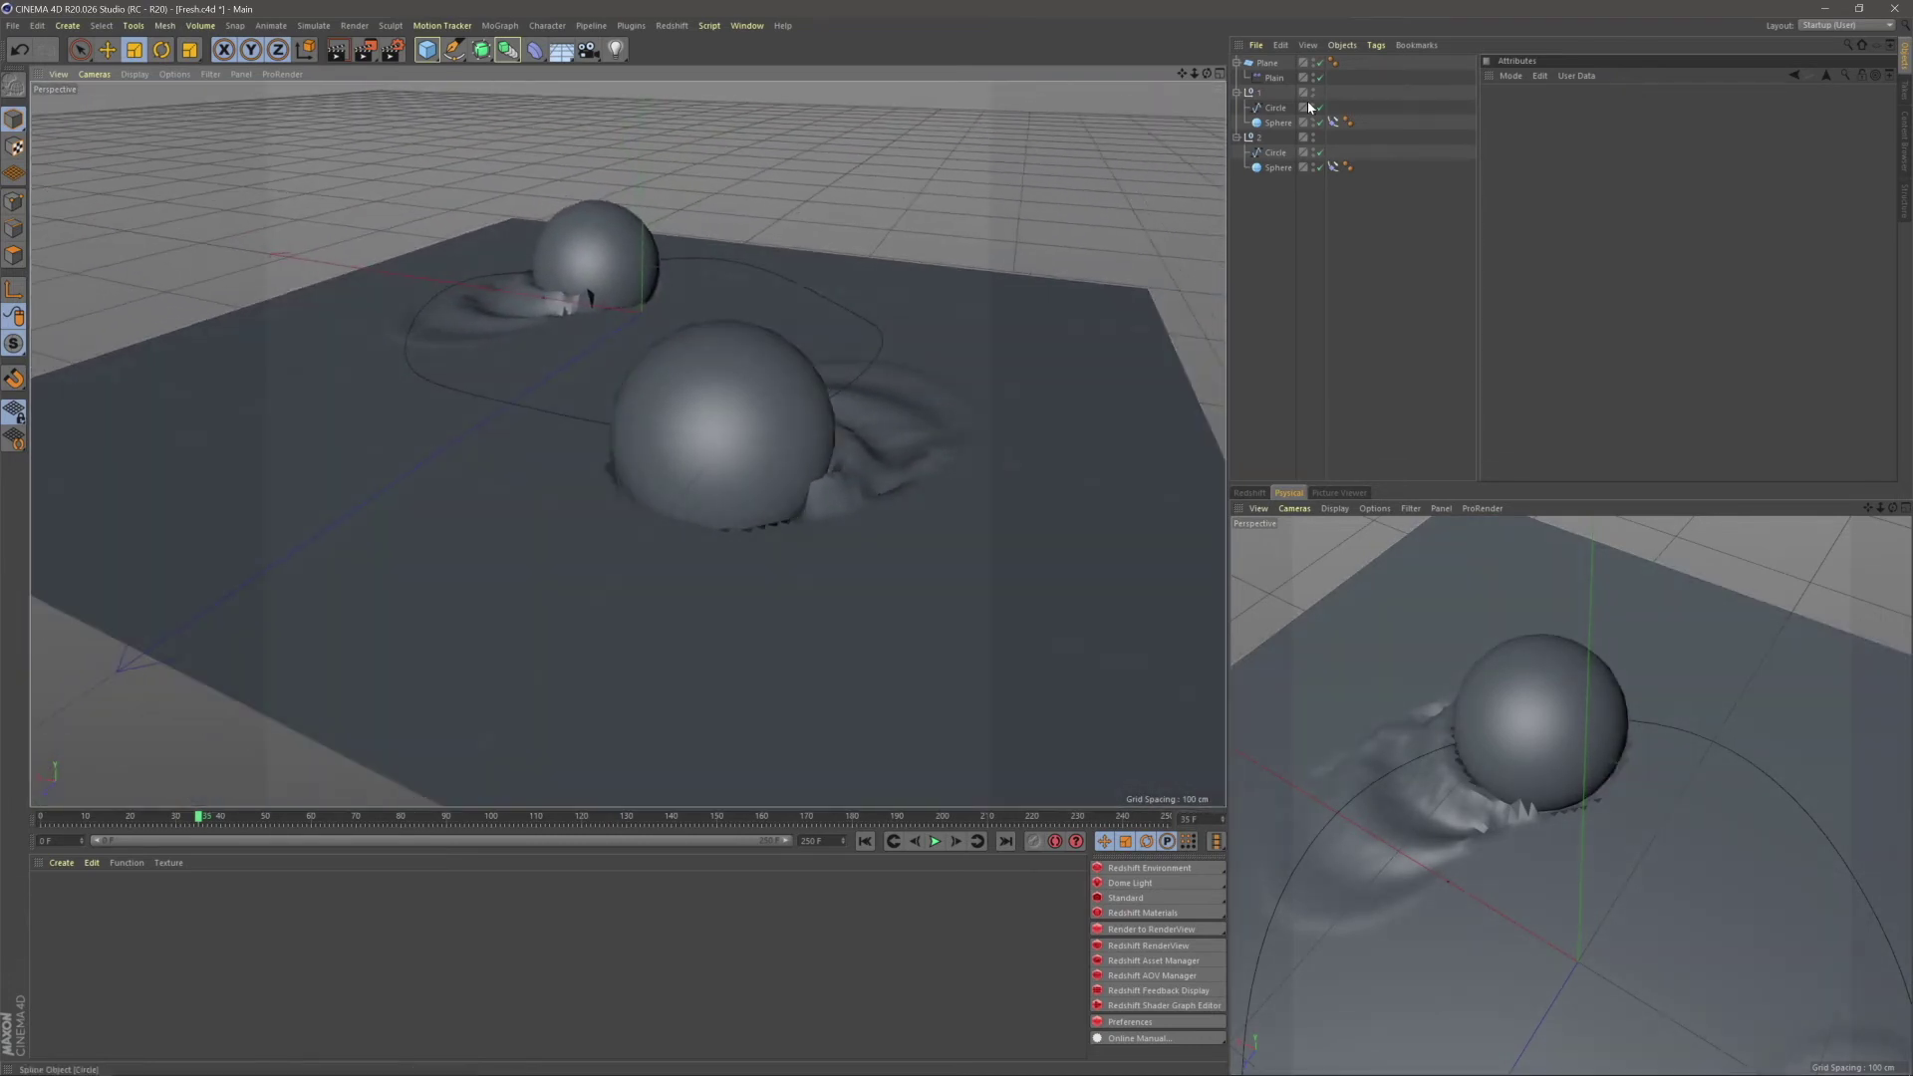
- Set the plane's width and height segments to 250 each
{"action": "left_click", "coordinate": [1265, 64]}
{"action": "left_click_drag", "start_coordinate": [1595, 171], "coordinate": [1520, 166]}
{"action": "type", "text": "250"}
{"action": "key", "text": "Tab"}
{"action": "type", "text": "250"}
{"action": "key", "text": "Return"}
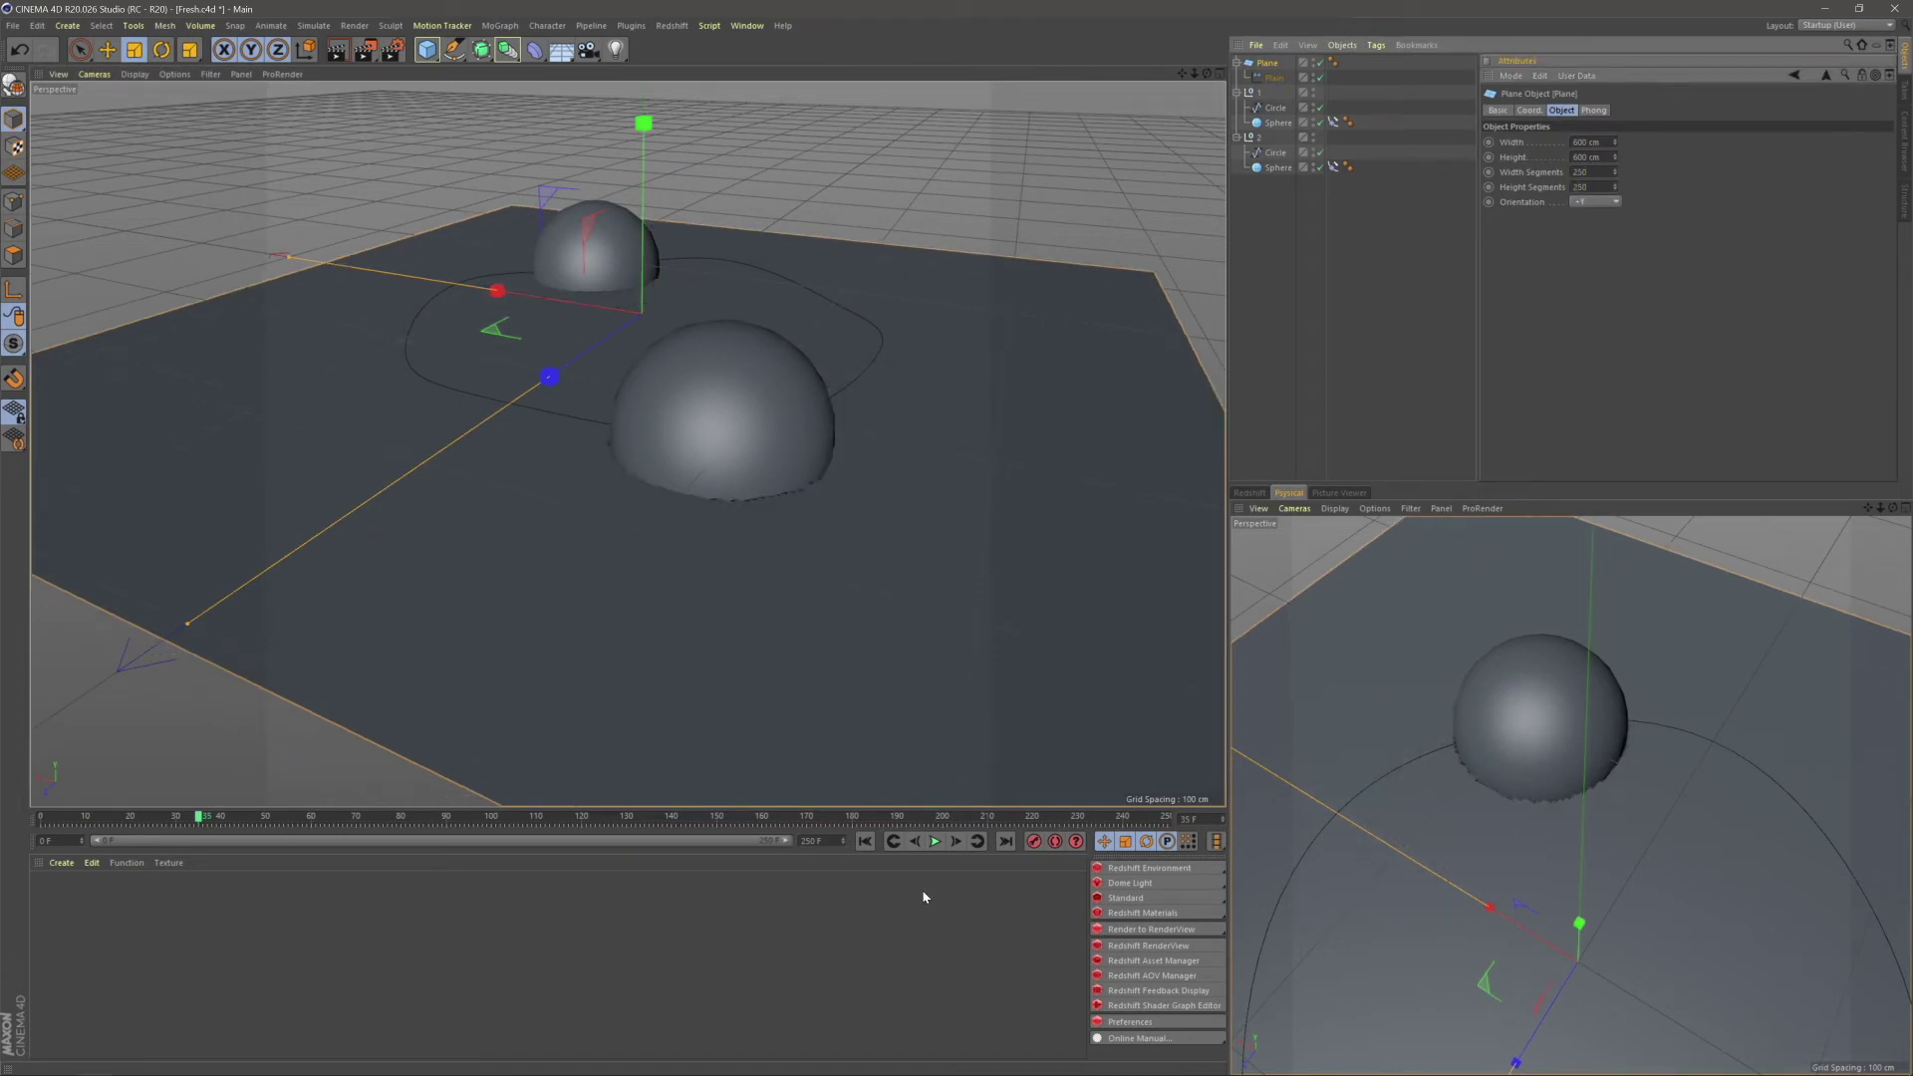
- Play the animation from the first frame, pause it, and inspect the finer ripples from above
{"action": "left_click", "coordinate": [865, 841]}
{"action": "left_click", "coordinate": [934, 841]}
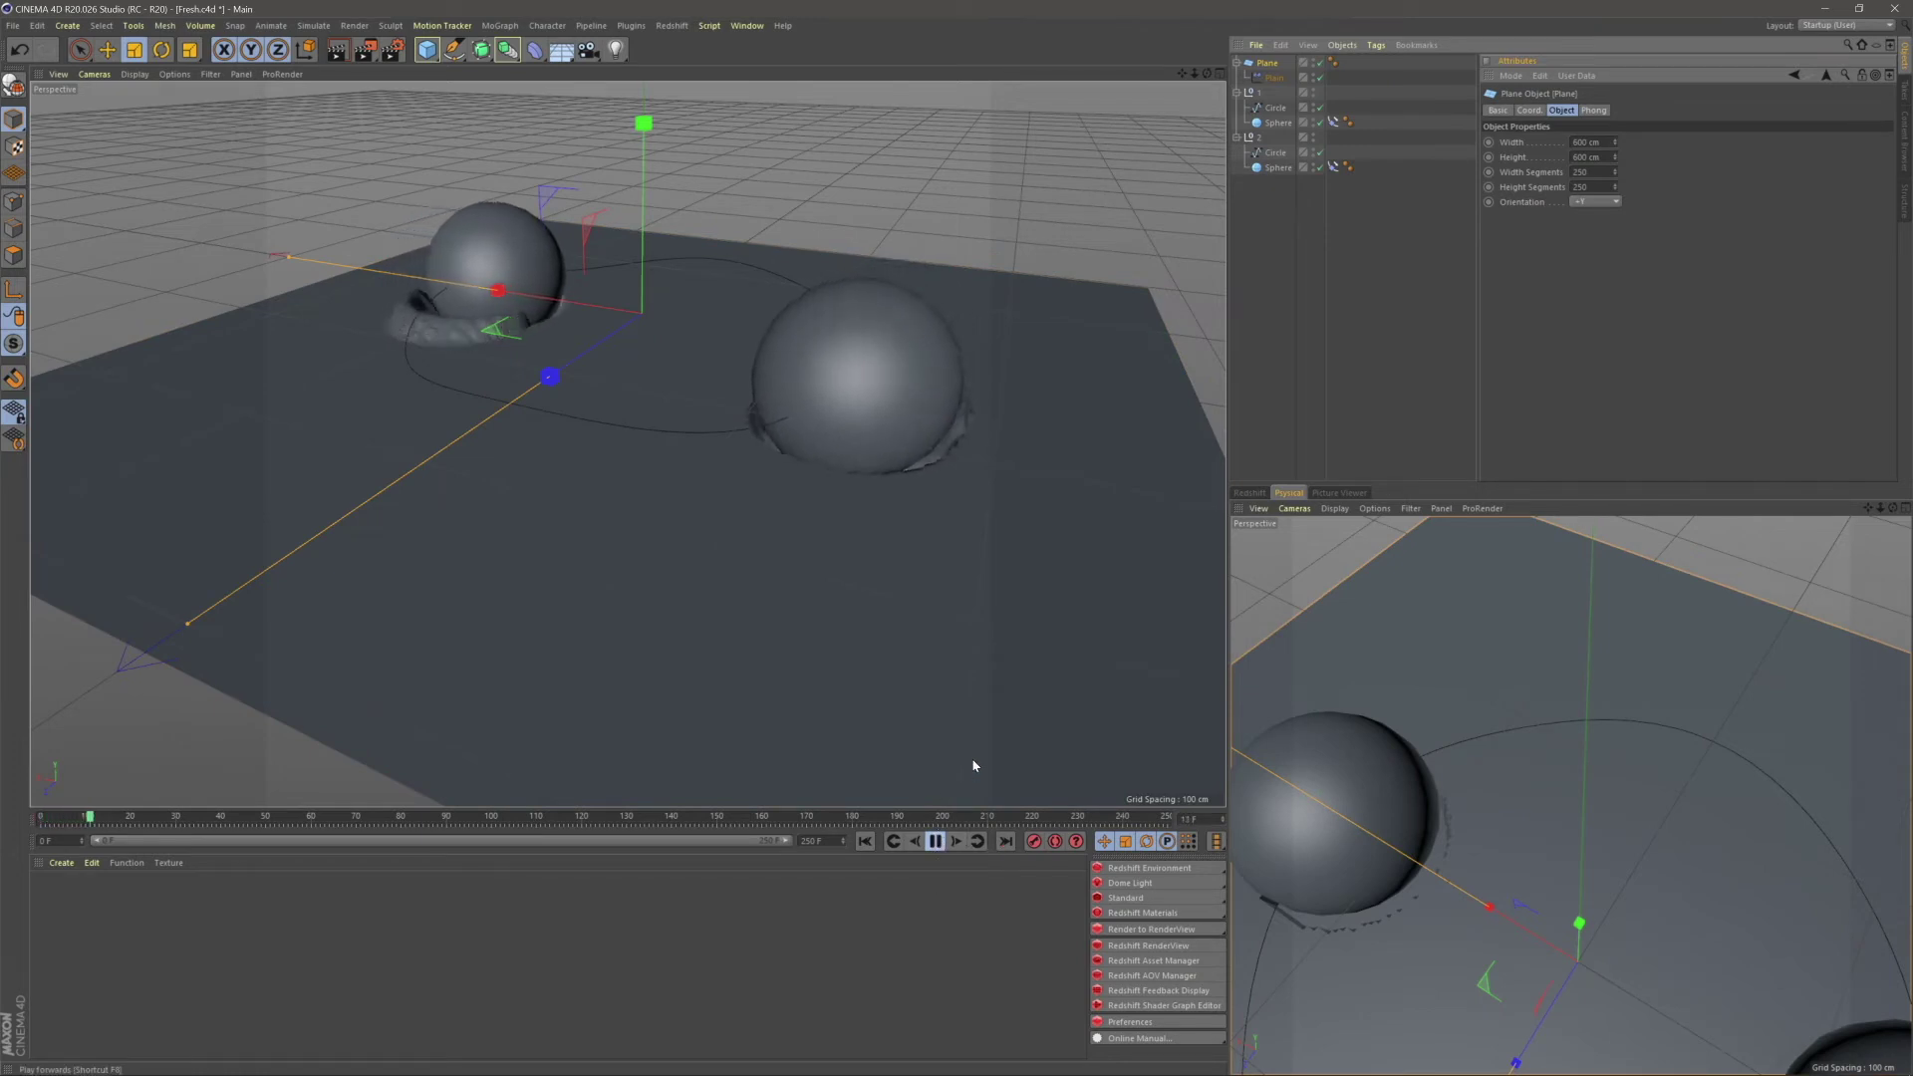
{"action": "left_click", "coordinate": [936, 842]}
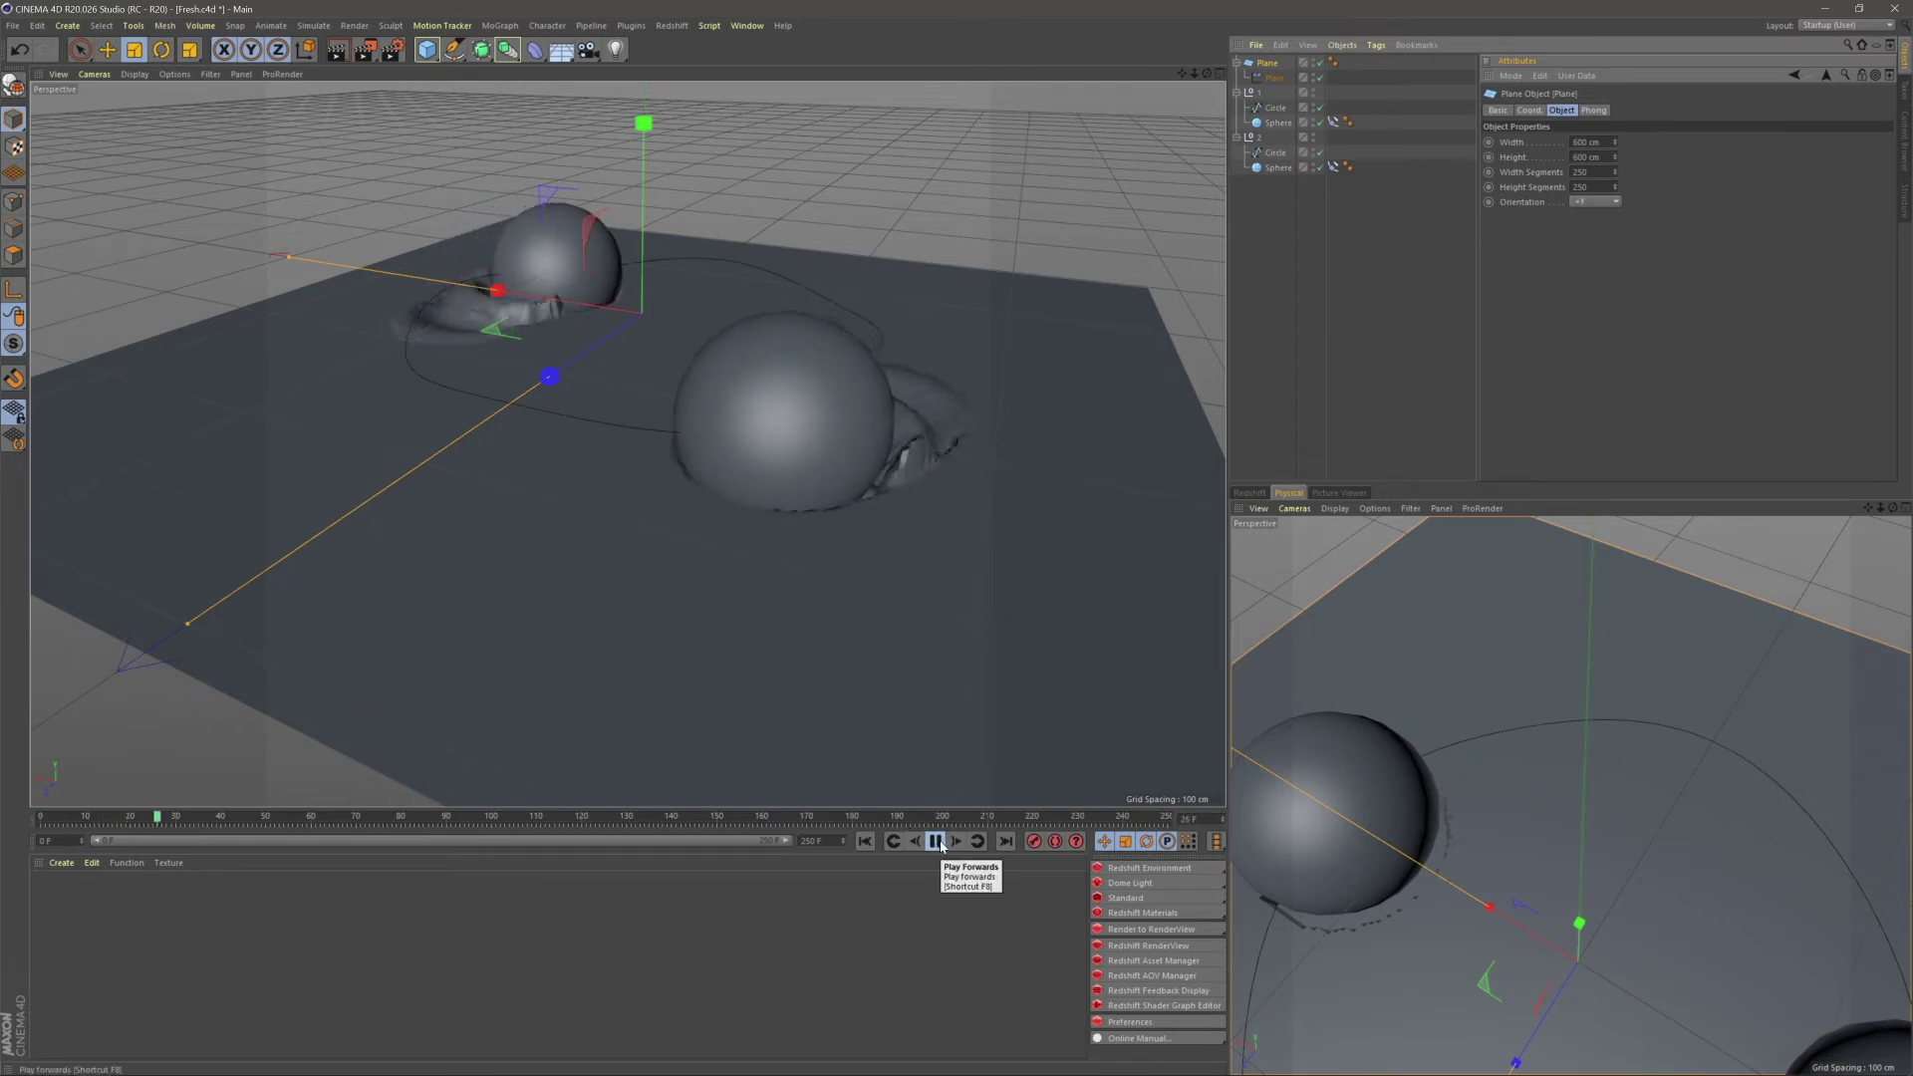
{"action": "left_click", "coordinate": [1327, 394]}
{"action": "left_click_drag", "start_coordinate": [880, 387], "coordinate": [679, 584], "text": "alt"}
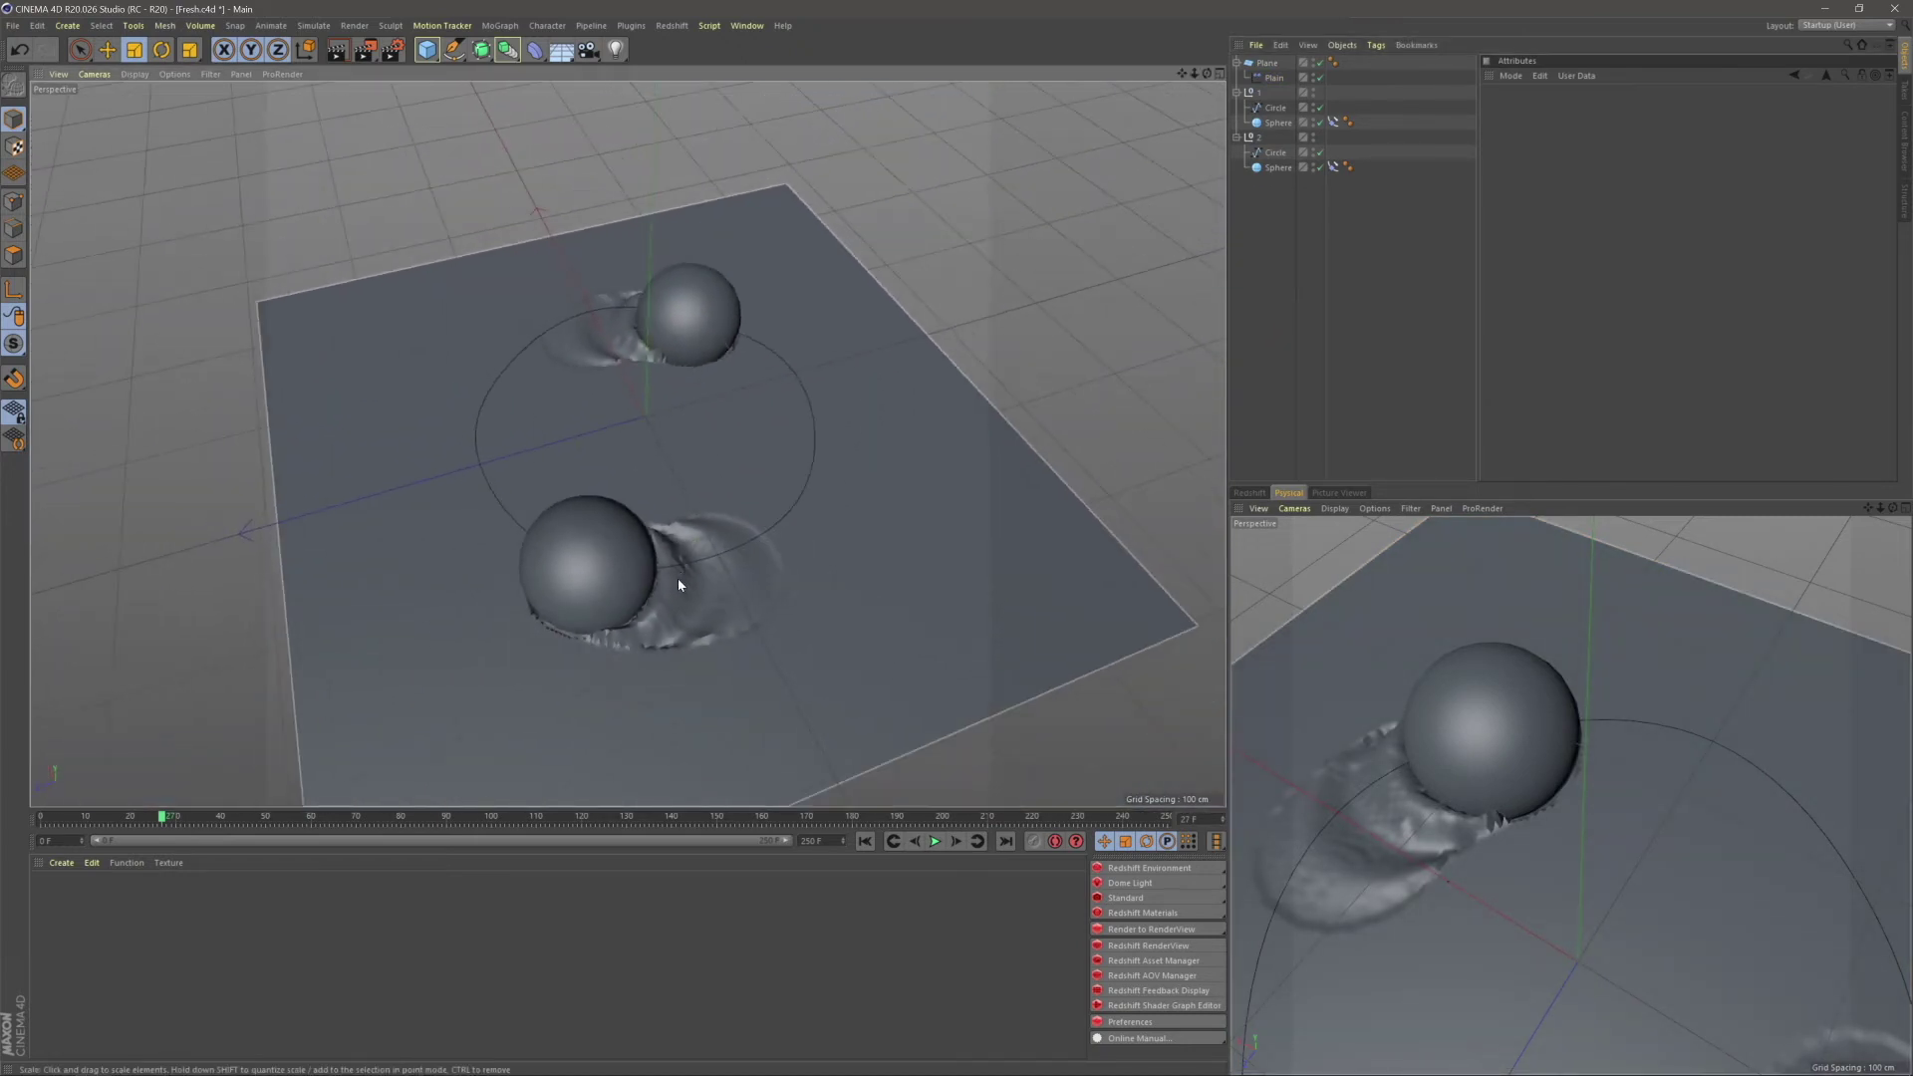
{"action": "middle_click_drag", "start_coordinate": [679, 585], "coordinate": [722, 617], "text": "alt"}
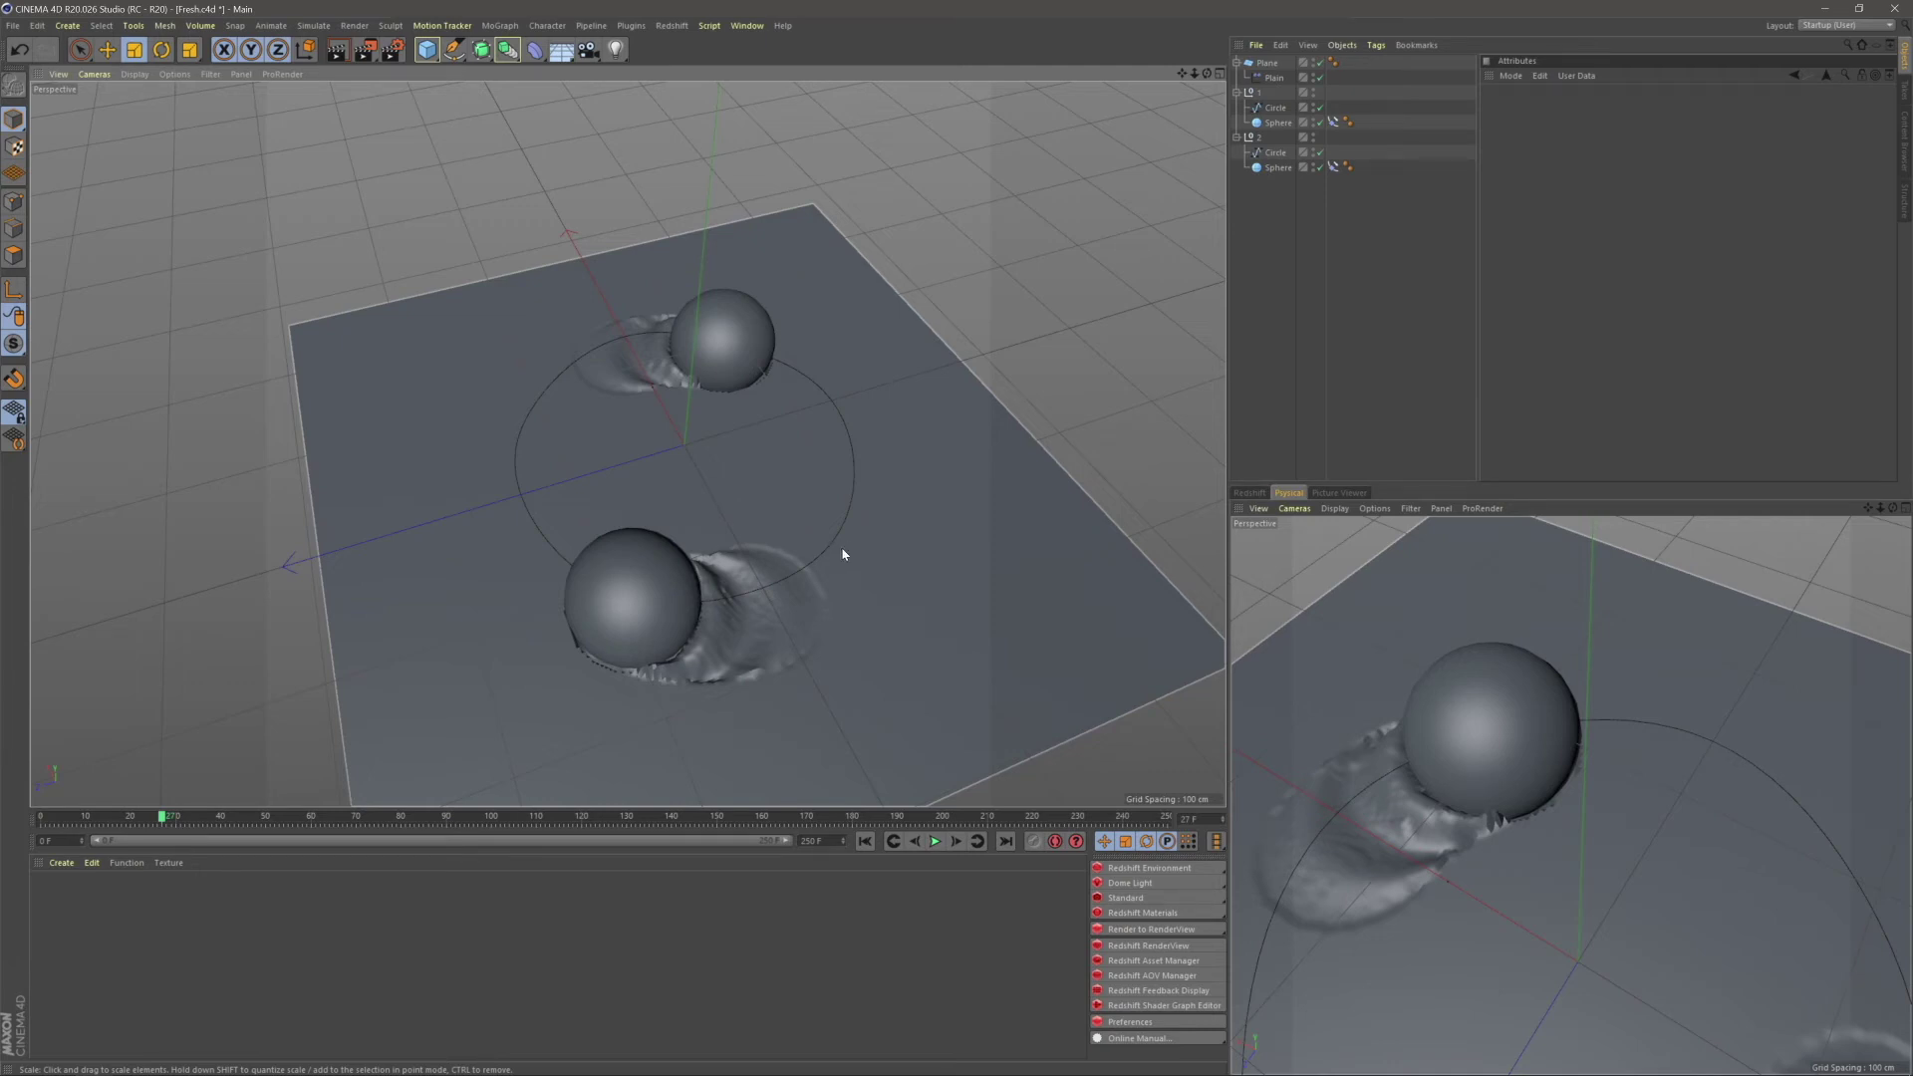
- Add a Subdivision Surface generator and place the Plane inside it
{"action": "left_click", "coordinate": [482, 49]}
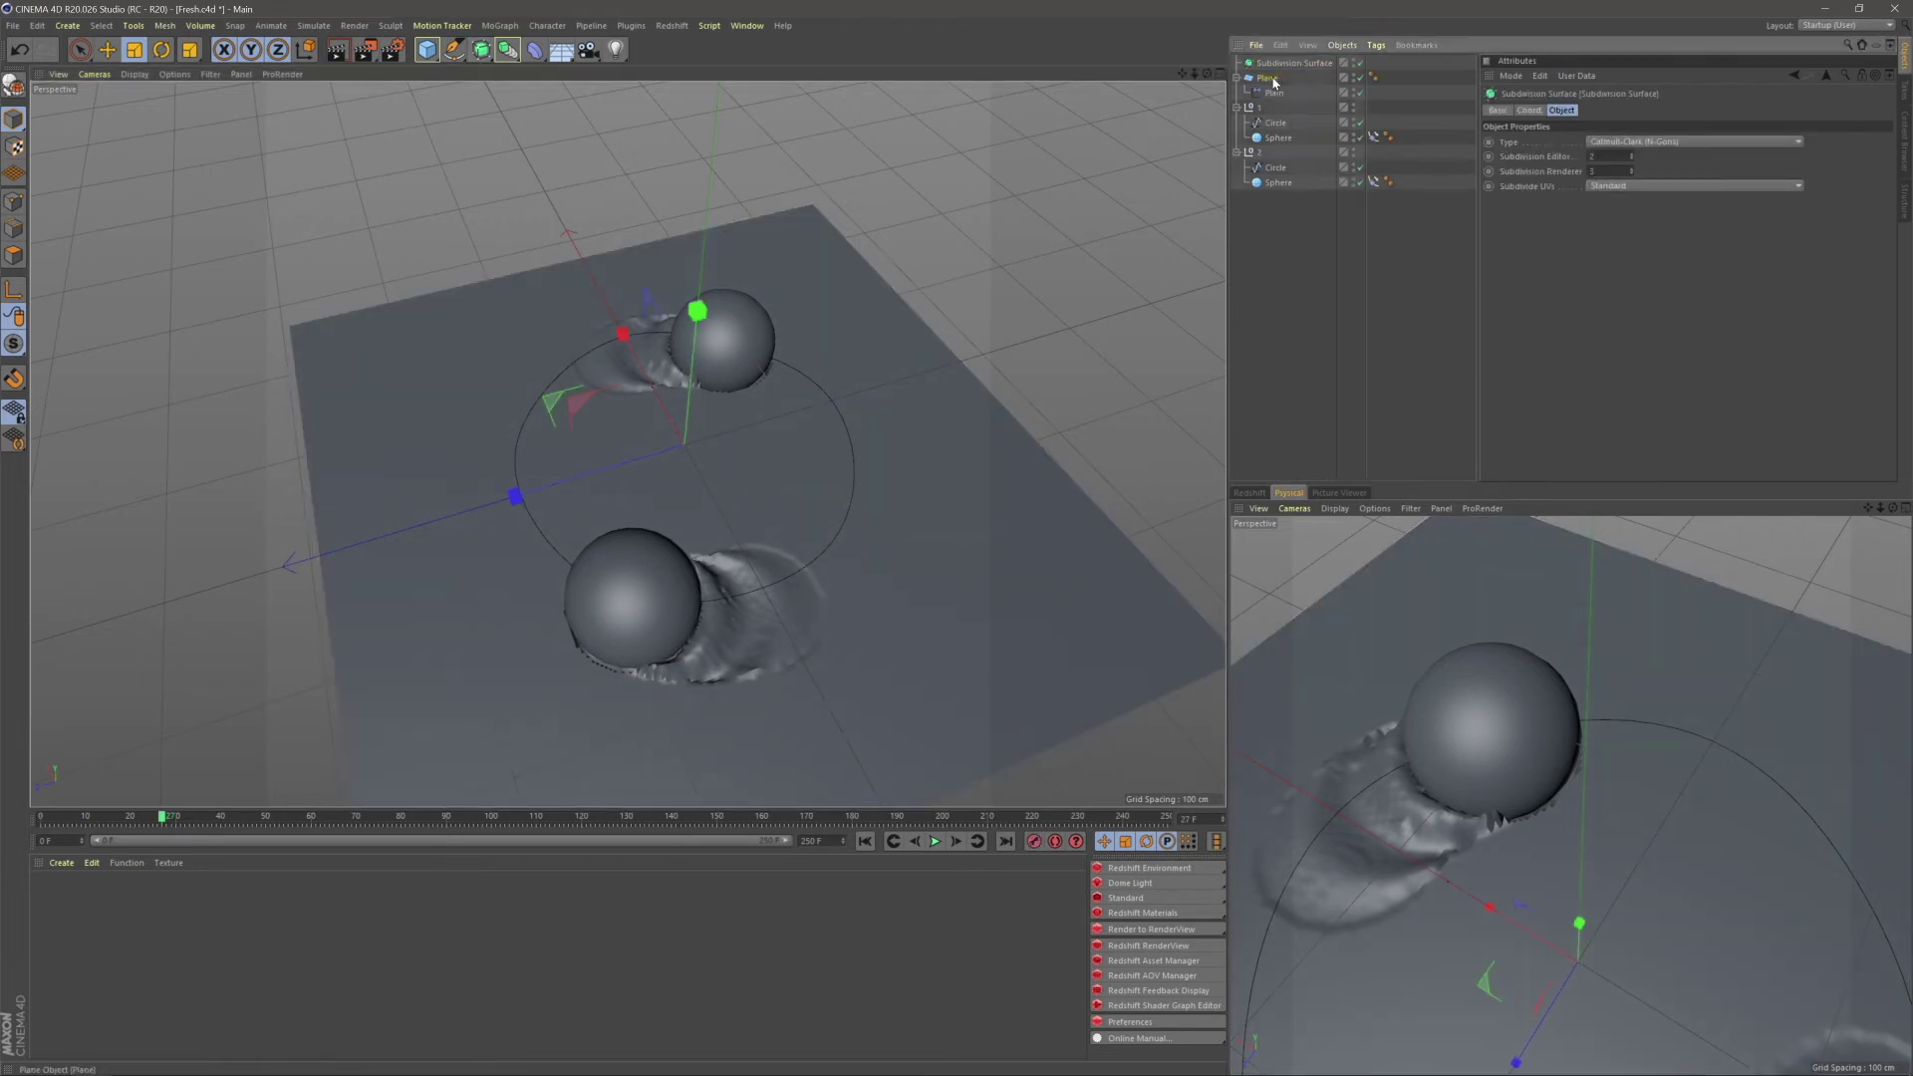
{"action": "left_click_drag", "start_coordinate": [1277, 63], "coordinate": [1273, 58]}
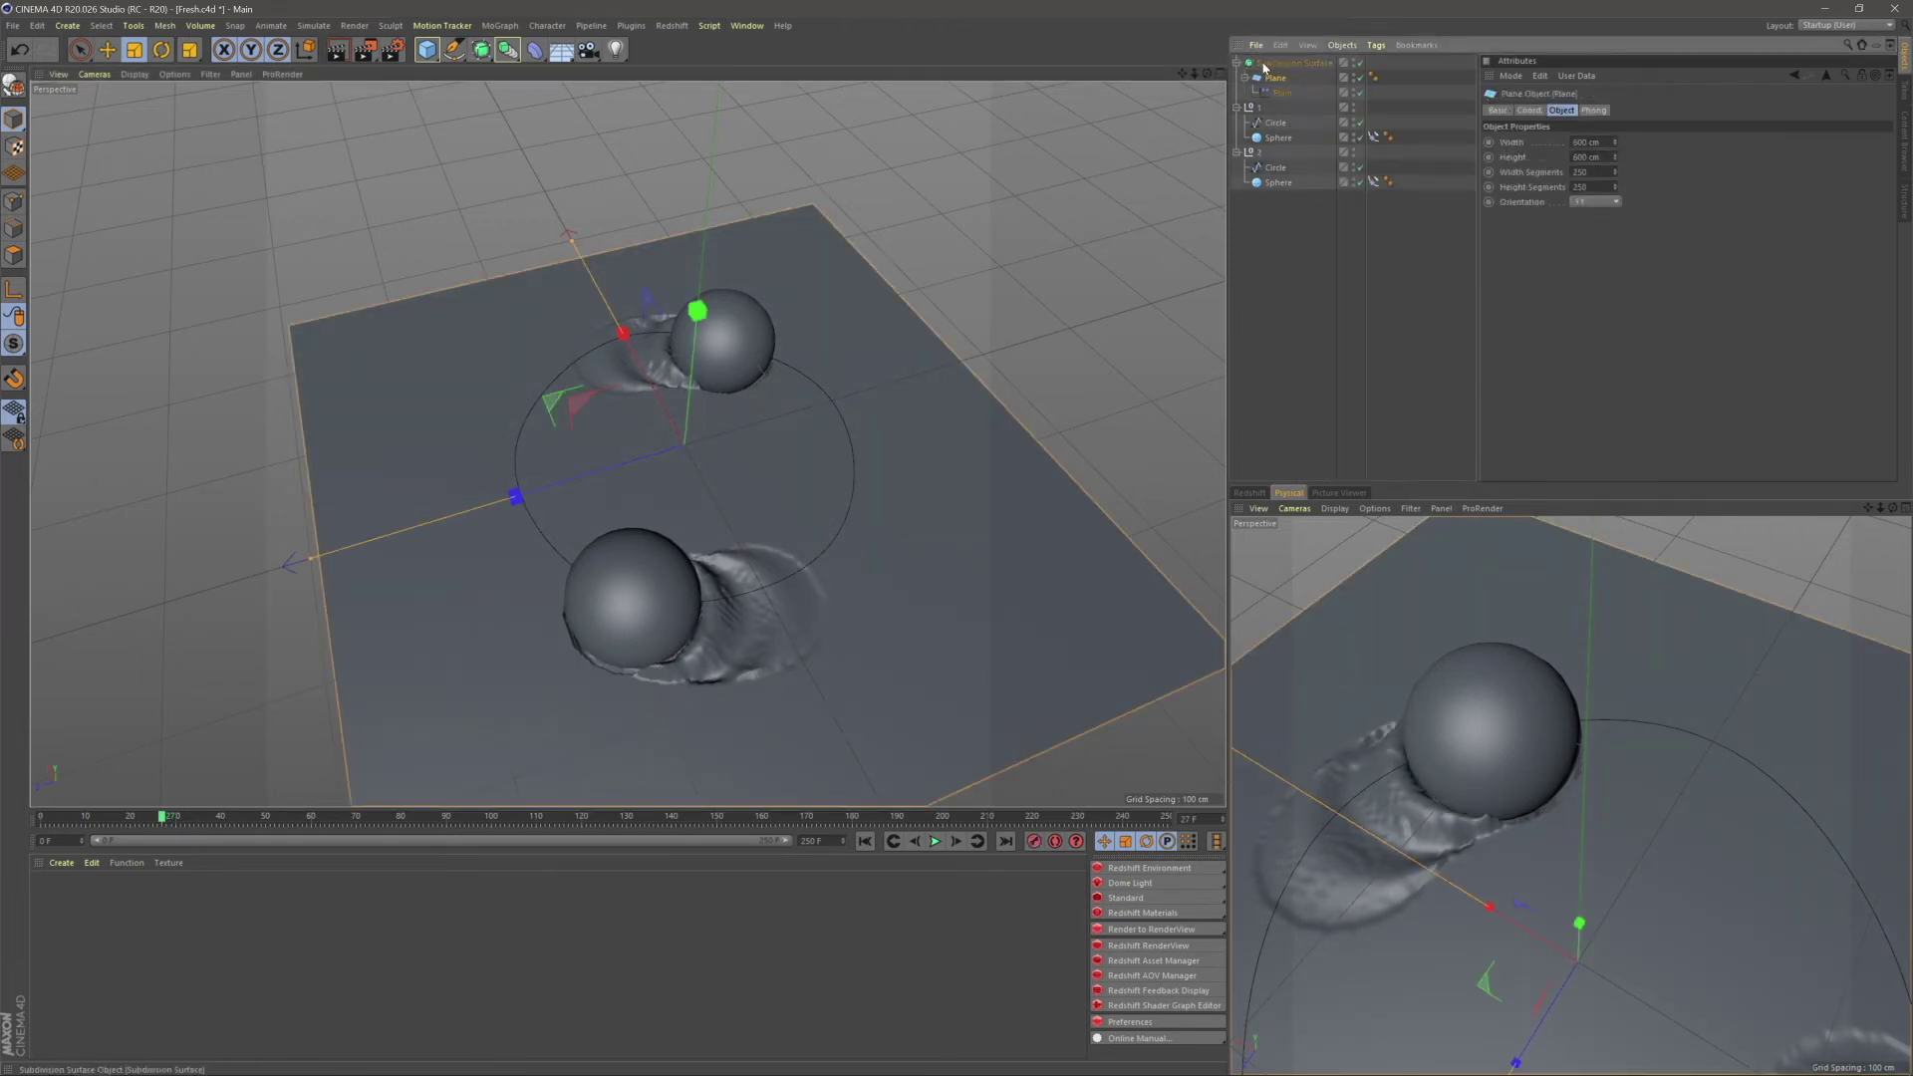
{"action": "left_click", "coordinate": [1280, 61]}
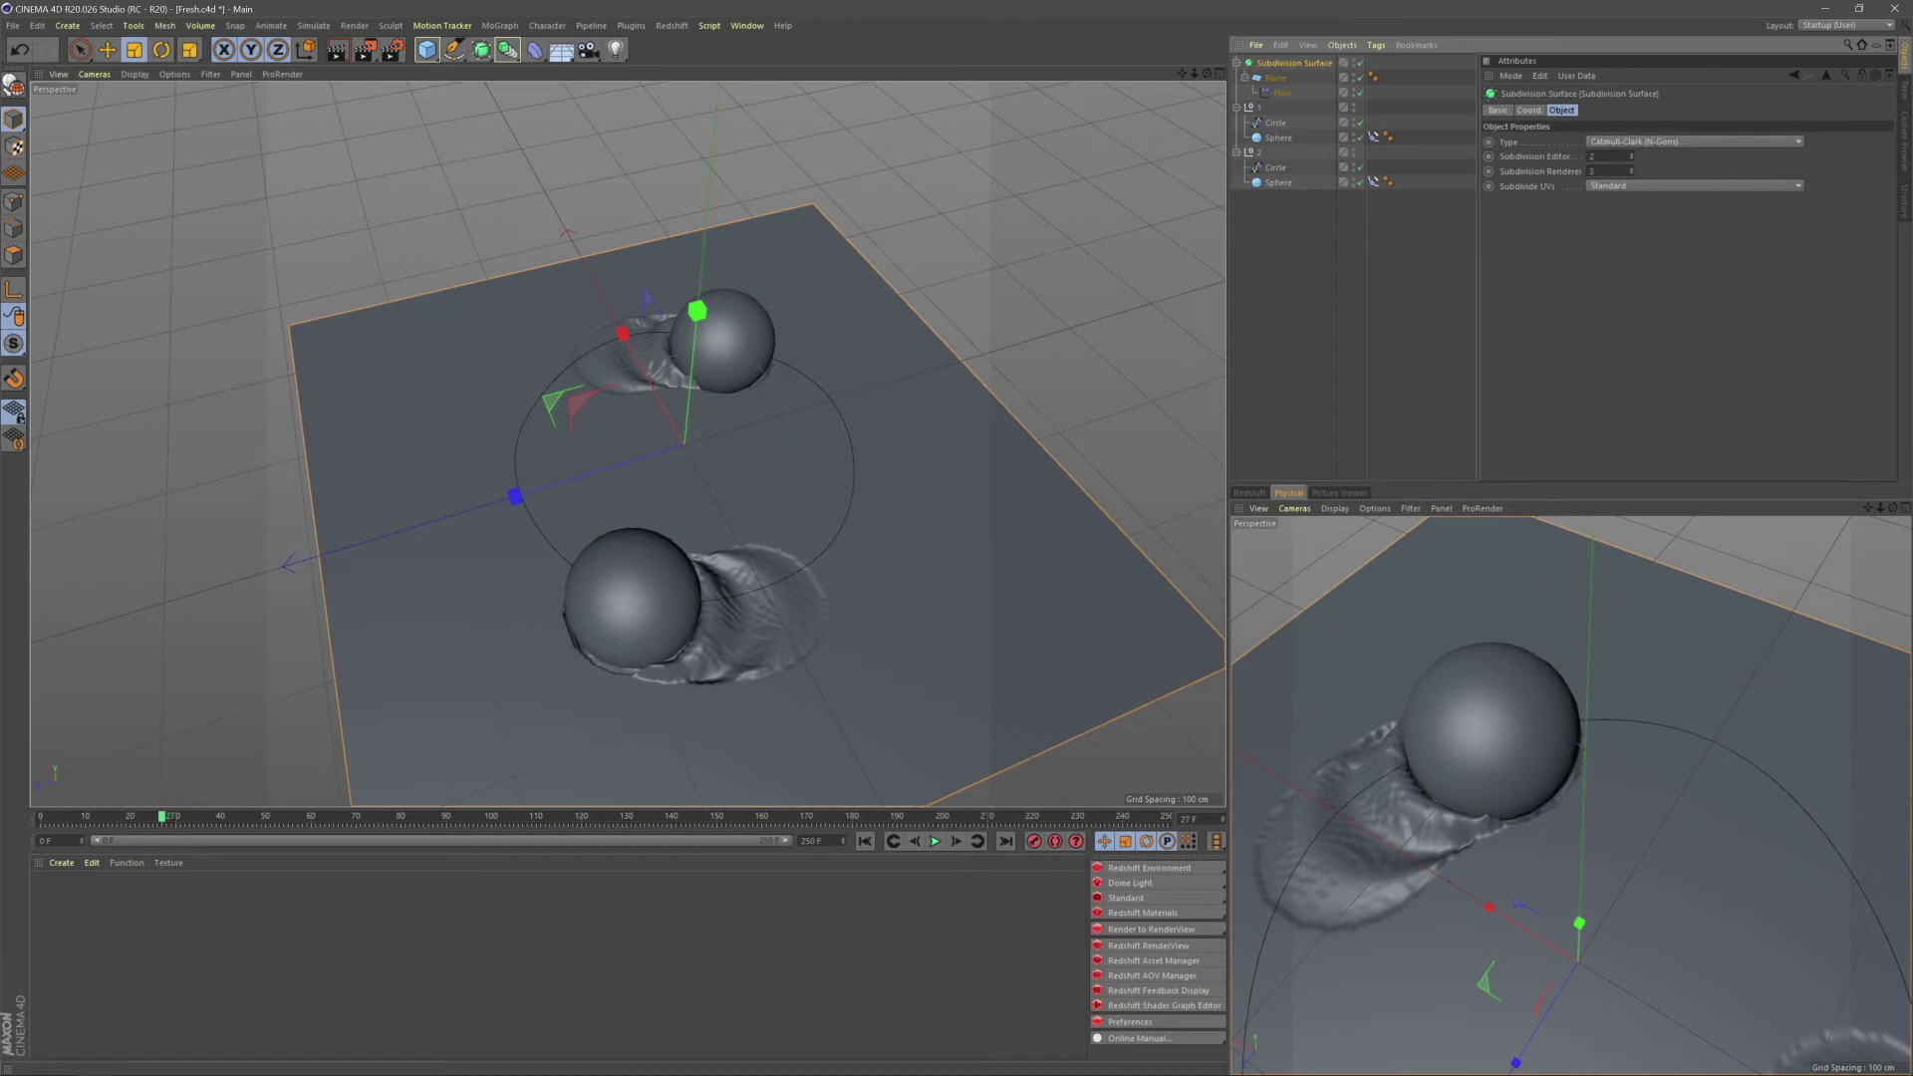
- Inspect the subdivided ripples close up behind the near sphere
{"action": "left_click", "coordinate": [1425, 261]}
{"action": "middle_click_drag", "start_coordinate": [728, 632], "coordinate": [624, 466], "text": "alt"}
{"action": "right_click_drag", "start_coordinate": [519, 497], "coordinate": [572, 359], "text": "alt"}
{"action": "middle_click_drag", "start_coordinate": [881, 445], "coordinate": [751, 465], "text": "alt"}
{"action": "left_click_drag", "start_coordinate": [749, 462], "coordinate": [1069, 486], "text": "alt"}
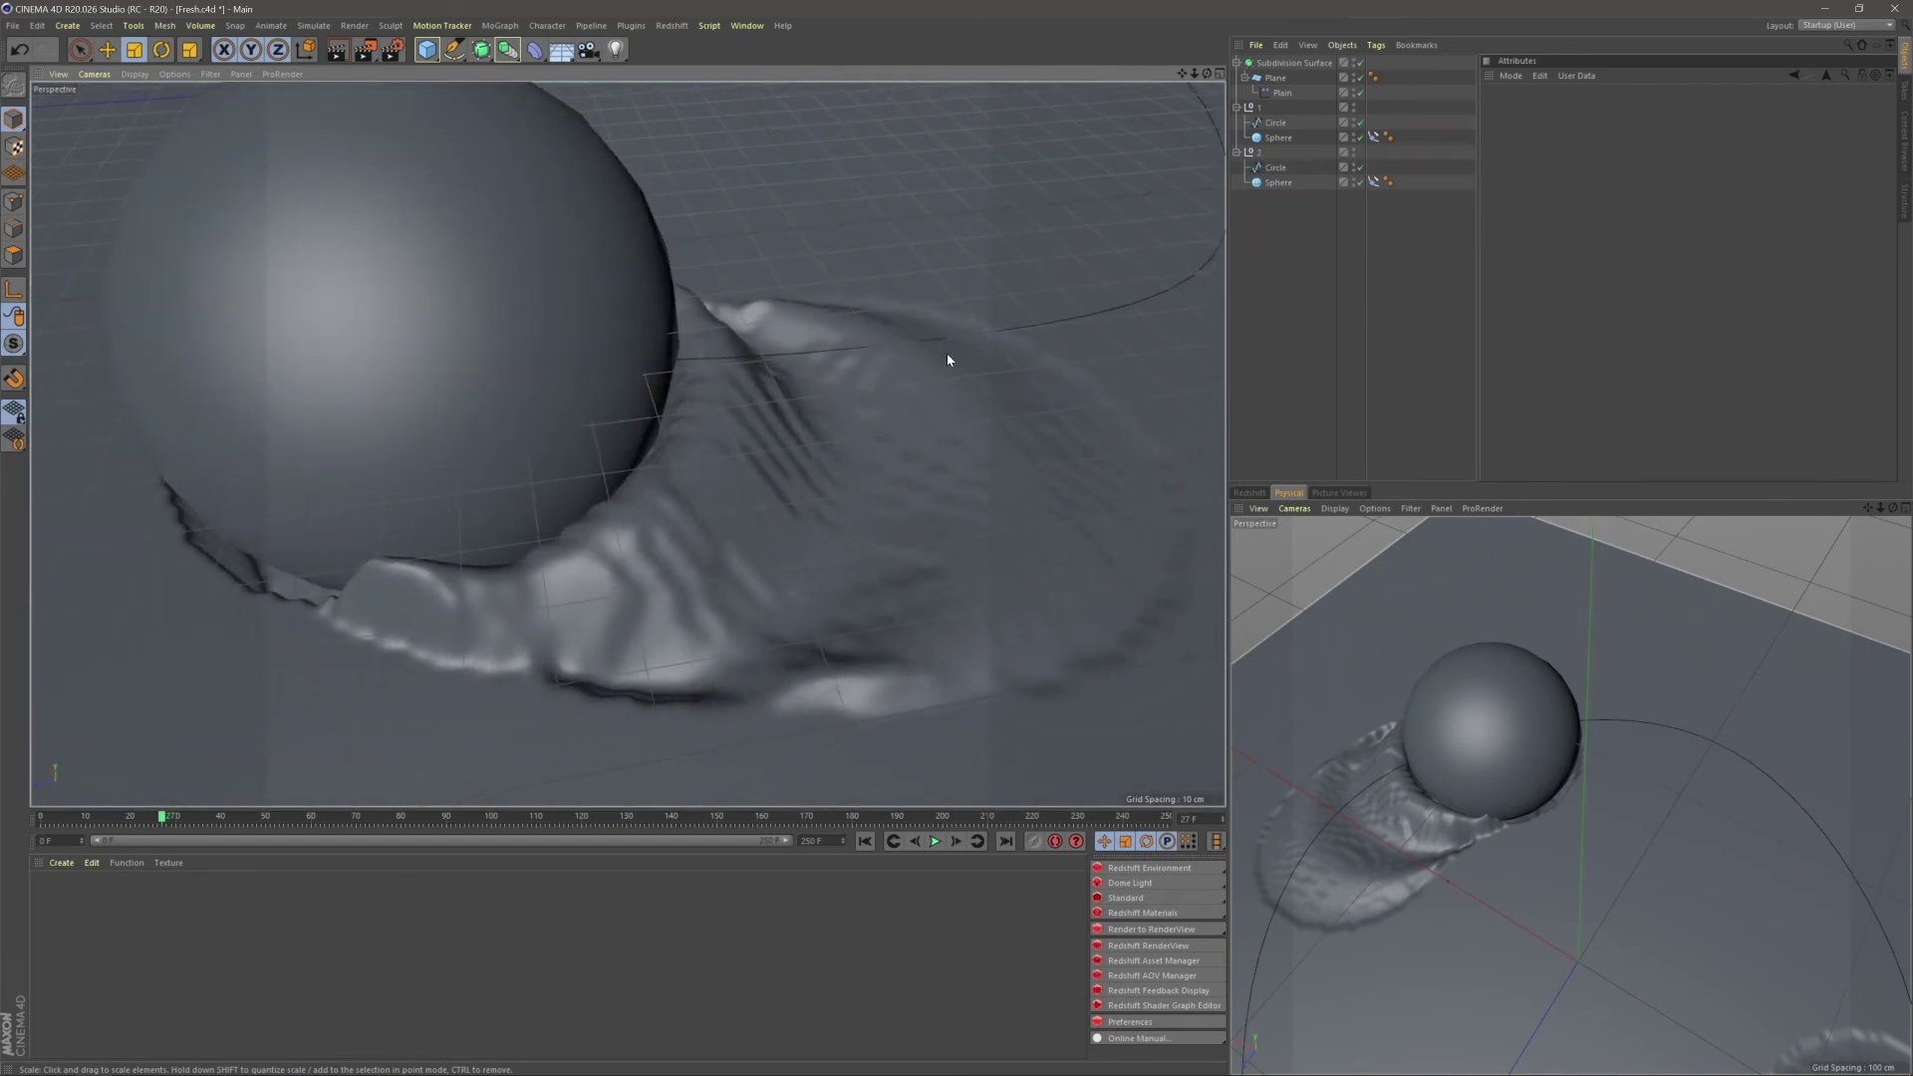
- Add a Smoothing deformer above the Plain effector under the Plane, and open the Subdivision Surface's editor subdivision value
{"action": "left_click_drag", "start_coordinate": [534, 62], "coordinate": [942, 244]}
{"action": "left_click_drag", "start_coordinate": [1261, 66], "coordinate": [1275, 103]}
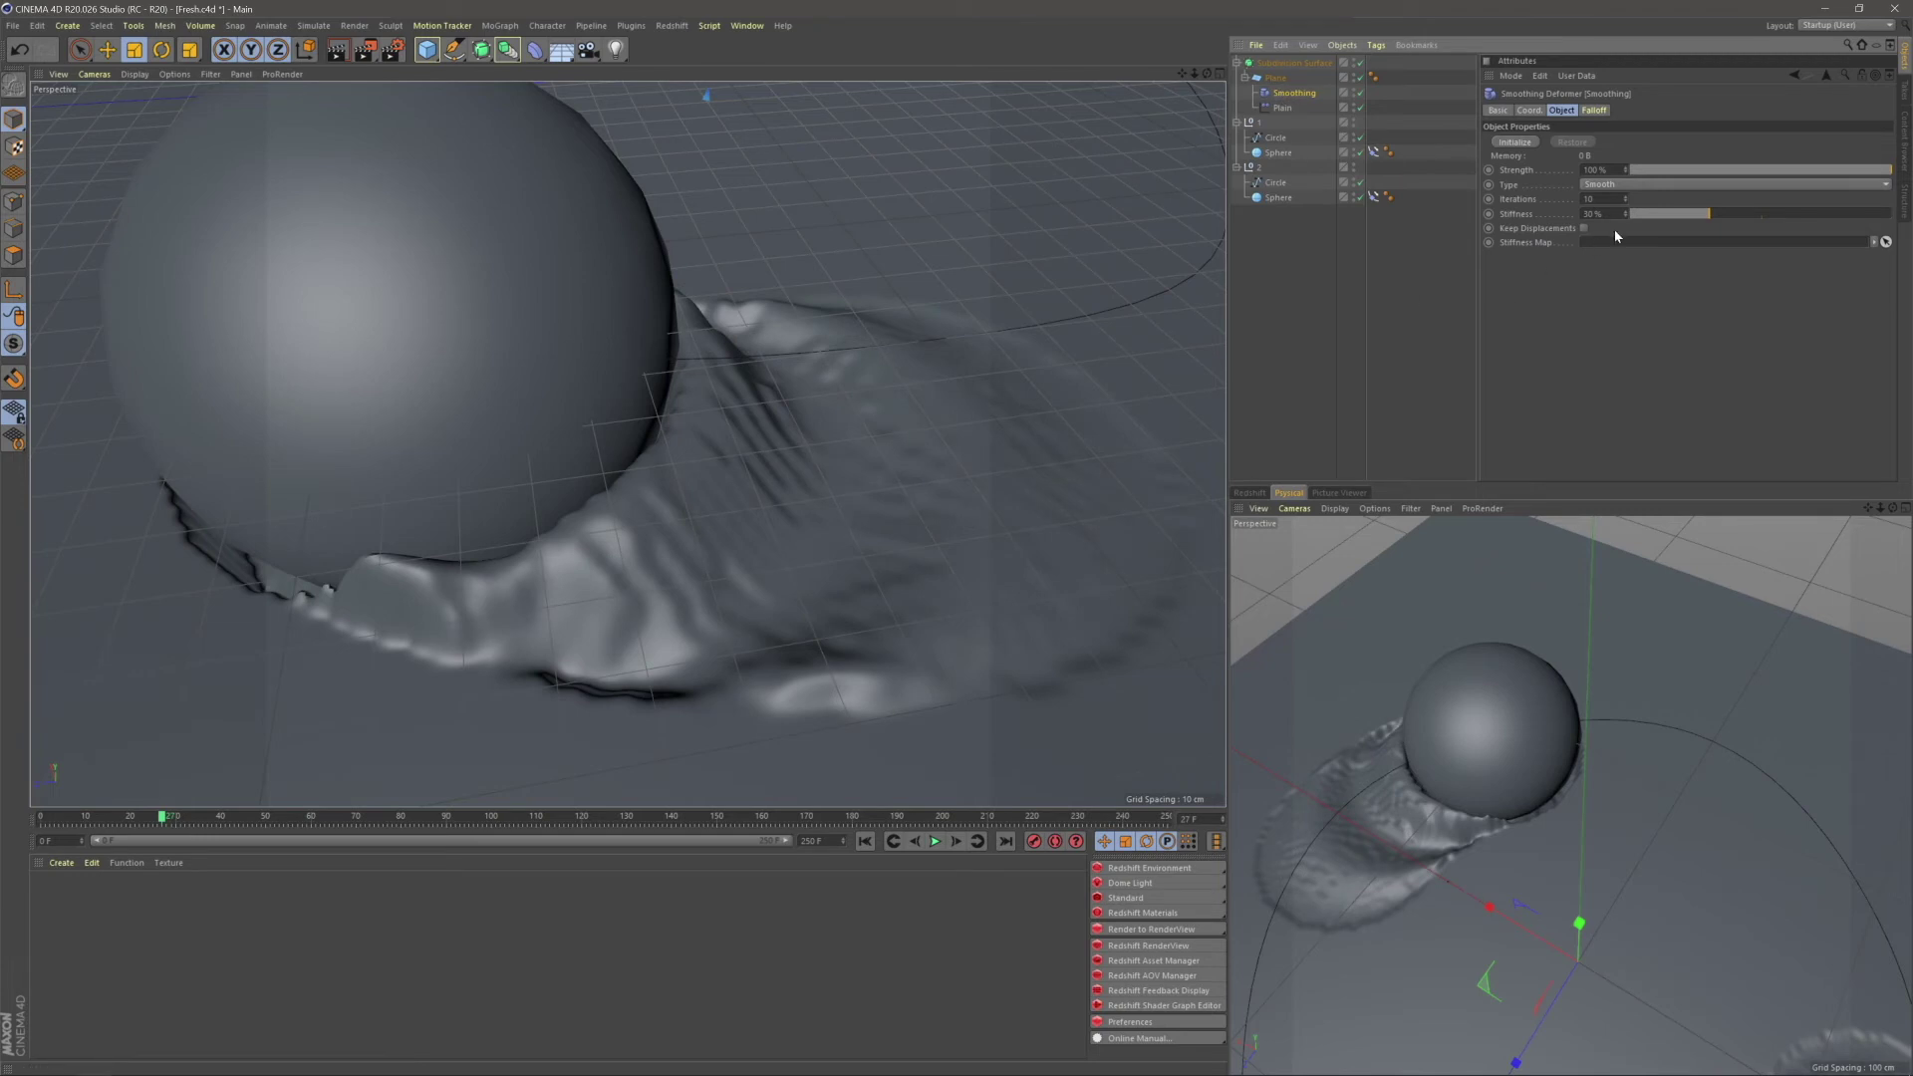
{"action": "left_click", "coordinate": [1294, 62]}
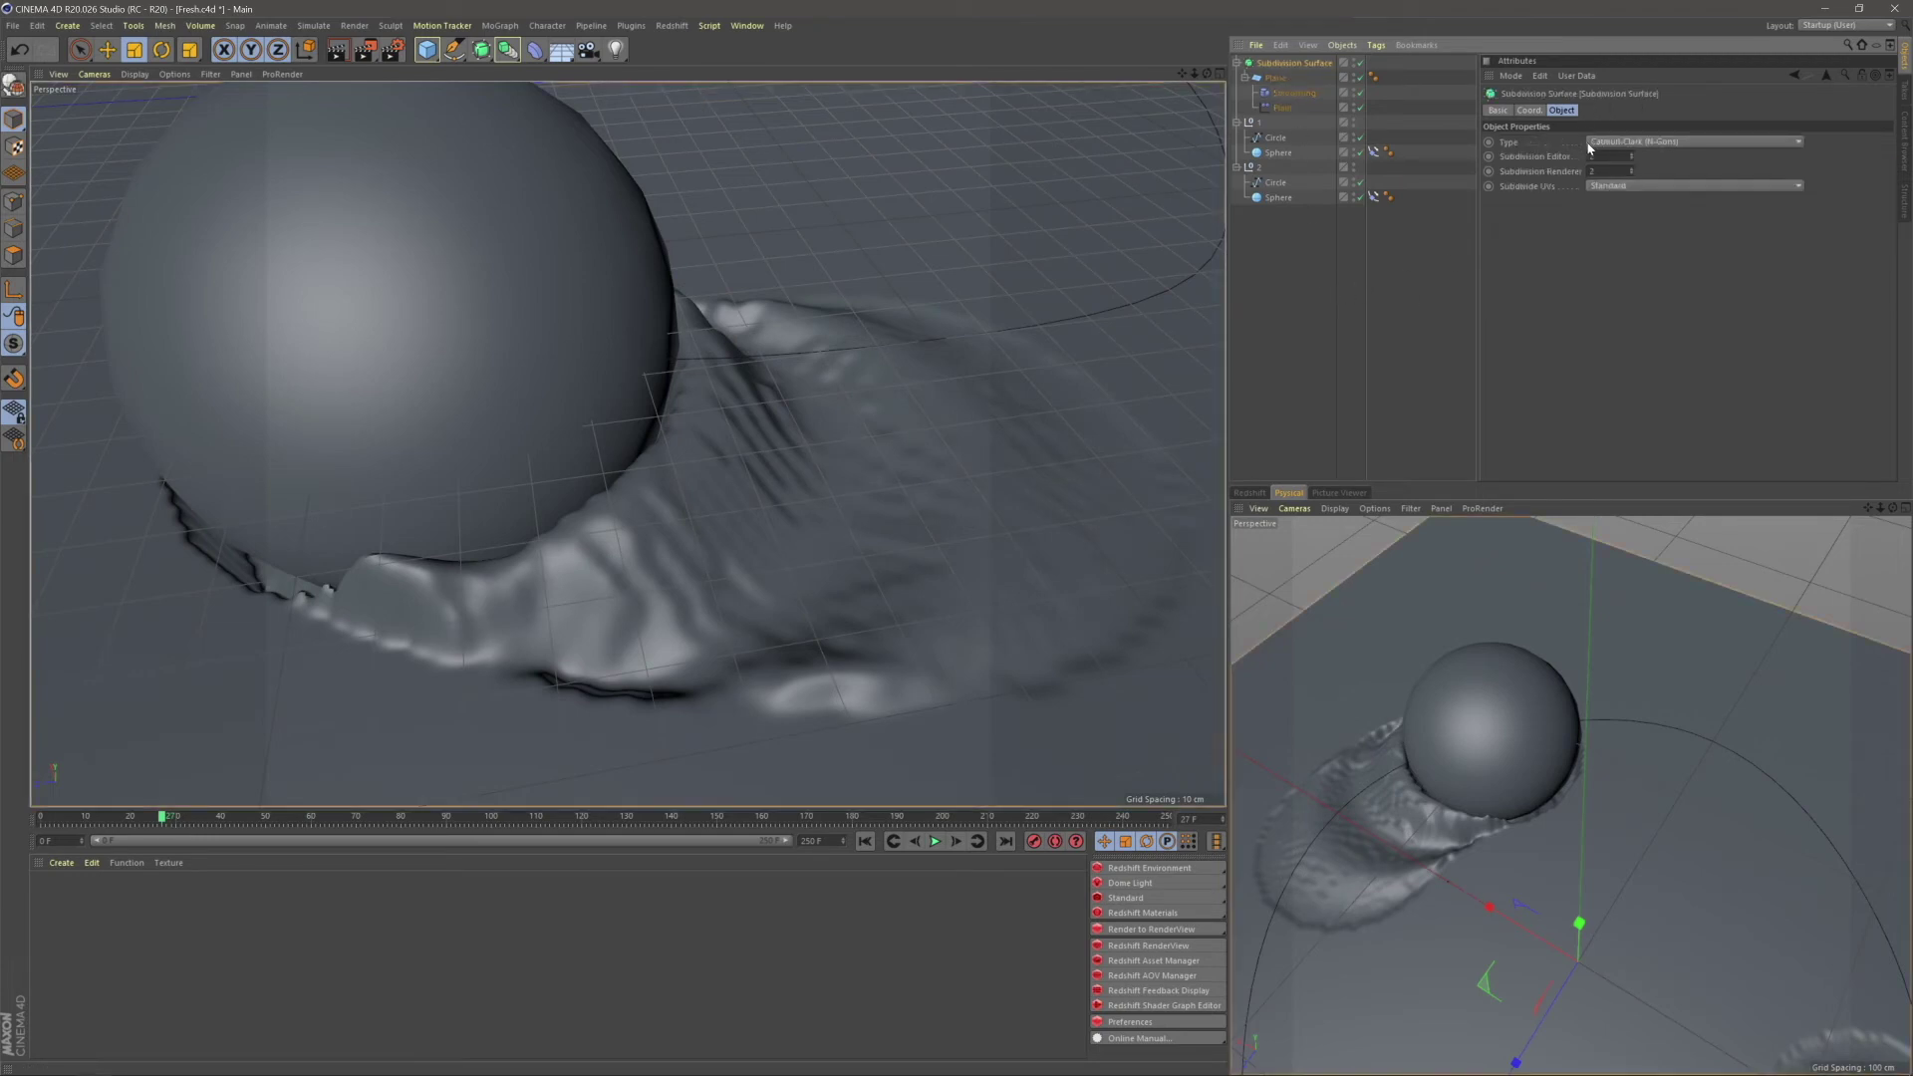
{"action": "double_click", "coordinate": [1592, 156]}
{"action": "left_click", "coordinate": [1346, 268]}
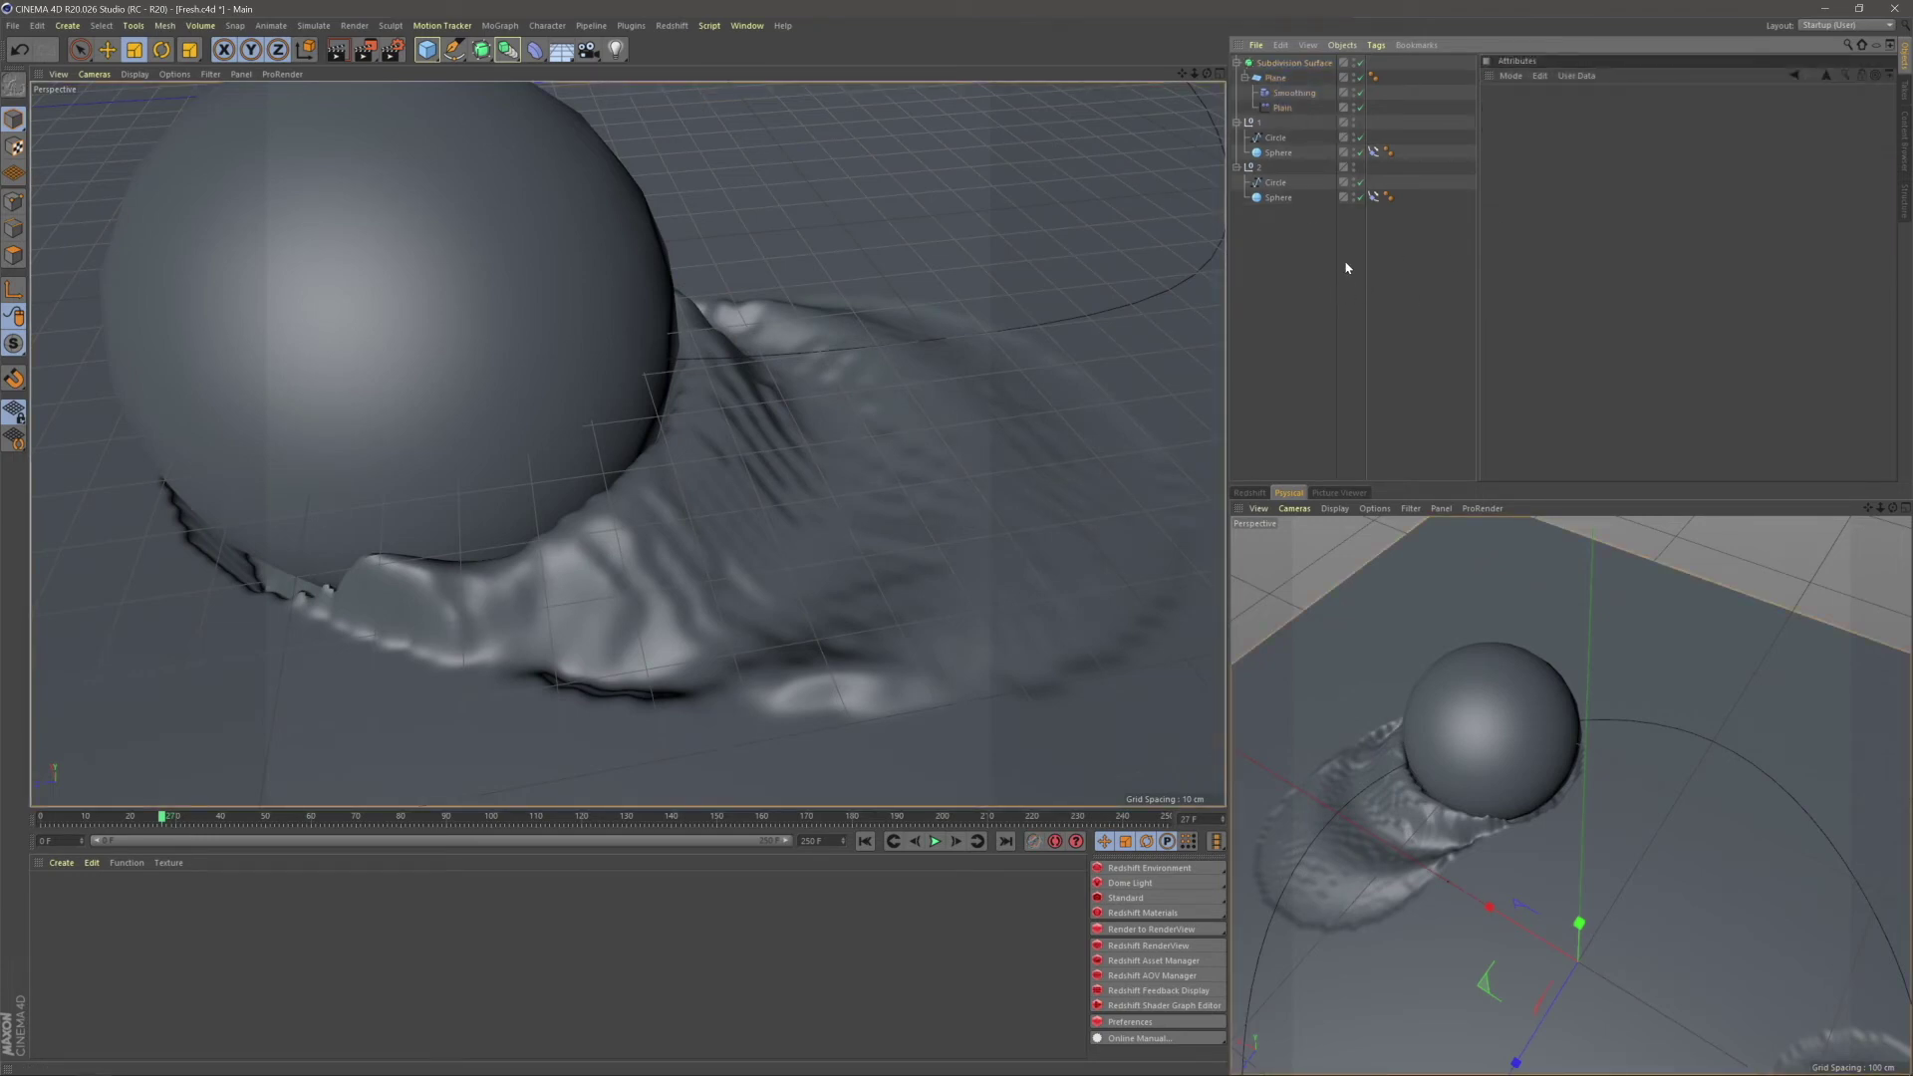
- Set the plane's width and height segments to 300 each
{"action": "left_click", "coordinate": [1277, 78]}
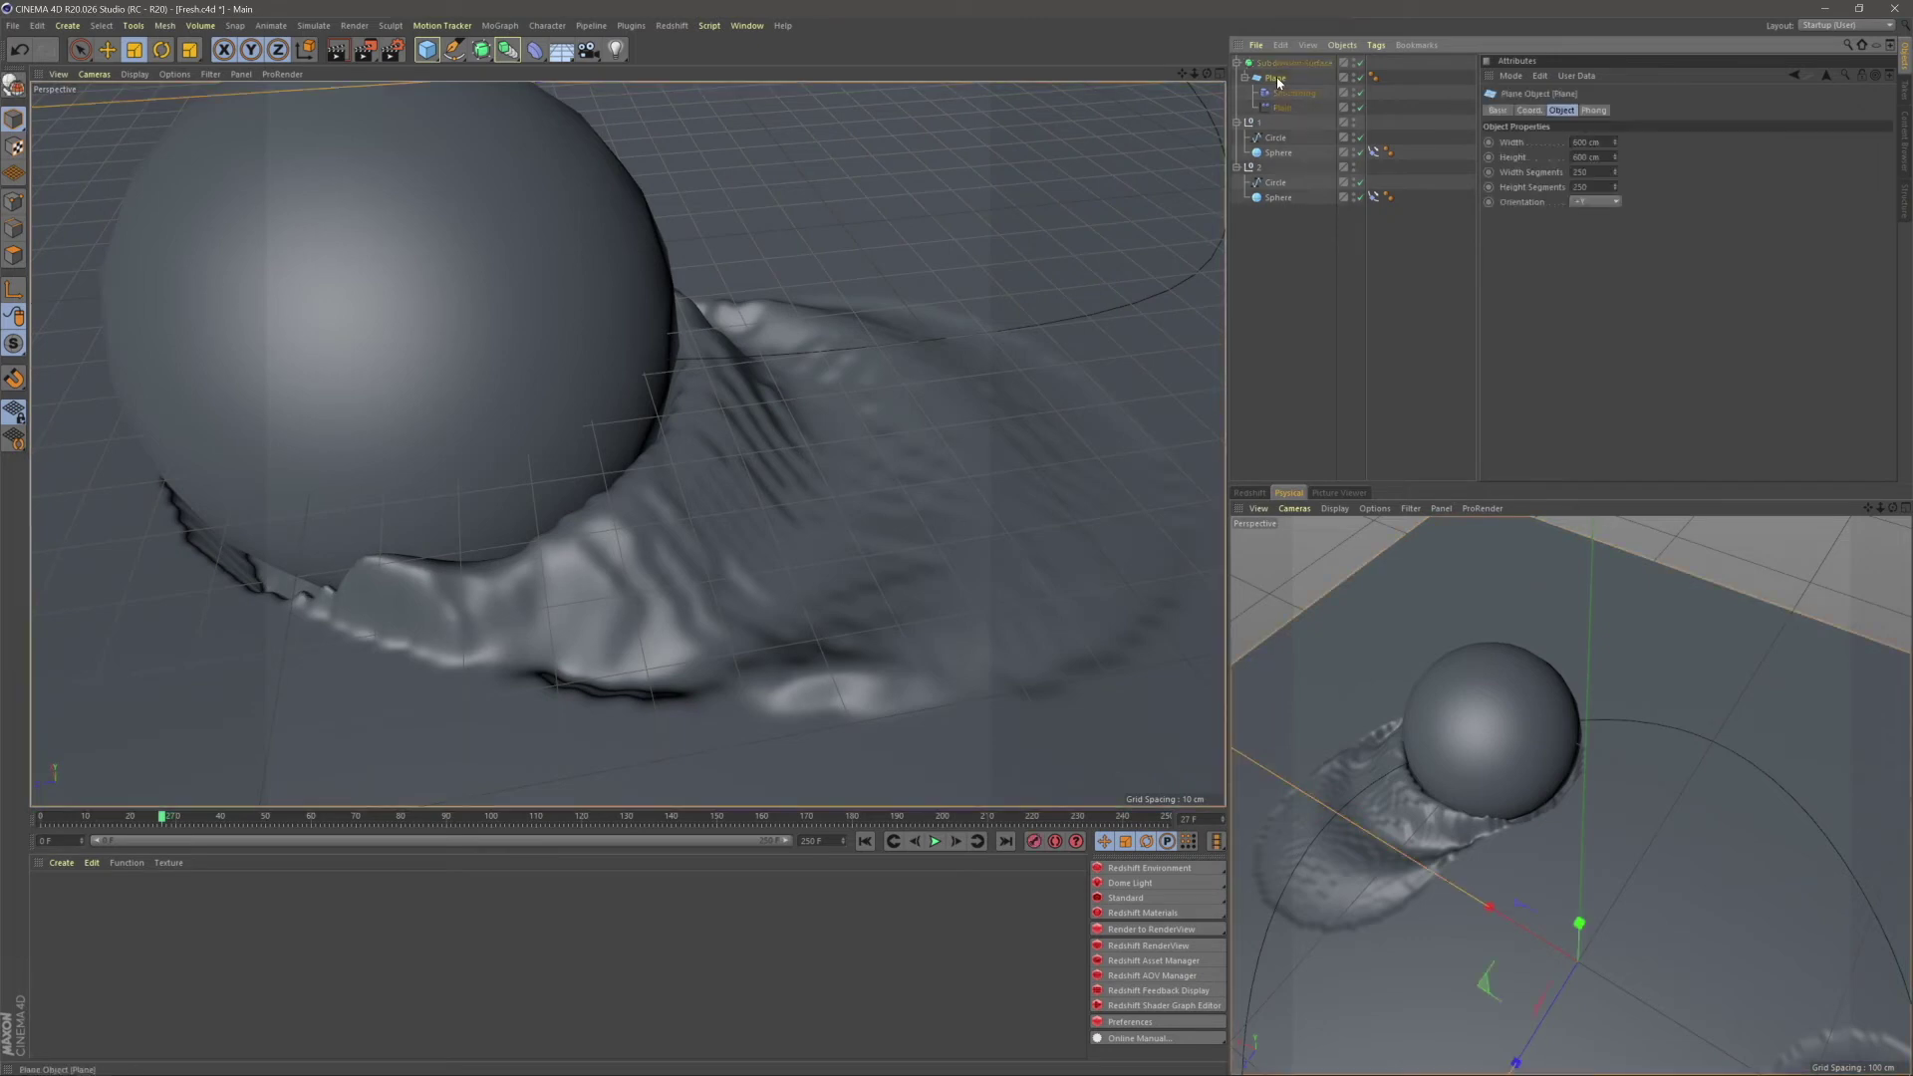
{"action": "double_click", "coordinate": [1580, 171]}
{"action": "type", "text": "300"}
{"action": "key", "text": "Tab"}
{"action": "type", "text": "300"}
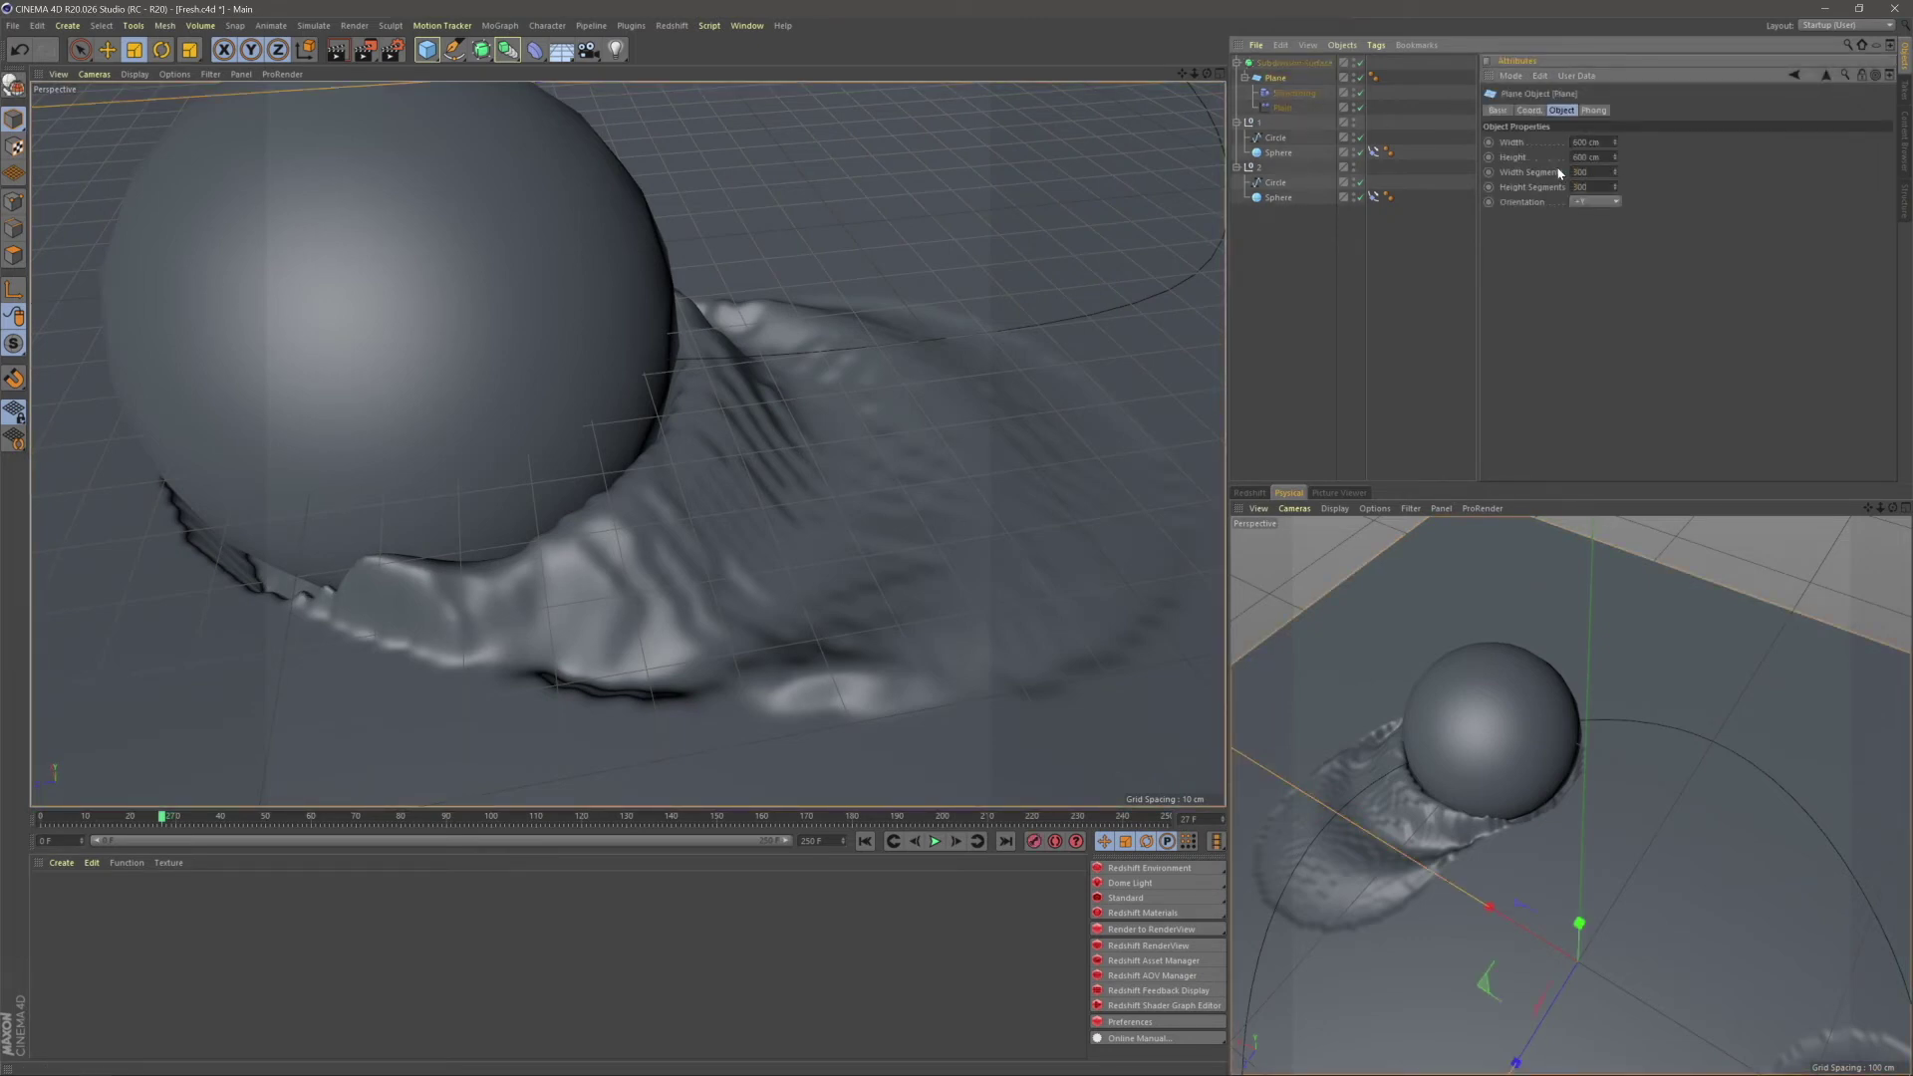
- Restart the animation from the first frame, pause it, and view both spheres on the denser plane
{"action": "left_click", "coordinate": [865, 841]}
{"action": "left_click", "coordinate": [935, 841]}
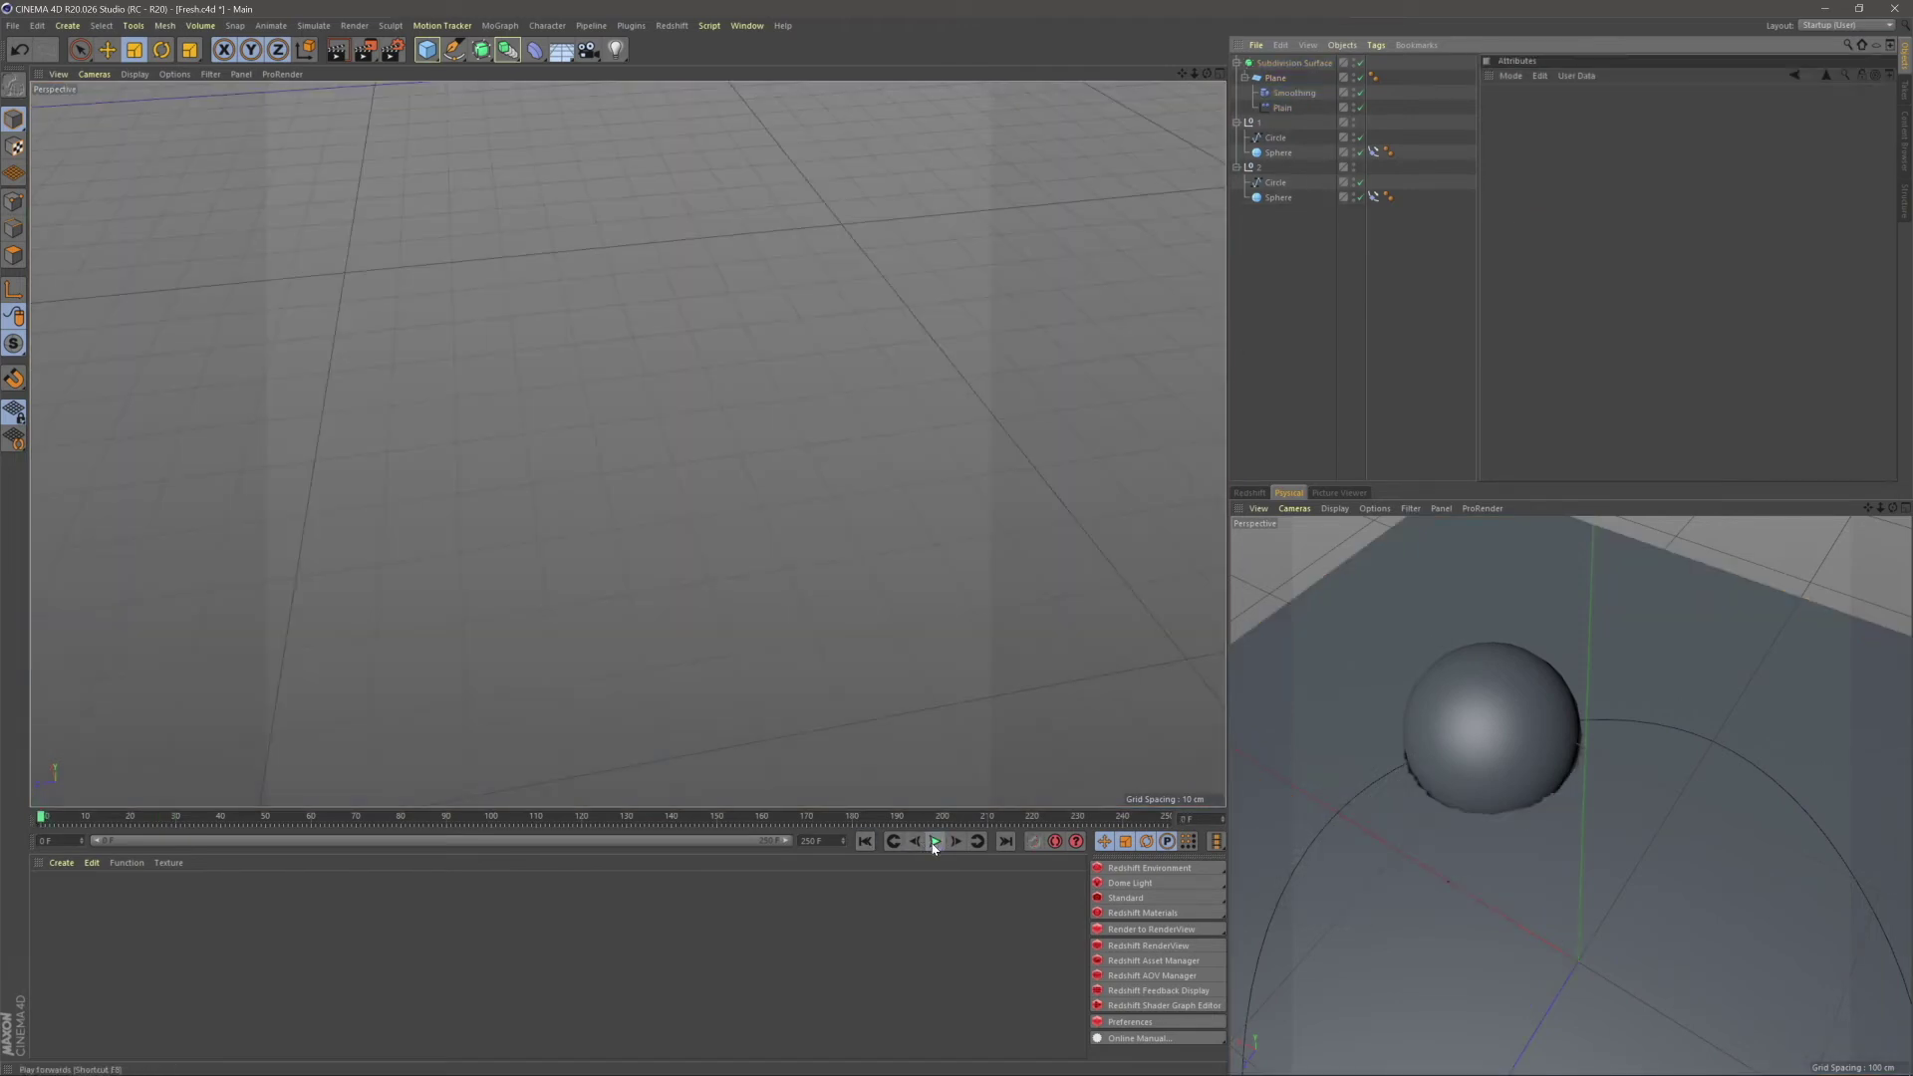
{"action": "left_click", "coordinate": [935, 842]}
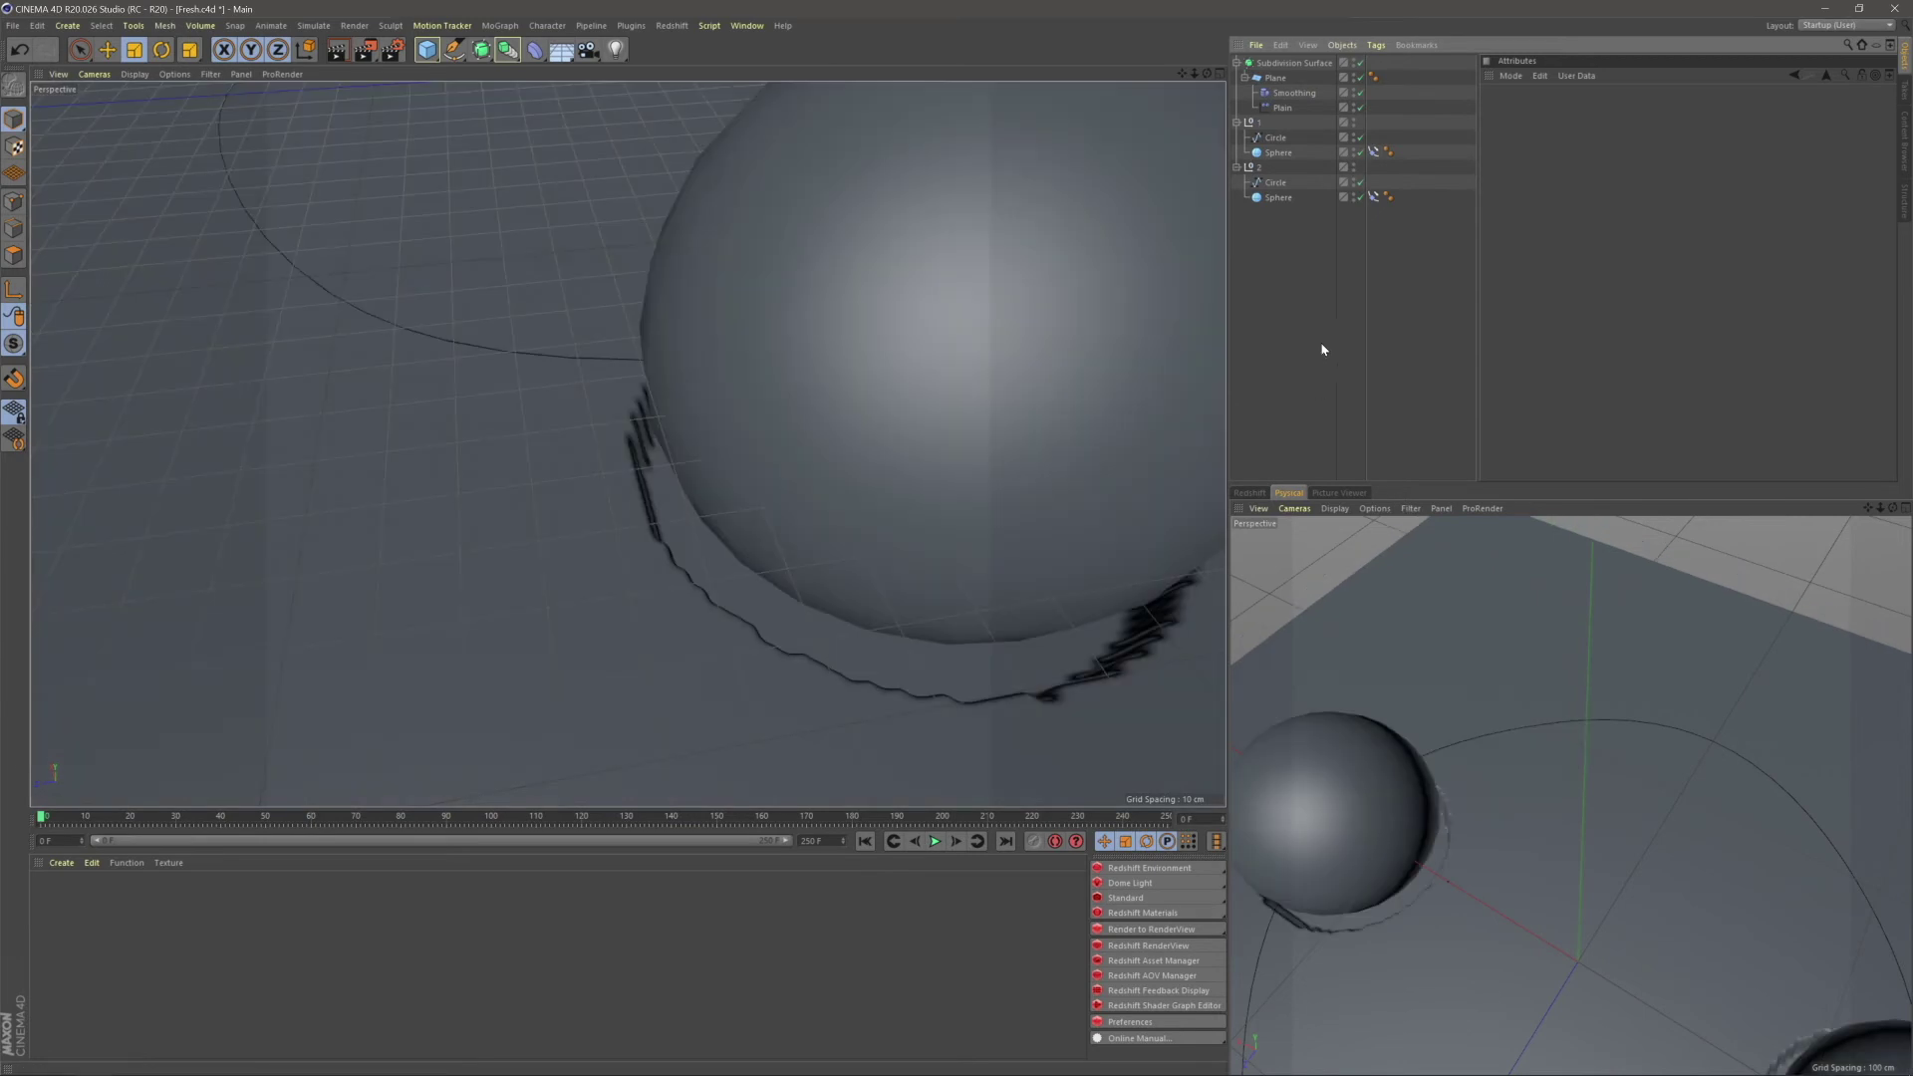
{"action": "scroll", "coordinate": [867, 554], "scroll_direction": "down", "scroll_amount": 3}
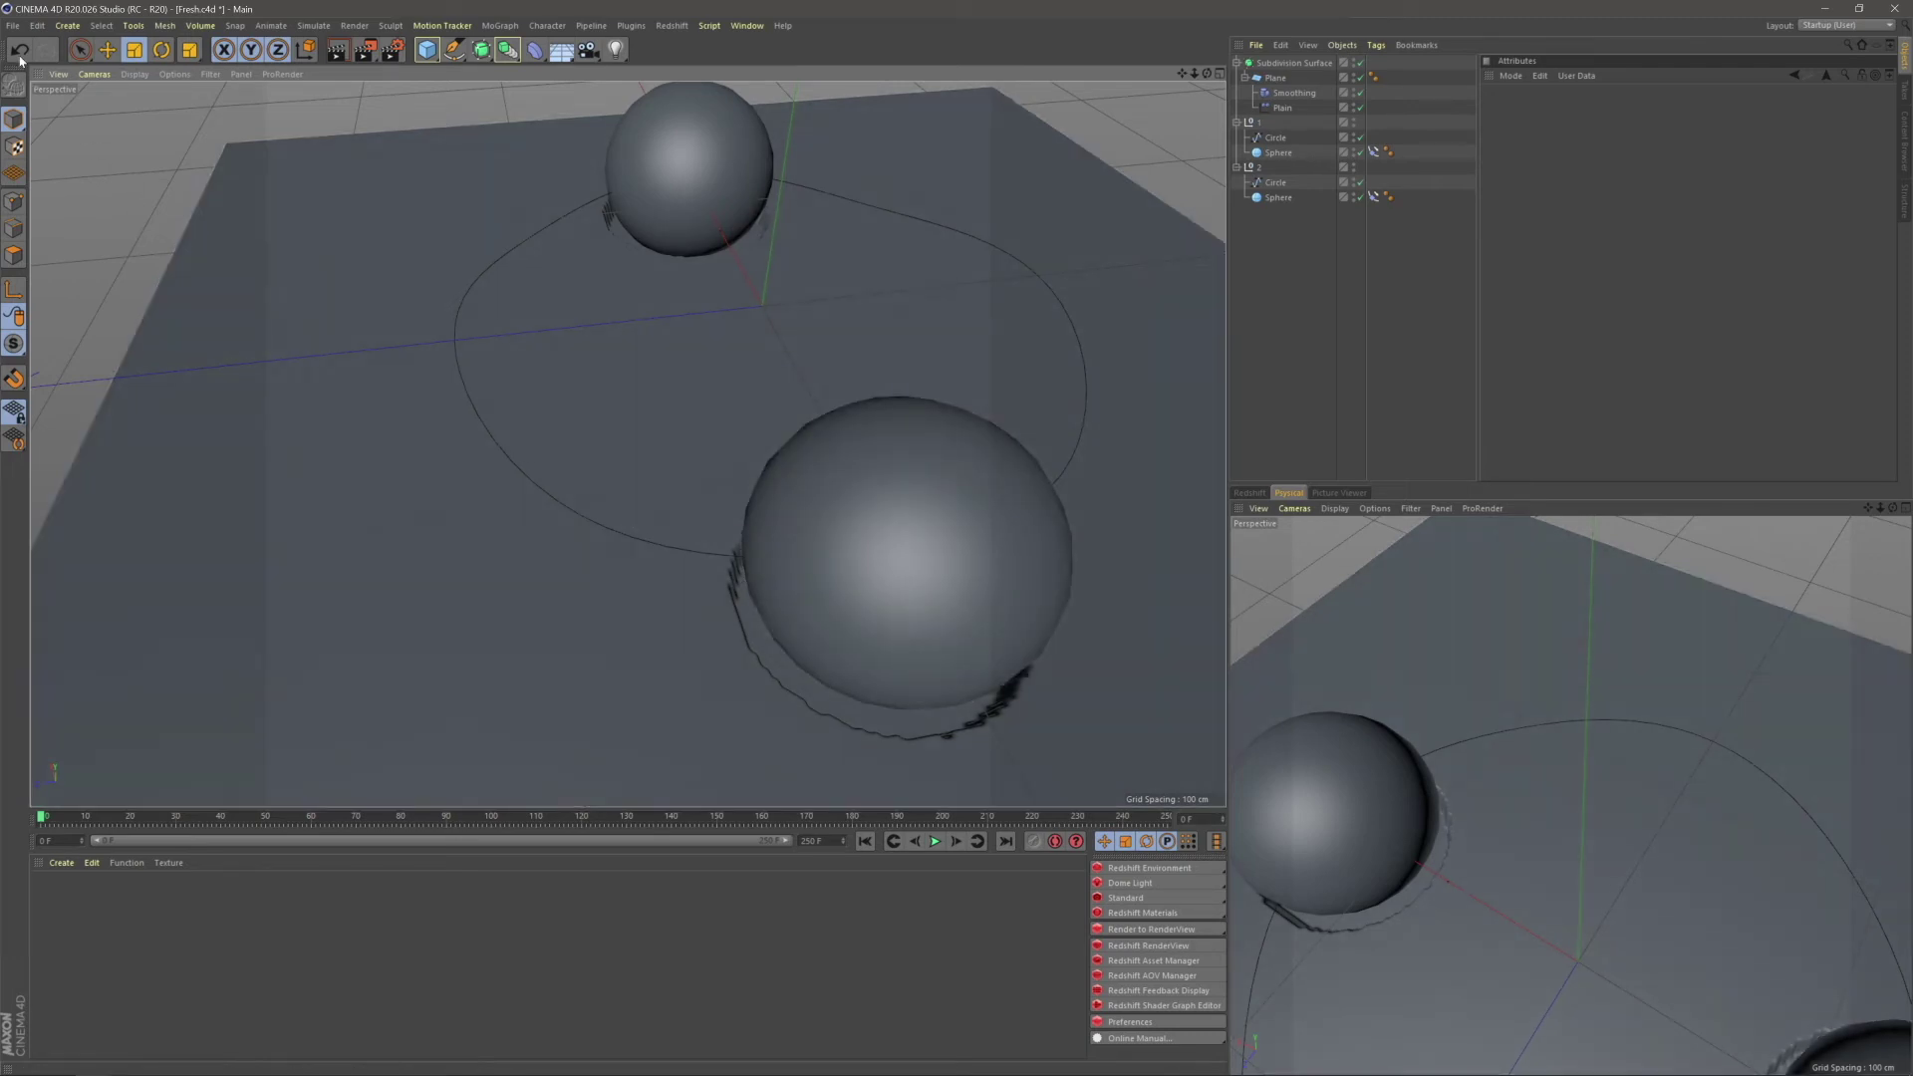
- Export the animation as an Alembic file named Fresh in the duck folder, with subdivision surfaces included
{"action": "left_click", "coordinate": [13, 25]}
{"action": "mouse_move", "coordinate": [49, 301]}
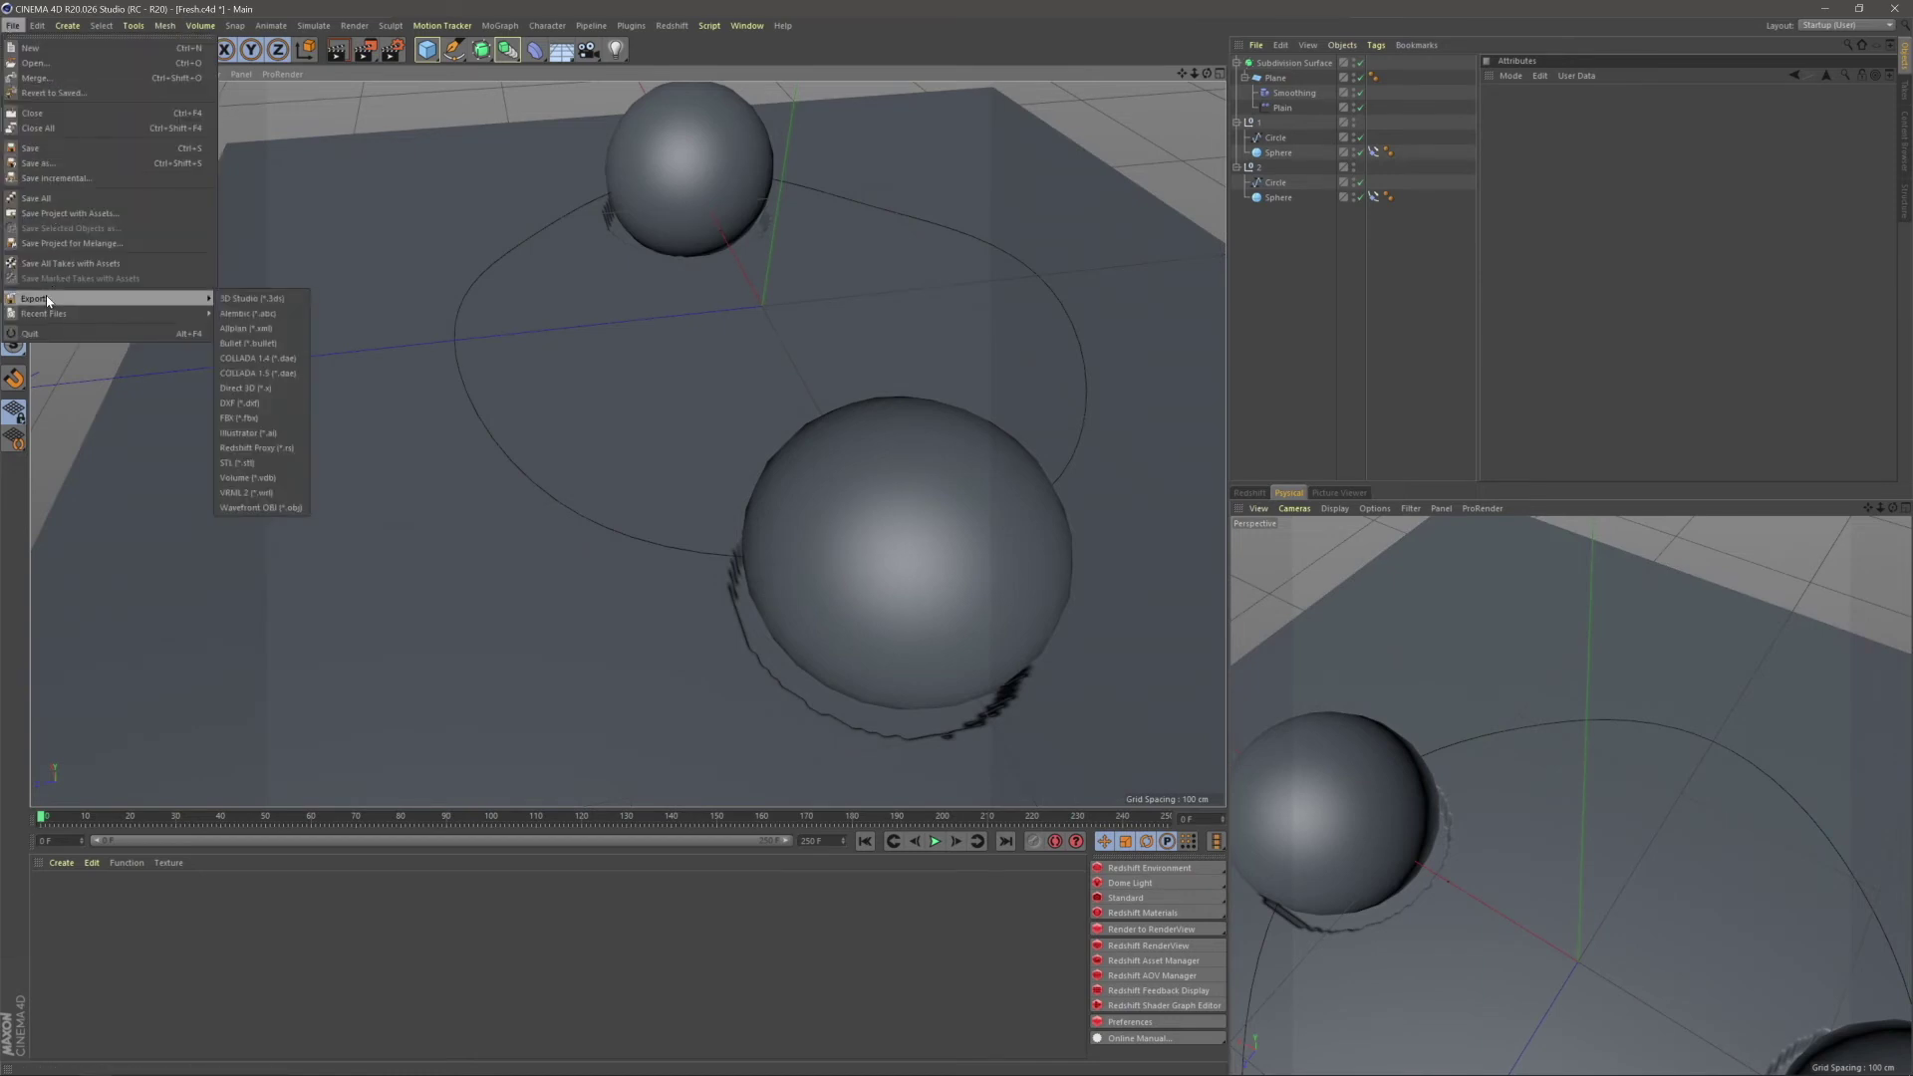
{"action": "left_click", "coordinate": [267, 314]}
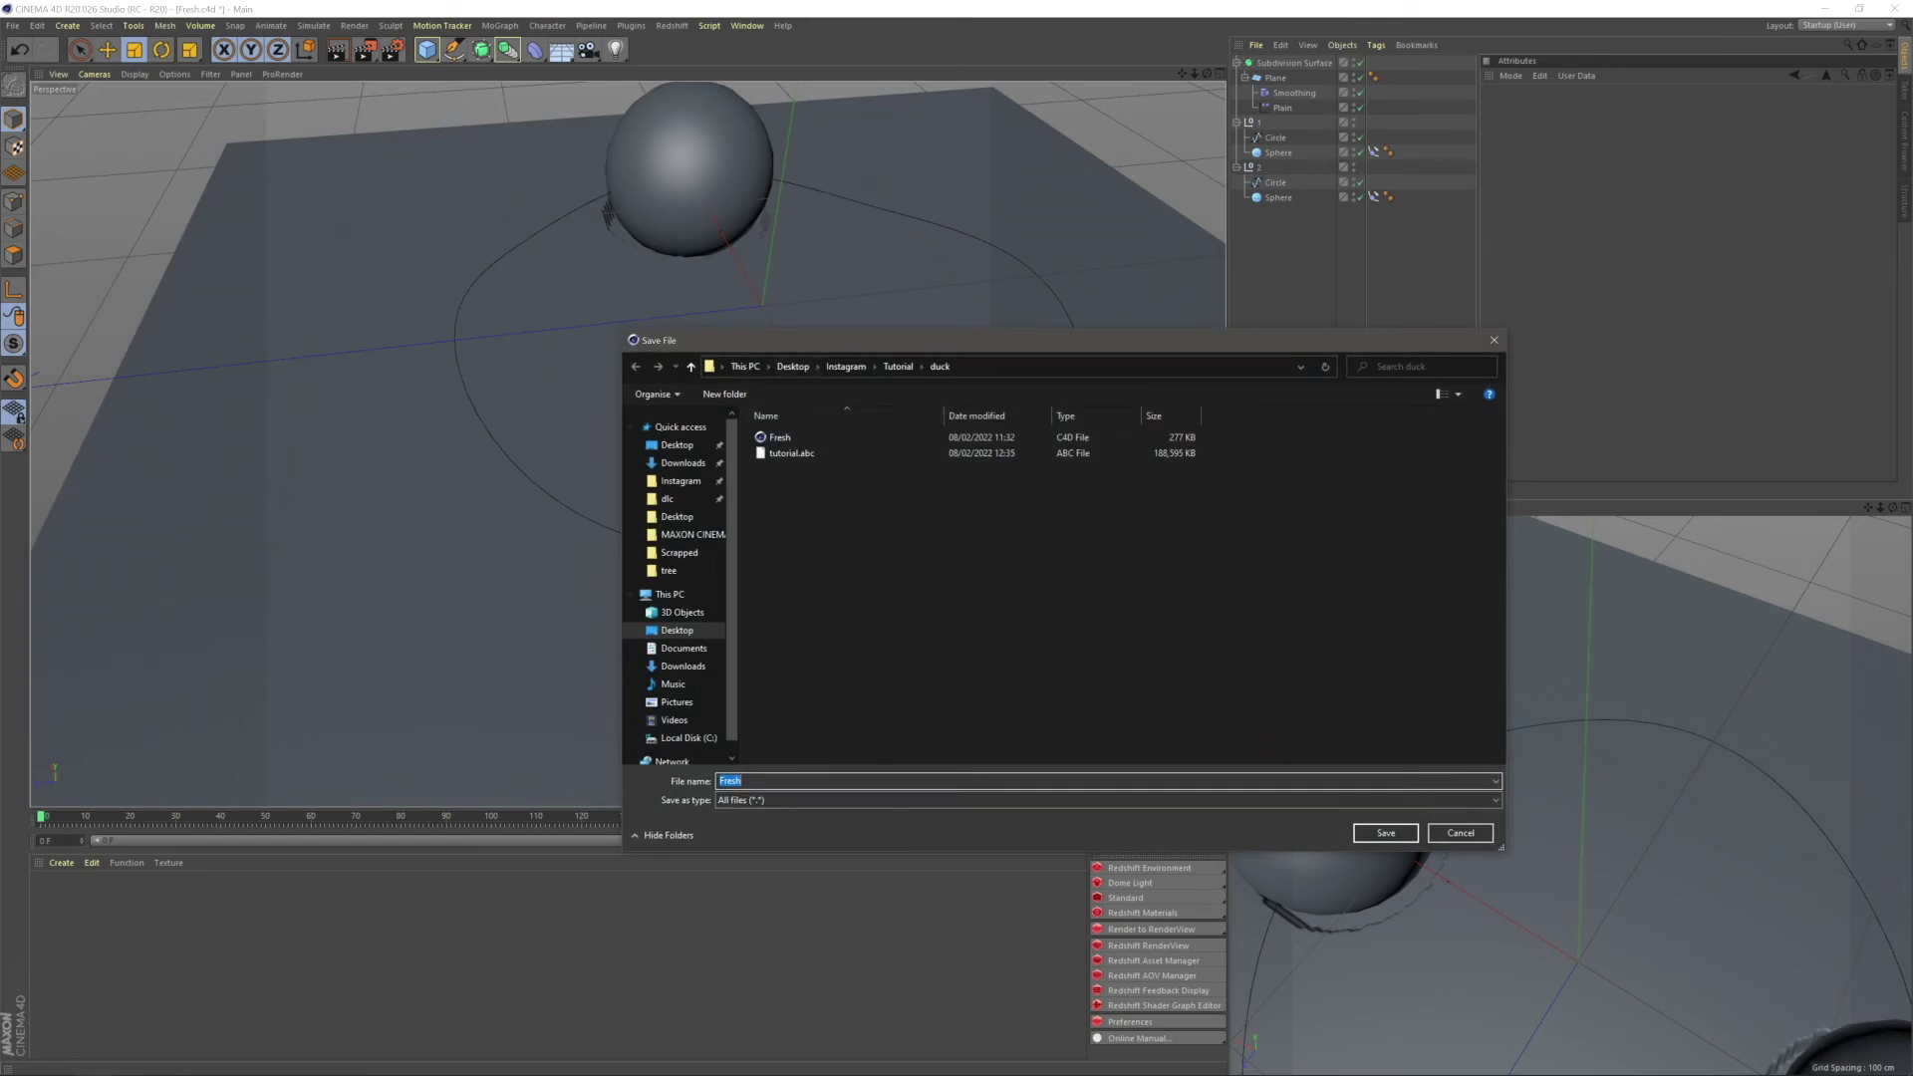
{"action": "left_click", "coordinate": [1394, 837]}
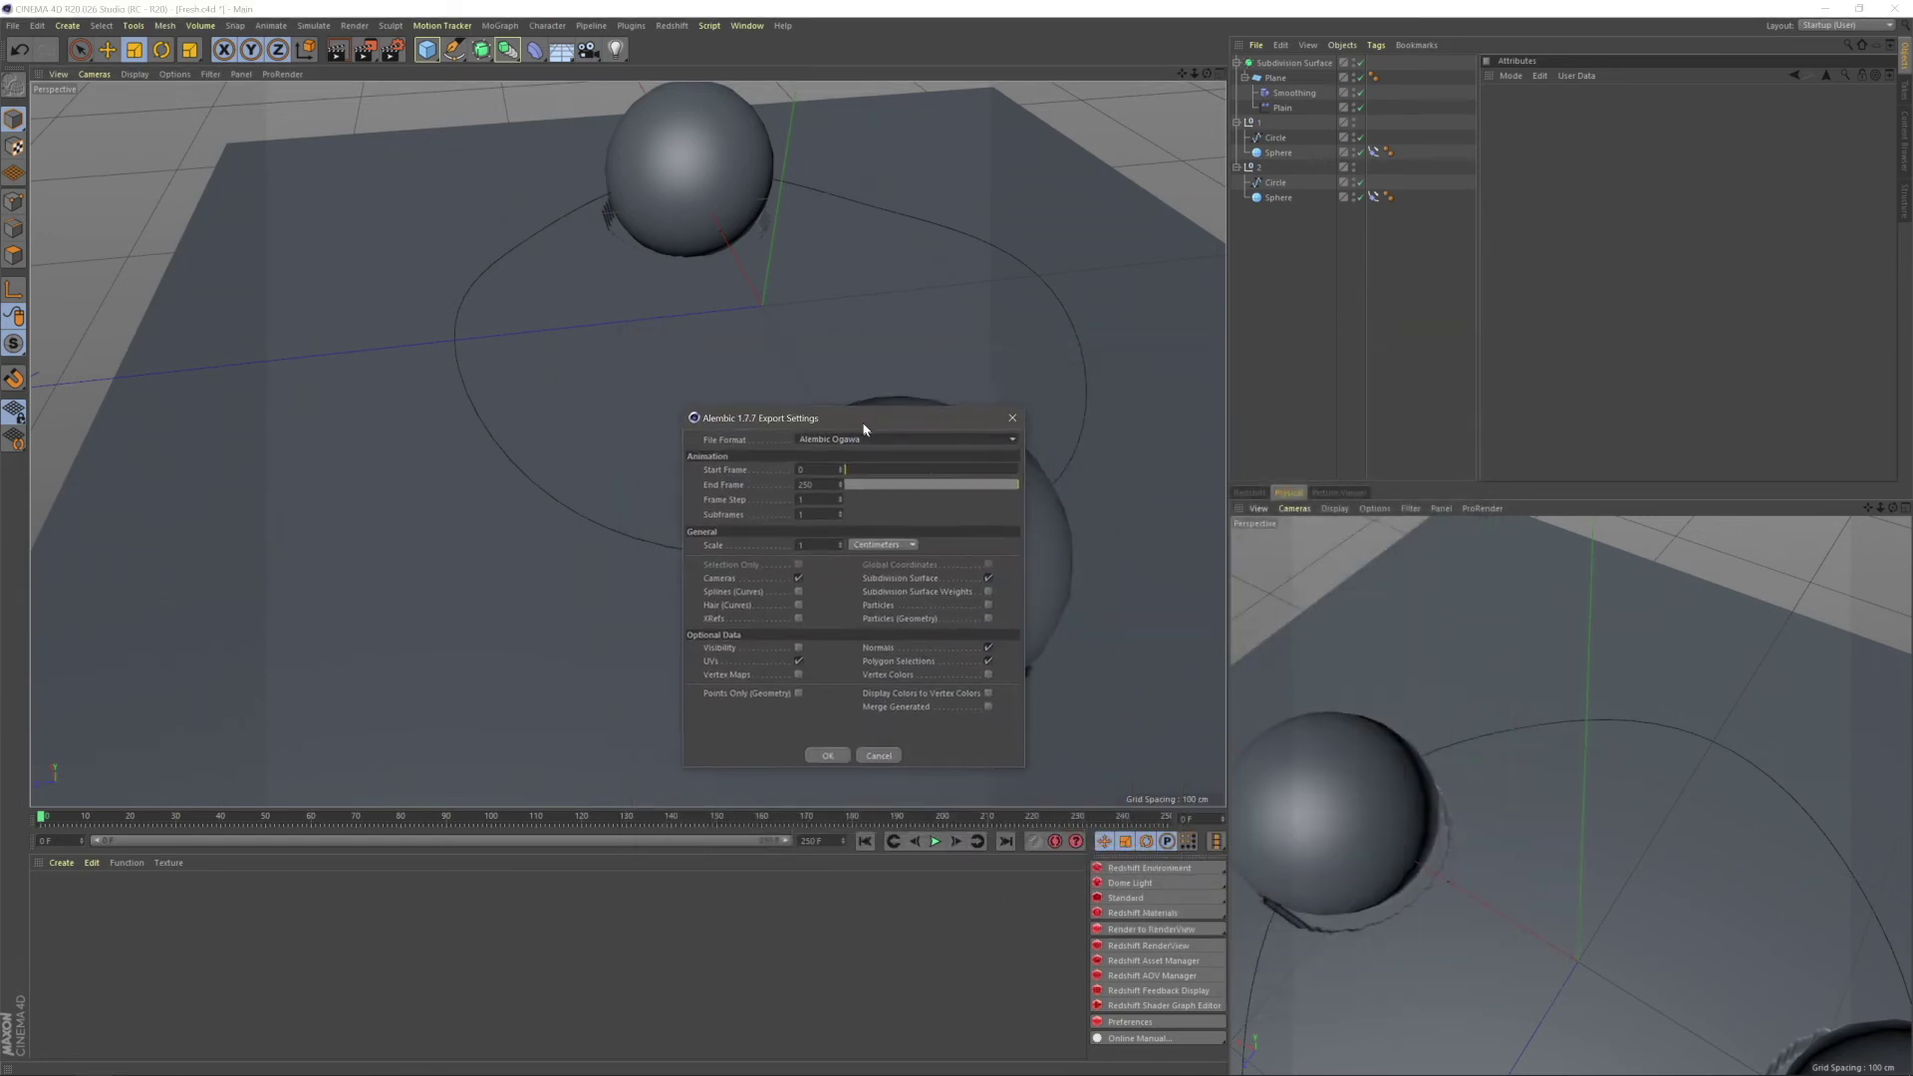
{"action": "left_click_drag", "start_coordinate": [811, 477], "coordinate": [779, 497]}
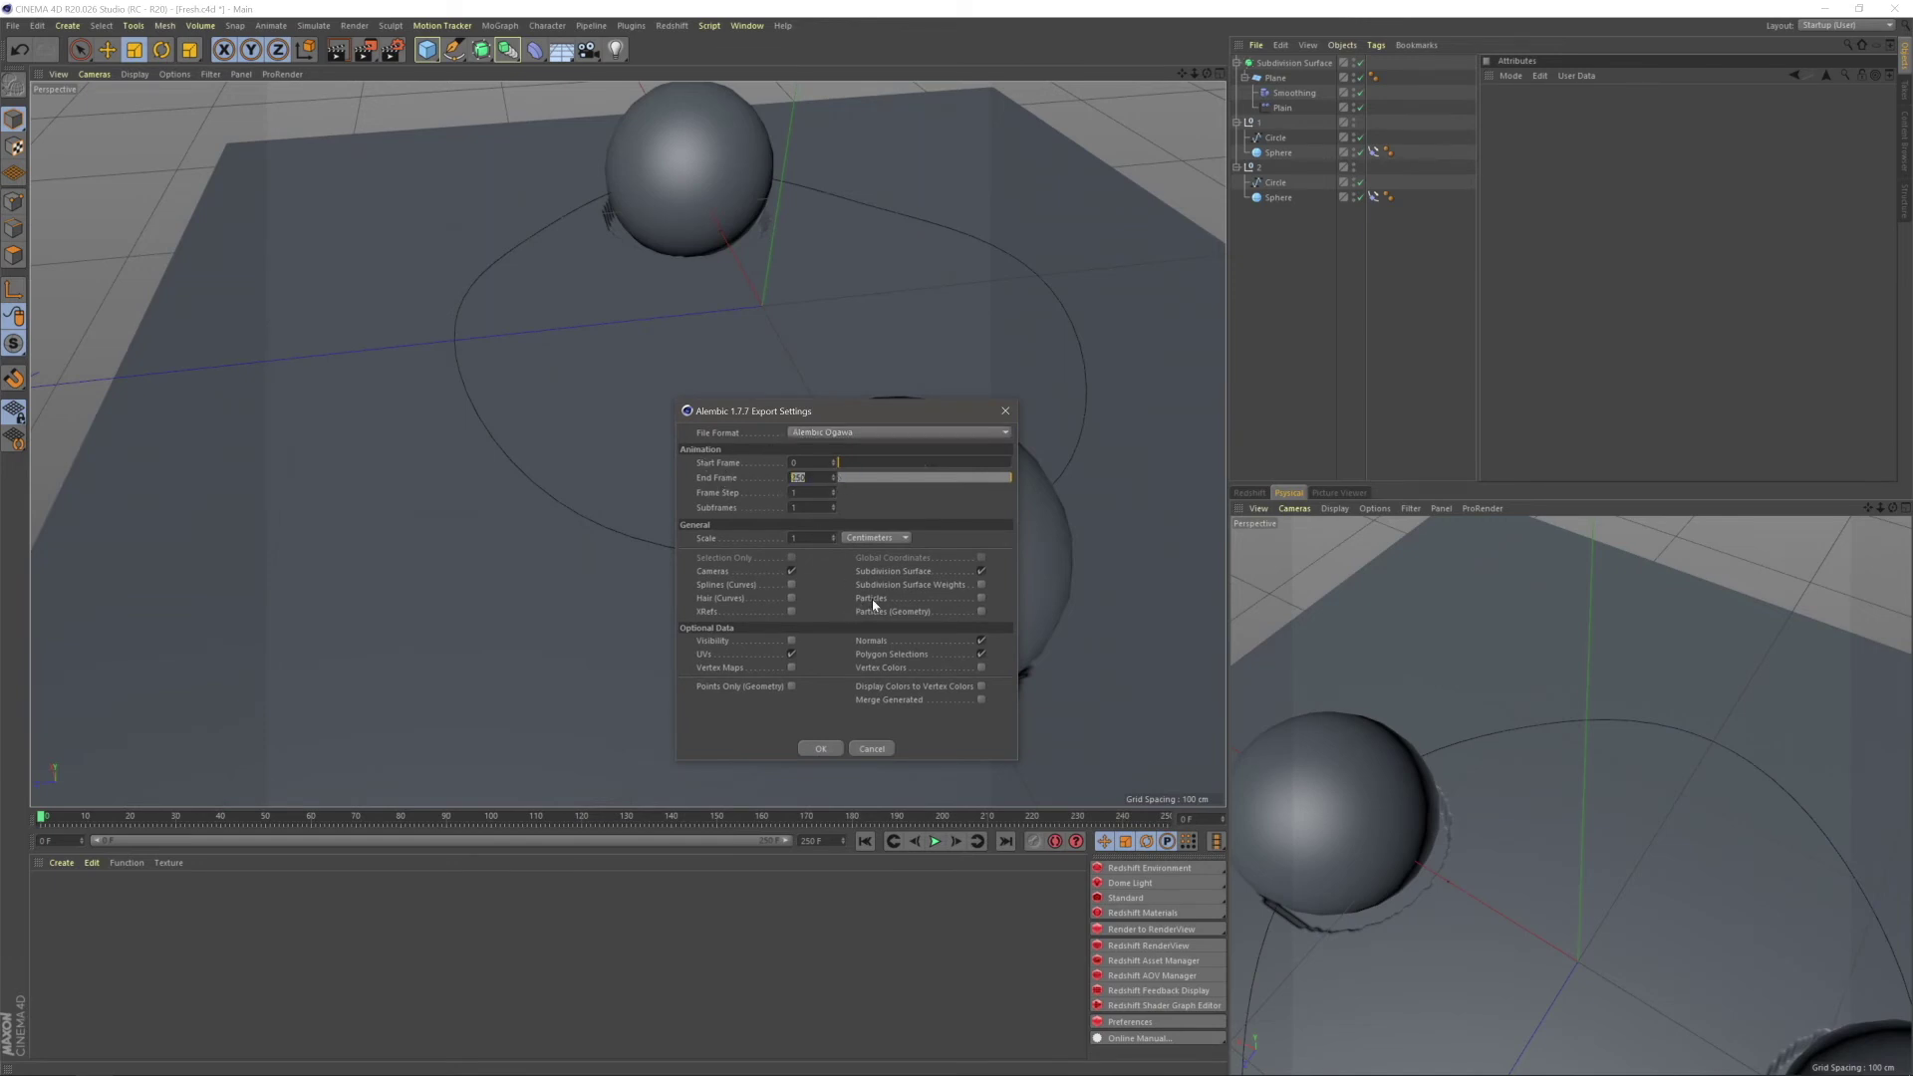
{"action": "left_click", "coordinate": [950, 572]}
{"action": "left_click", "coordinate": [819, 749]}
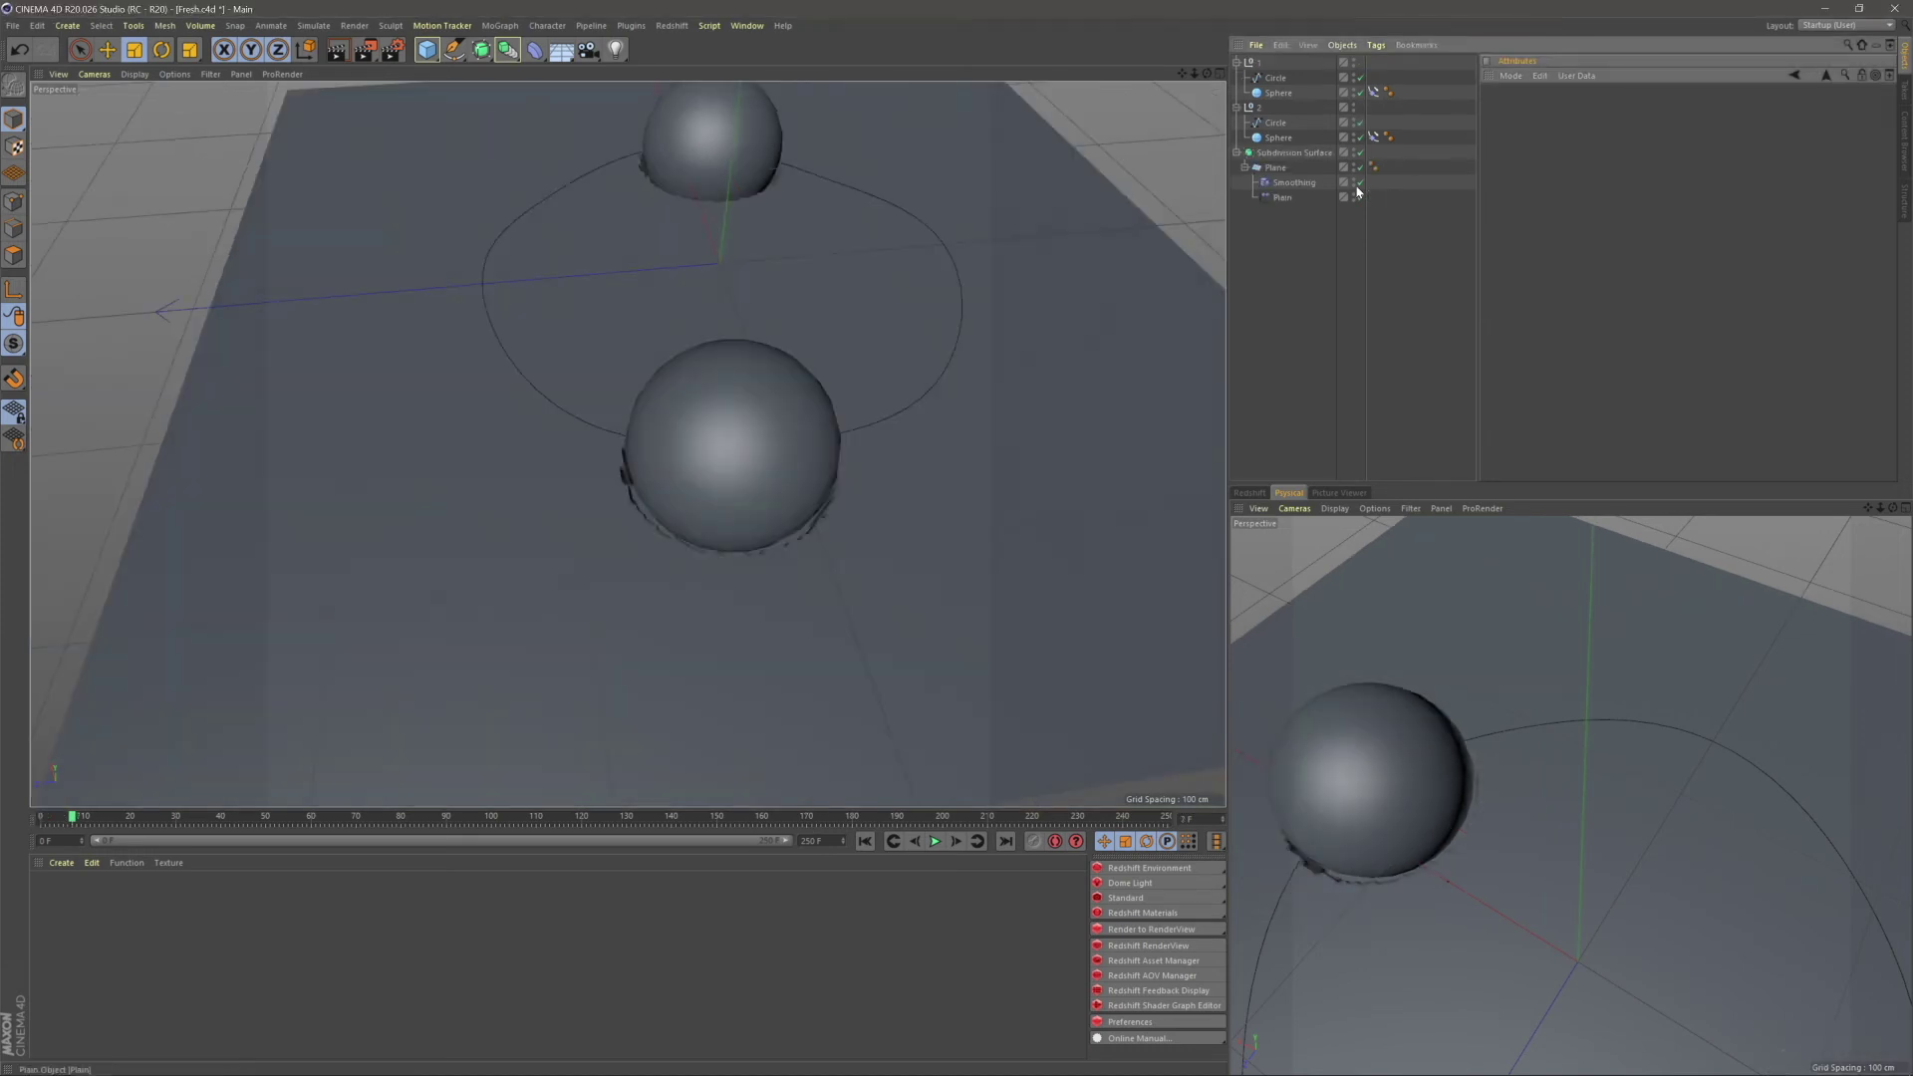
- Merge the exported Fresh.abc file into the scene with the existing Alembic import settings
{"action": "left_click", "coordinate": [1249, 45]}
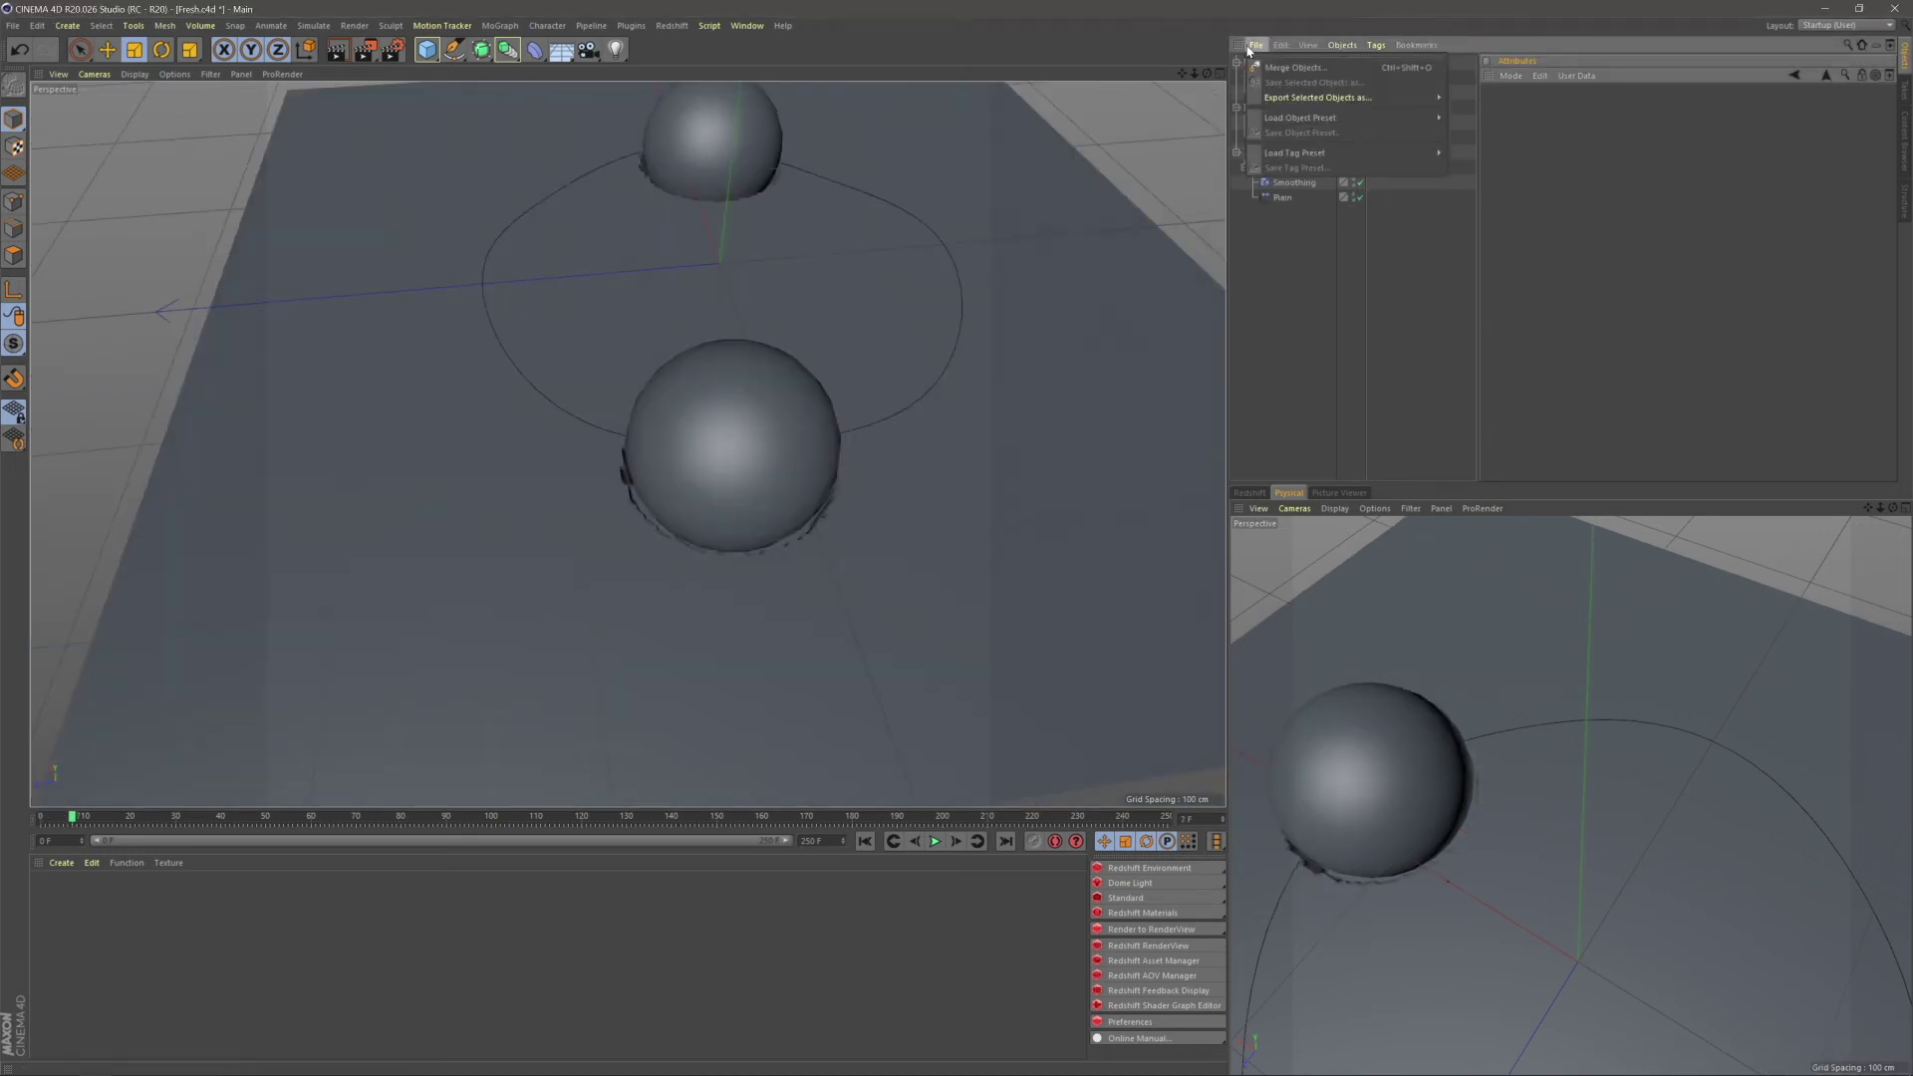
{"action": "left_click", "coordinate": [1294, 67]}
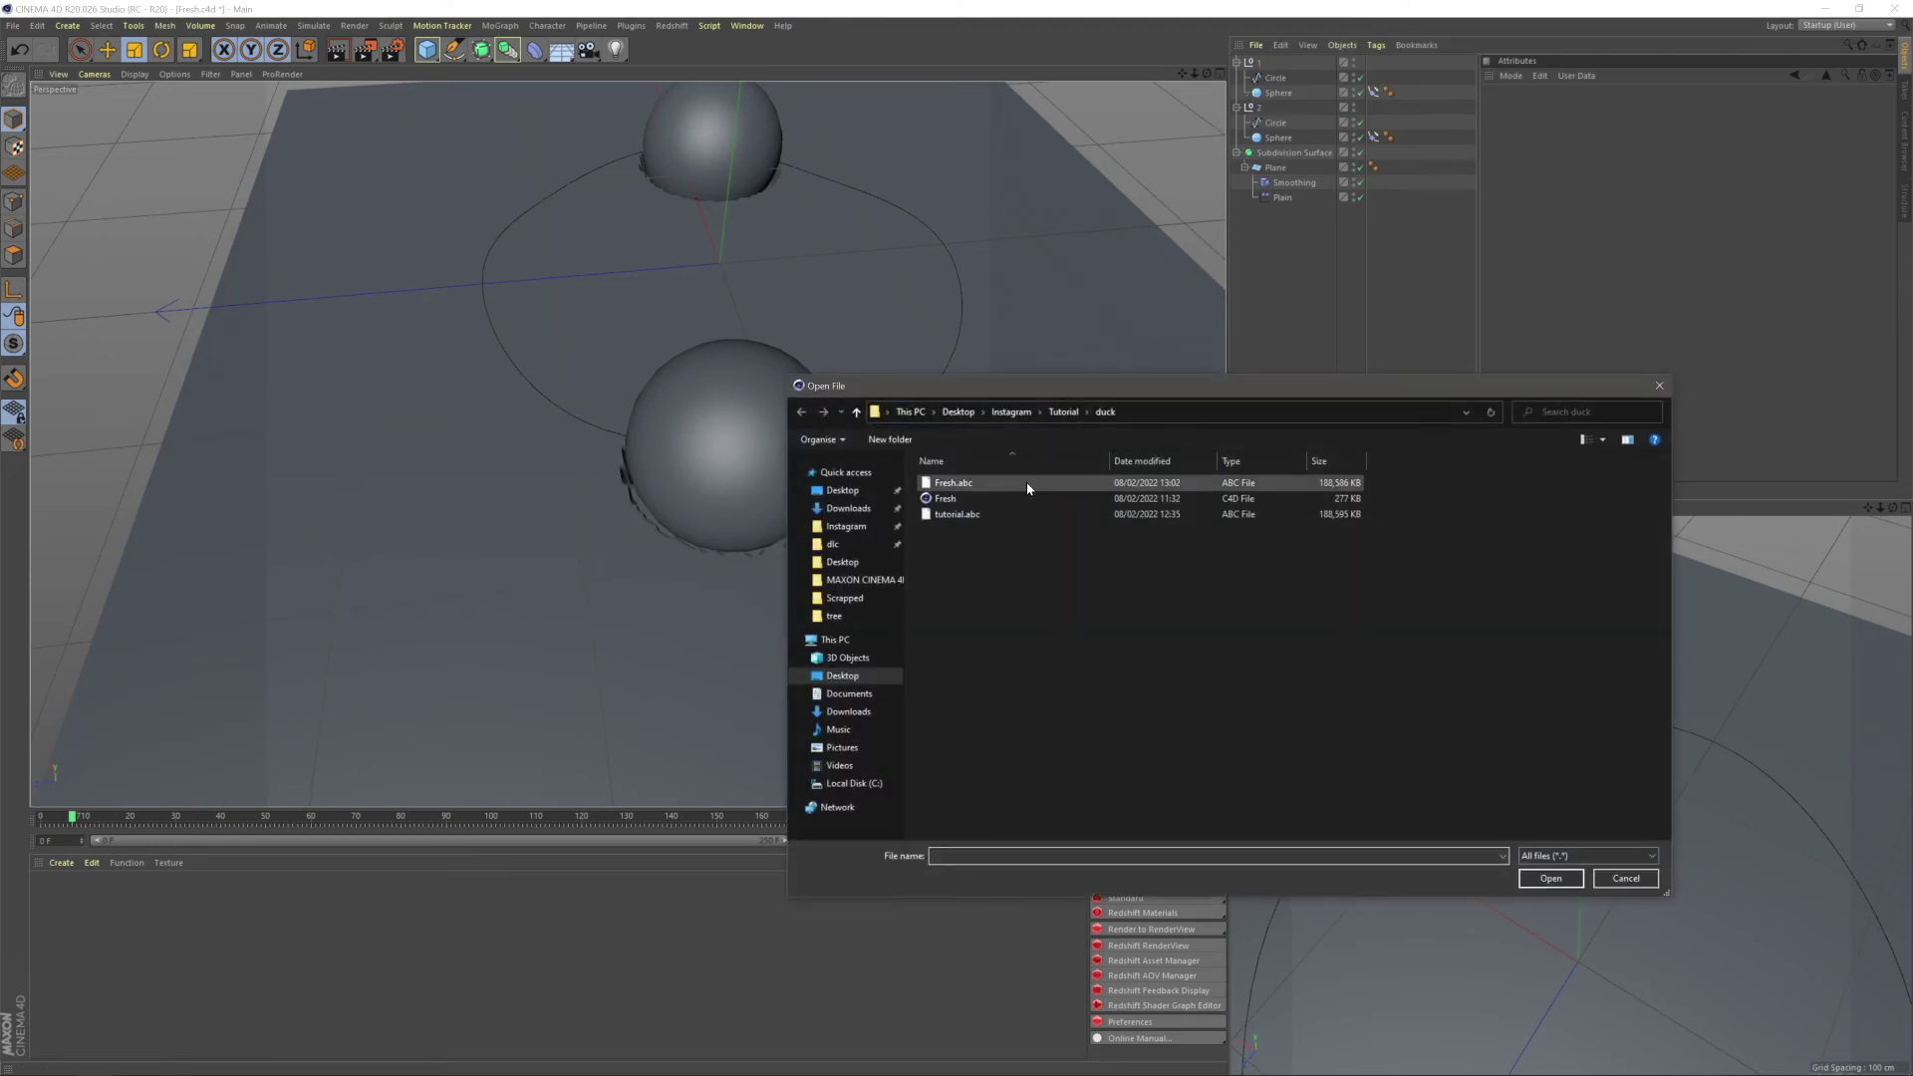
{"action": "double_click", "coordinate": [997, 484]}
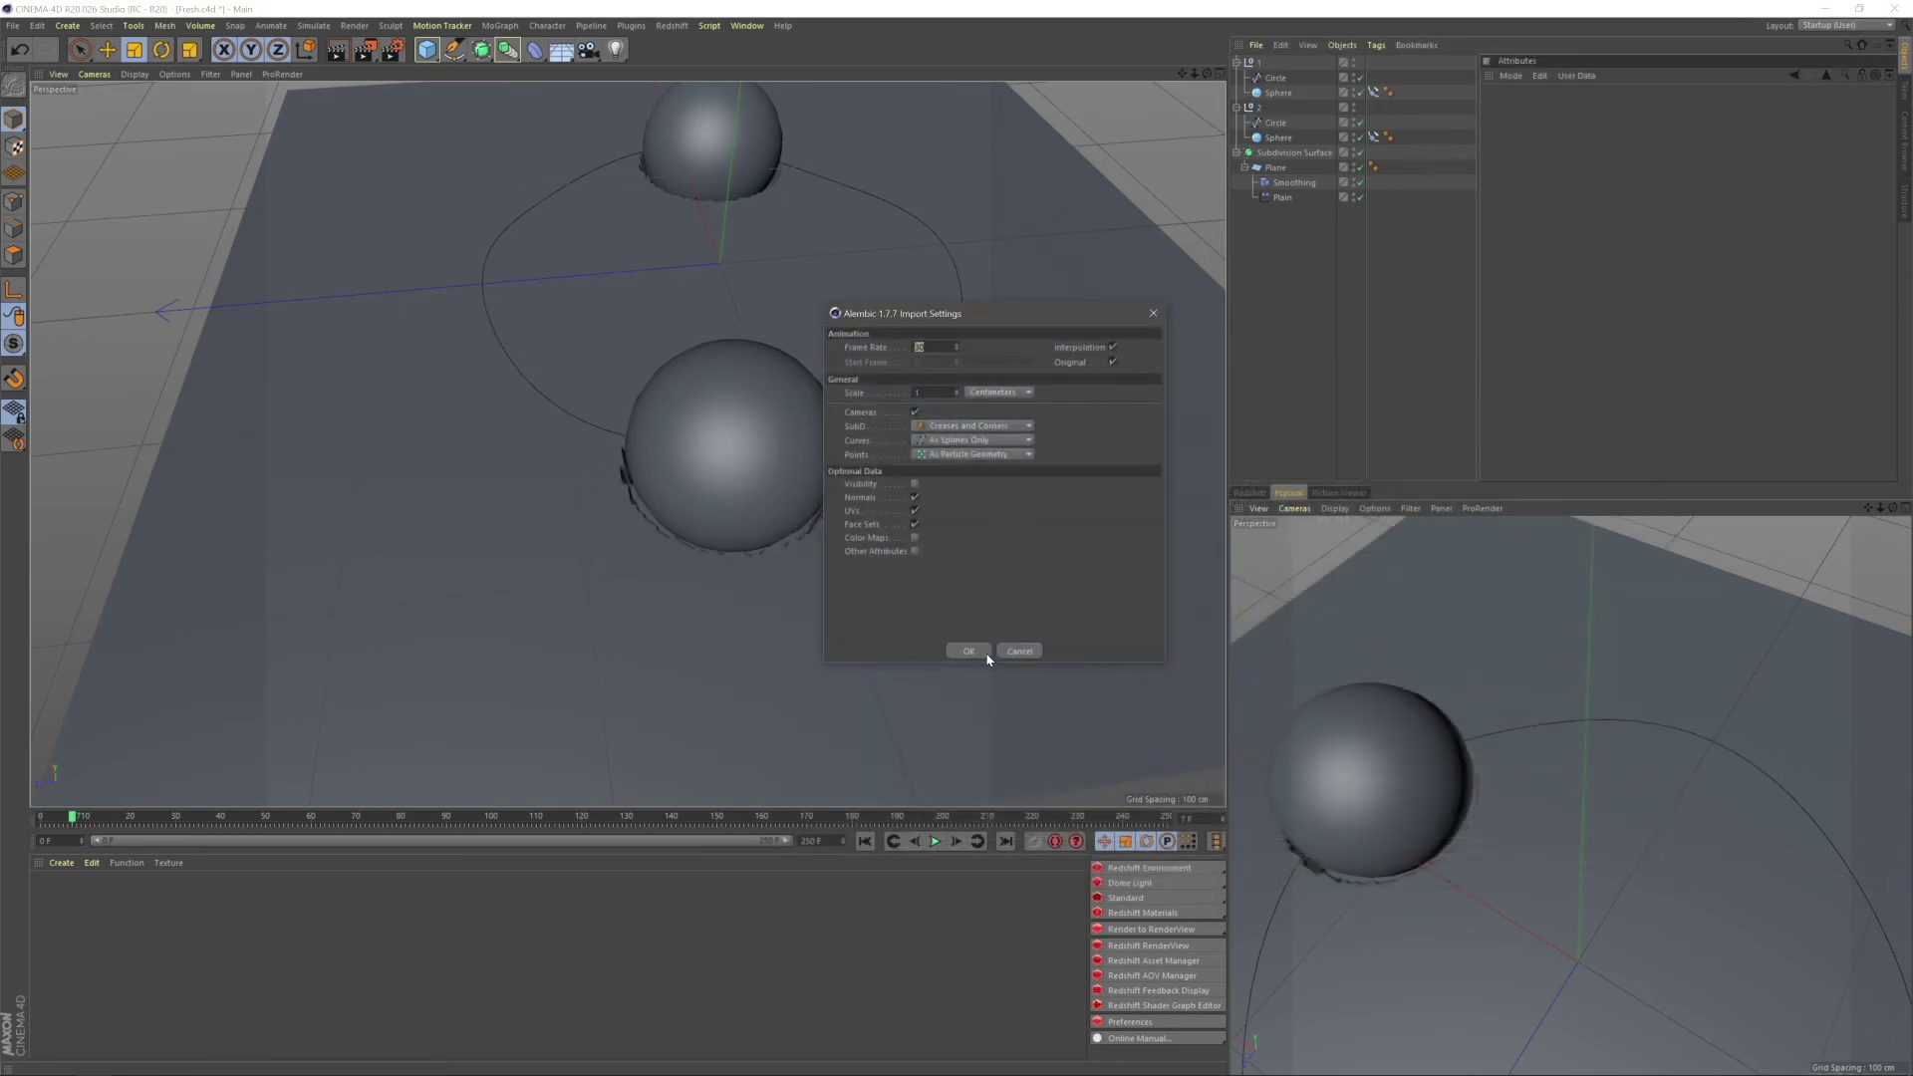
{"action": "left_click", "coordinate": [986, 656]}
{"action": "left_click", "coordinate": [1295, 369]}
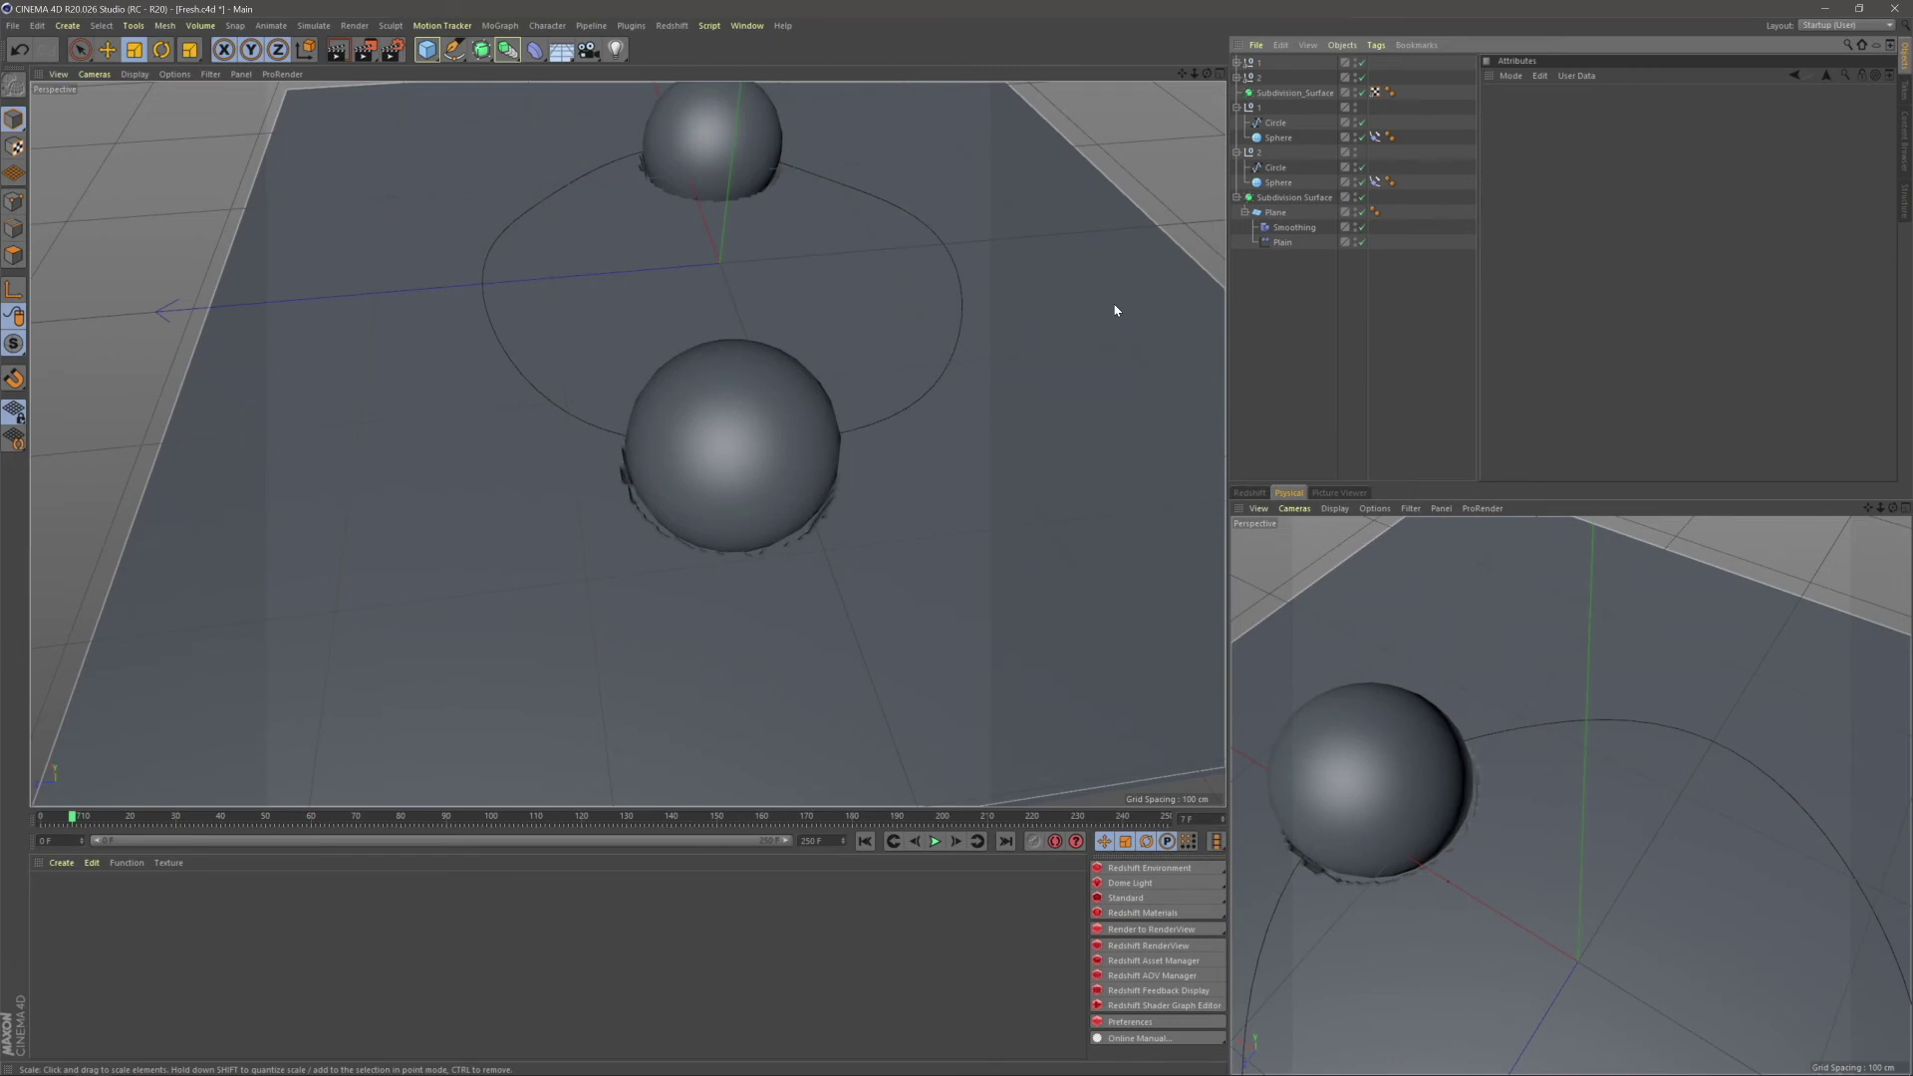
- Delete the imported sphere groups 1 and 2, and disable the original Subdivision Surface with its Plane and deformers
{"action": "left_click", "coordinate": [1261, 77]}
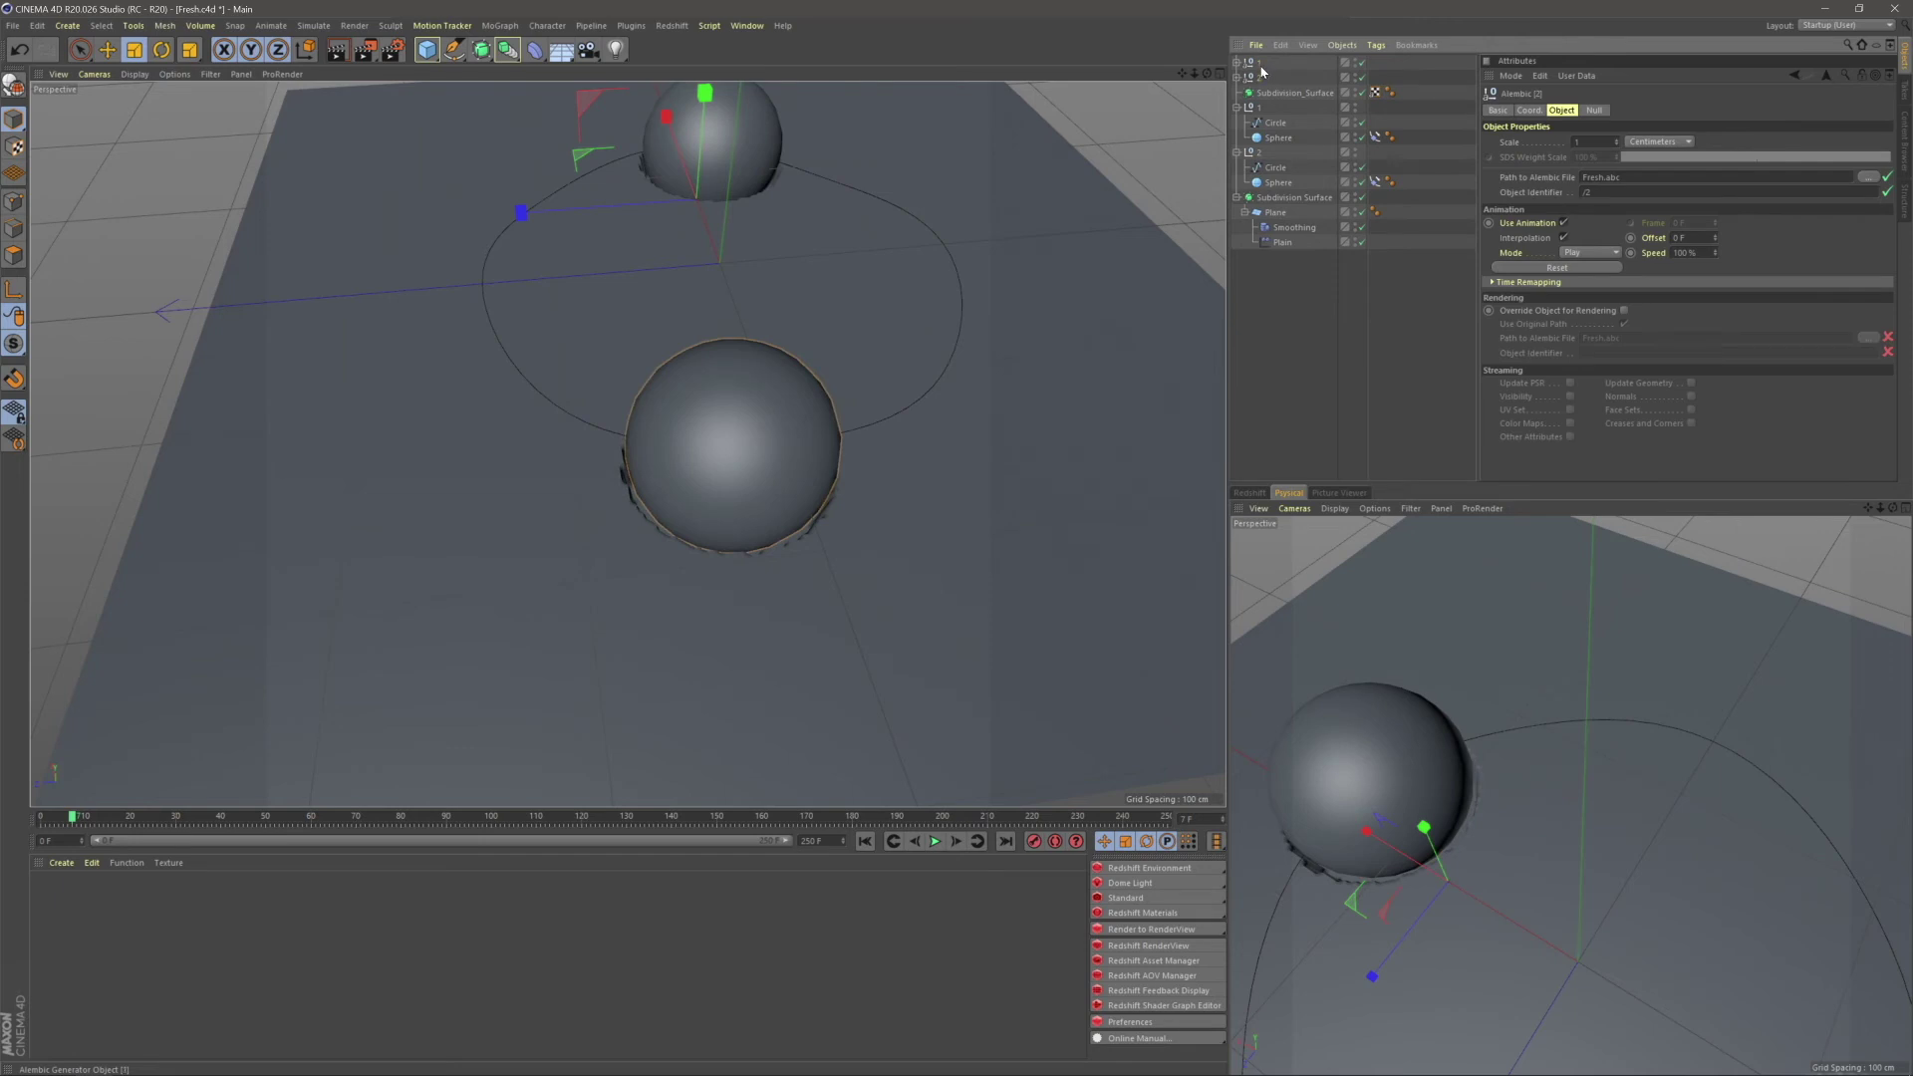
{"action": "key", "text": "Delete"}
{"action": "left_click", "coordinate": [1262, 64]}
{"action": "key", "text": "Delete"}
{"action": "left_click", "coordinate": [1285, 64]}
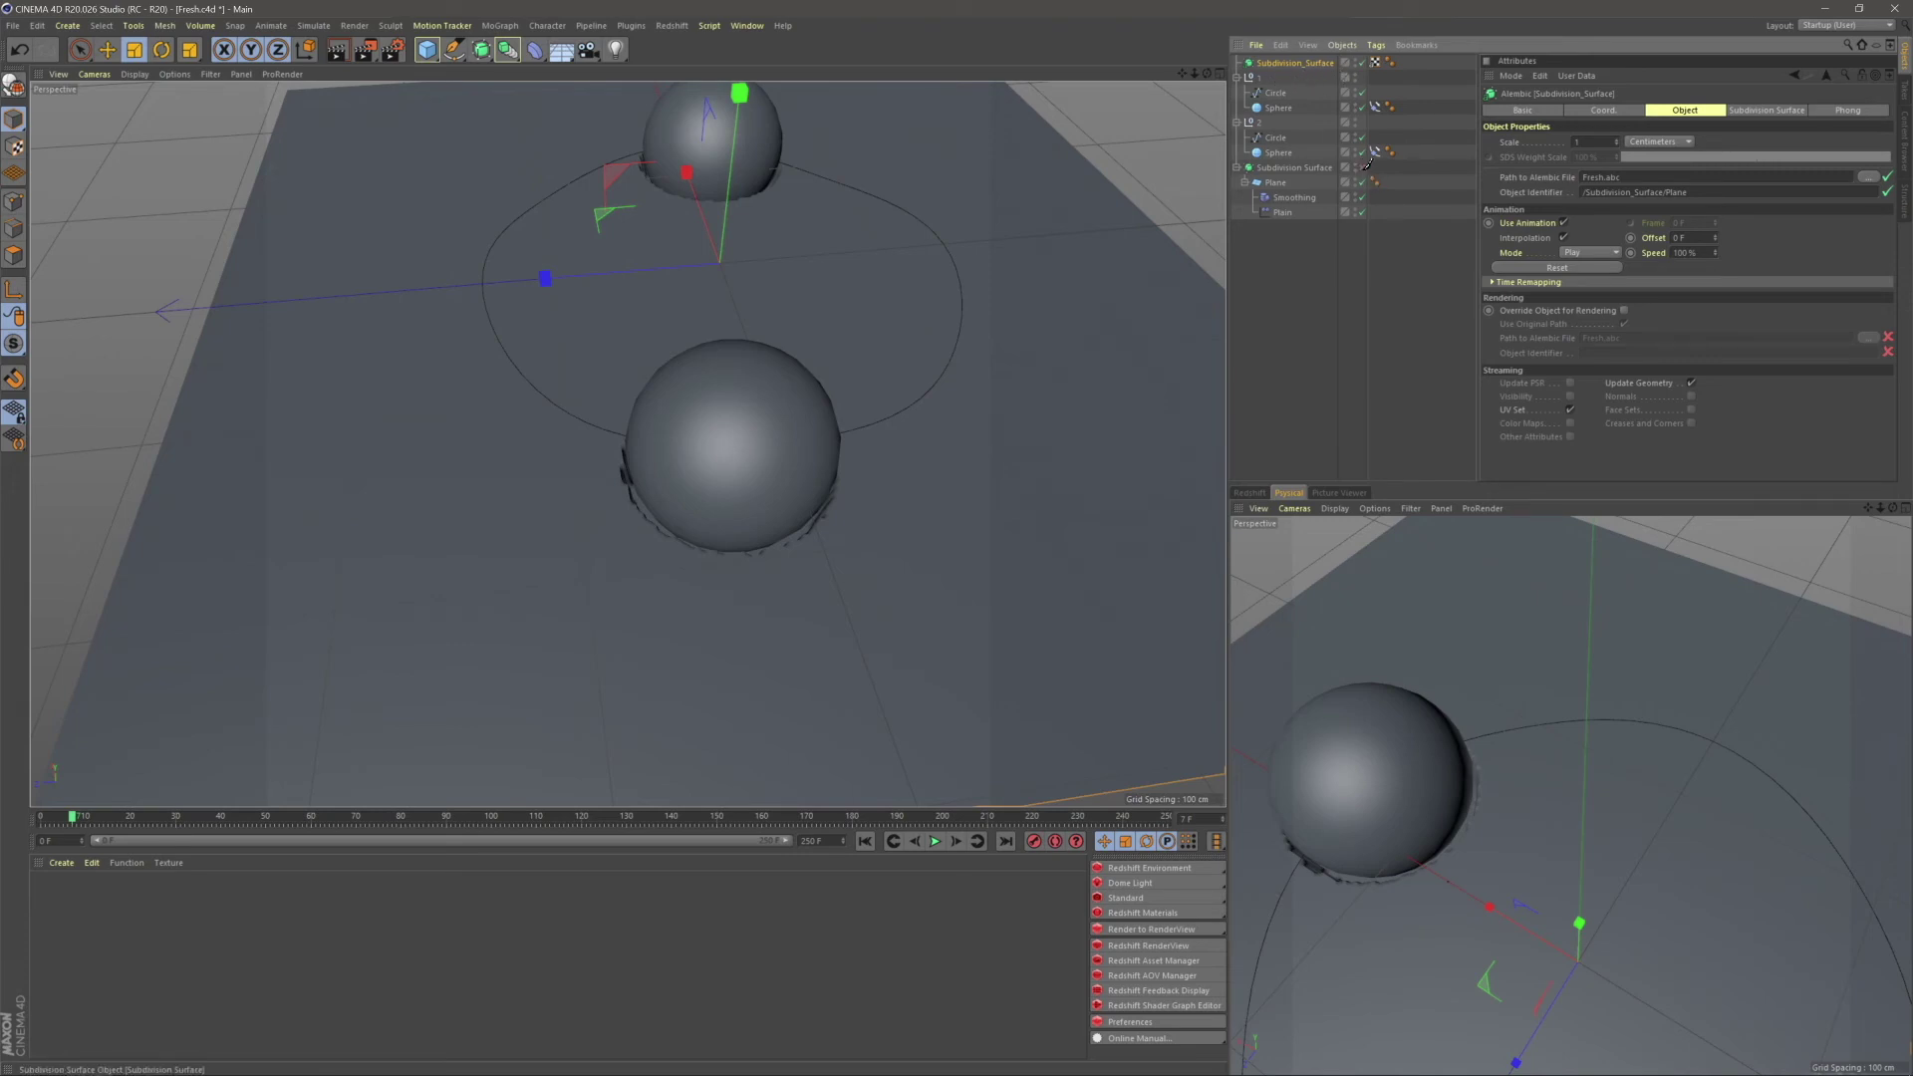
{"action": "left_click", "coordinate": [1263, 269]}
- Scrub the imported Alembic plane from the first frame to frame 155 and examine the ripples behind both spheres
{"action": "left_click", "coordinate": [866, 841]}
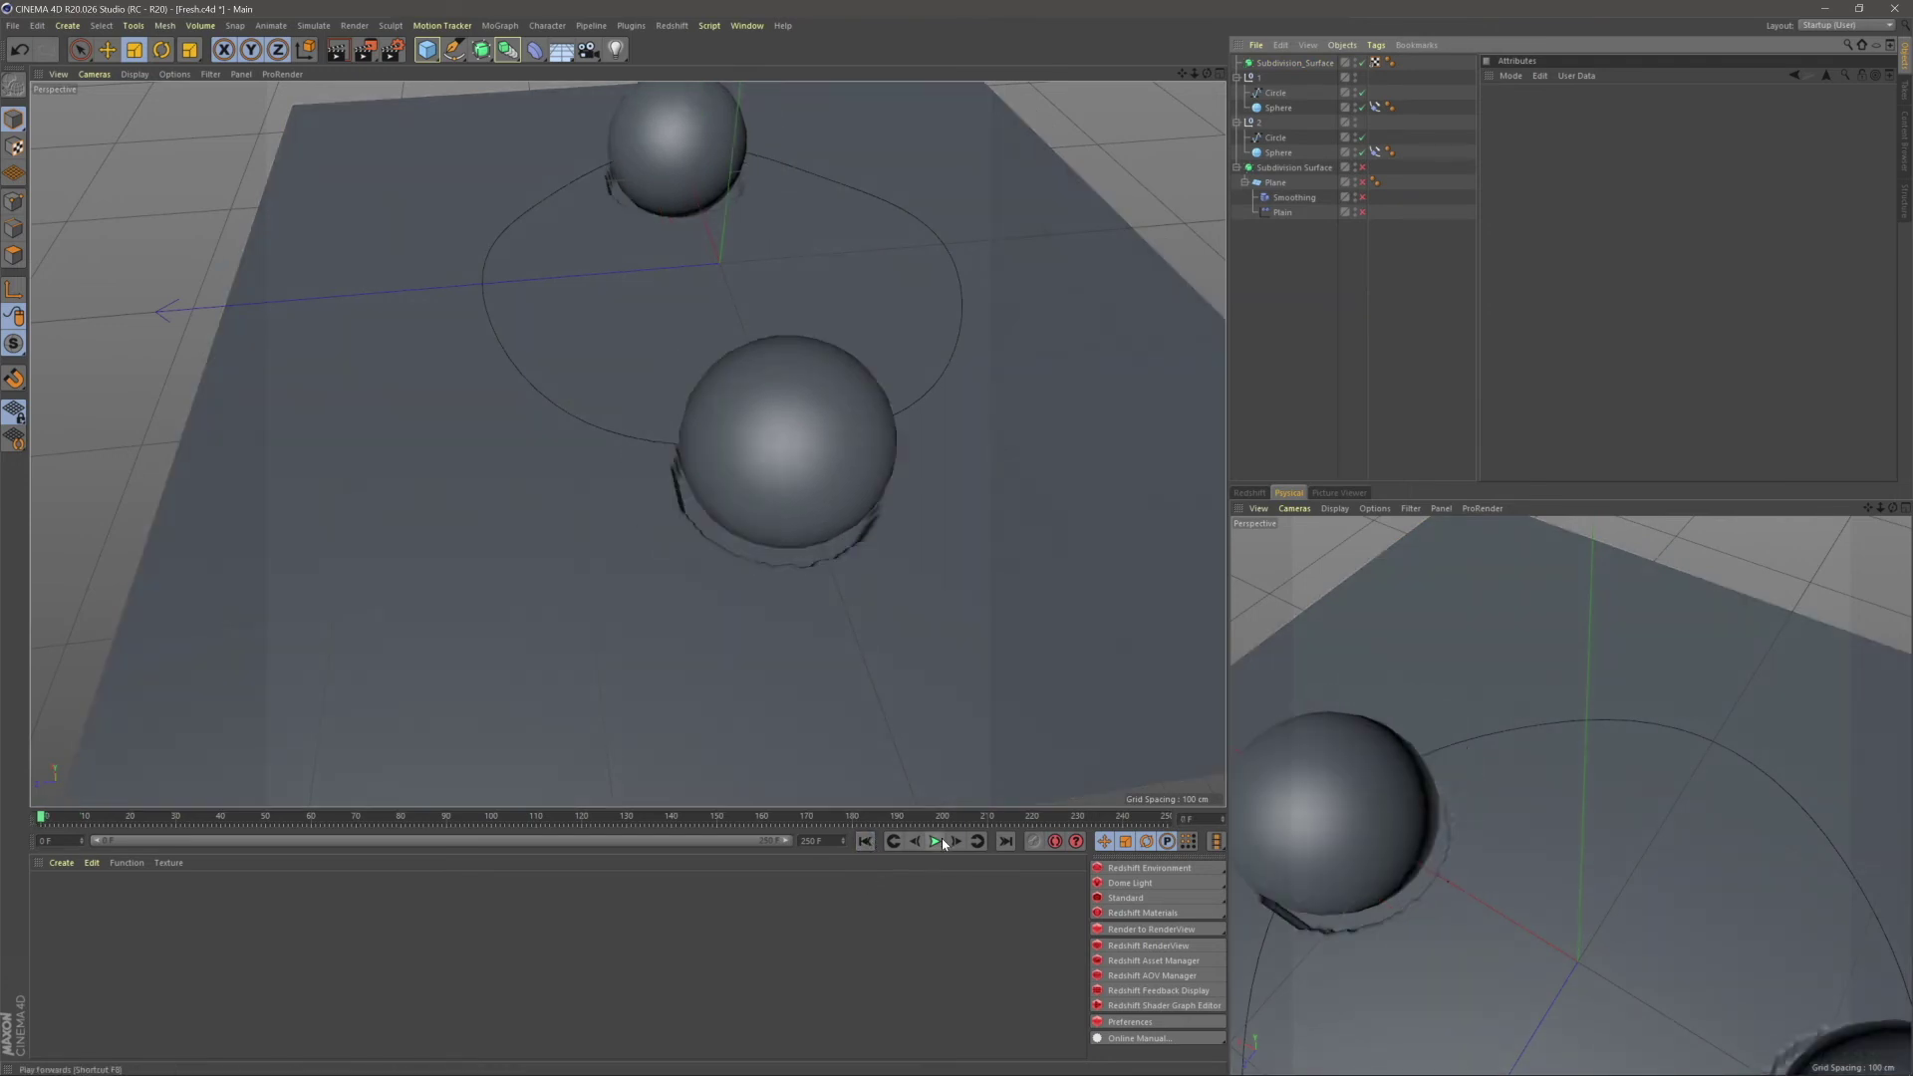
{"action": "left_click", "coordinate": [45, 819]}
{"action": "left_click_drag", "start_coordinate": [44, 819], "coordinate": [739, 815]}
{"action": "left_click_drag", "start_coordinate": [954, 501], "coordinate": [775, 528], "text": "alt"}
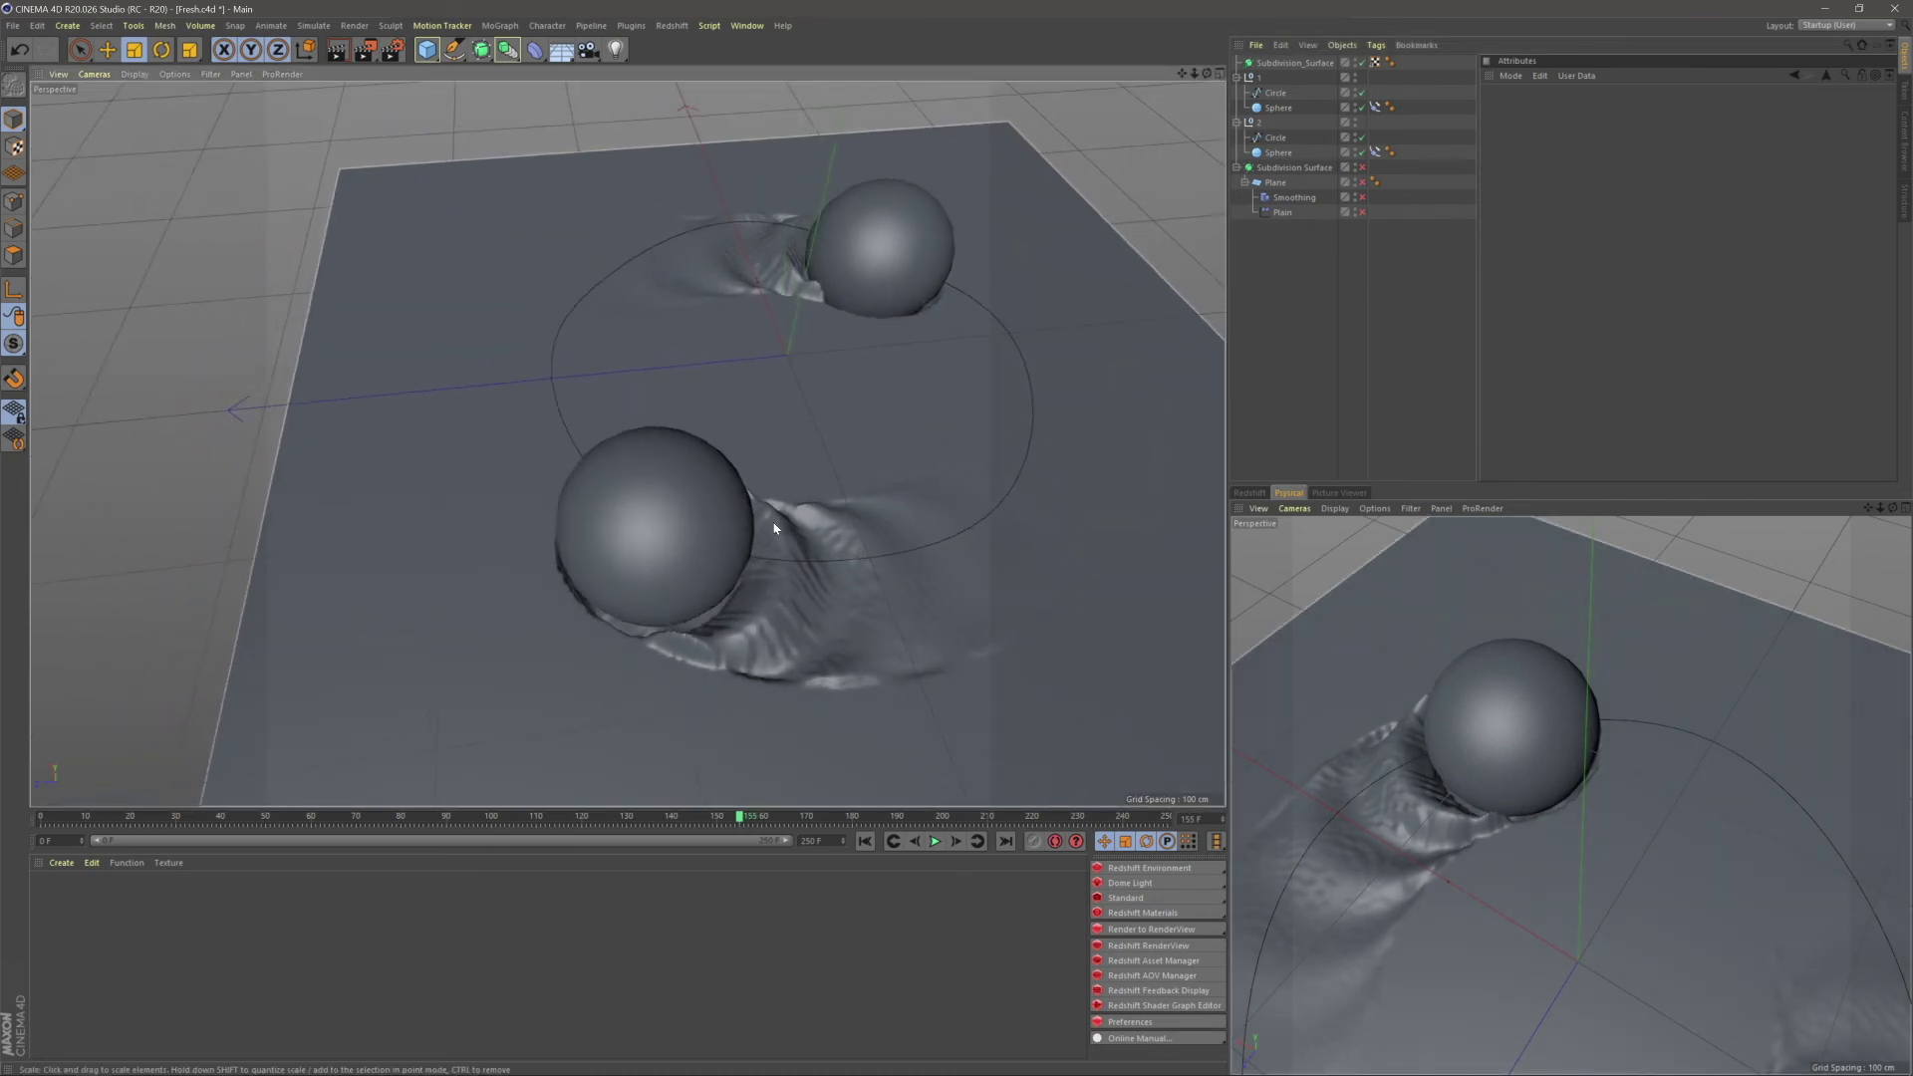
{"action": "middle_click_drag", "start_coordinate": [715, 554], "coordinate": [680, 471], "text": "alt"}
{"action": "scroll", "coordinate": [728, 477], "scroll_direction": "up", "scroll_amount": 5}
{"action": "left_click_drag", "start_coordinate": [747, 480], "coordinate": [727, 447], "text": "alt"}
{"action": "right_click_drag", "start_coordinate": [689, 436], "coordinate": [647, 543], "text": "alt"}
{"action": "middle_click_drag", "start_coordinate": [613, 434], "coordinate": [681, 548], "text": "alt"}
{"action": "left_click_drag", "start_coordinate": [688, 454], "coordinate": [789, 586], "text": "alt"}
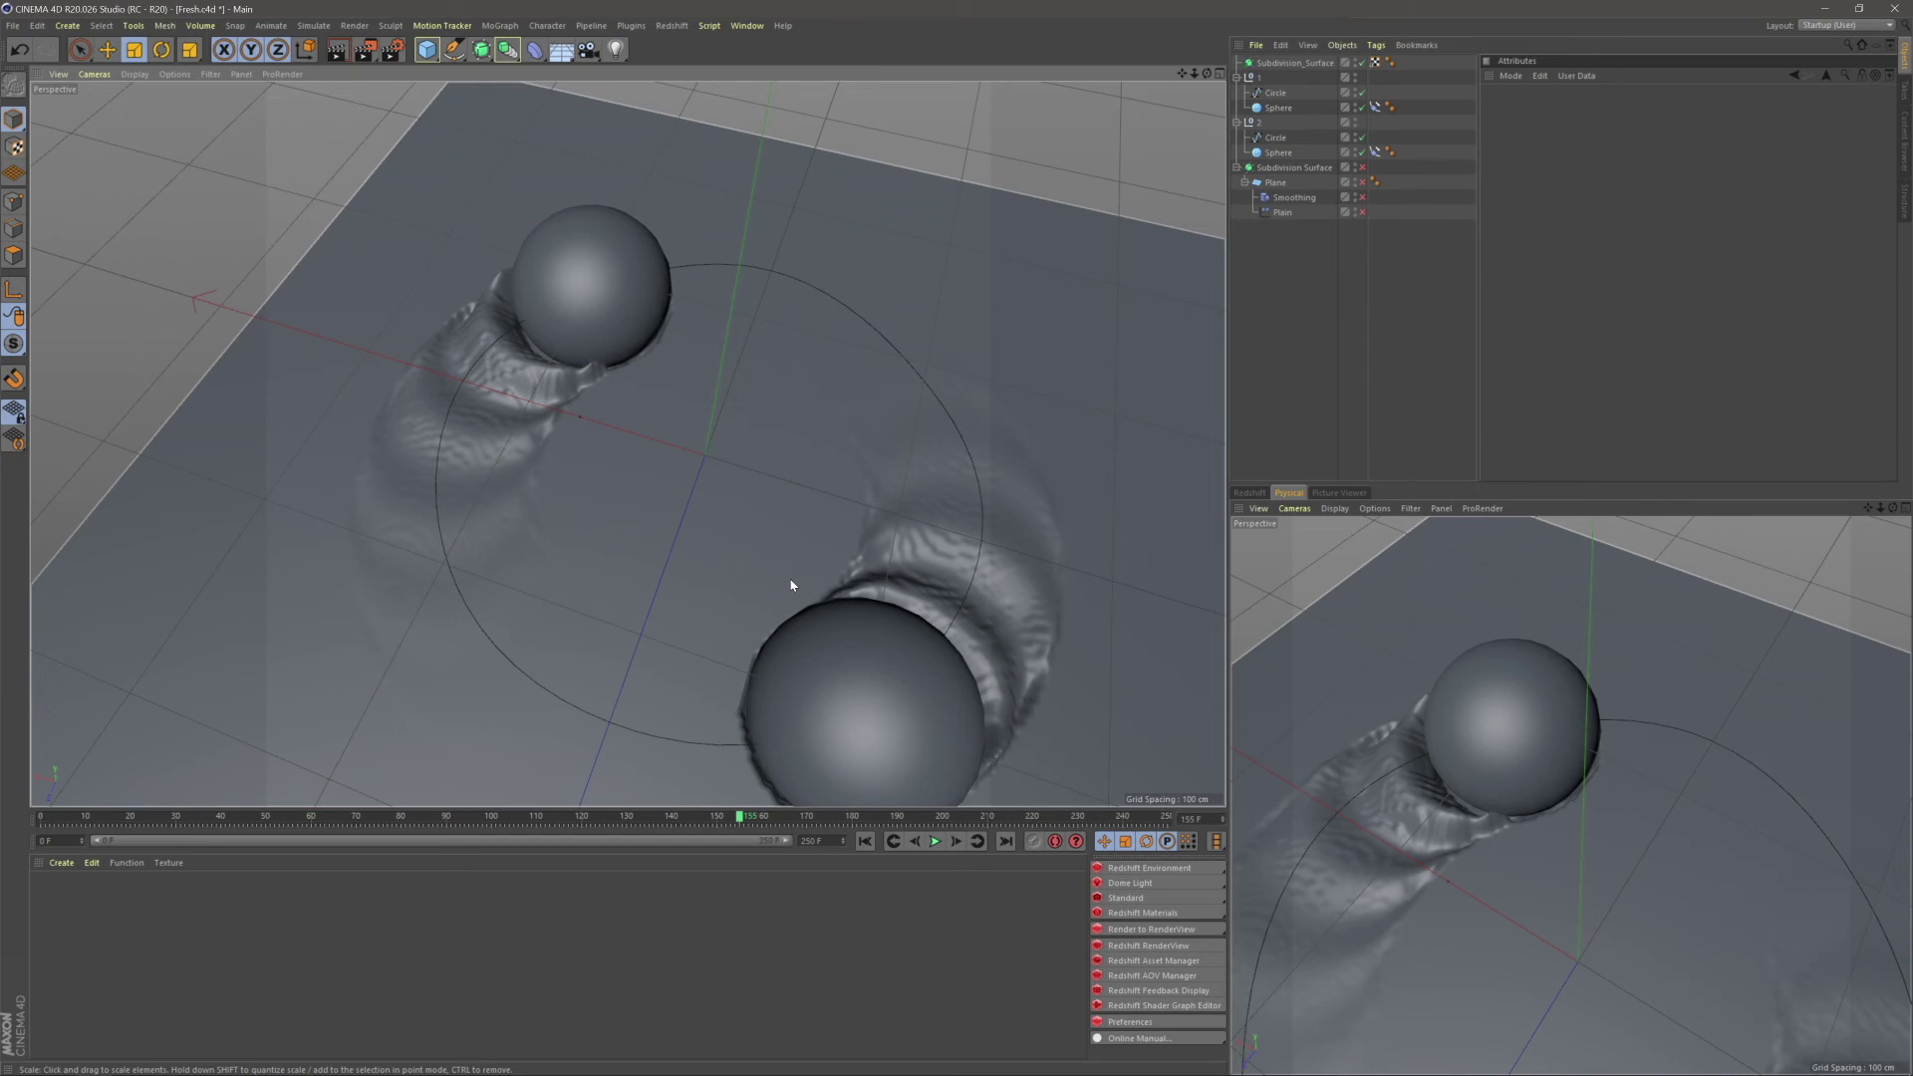
- Compare the ripples near the start of the animation with those at frame 125
{"action": "left_click", "coordinate": [37, 817]}
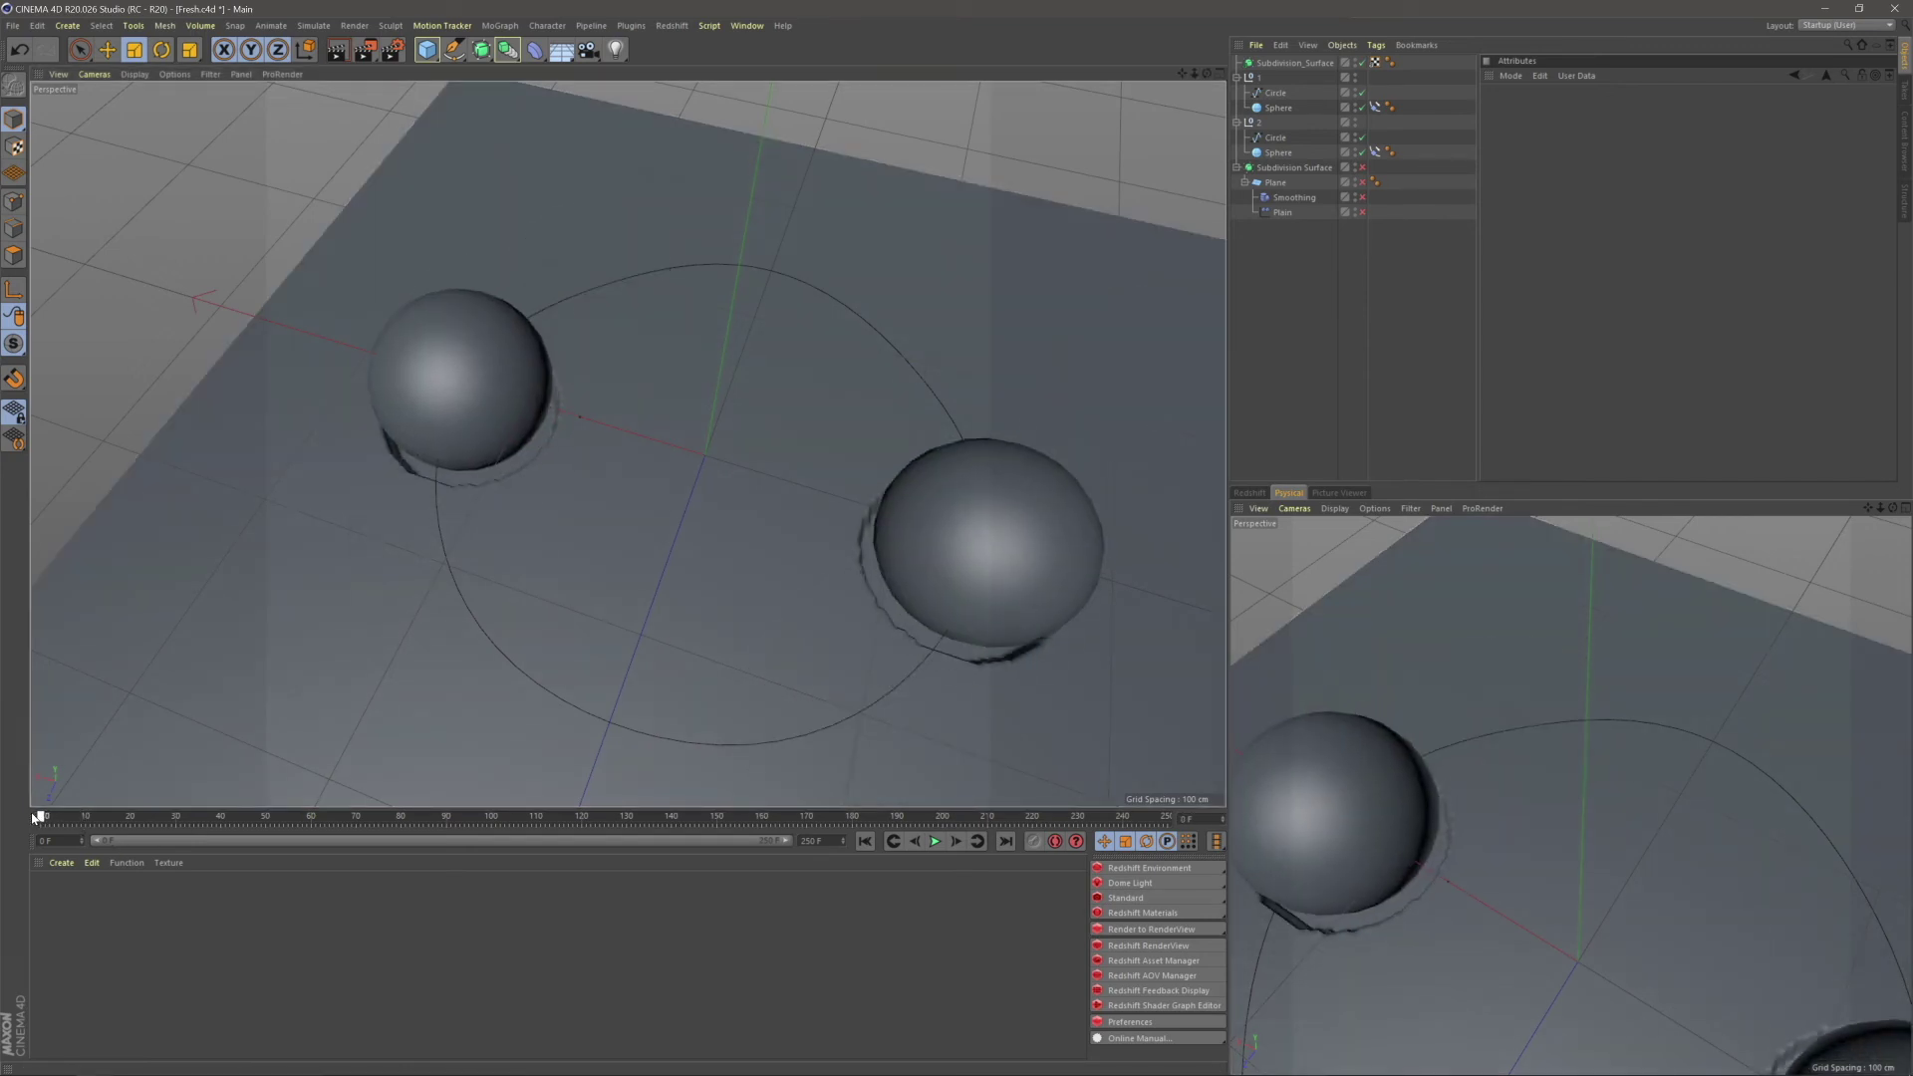
{"action": "left_click_drag", "start_coordinate": [36, 817], "coordinate": [82, 819]}
{"action": "left_click_drag", "start_coordinate": [1132, 385], "coordinate": [693, 375], "text": "alt"}
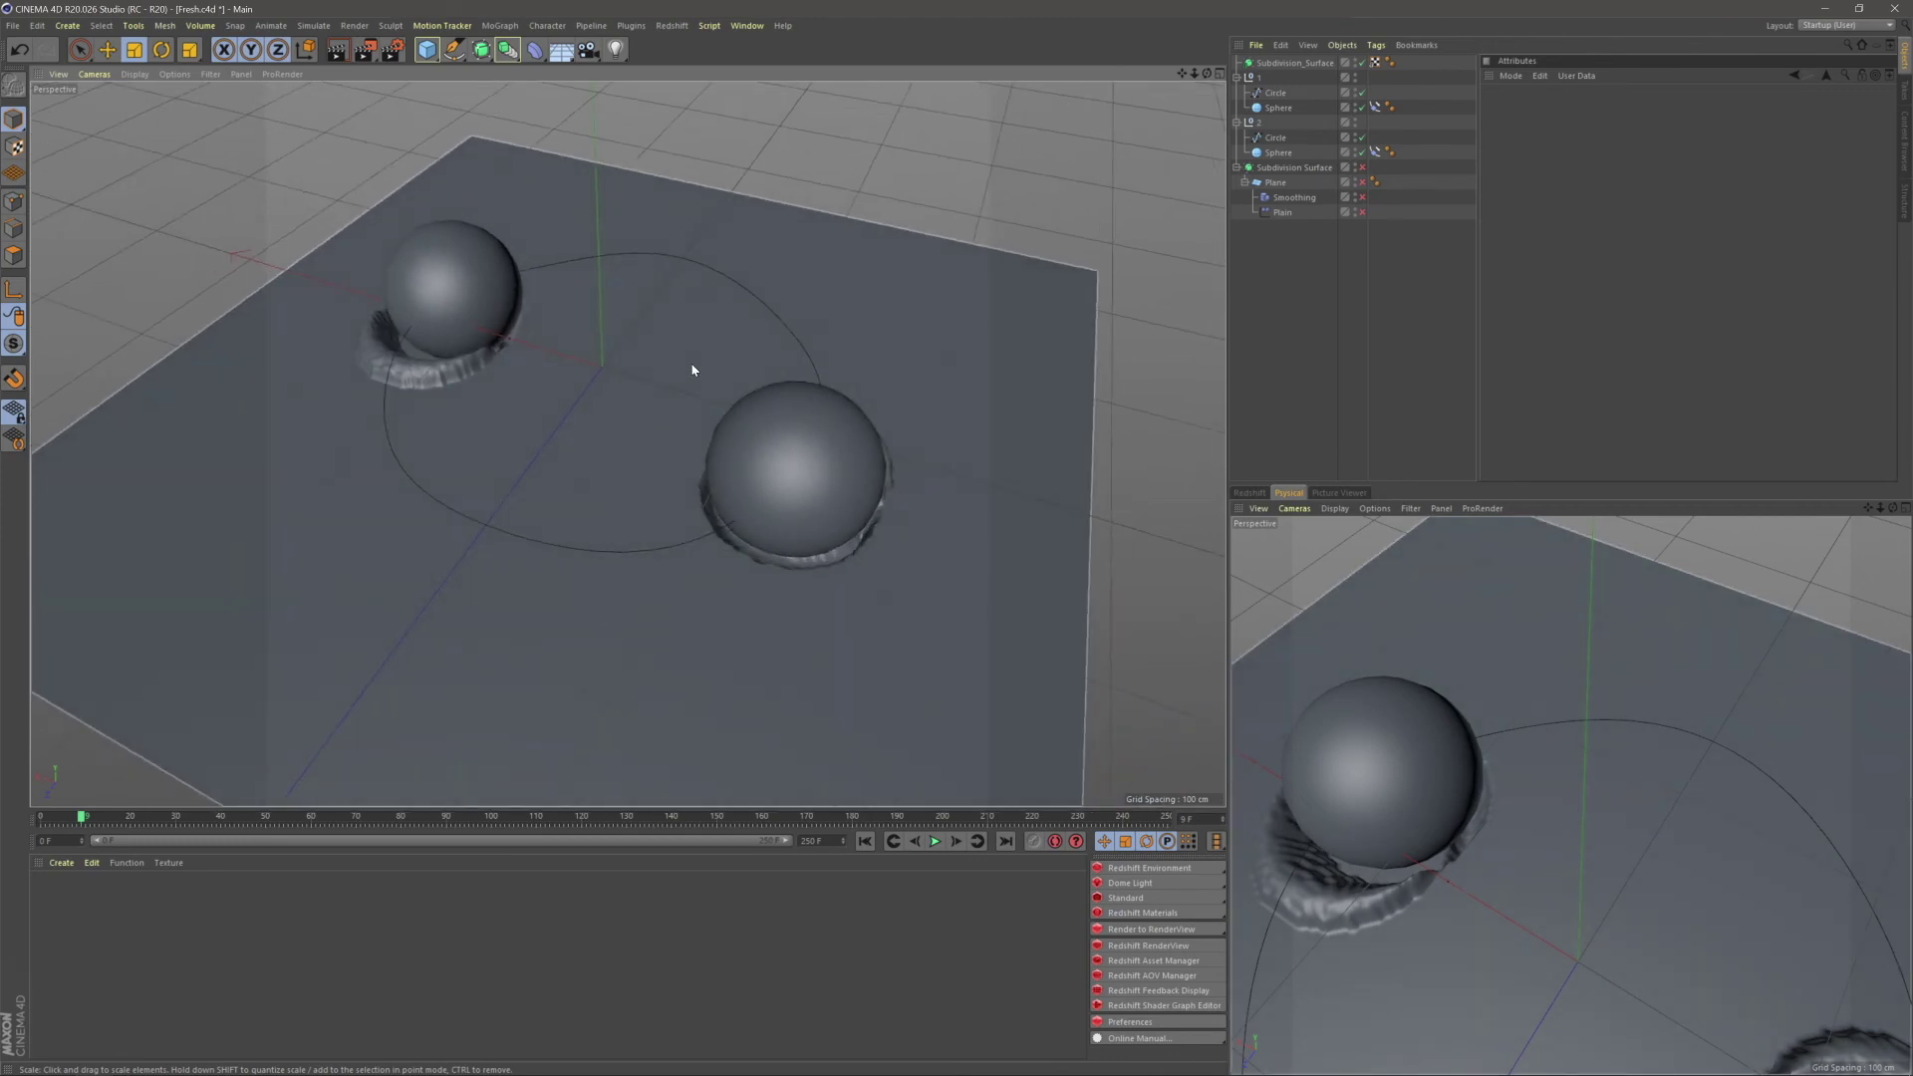
{"action": "left_click", "coordinate": [605, 817]}
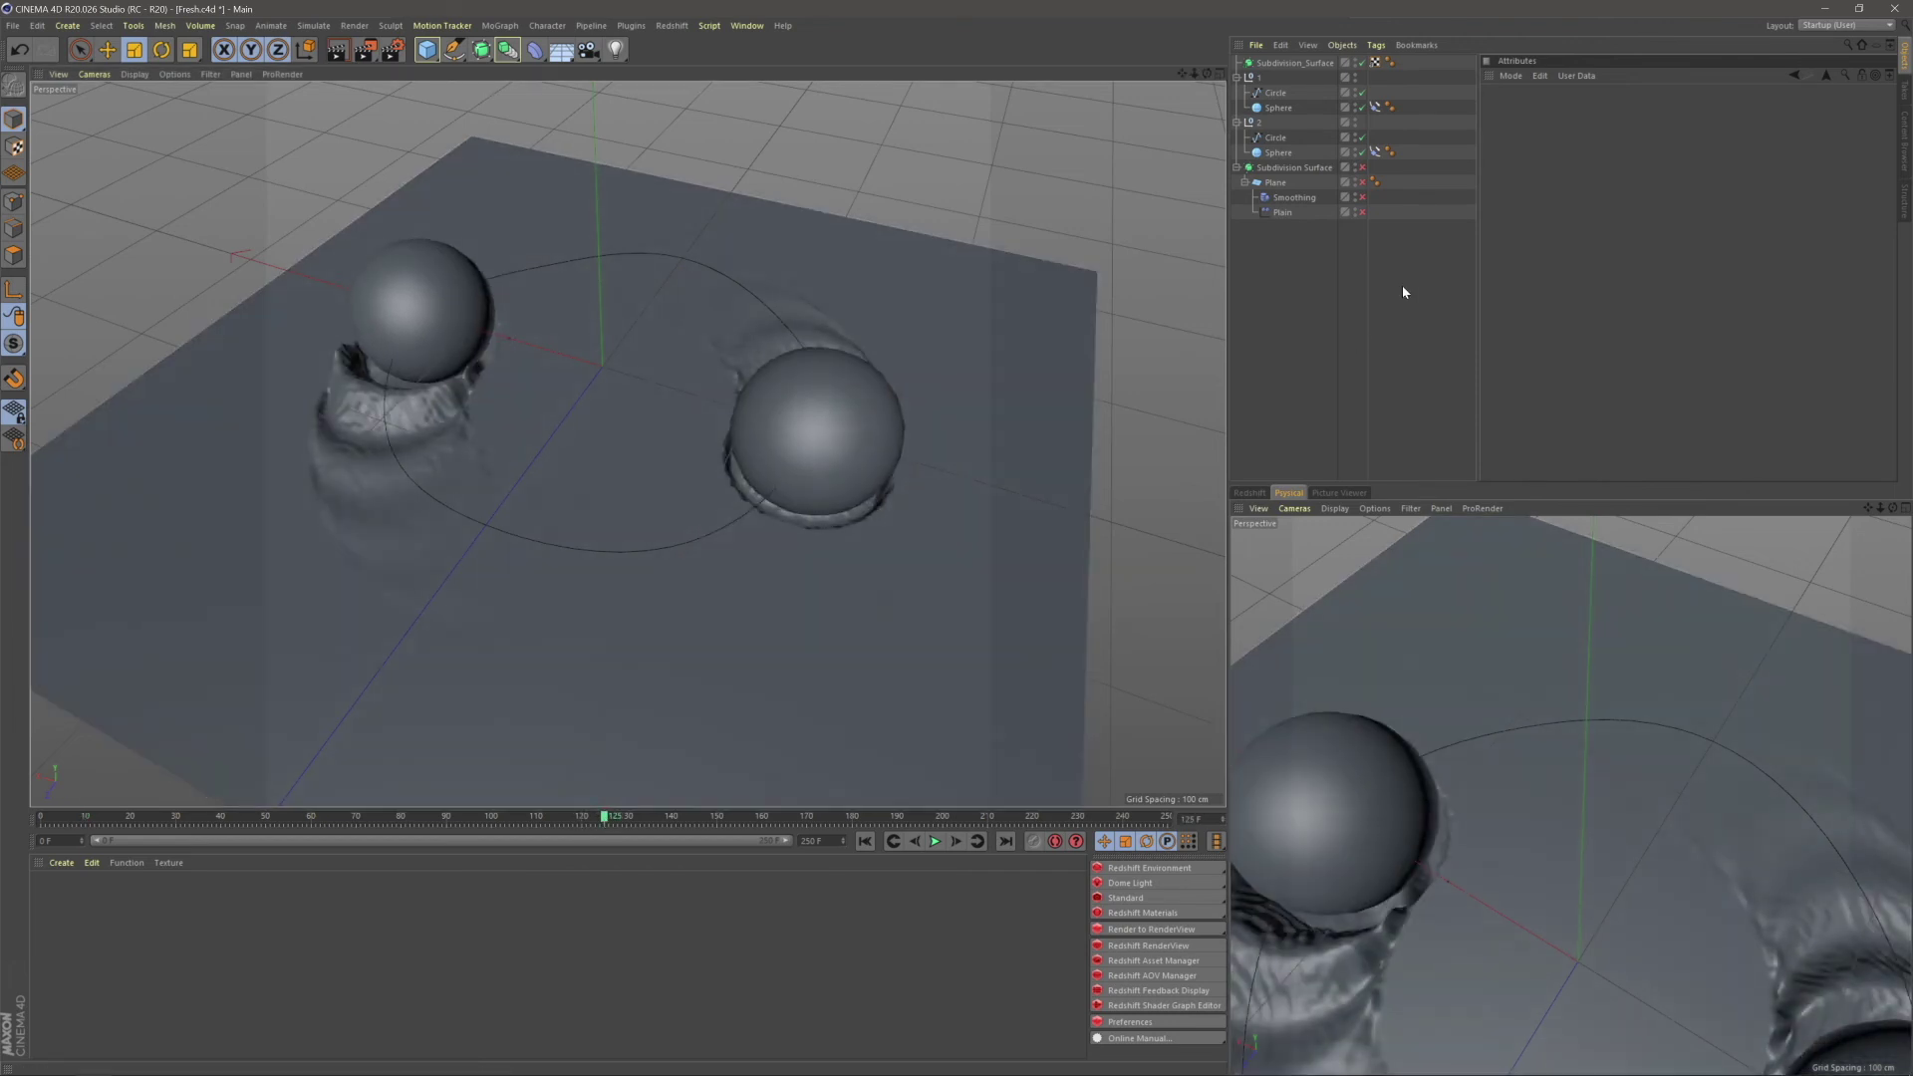
- View the plane from above and check that the ripples loop between frames 125 and 249
{"action": "left_click_drag", "start_coordinate": [900, 432], "coordinate": [678, 255], "text": "alt"}
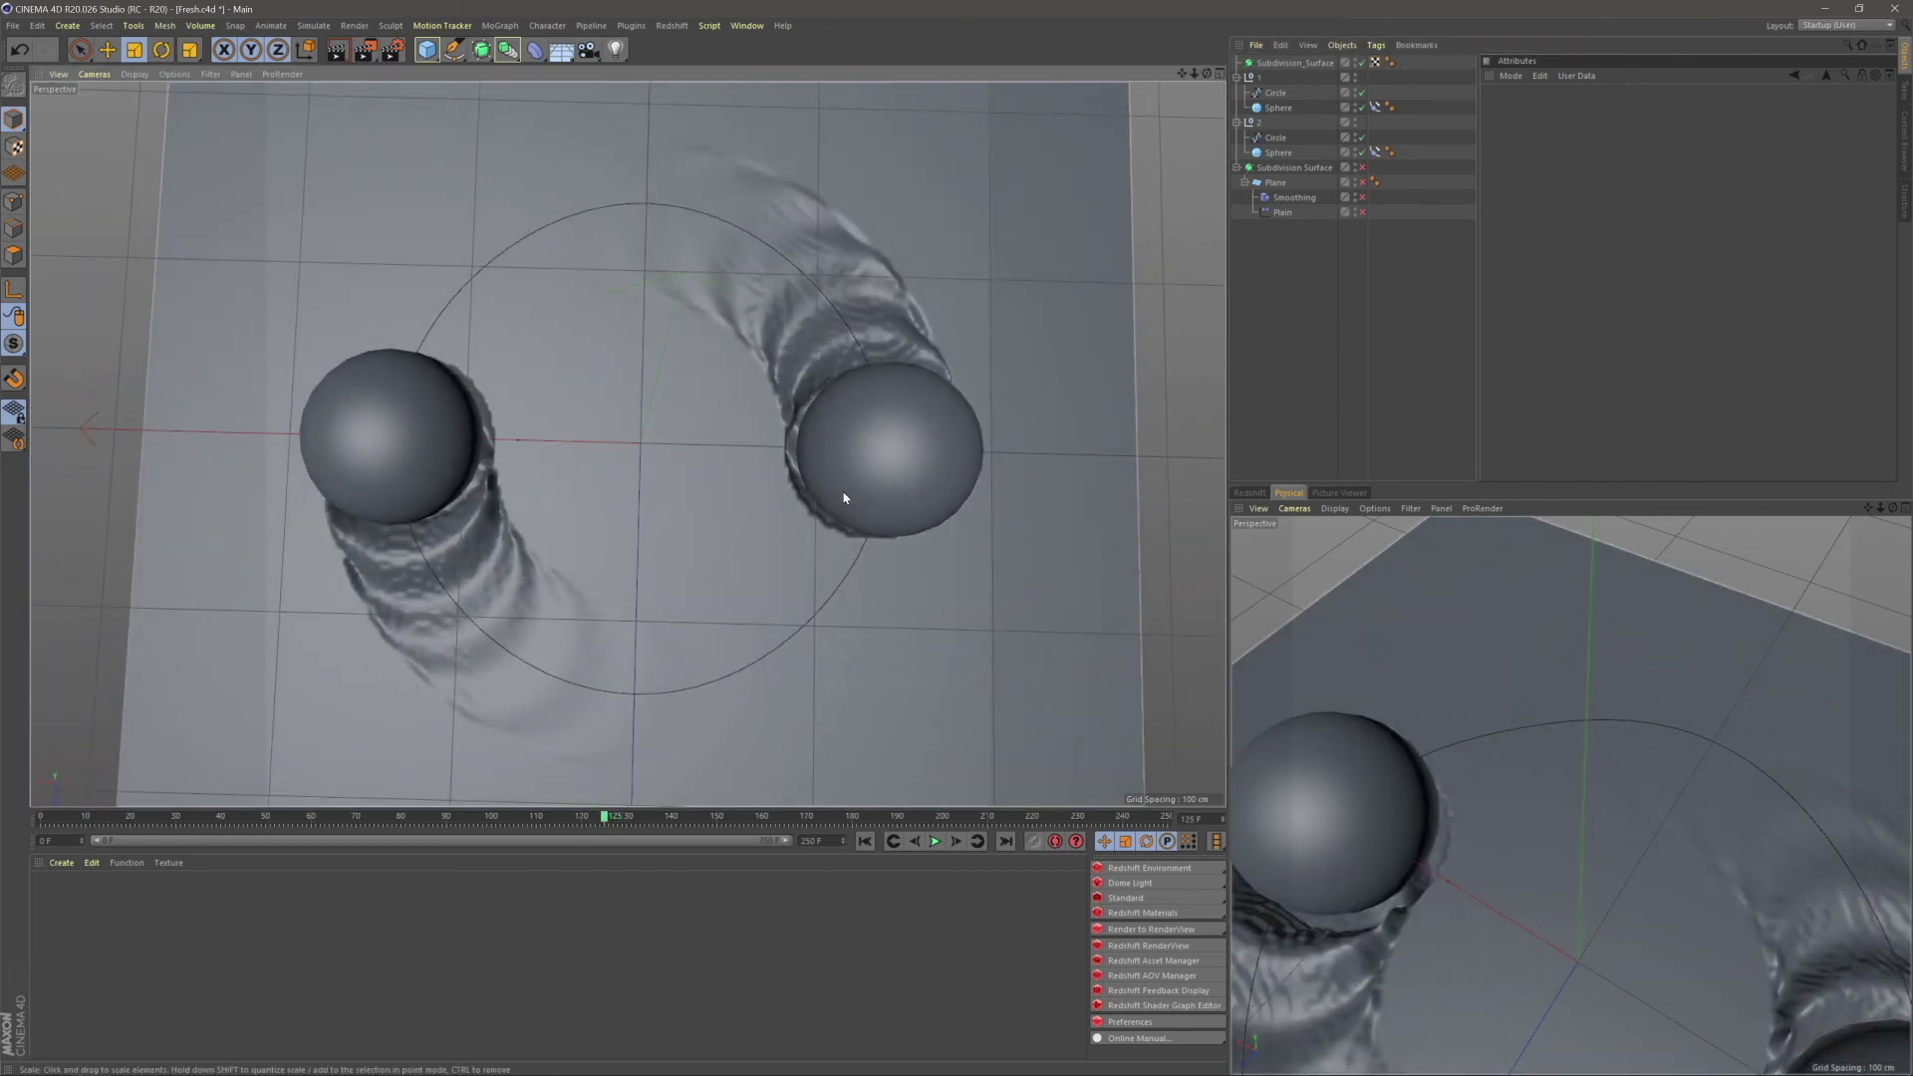
{"action": "left_click_drag", "start_coordinate": [844, 499], "coordinate": [899, 410], "text": "alt"}
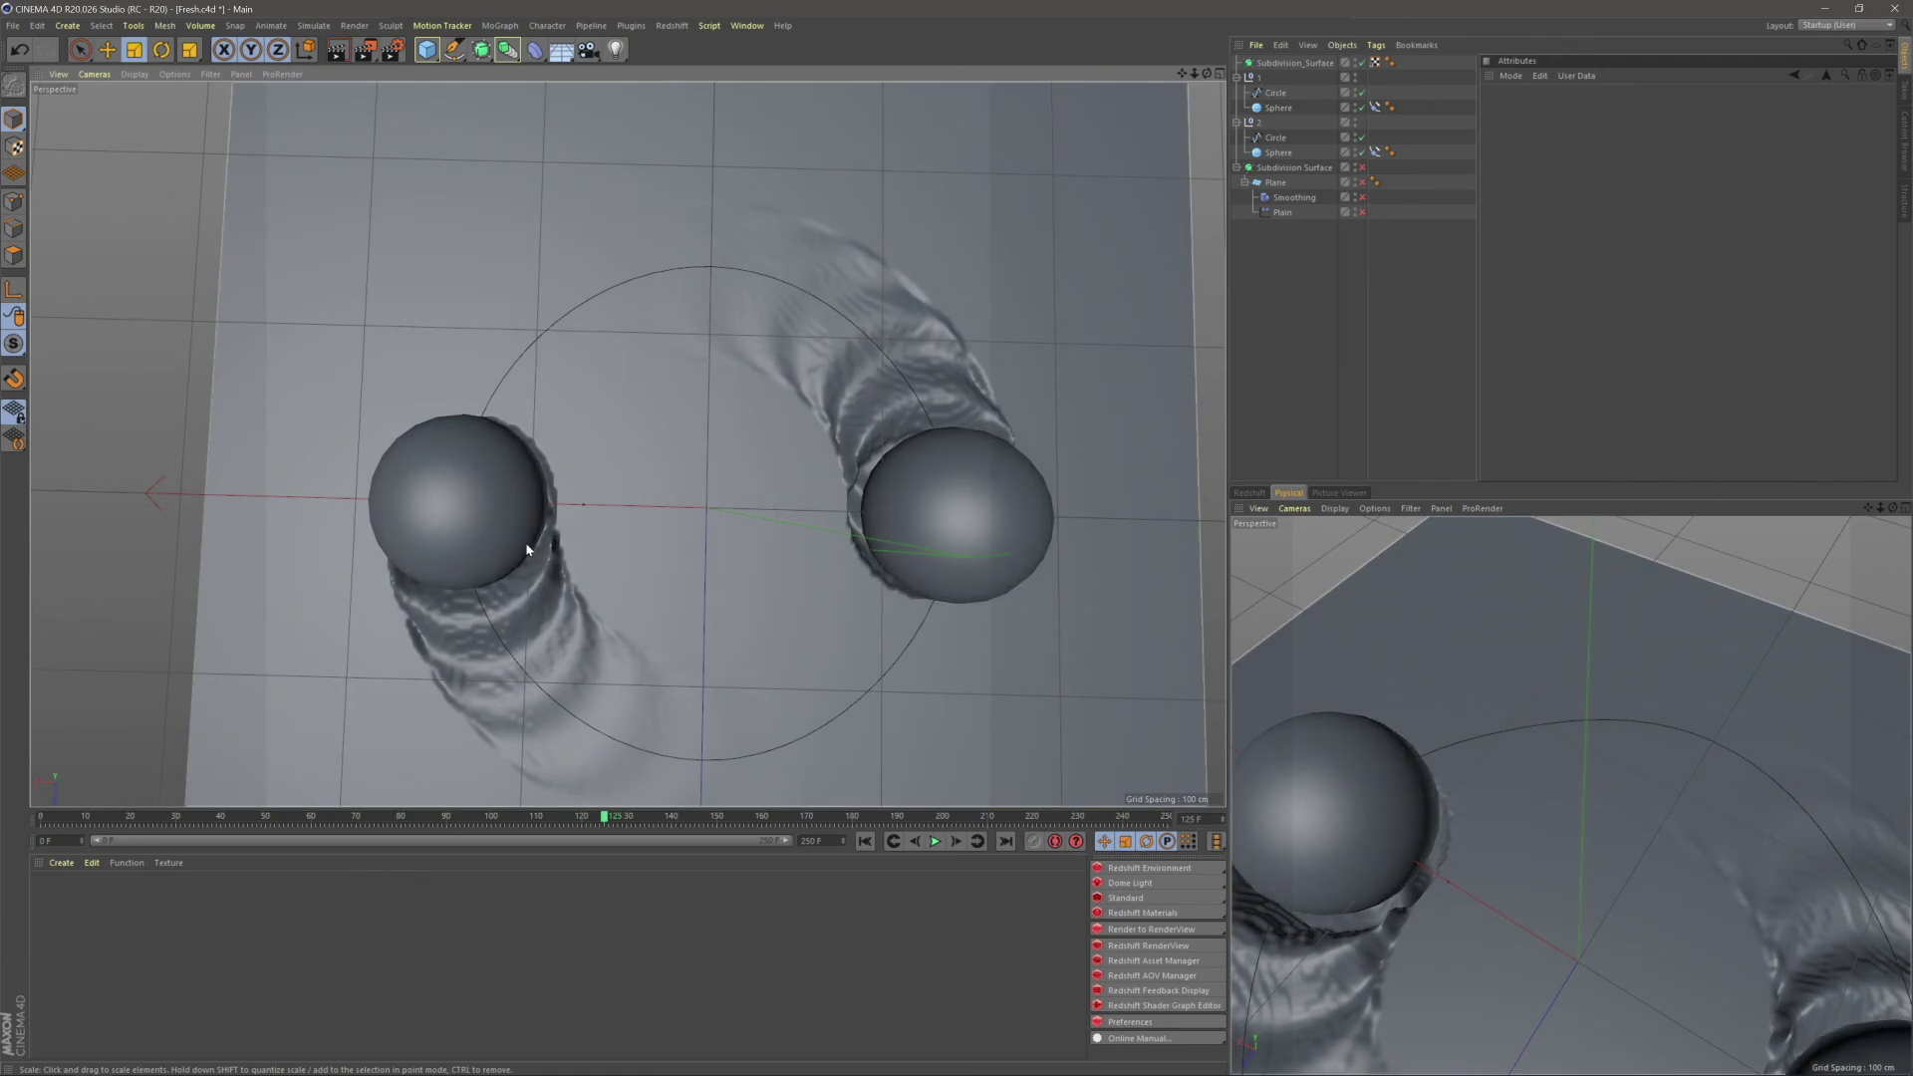
{"action": "left_click_drag", "start_coordinate": [287, 824], "coordinate": [604, 817]}
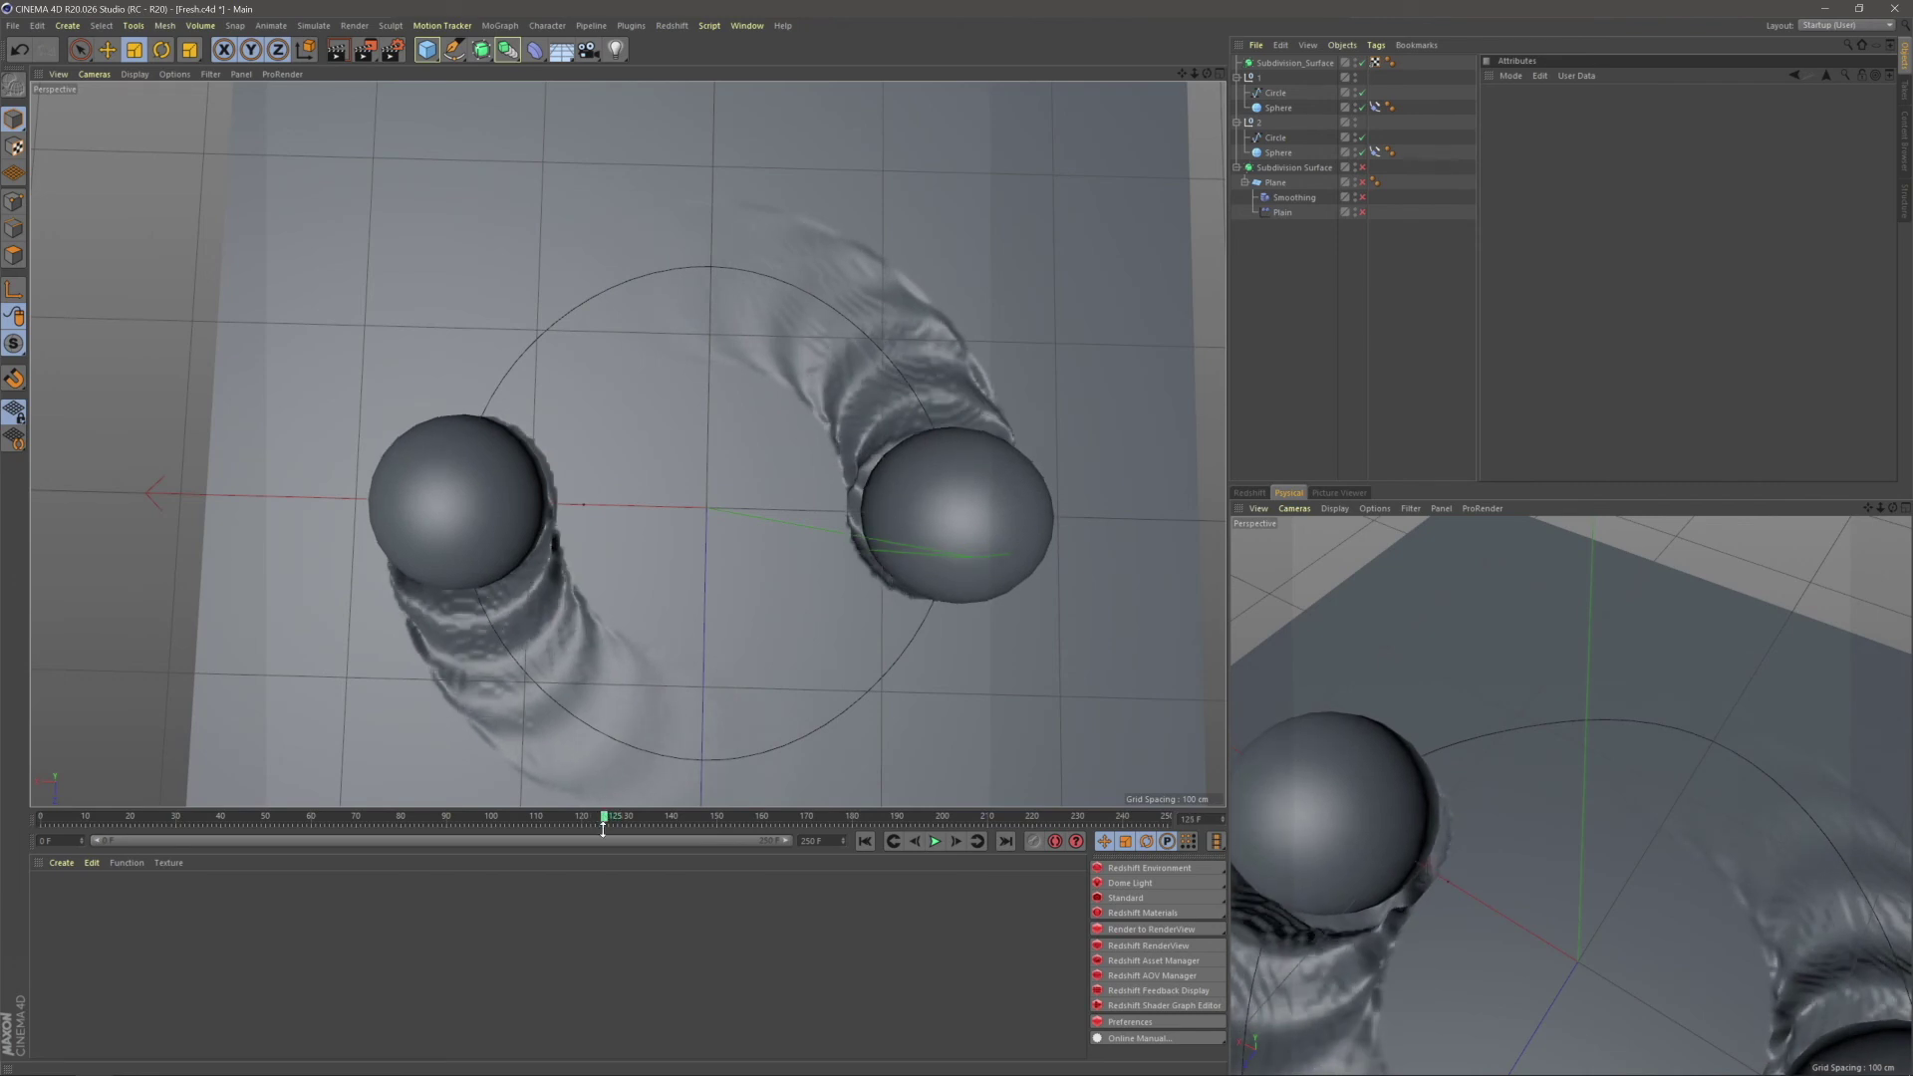
{"action": "left_click", "coordinate": [1168, 818]}
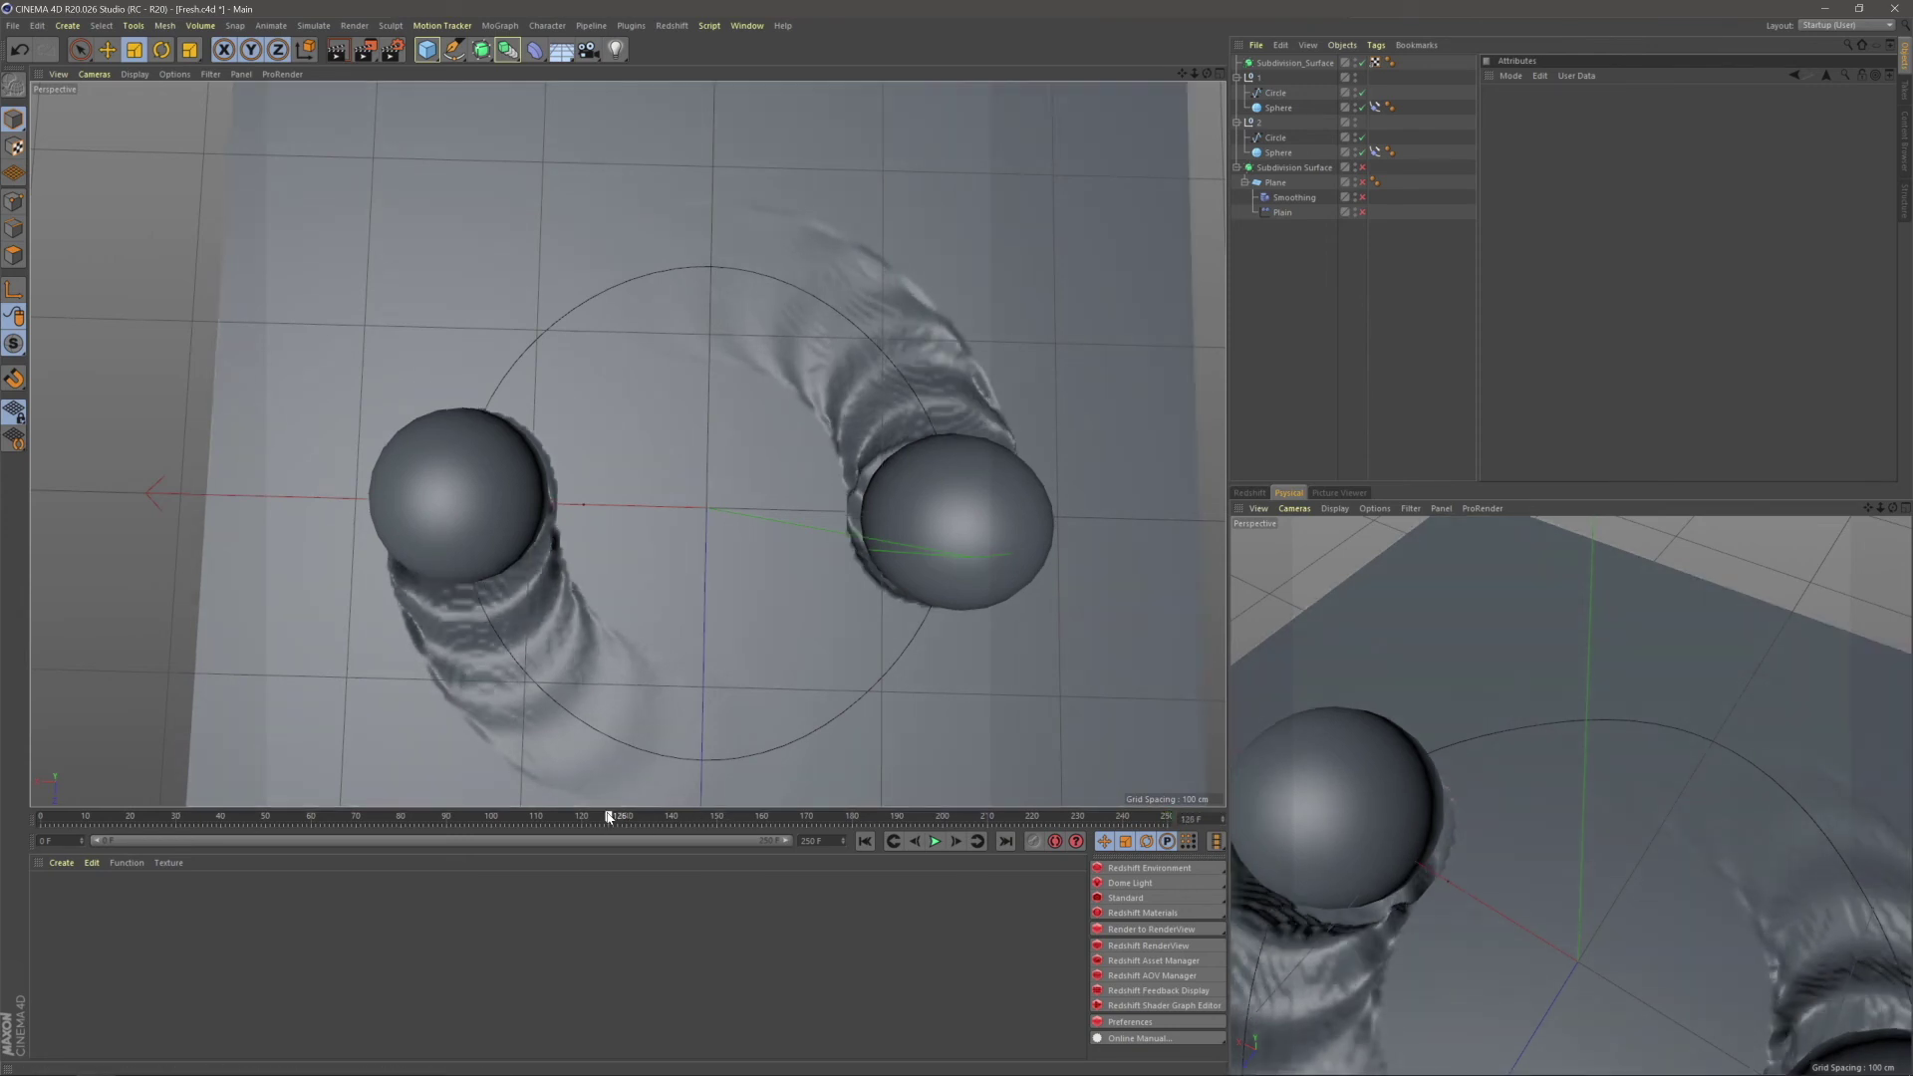
{"action": "left_click_drag", "start_coordinate": [604, 817], "coordinate": [1164, 817]}
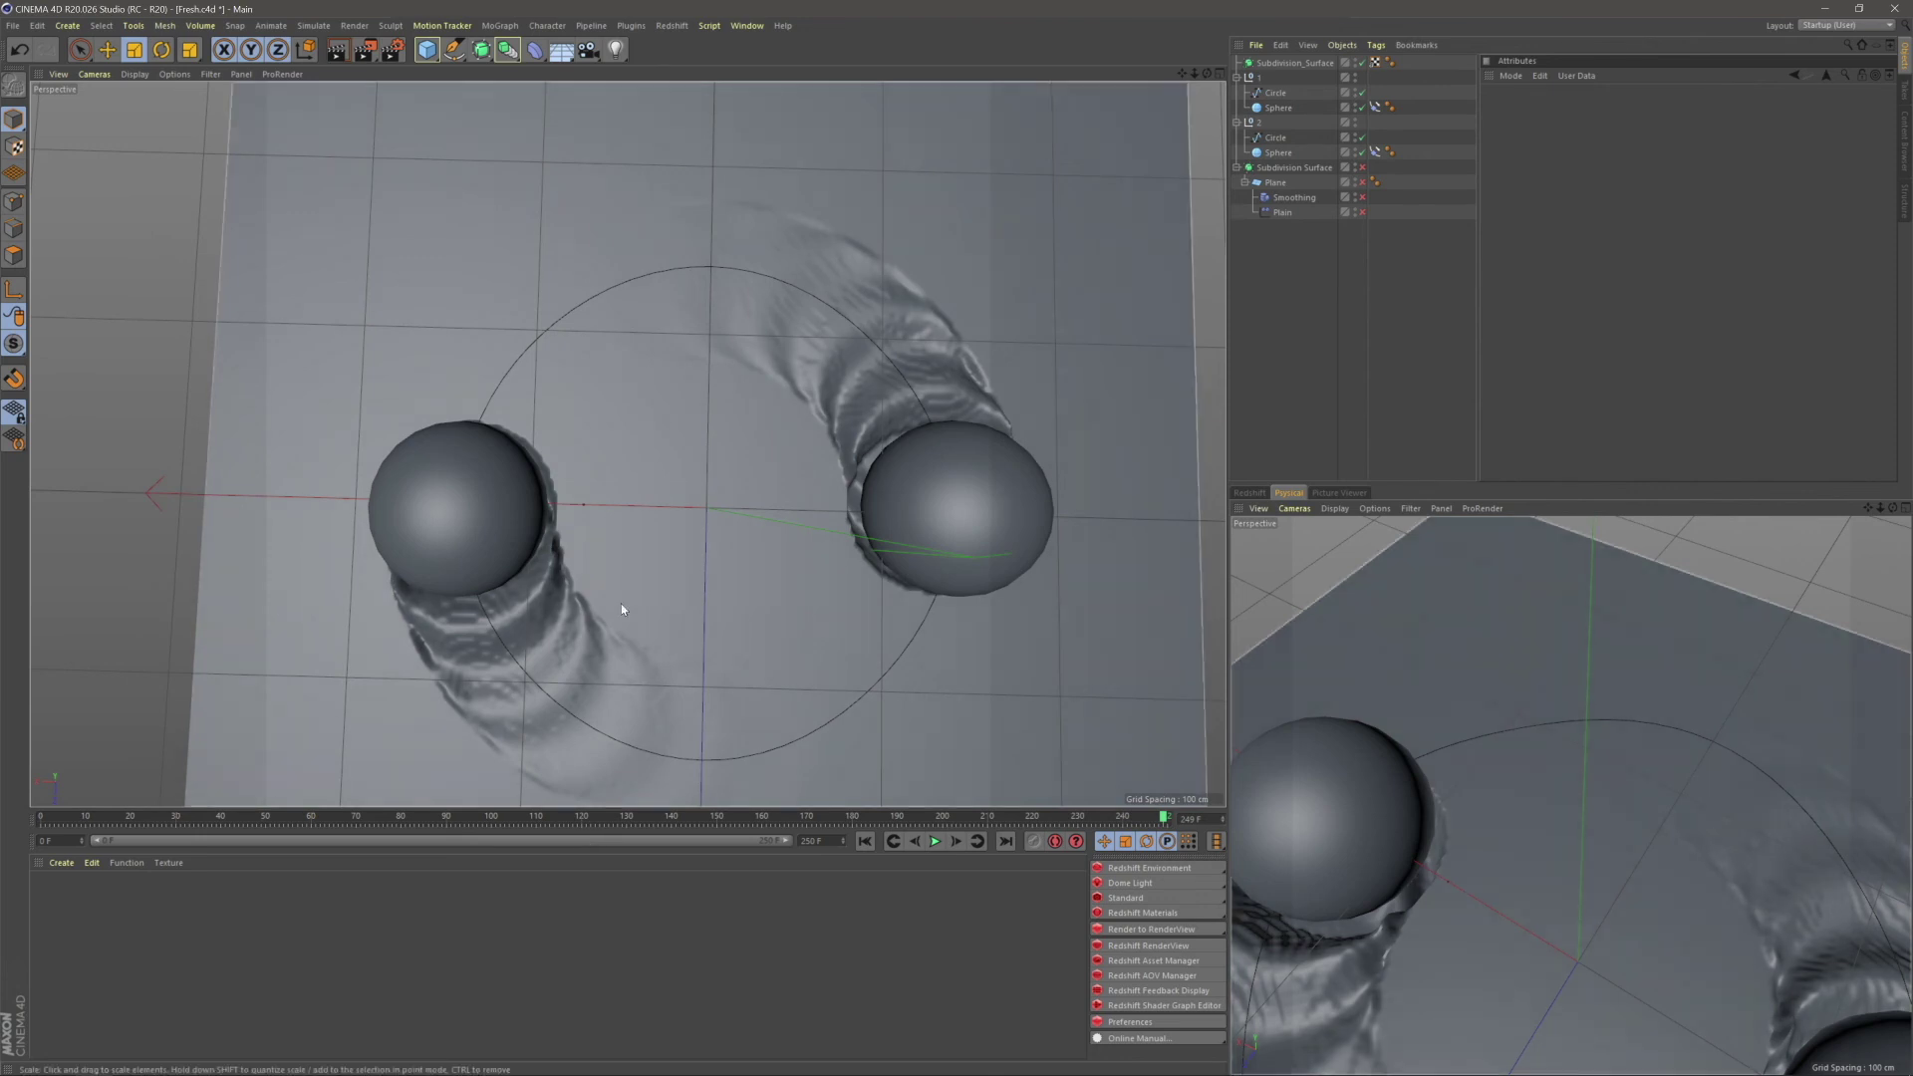
- Review the render output size and the manual frame range from 125 to 249 in the render settings
{"action": "key", "text": "ctrl+b"}
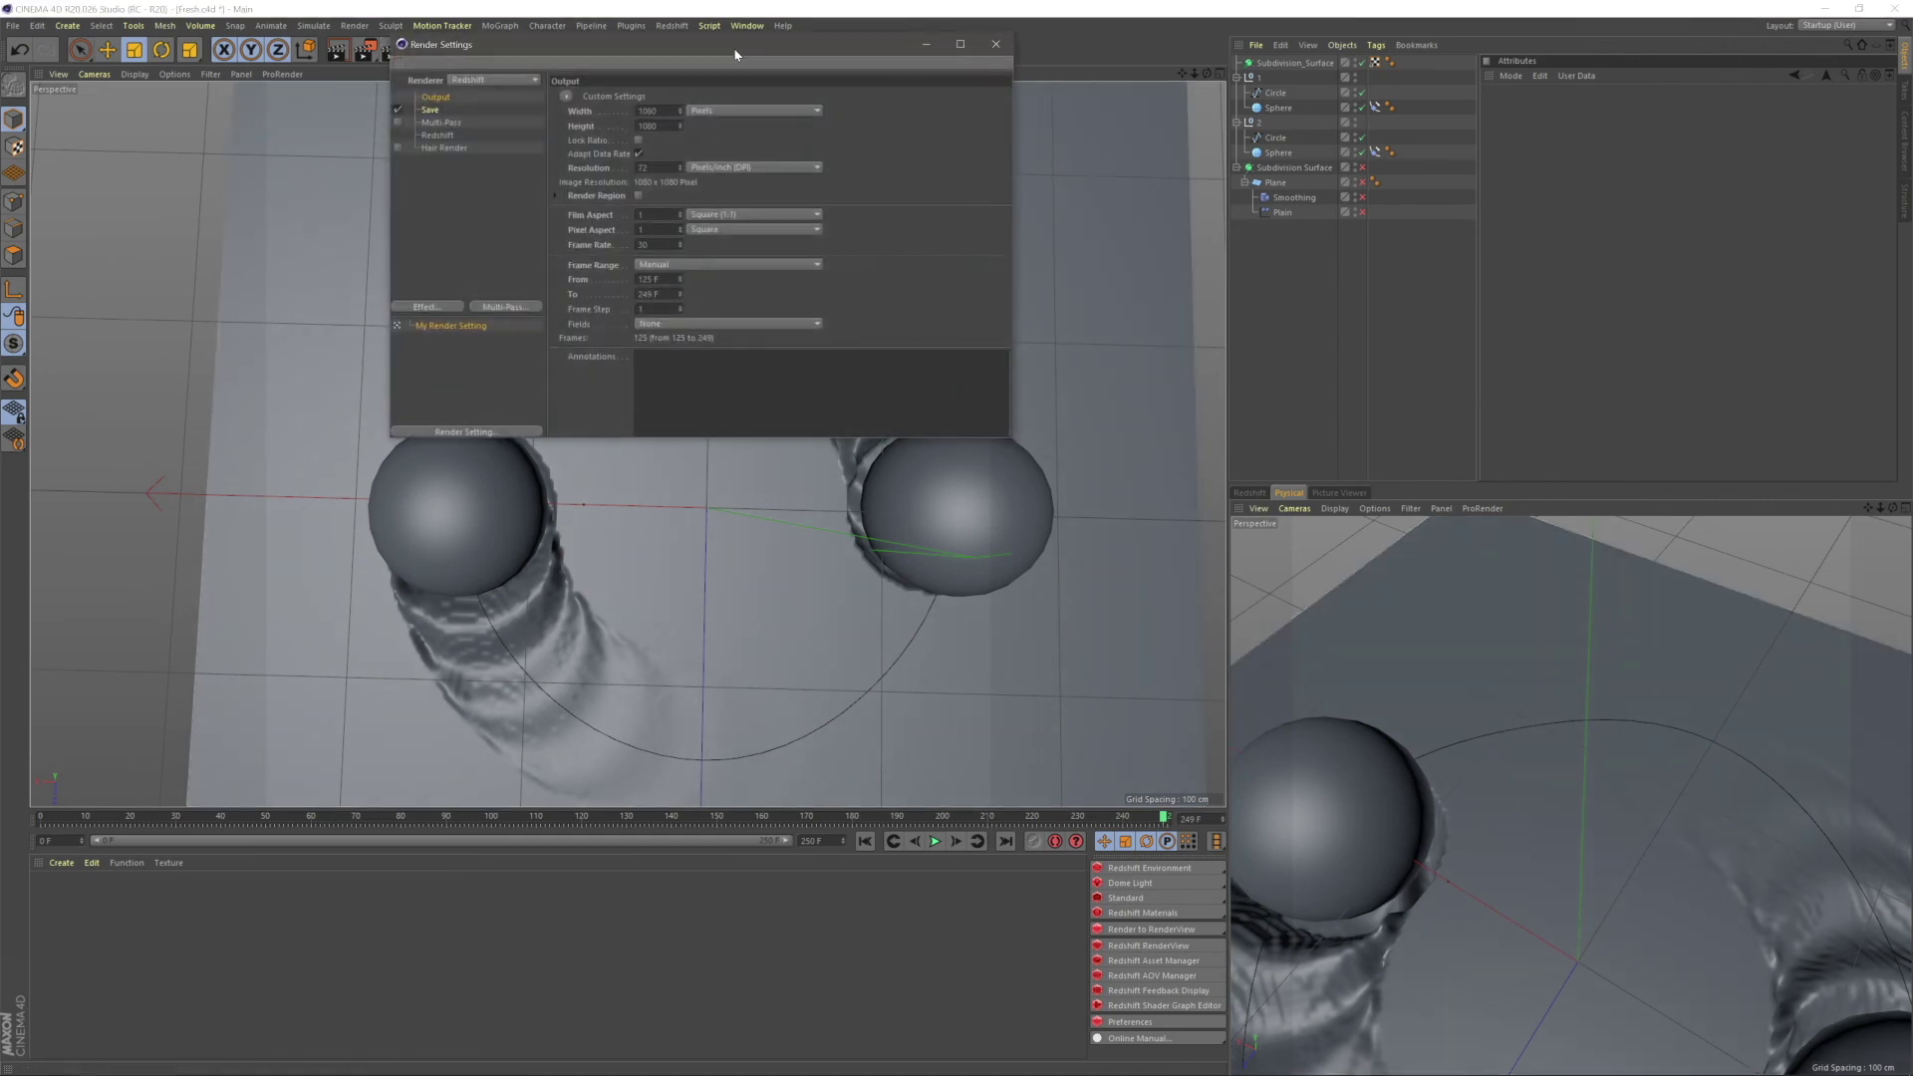
{"action": "left_click_drag", "start_coordinate": [735, 54], "coordinate": [909, 327]}
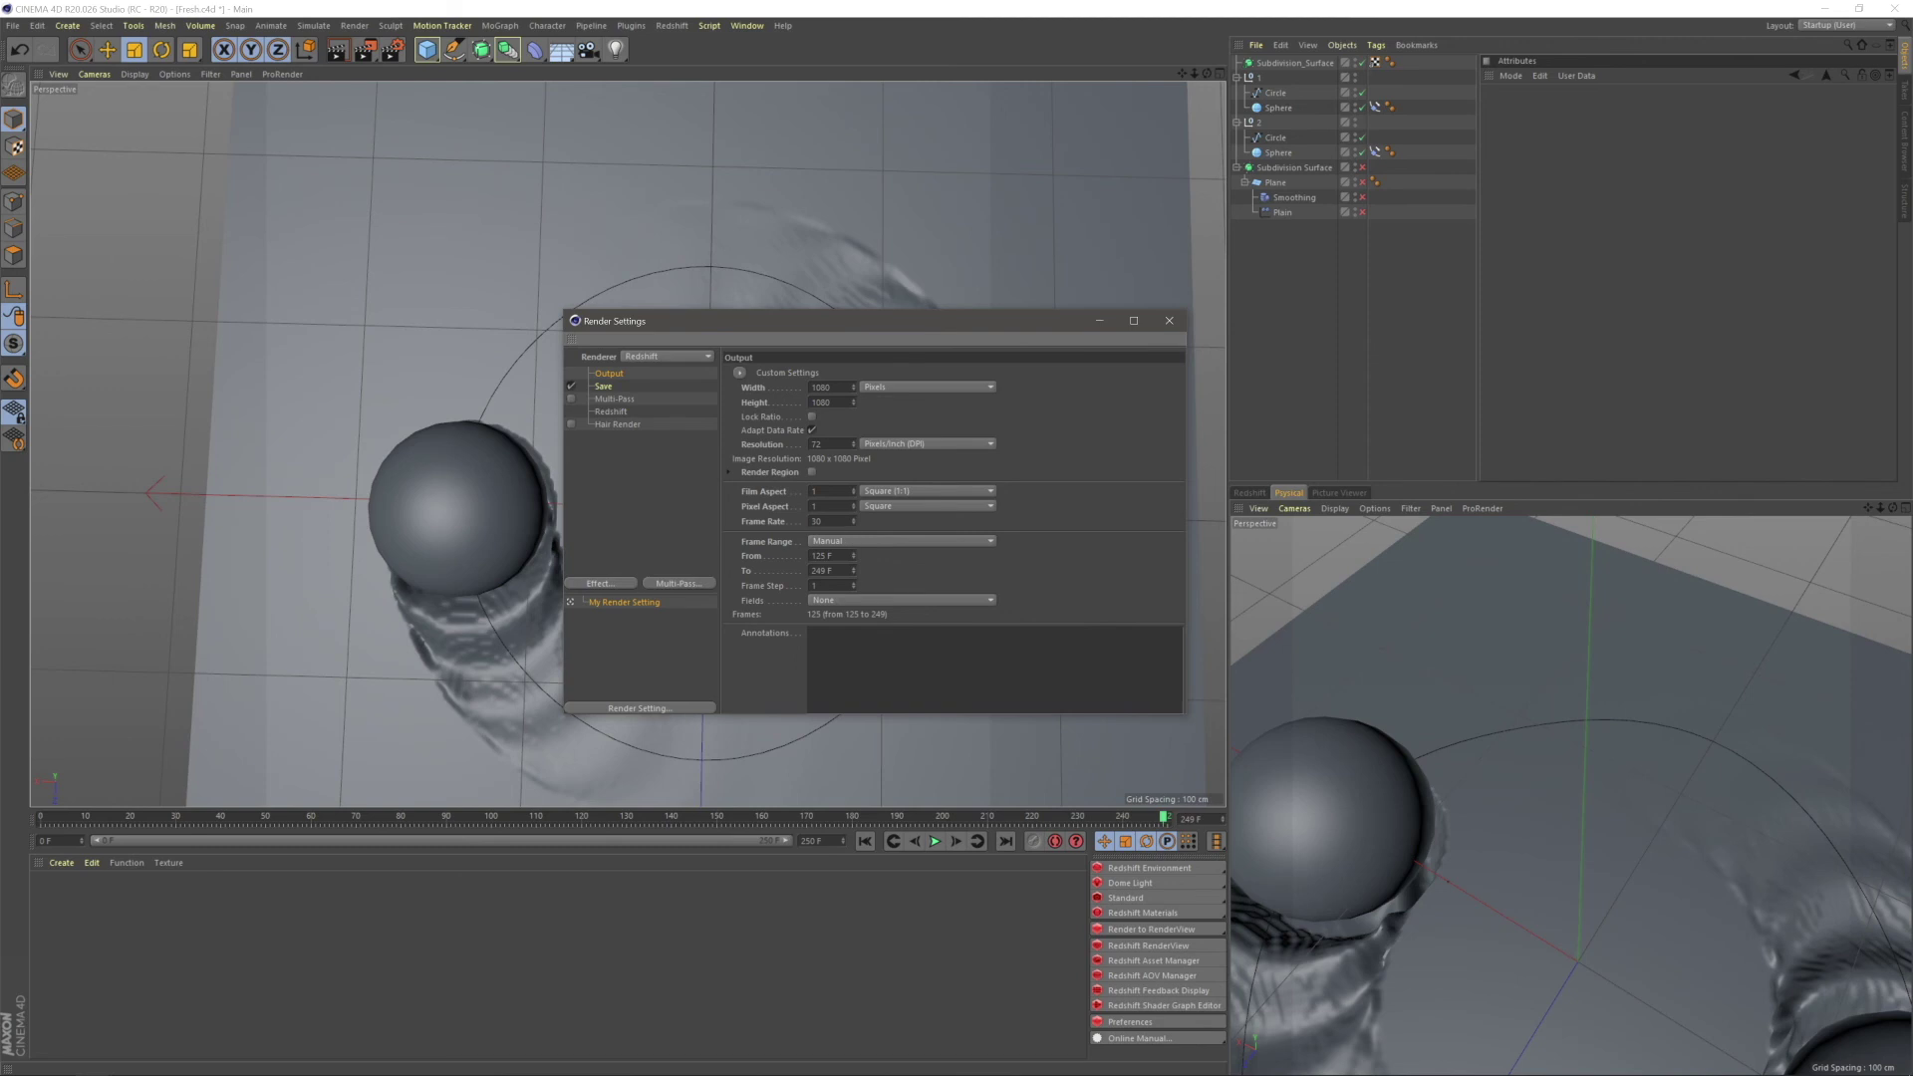
{"action": "left_click_drag", "start_coordinate": [834, 555], "coordinate": [814, 555]}
{"action": "key", "text": "Tab"}
{"action": "left_click", "coordinate": [1170, 320]}
- Add a camera from the overhead view of the plane
{"action": "scroll", "coordinate": [703, 398], "scroll_direction": "down", "scroll_amount": 6}
{"action": "middle_click_drag", "start_coordinate": [704, 396], "coordinate": [696, 465], "text": "alt"}
{"action": "left_click", "coordinate": [588, 50]}
{"action": "left_click_drag", "start_coordinate": [755, 445], "coordinate": [847, 338], "text": "alt"}
{"action": "scroll", "coordinate": [756, 445], "scroll_direction": "down", "scroll_amount": 3}
- Set three of the new camera's coordinate values to 0
{"action": "left_click", "coordinate": [1563, 109]}
{"action": "left_click_drag", "start_coordinate": [1561, 154], "coordinate": [1521, 155]}
{"action": "type", "text": "0"}
{"action": "key", "text": "Tab"}
{"action": "type", "text": "0"}
{"action": "key", "text": "Tab"}
{"action": "type", "text": "0"}
{"action": "key", "text": "Tab"}
{"action": "key", "text": "Tab"}
{"action": "key", "text": "Tab"}
{"action": "key", "text": "Tab"}
{"action": "type", "text": "0"}
{"action": "key", "text": "Tab"}
{"action": "type", "text": "0"}
{"action": "key", "text": "Return"}
- Adjust the camera framing in the viewports and scrub through the looping section of the animation
{"action": "key", "text": "r"}
{"action": "mouse_move", "coordinate": [770, 371]}
{"action": "left_mouse_down"}
{"action": "mouse_move", "coordinate": [800, 544]}
{"action": "mouse_move", "coordinate": [764, 397]}
{"action": "mouse_move", "coordinate": [775, 347]}
{"action": "left_mouse_up"}
{"action": "key", "text": "space"}
{"action": "left_click", "coordinate": [1294, 508]}
{"action": "mouse_move", "coordinate": [1315, 525]}
{"action": "left_click", "coordinate": [1454, 573]}
{"action": "left_click_drag", "start_coordinate": [776, 343], "coordinate": [780, 324]}
{"action": "left_click_drag", "start_coordinate": [458, 823], "coordinate": [939, 819]}
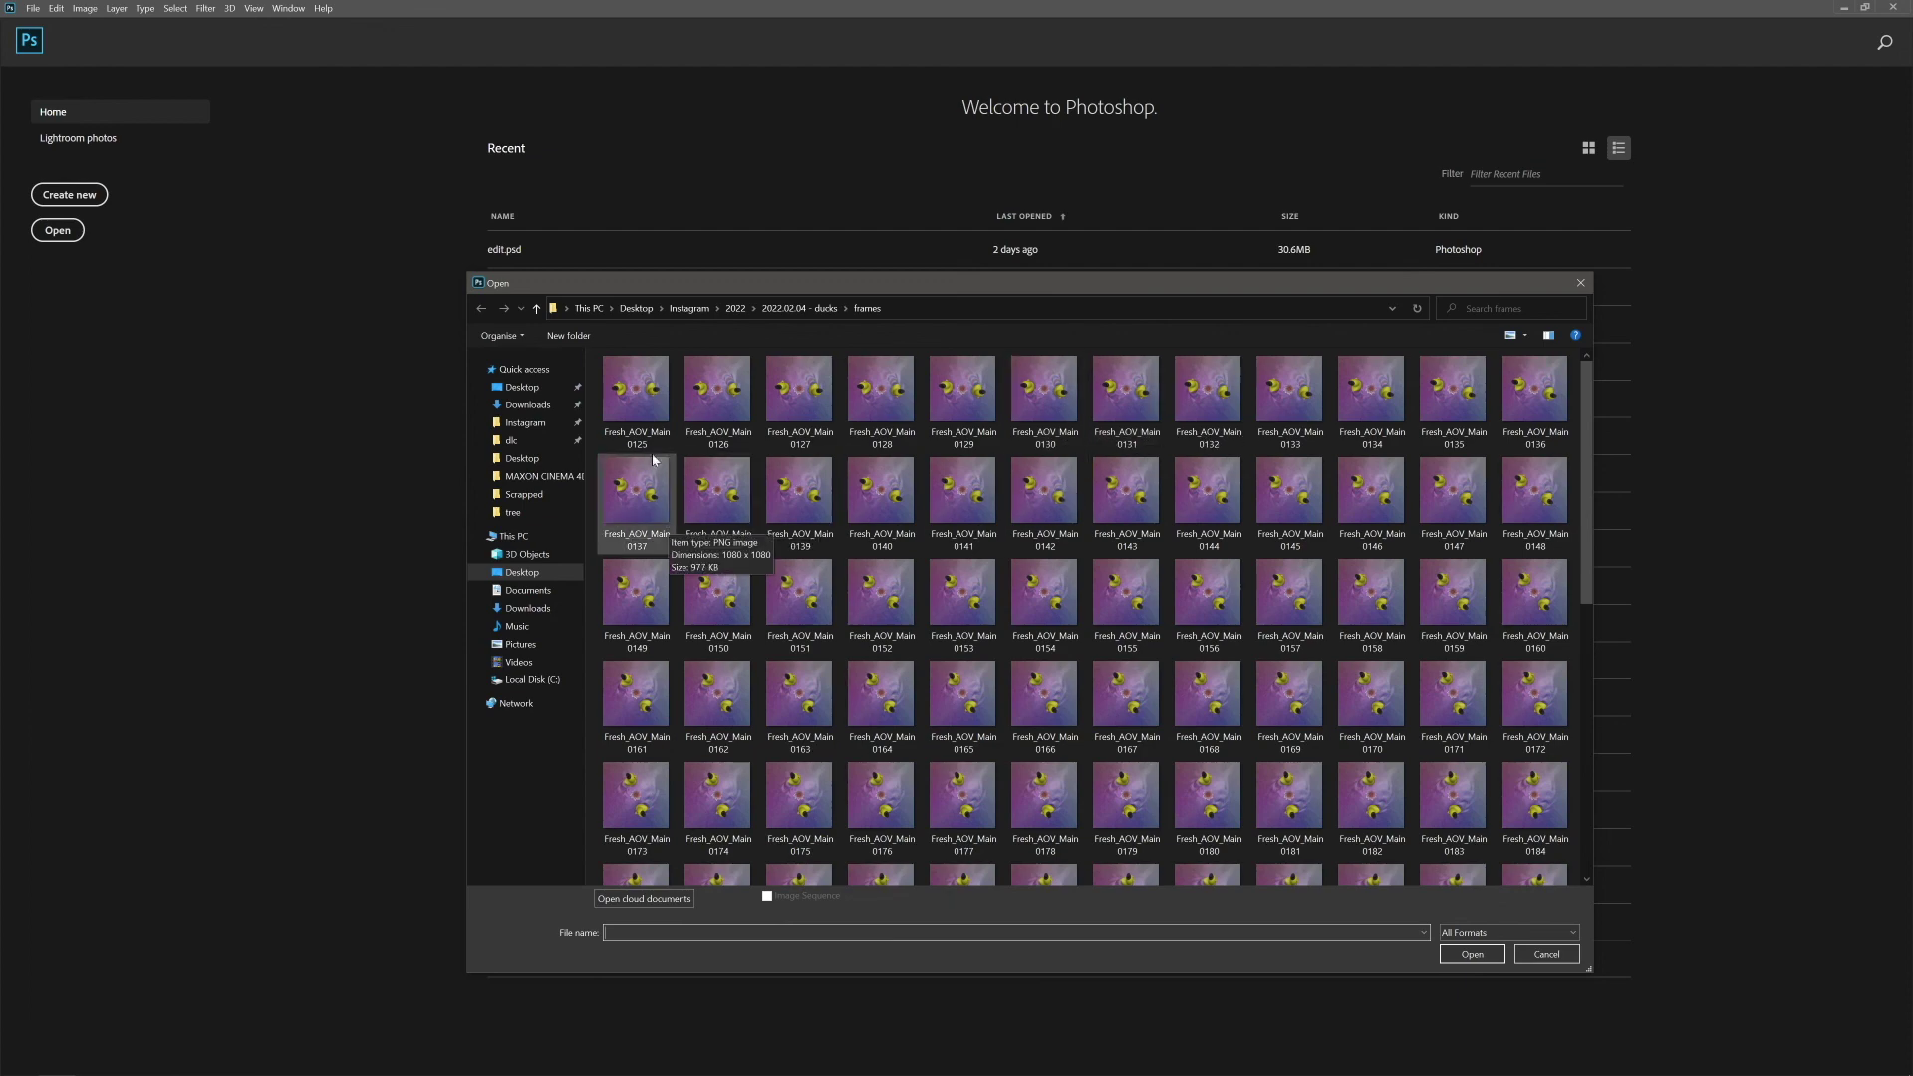
- In Photoshop, open the rendered frames as an image sequence starting at Fresh_AOV_Main0125, at 30 fps
{"action": "left_click", "coordinate": [635, 388]}
{"action": "scroll", "coordinate": [1126, 598], "scroll_direction": "down", "scroll_amount": 5}
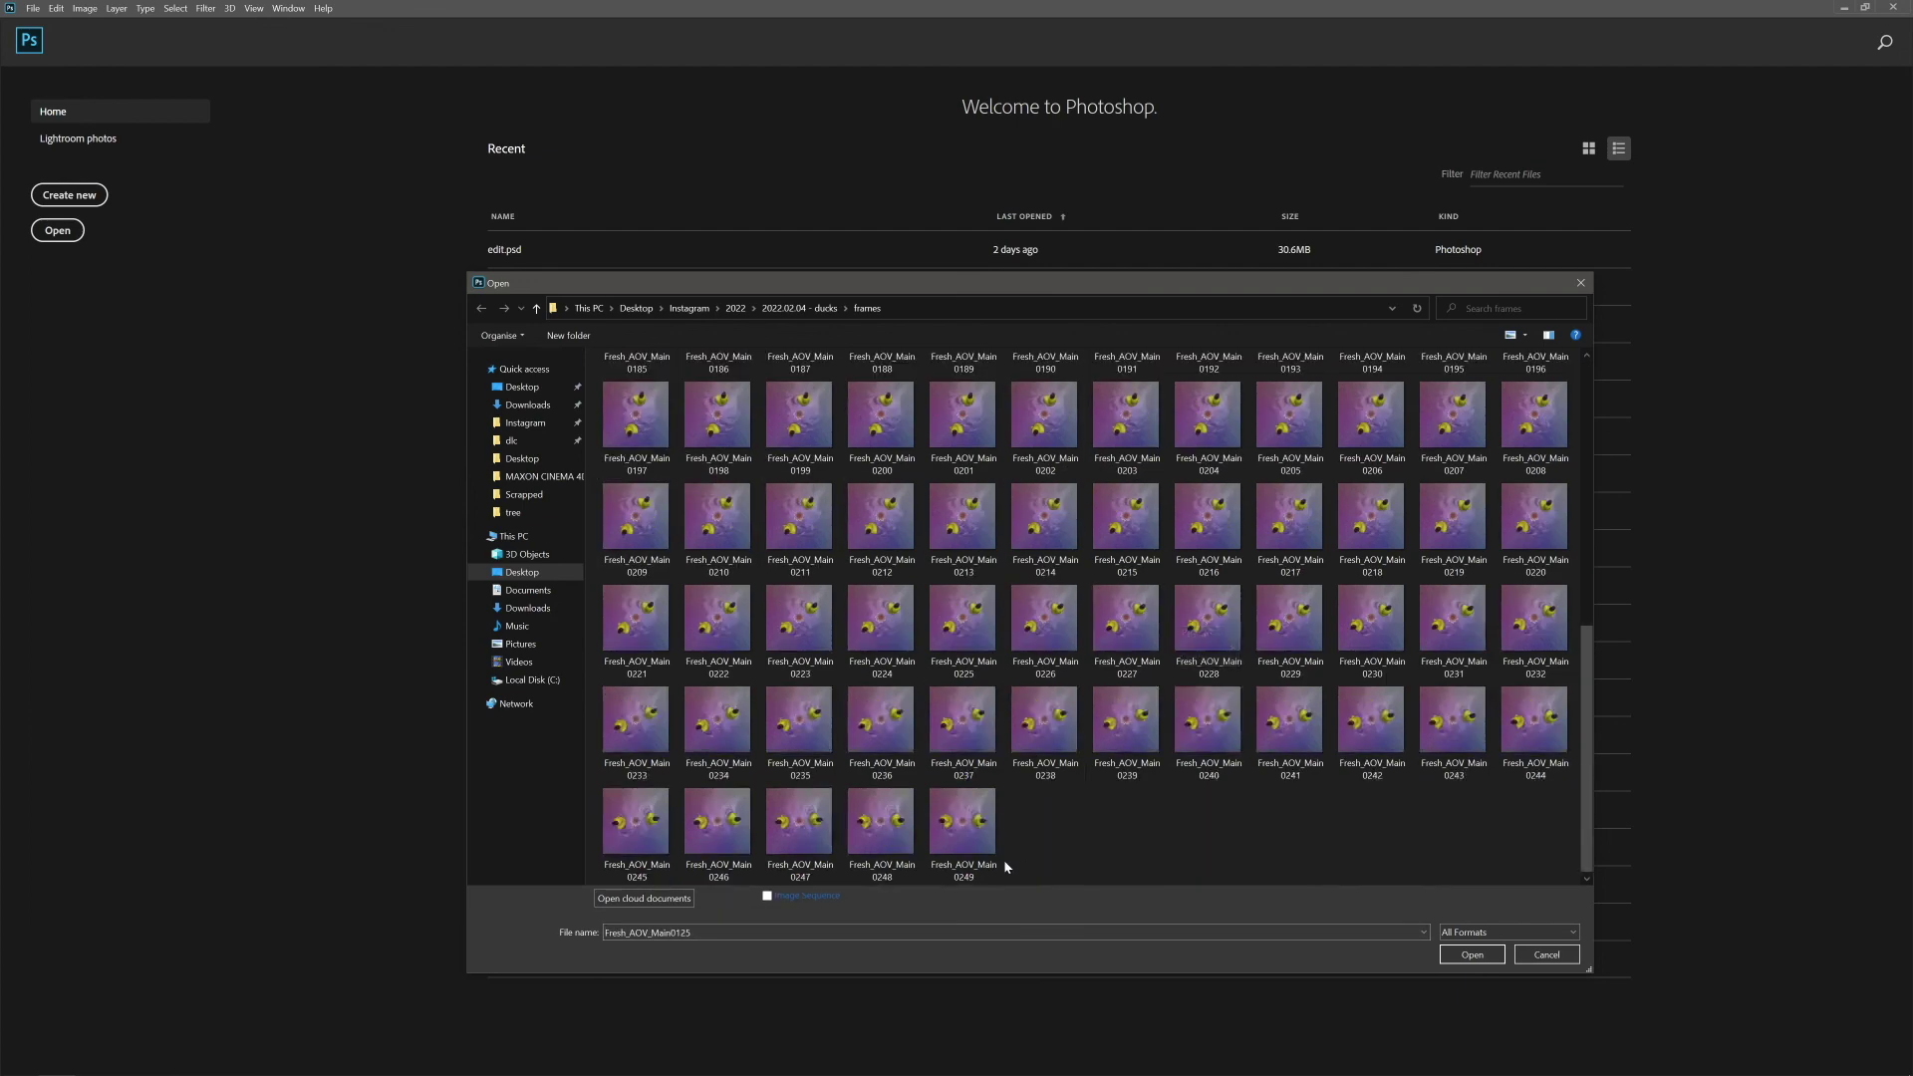
{"action": "left_click", "coordinate": [964, 836]}
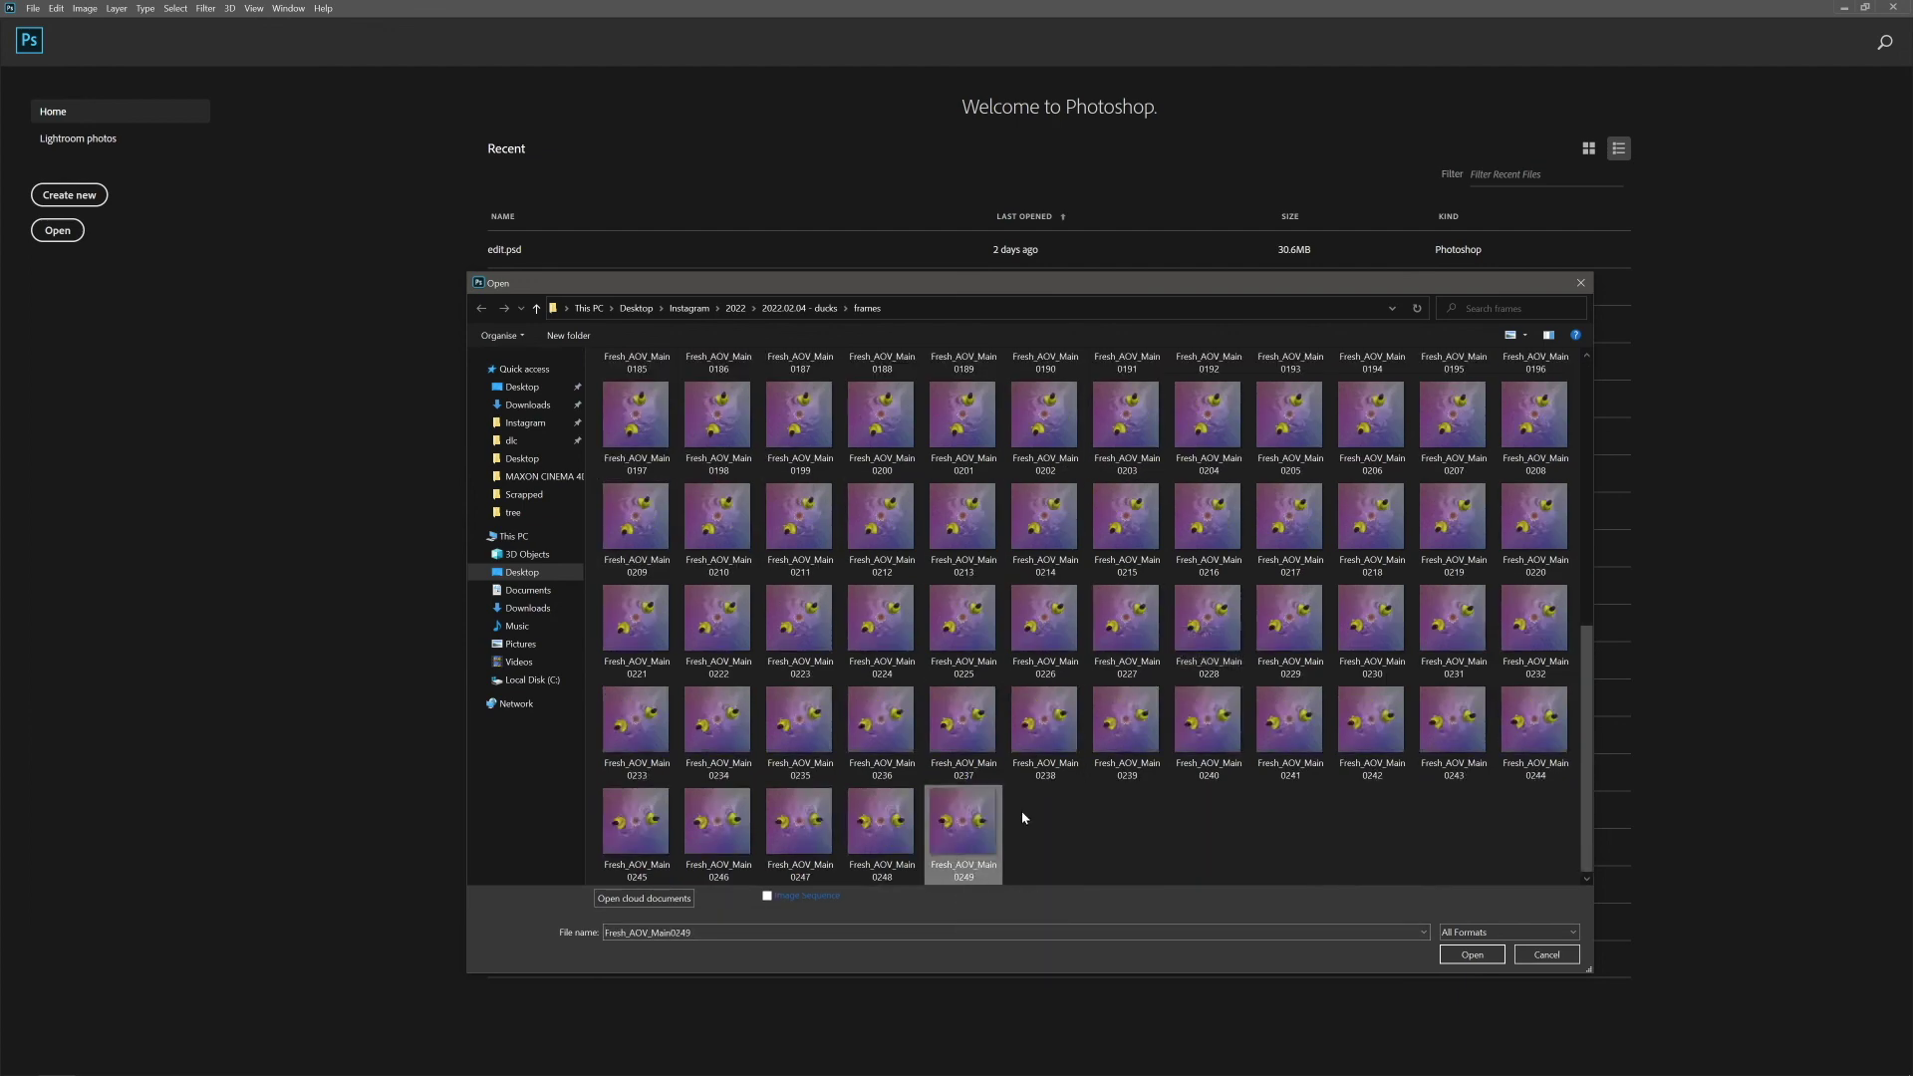
{"action": "key", "text": "Home"}
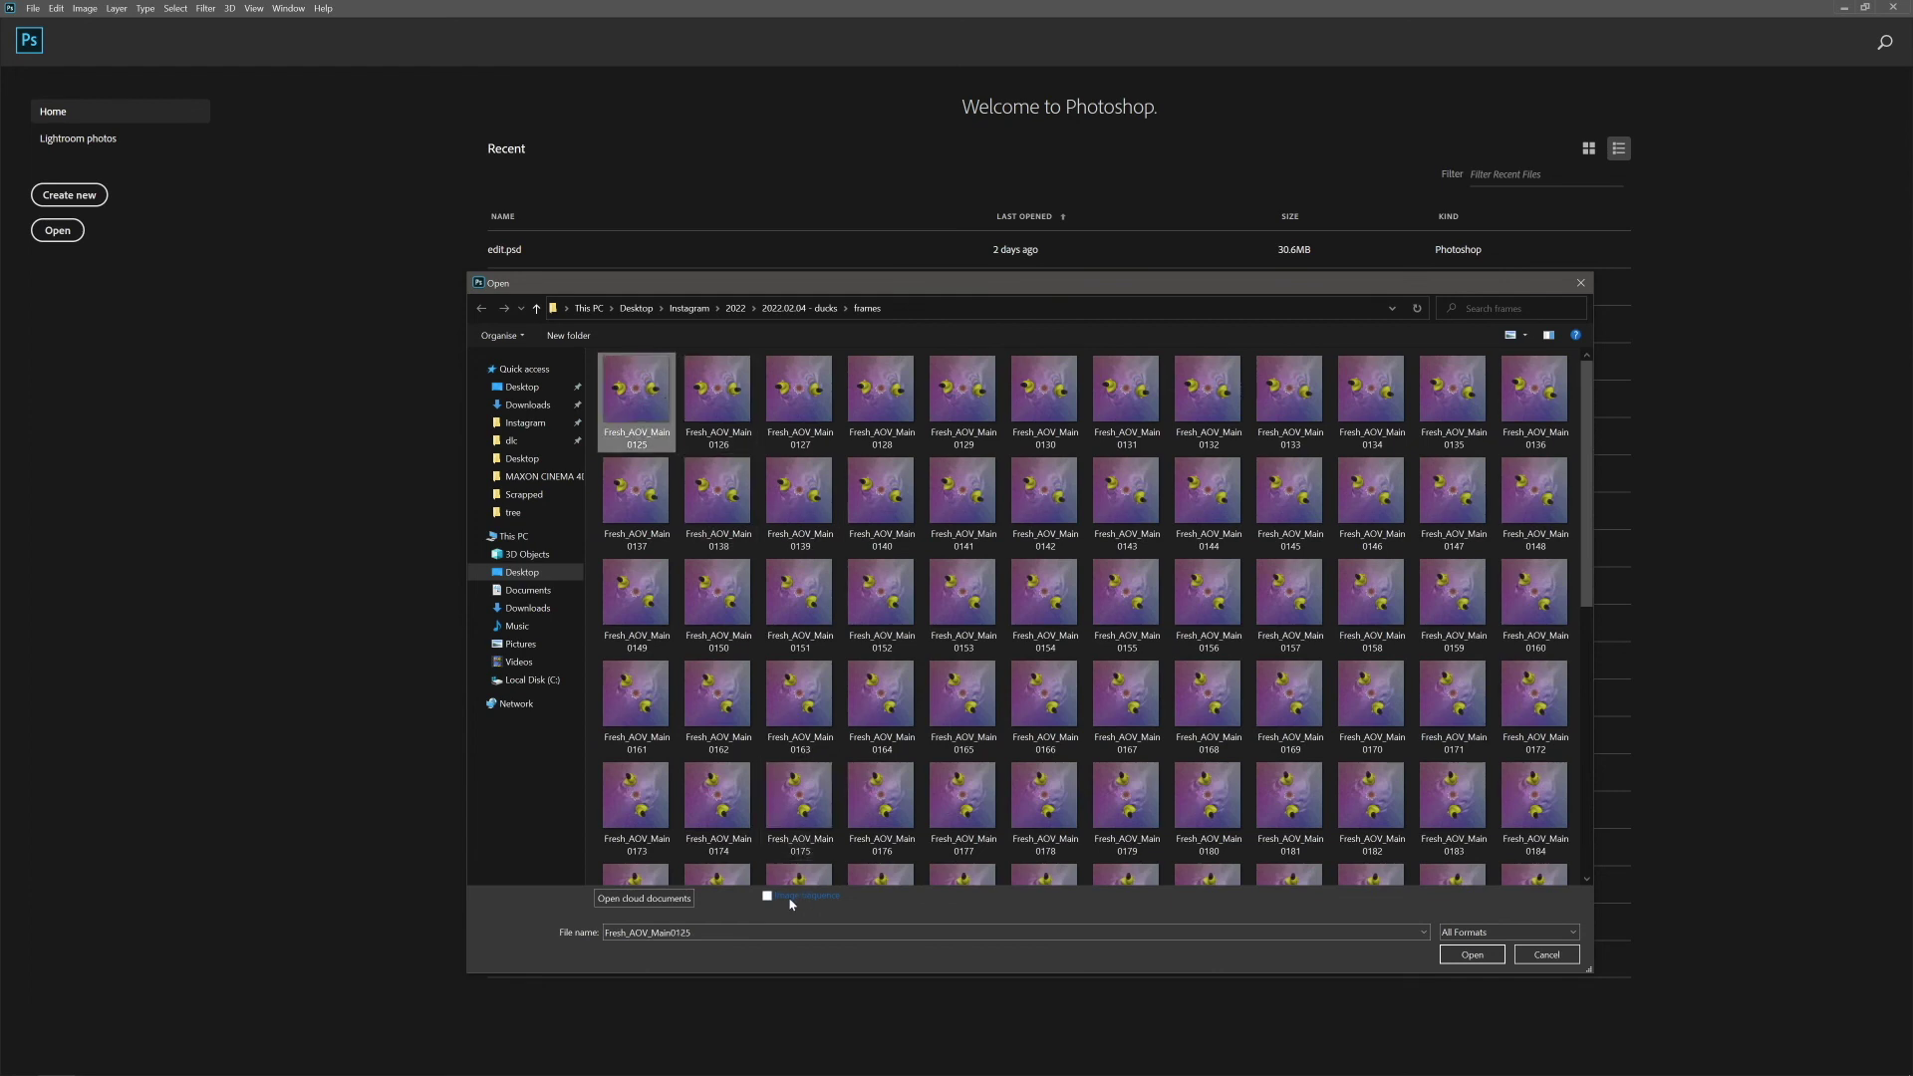
{"action": "left_click", "coordinate": [790, 902]}
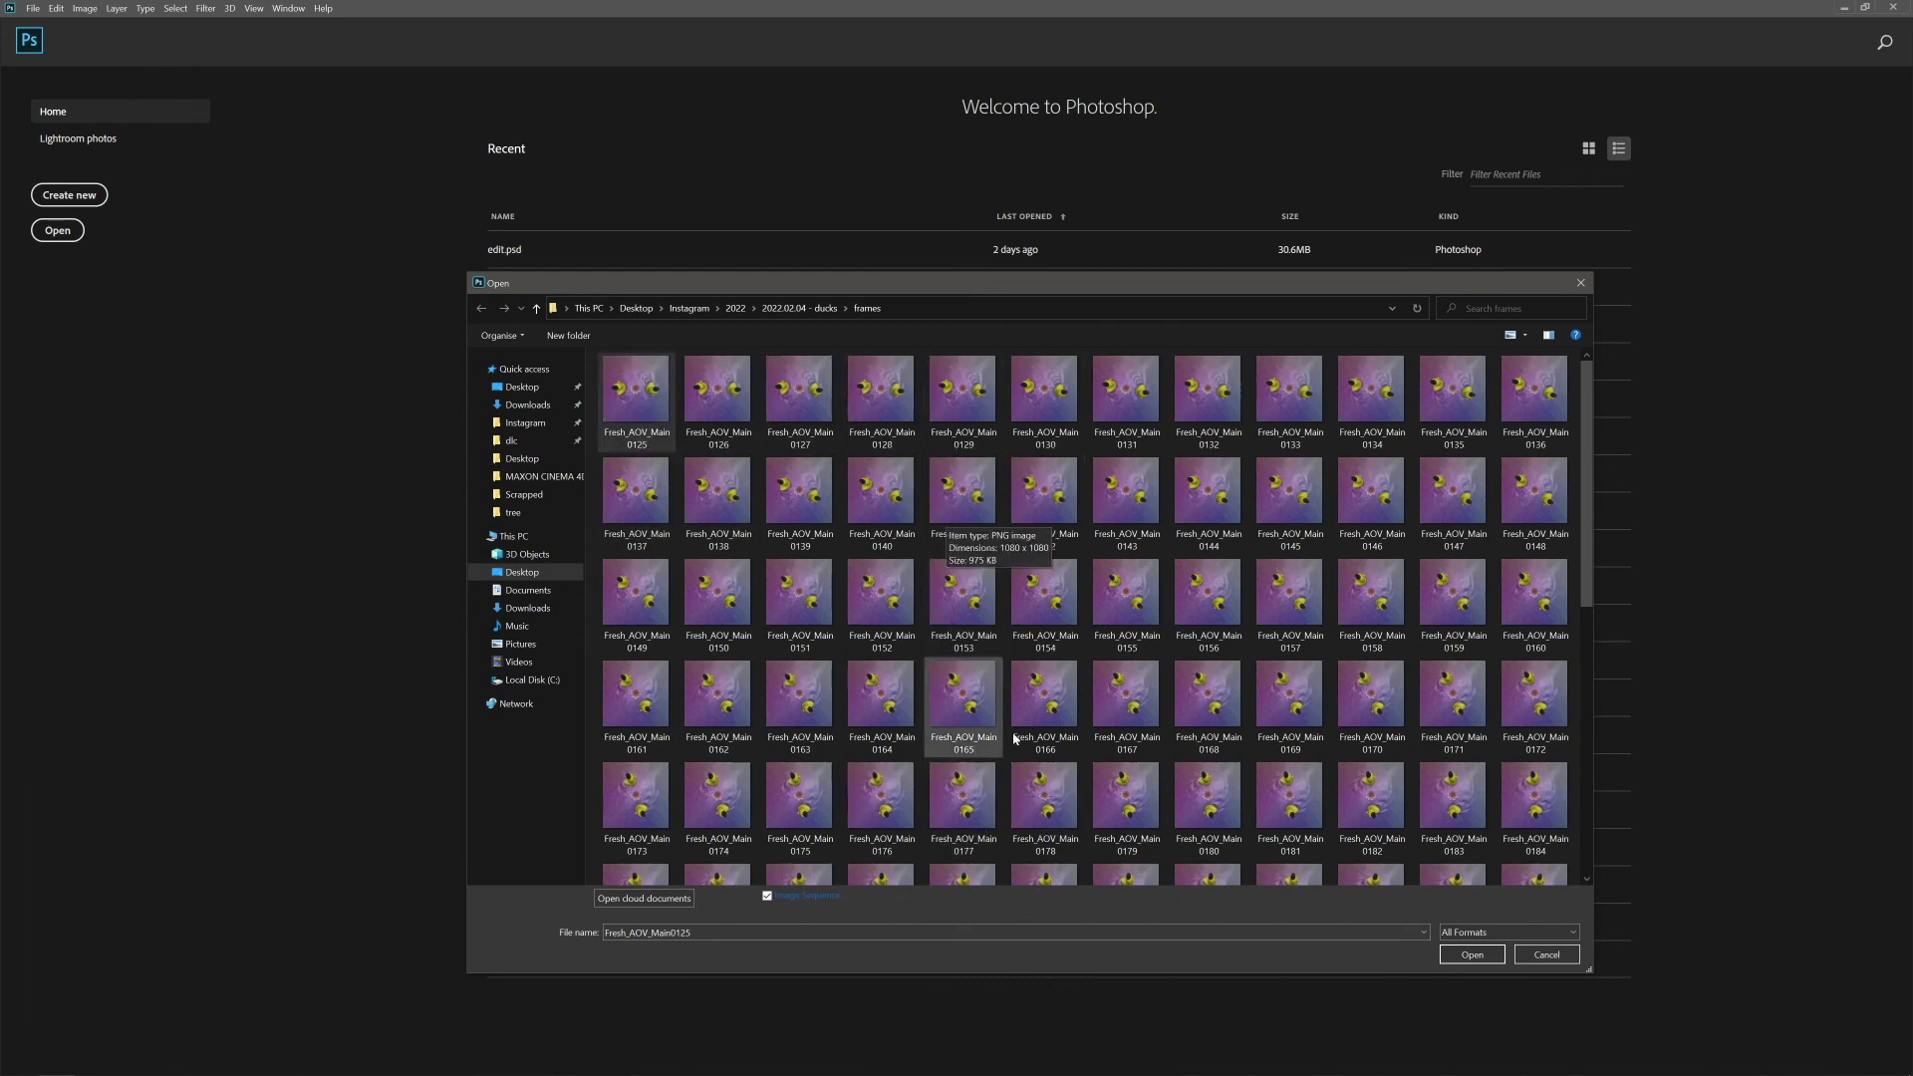
{"action": "left_click", "coordinate": [1472, 955]}
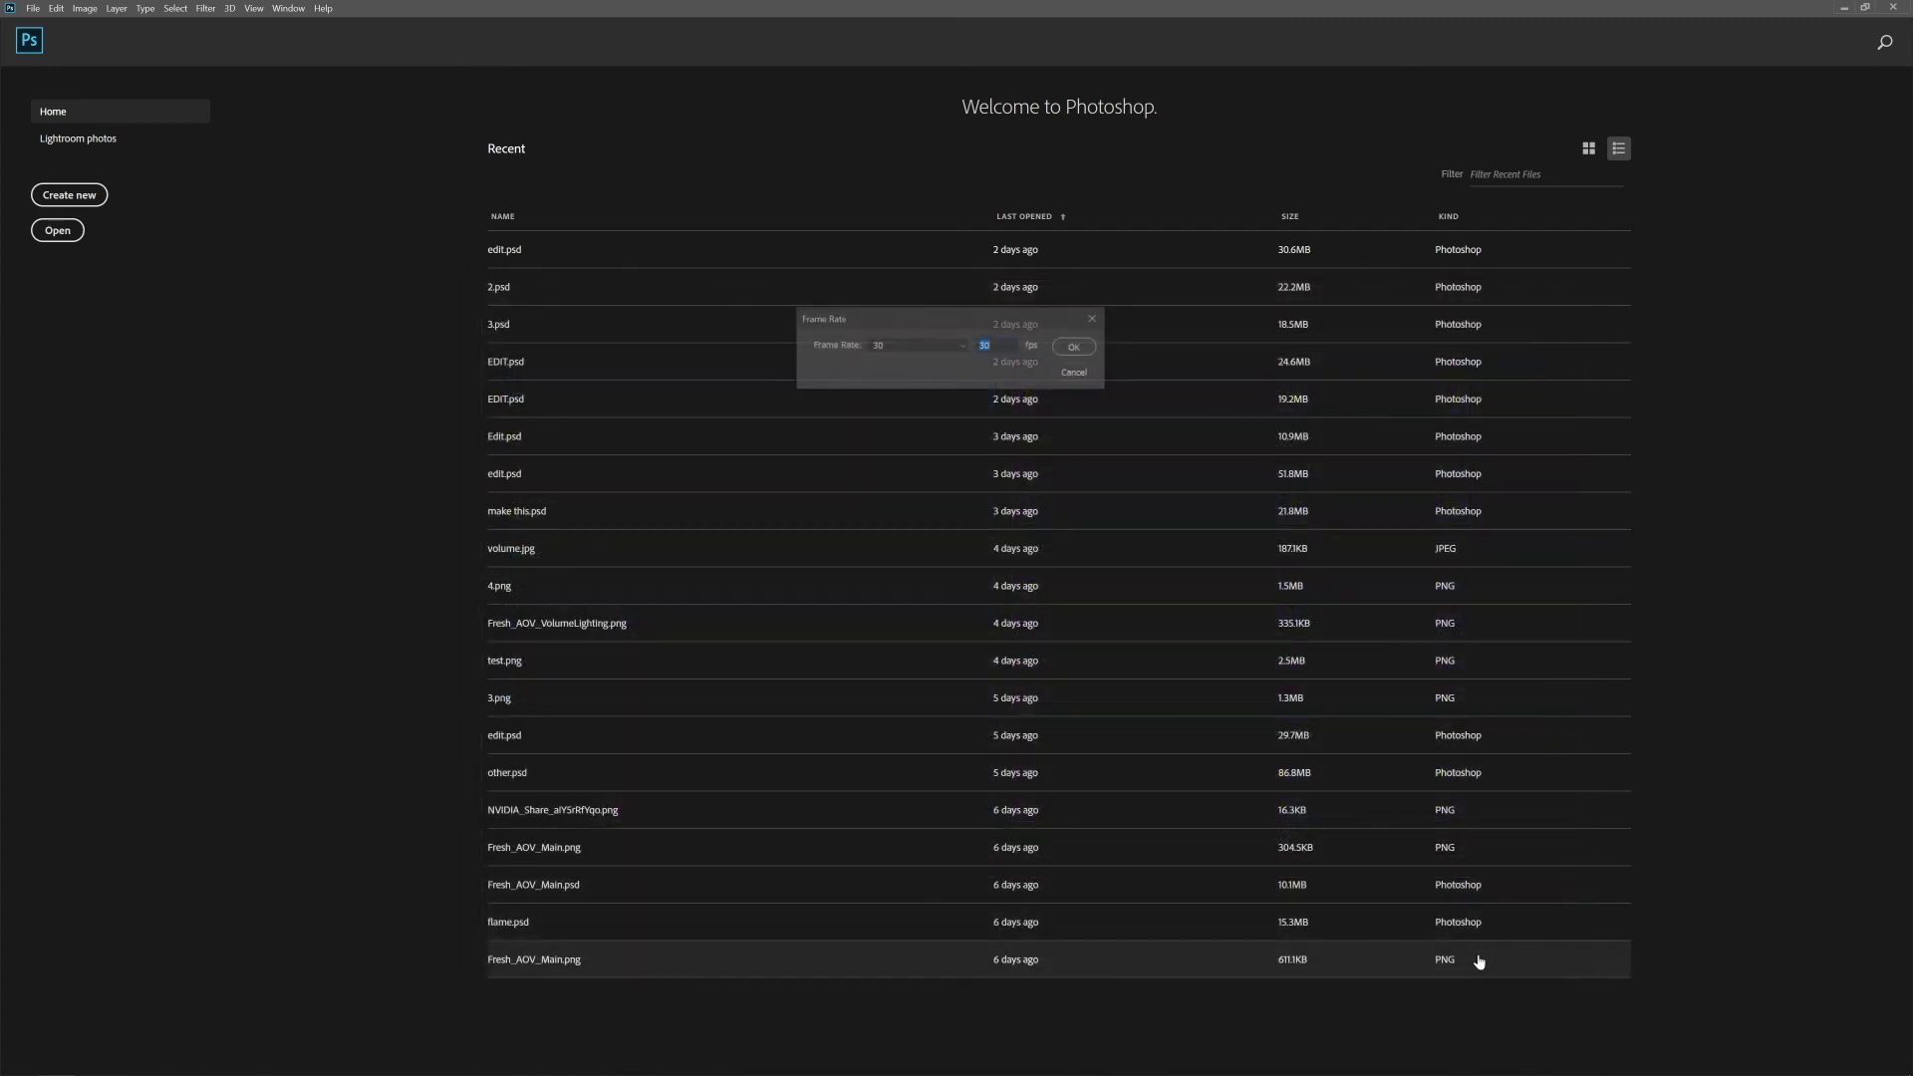
{"action": "left_click", "coordinate": [1075, 348]}
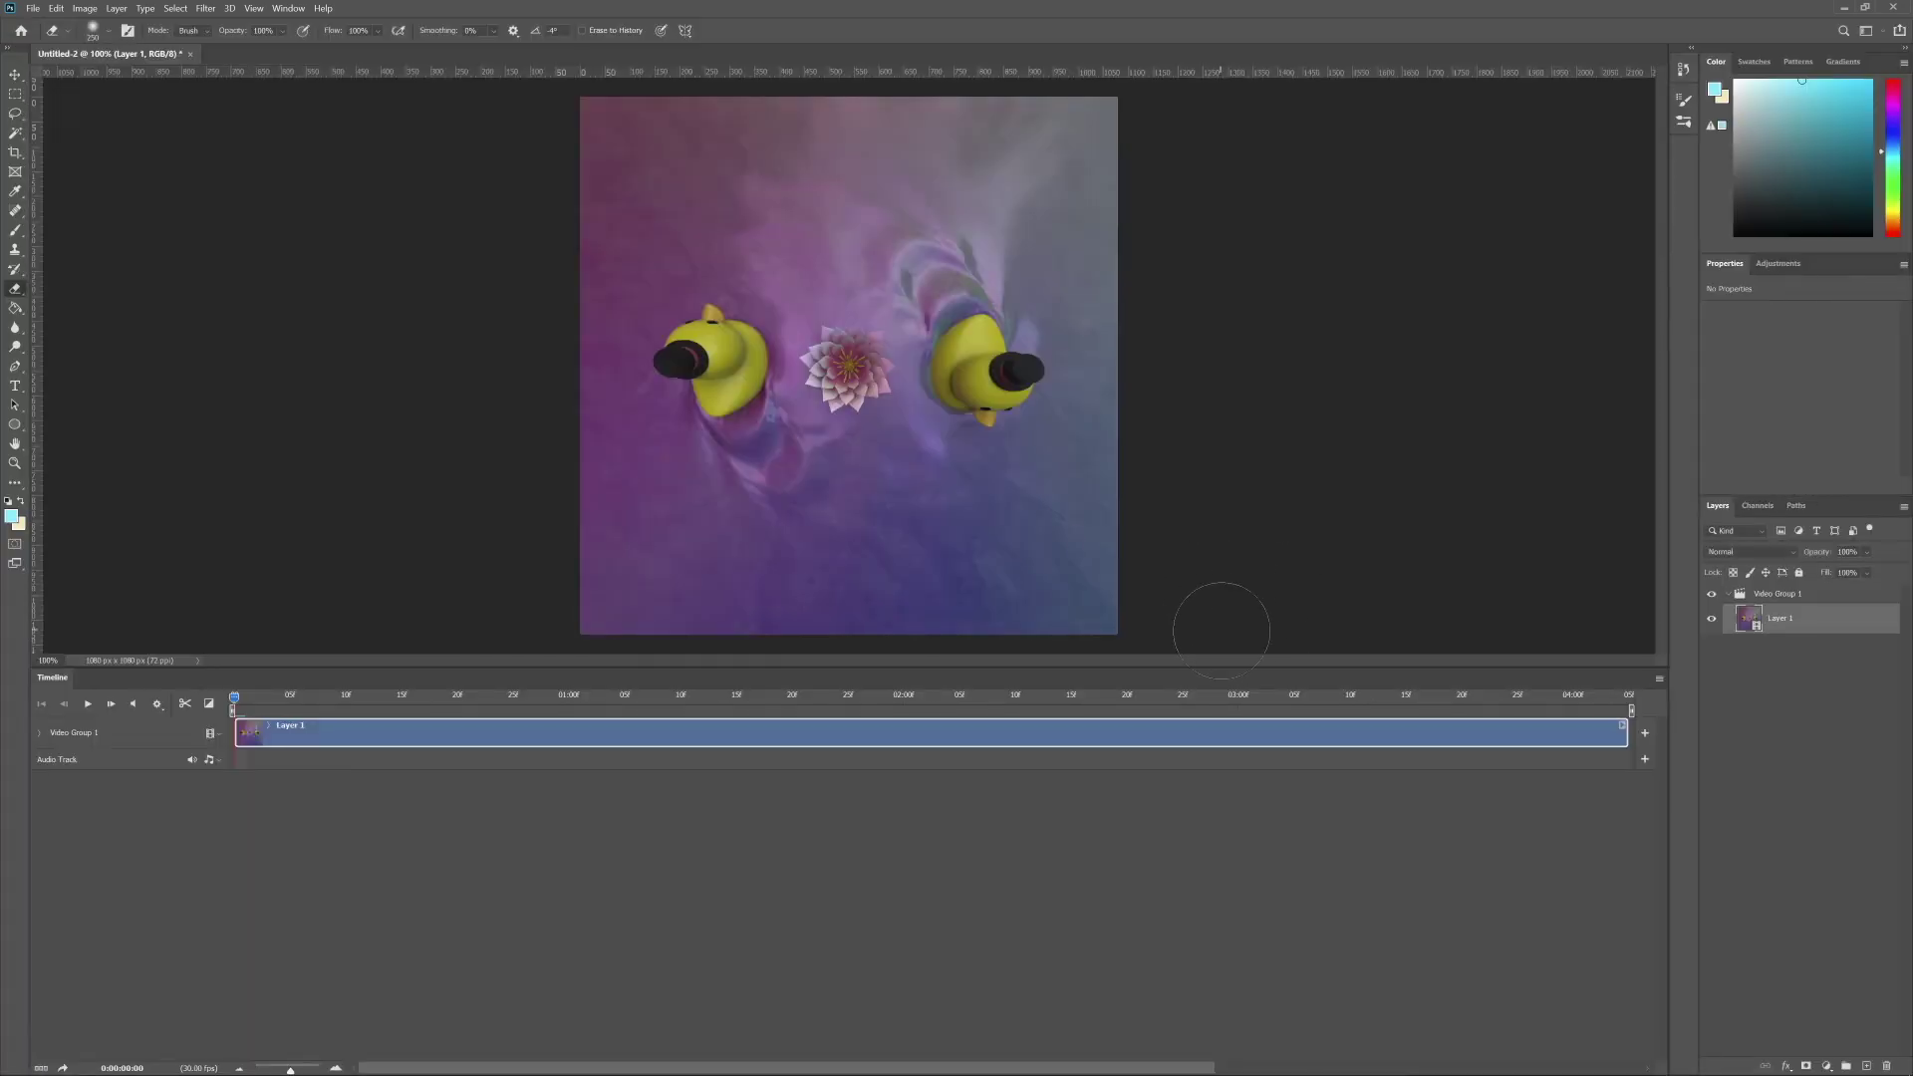
- Reduce the height of the Timeline panel to give the canvas more room, and check that the panel is enabled
{"action": "left_click_drag", "start_coordinate": [1234, 660], "coordinate": [1246, 766]}
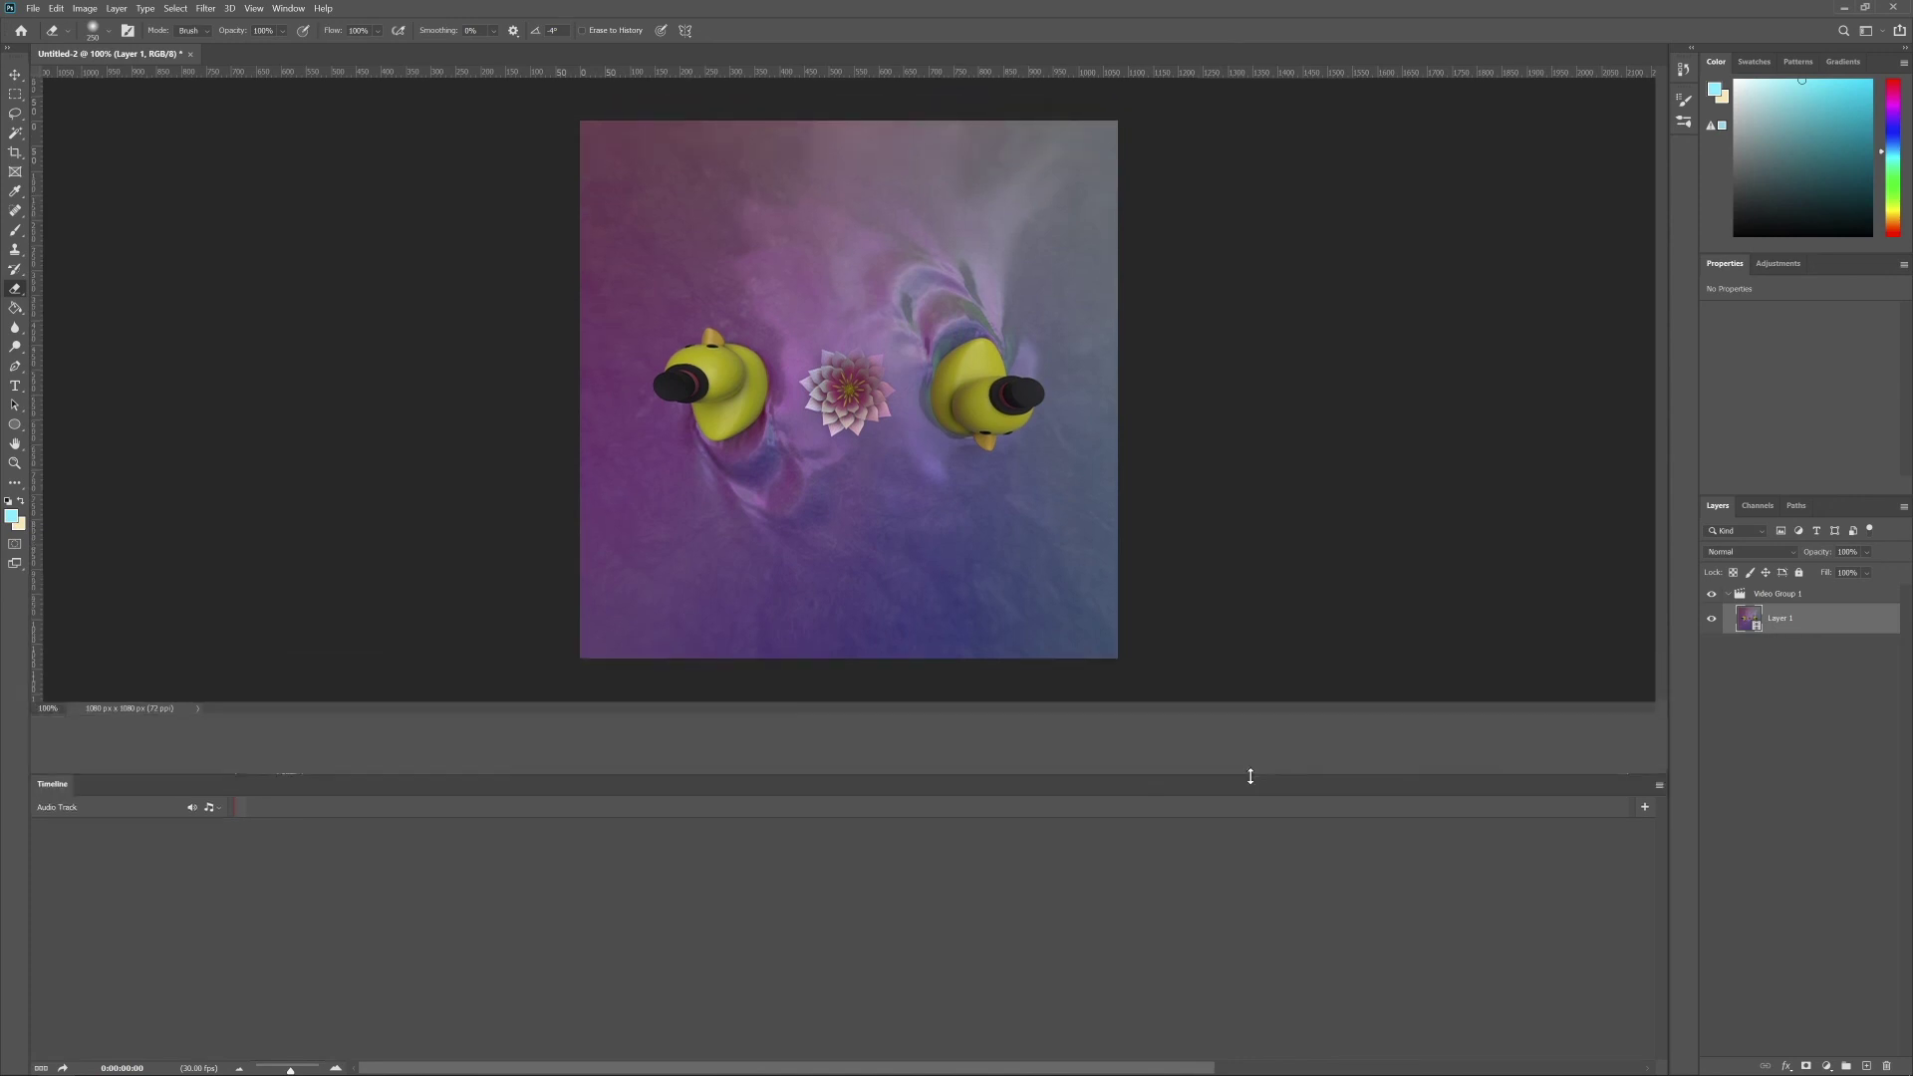
{"action": "left_click", "coordinate": [288, 8]}
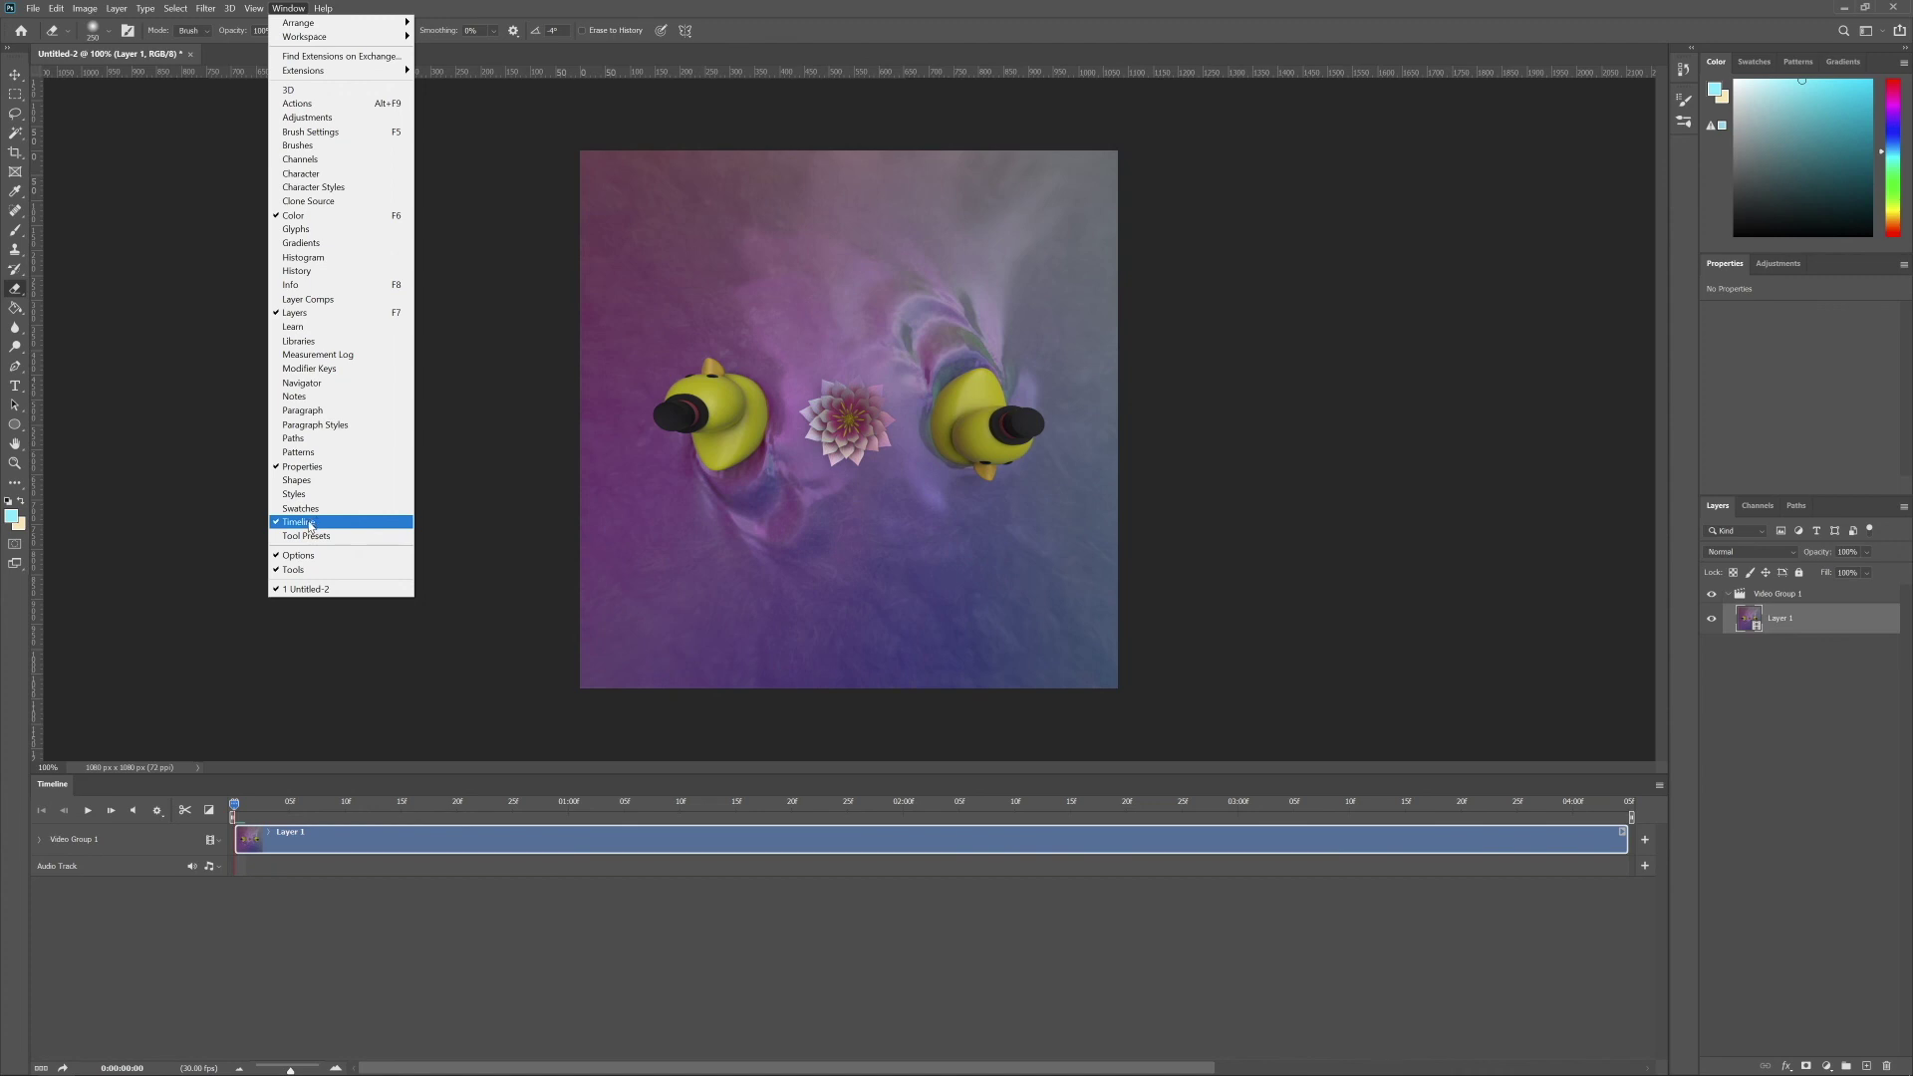
{"action": "left_click", "coordinate": [1853, 785]}
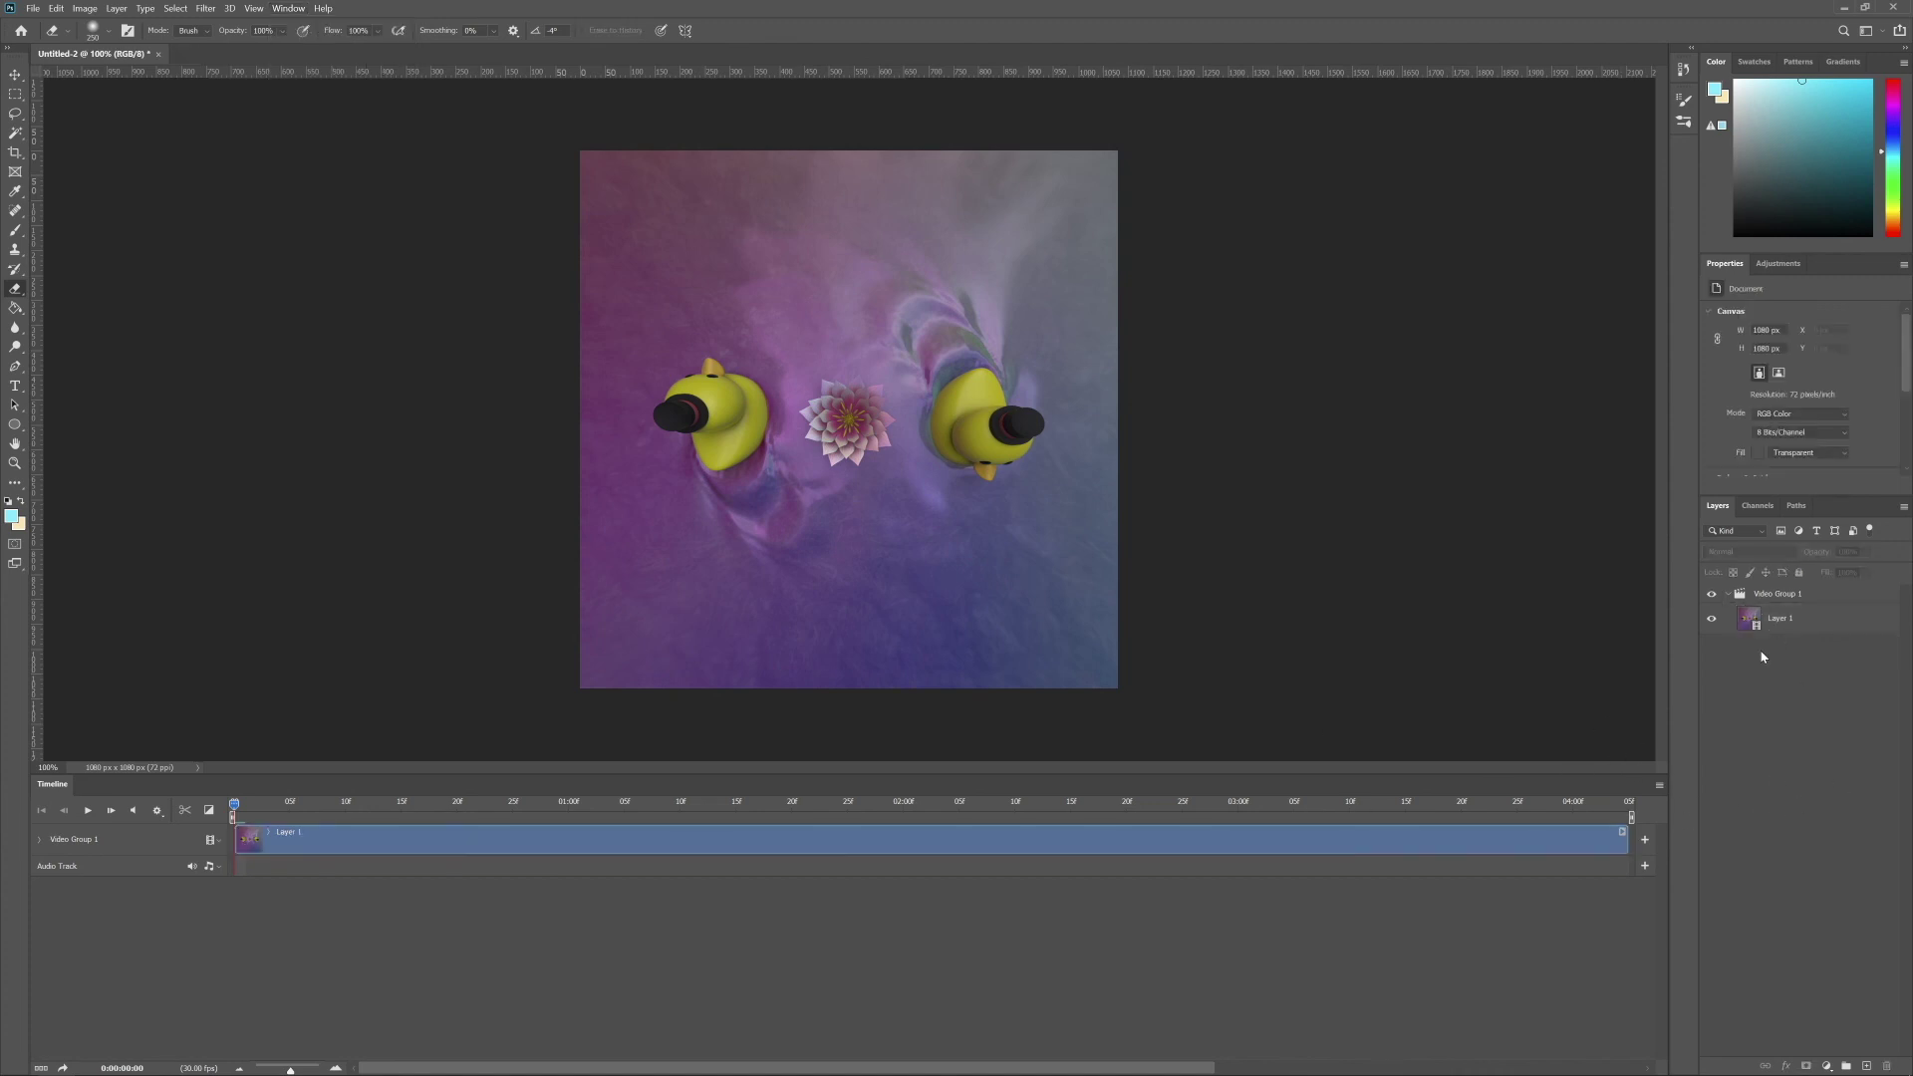
- Duplicate the Layer 1 video clip within Video Group 1, keeping the suggested name
{"action": "left_click", "coordinate": [1788, 621]}
{"action": "right_click", "coordinate": [1788, 622]}
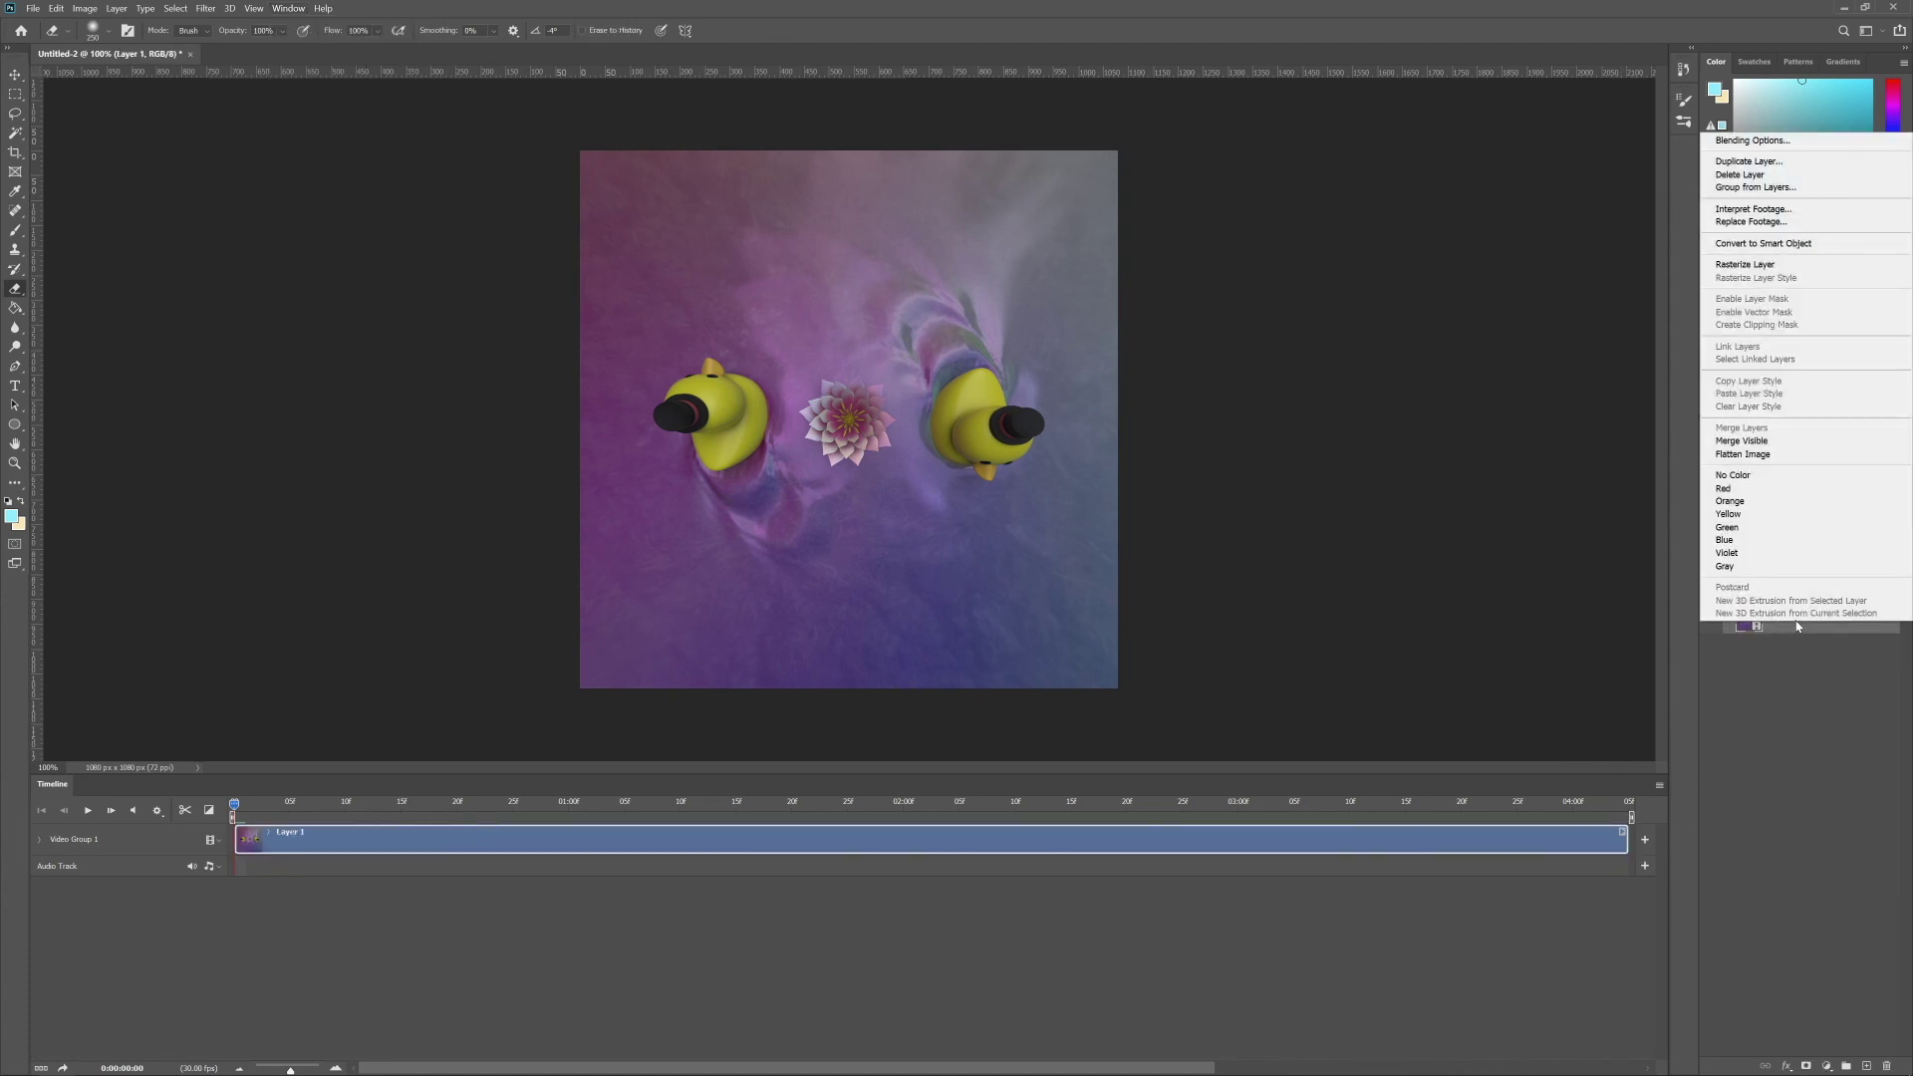
{"action": "left_click", "coordinate": [1753, 161]}
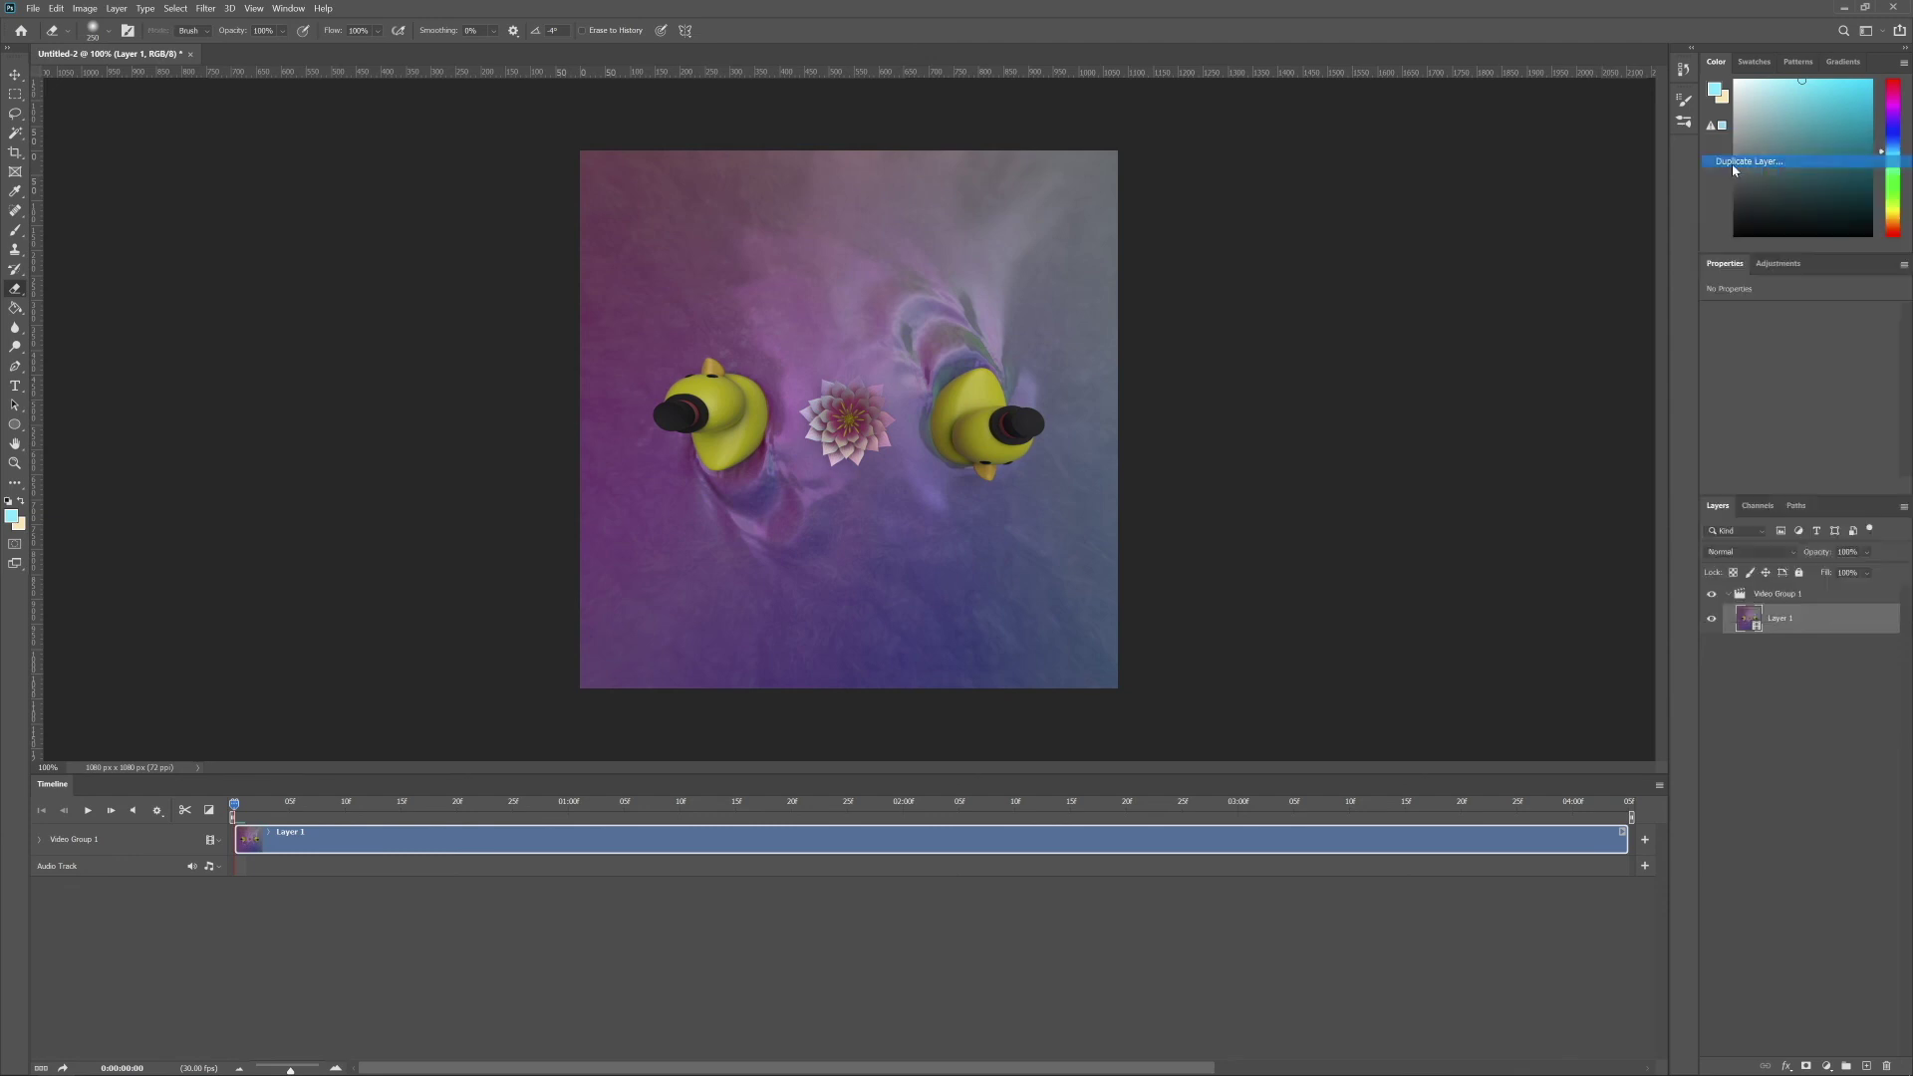
{"action": "key", "text": "Return"}
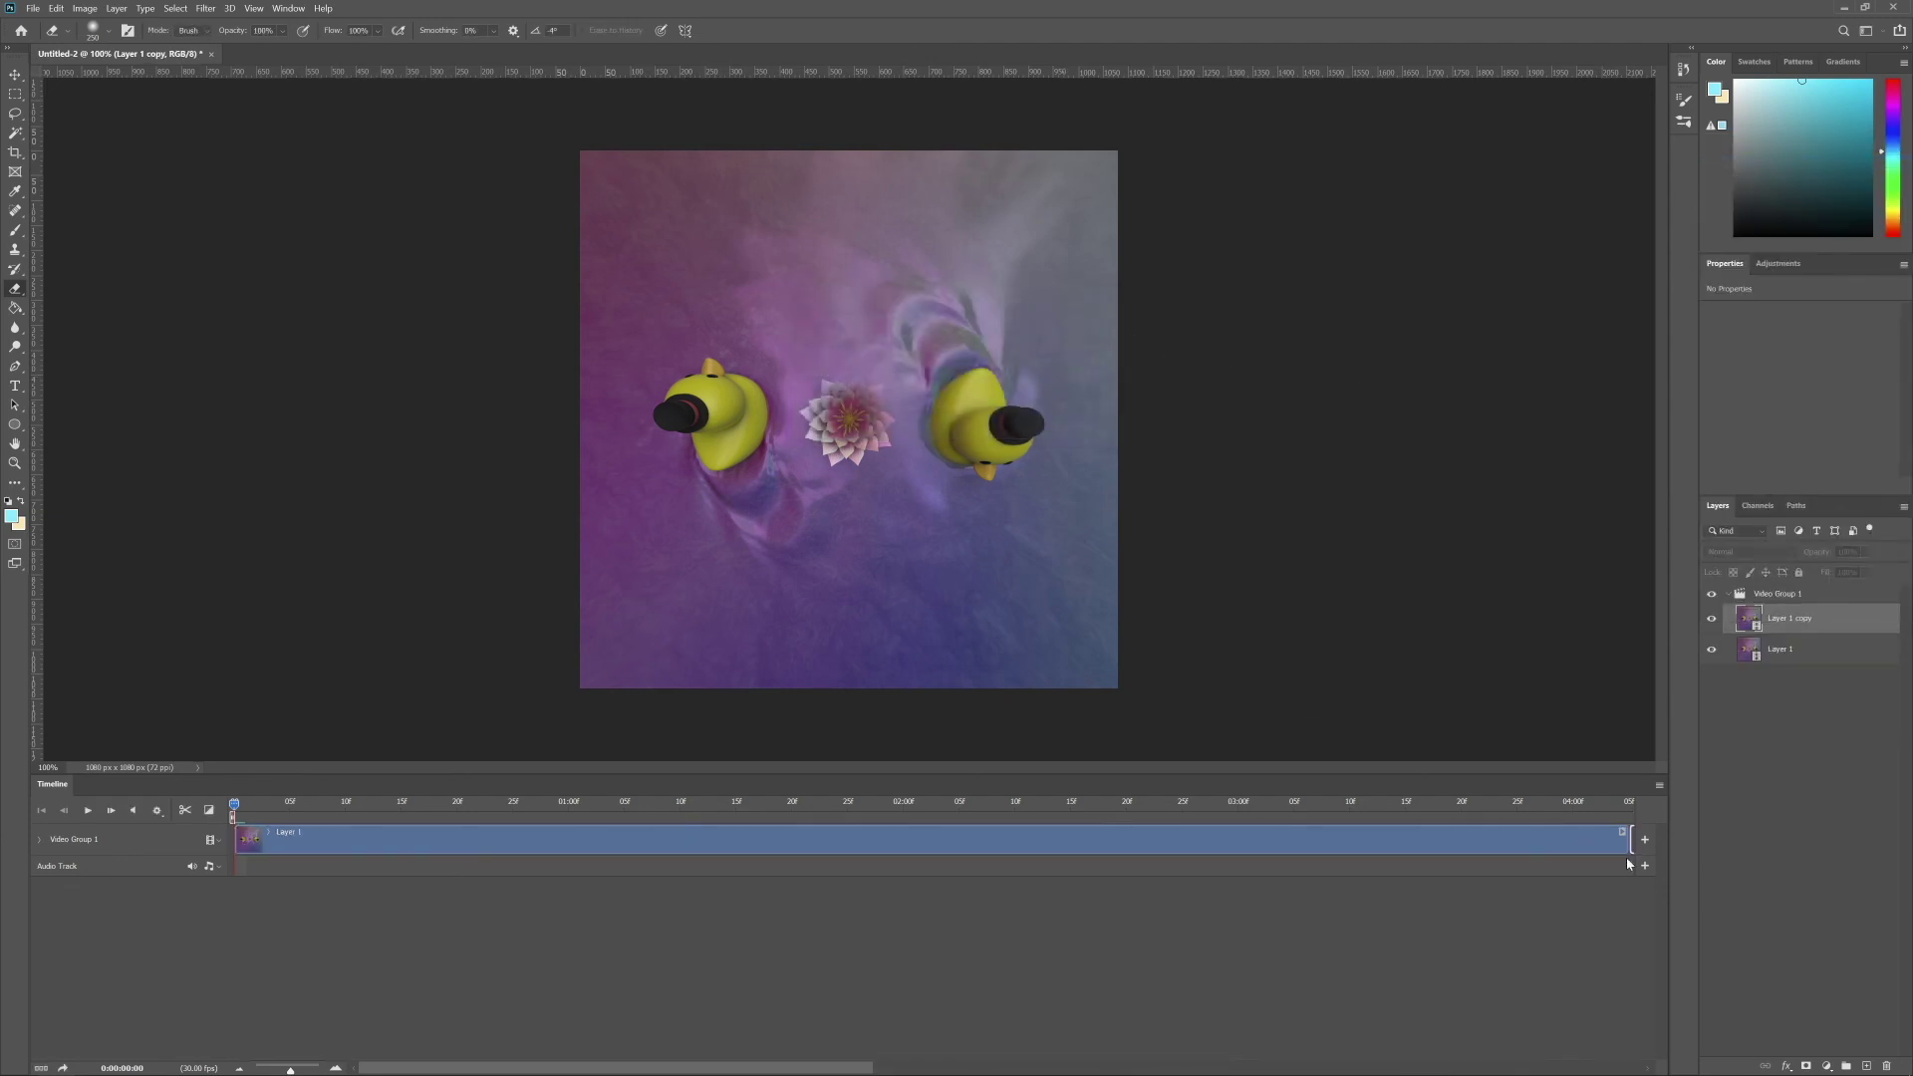
- Play the animation from shortly before the end of the first clip into its copy to check the loop transition, then stop playback
{"action": "left_click_drag", "start_coordinate": [291, 1065], "coordinate": [275, 1068]}
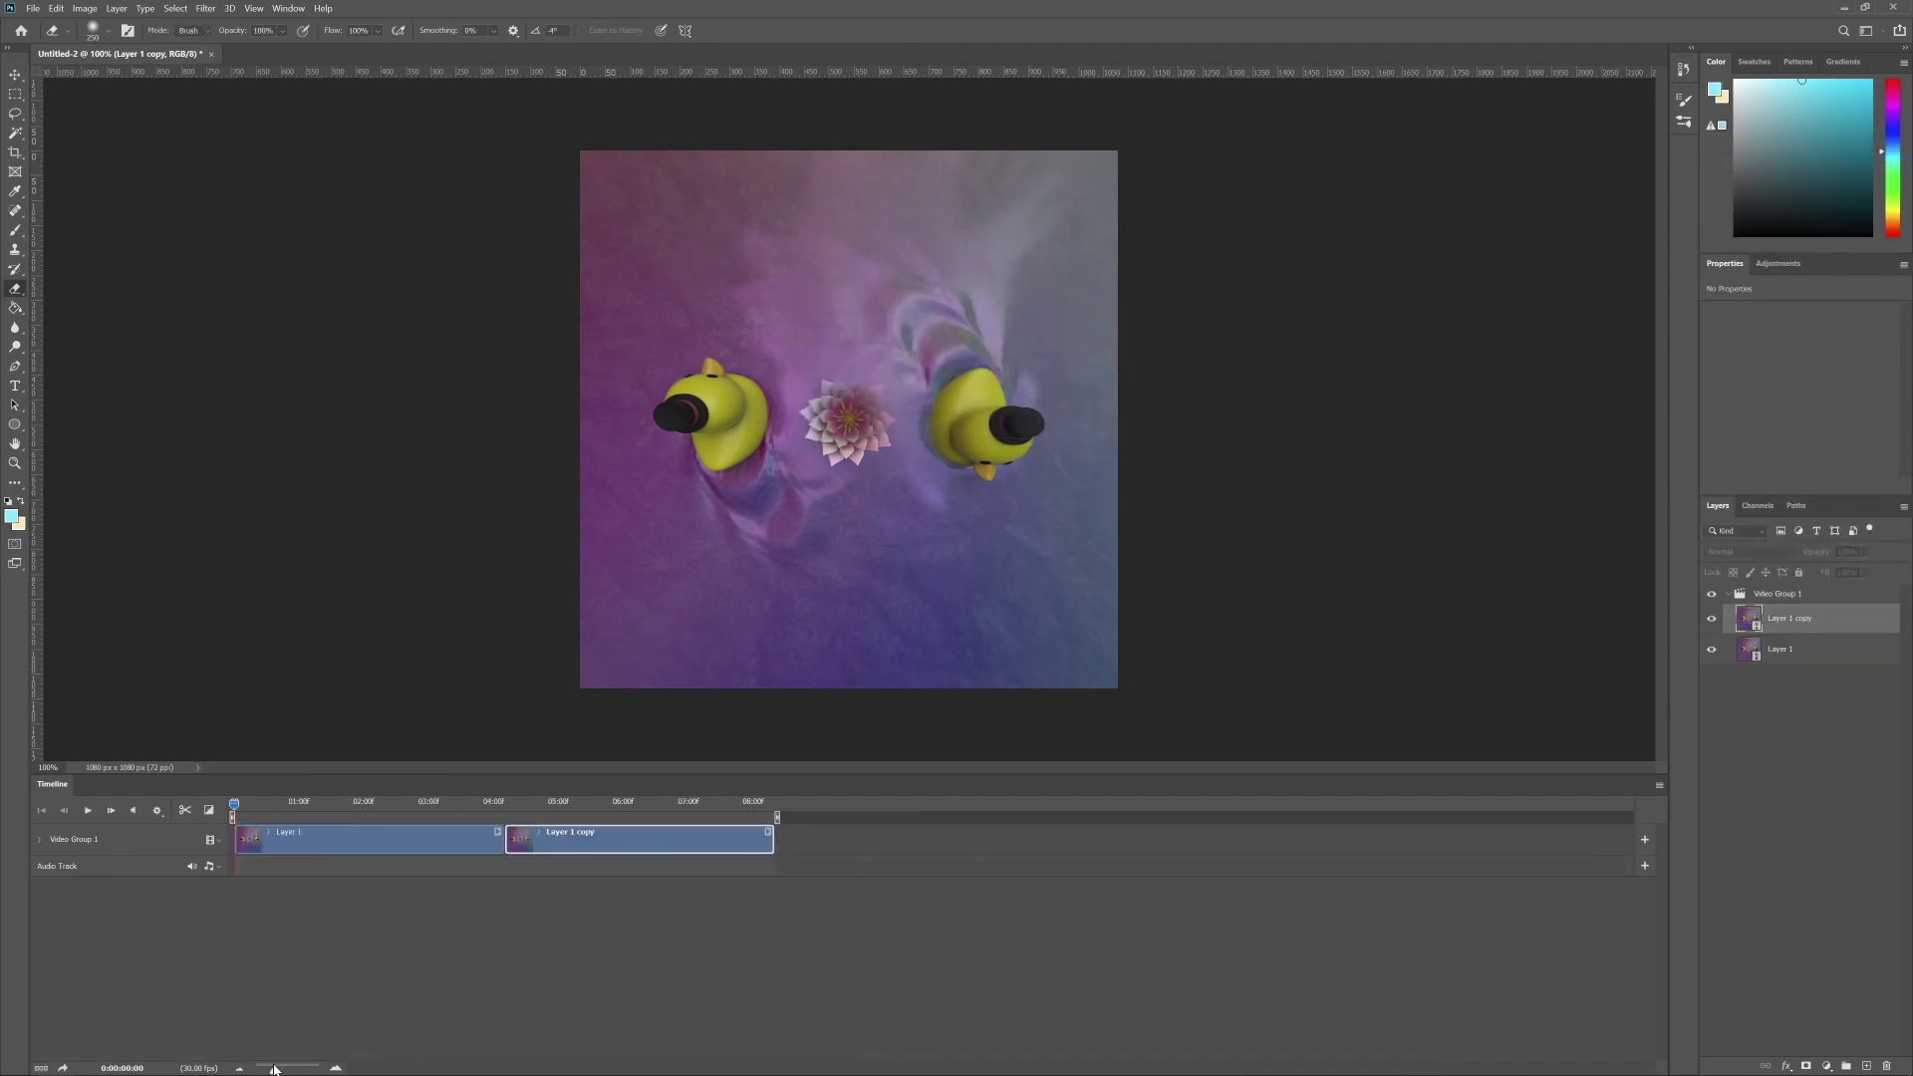
{"action": "left_click", "coordinate": [443, 843]}
{"action": "left_click", "coordinate": [532, 831]}
{"action": "left_click", "coordinate": [468, 801]}
{"action": "left_click_drag", "start_coordinate": [466, 803], "coordinate": [472, 803]}
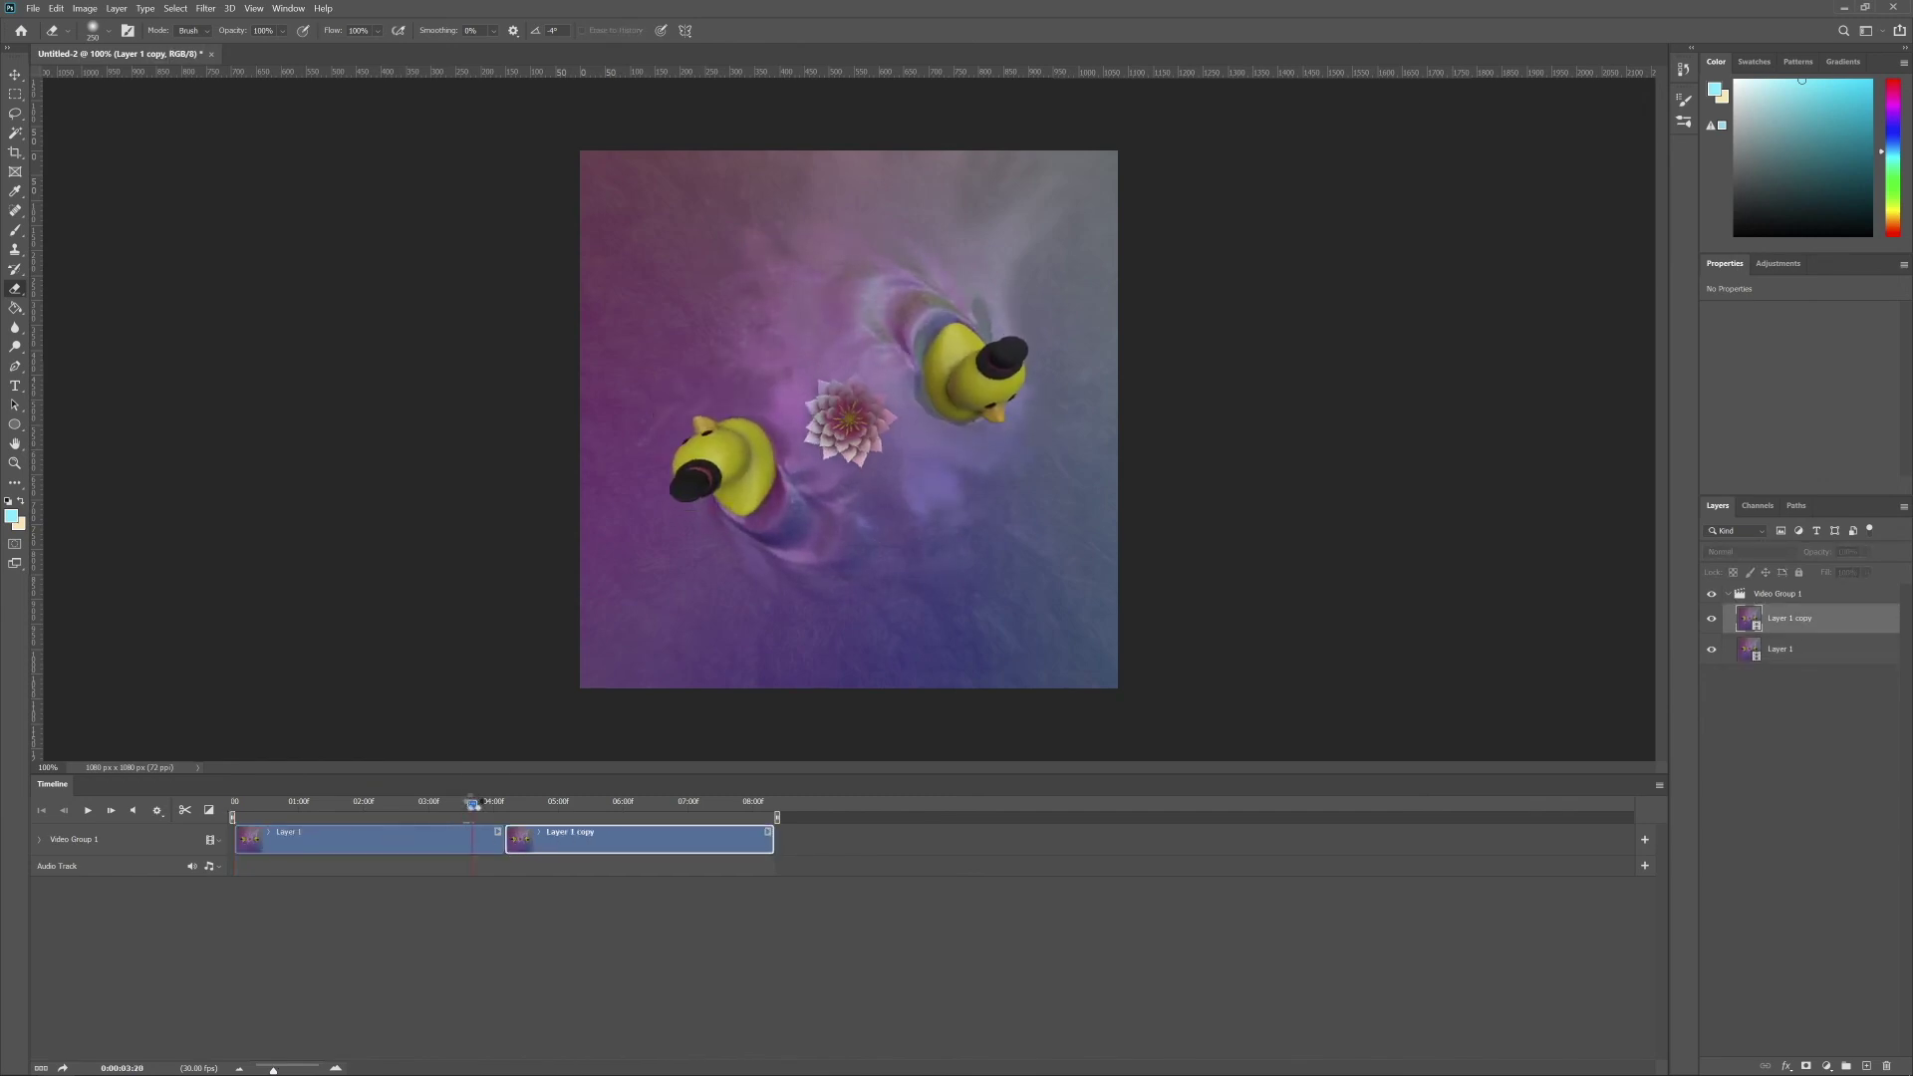
{"action": "left_click", "coordinate": [88, 812]}
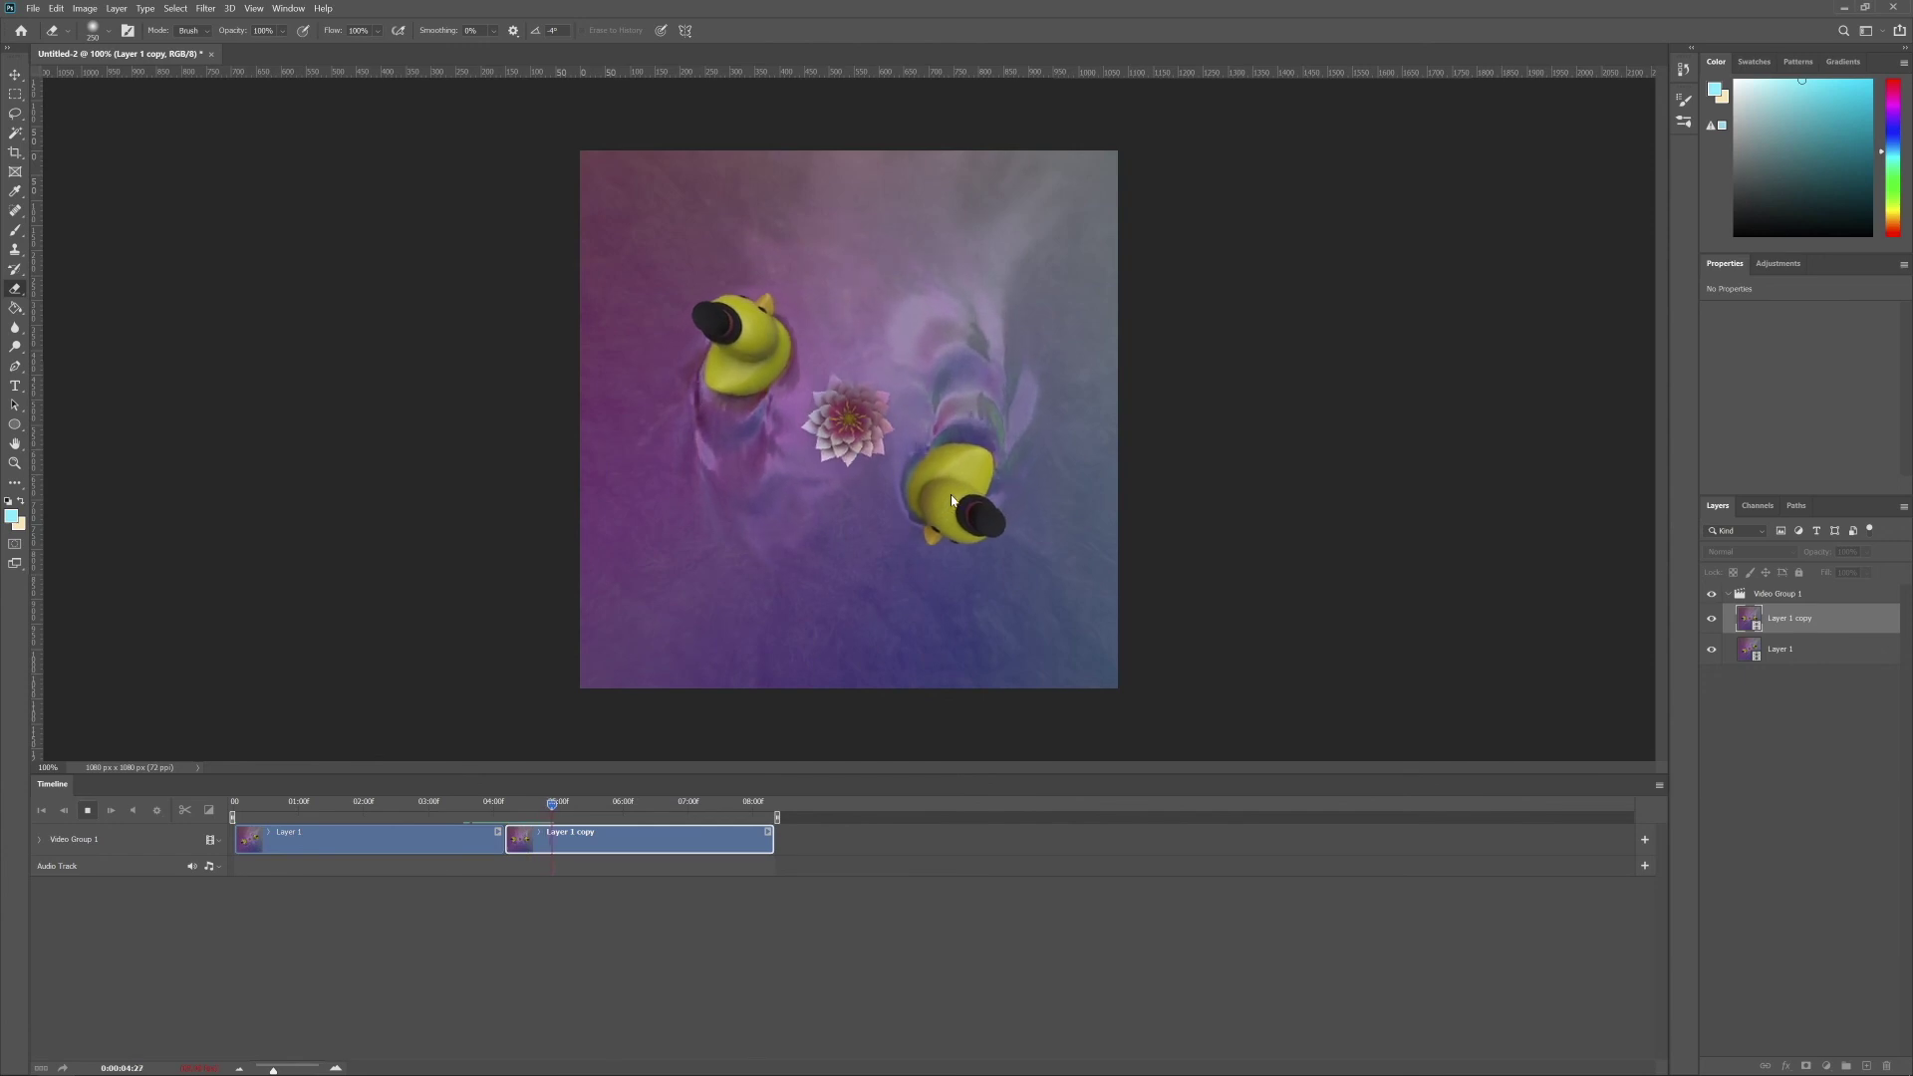
{"action": "key", "text": "space"}
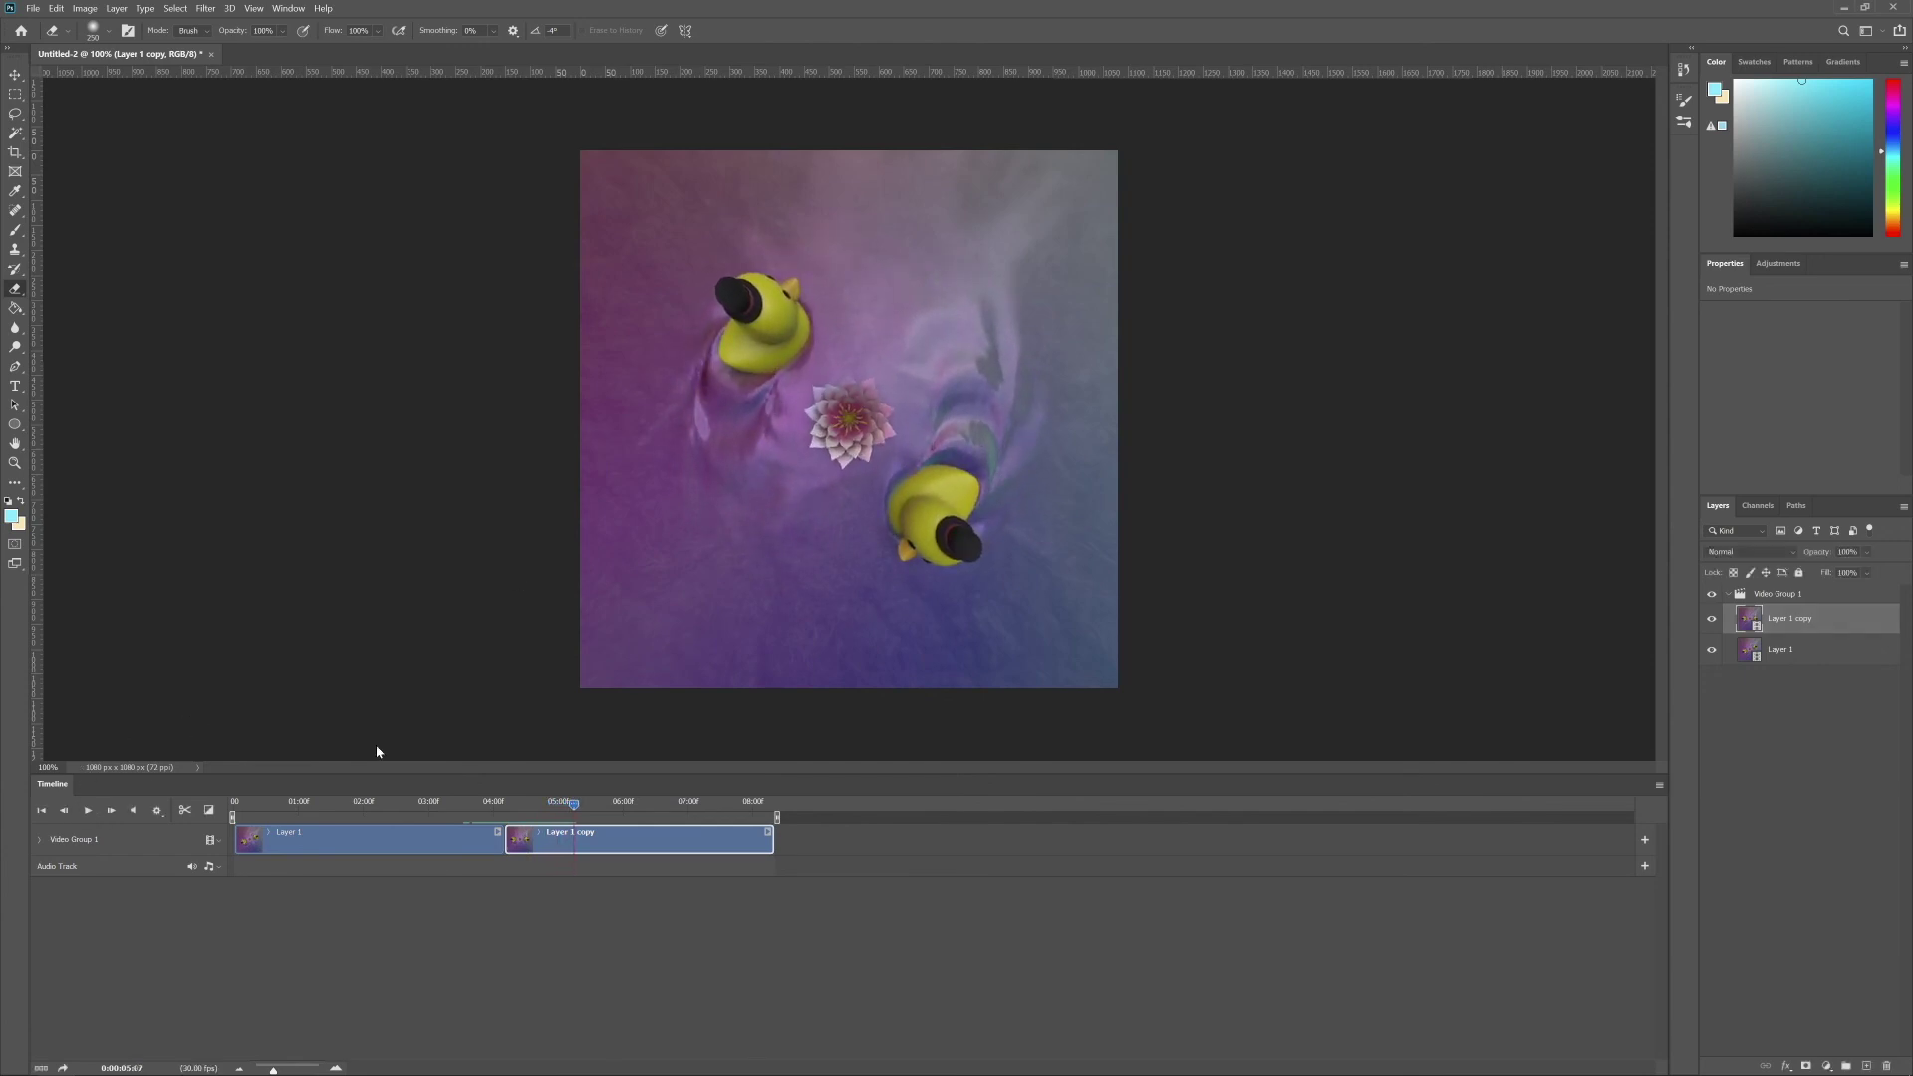